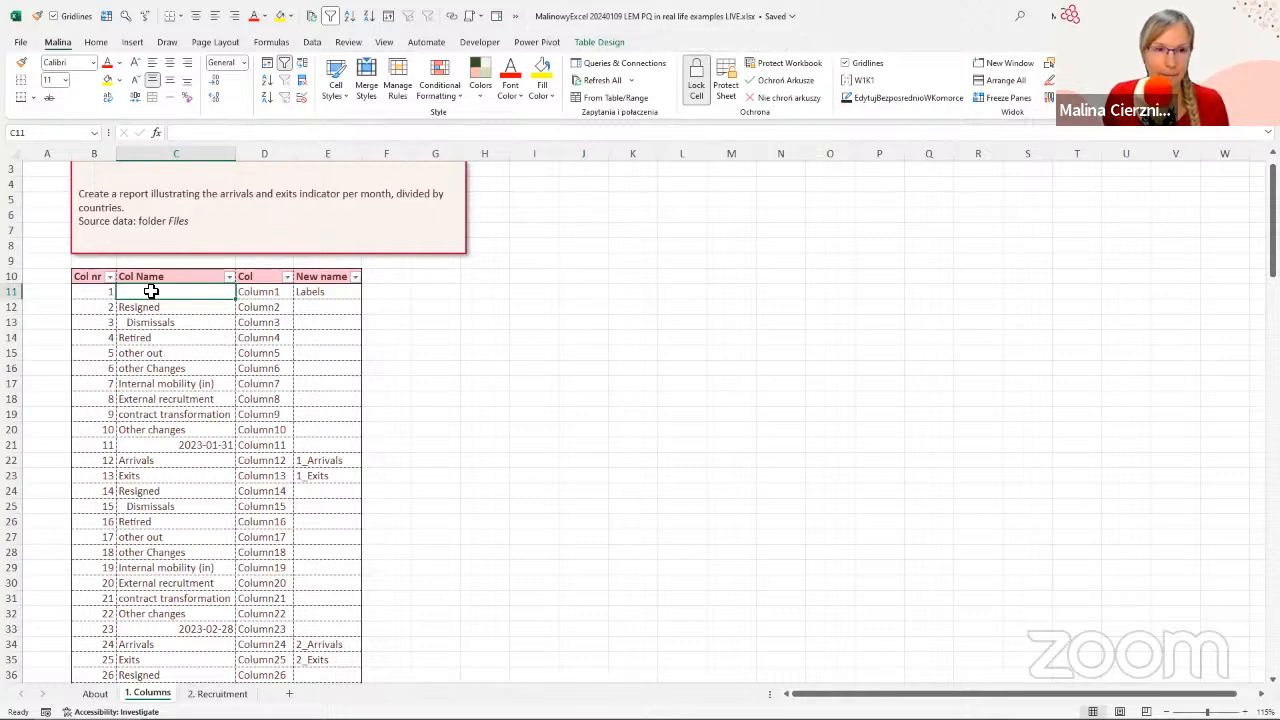
scroll(180, 385, up, 1)
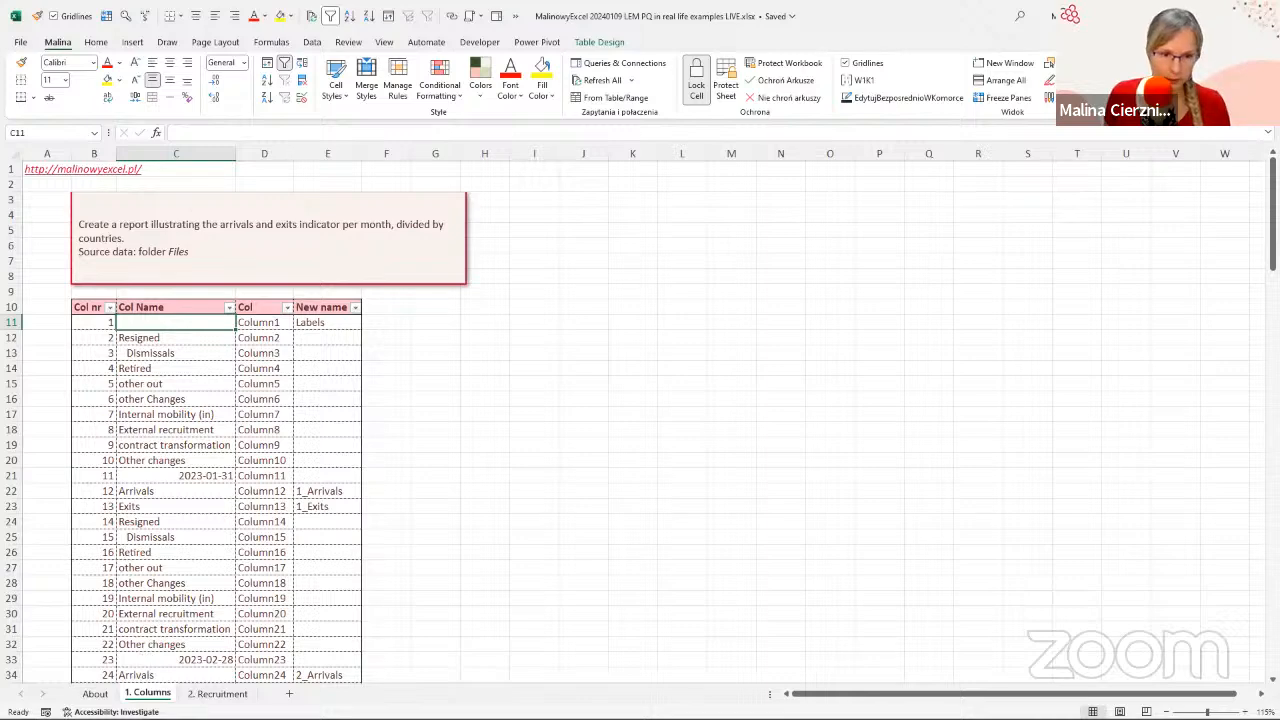
key(ctrl+2)
mouse_move(114, 678)
mouse_down()
mouse_move(184, 711)
mouse_move(272, 505)
mouse_up()
key(e)
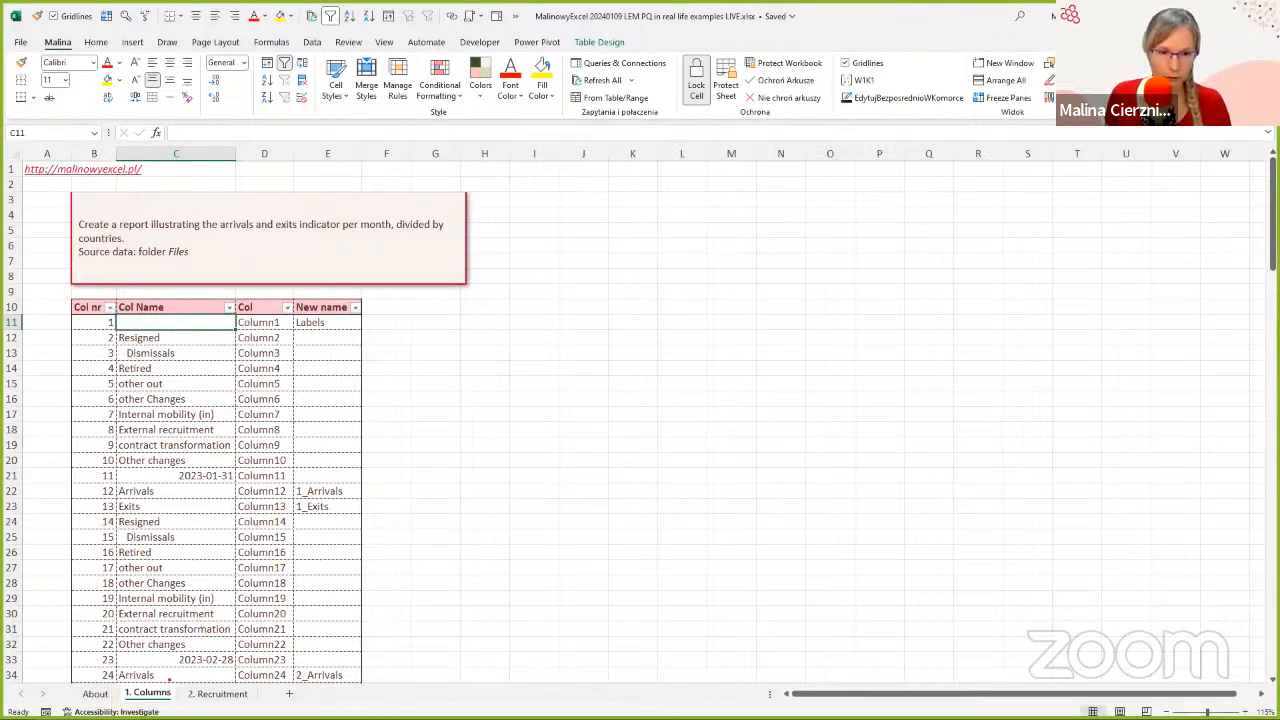
drag(172, 679, 279, 710)
drag(238, 673, 340, 491)
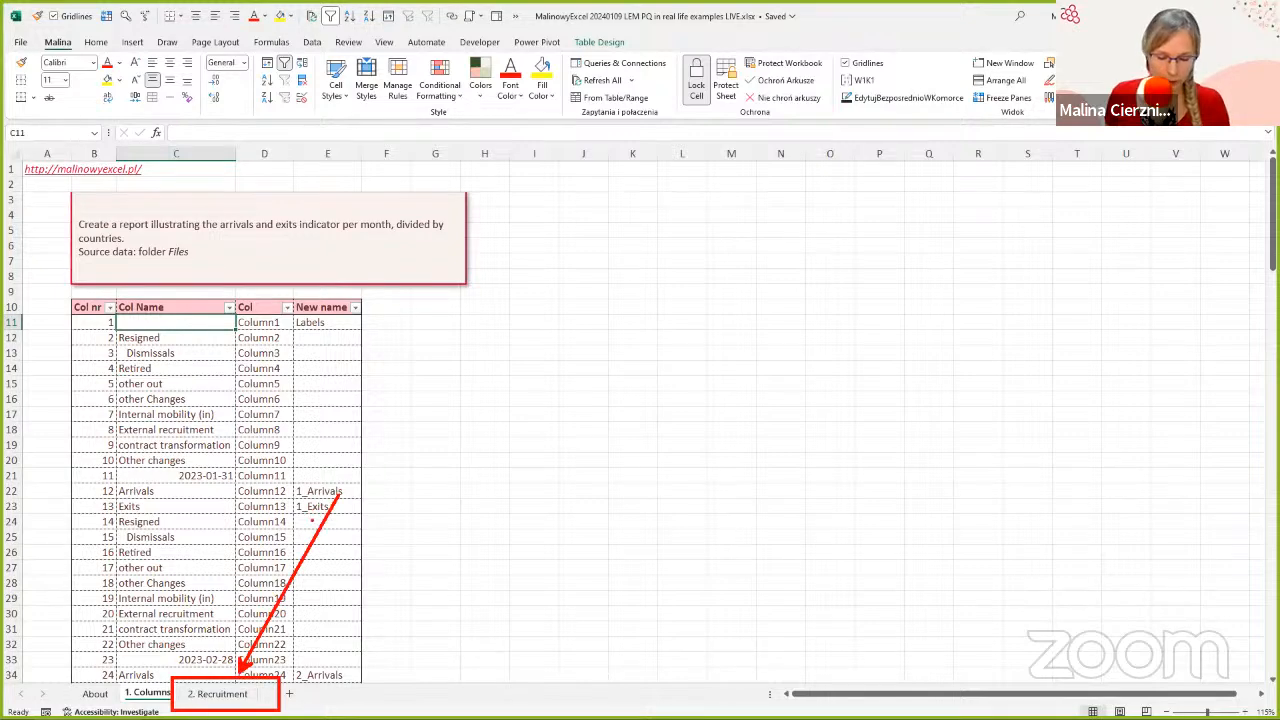
key(e)
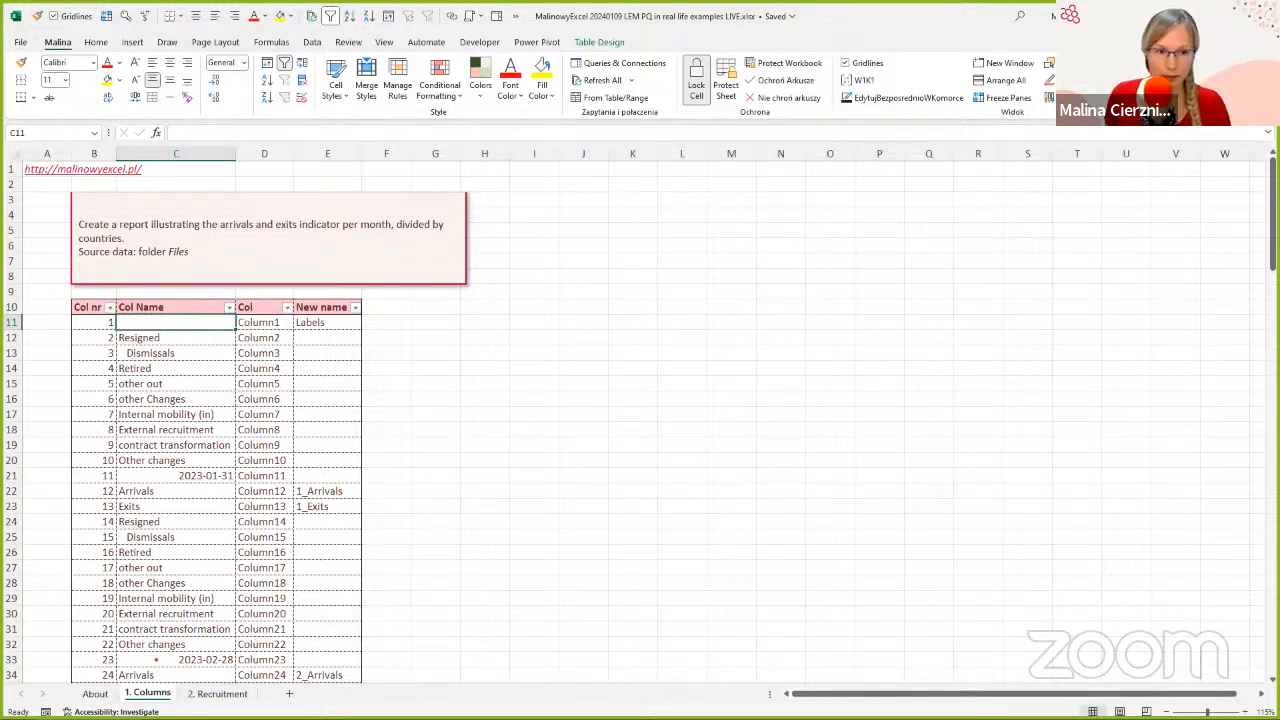
drag(161, 680, 292, 470)
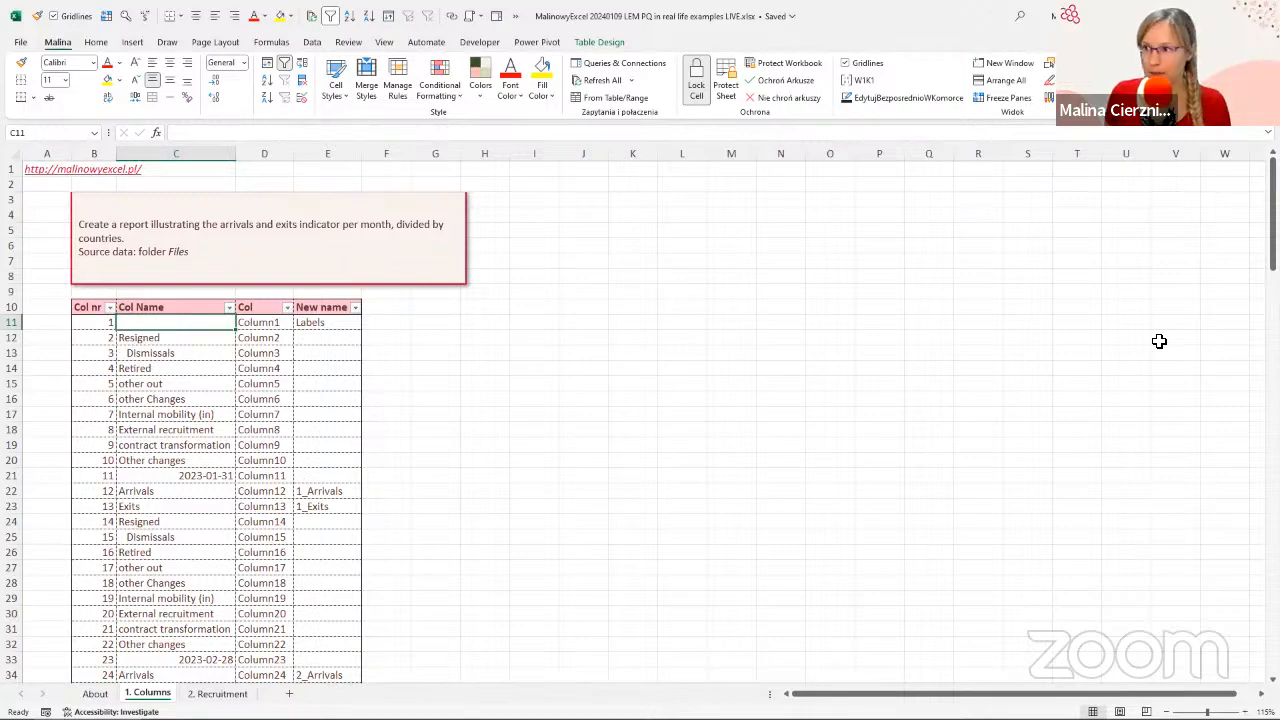
key(alt+Tab)
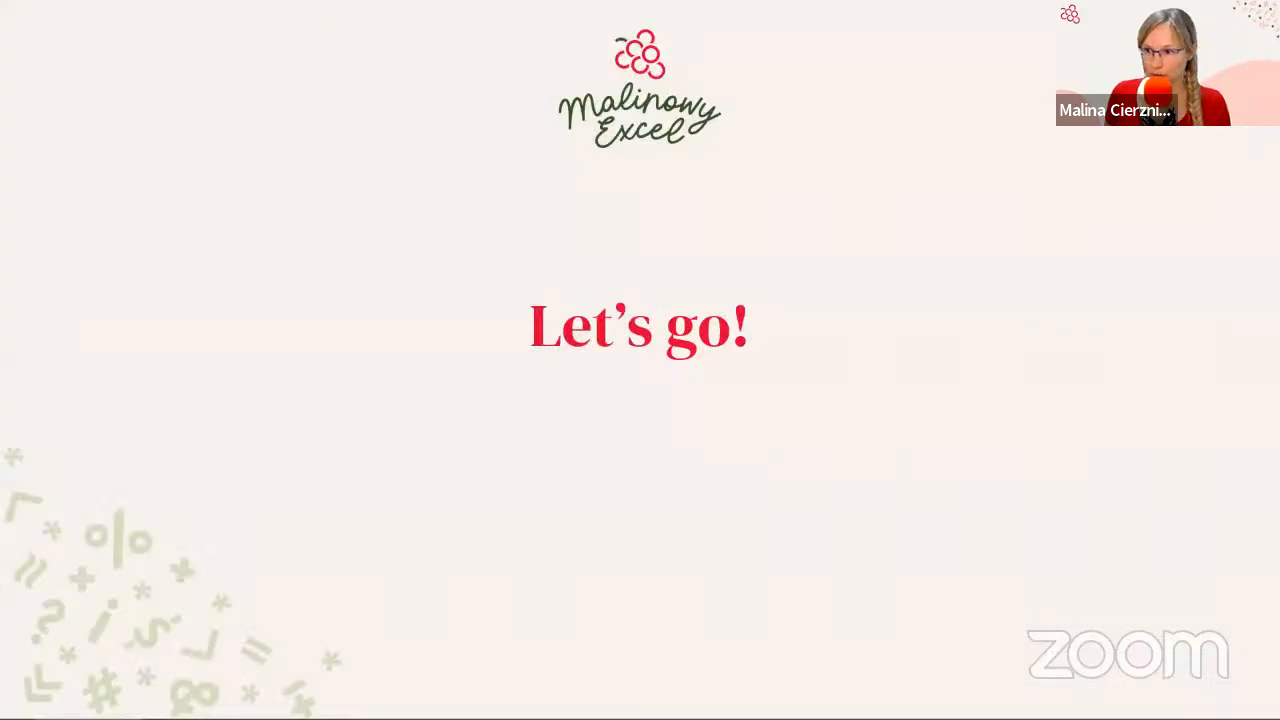
click(978, 214)
key(Escape)
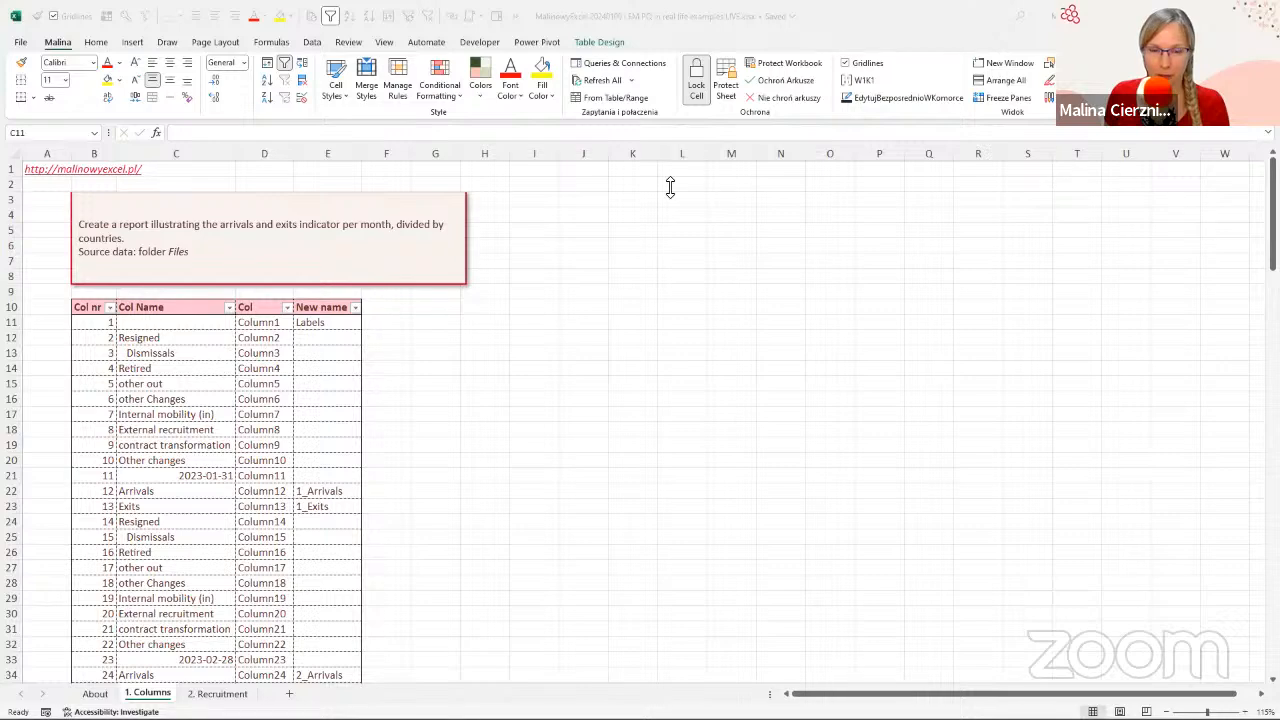
Switch to the Files folder in File Explorer, review the country workbooks and open Poland.xlsx.
key(alt+Tab)
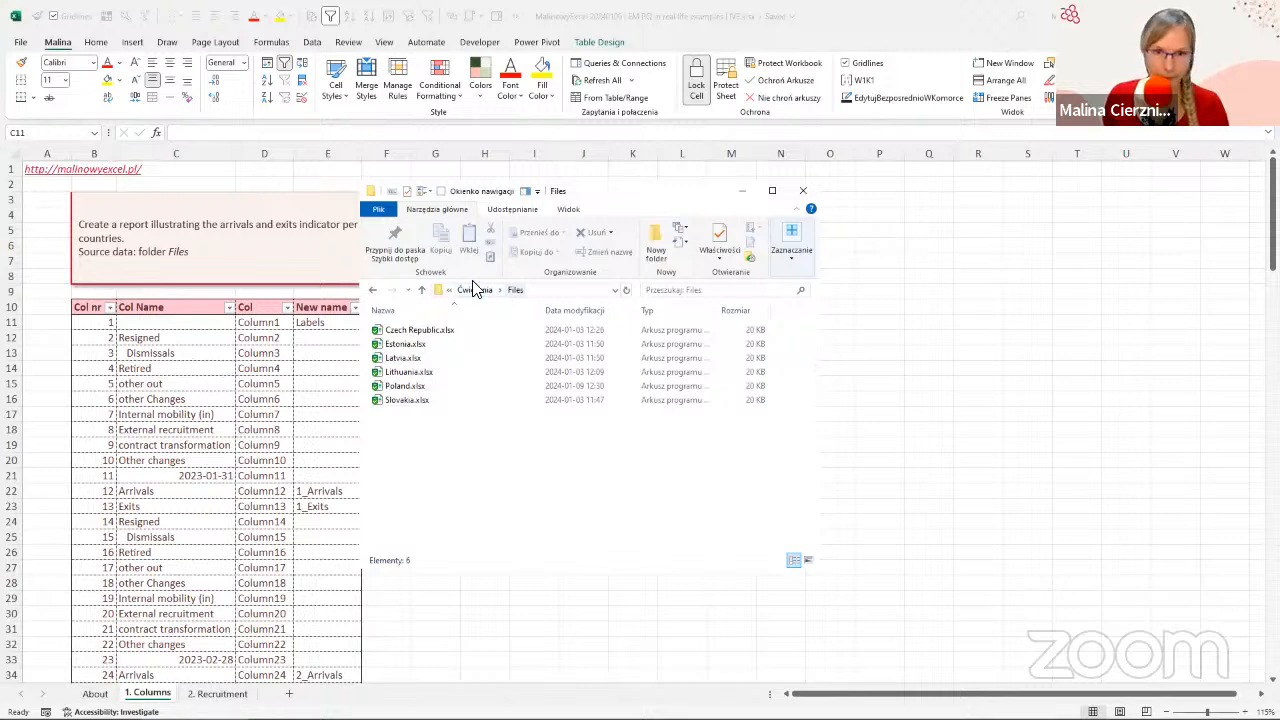
mouse_move(496, 272)
mouse_down()
mouse_move(549, 308)
mouse_move(571, 509)
mouse_up()
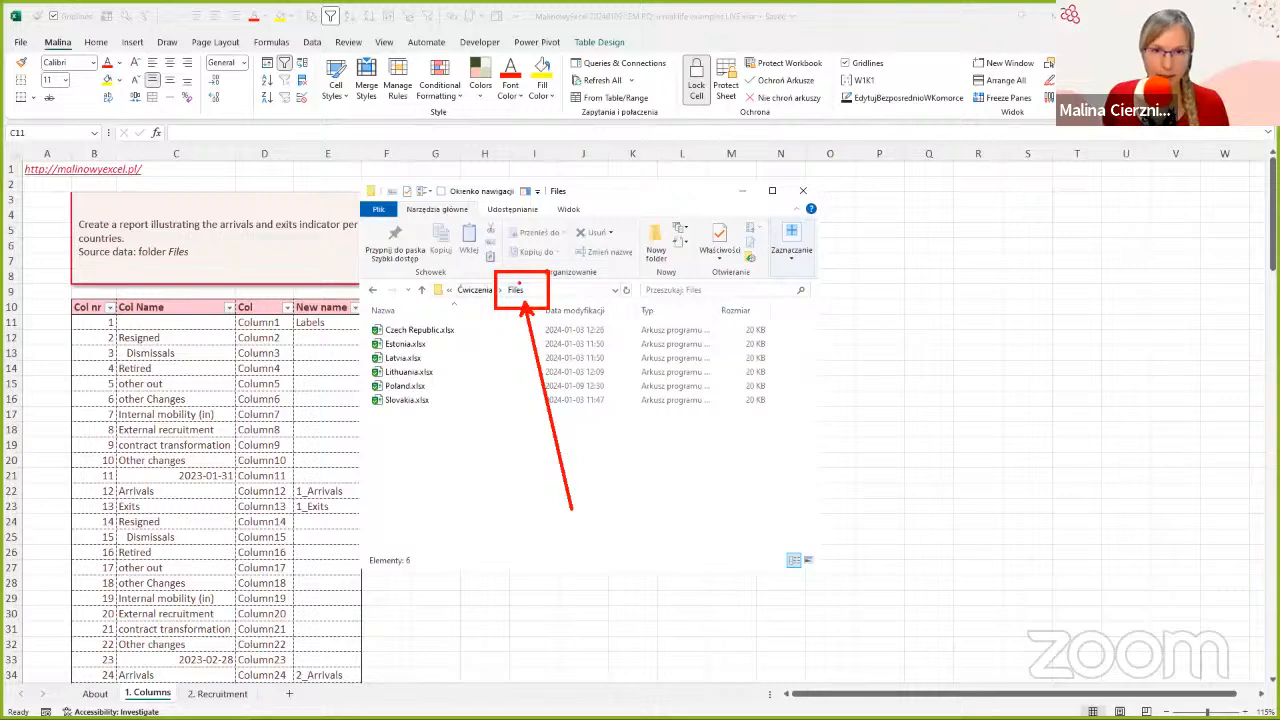
key(e)
drag(364, 313, 486, 425)
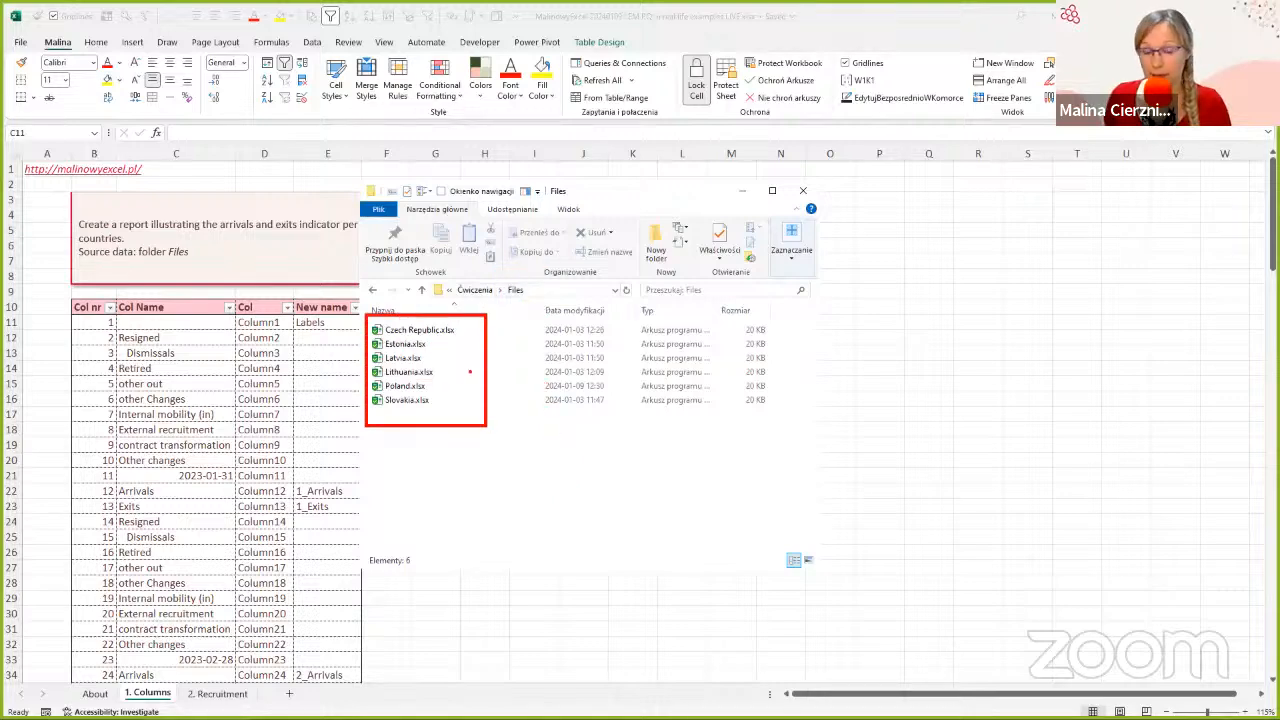
drag(465, 375, 630, 548)
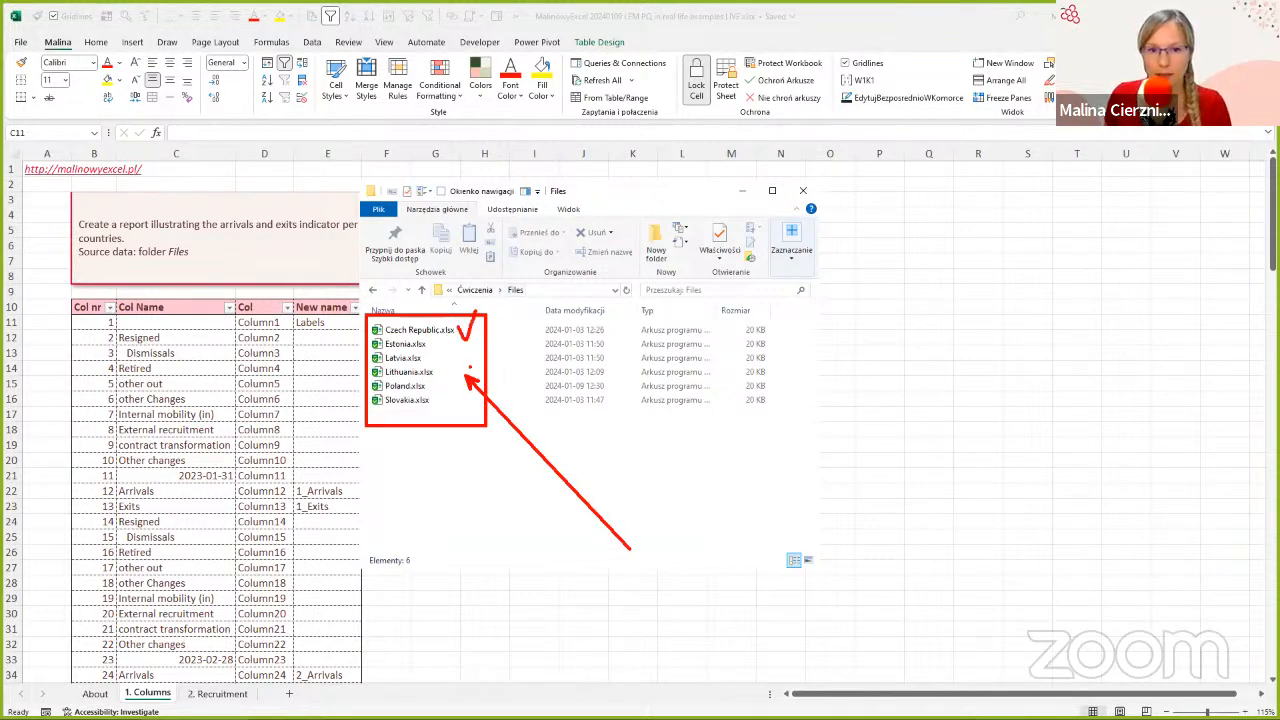
key(e)
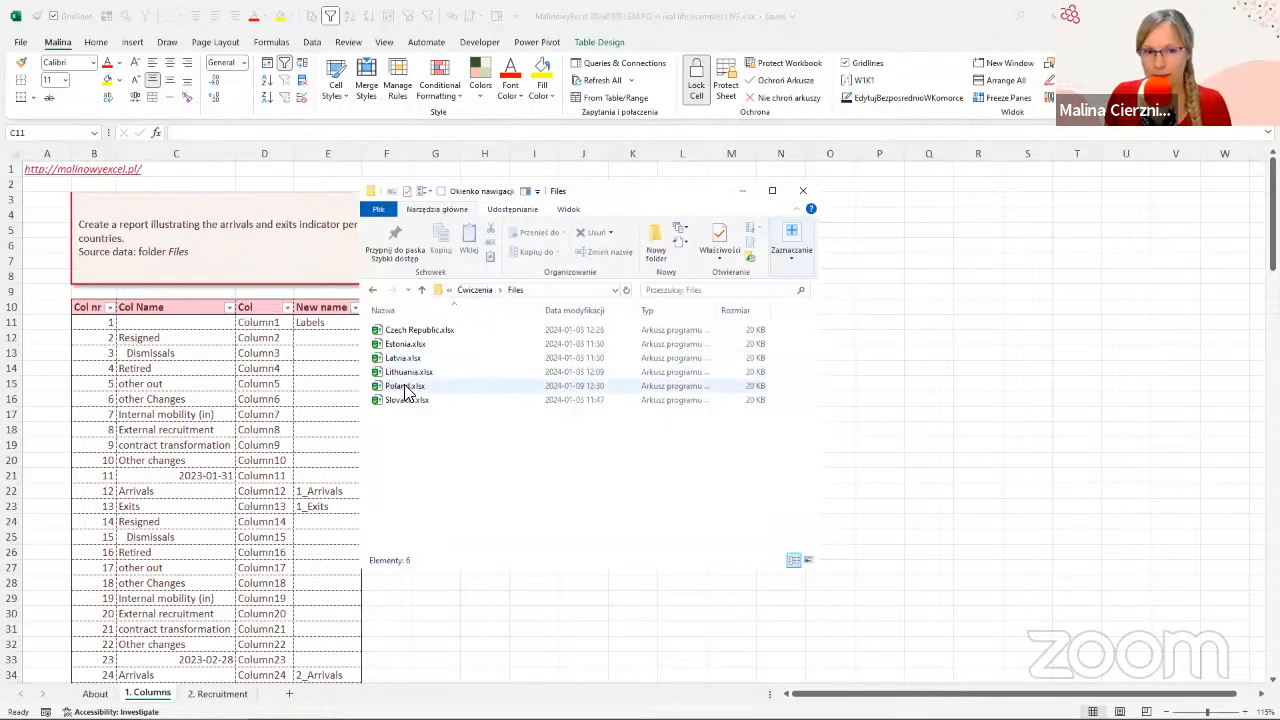
double_click(419, 387)
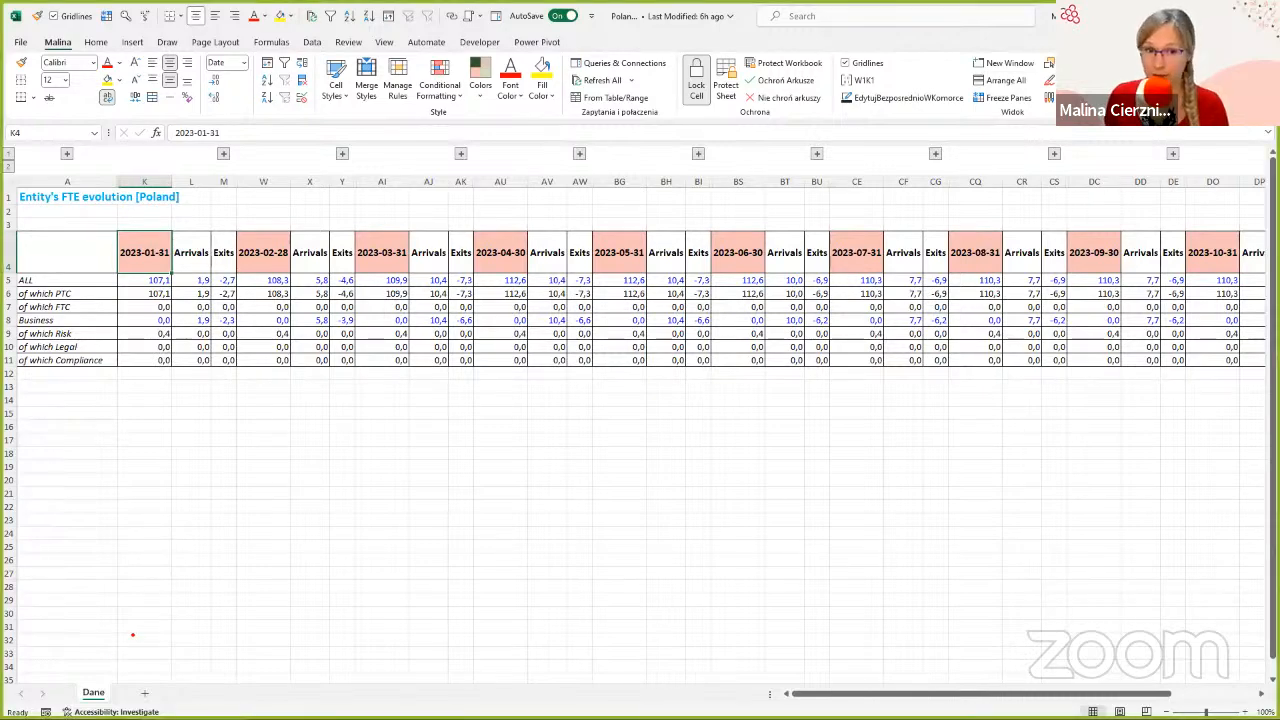
Examine the Dane sheet of Poland.xlsx, including the title rows above the table and the data table itself.
drag(258, 403, 103, 688)
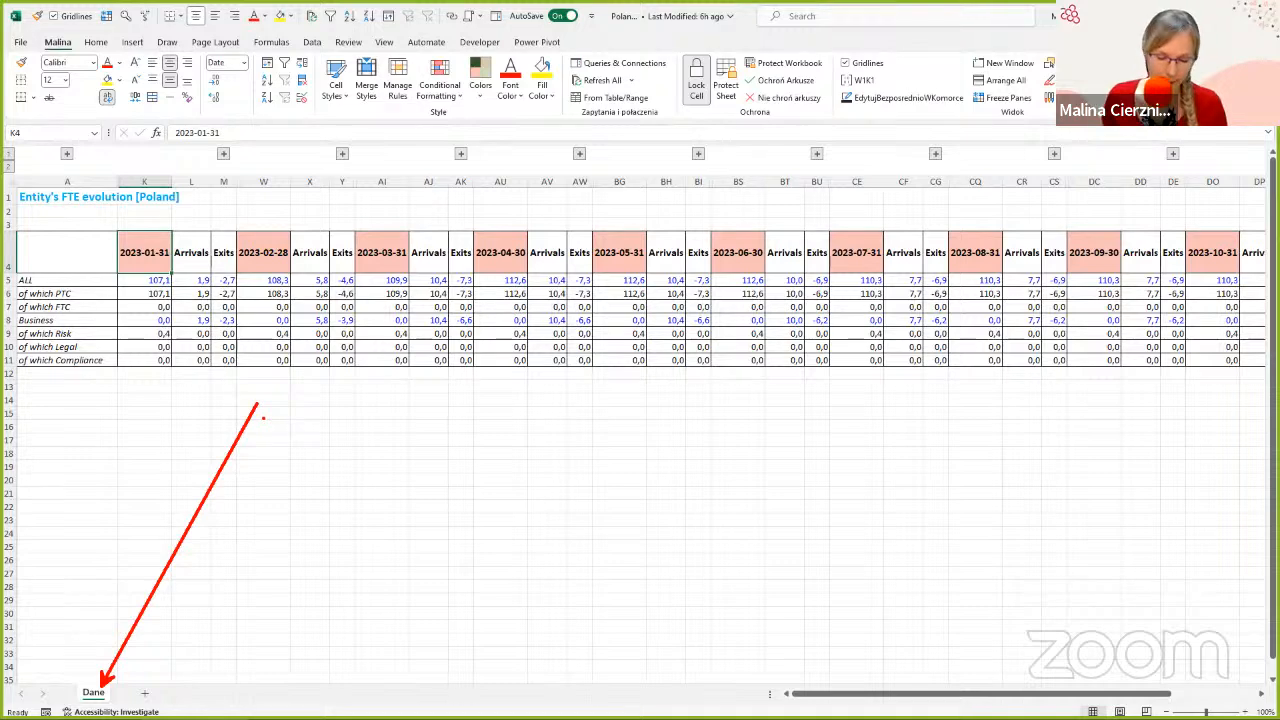
drag(88, 680, 152, 356)
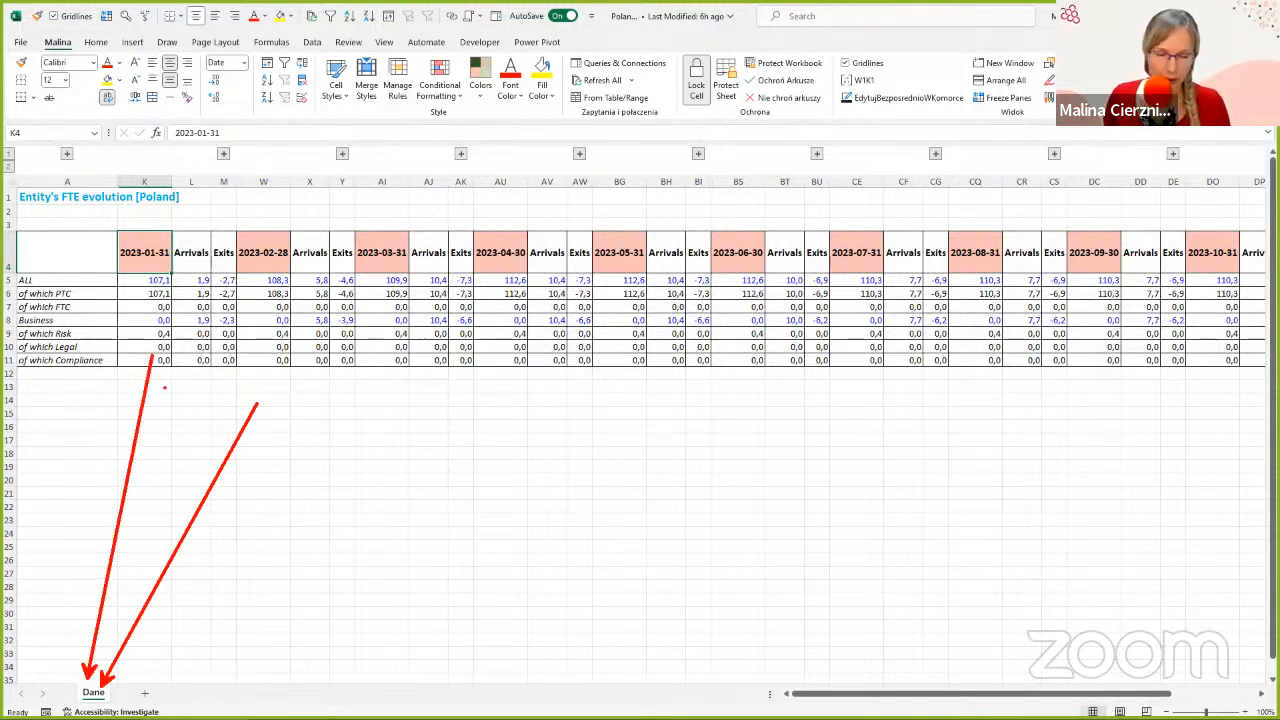
key(e)
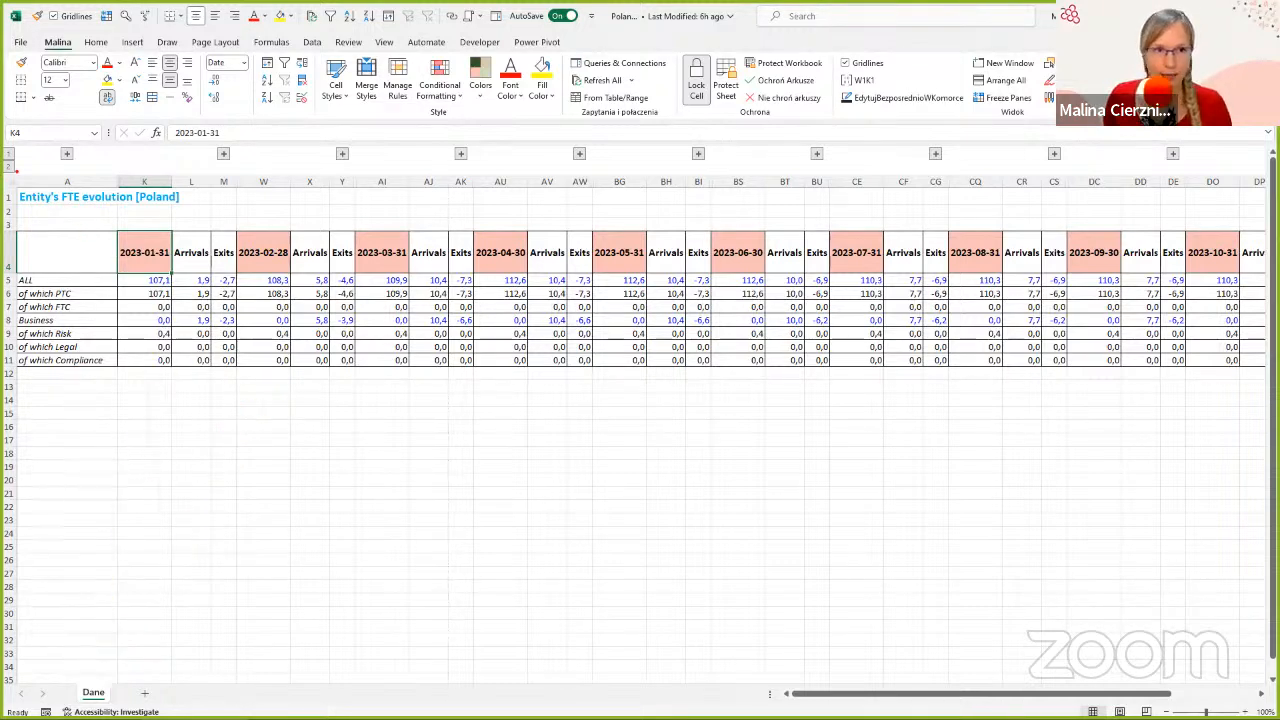
mouse_move(14, 178)
mouse_down()
mouse_move(566, 191)
mouse_move(1266, 231)
mouse_up()
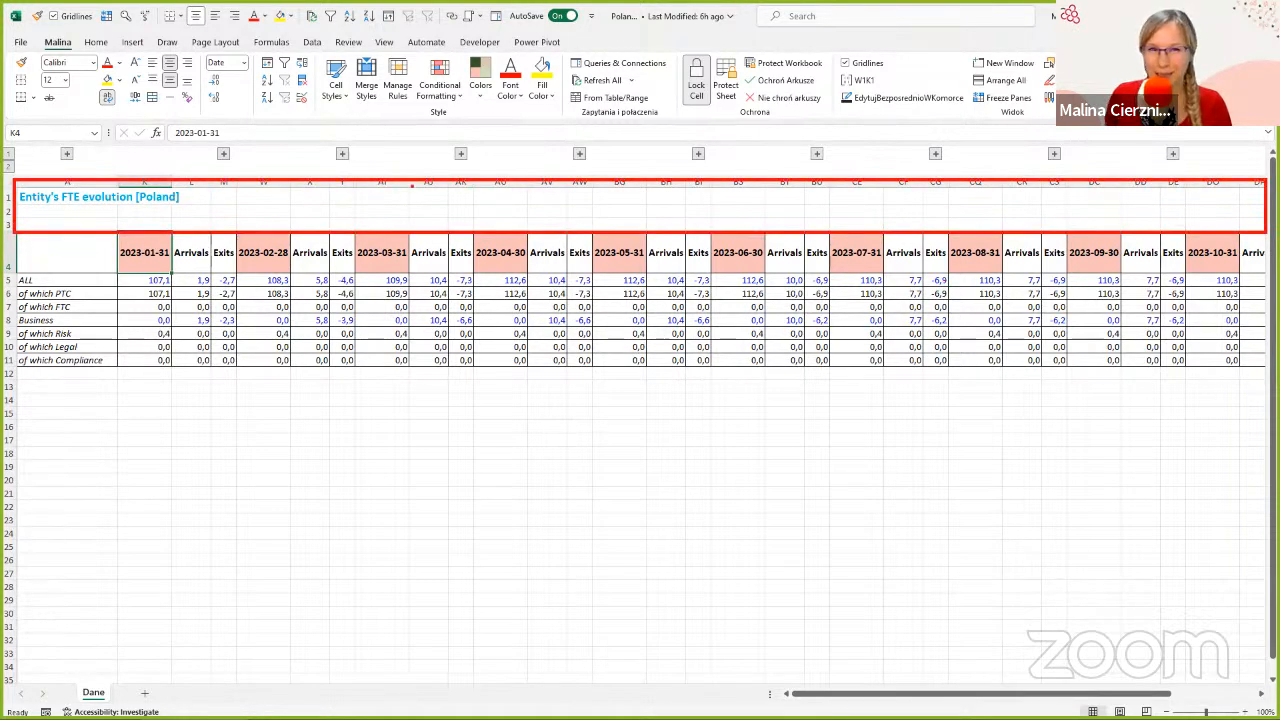
drag(411, 186, 358, 232)
drag(371, 172, 416, 242)
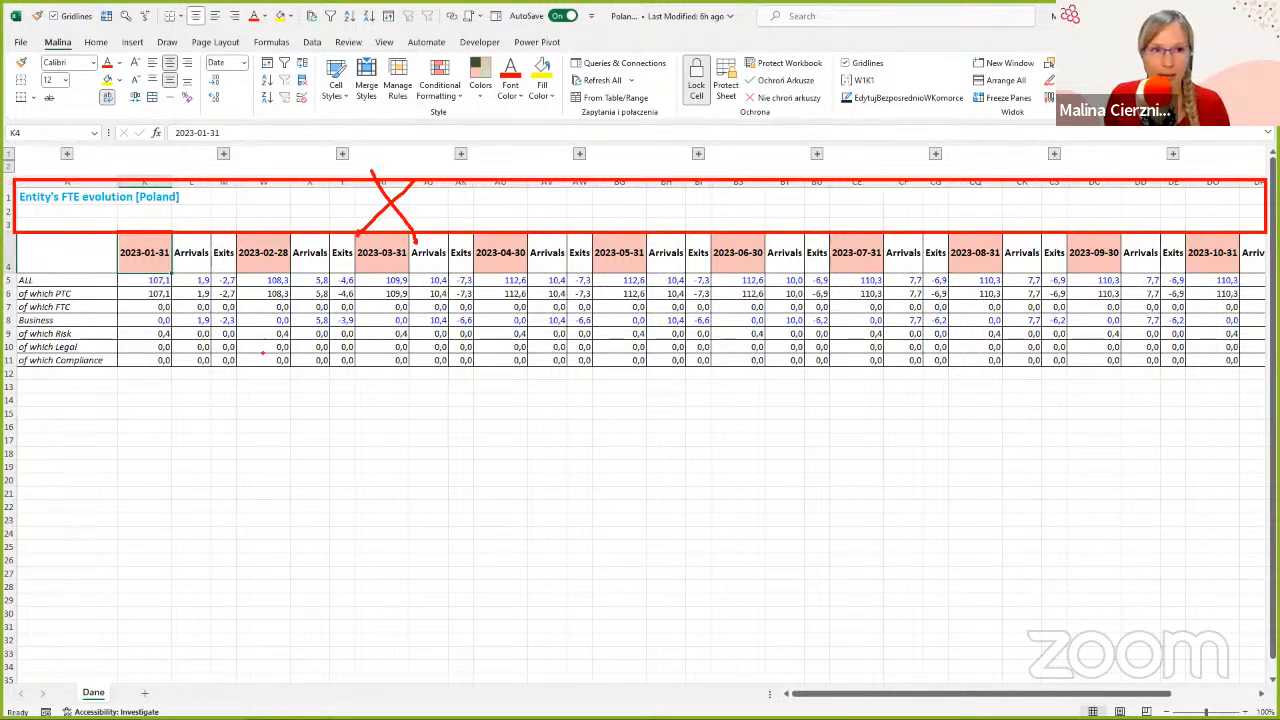
key(e)
mouse_move(17, 231)
mouse_down()
mouse_move(1124, 302)
mouse_move(1270, 386)
mouse_move(1270, 370)
mouse_up()
key(Escape)
click(820, 211)
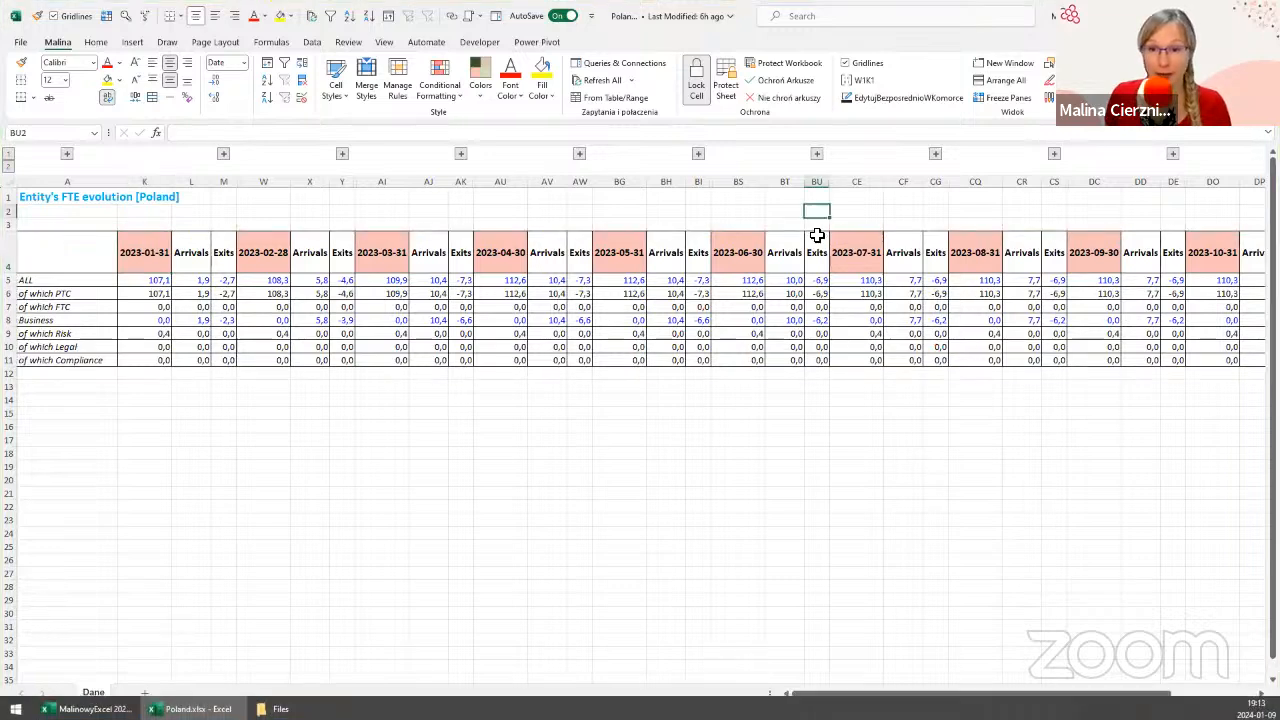
Examine the month, Arrivals and Exits headers in row 4 through the last column, EO, and return to cell A1.
click(816, 243)
key(Right)
key(Right)
key(Right)
key(Right)
key(Right)
key(Right)
key(Right)
key(Right)
key(Right)
key(Right)
key(Right)
key(Right)
key(Right)
key(Right)
key(Right)
key(Right)
key(Right)
key(Right)
key(Right)
key(Right)
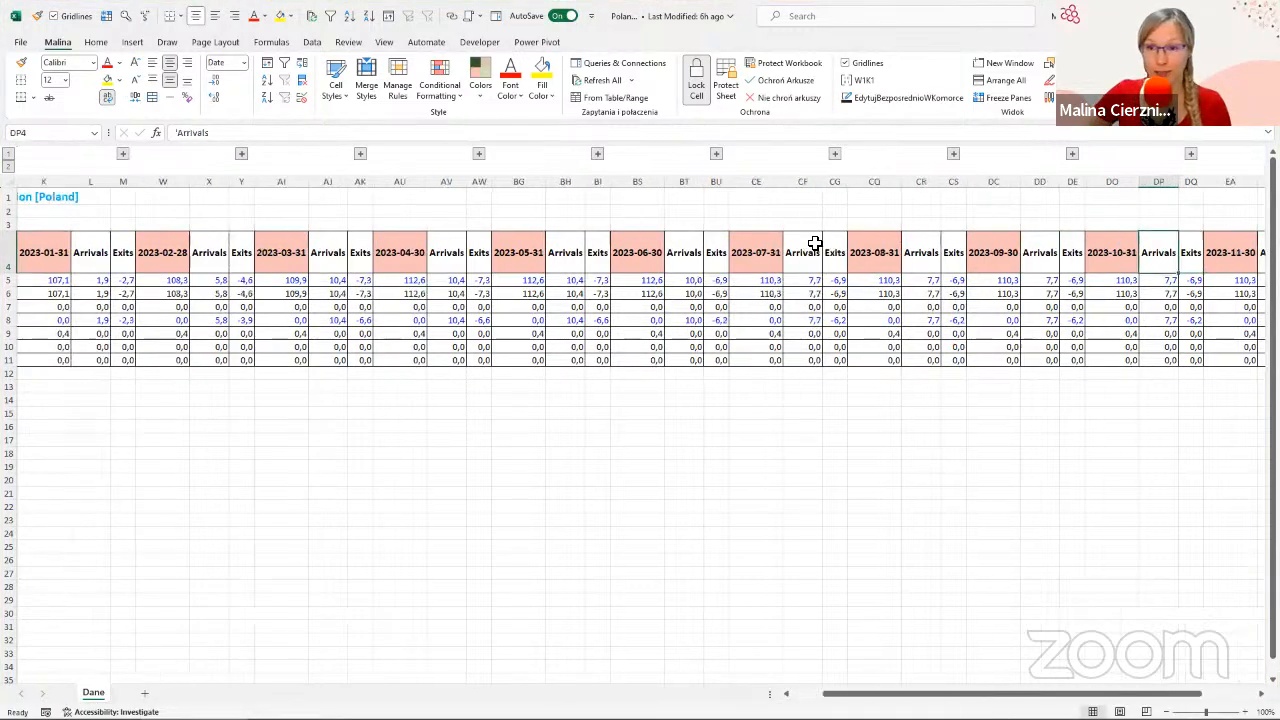
key(Left)
key(Left)
key(Left)
key(Left)
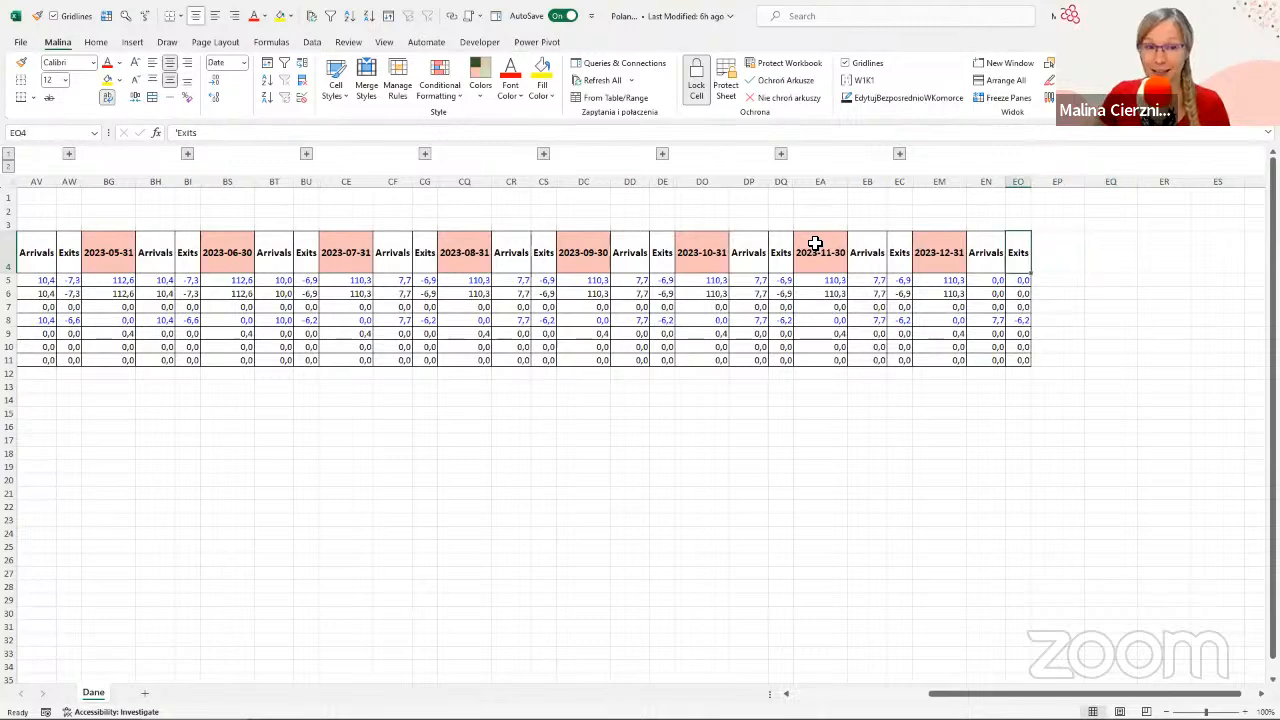
click(1019, 184)
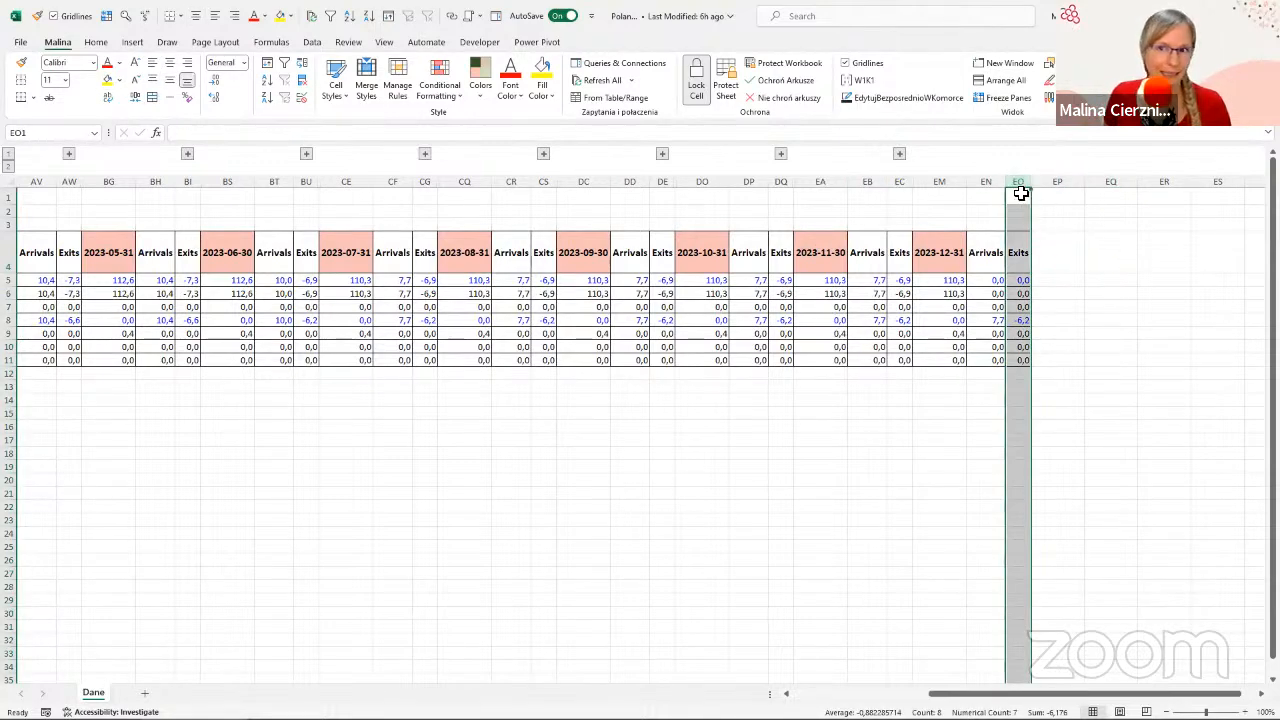
click(1022, 197)
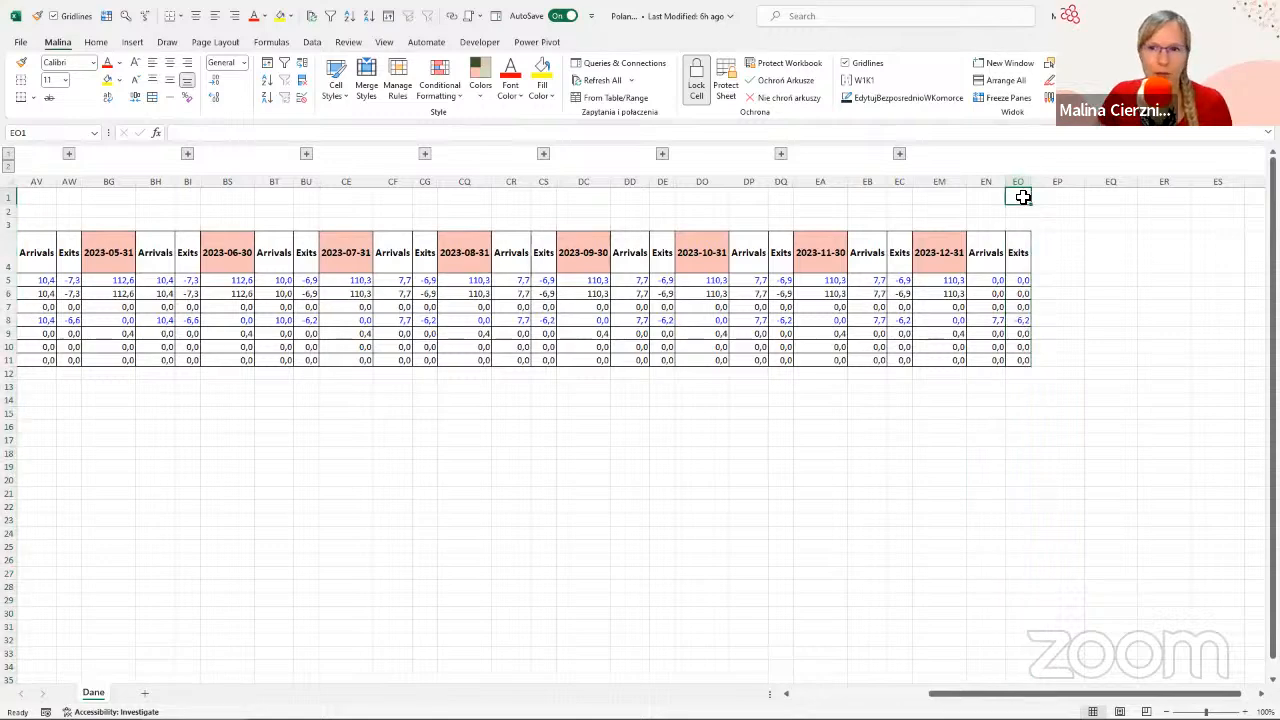
key(ctrl+Home)
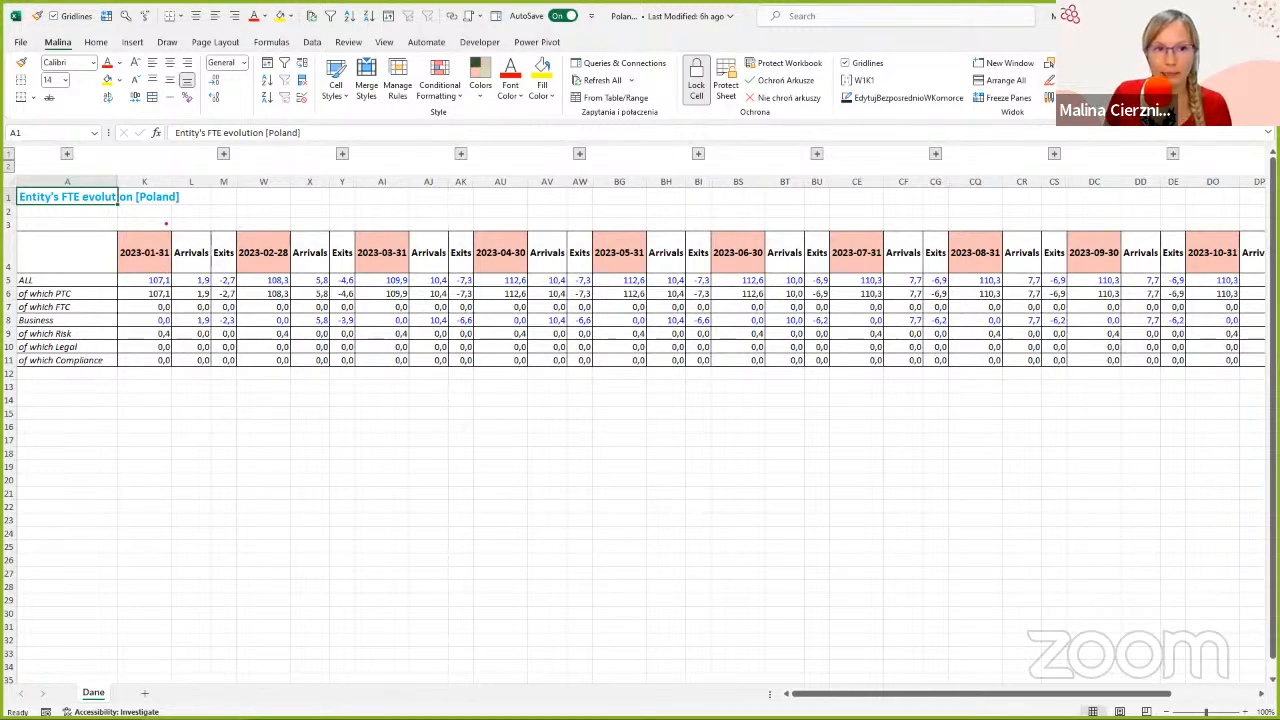
drag(168, 224, 237, 272)
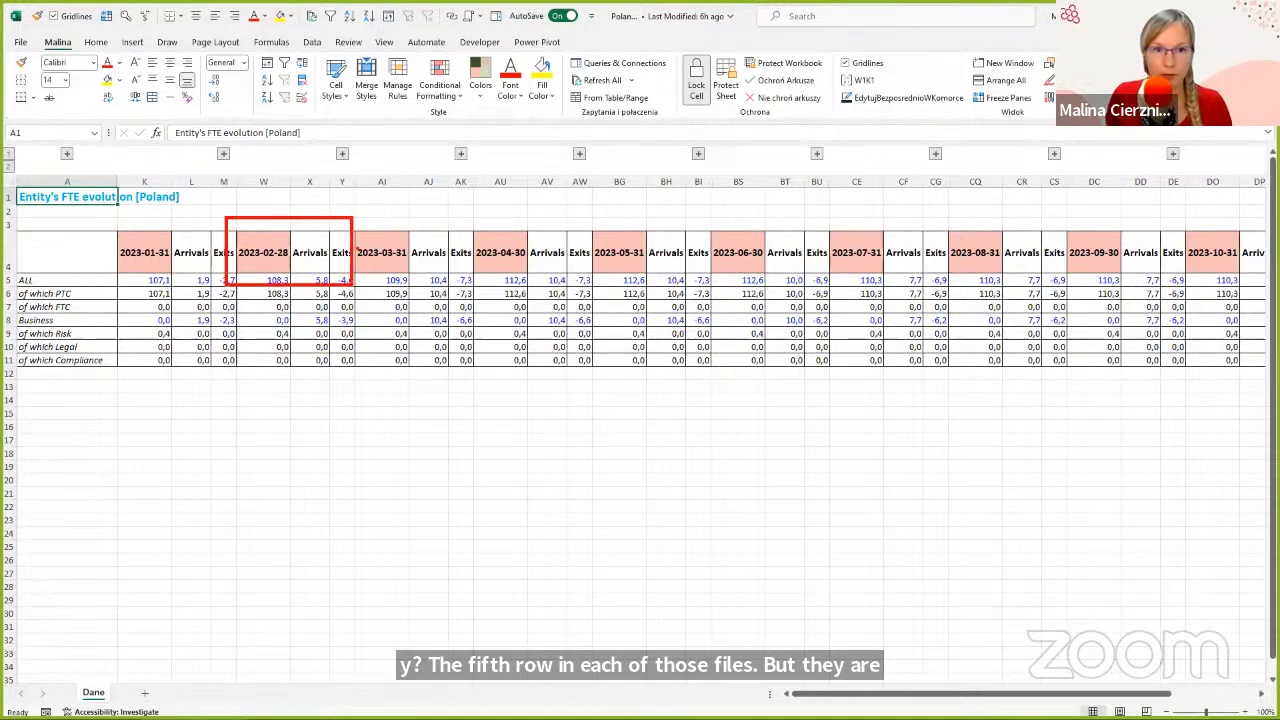
click(223, 155)
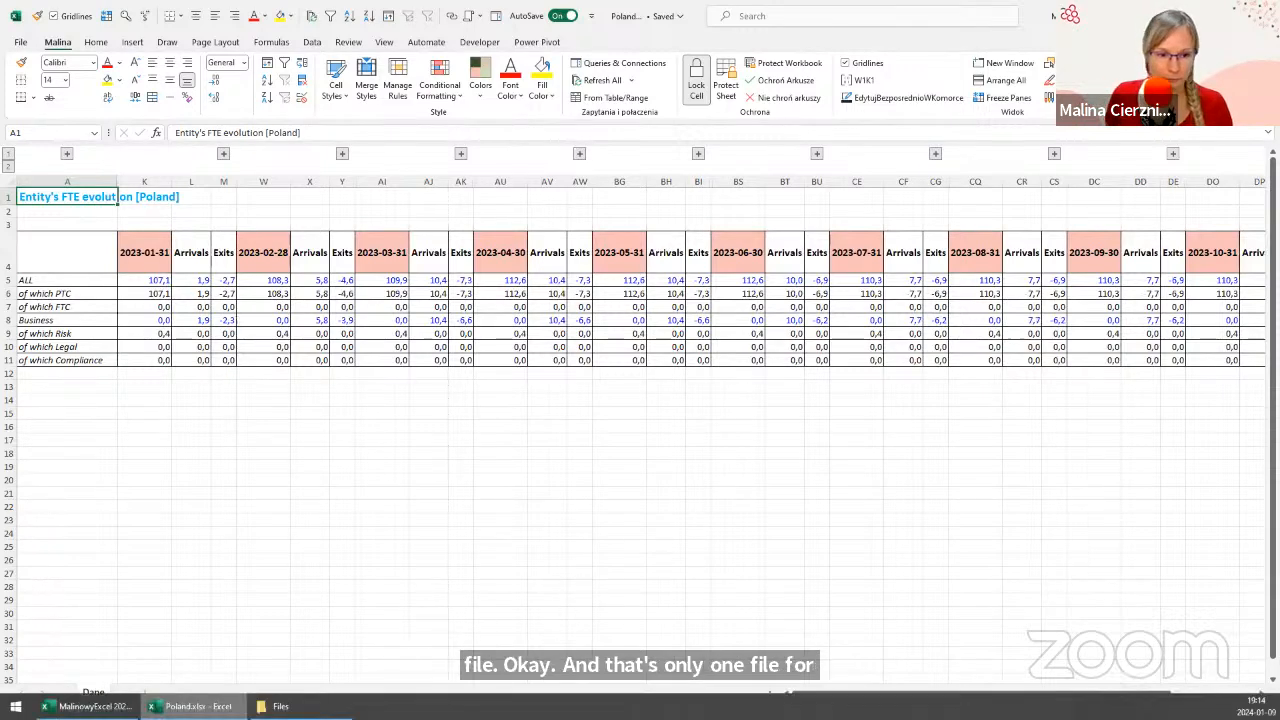
Check the country workbooks in the Files folder again, then switch back to the MalinowyExcel 20240109 LEM PQ in real life examples LIVE.xlsx workbook.
mouse_move(200, 706)
click(275, 706)
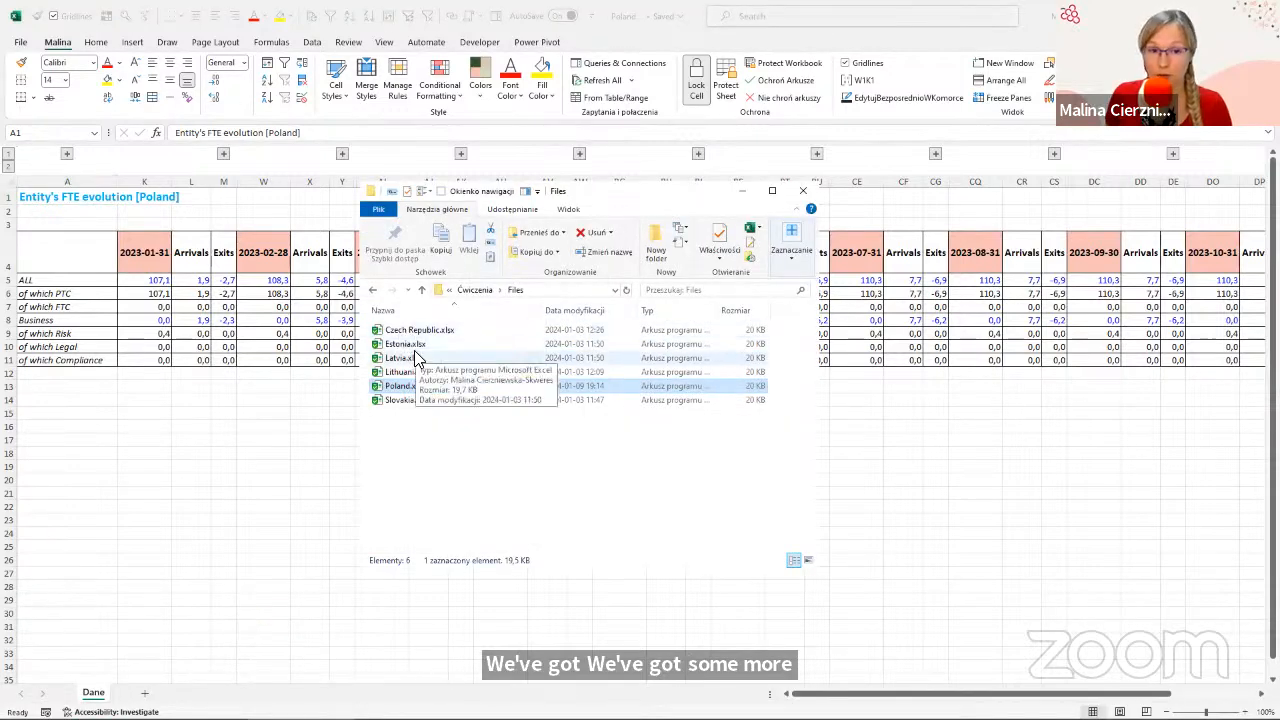
double_click(405, 386)
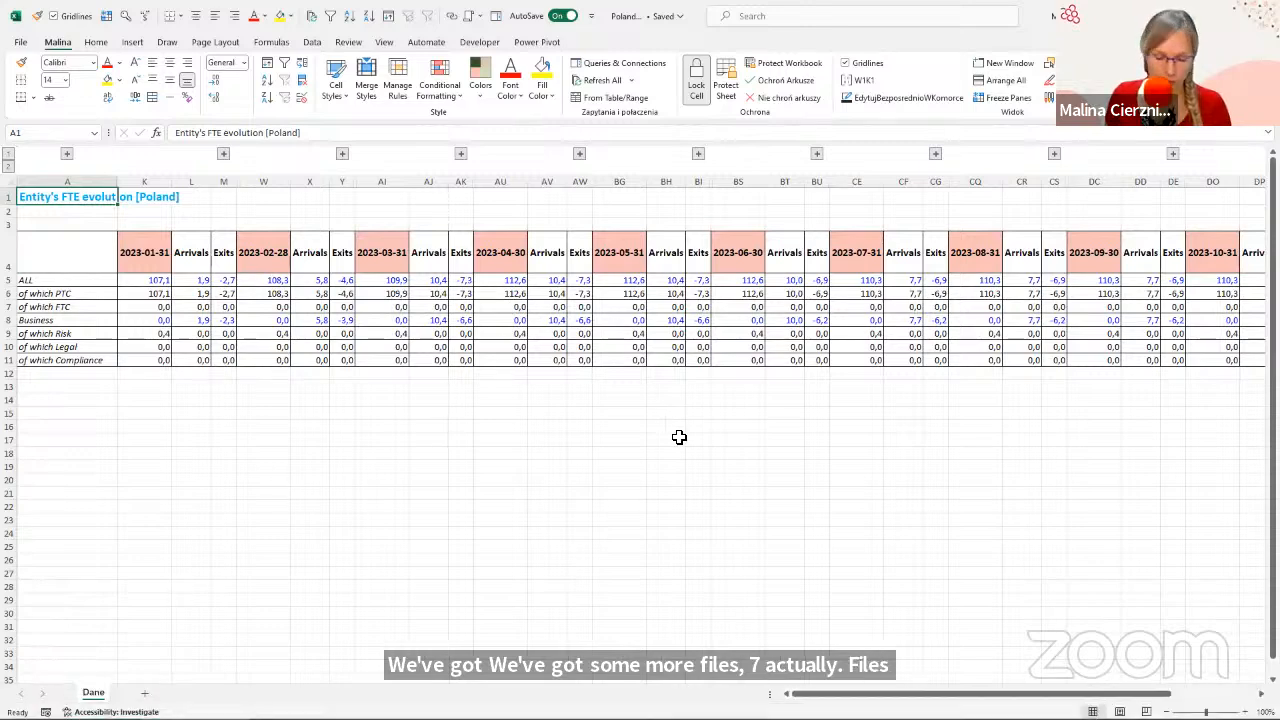
click(665, 414)
key(alt+Tab)
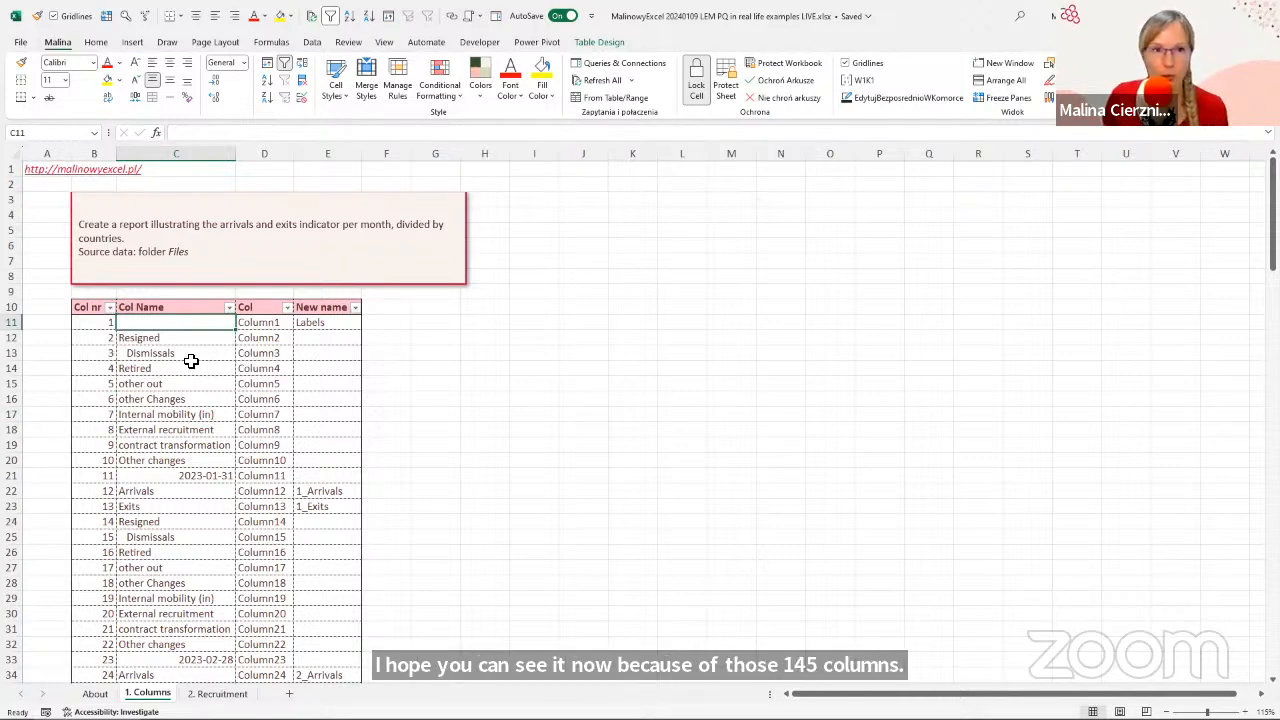
Import data from a folder, pointing to the Files folder inside the Ćwiczenia directory of the 20240109 LEM PQ in real life examples folder.
click(436, 307)
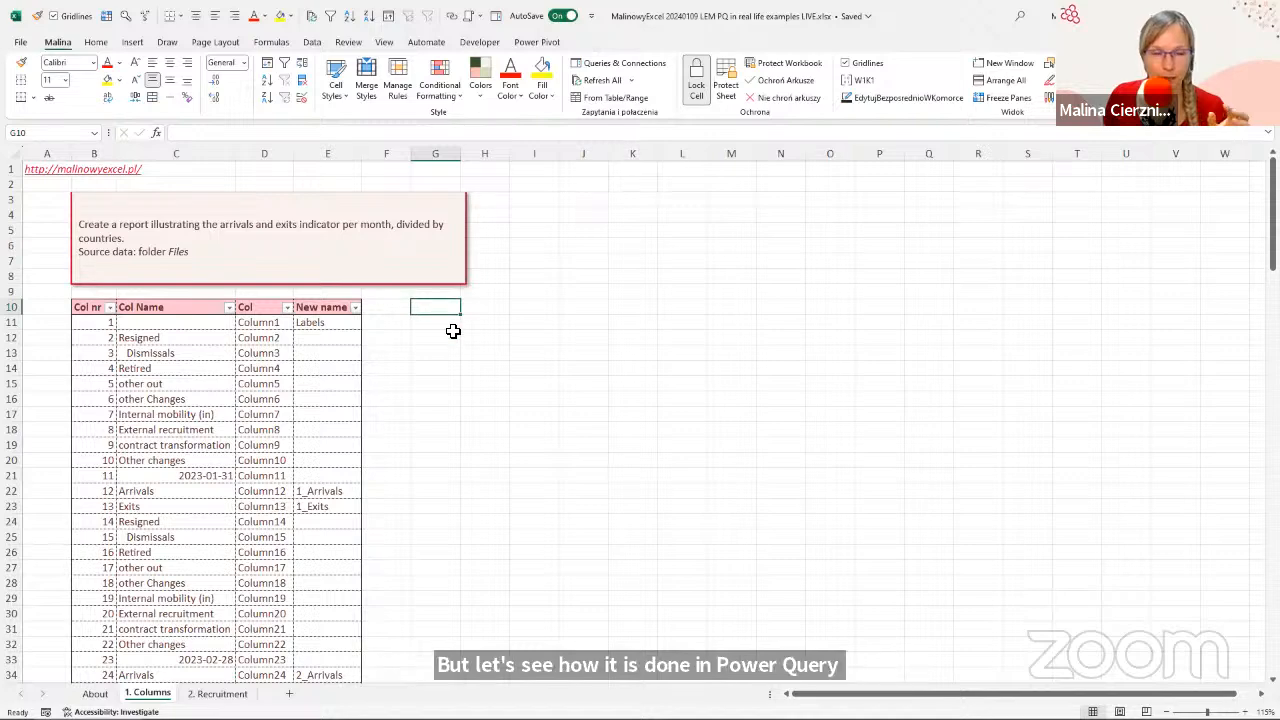
click(313, 44)
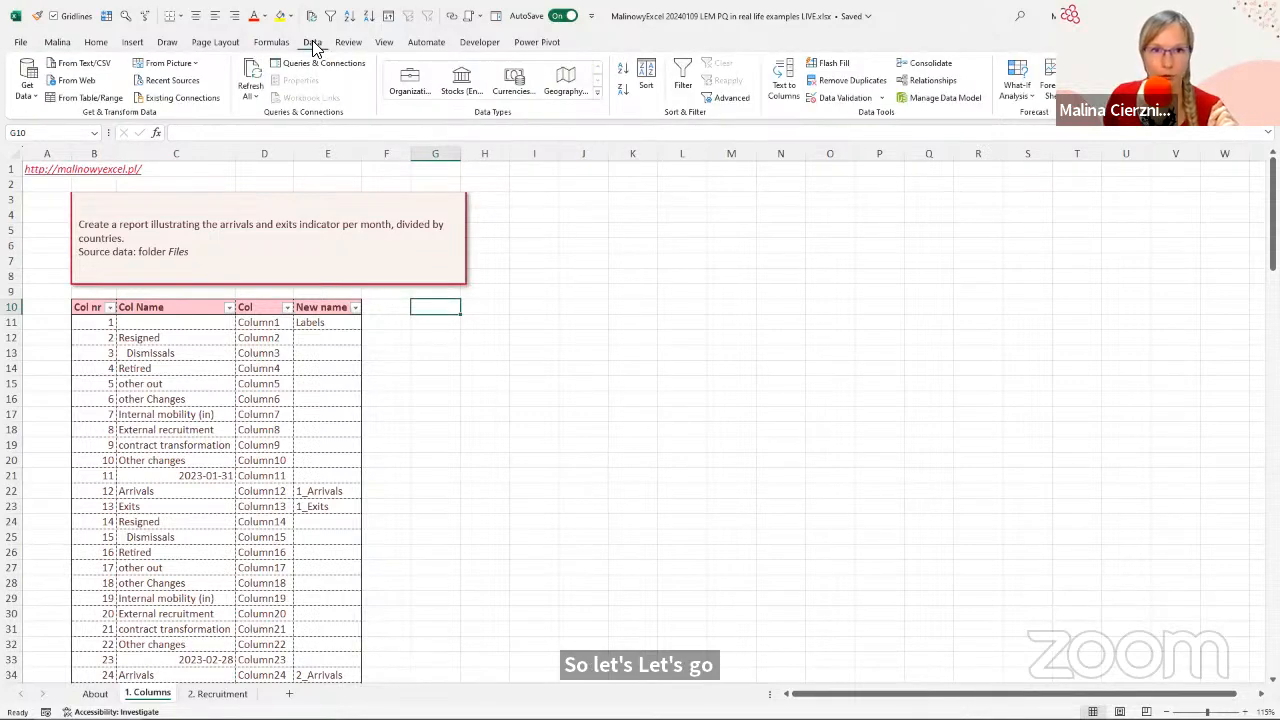
click(30, 90)
mouse_move(67, 122)
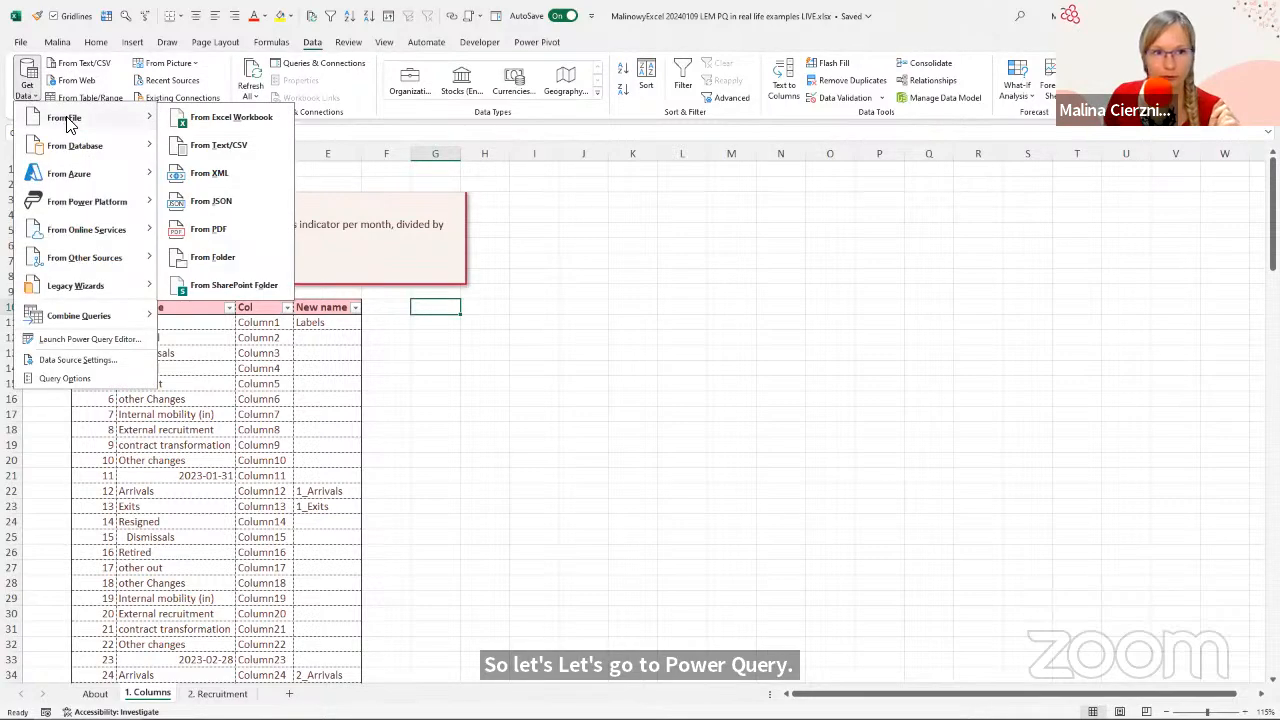
click(208, 257)
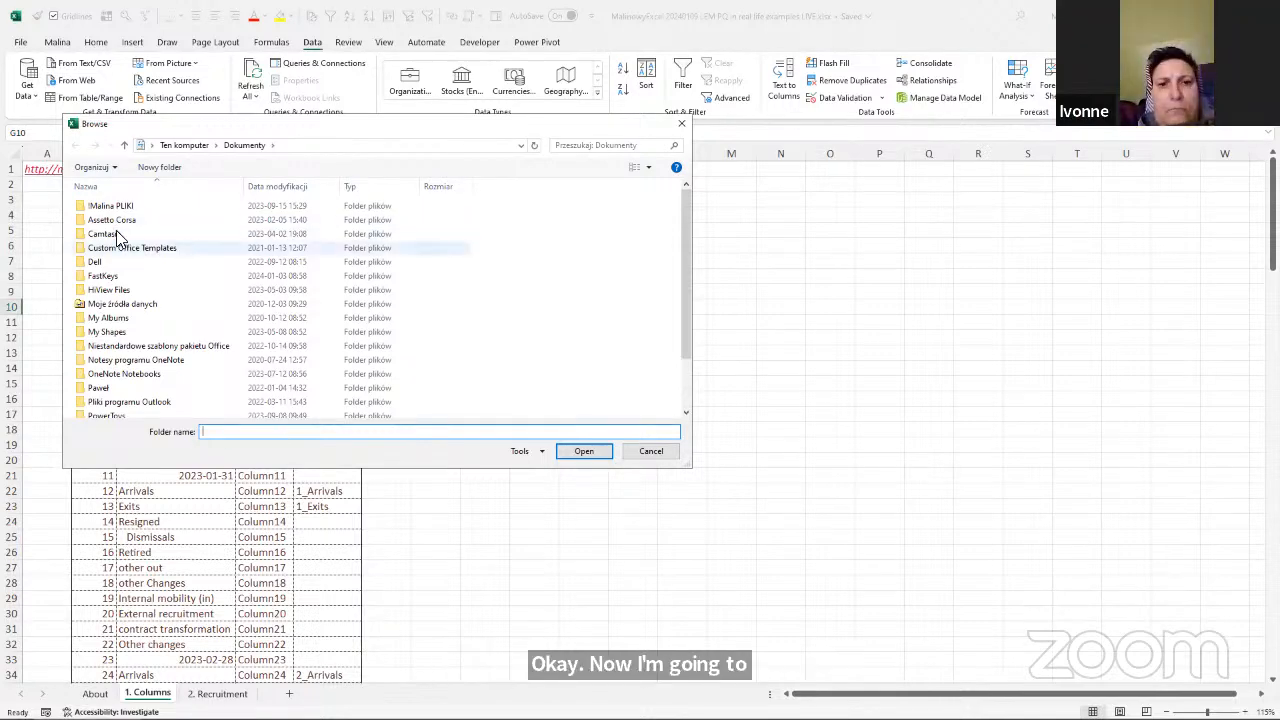
click(316, 146)
key(super+v)
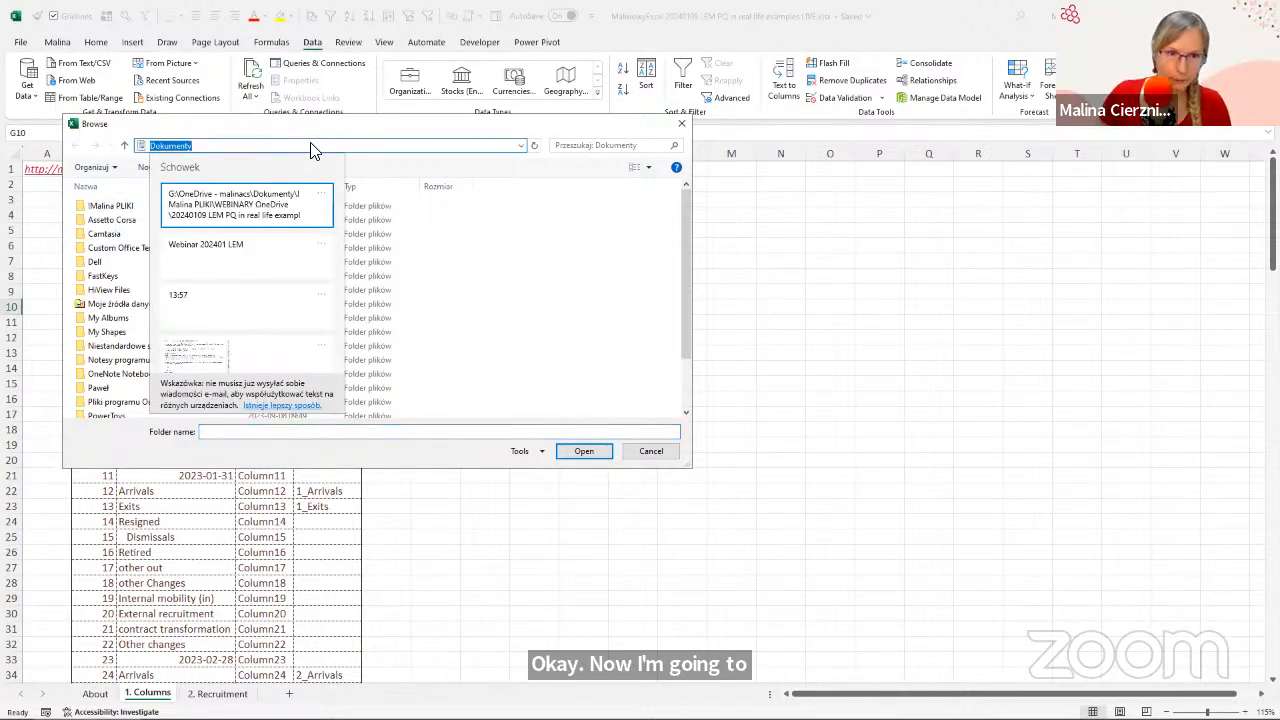
key(Return)
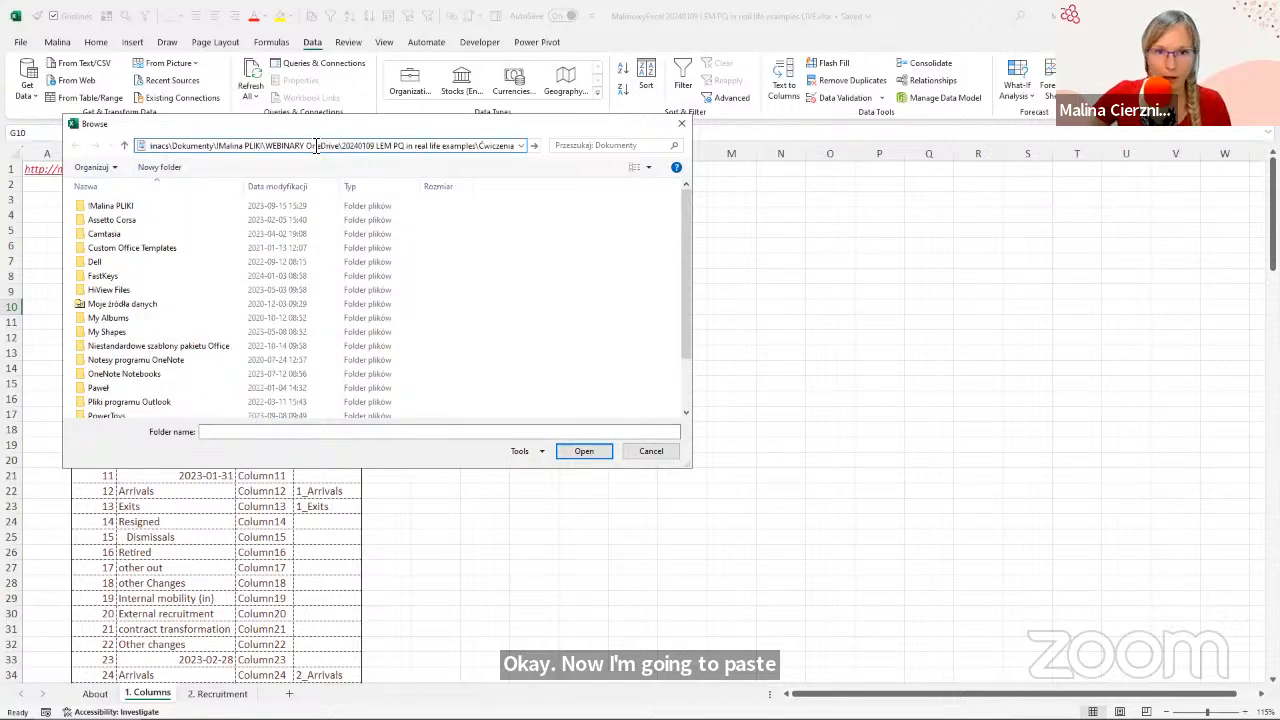
key(Return)
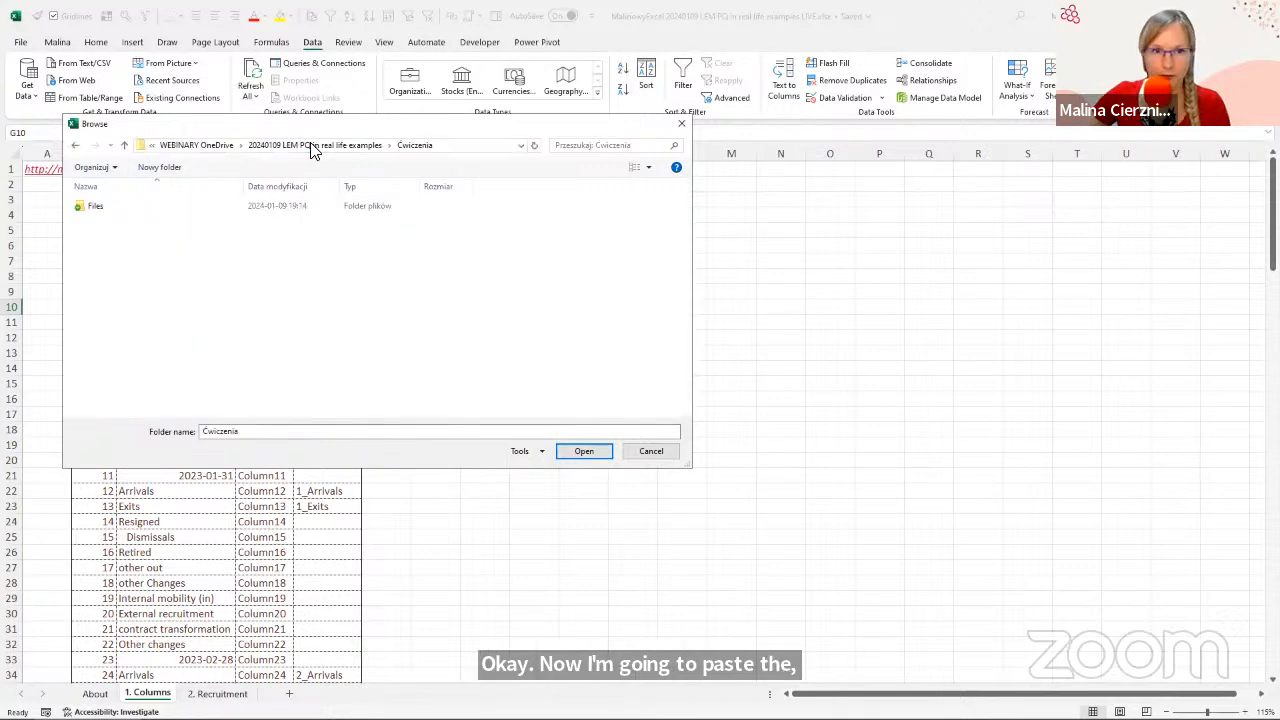
click(92, 208)
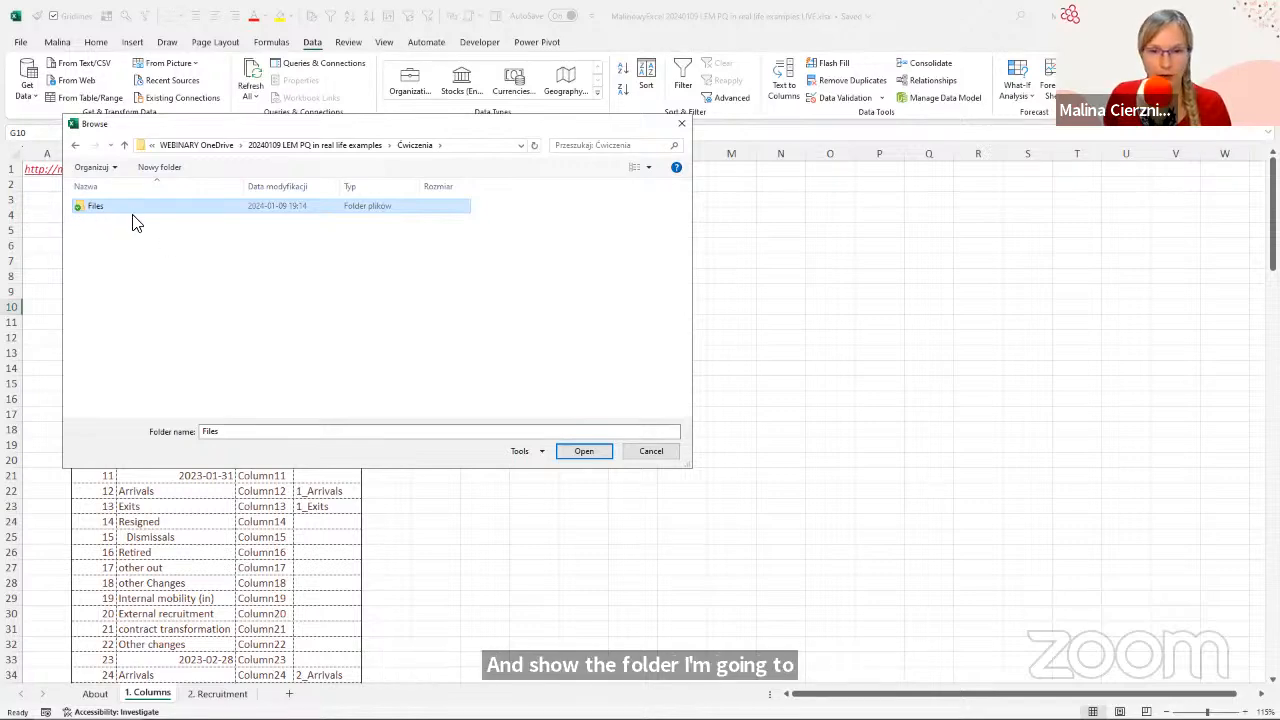
click(575, 455)
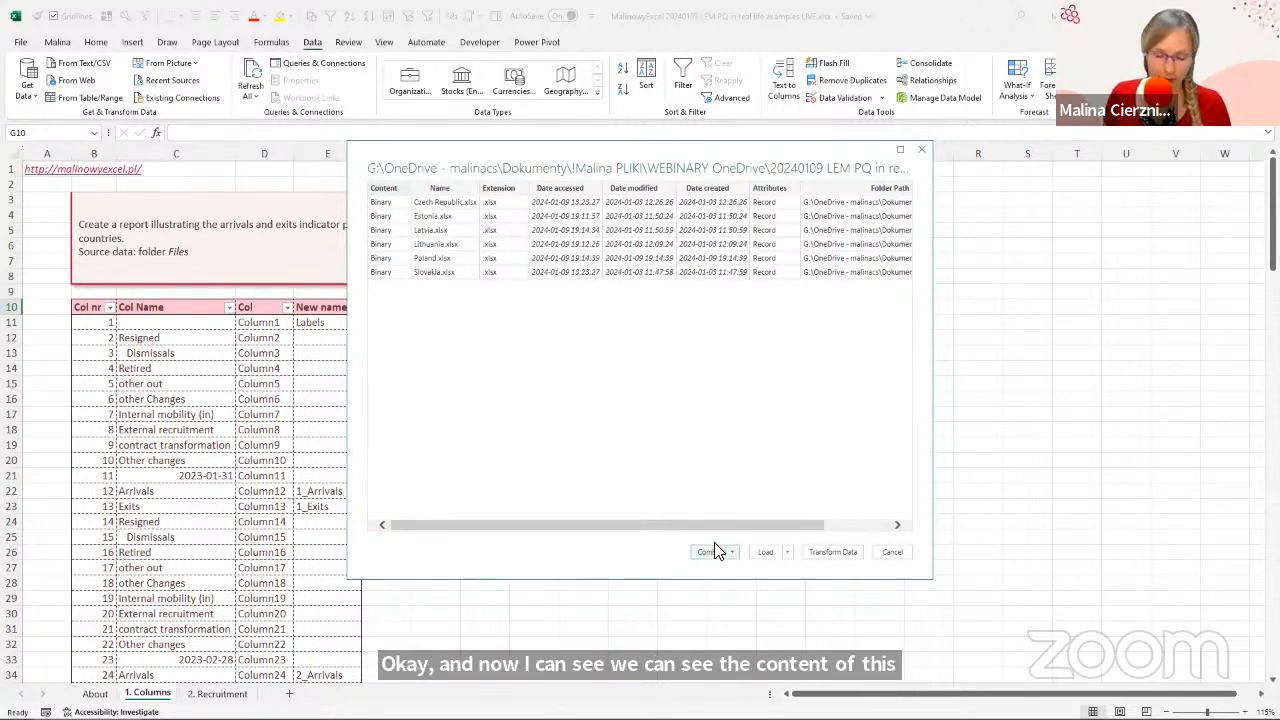
key(ctrl+2)
drag(794, 530, 870, 570)
mouse_move(730, 537)
mouse_down()
mouse_move(691, 570)
mouse_move(722, 576)
mouse_up()
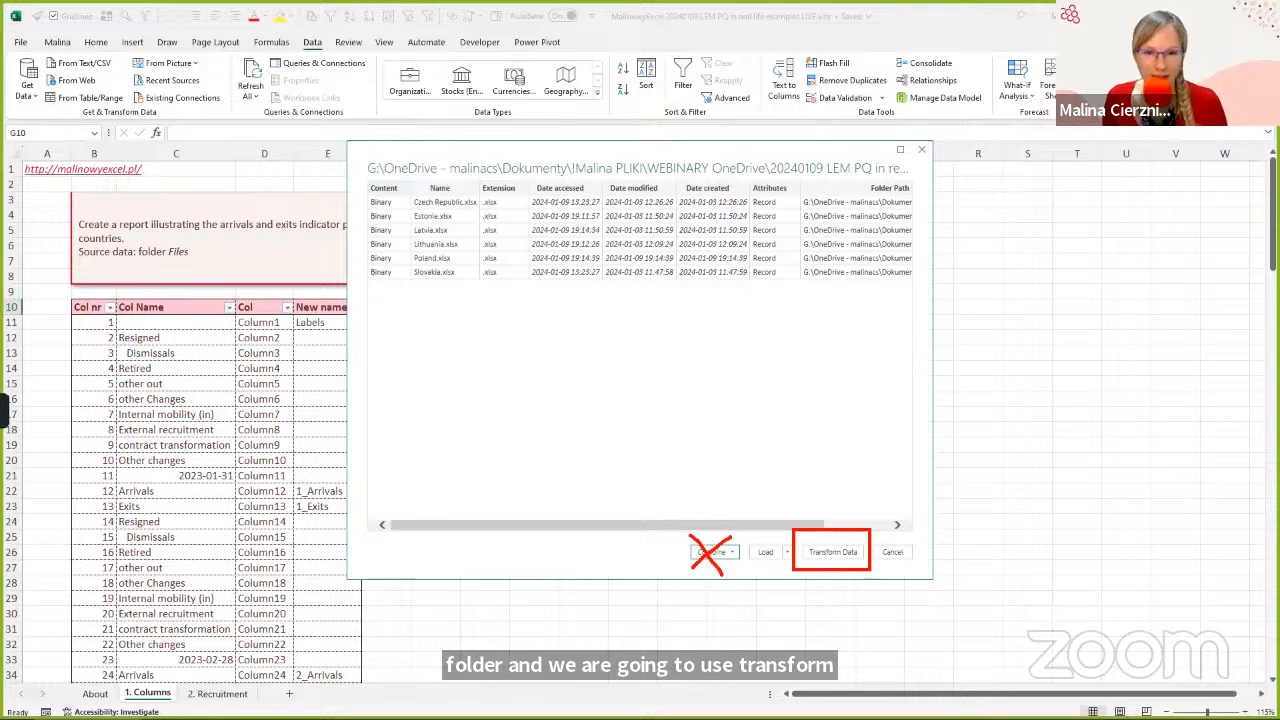
drag(860, 378, 836, 527)
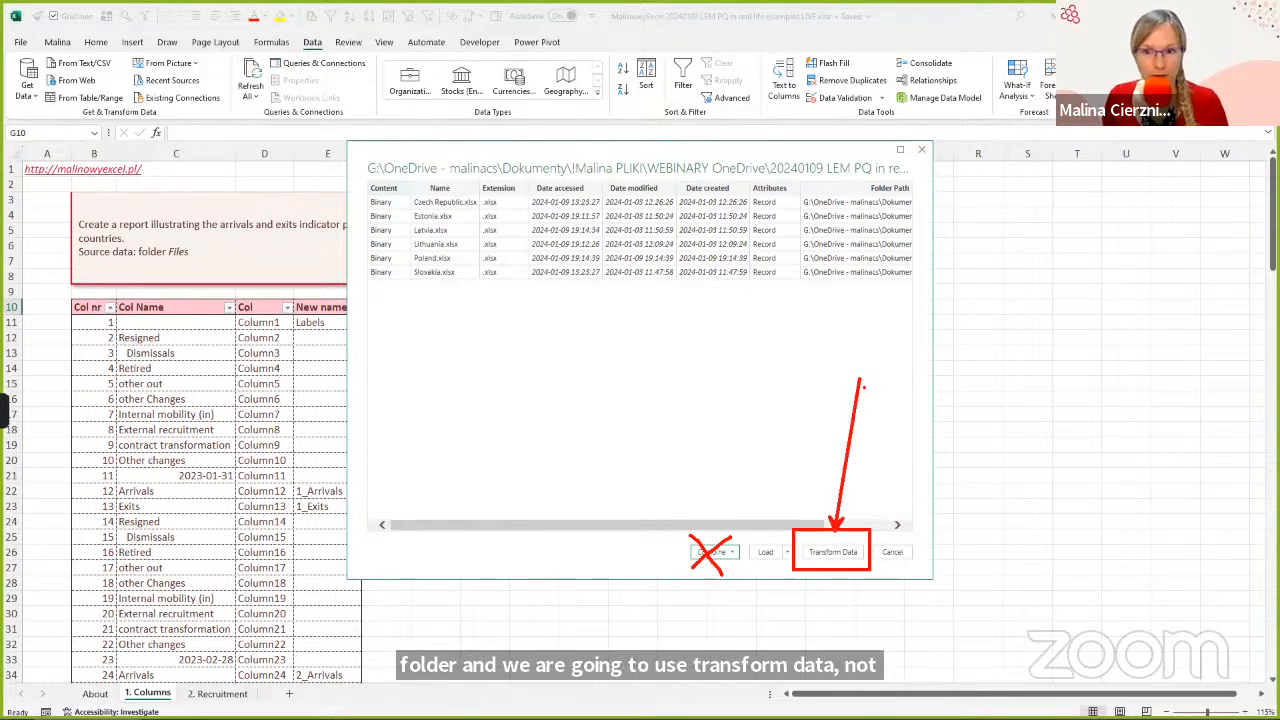
Open the Files folder's list of workbooks in the Power Query Editor with Transform Data instead of combining or loading them.
click(820, 558)
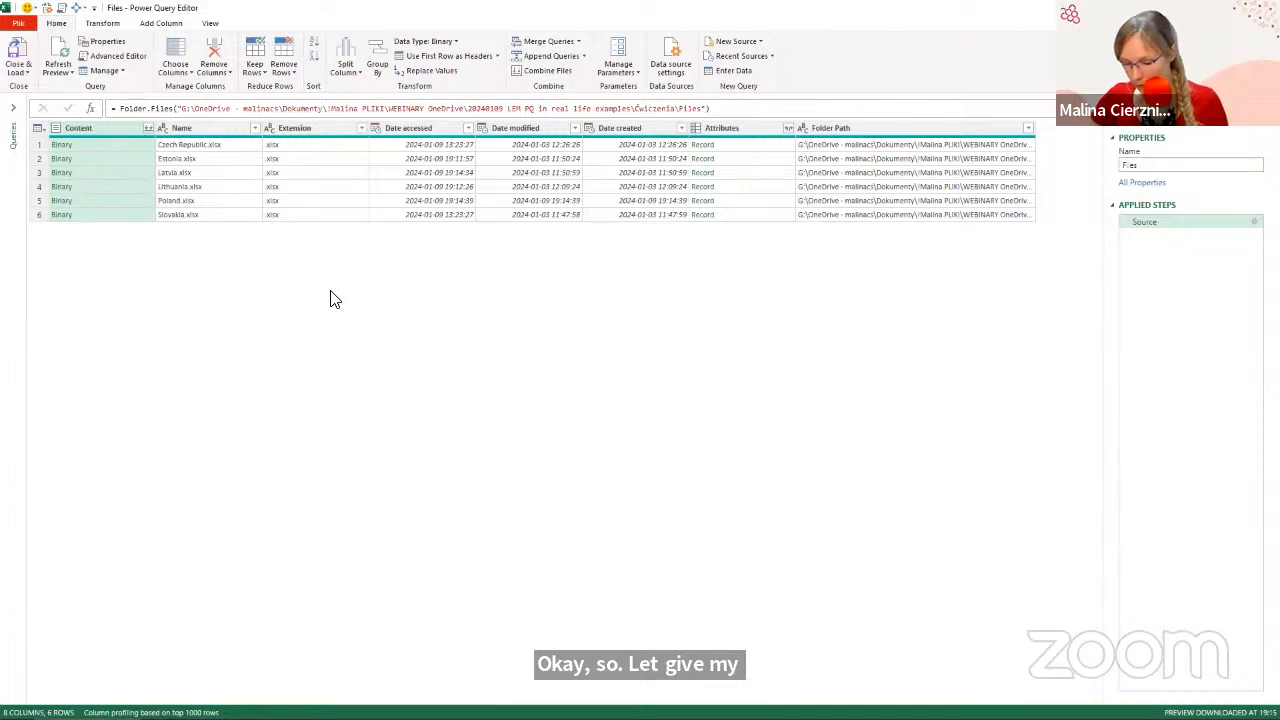
key(ctrl+shift+plus)
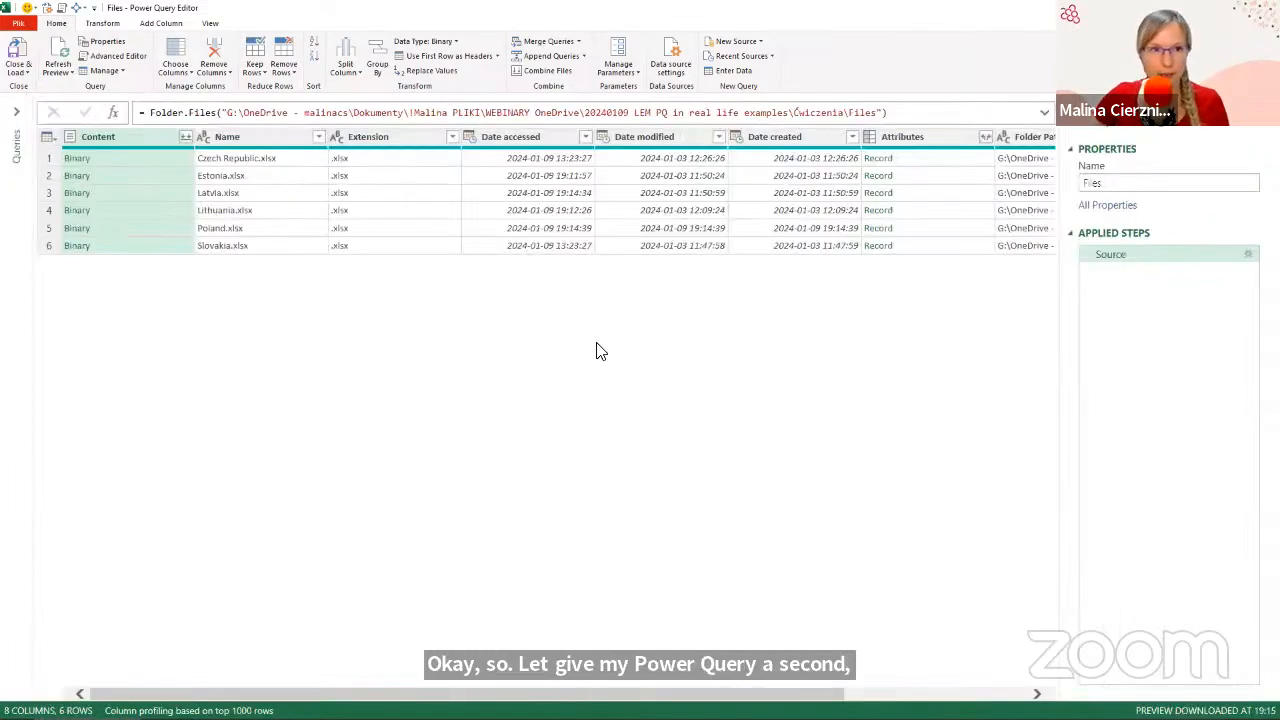
key(ctrl+shift+plus)
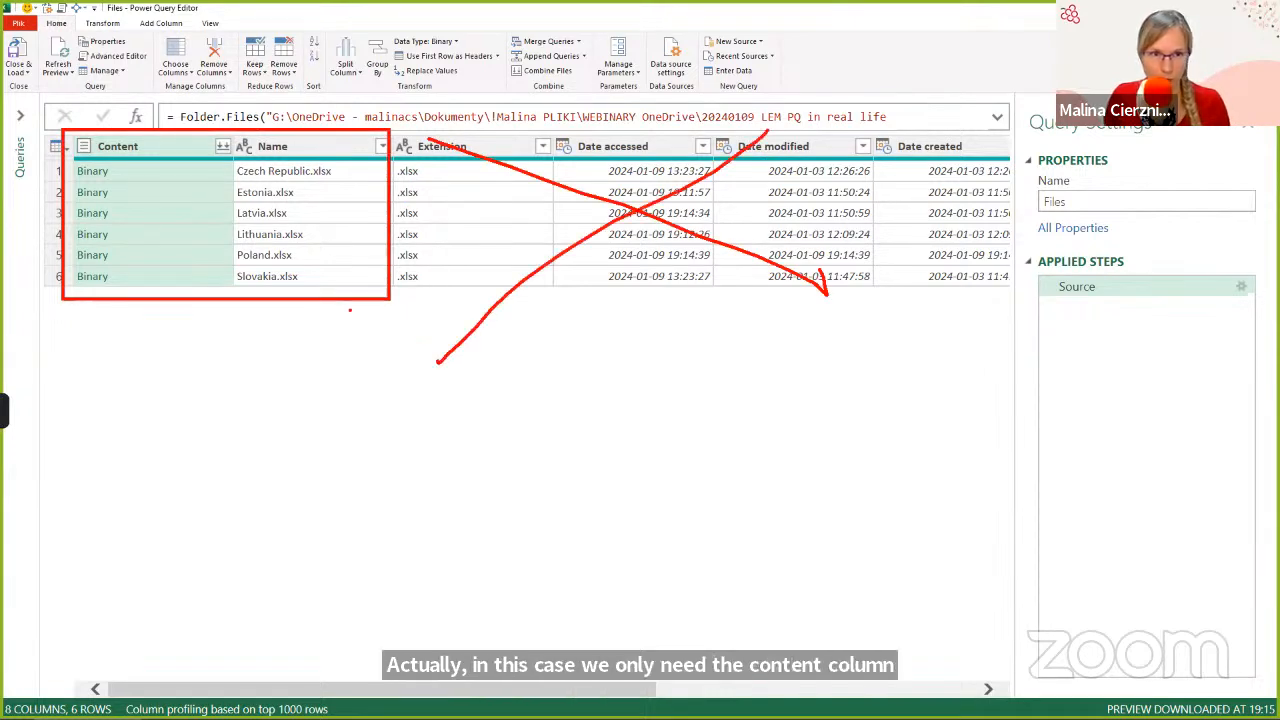
Remove all columns except Content and Name, and preview the binary of Czech Republic.xlsx.
ctrl+click(316, 148)
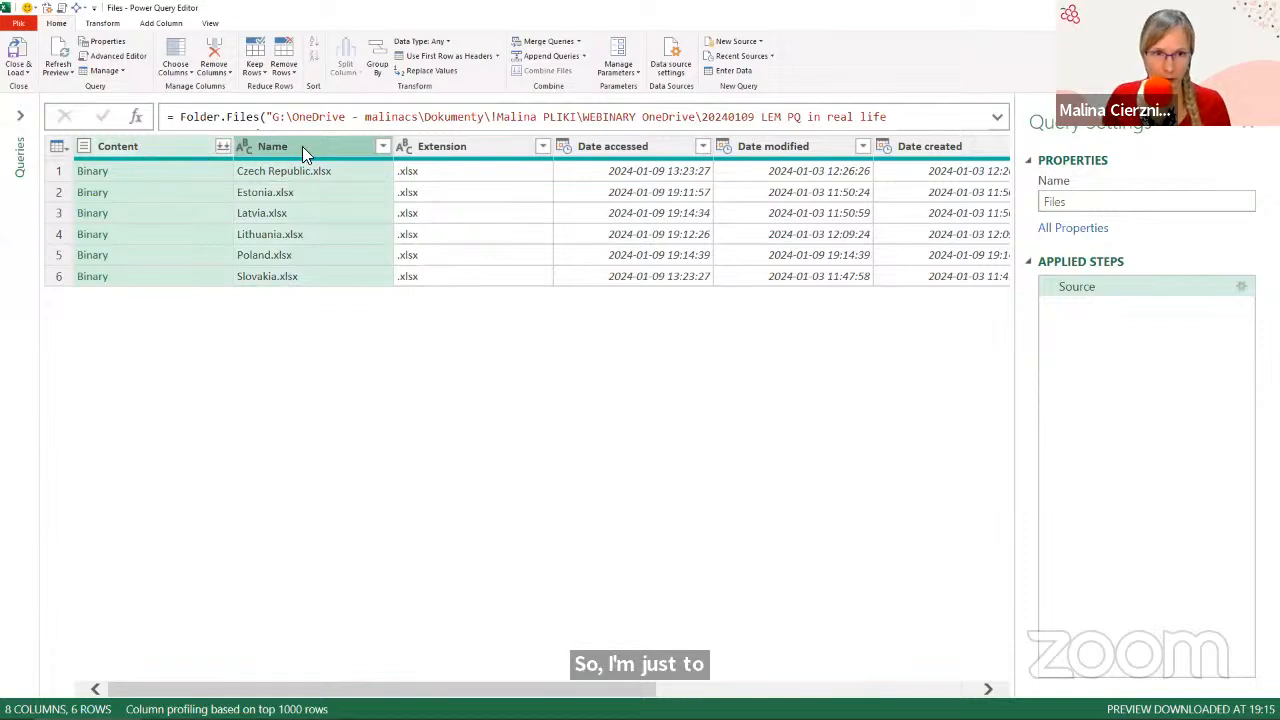
right_click(302, 146)
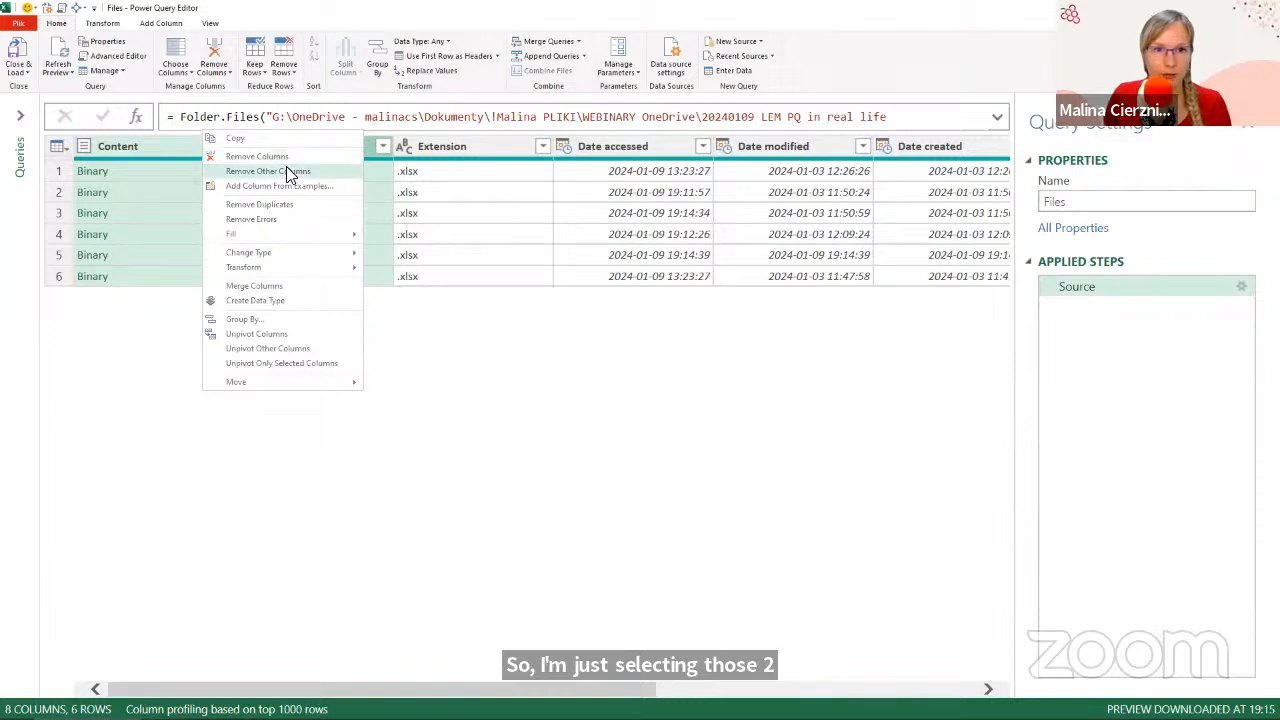
click(288, 172)
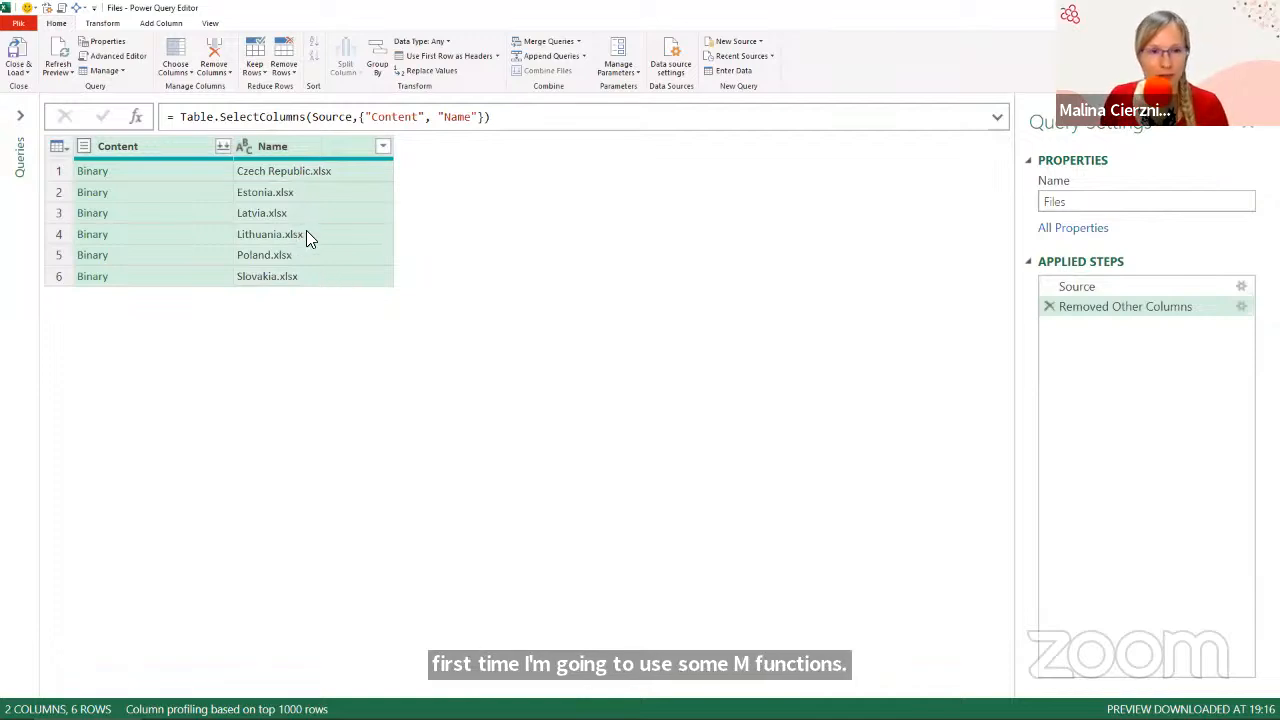
click(172, 170)
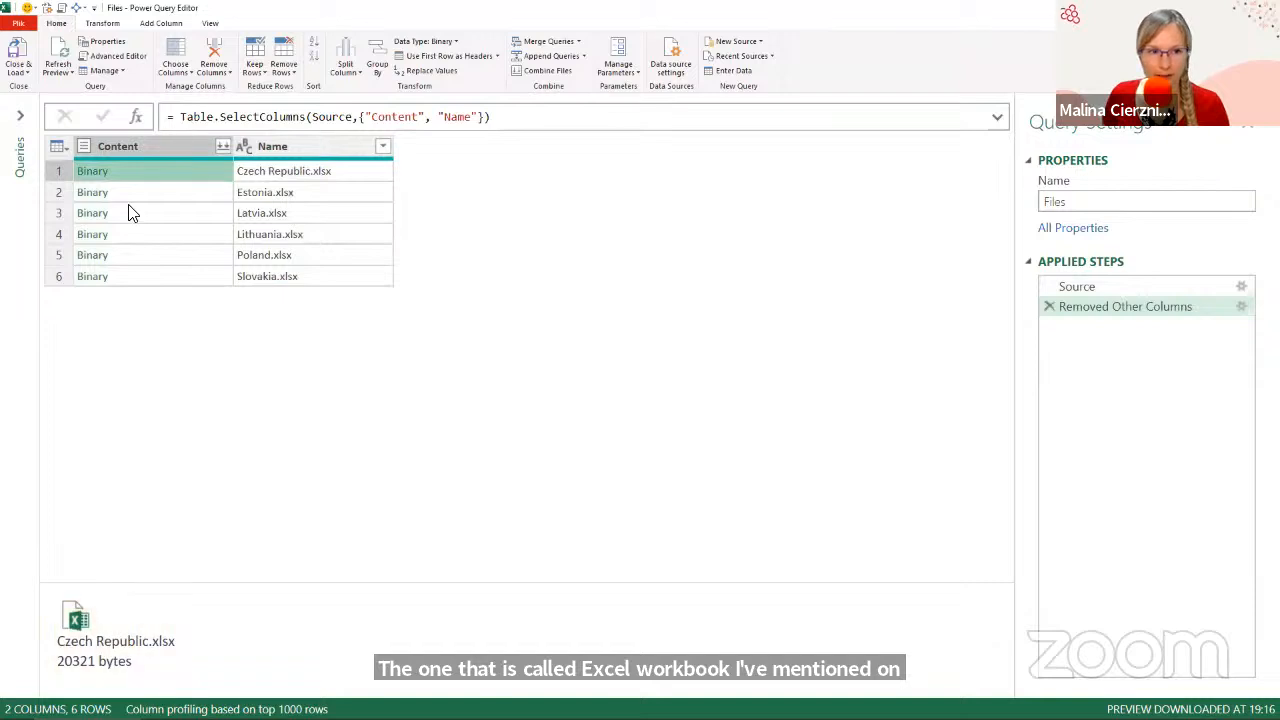
key(ctrl+2)
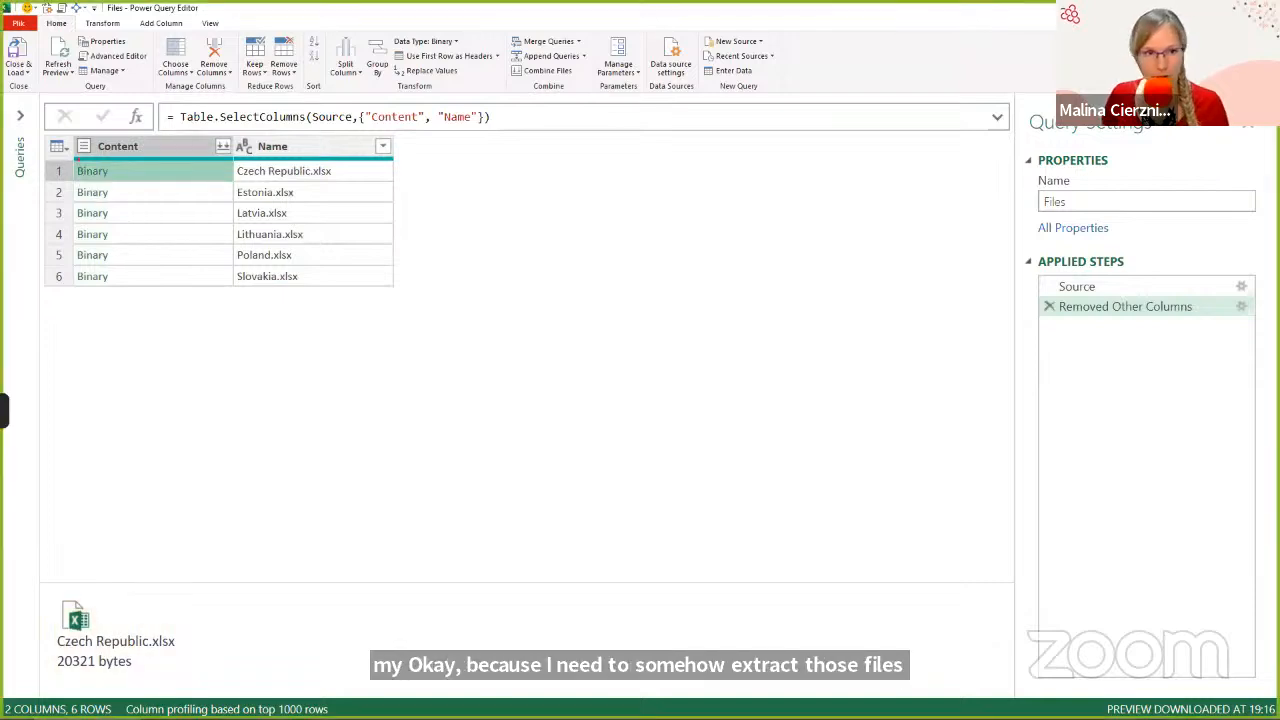
mouse_move(71, 155)
mouse_down()
mouse_move(102, 172)
mouse_move(131, 309)
mouse_up()
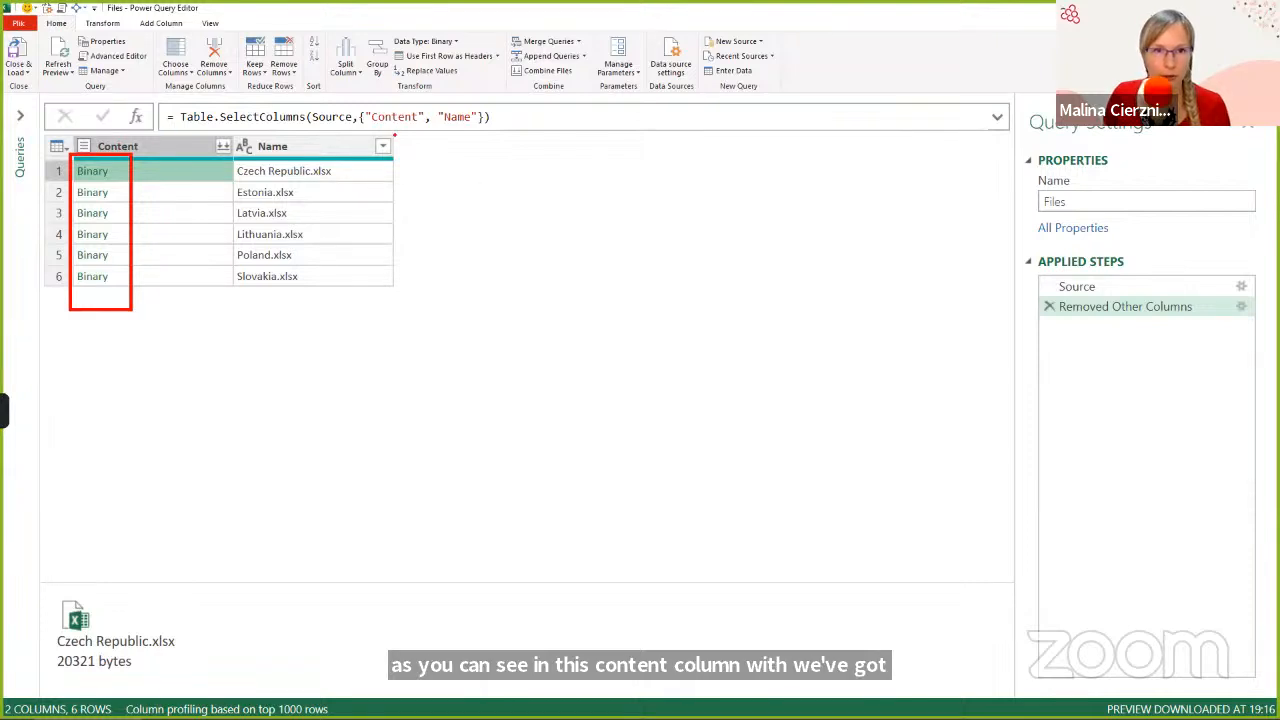
drag(394, 136, 514, 295)
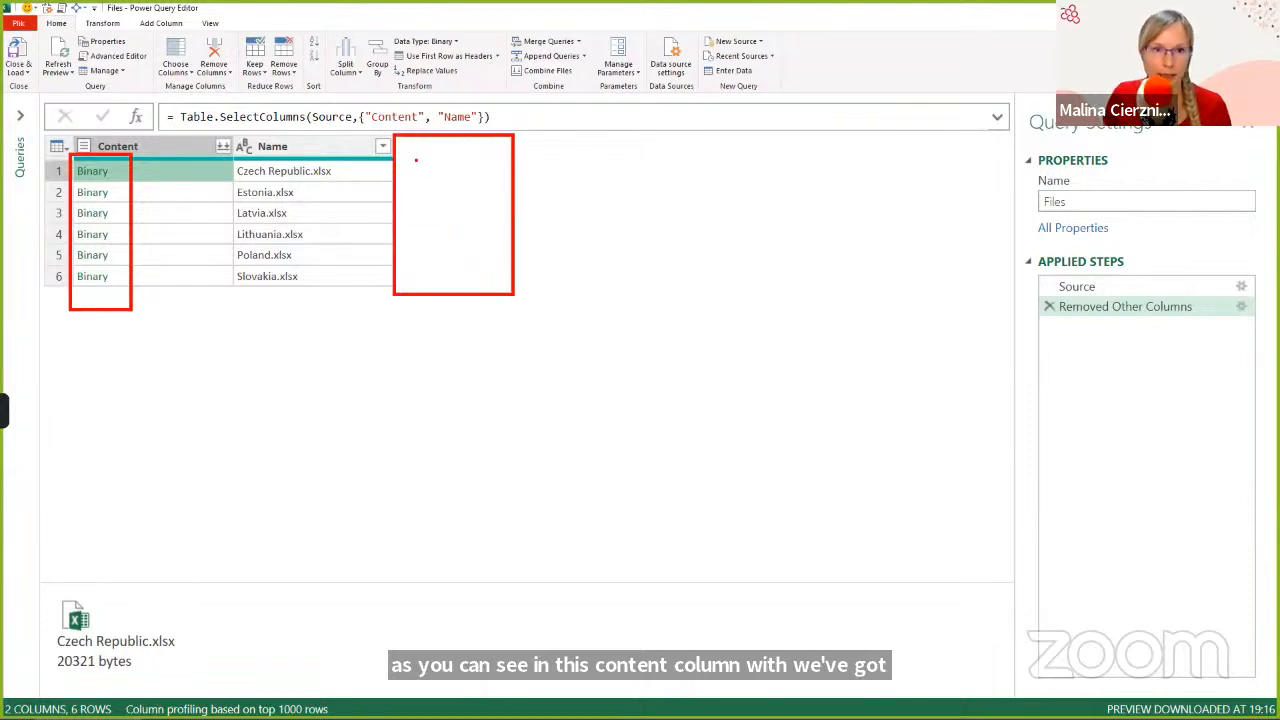
drag(408, 162, 420, 174)
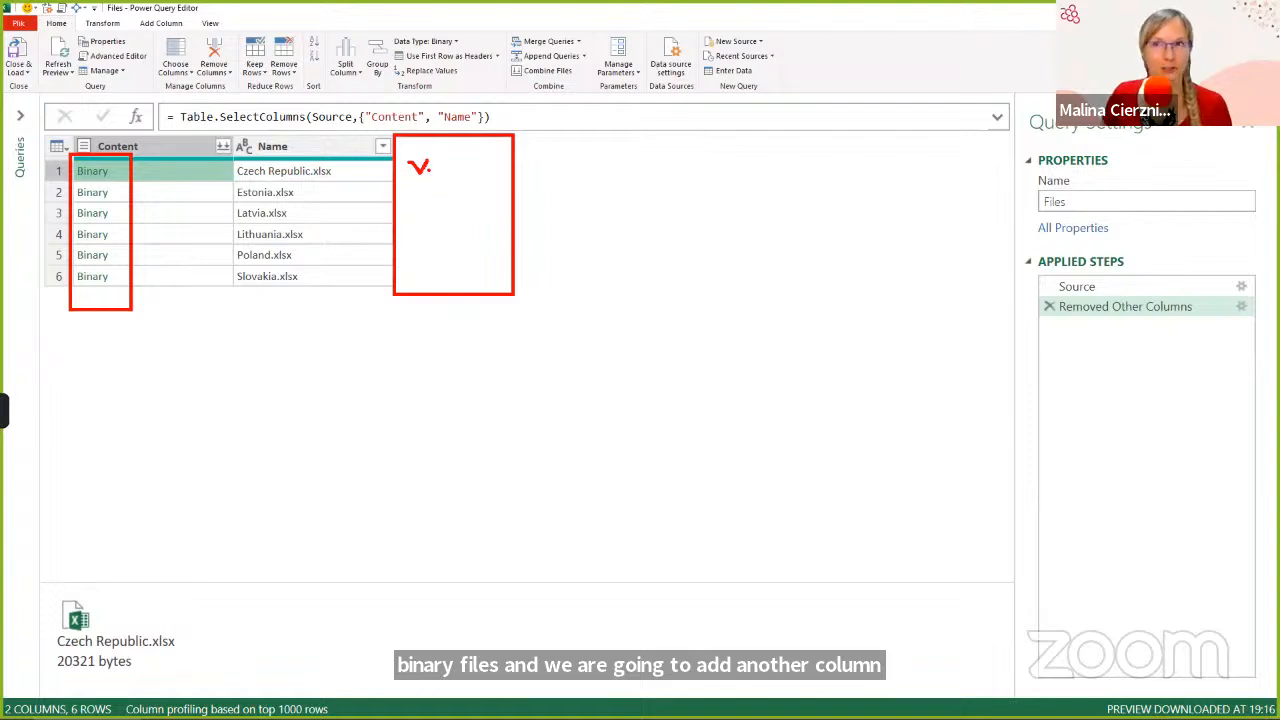
mouse_move(430, 168)
mouse_down()
mouse_move(433, 236)
mouse_move(175, 582)
mouse_move(140, 598)
mouse_move(170, 614)
mouse_up()
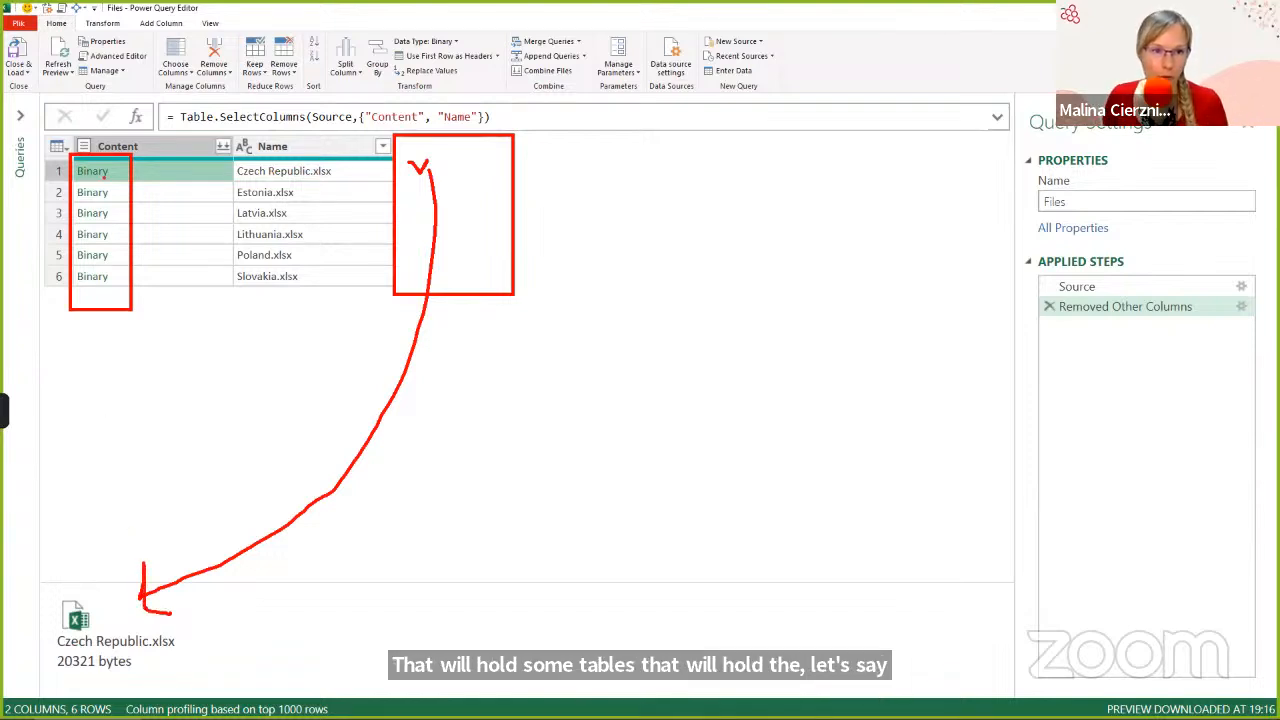
mouse_move(103, 172)
mouse_down()
mouse_move(130, 158)
mouse_move(130, 192)
mouse_up()
key(Escape)
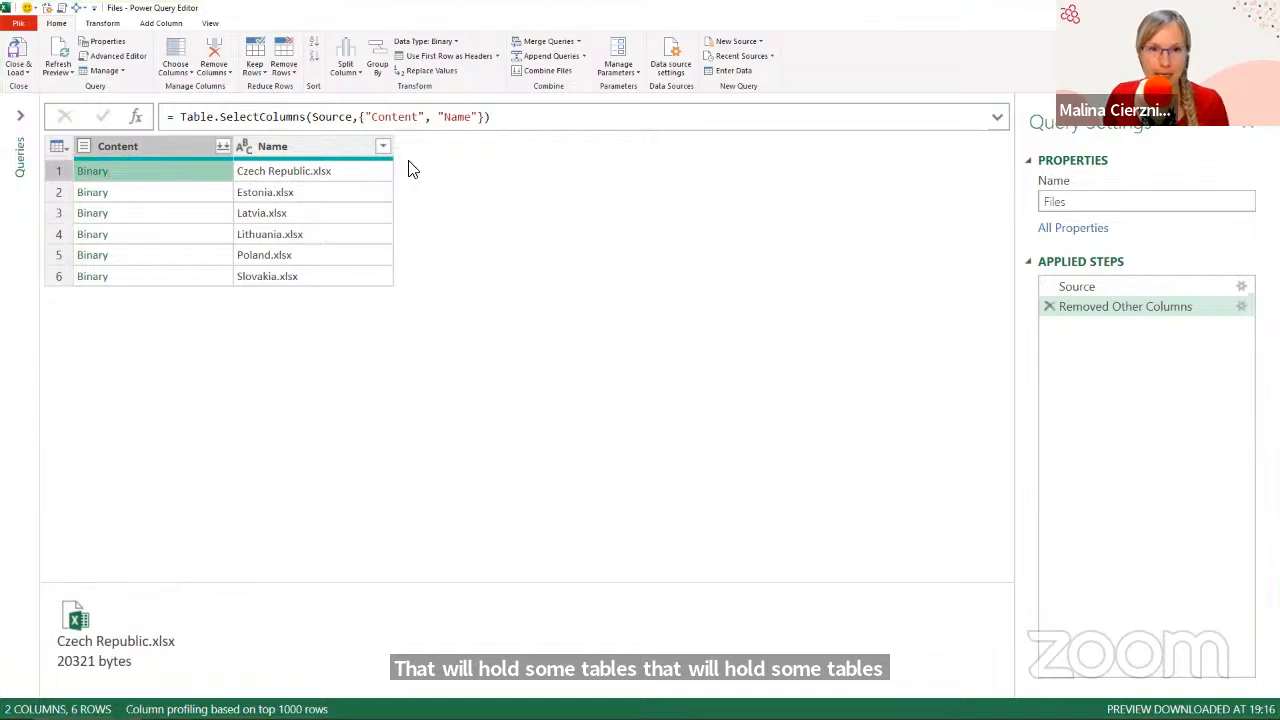
Add a custom column named Custom with the formula Excel.Workbook([Content]) to extract the contents of each country file.
click(164, 24)
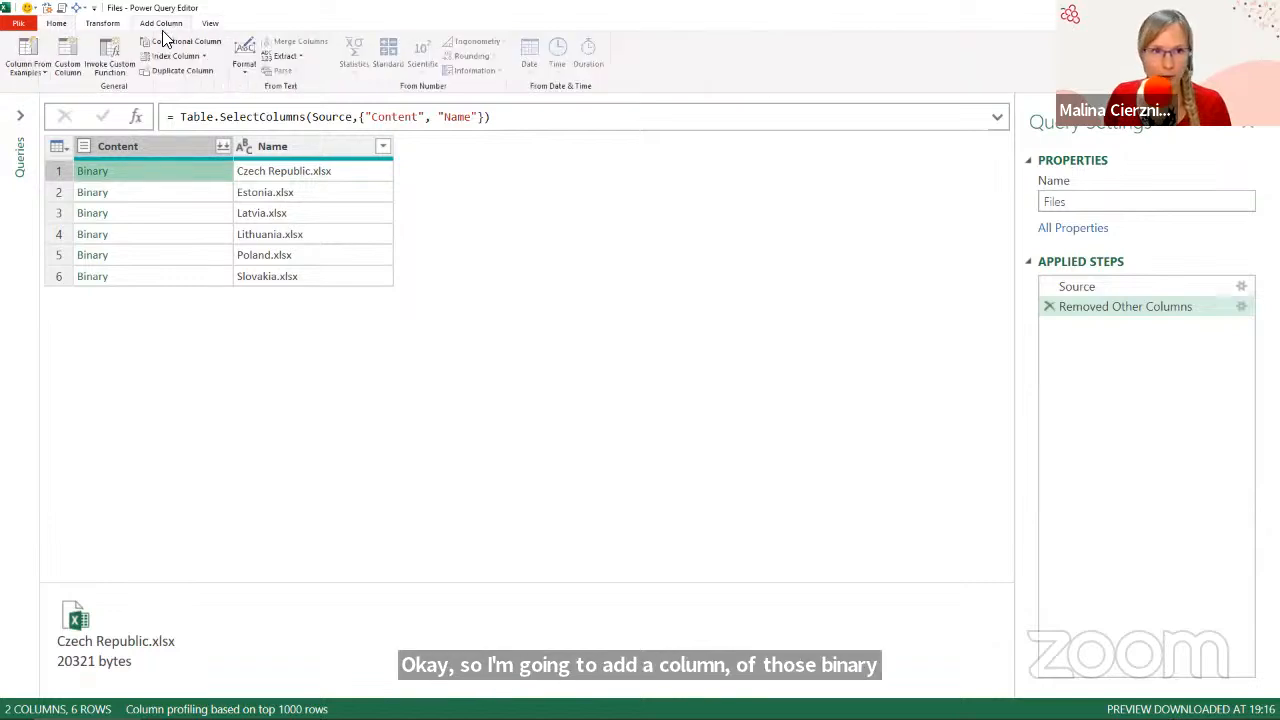
click(67, 60)
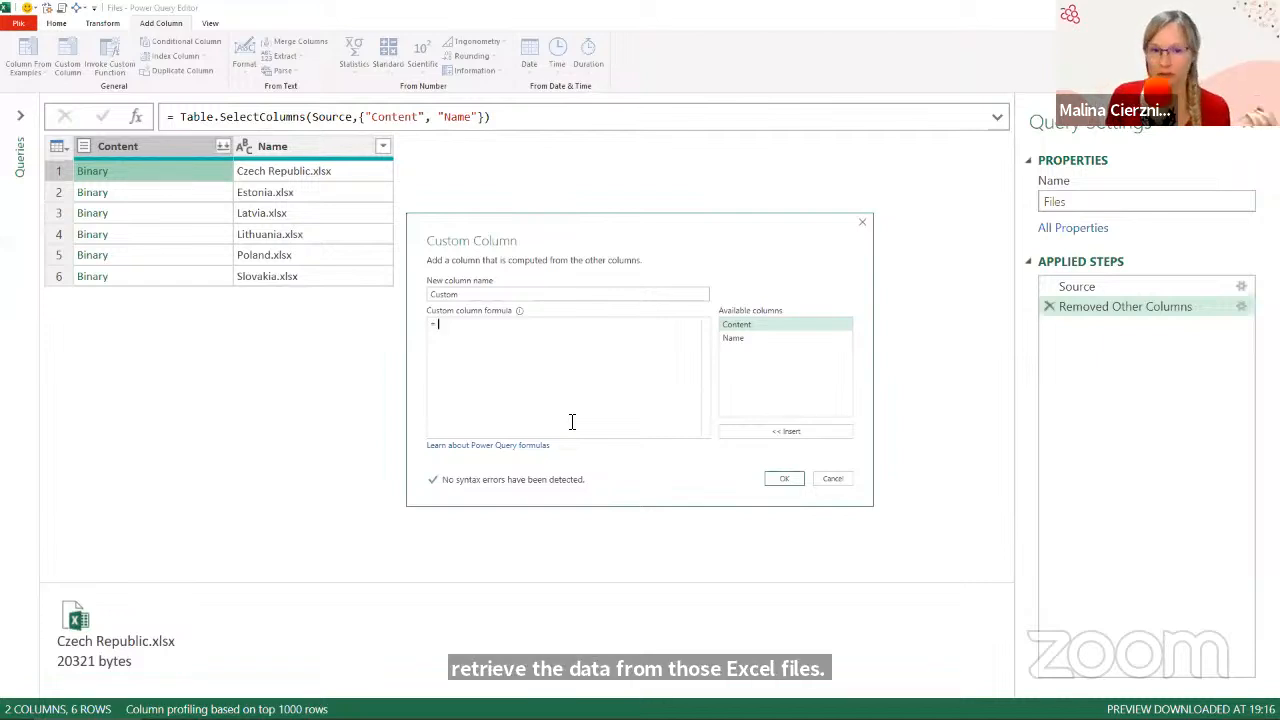
text(ex)
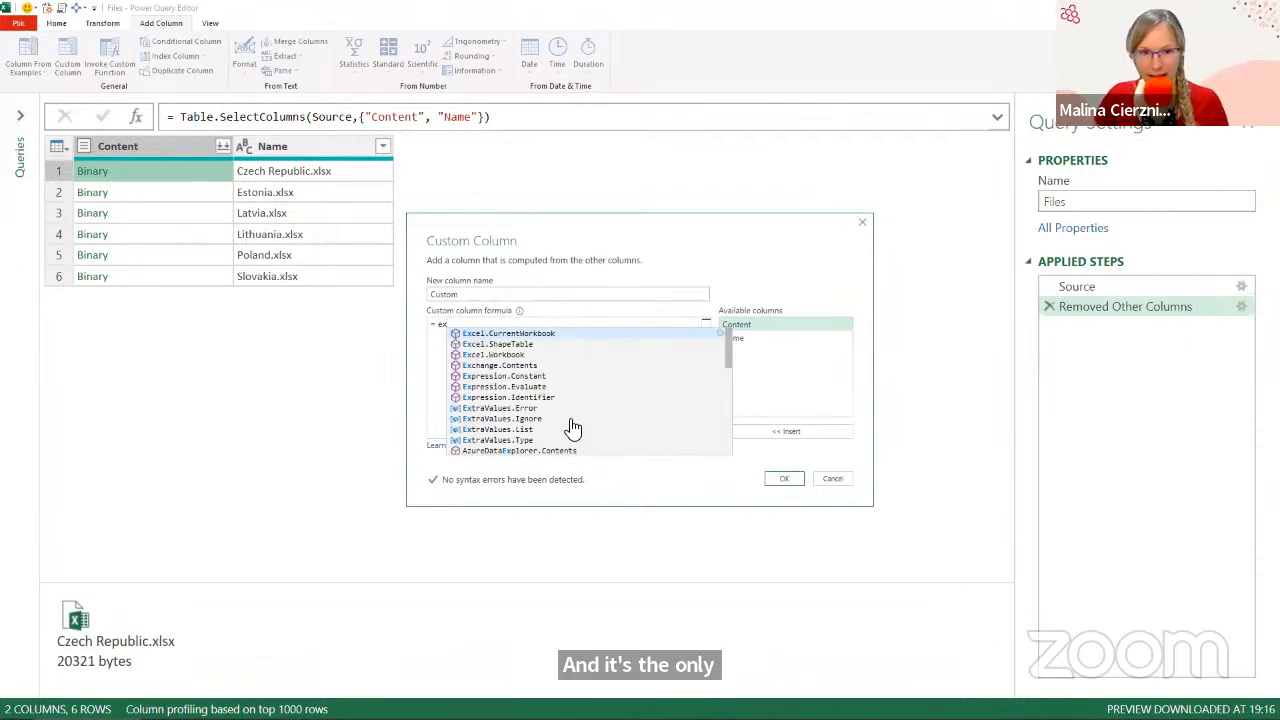
key(Down)
key(Down)
key(Tab)
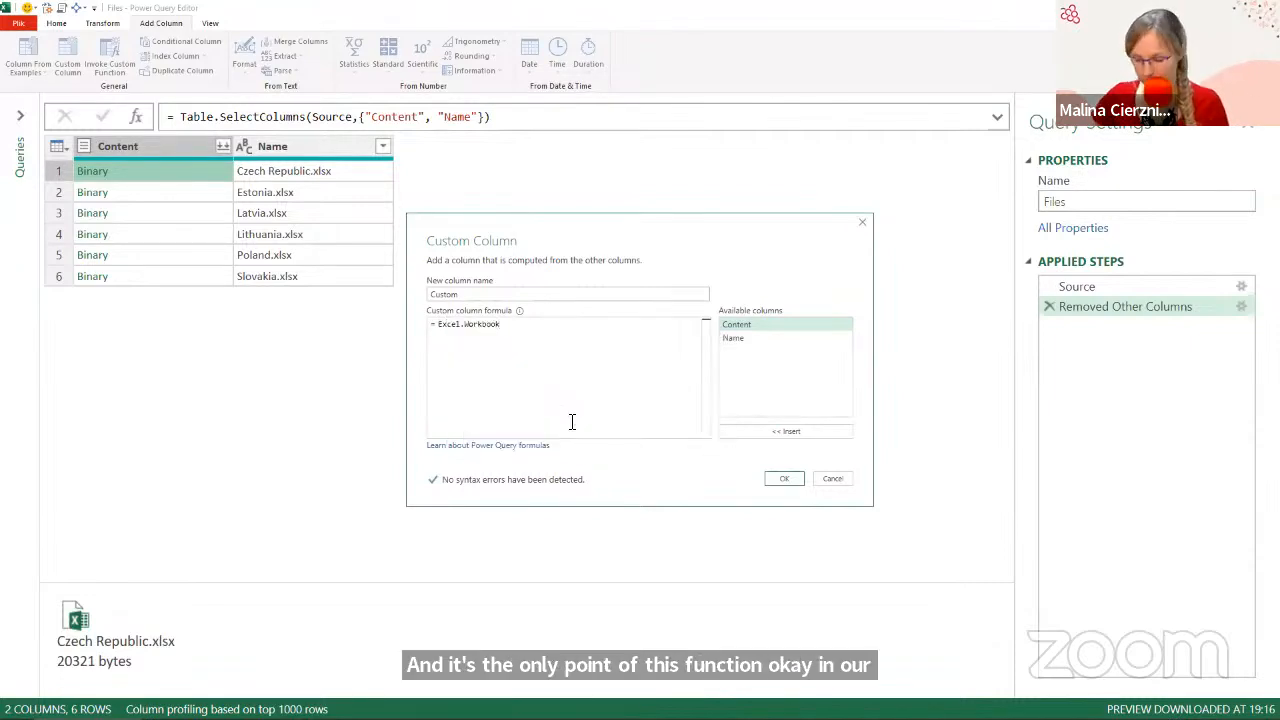
text(()
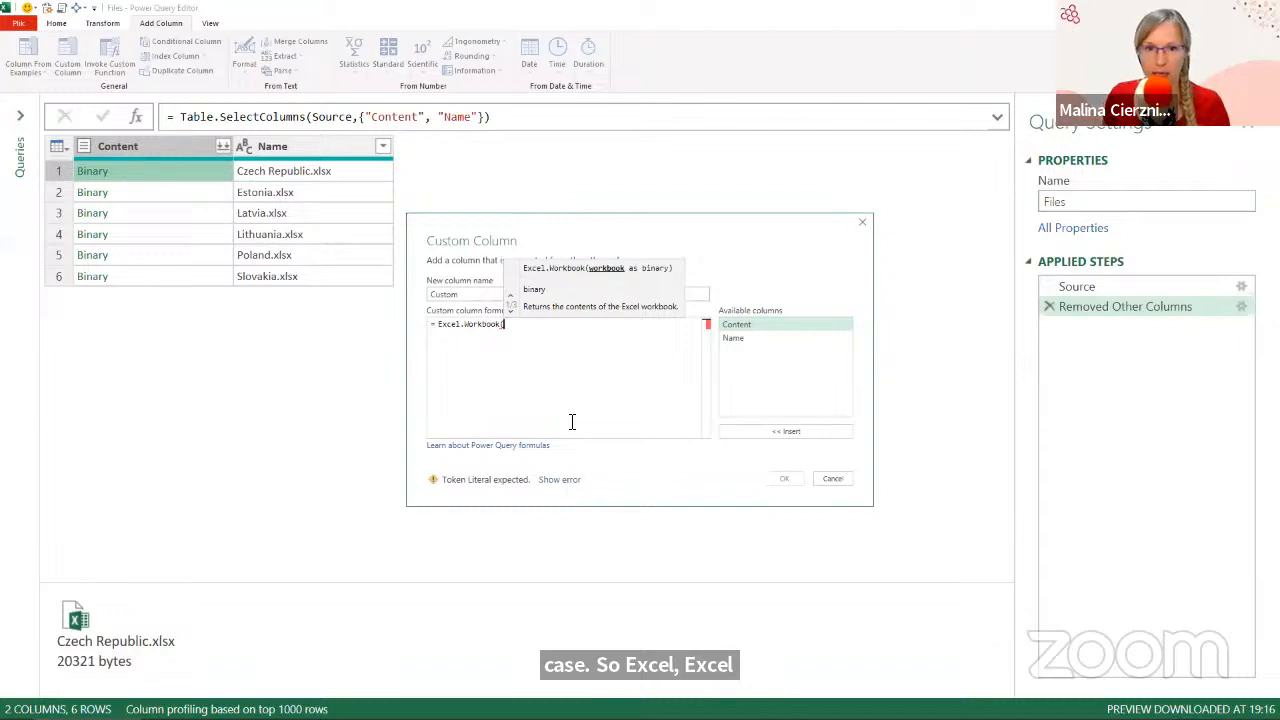
double_click(733, 328)
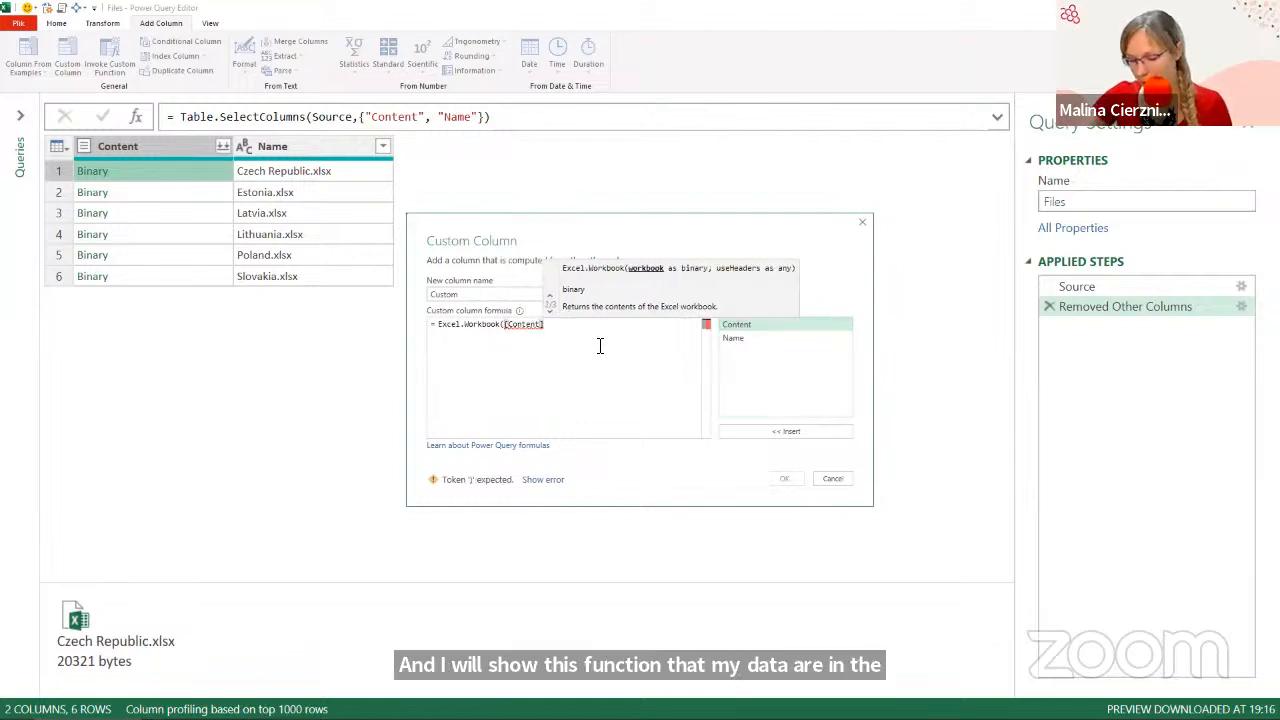
text())
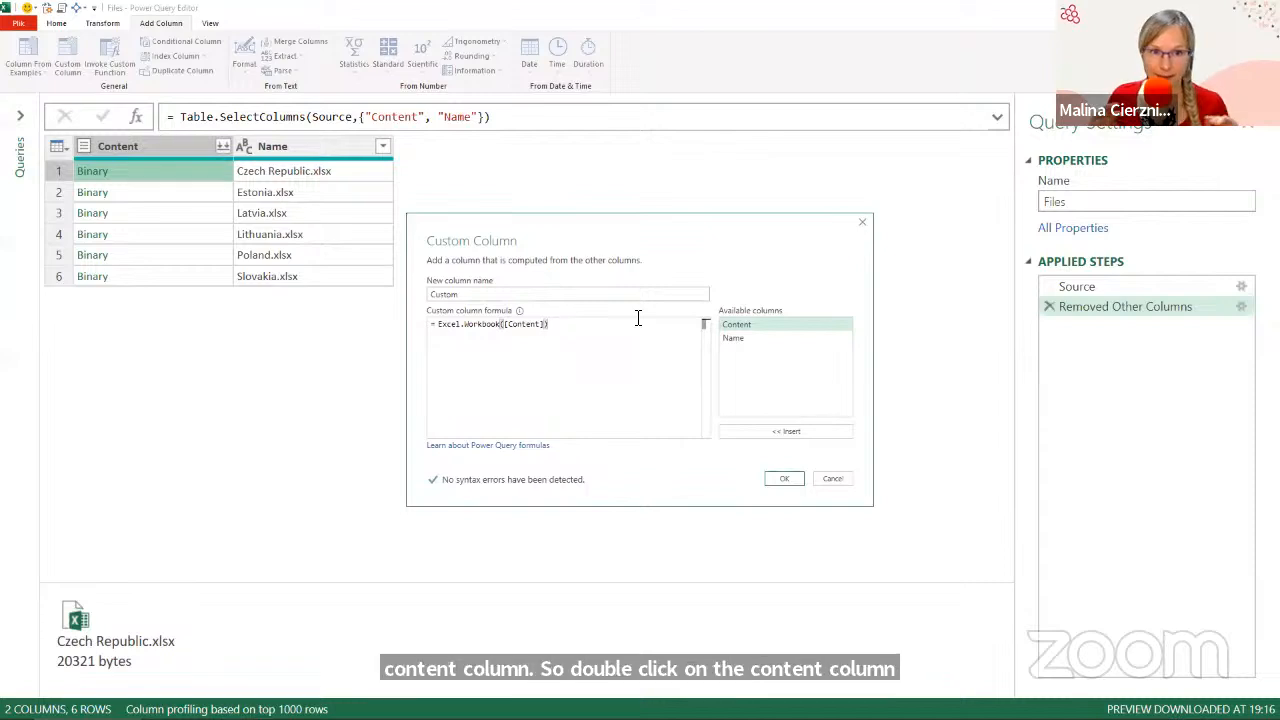
click(781, 479)
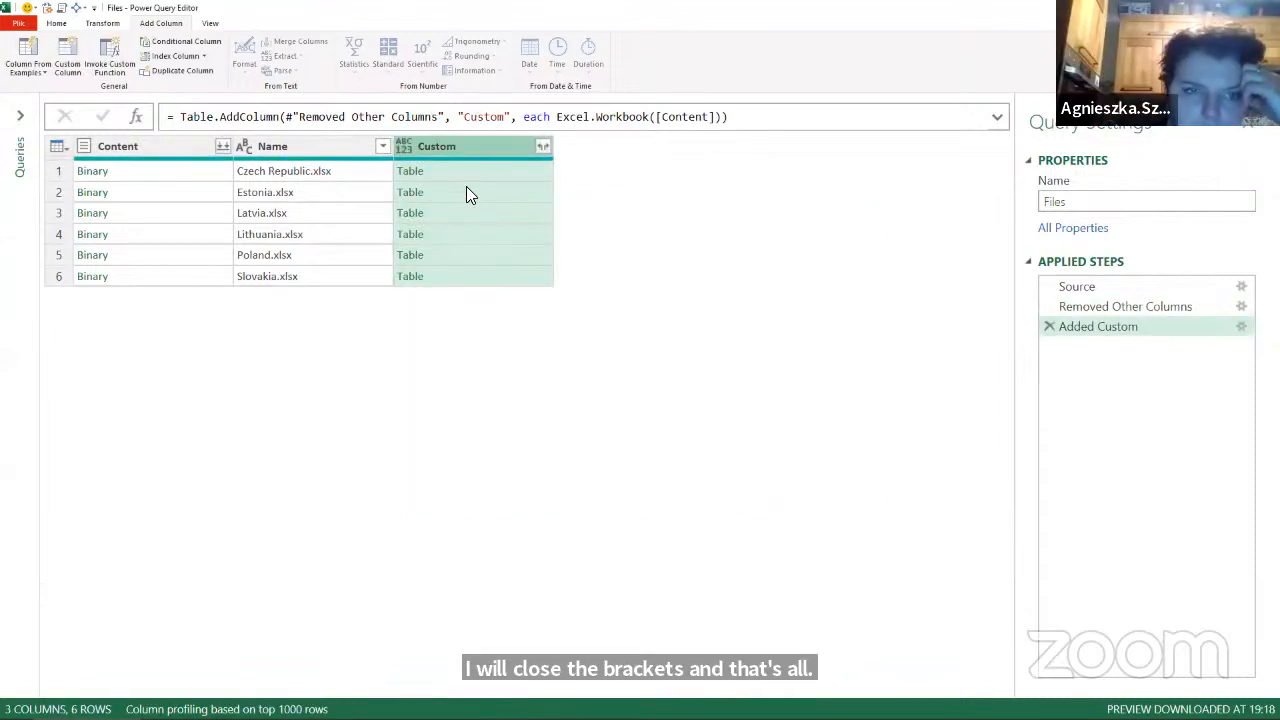
key(ctrl+2)
drag(391, 133, 493, 295)
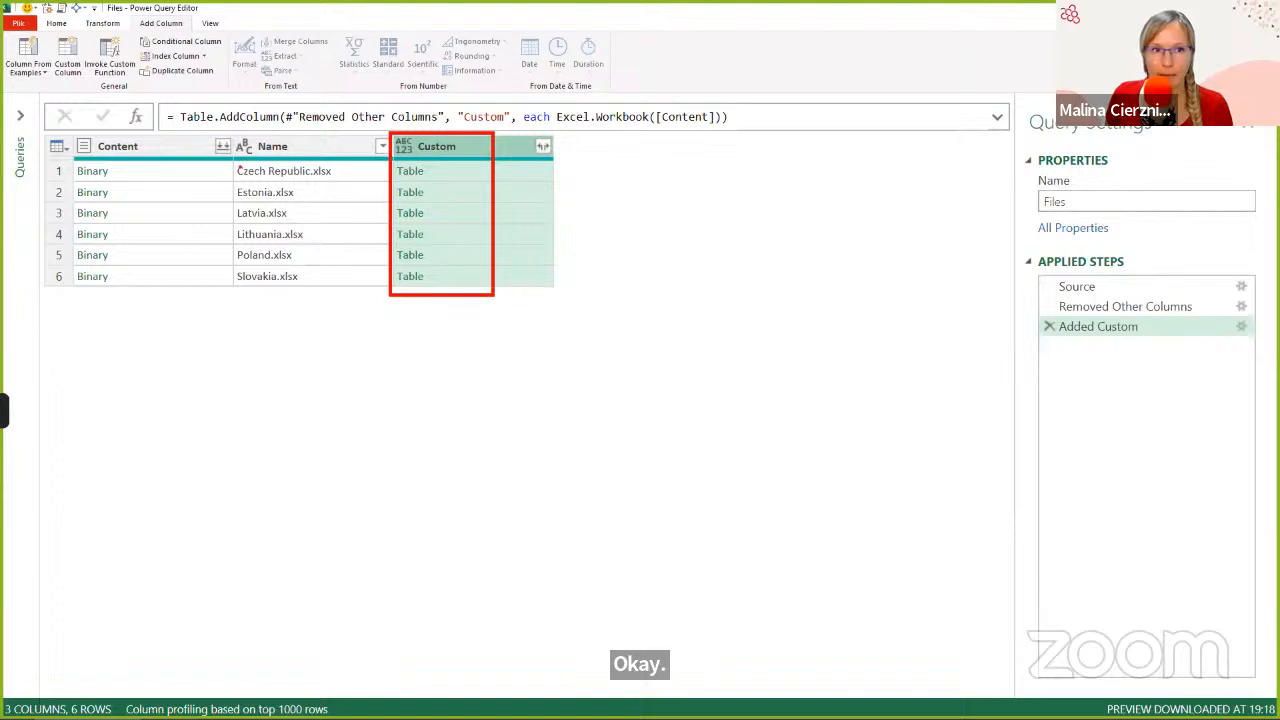
drag(143, 156, 47, 272)
drag(66, 158, 188, 371)
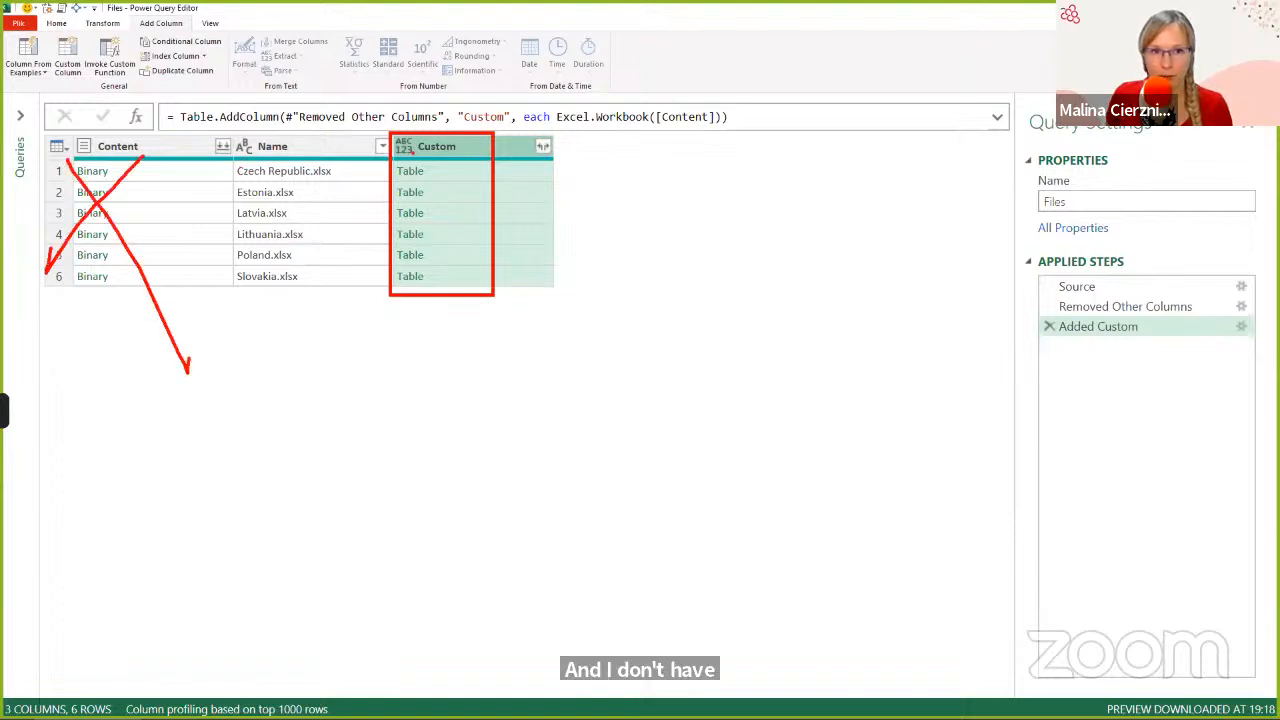
drag(480, 172, 670, 242)
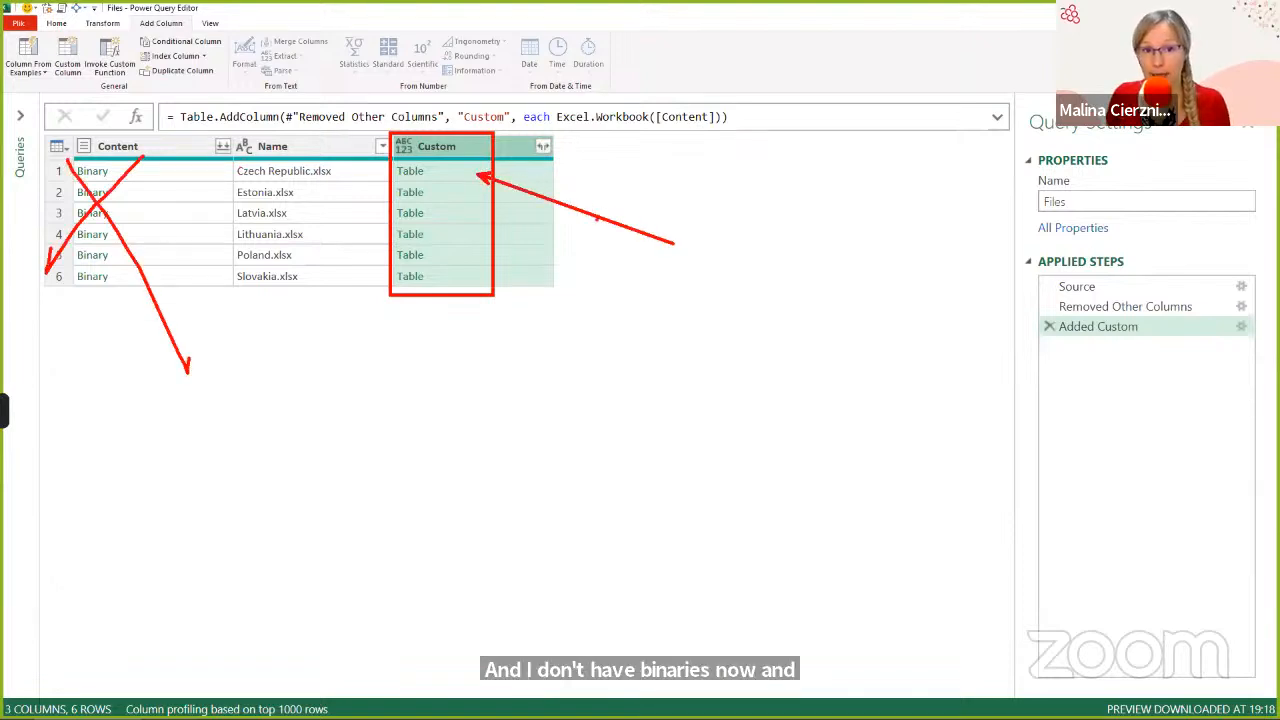
Preview the table extracted from Czech Republic.xlsx in the Custom column.
key(Escape)
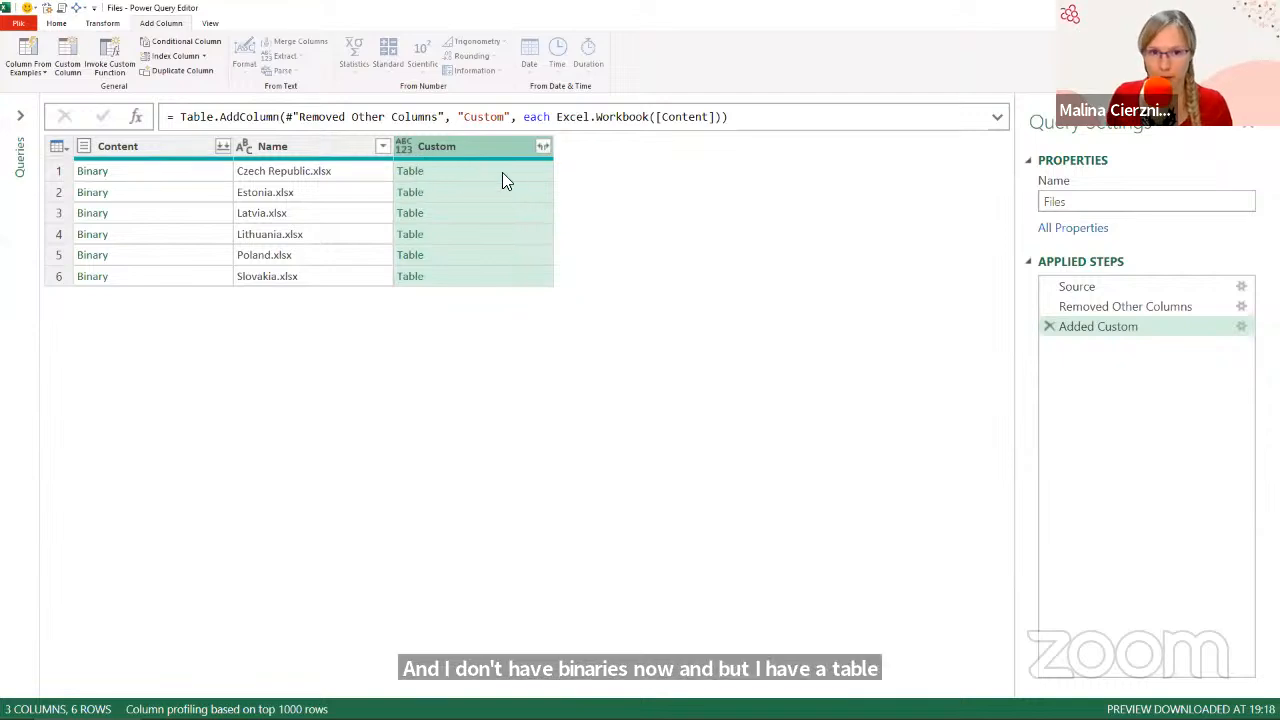
click(527, 171)
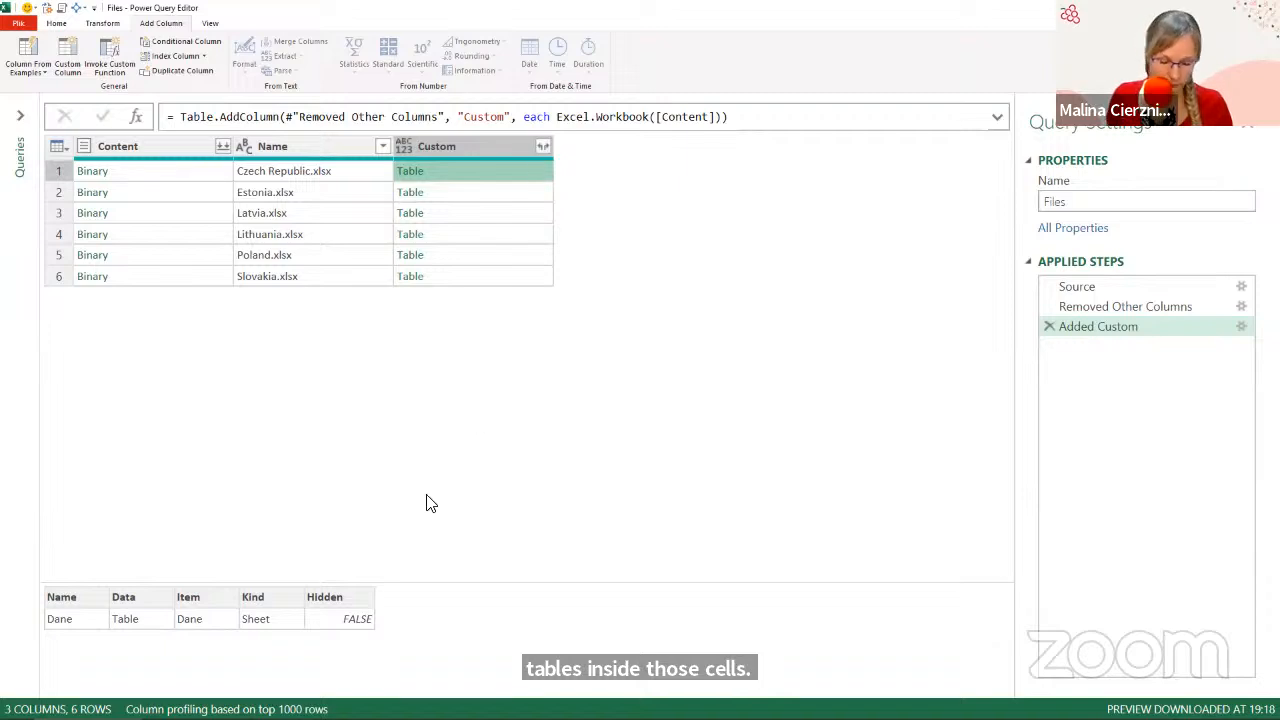
mouse_move(383, 332)
mouse_down()
mouse_move(349, 508)
mouse_move(296, 548)
mouse_move(340, 565)
mouse_up()
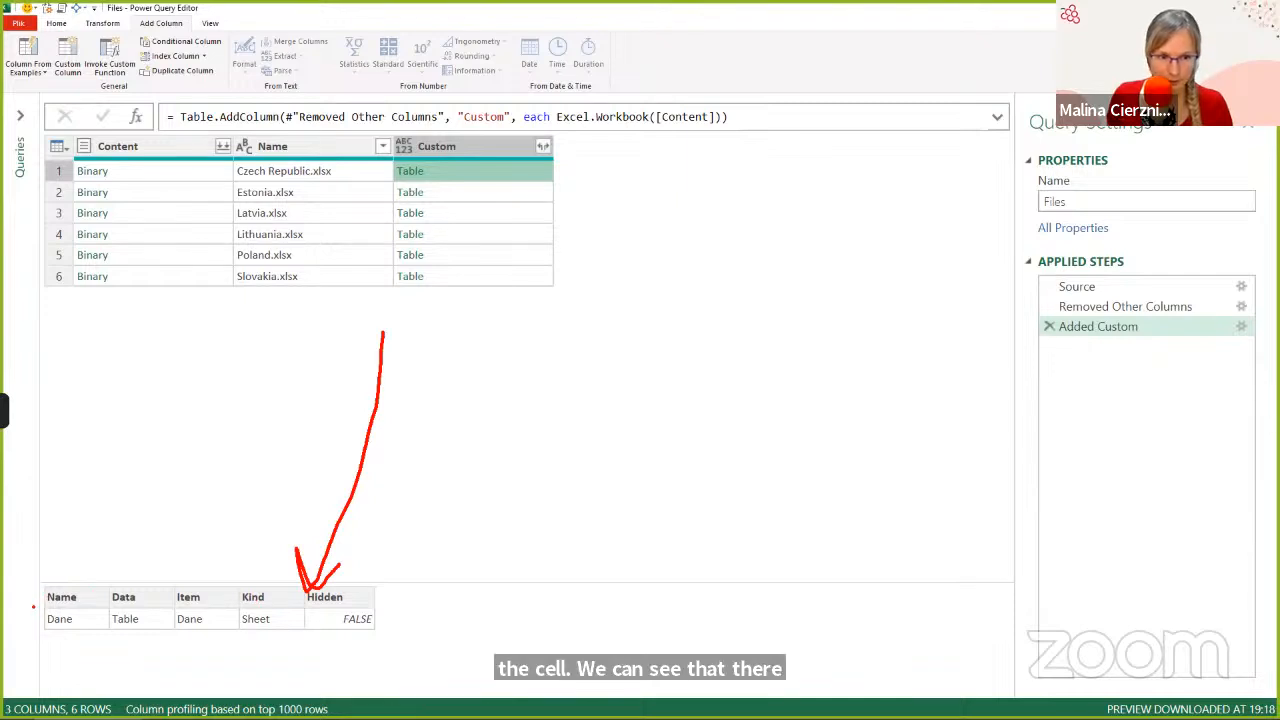
drag(33, 607, 394, 638)
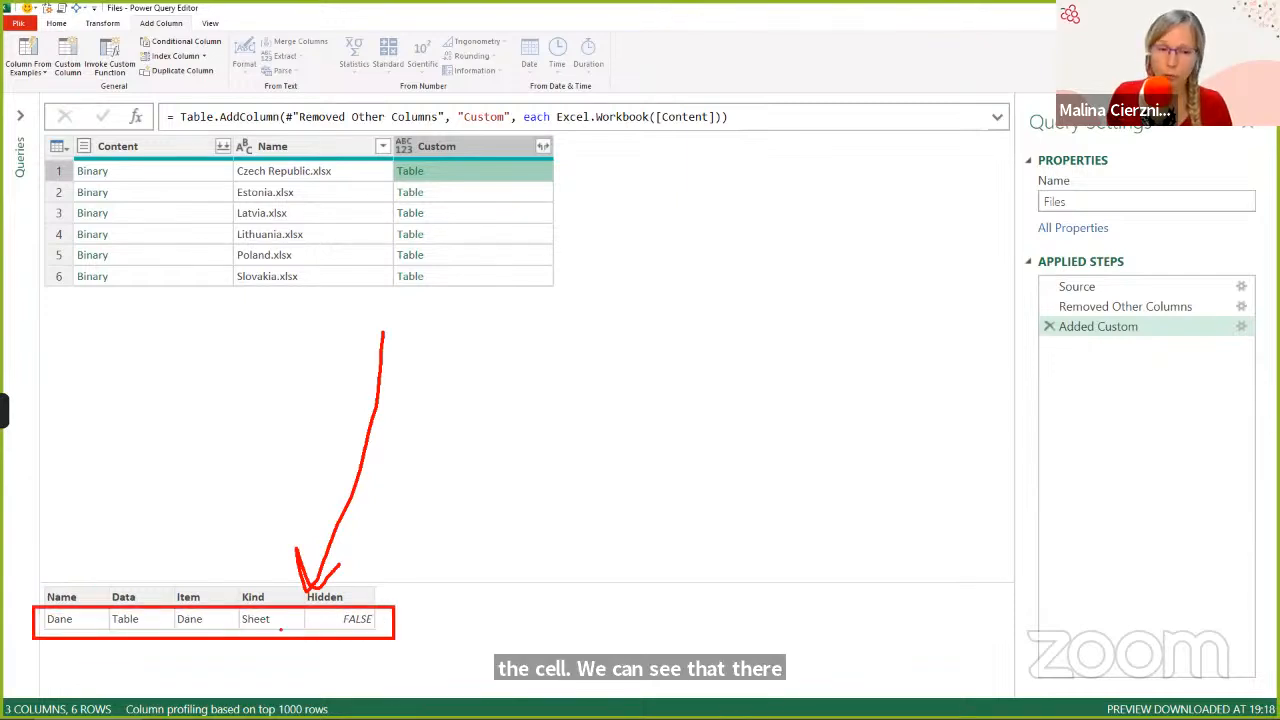
drag(446, 165, 468, 153)
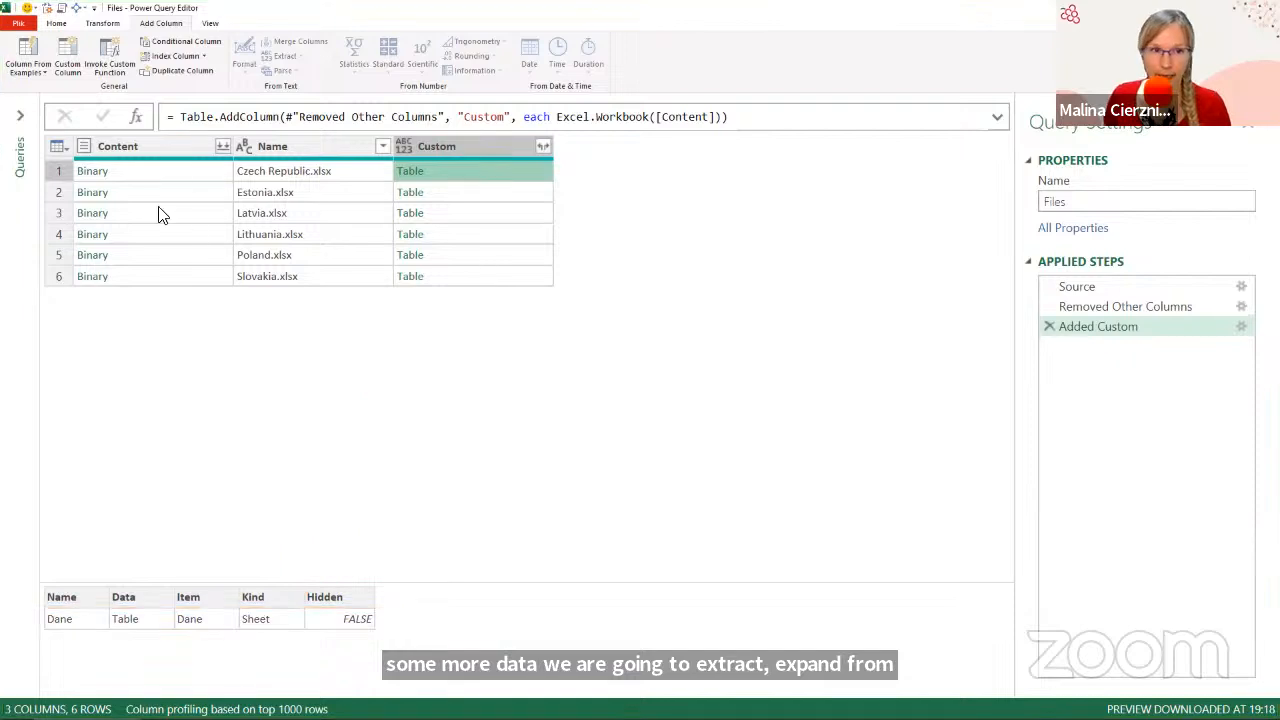
Remove the Content column from the Files query.
click(120, 155)
right_click(120, 155)
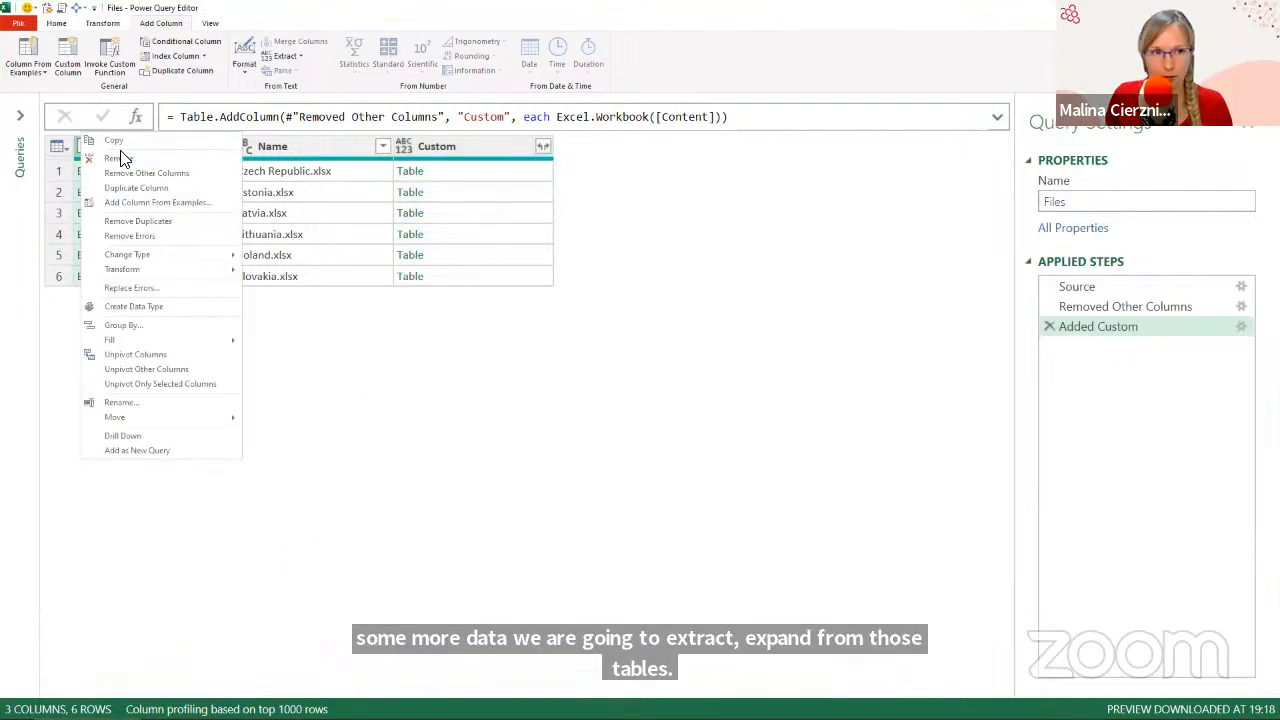
click(118, 158)
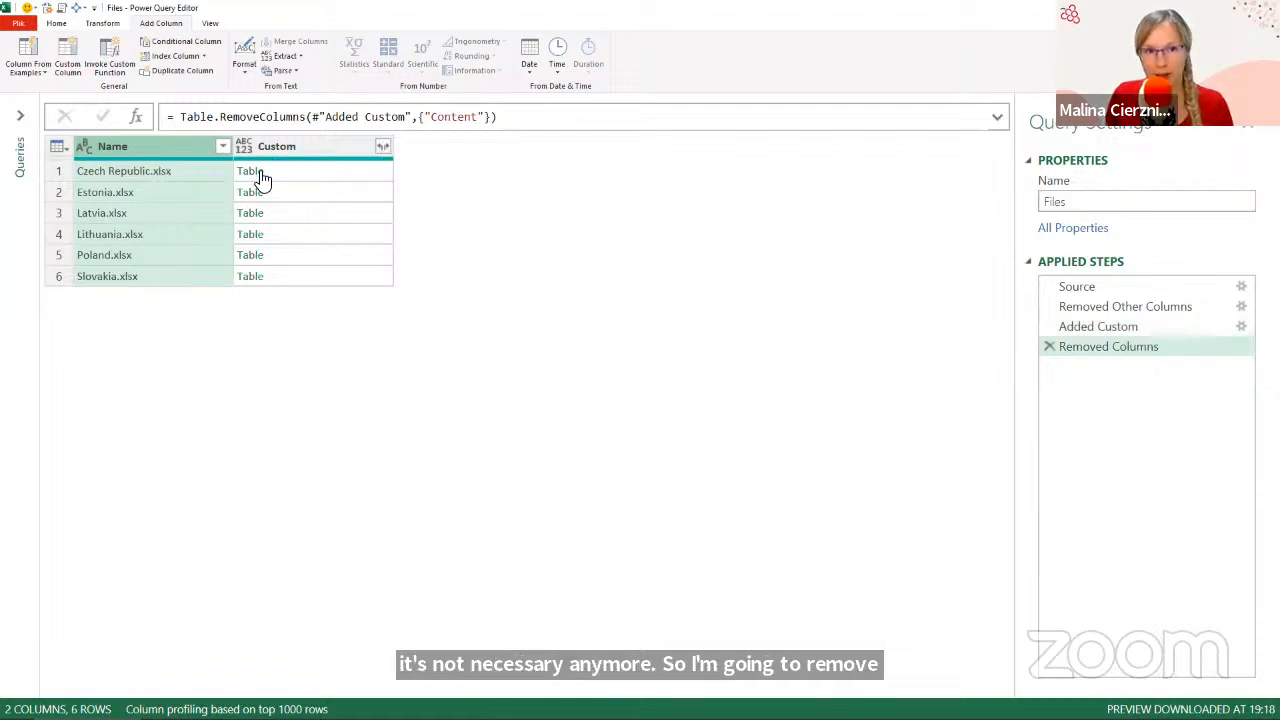
Expand the Custom column with all its fields, without using the original column name as prefix.
click(382, 147)
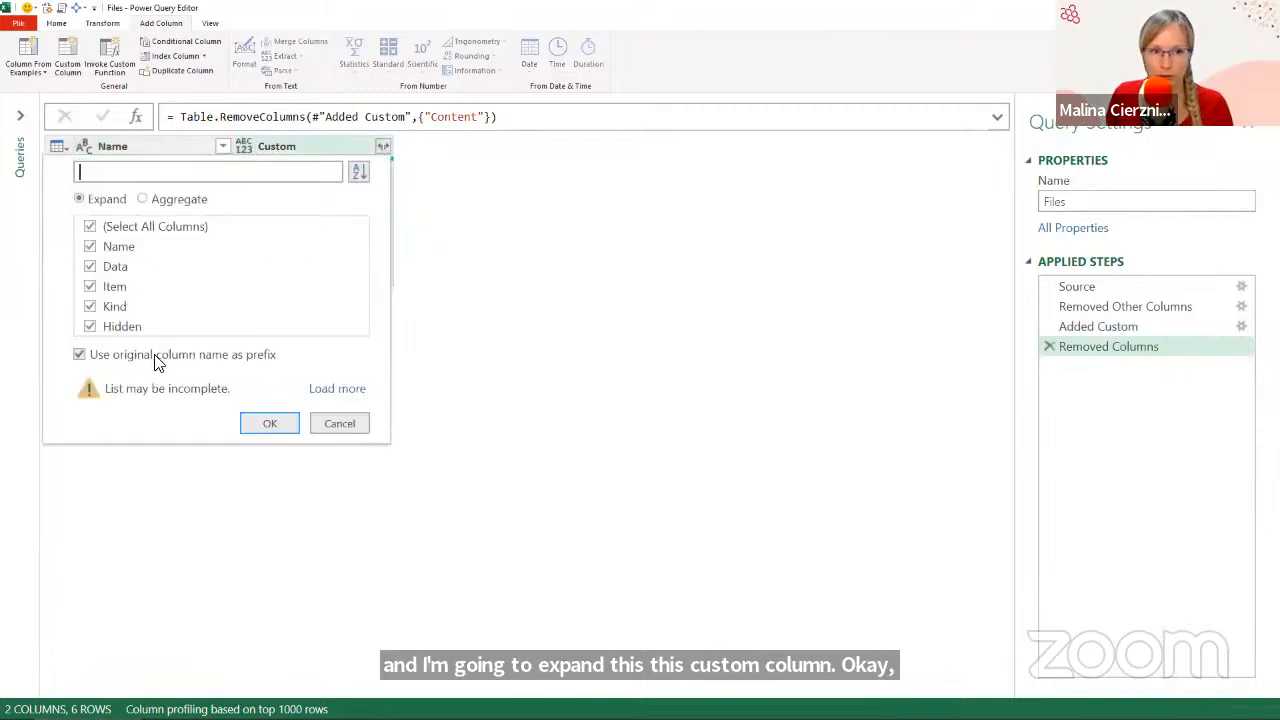
click(158, 362)
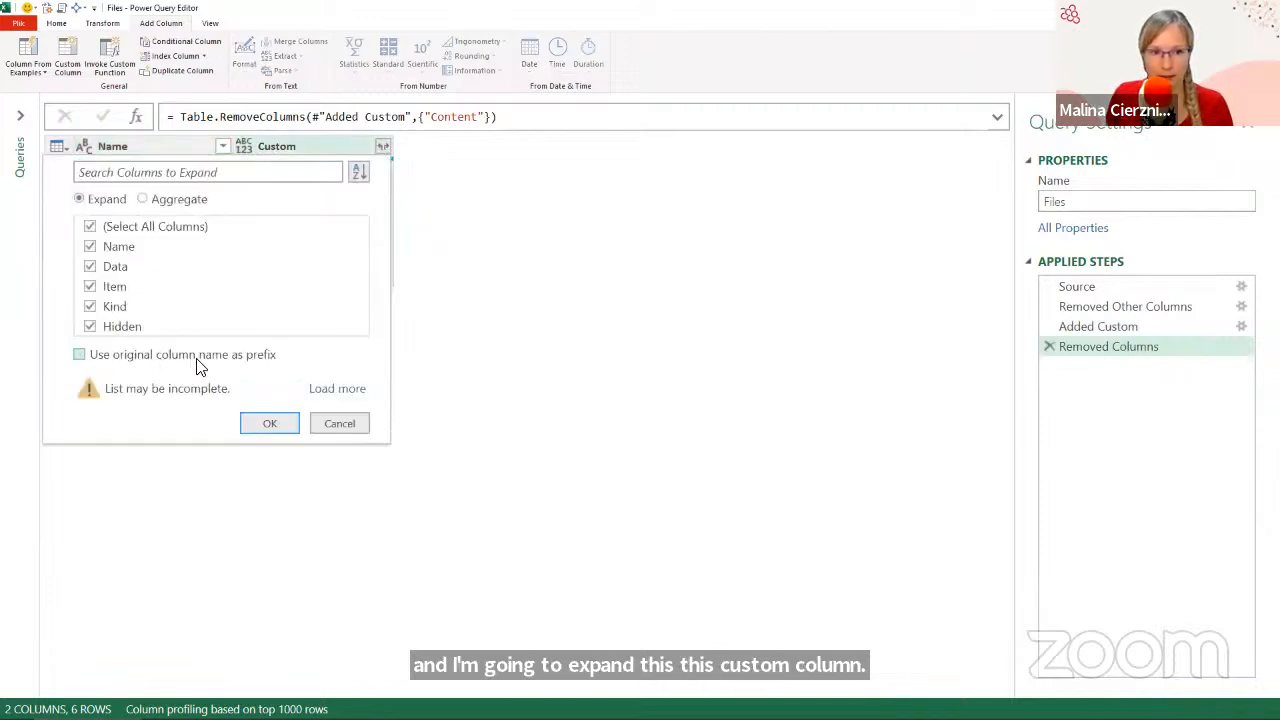
click(266, 424)
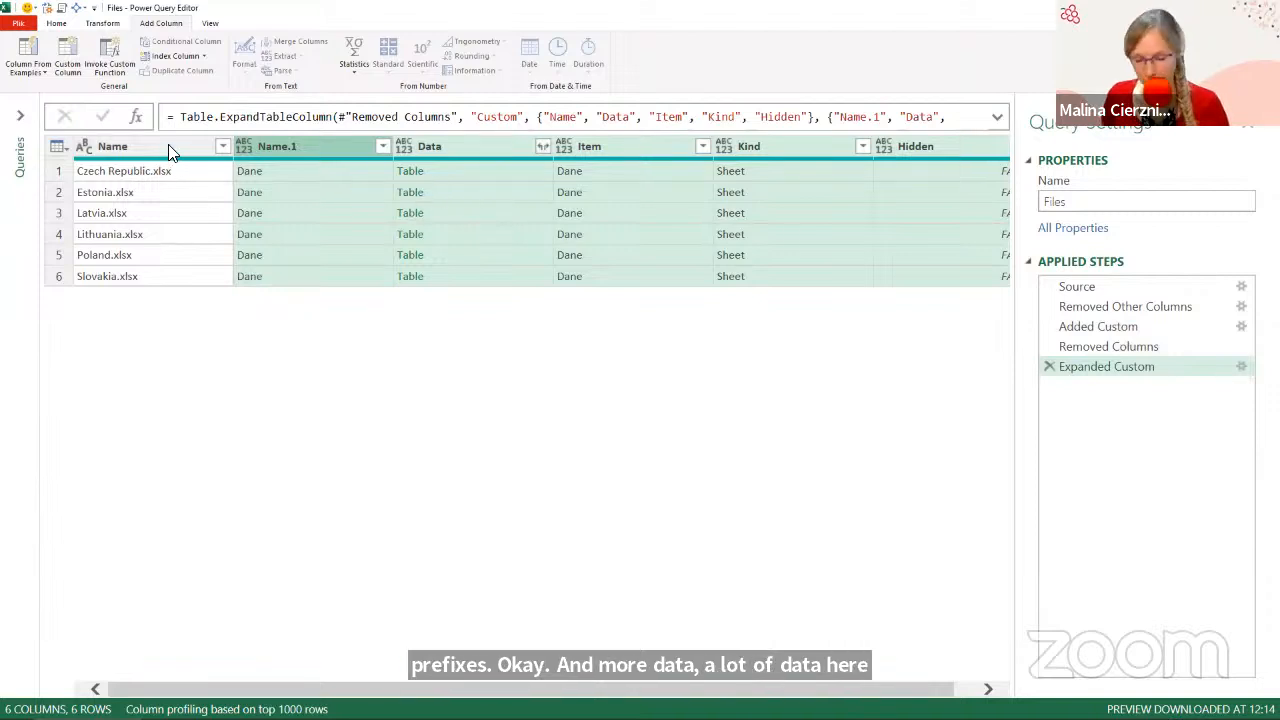
Preview the Czech Republic table in the Data column and enlarge the preview pane to examine the sheet's contents.
drag(60, 128, 245, 328)
drag(180, 220, 262, 428)
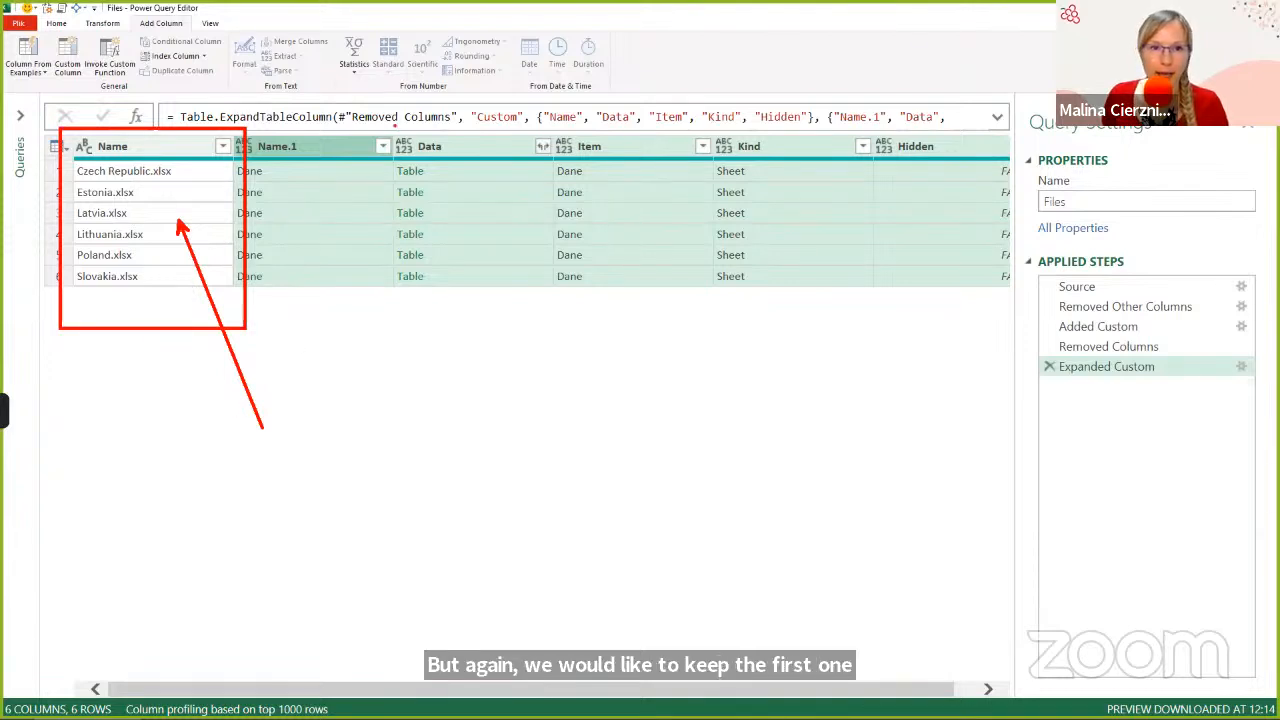
mouse_move(384, 118)
mouse_down()
mouse_move(586, 288)
mouse_move(551, 318)
mouse_up()
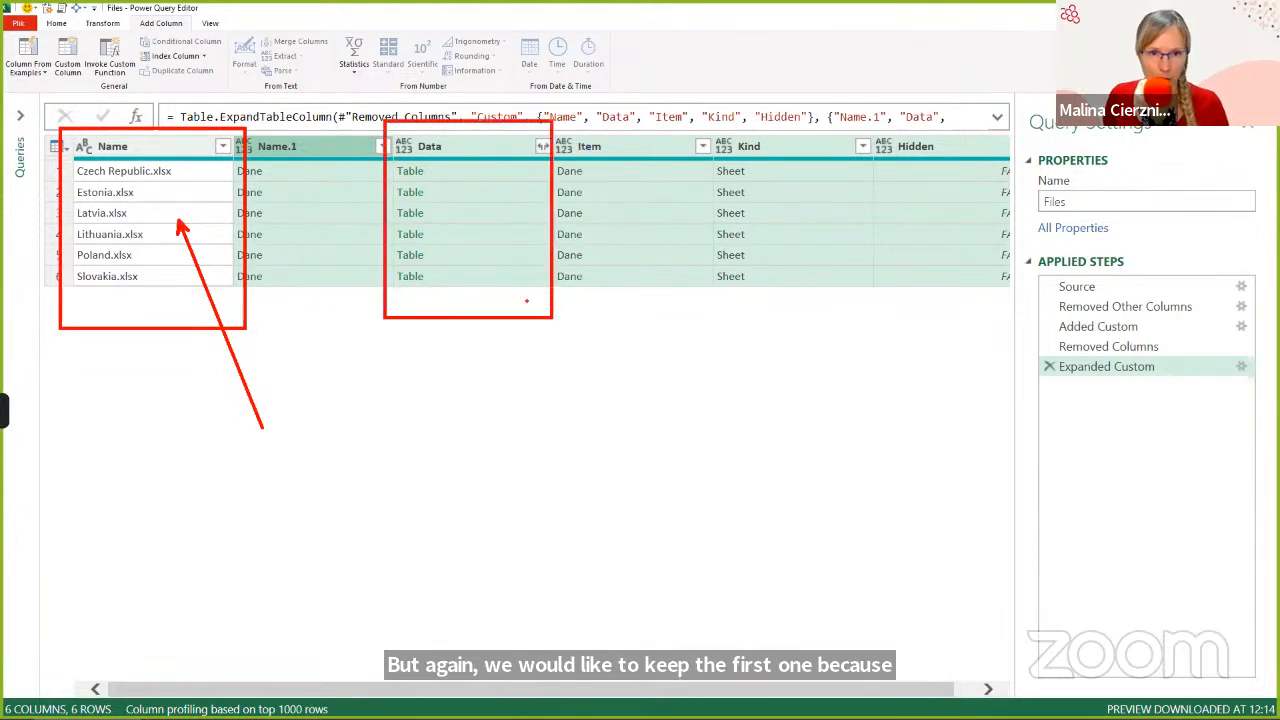
drag(444, 178, 570, 417)
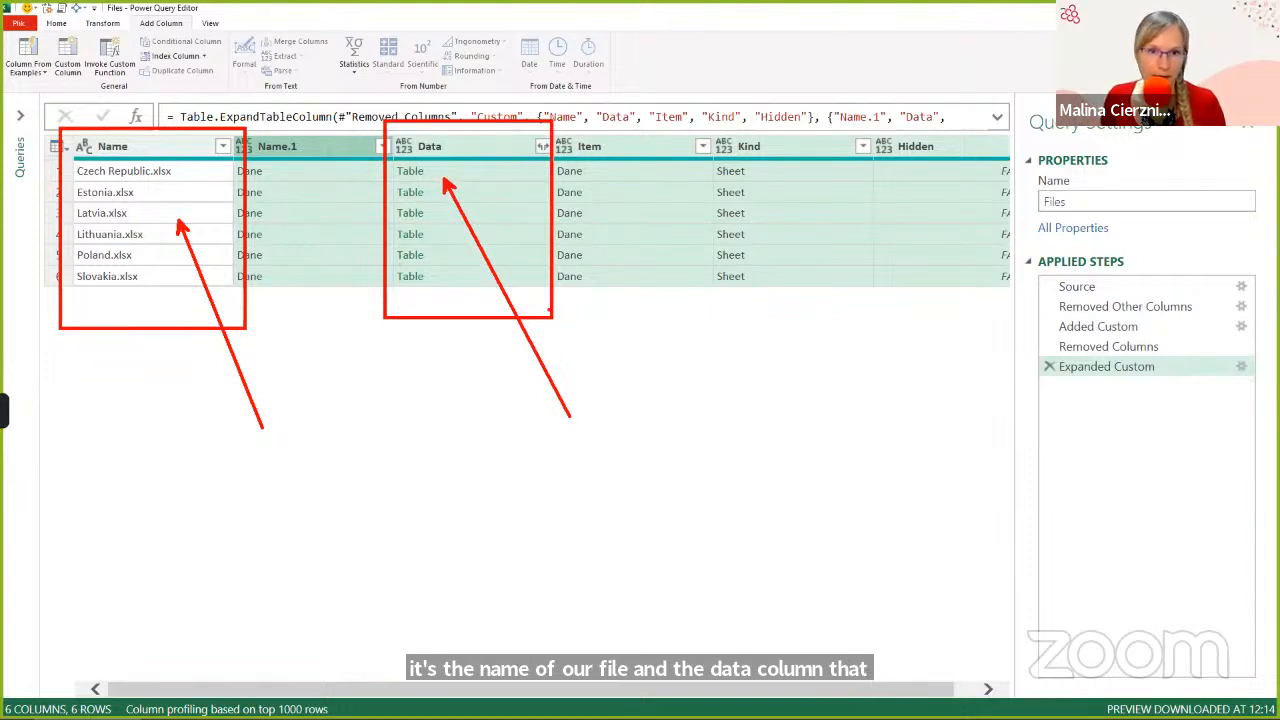
key(e)
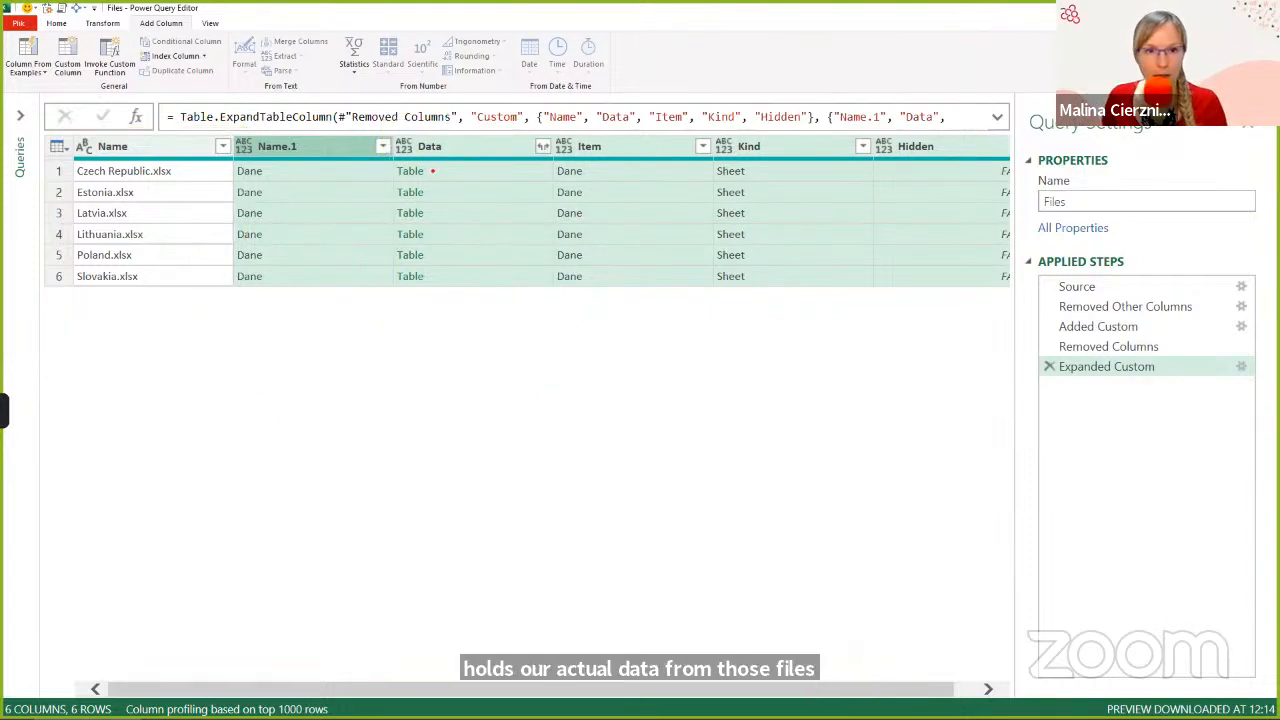
drag(389, 158, 452, 188)
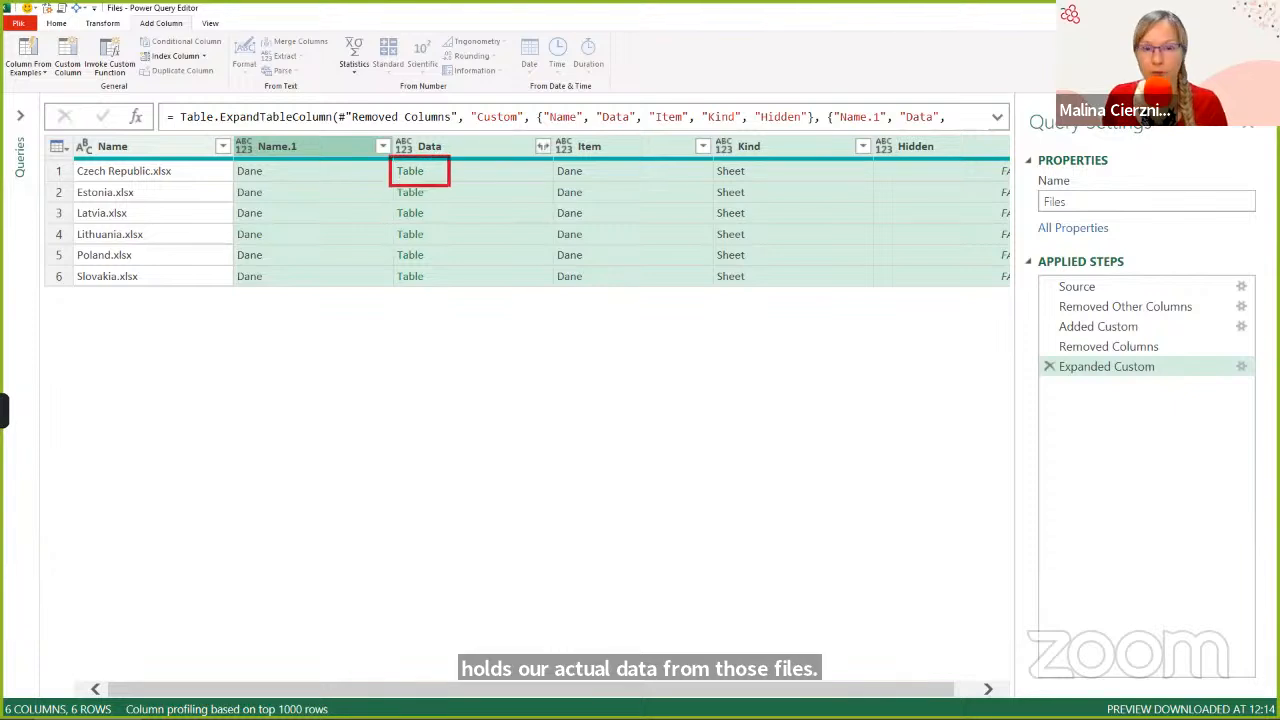
key(Escape)
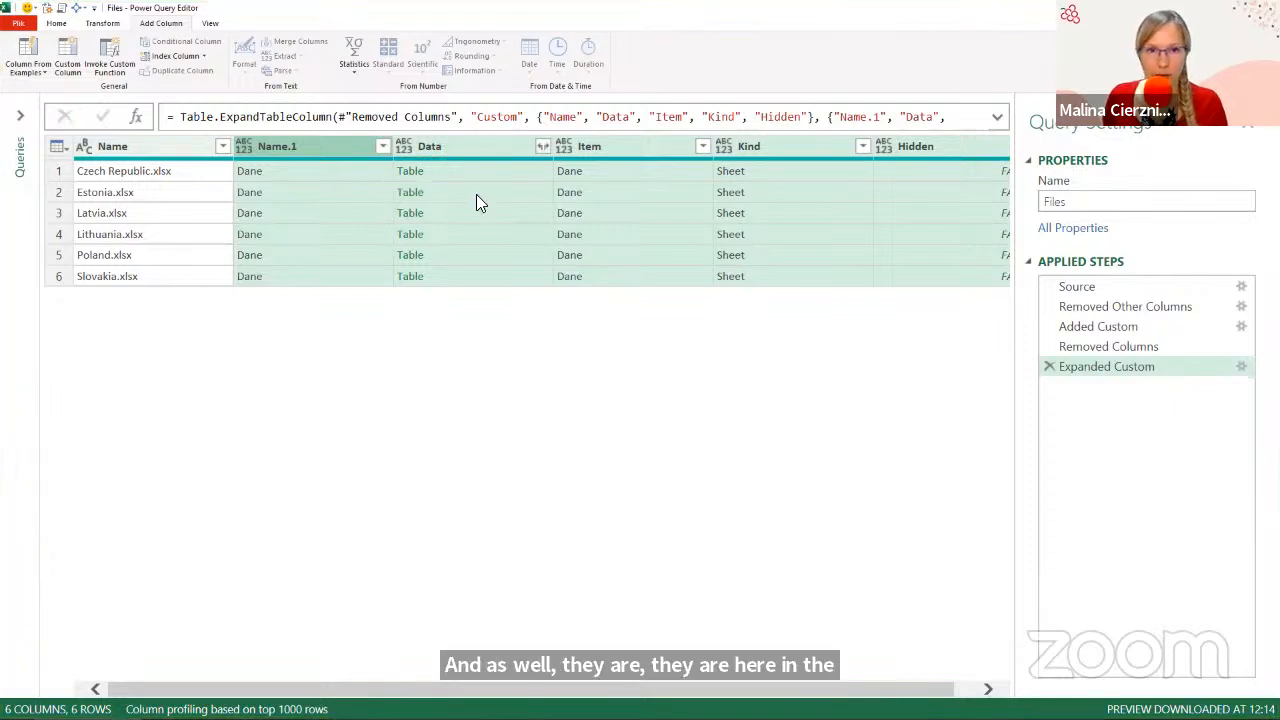
click(528, 176)
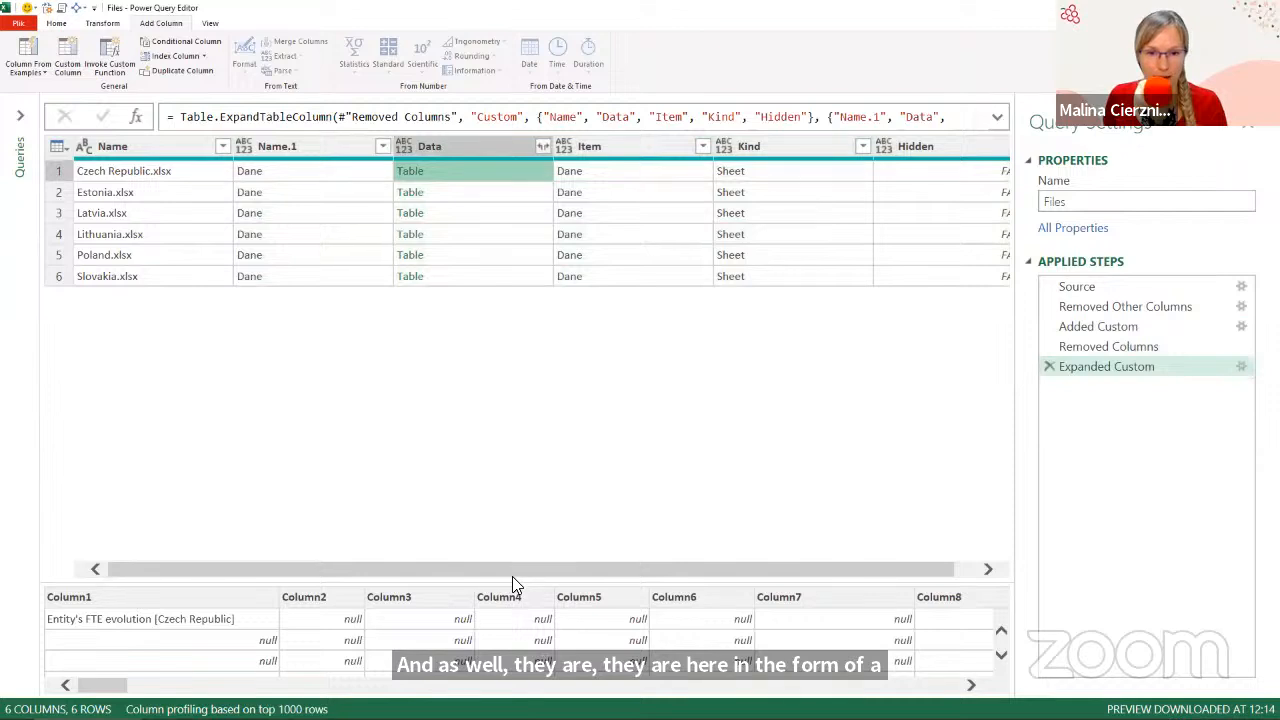
drag(512, 586, 506, 402)
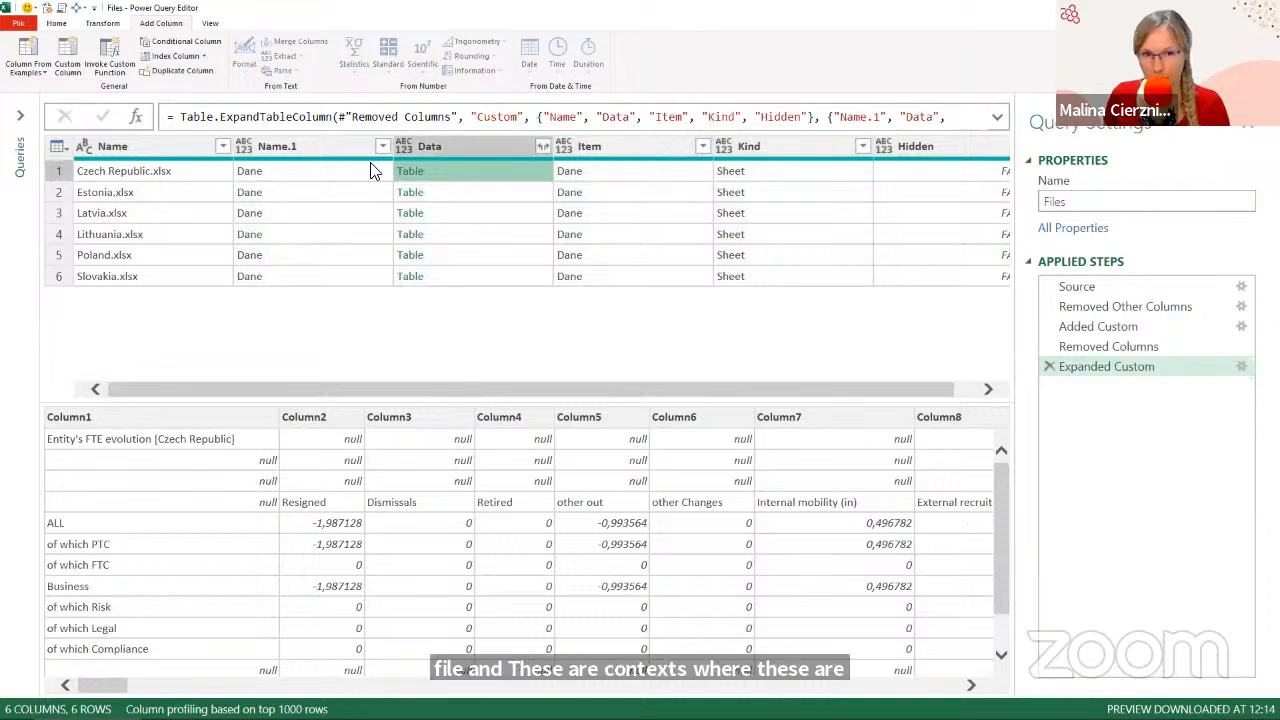
Keep only the Name and Data columns and remove all the others.
click(136, 146)
ctrl+click(464, 146)
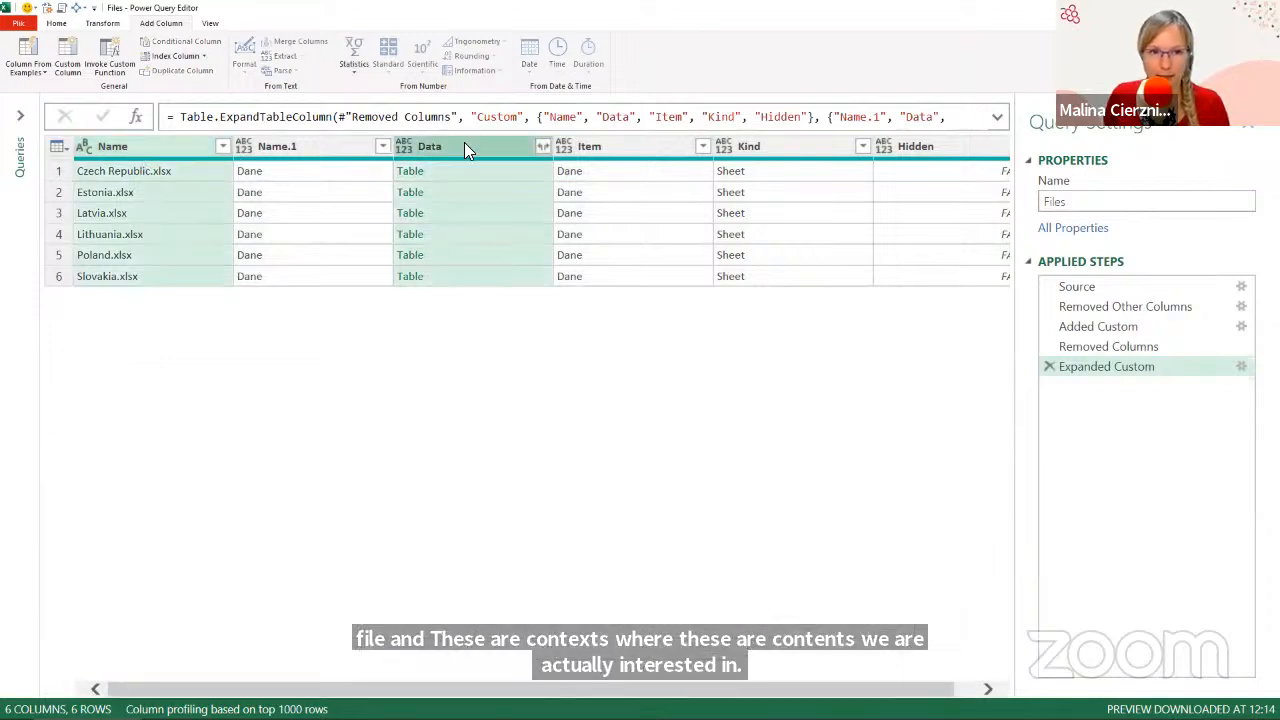
right_click(464, 149)
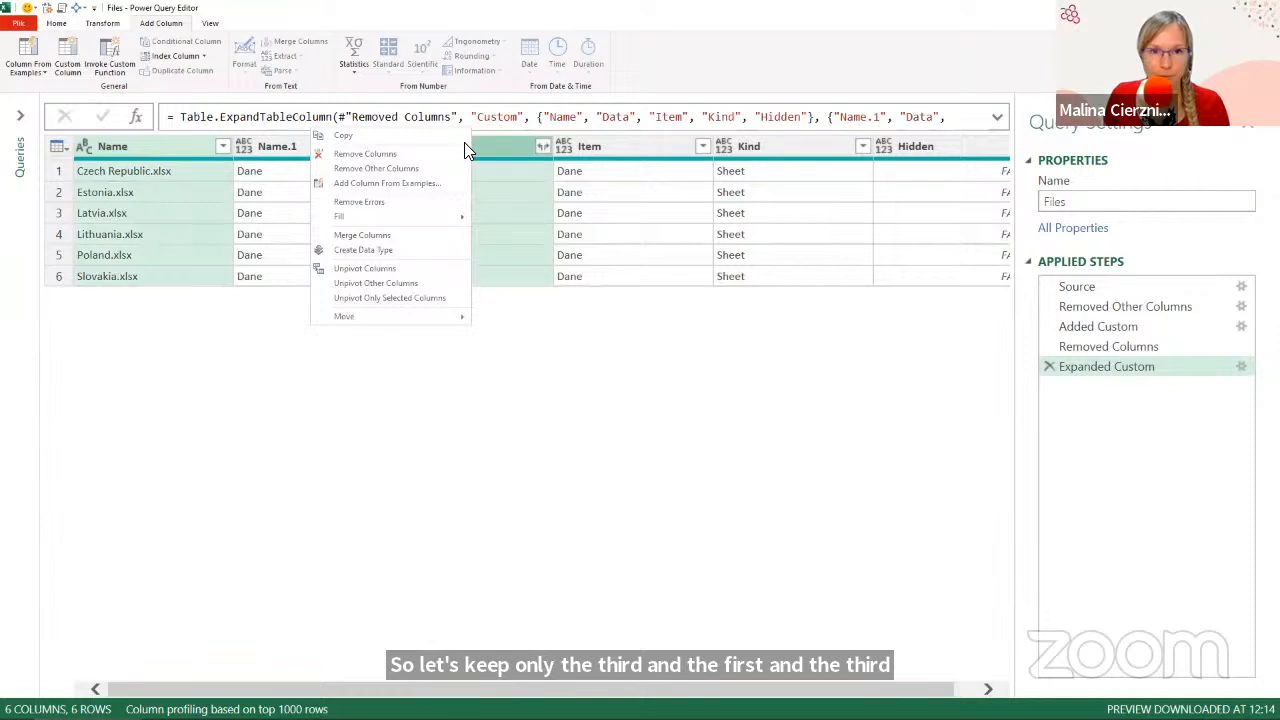
click(398, 168)
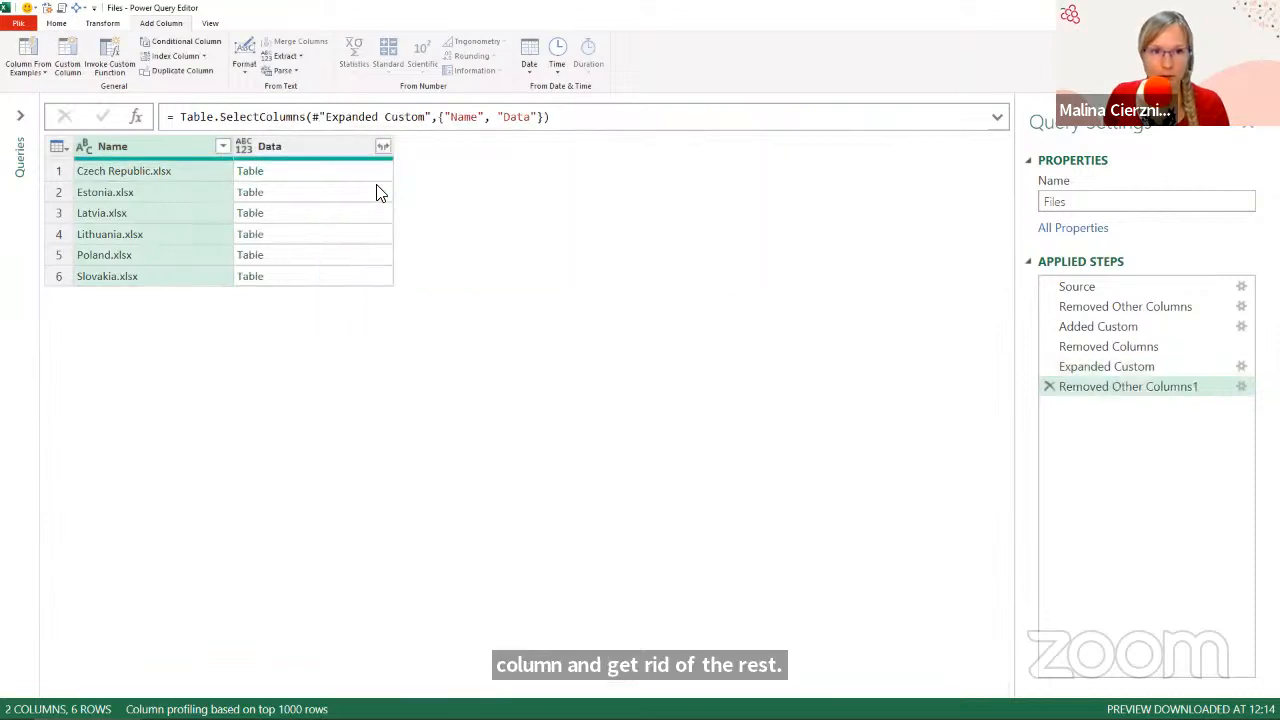
Strip the file extensions from the Name column by replacing .xlsx with an empty value.
click(288, 150)
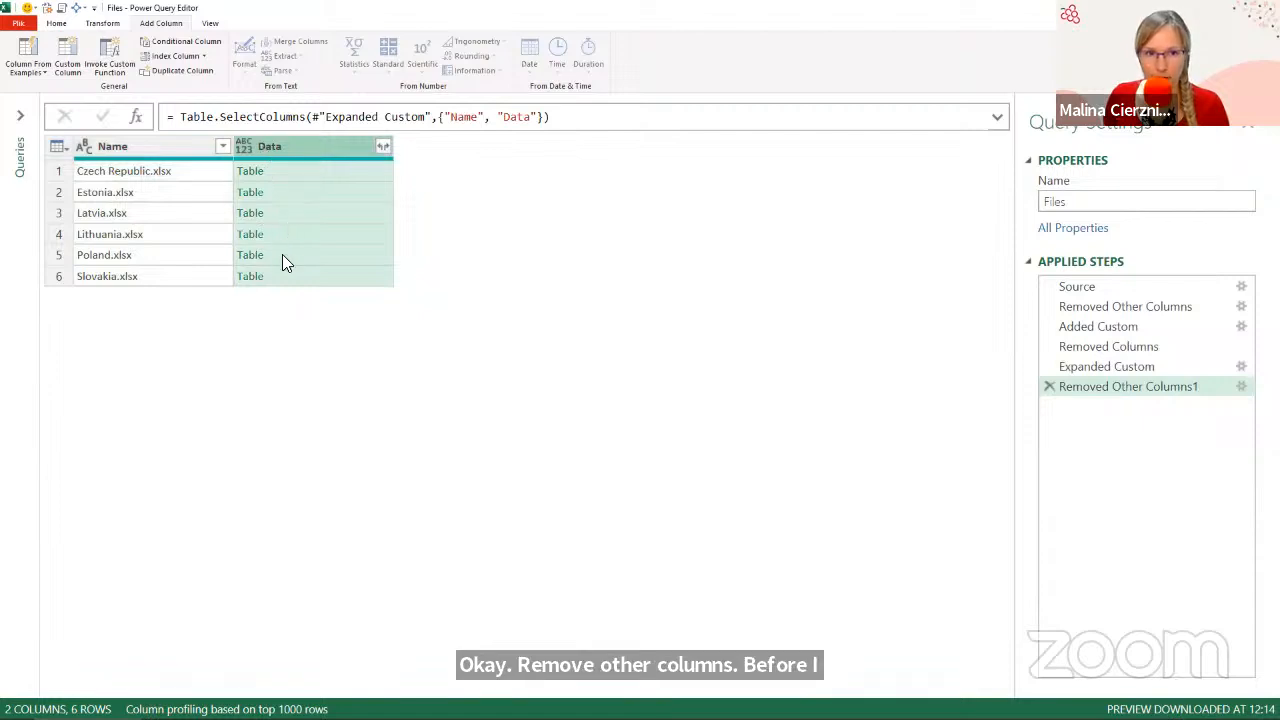
click(158, 148)
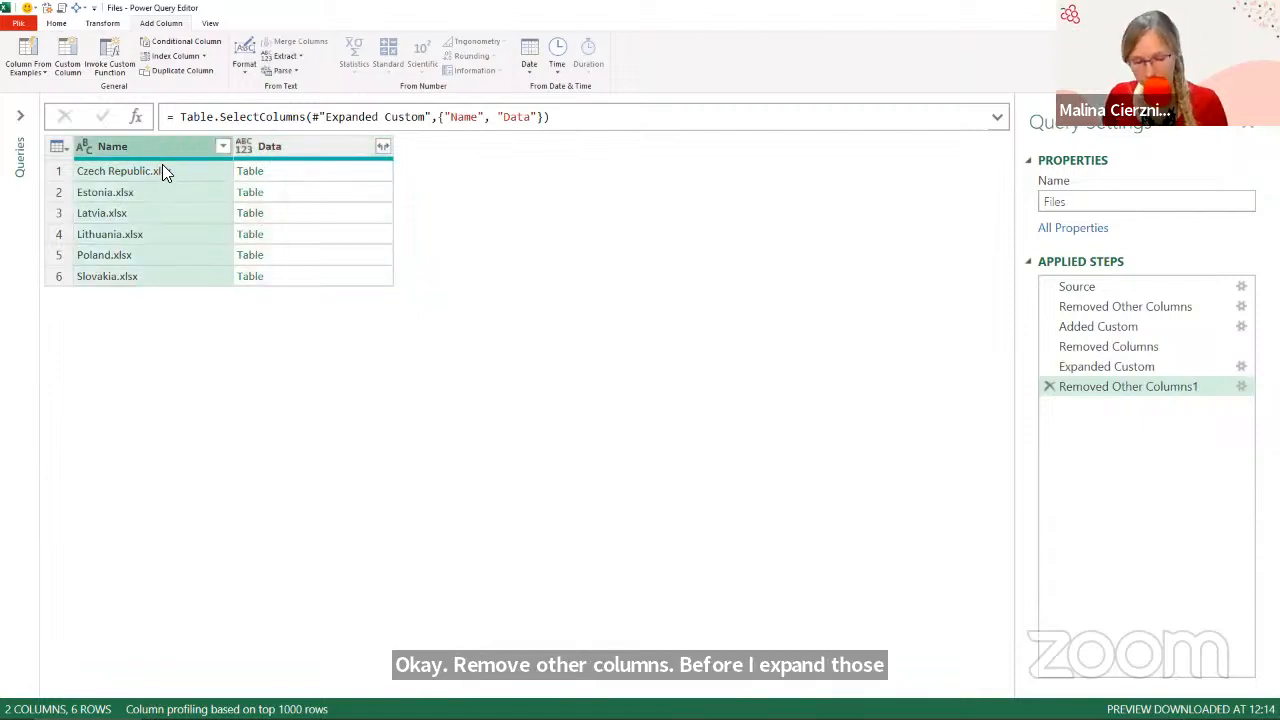
key(ctrl+2)
drag(140, 155, 187, 186)
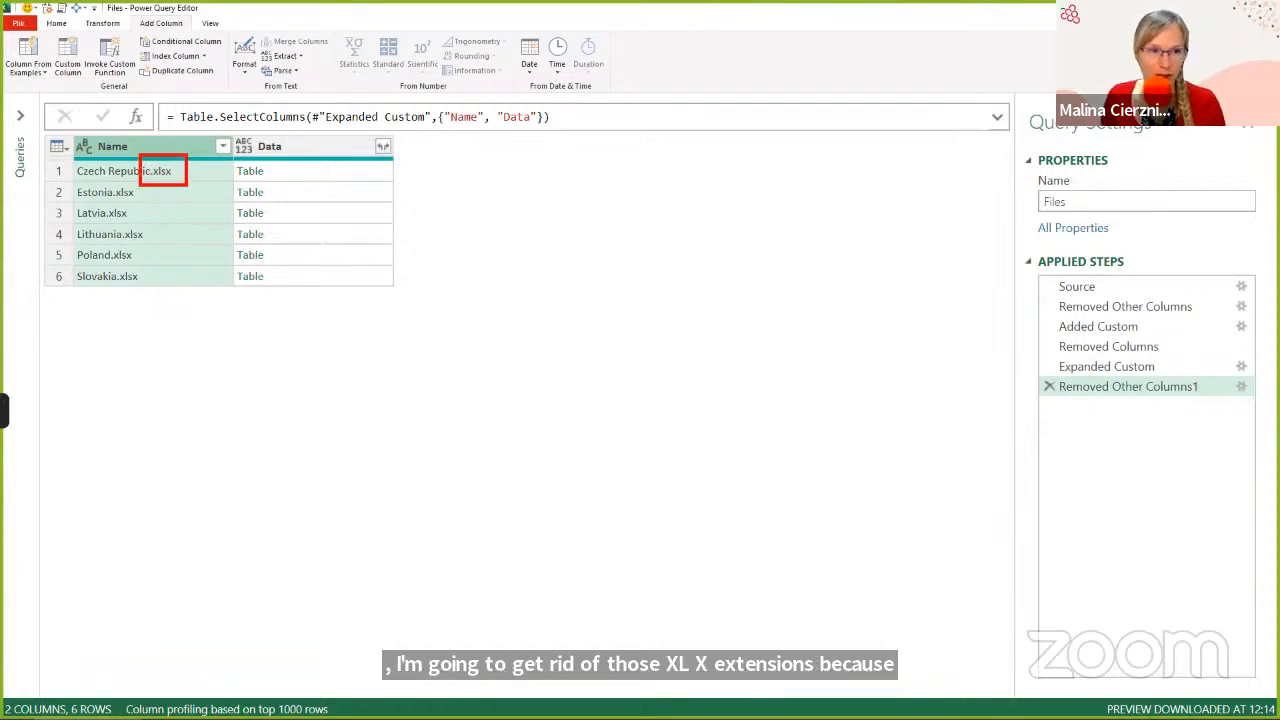
key(Escape)
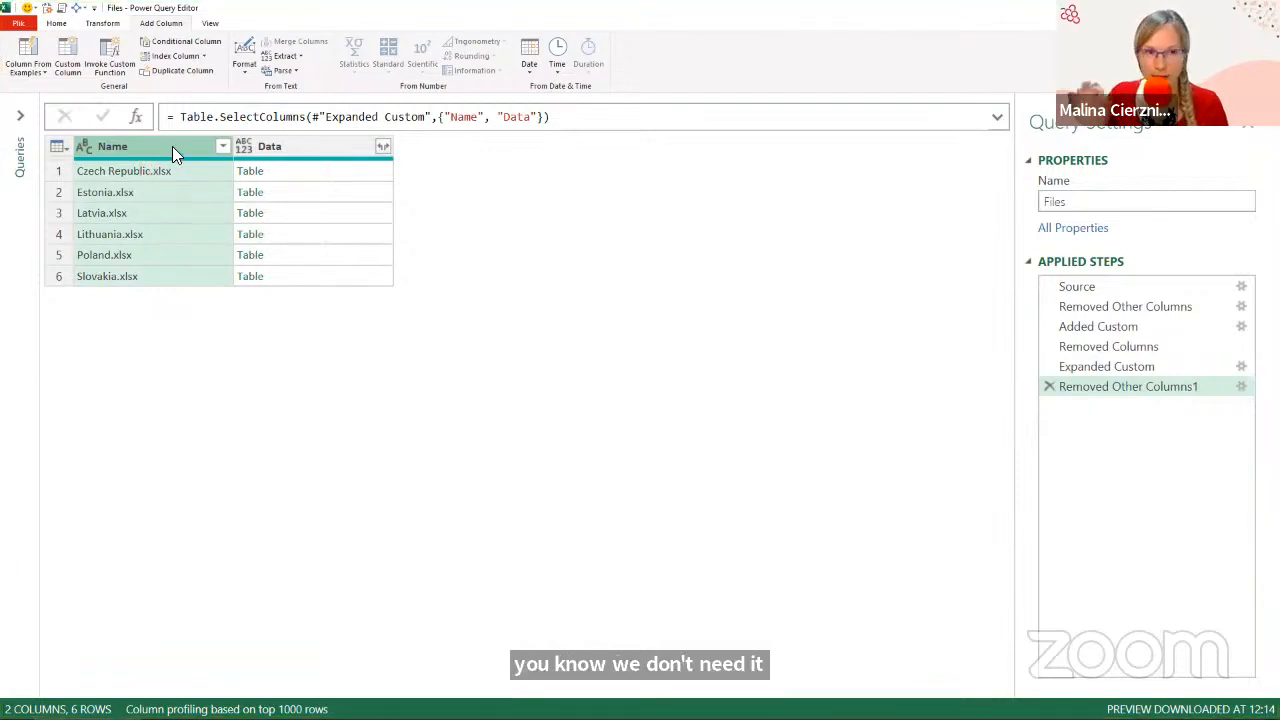
right_click(172, 153)
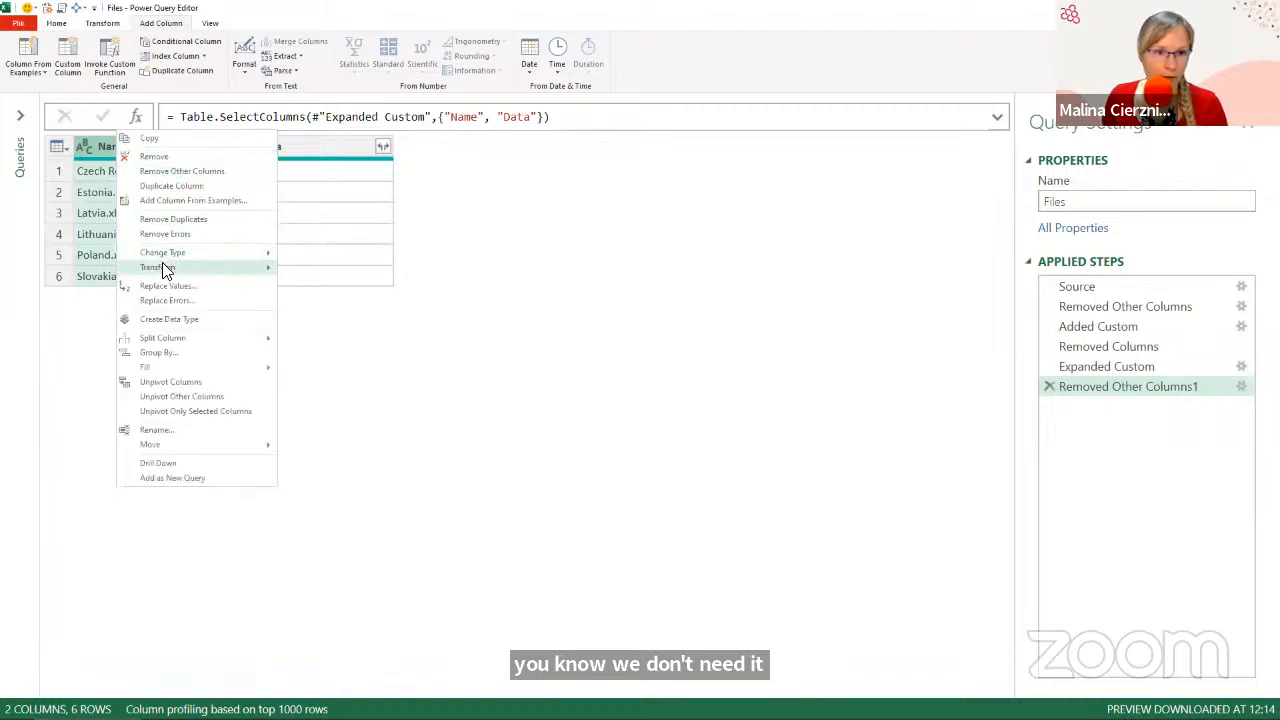
click(170, 286)
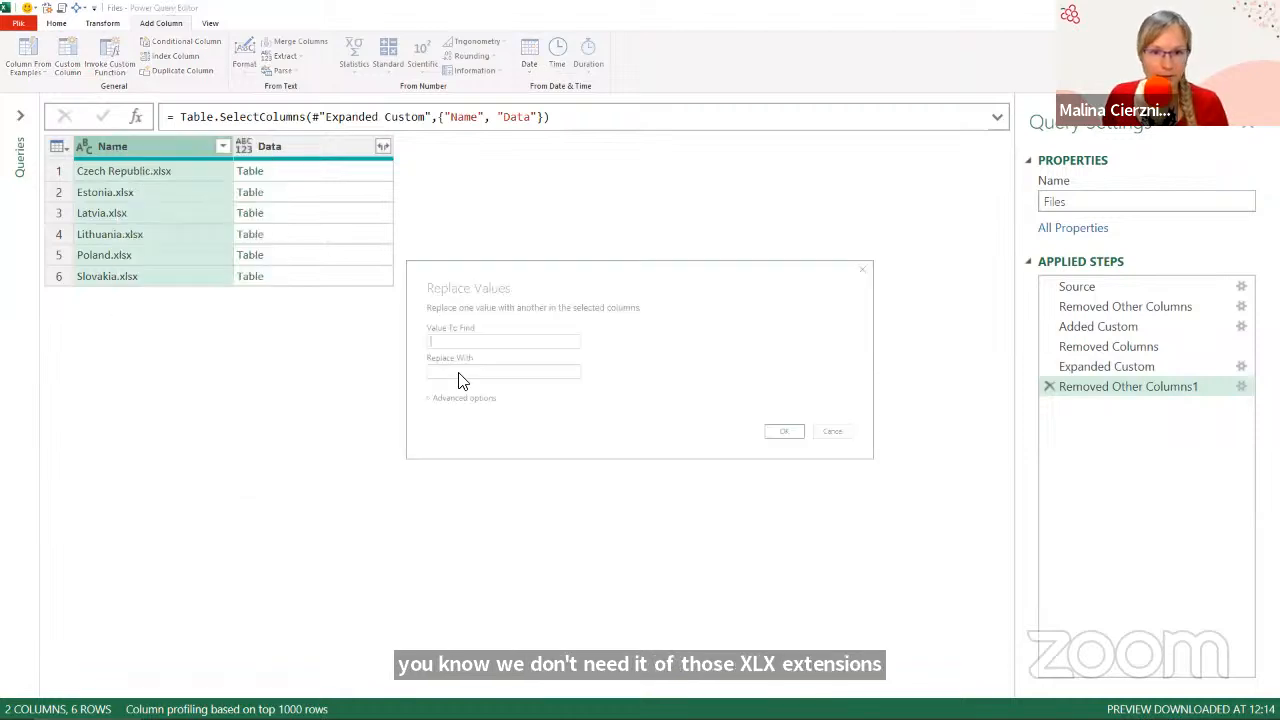
text(.xls)
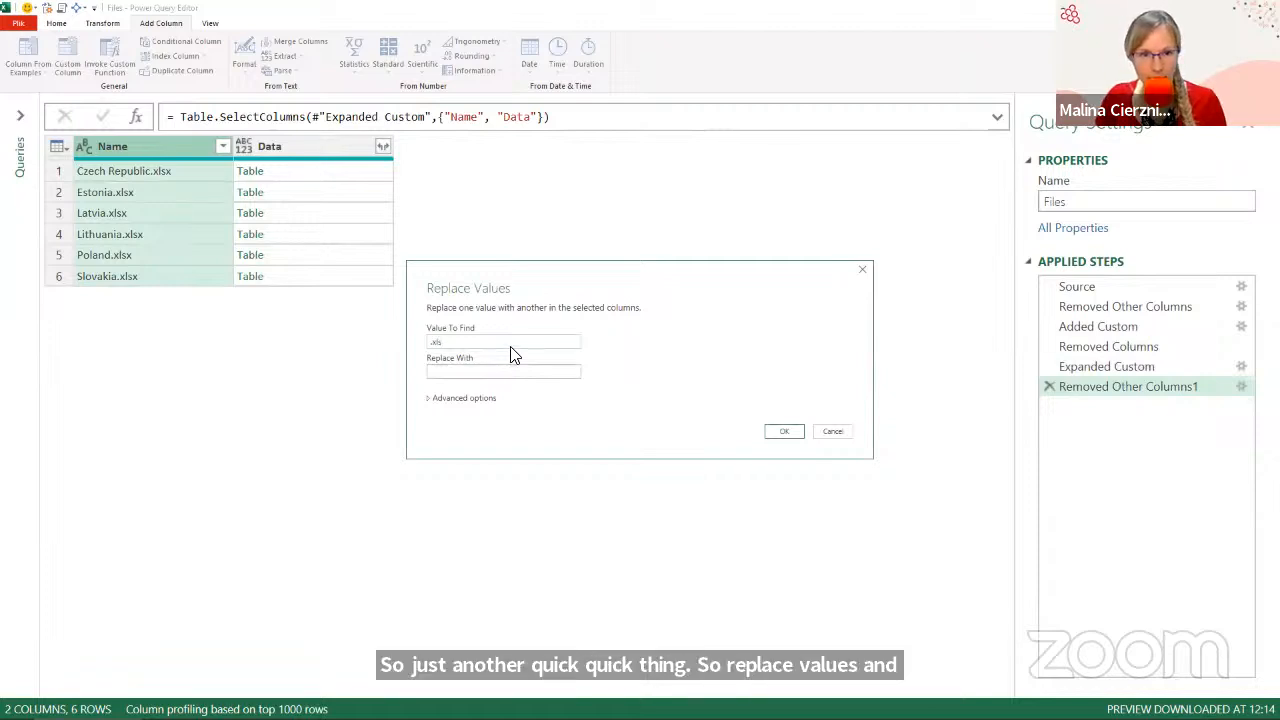
text(x)
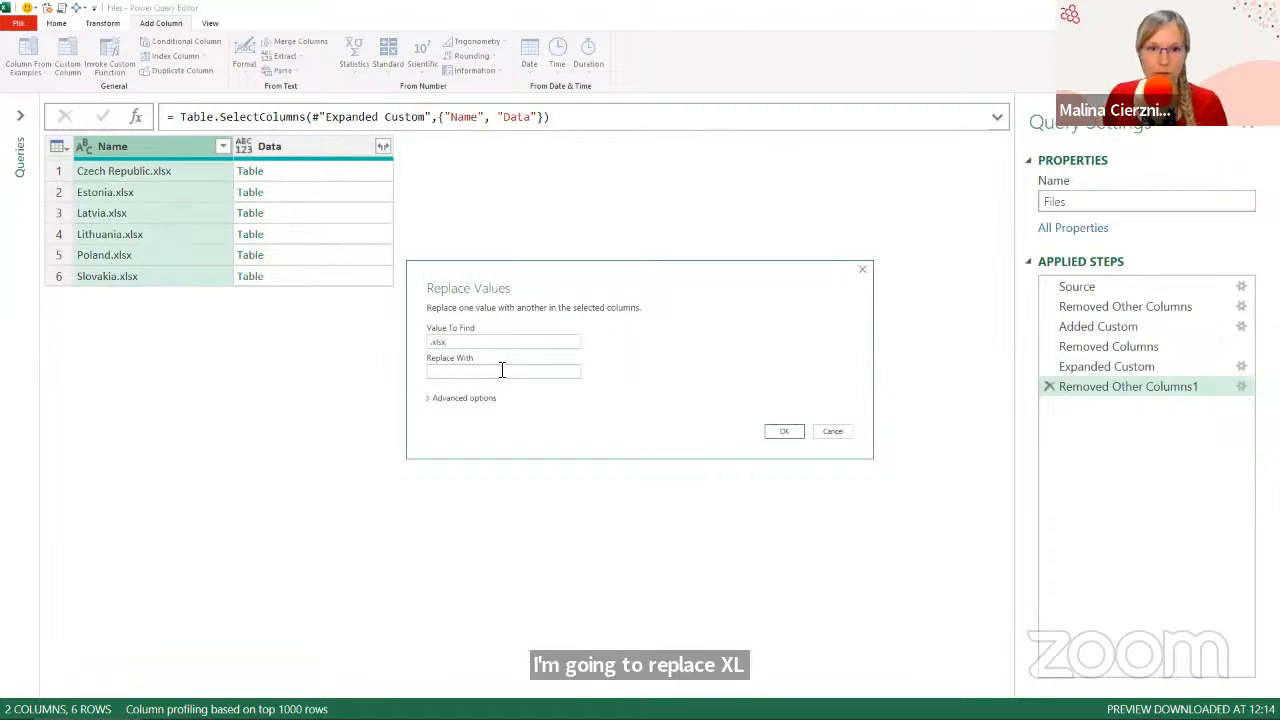
click(783, 432)
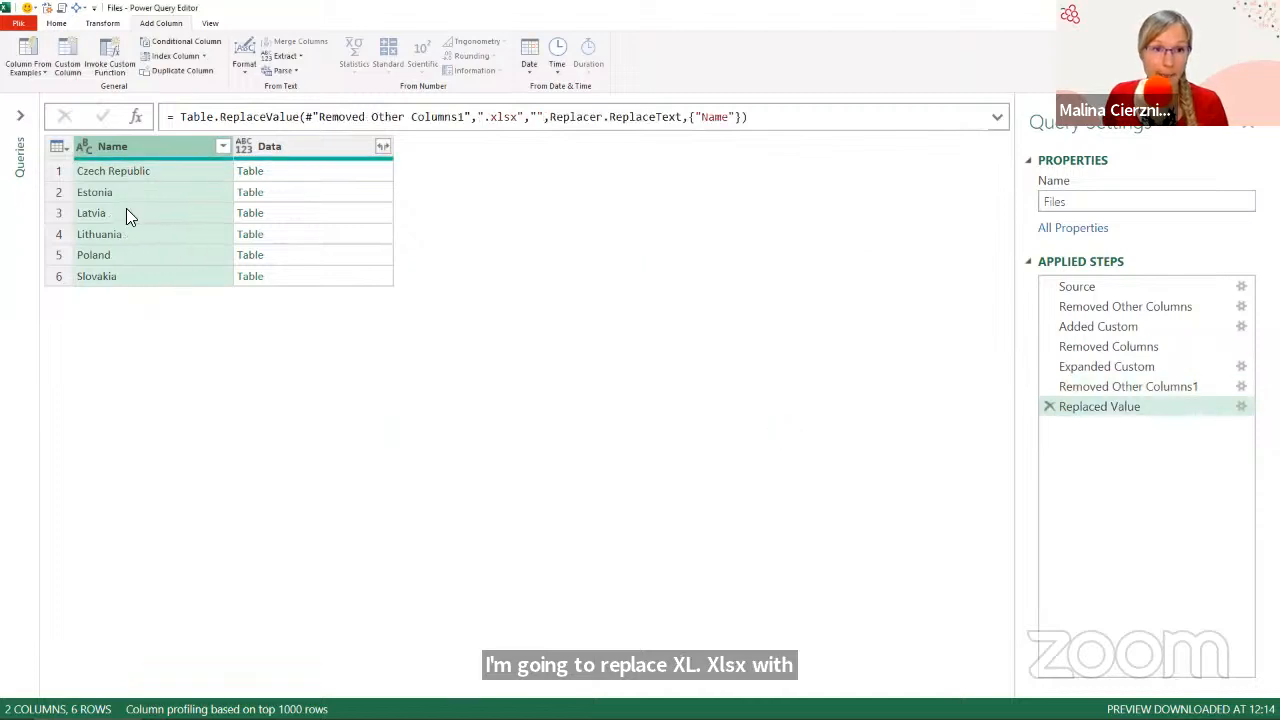
Expand the Data column with all listed columns, Column1 through Column145, without the original column name as prefix.
click(384, 147)
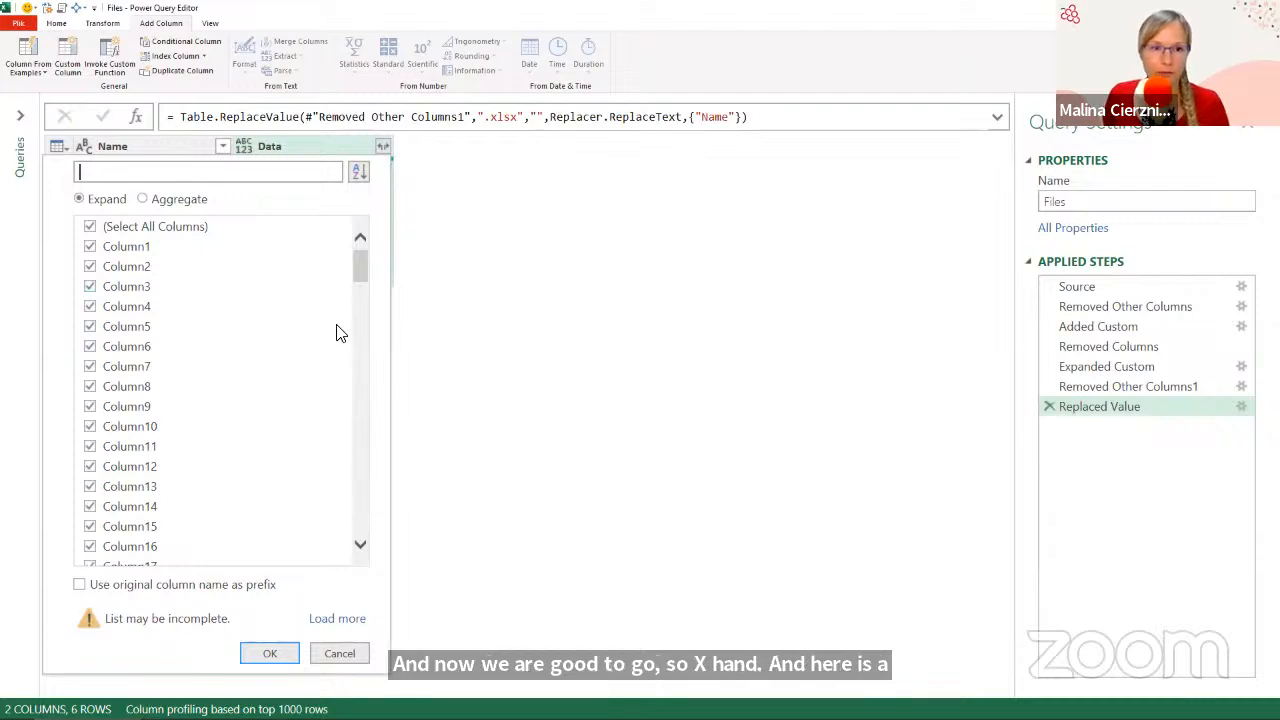
scroll(345, 380, down, 20)
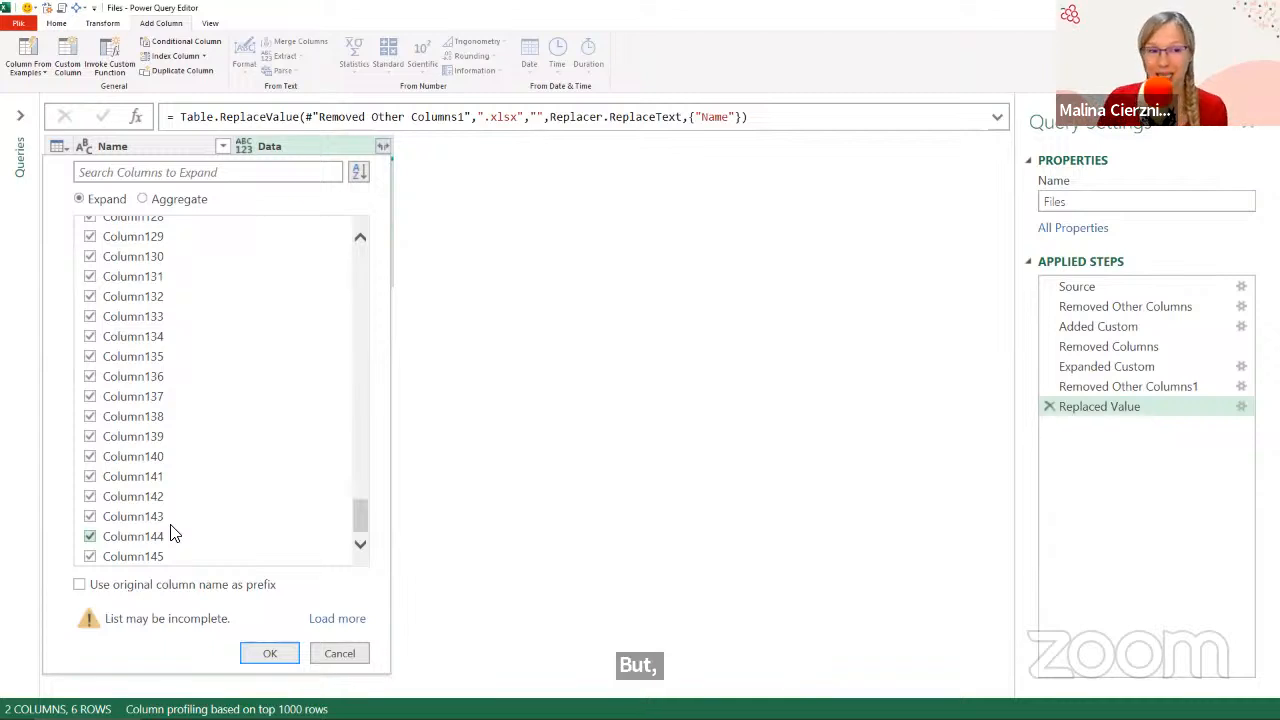
drag(360, 515, 357, 248)
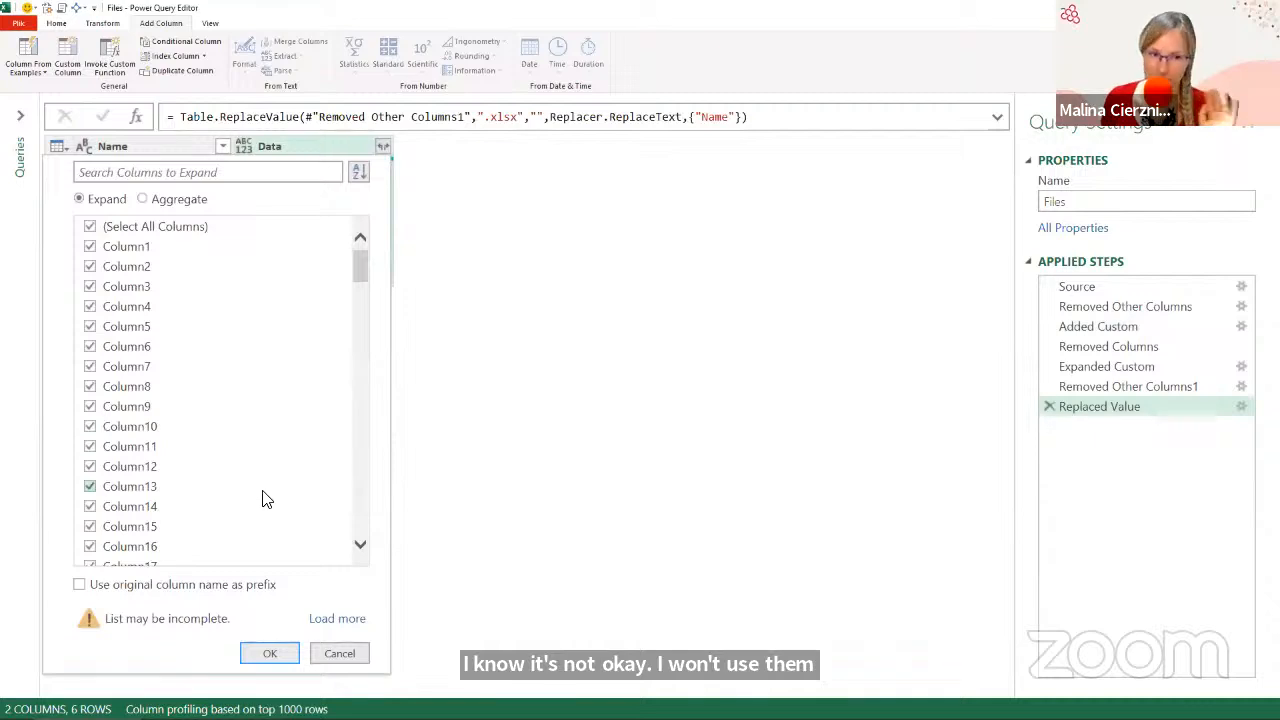
click(268, 654)
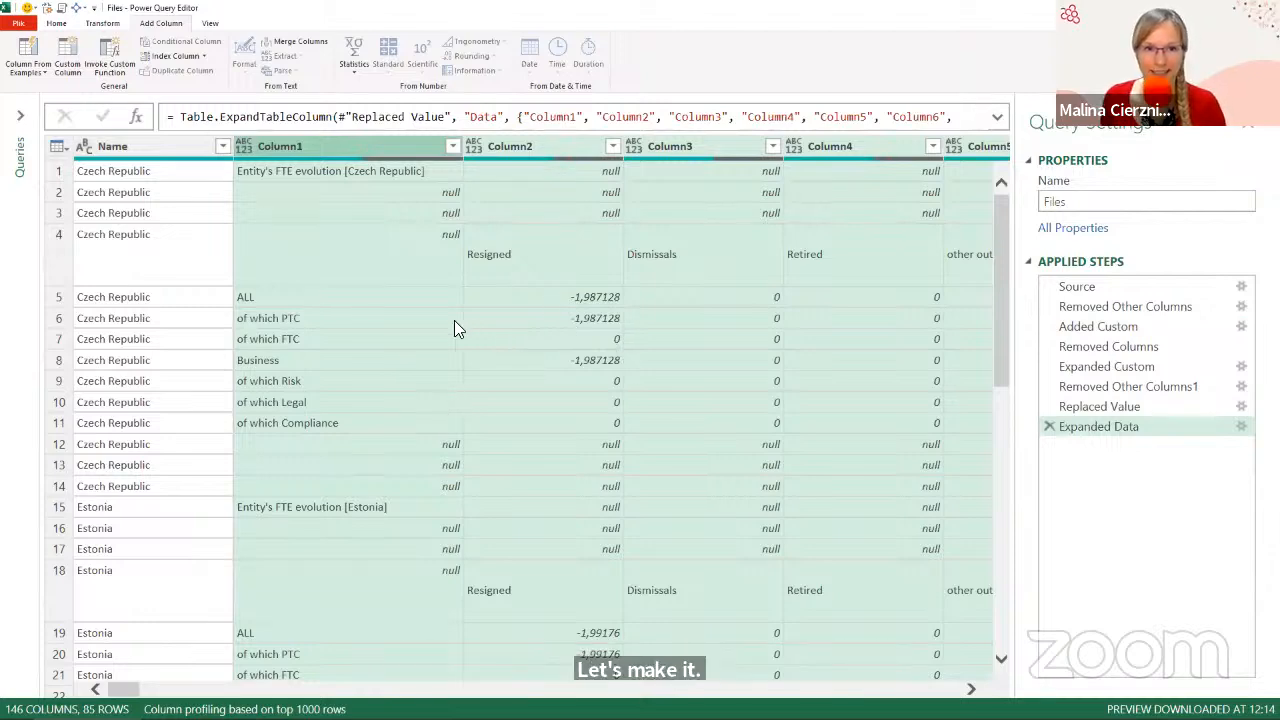
key(ctrl+shift+minus)
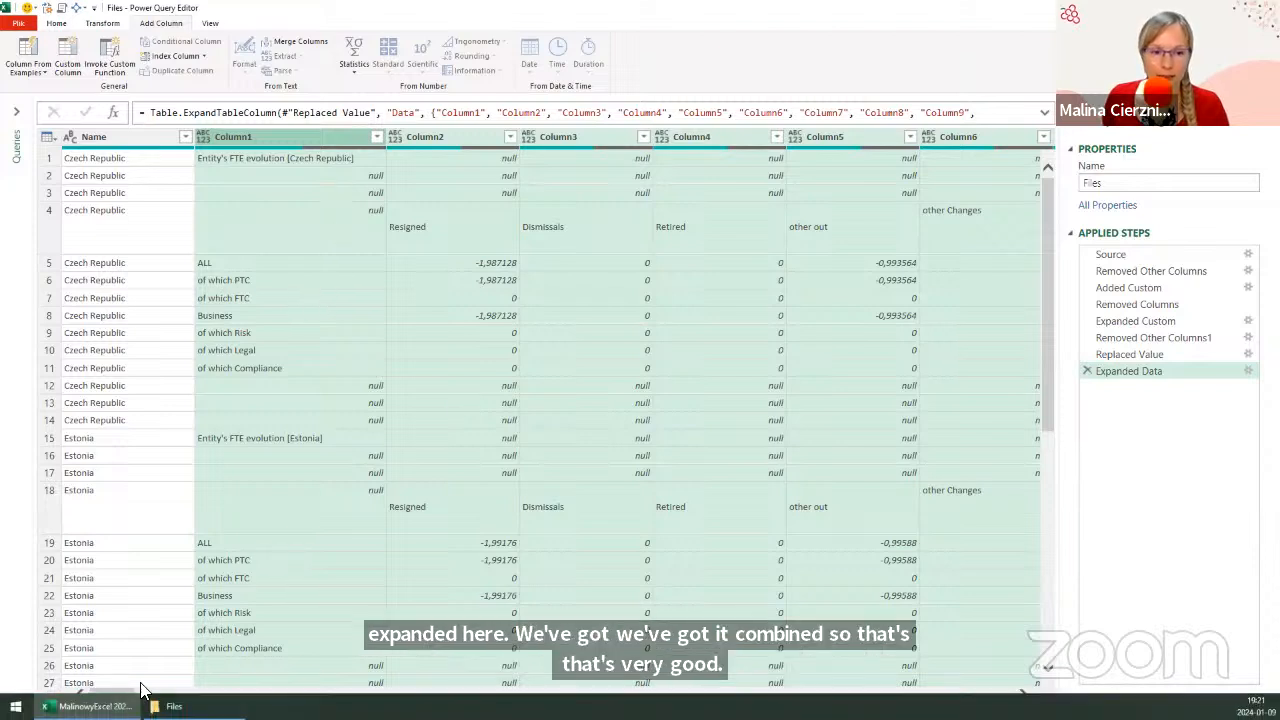
Expand the formula bar and read through the full Table.ExpandTableColumn formula of the Expanded Data step.
drag(112, 694, 50, 690)
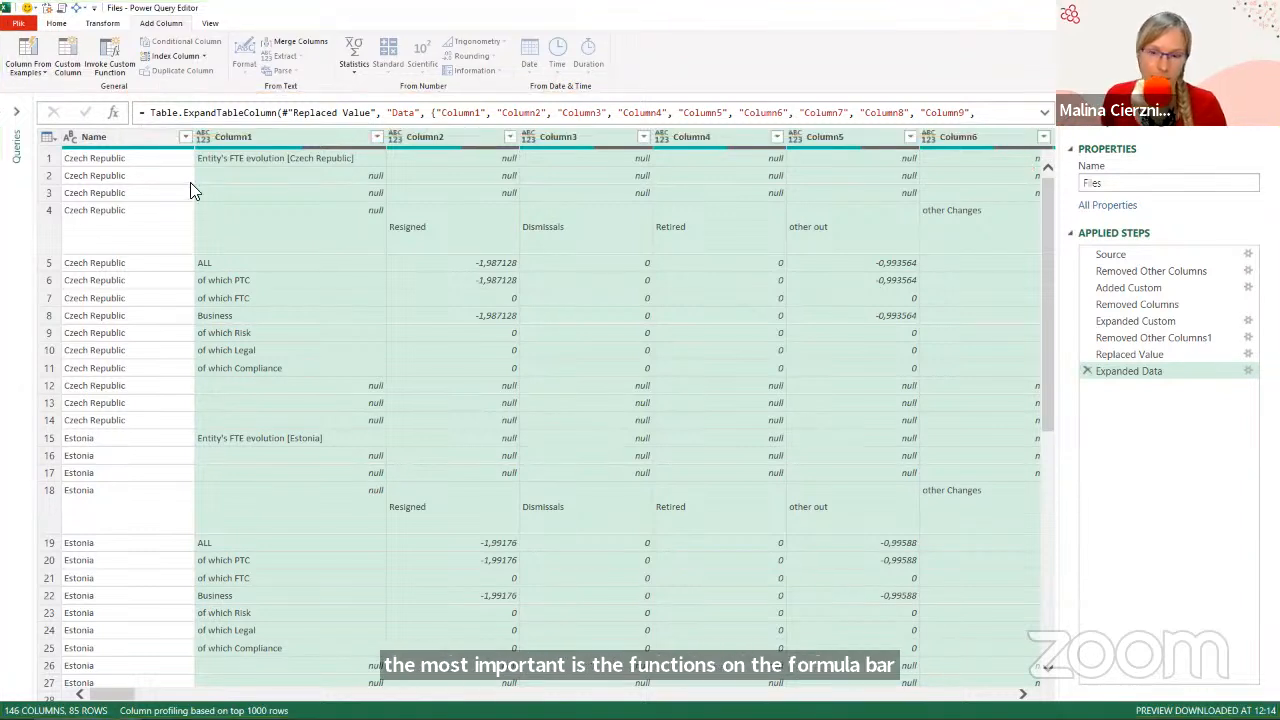
click(1044, 114)
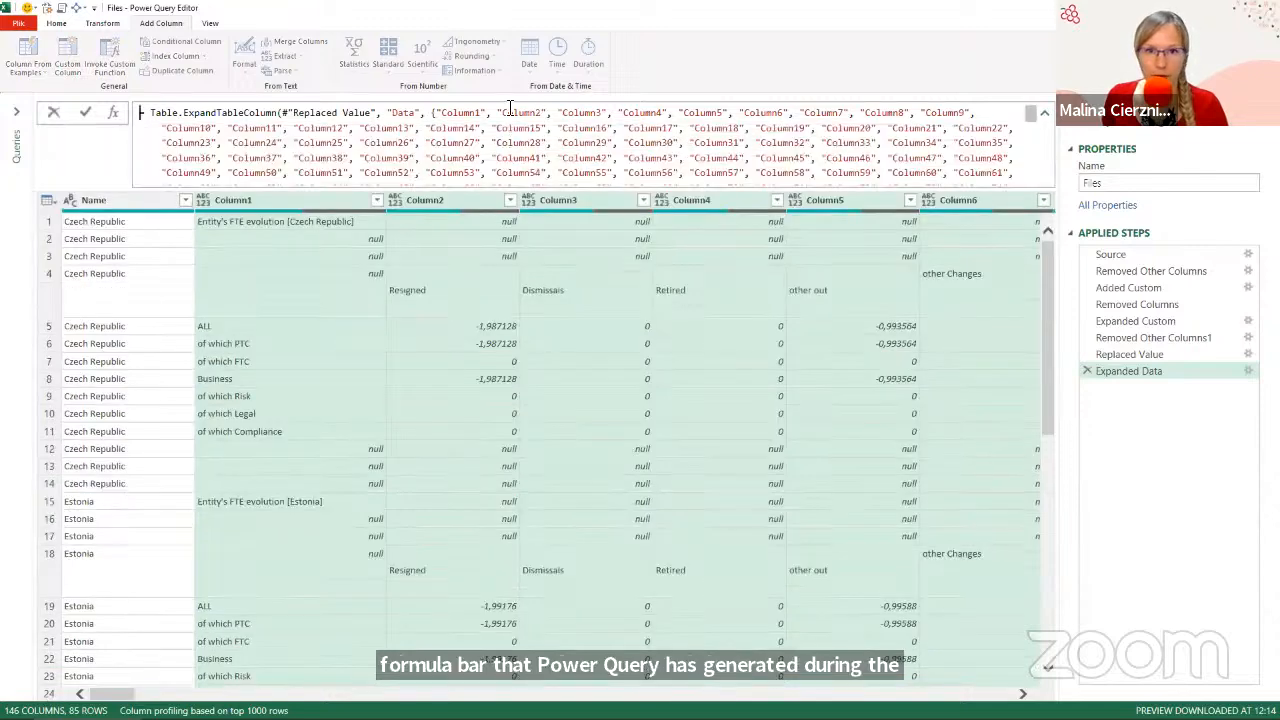
click(610, 130)
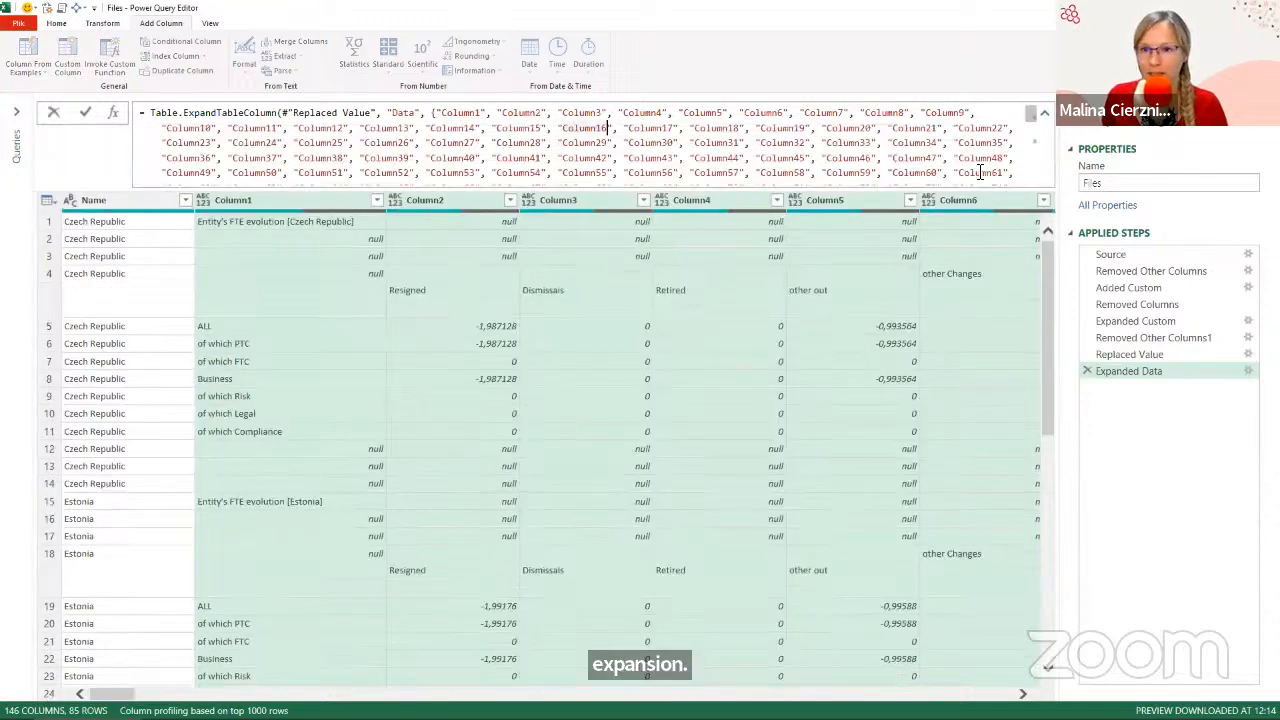
scroll(1030, 140, down, 4)
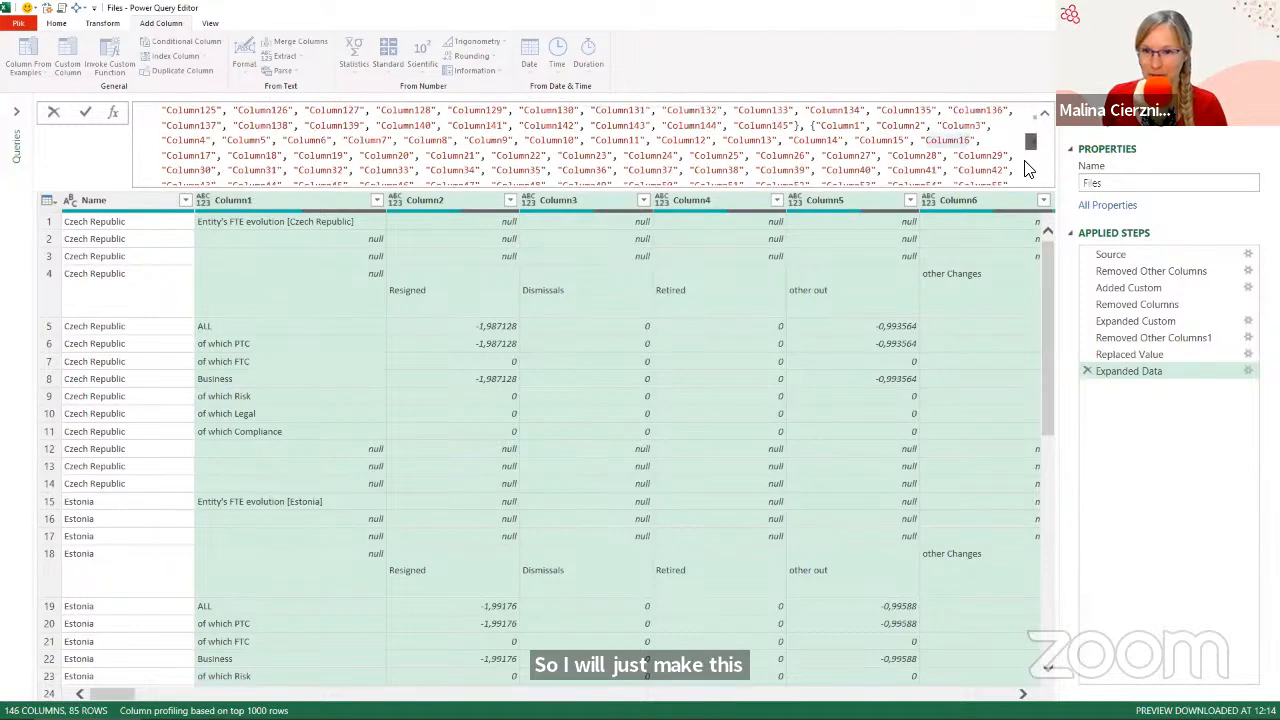
scroll(1026, 170, down, 2)
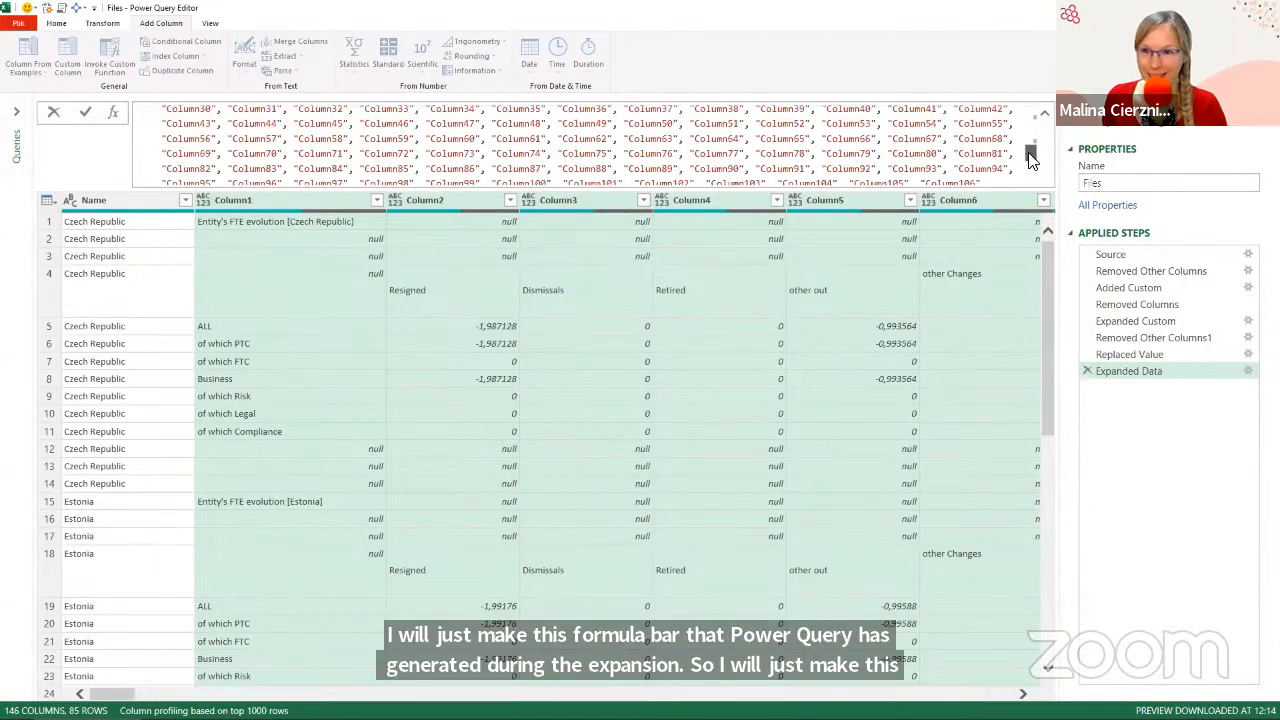
scroll(1030, 155, up, 6)
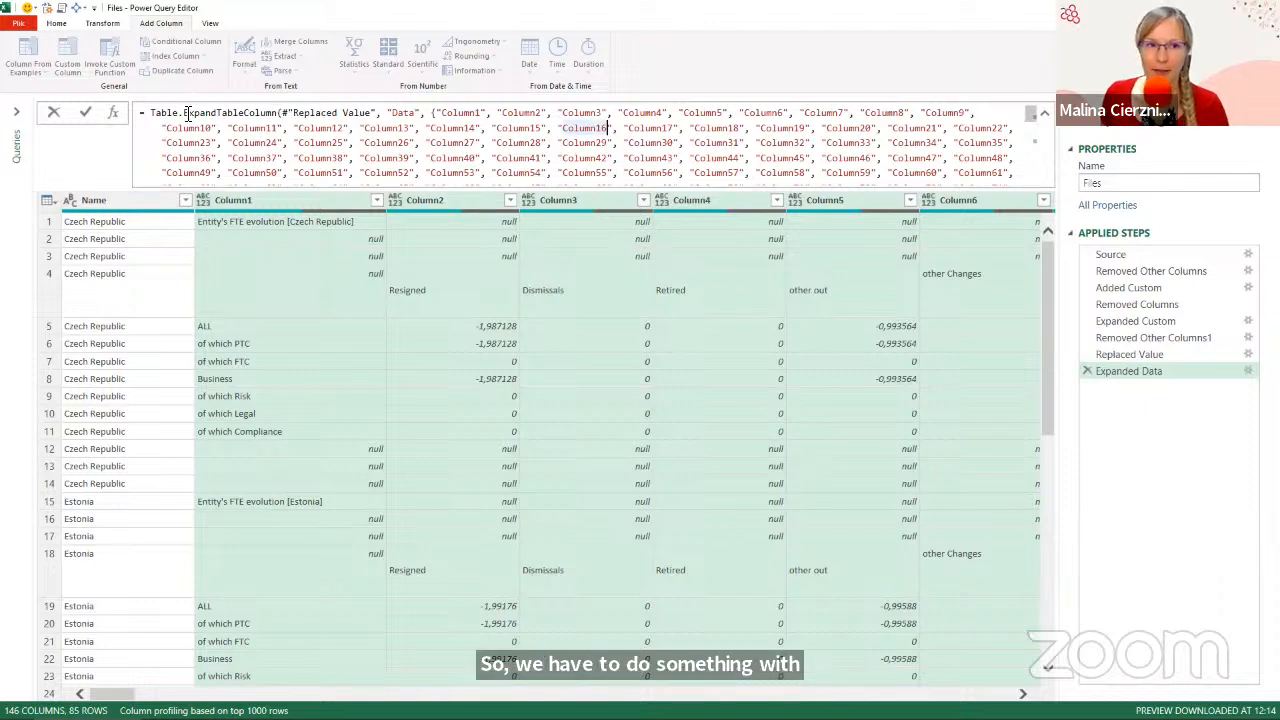
Examine the formula's function name and its #"Replaced Value" and "Data" arguments, checking them against the table in the Replaced Value step.
mouse_move(185, 113)
mouse_down()
mouse_move(296, 111)
mouse_move(285, 113)
mouse_up()
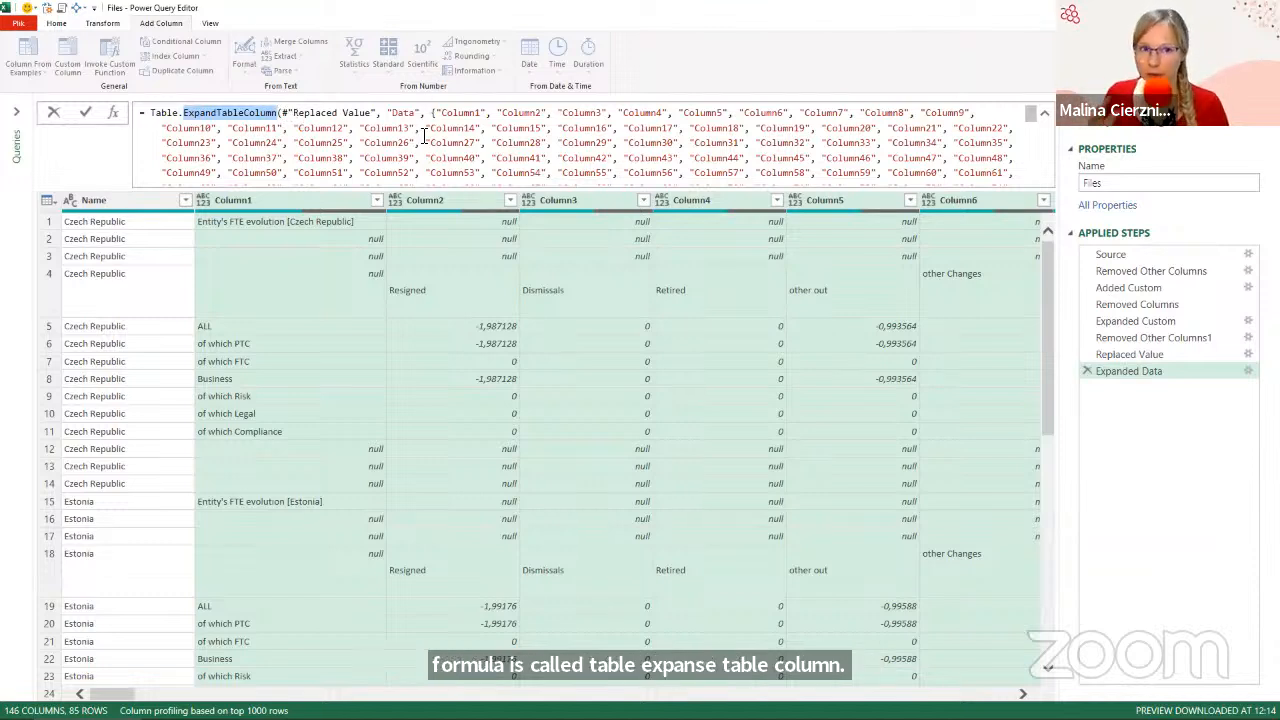
click(285, 112)
drag(285, 112, 375, 113)
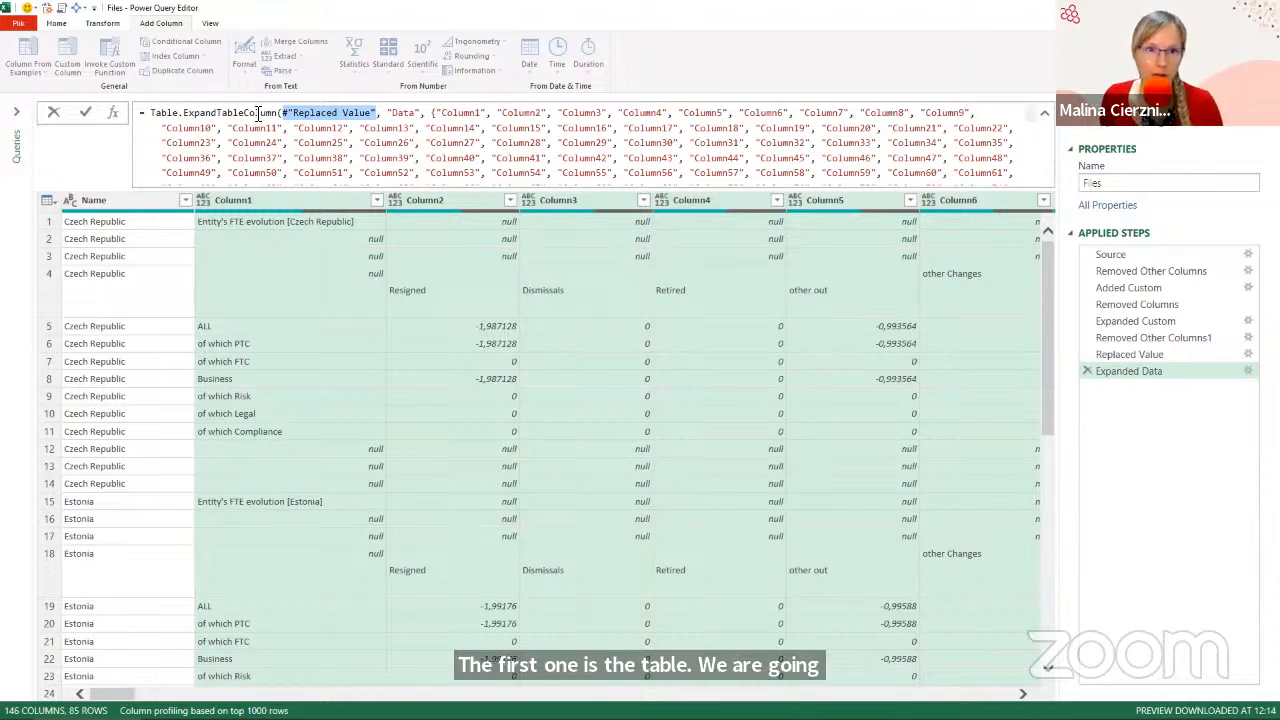
mouse_move(301, 113)
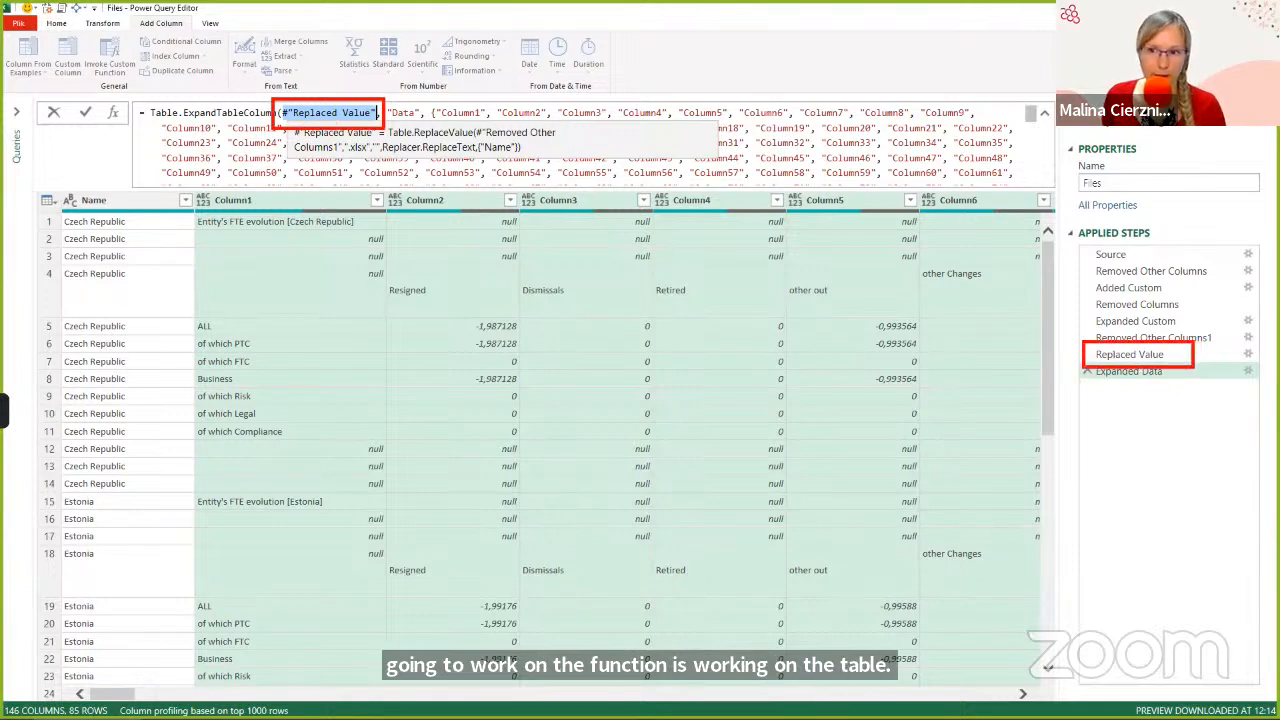
key(Escape)
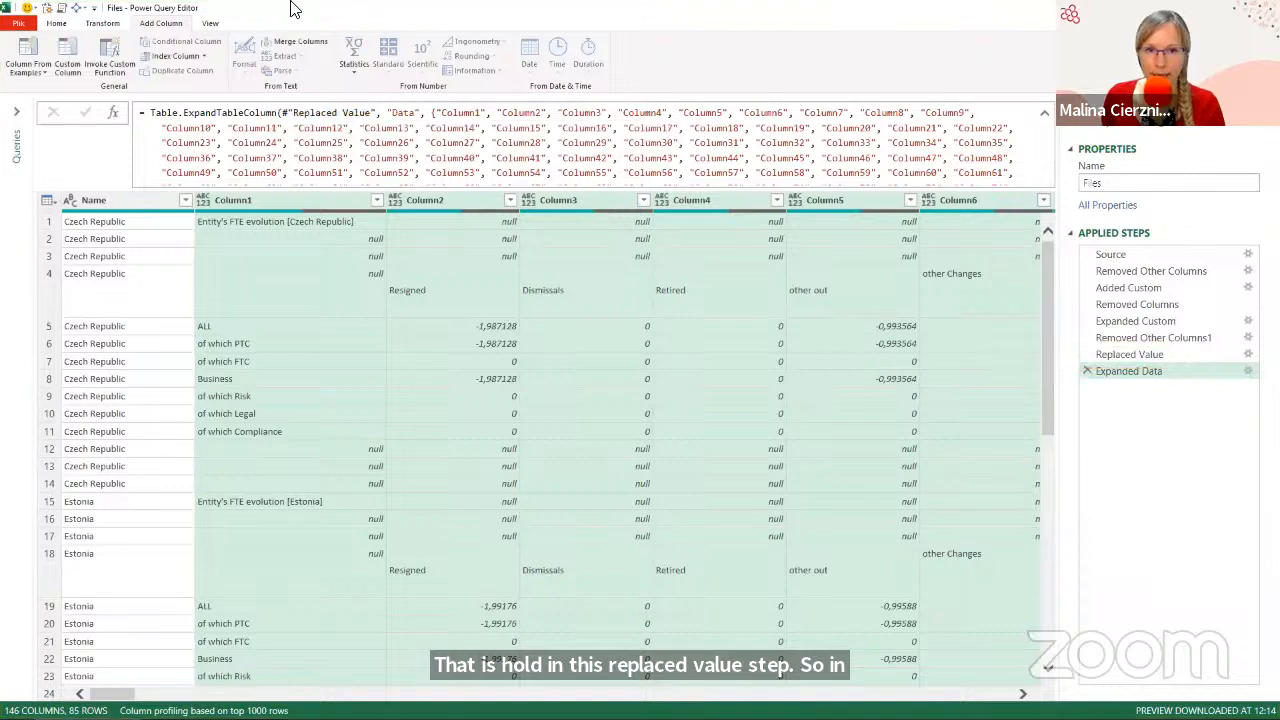
drag(421, 117, 384, 117)
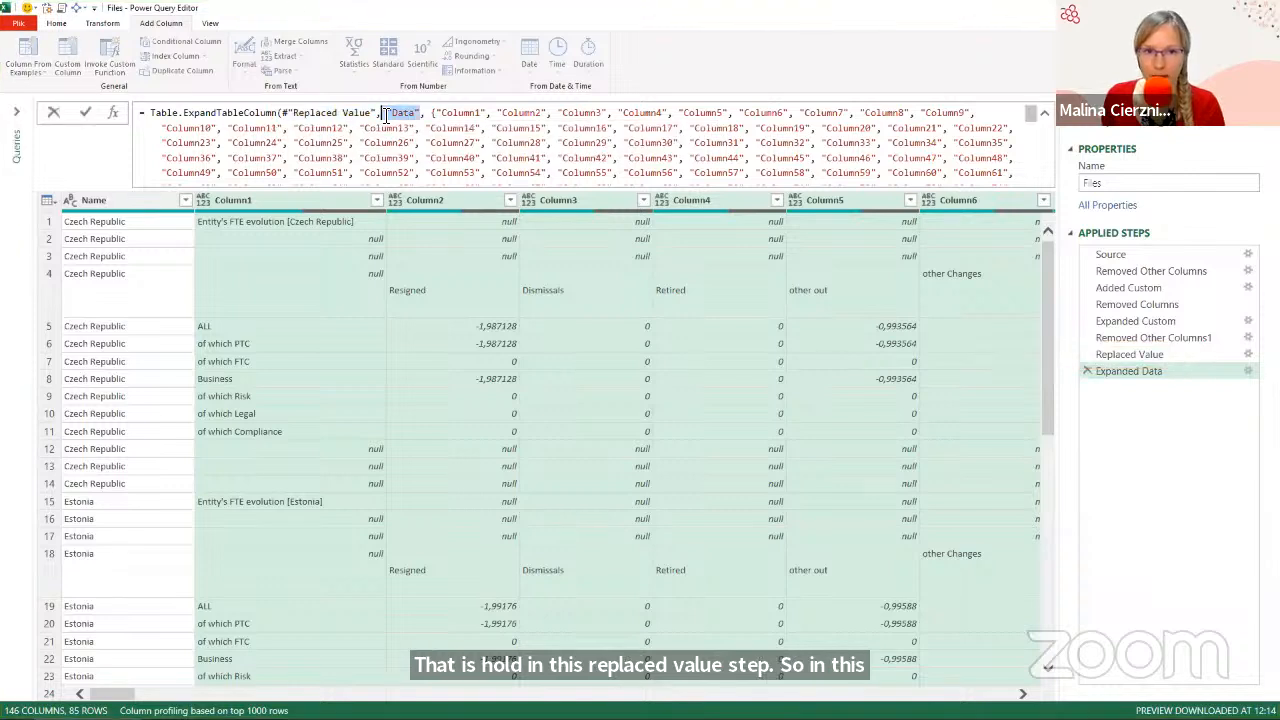
click(1114, 351)
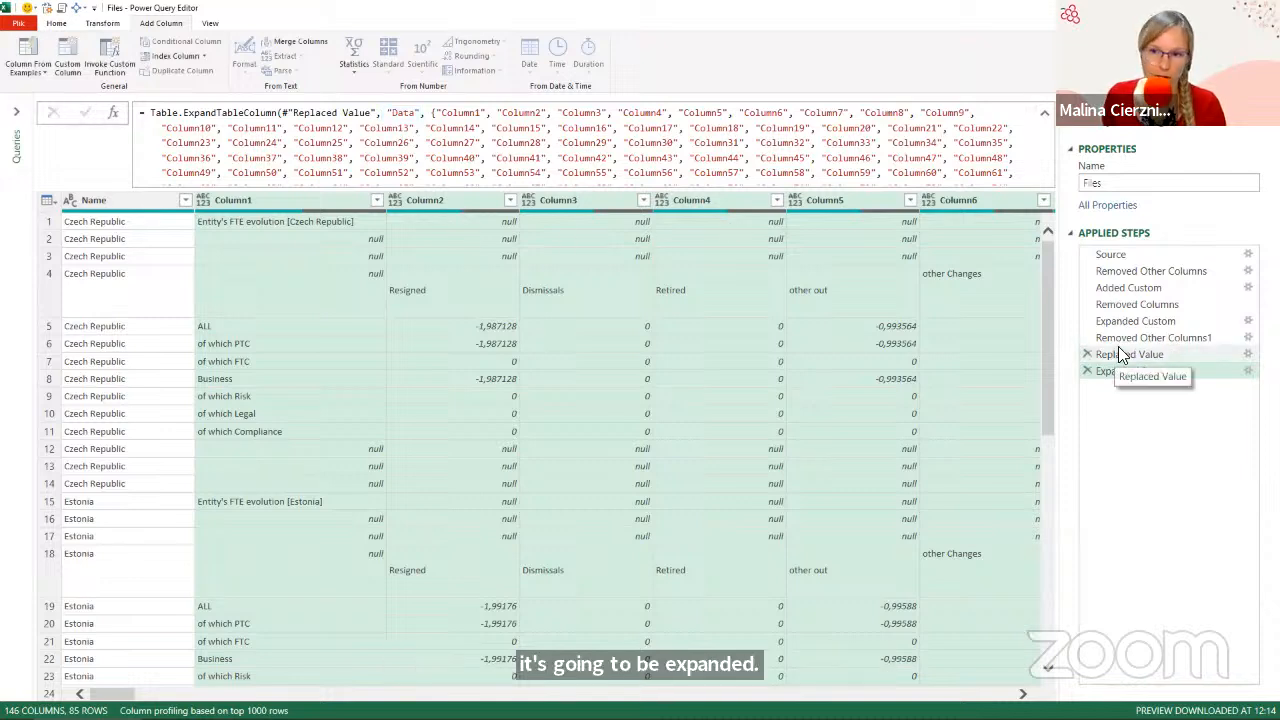
click(1124, 356)
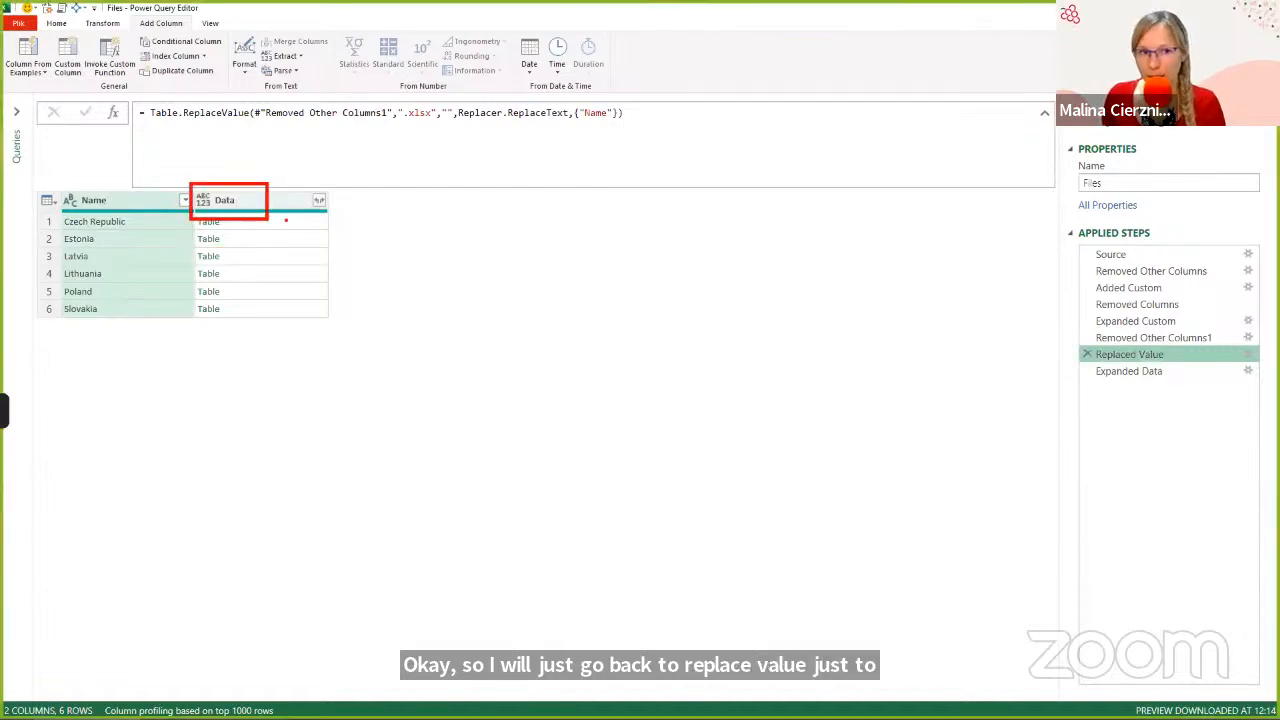
click(1116, 371)
Examine the third argument of the Expanded Data formula, the bracketed list of column names starting with Column1.
click(436, 113)
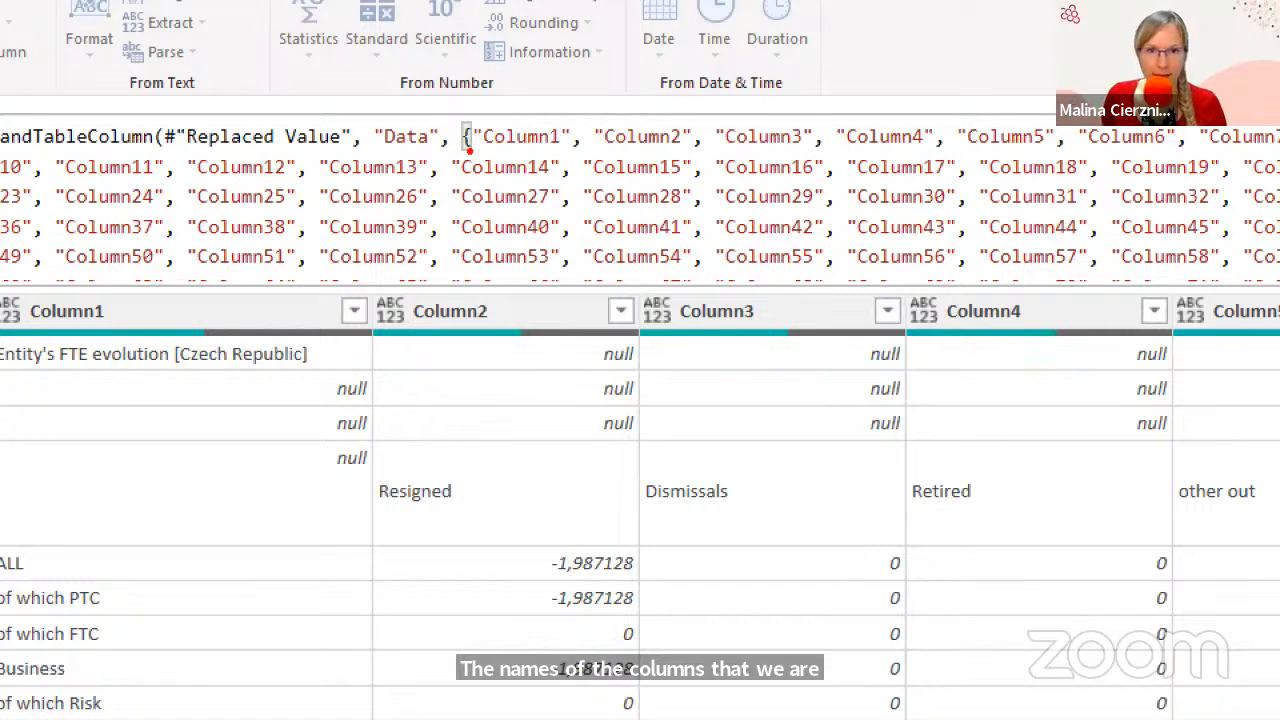
drag(464, 150, 345, 325)
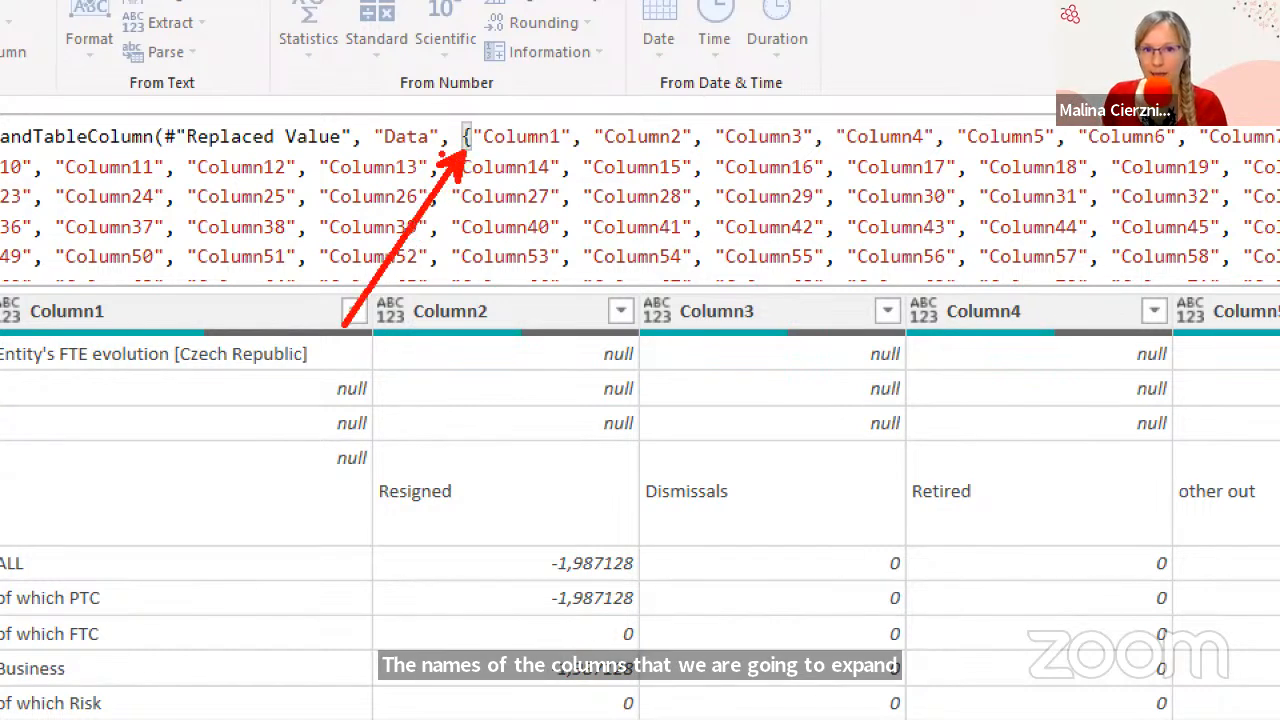
drag(530, 117, 560, 47)
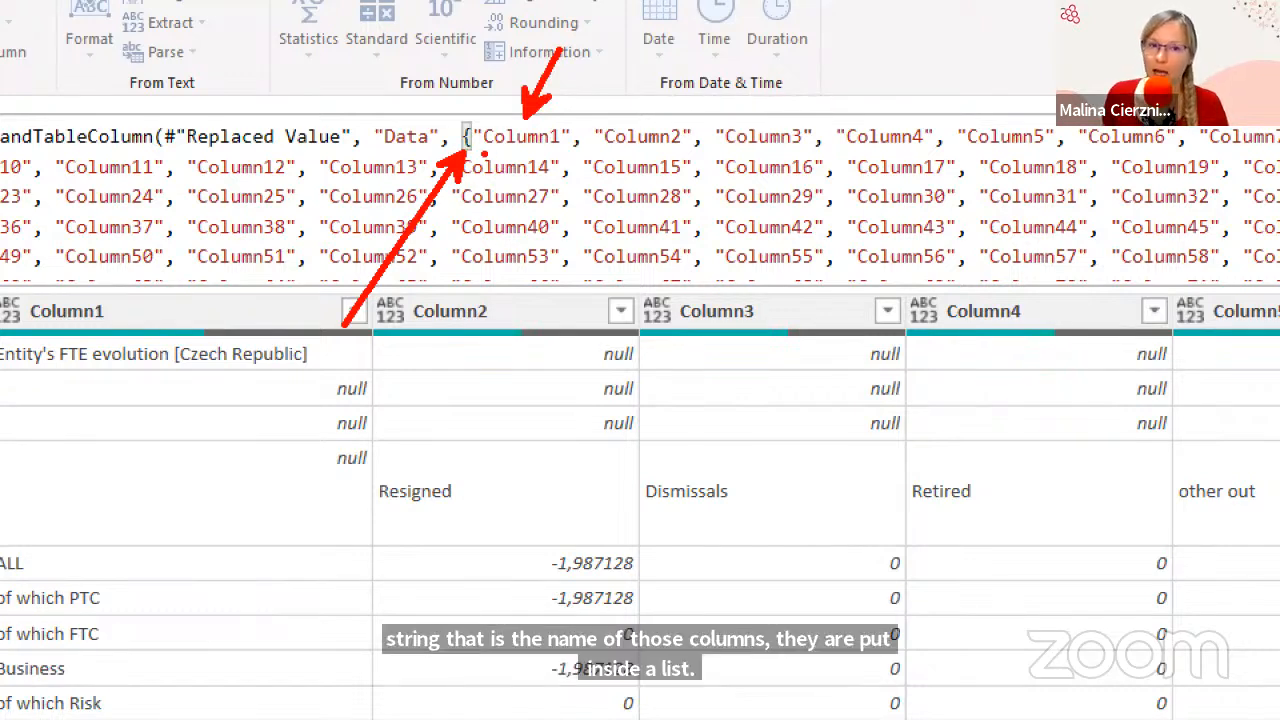
mouse_move(733, 97)
mouse_down()
mouse_move(706, 108)
mouse_move(688, 176)
mouse_move(700, 236)
mouse_move(726, 252)
mouse_up()
mouse_move(876, 92)
mouse_down()
mouse_move(886, 240)
mouse_move(860, 247)
mouse_up()
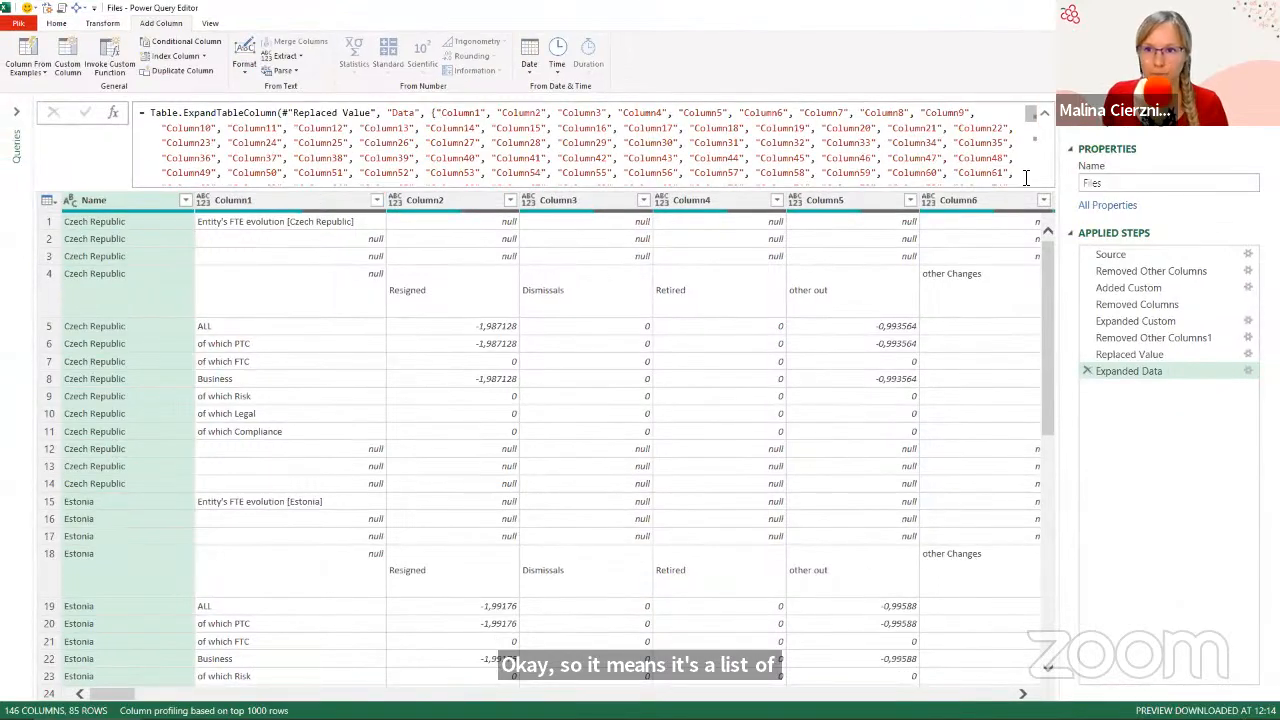
Examine where the first column name list ends and follow the second list, the fourth argument, to the end of the formula.
scroll(1031, 135, down, 2)
mouse_move(1031, 135)
mouse_down()
mouse_move(1031, 152)
mouse_move(1031, 138)
mouse_up()
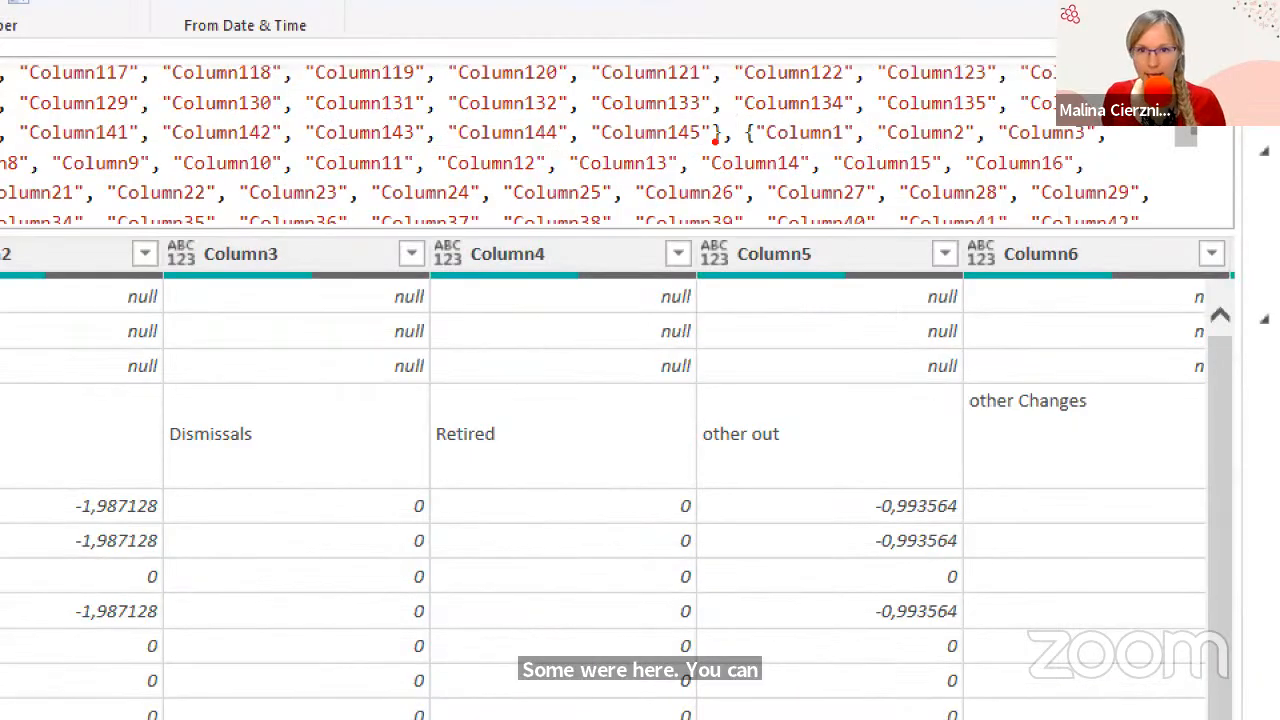
drag(715, 141, 643, 336)
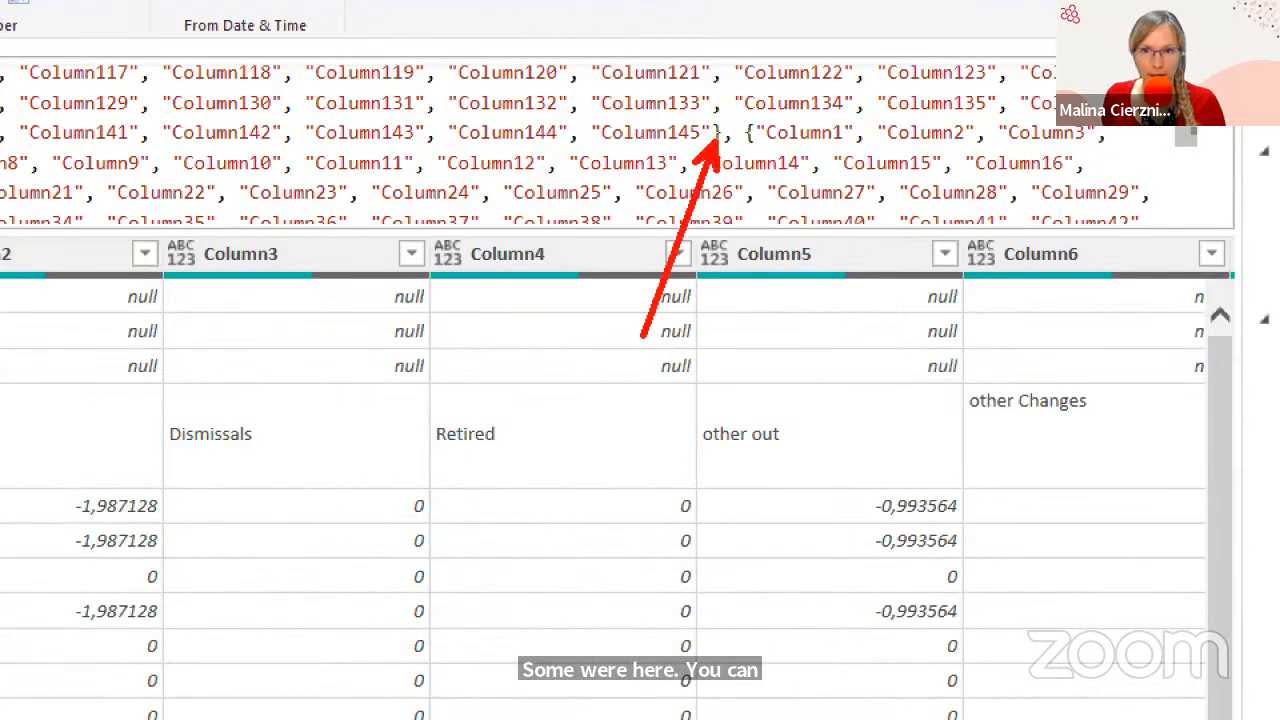
mouse_move(751, 140)
mouse_down()
mouse_move(763, 186)
mouse_move(752, 362)
mouse_up()
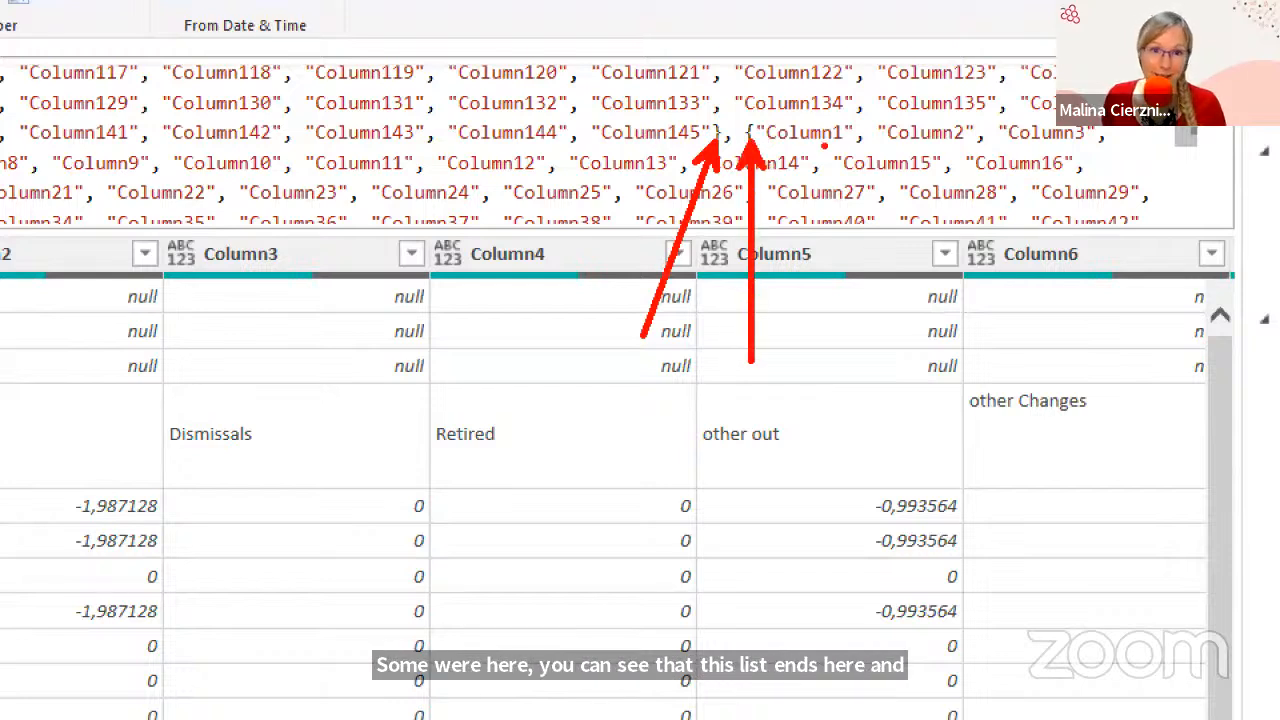
drag(537, 114, 575, 88)
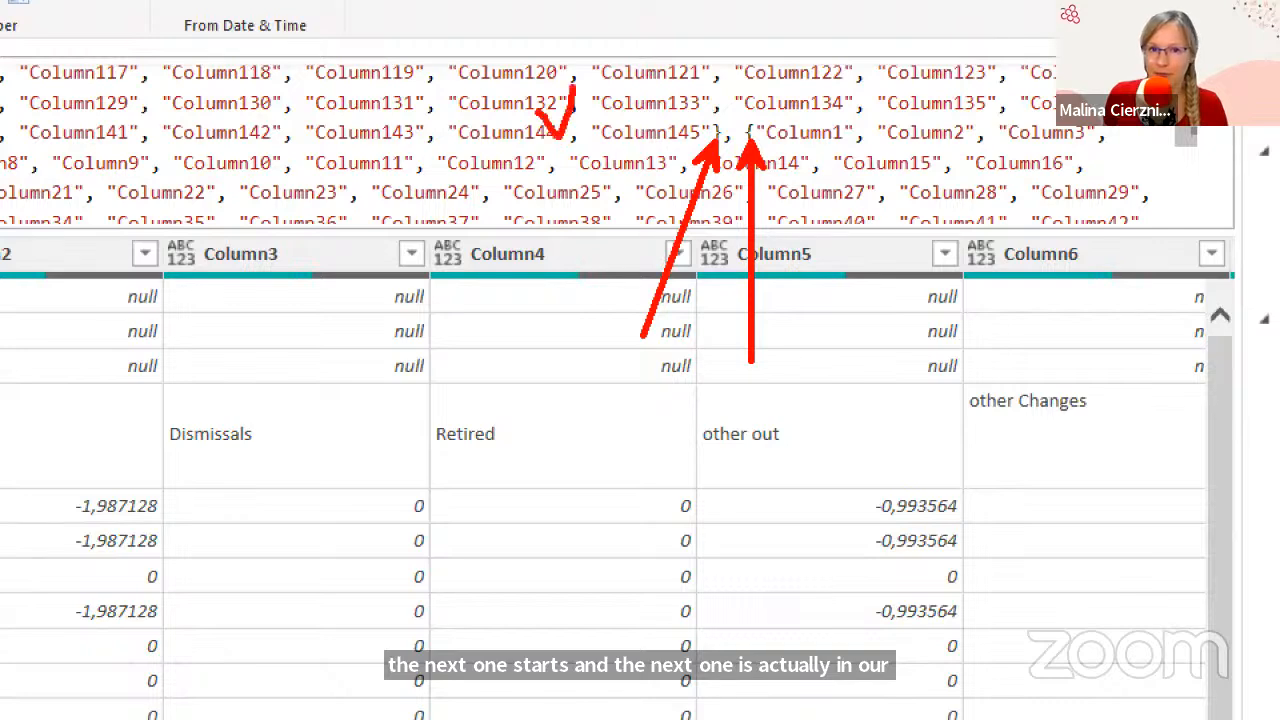
mouse_move(750, 112)
mouse_down()
mouse_move(916, 140)
mouse_move(1100, 146)
mouse_move(1113, 158)
mouse_up()
key(Escape)
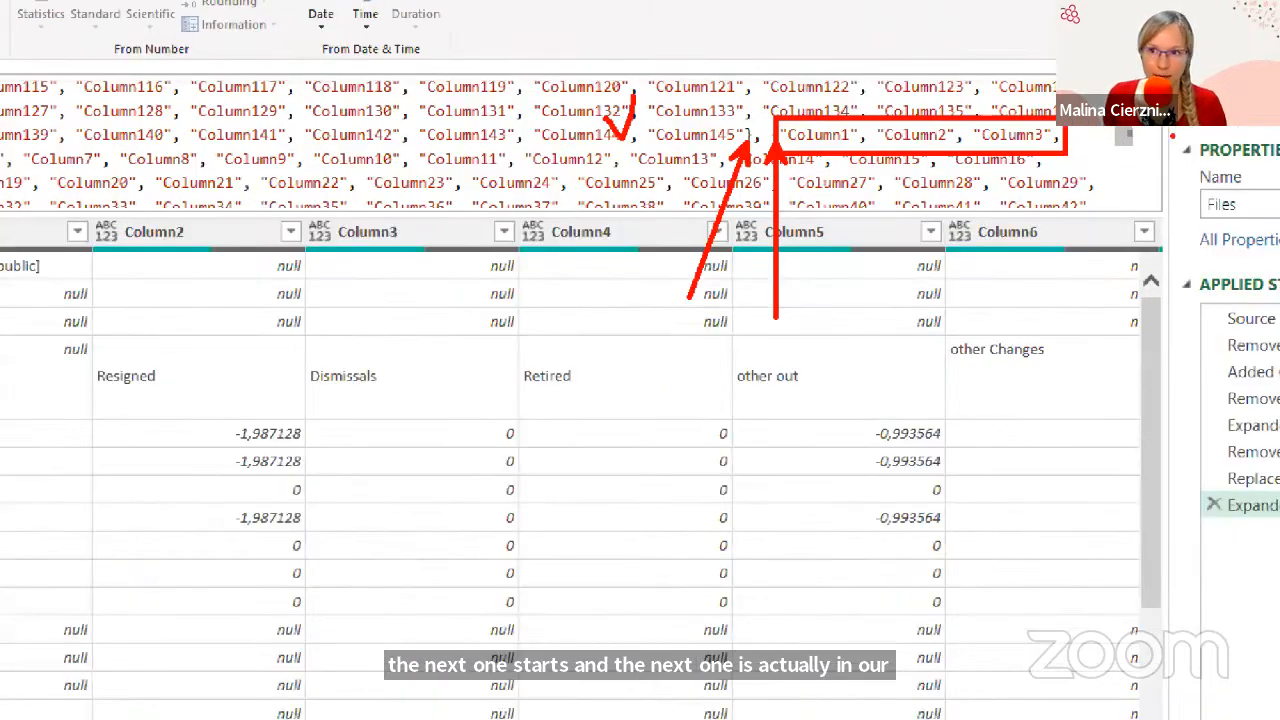
drag(1029, 144, 1032, 187)
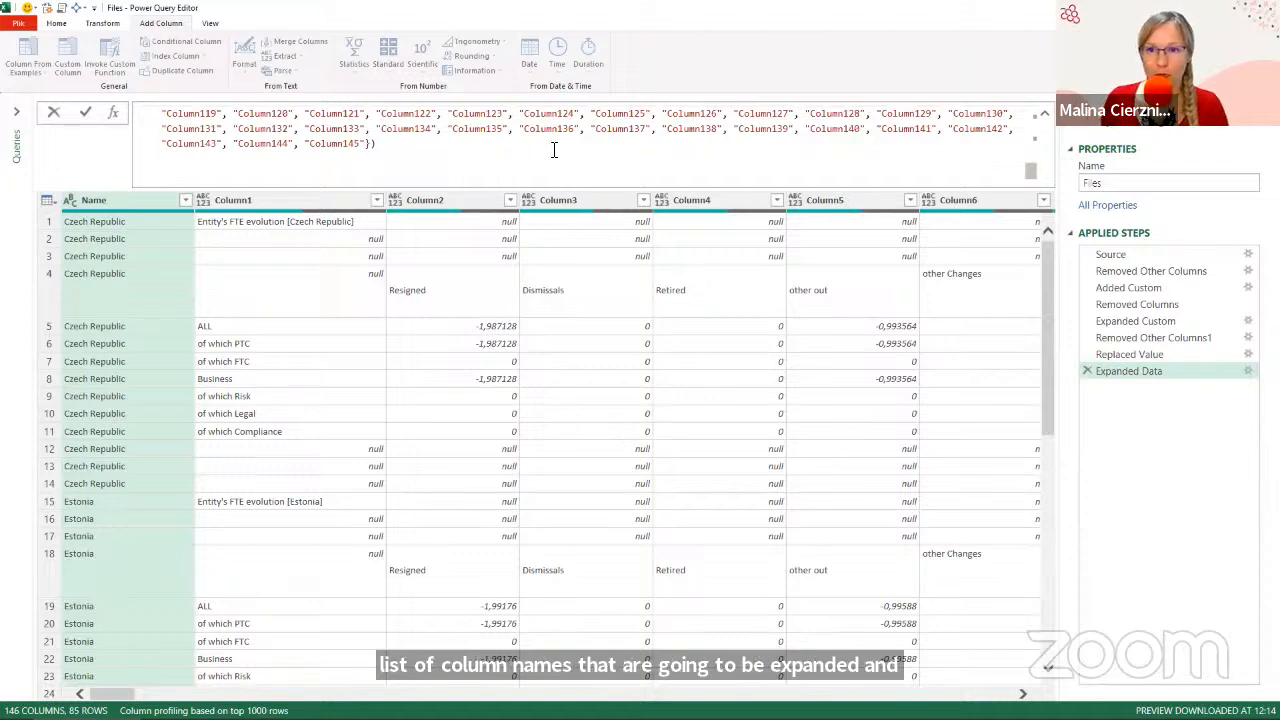
drag(1031, 174, 1031, 112)
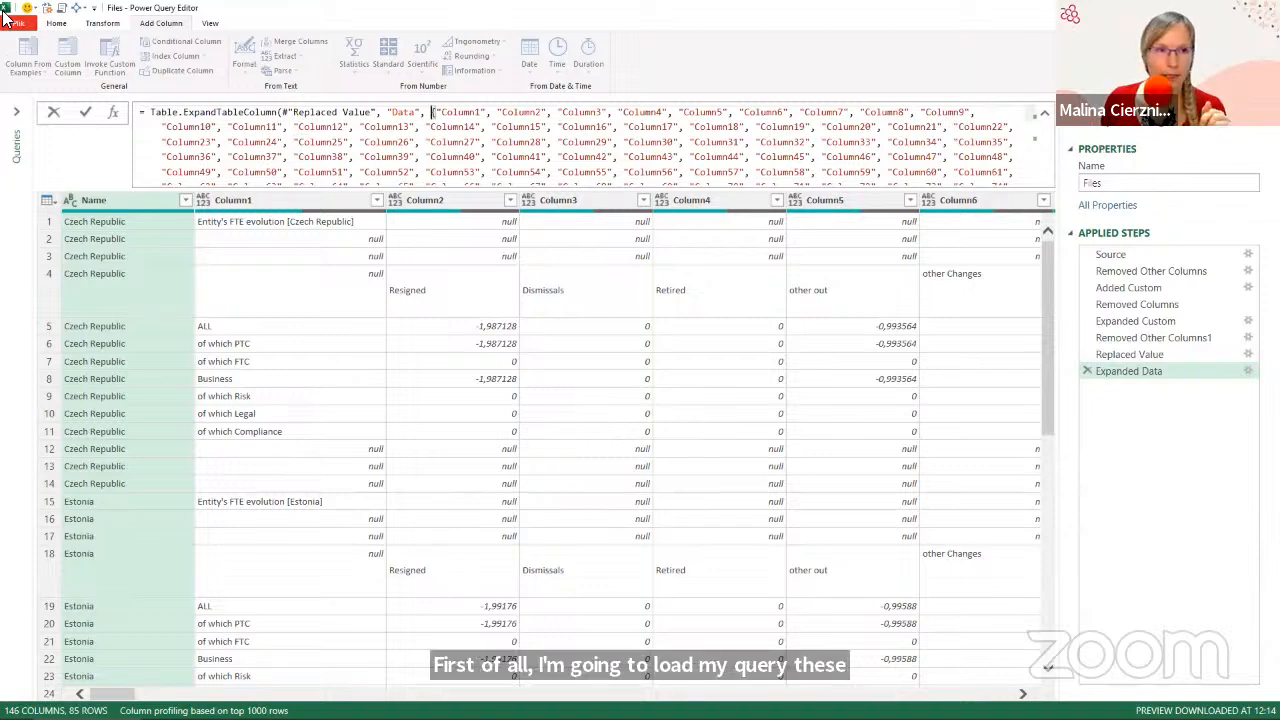
Load the query as a PivotTable Report into the existing worksheet at cell G10 and look through its field list.
click(58, 24)
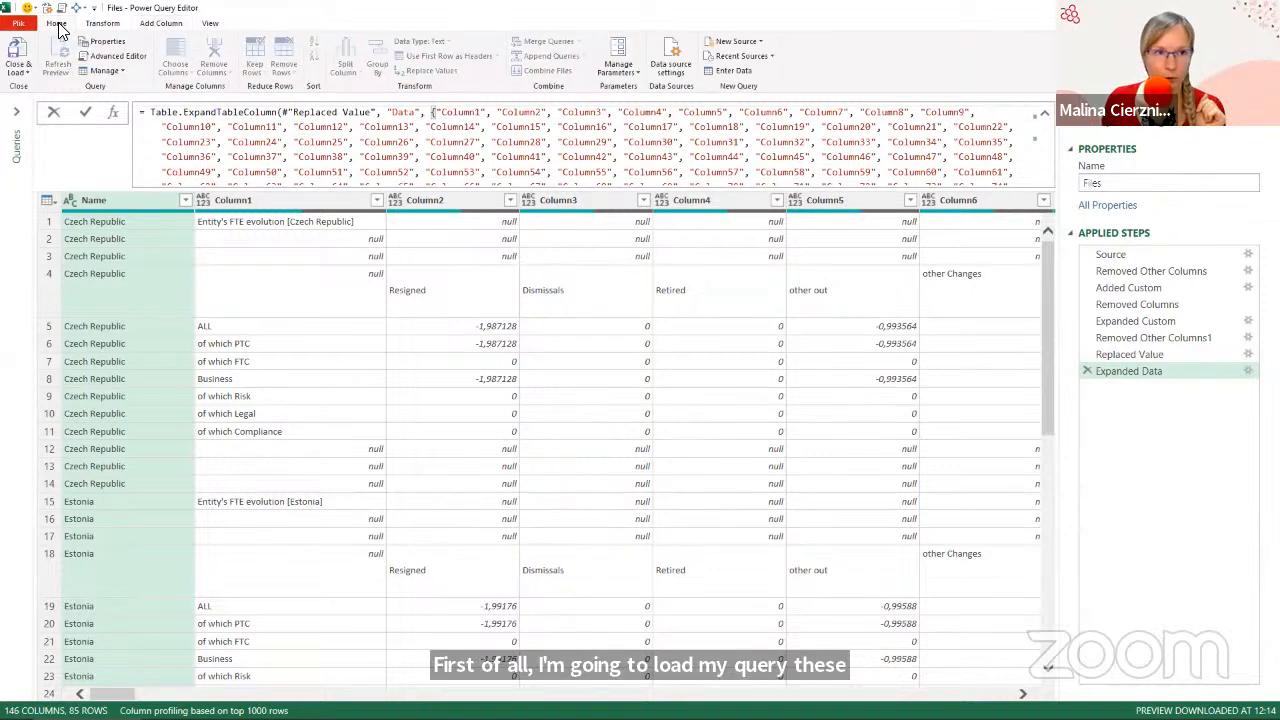
click(18, 70)
click(30, 103)
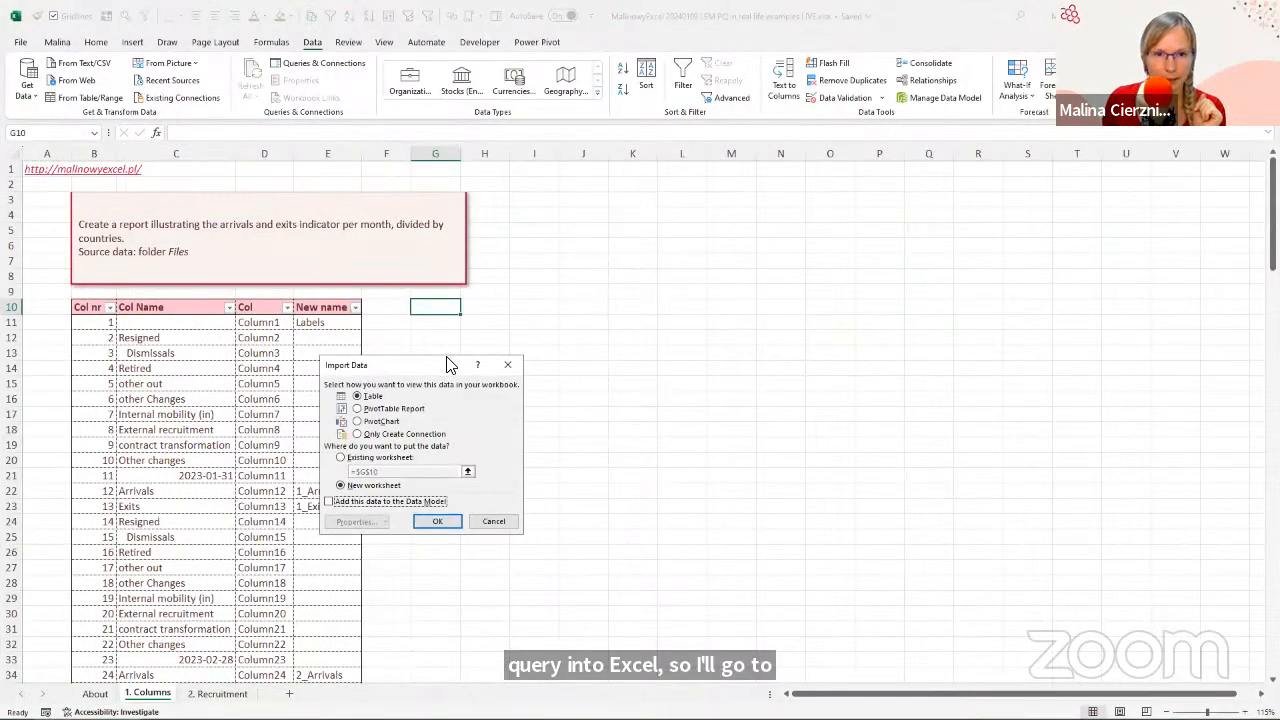
drag(447, 364, 599, 267)
click(538, 313)
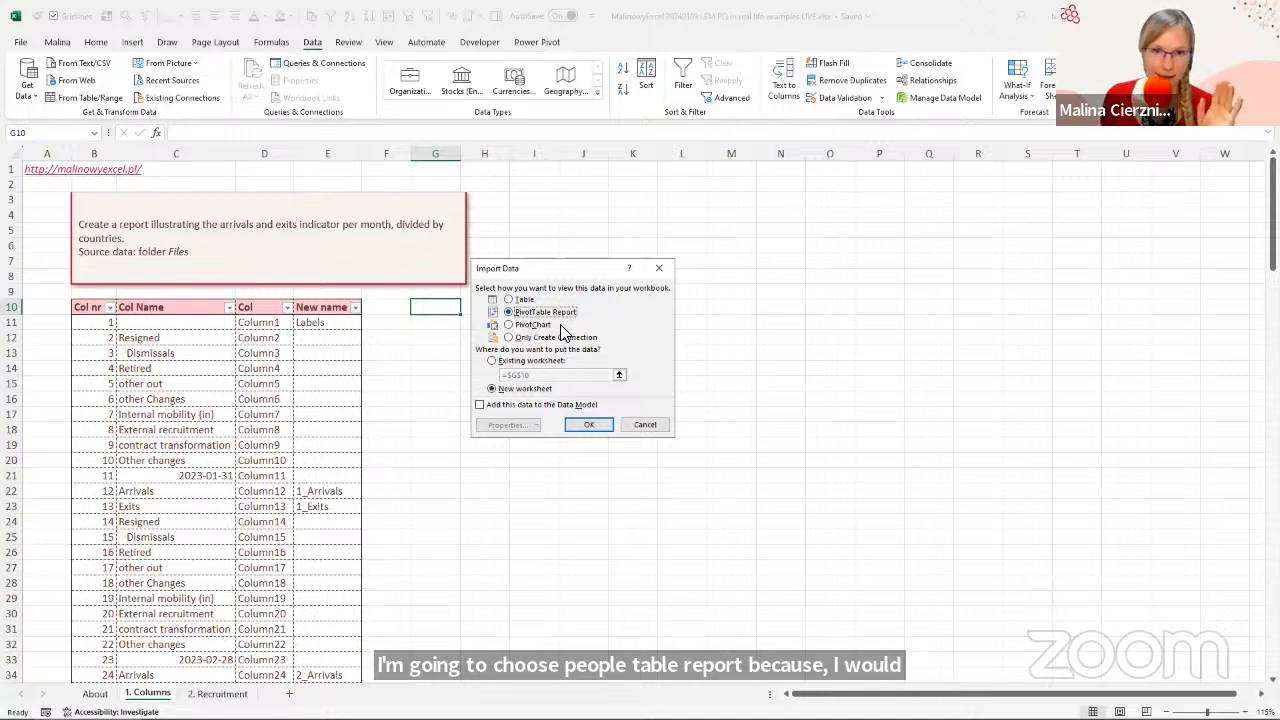
click(493, 362)
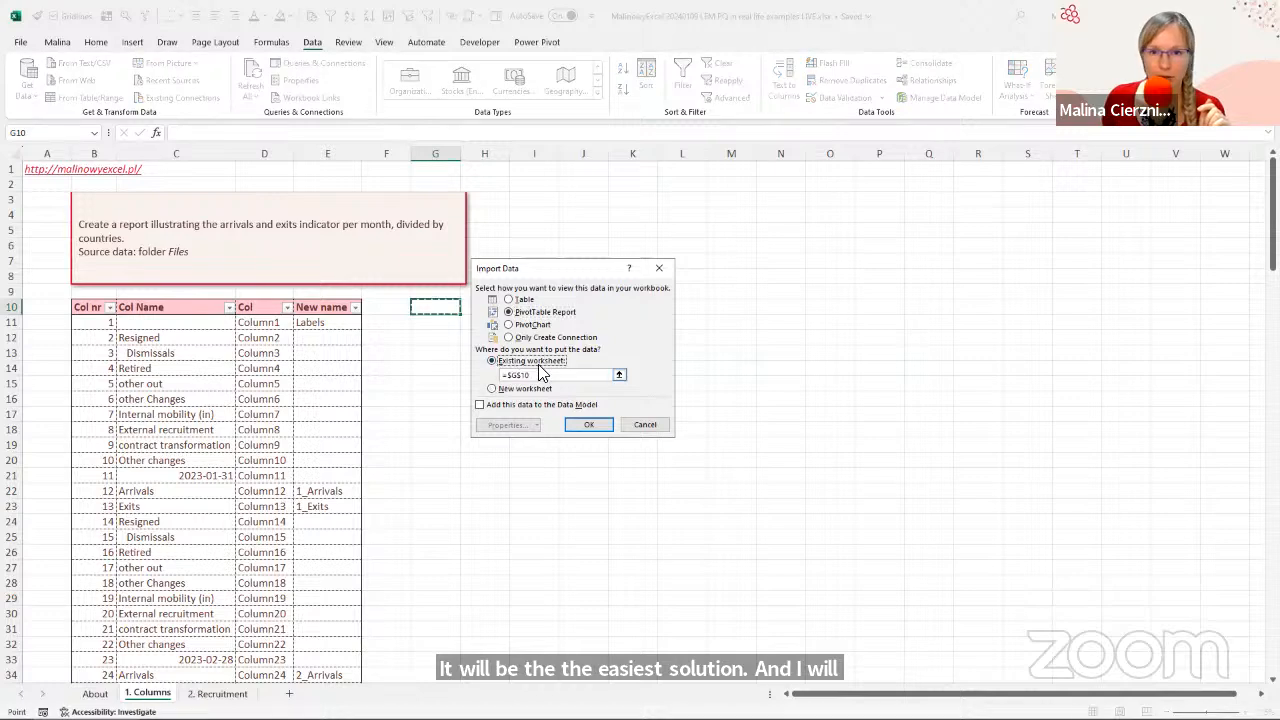
click(588, 425)
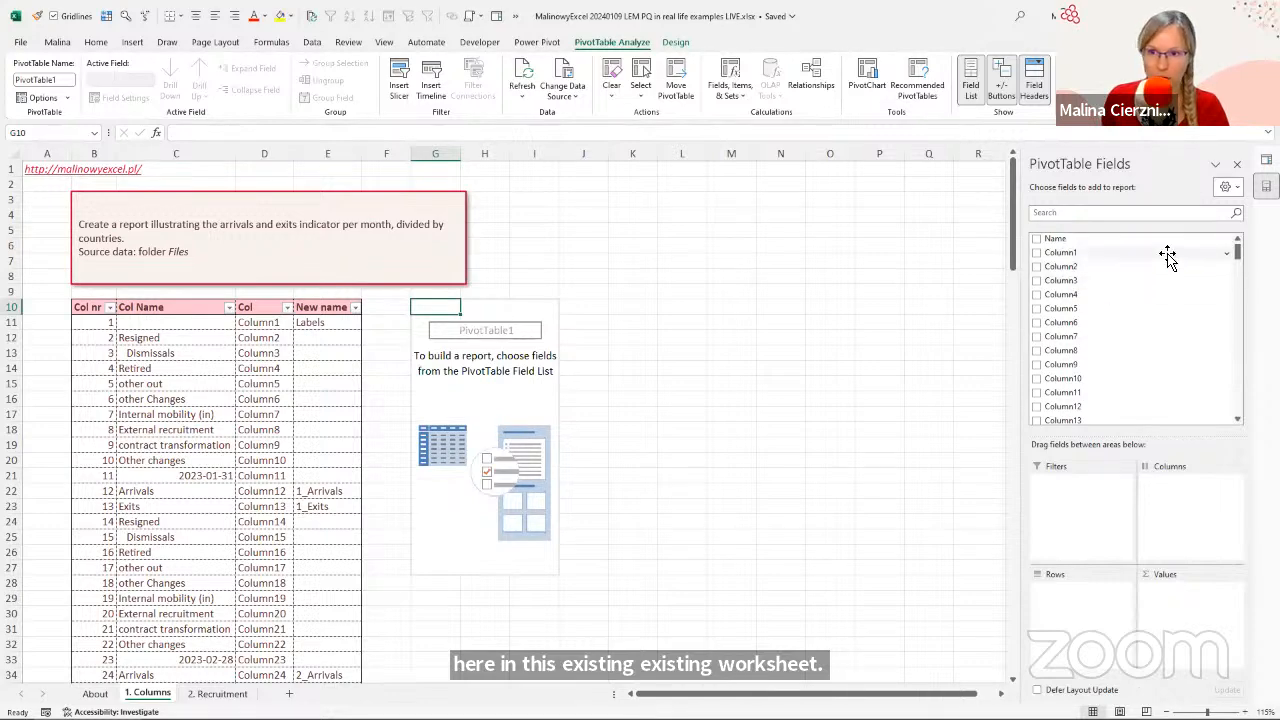
scroll(1240, 328, down, 9)
scroll(1240, 328, down, 20)
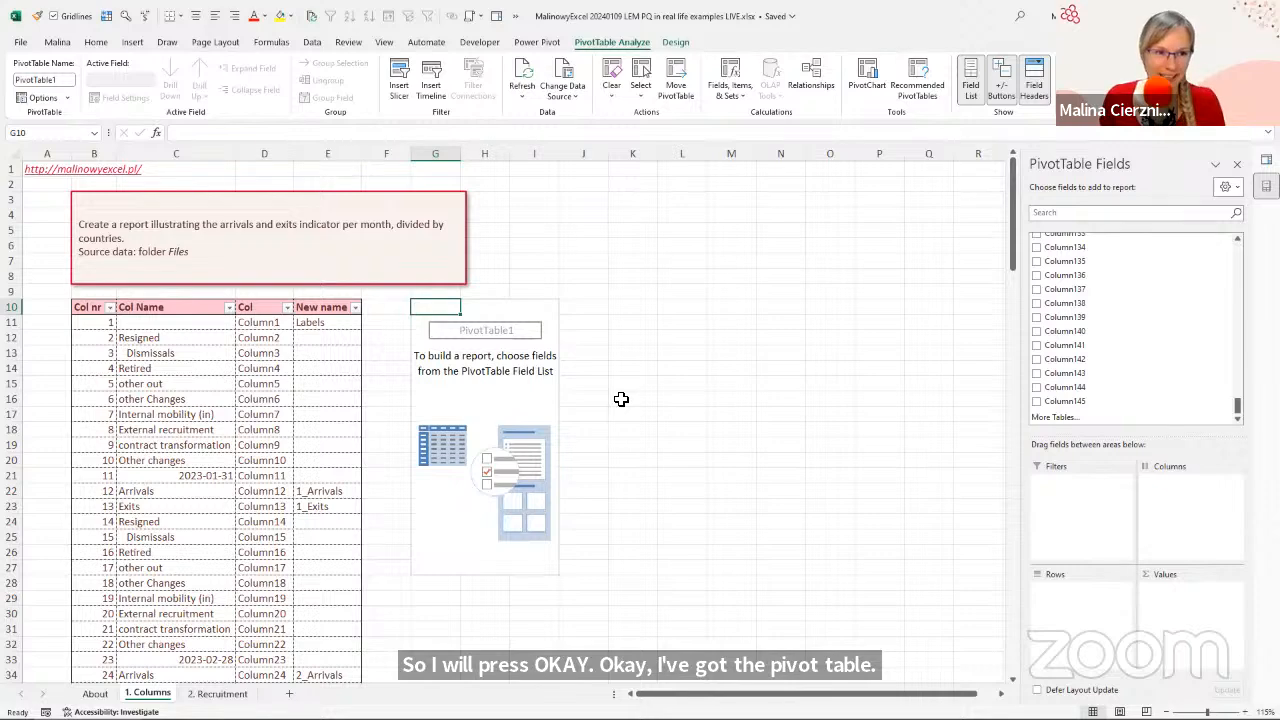
Examine the column mapping table beside the empty PivotTable, particularly the source file headers listed under Col Name.
click(148, 336)
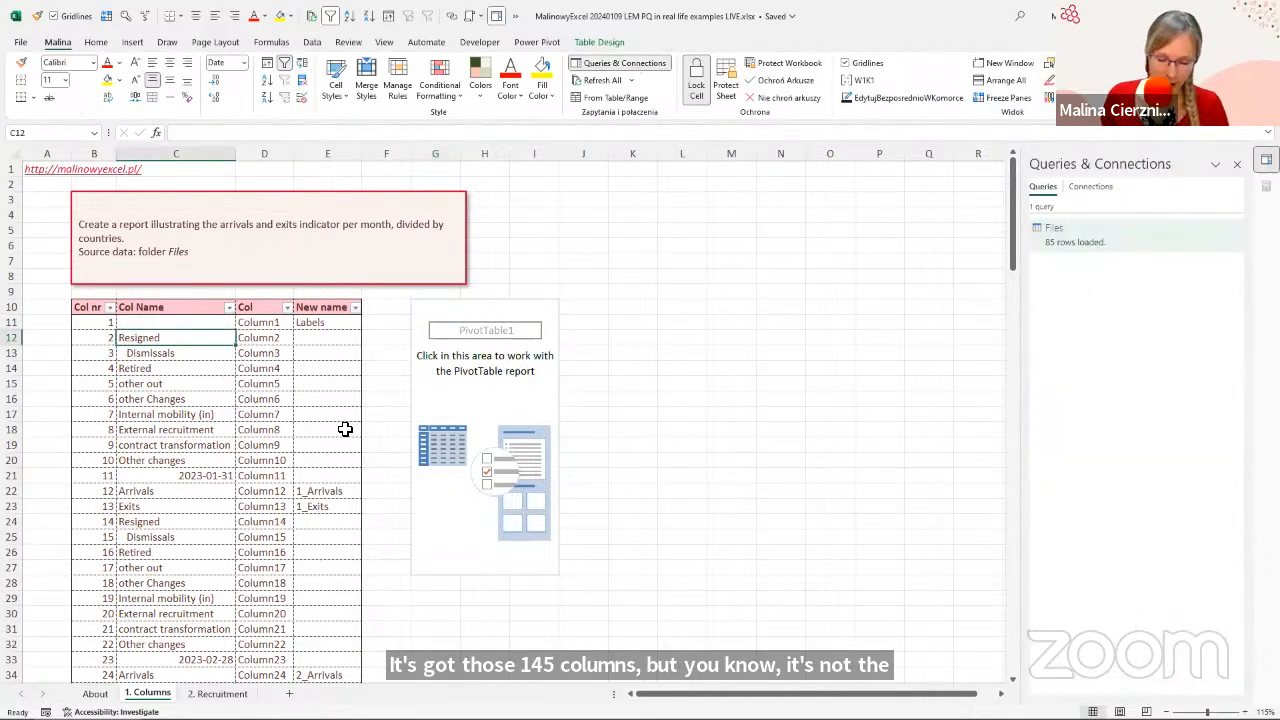
key(ctrl+2)
mouse_move(36, 288)
mouse_down()
mouse_move(191, 309)
mouse_move(400, 664)
mouse_move(394, 690)
mouse_up()
drag(314, 372, 605, 233)
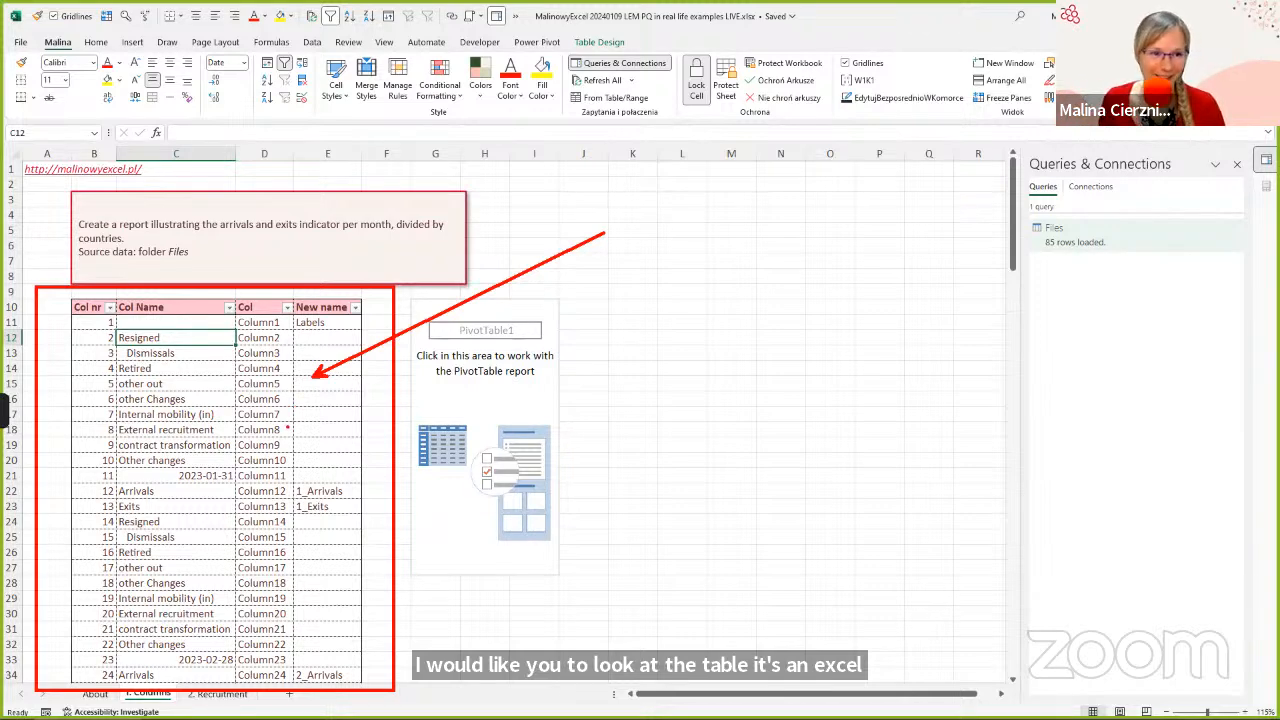
mouse_move(140, 322)
mouse_down()
mouse_move(176, 420)
mouse_move(200, 558)
mouse_up()
click(159, 327)
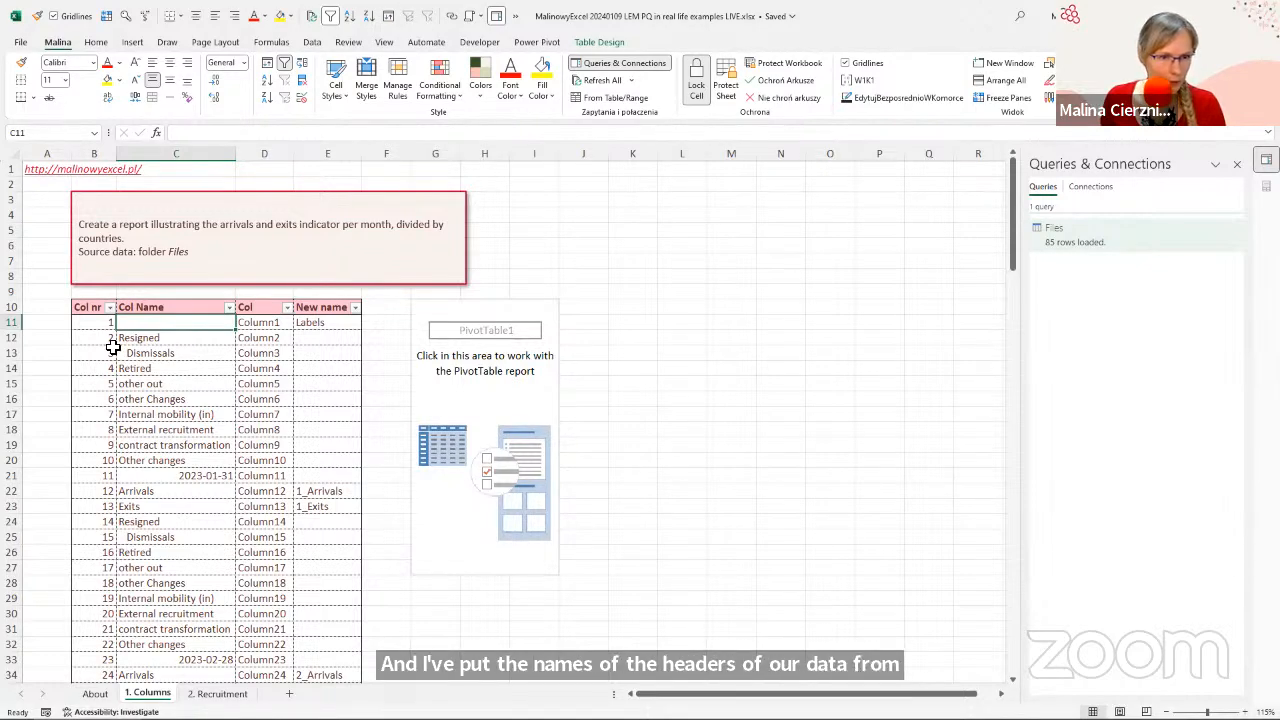
drag(128, 320, 145, 632)
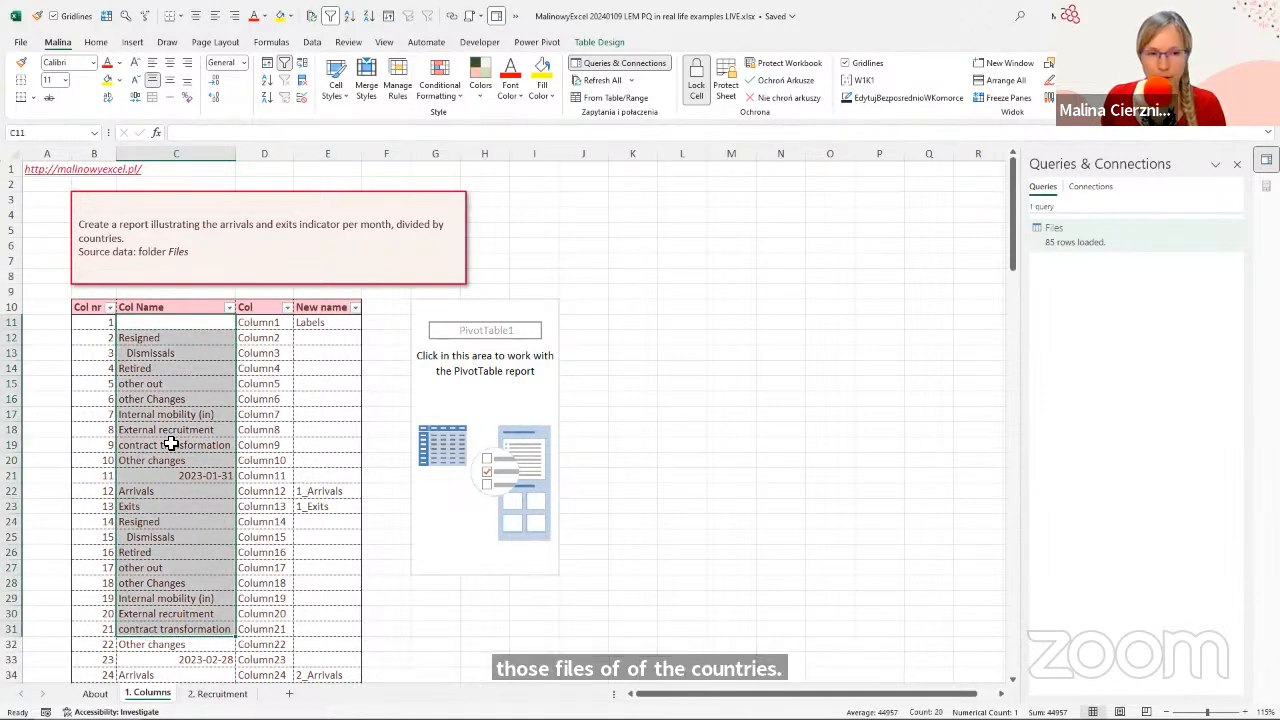
Inspect the formula in cell D11 of the Col column and the Col nr cell it references, leaving it unedited.
double_click(255, 325)
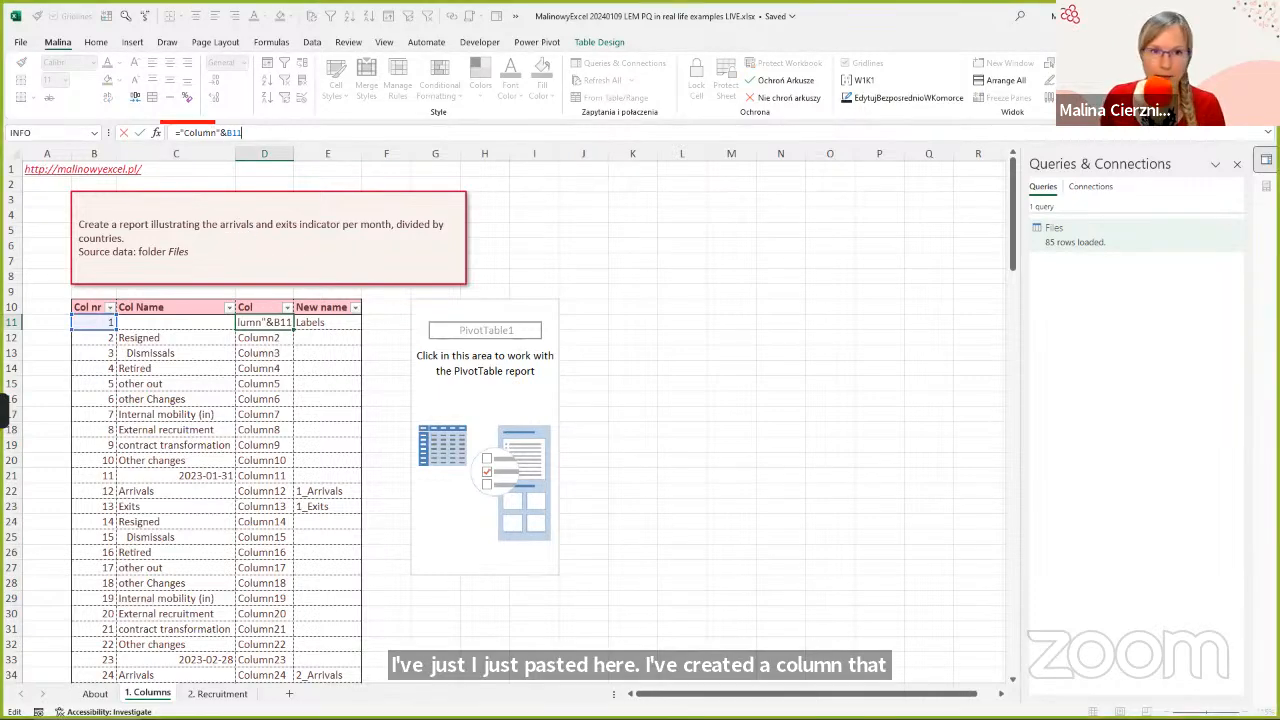
mouse_move(213, 122)
mouse_down()
mouse_move(244, 146)
mouse_move(284, 151)
mouse_up()
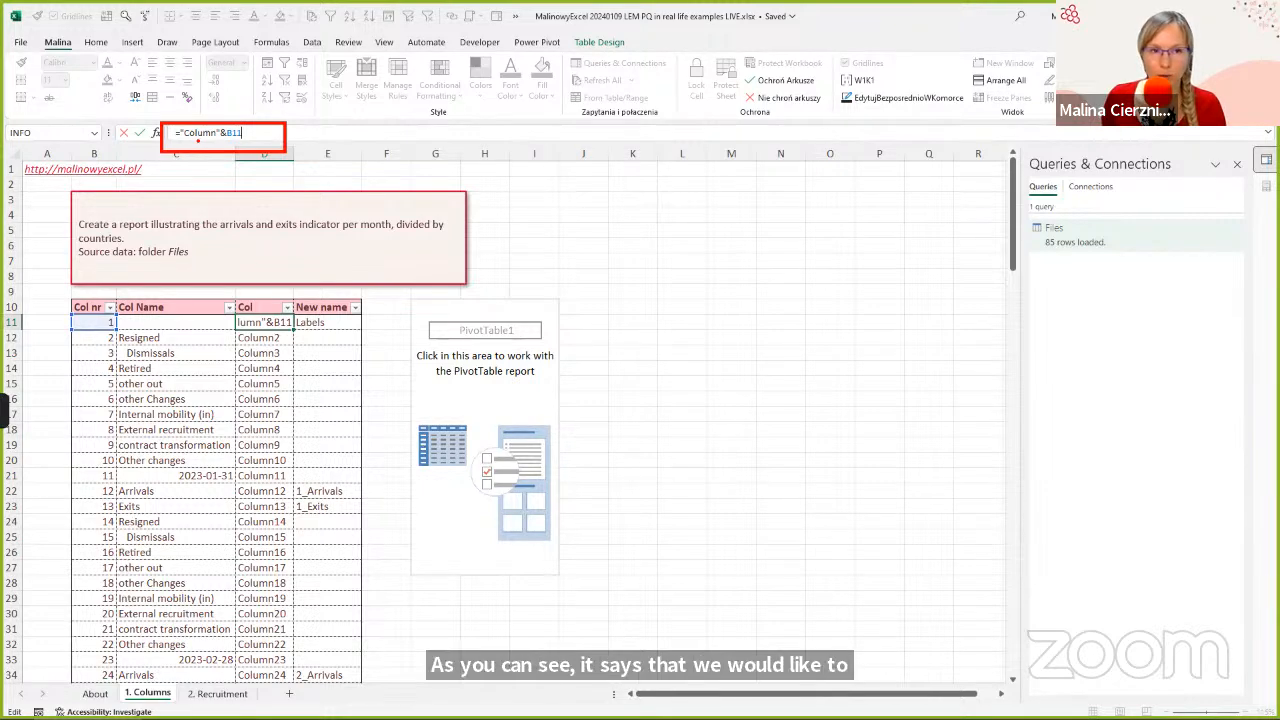
drag(198, 141, 158, 250)
drag(113, 333, 180, 510)
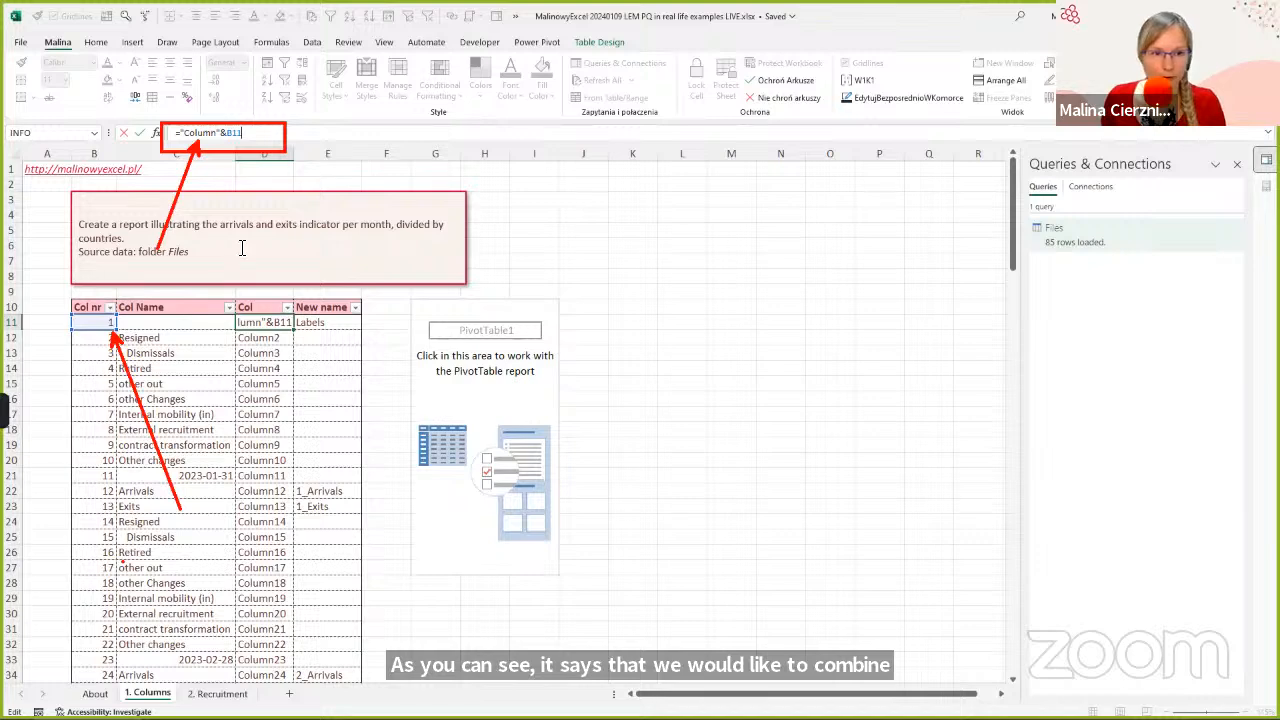
key(Escape)
key(Escape)
Follow the Col nr numbering to the table's last row, and check the generated names from the start of the Col column.
click(103, 459)
key(ctrl+Down)
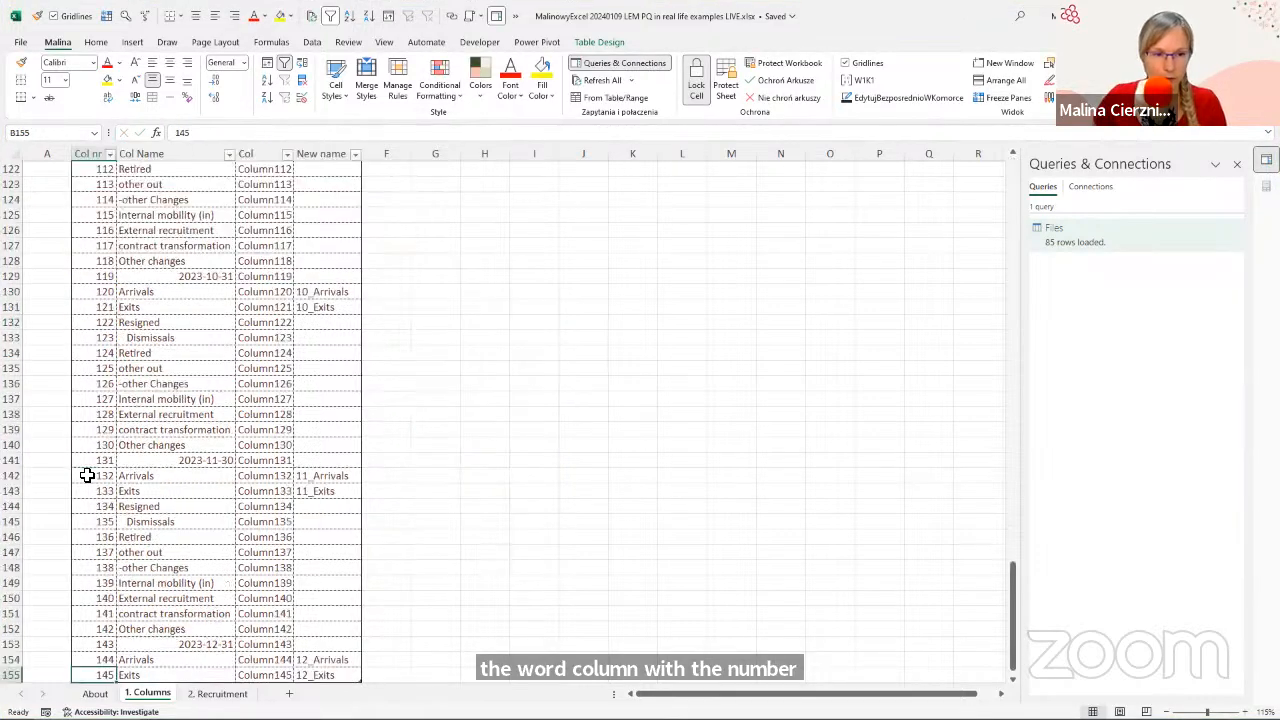
scroll(163, 597, down, 3)
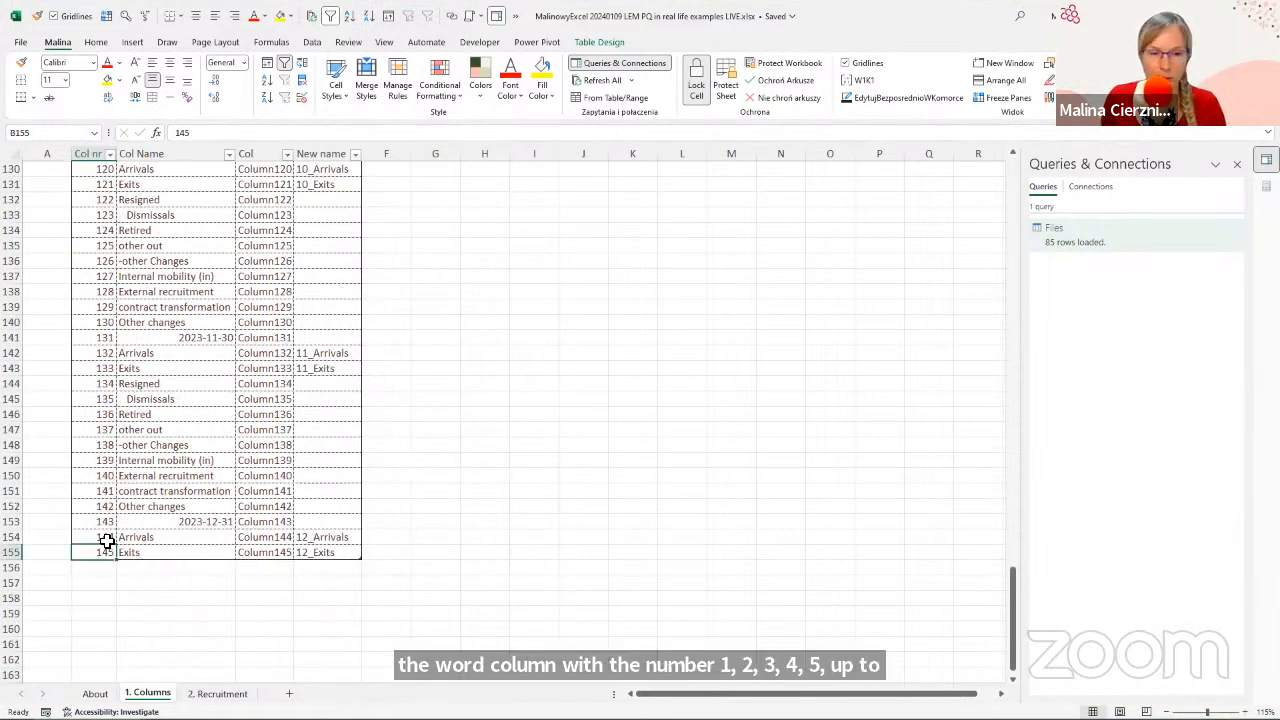
key(ctrl+Up)
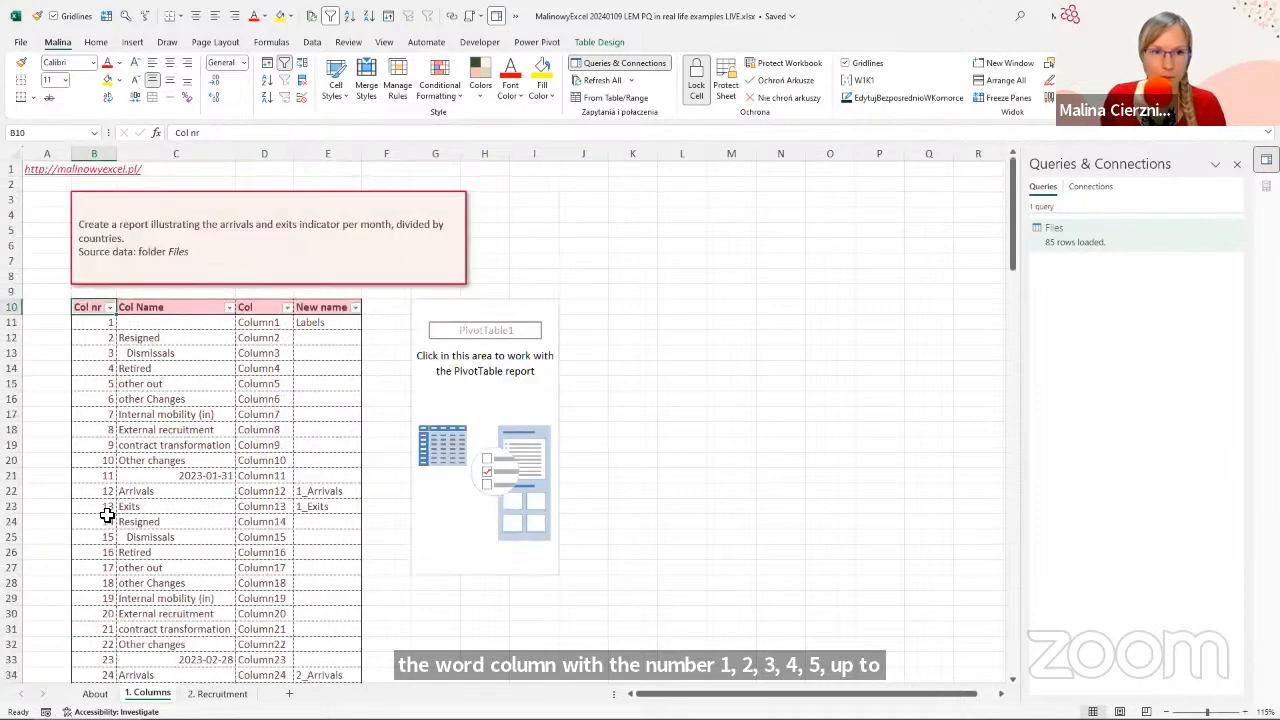
click(264, 325)
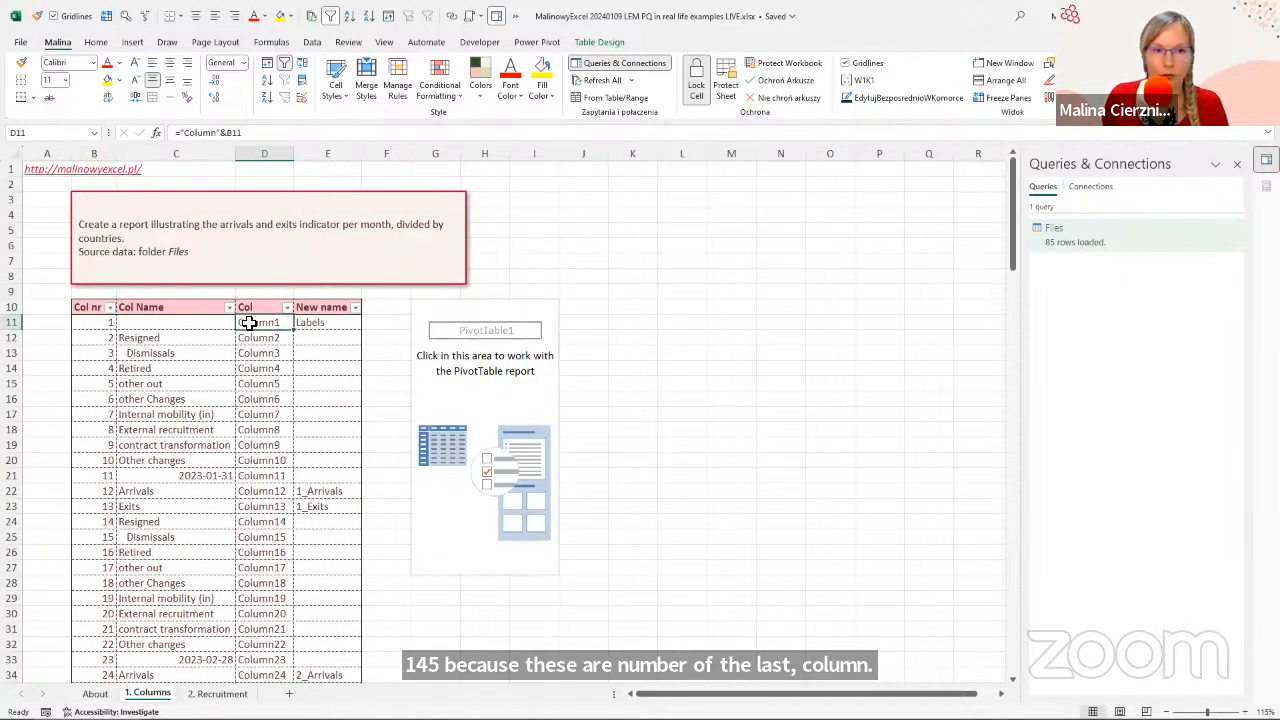
drag(270, 325, 266, 480)
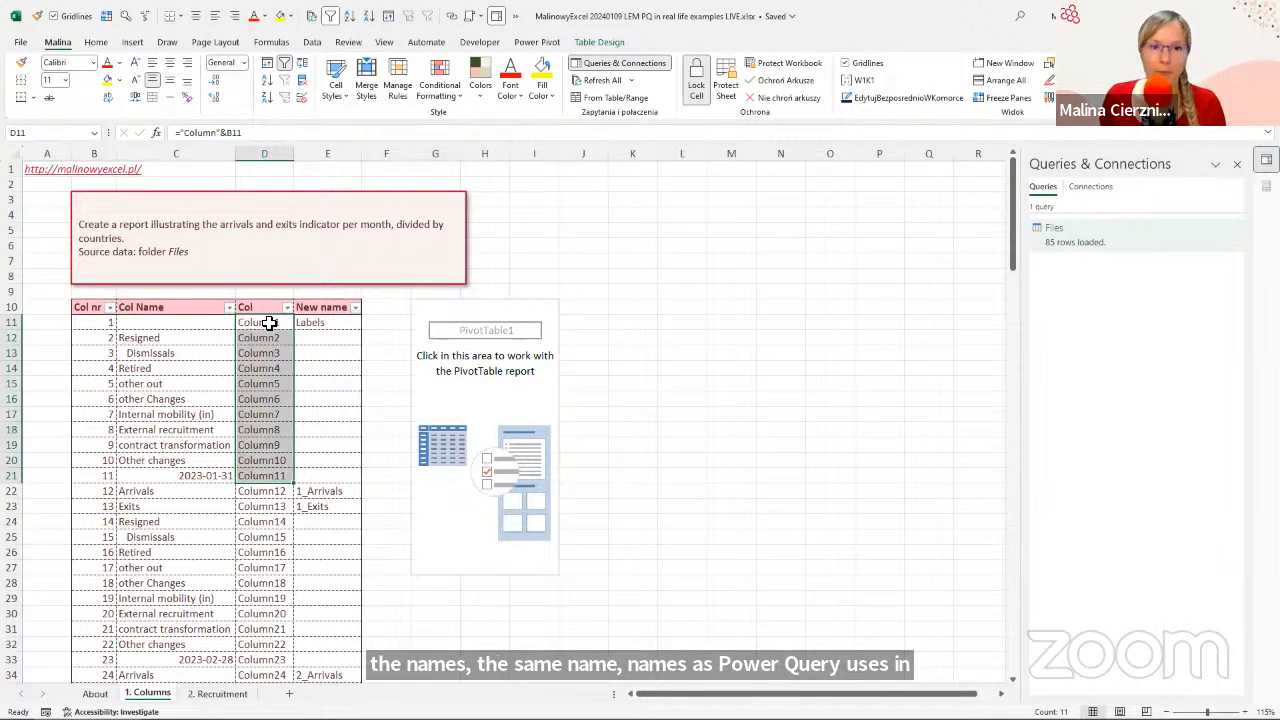
click(269, 323)
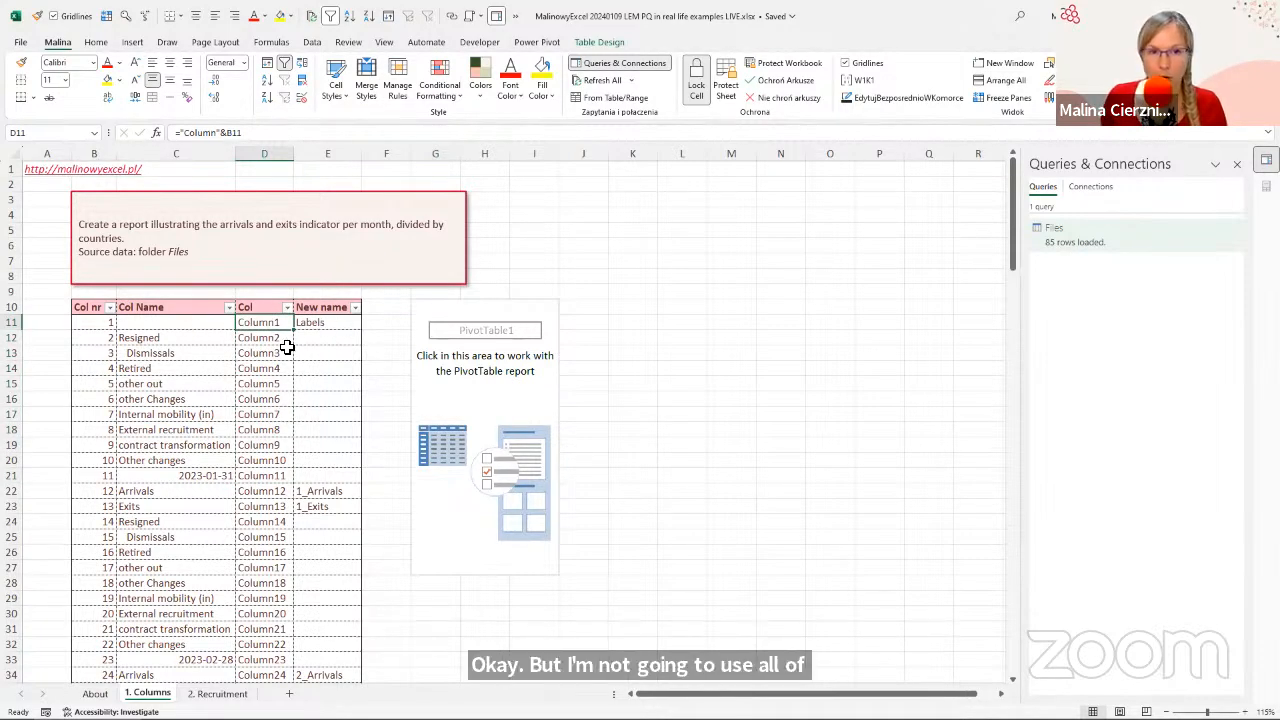
Compare the Labels, 1_Arrivals and 1_Exits entries under New name with their Col Name entries and the month date above.
click(181, 323)
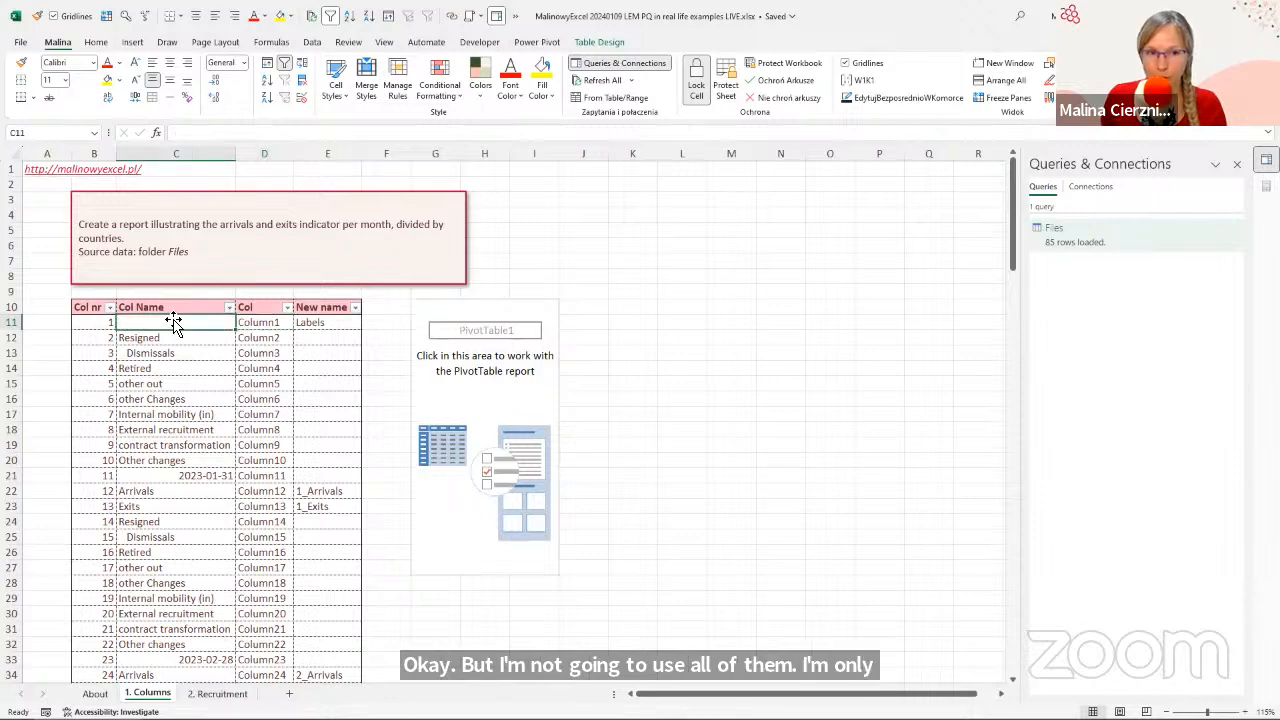
click(336, 331)
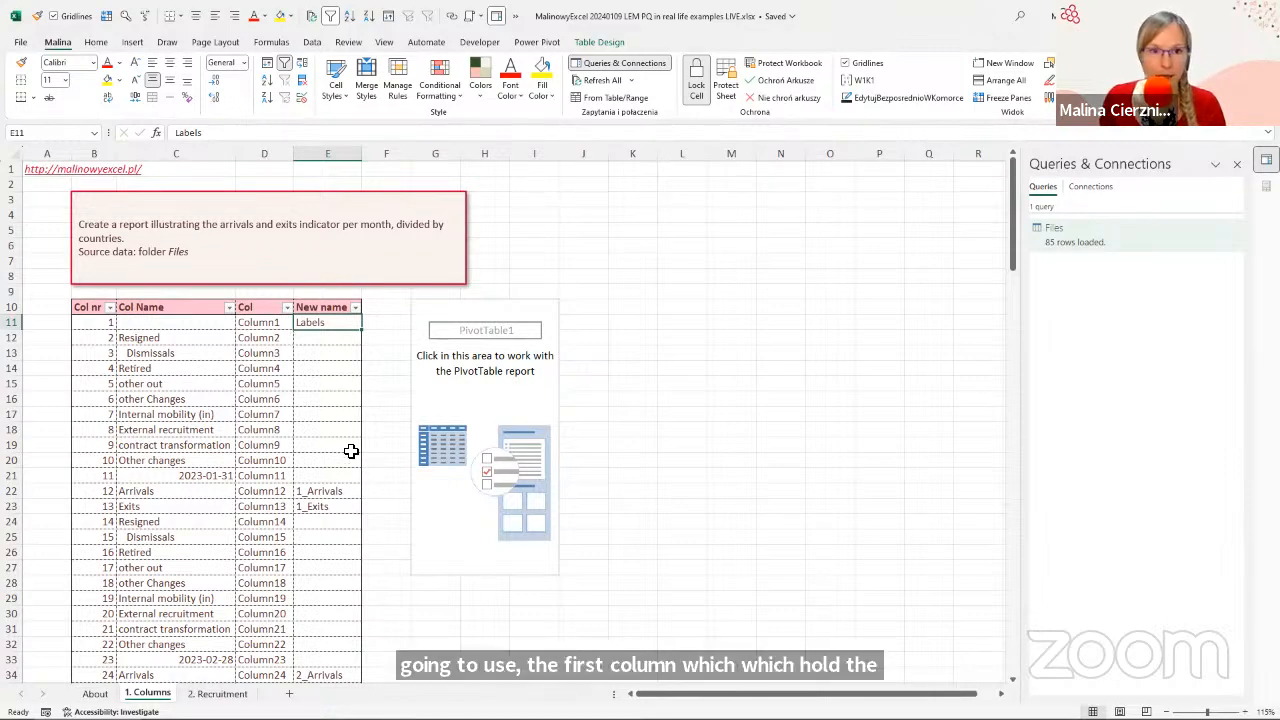
click(328, 492)
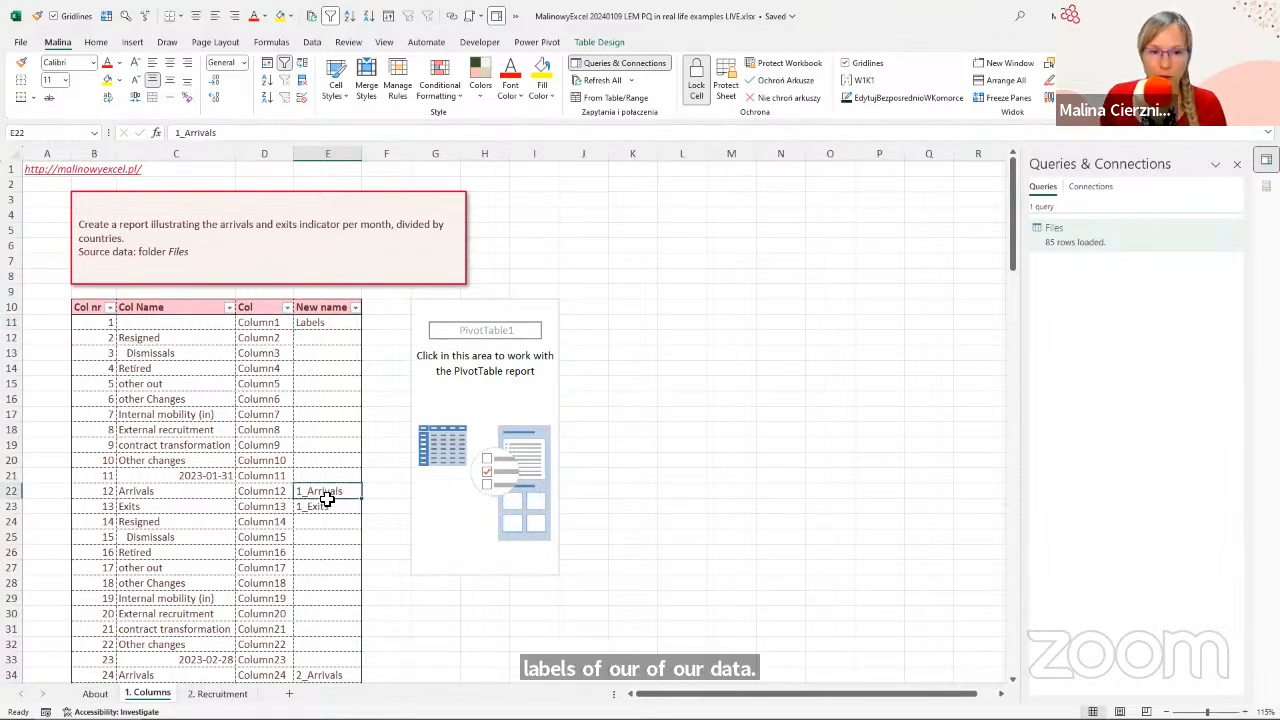
drag(328, 498, 329, 504)
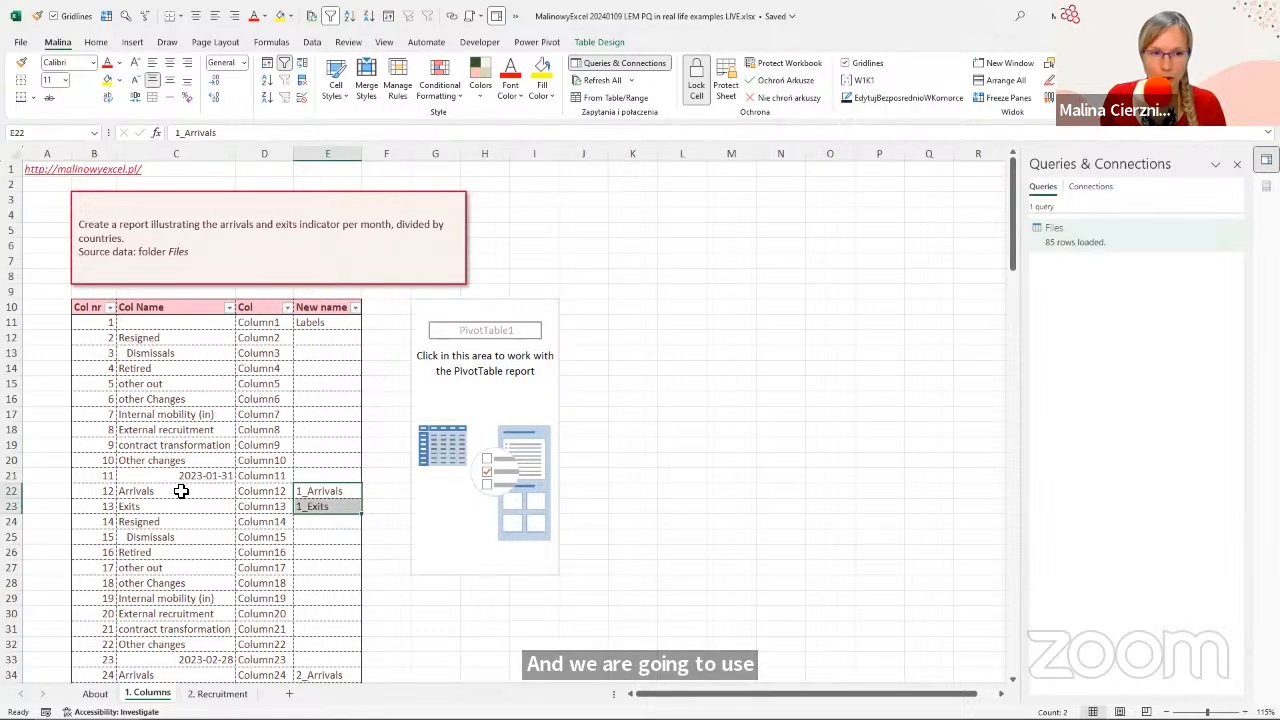
drag(181, 491, 181, 503)
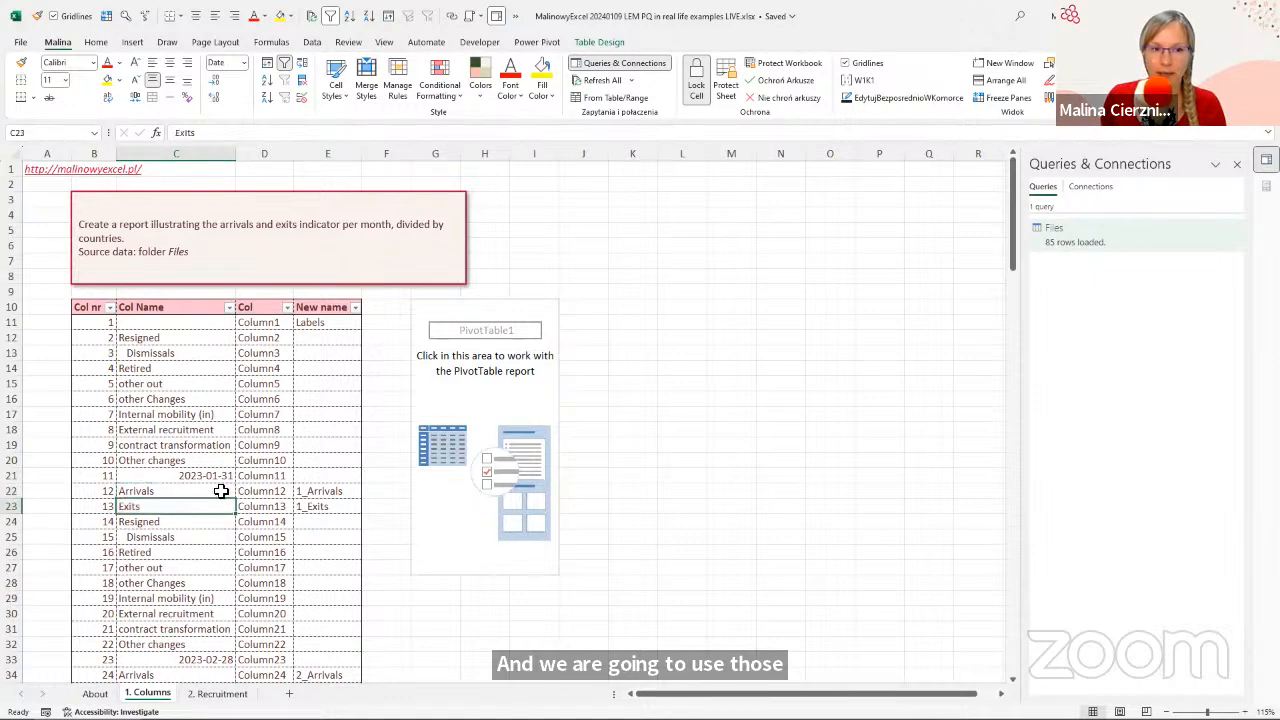
click(222, 476)
Look through the New name column for the first months' arrivals and exits rows.
scroll(228, 396, down, 3)
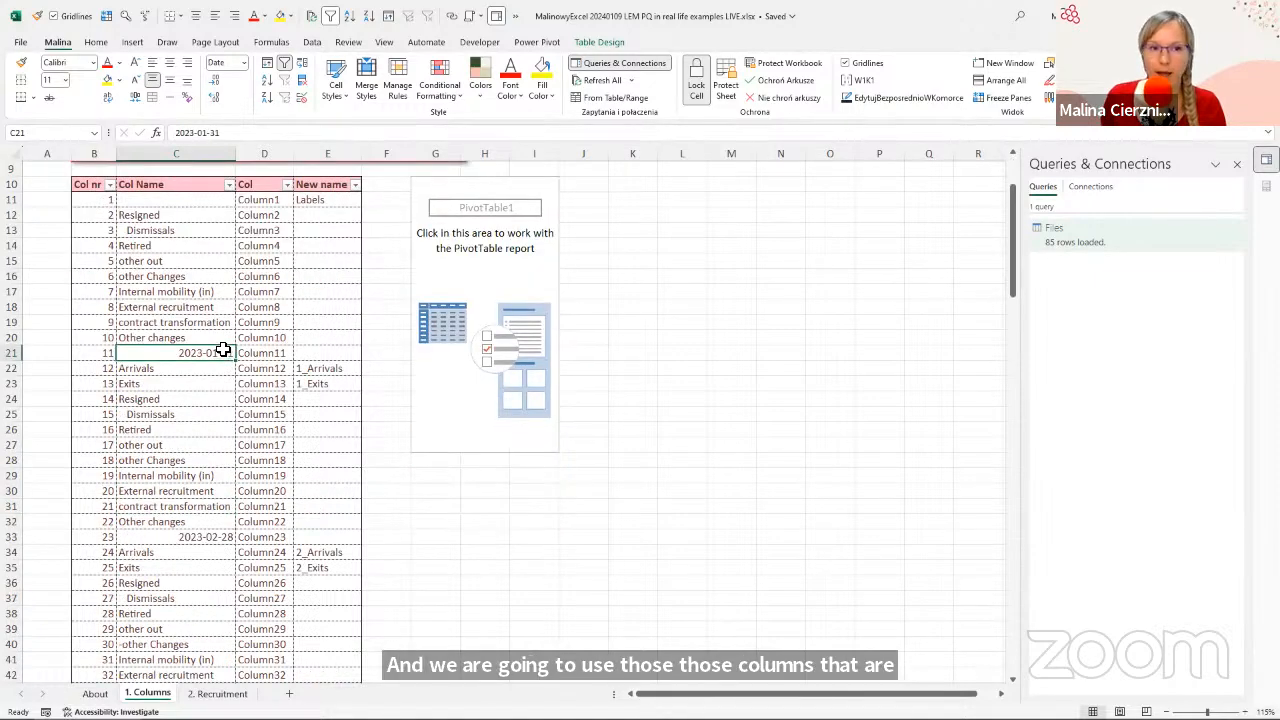
drag(337, 372, 332, 380)
scroll(331, 365, down, 3)
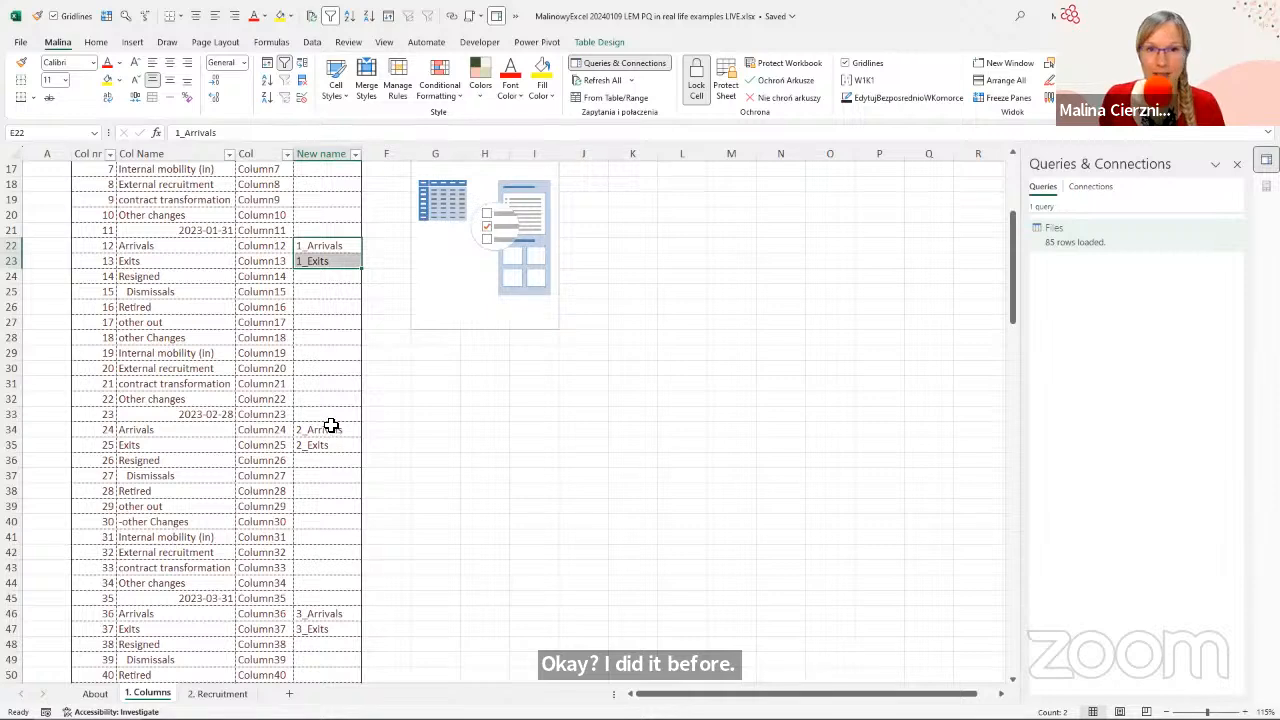
click(331, 248)
scroll(349, 314, up, 3)
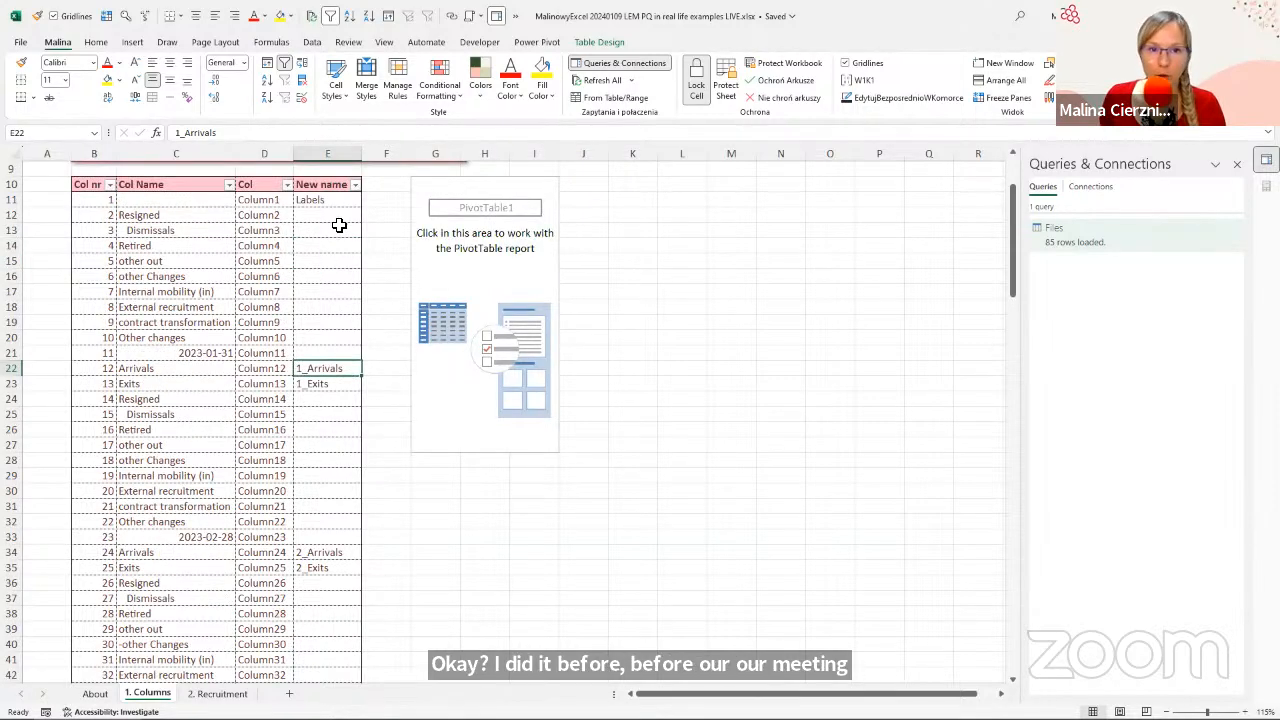
click(323, 185)
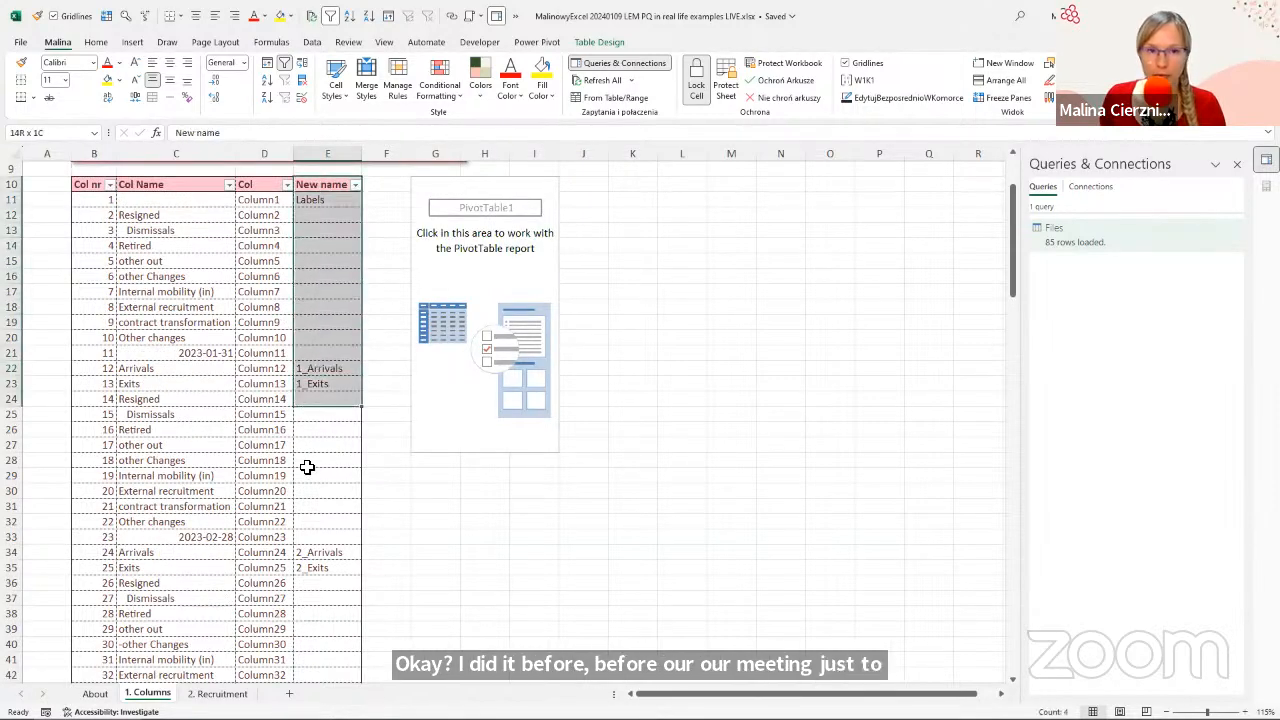
Examine how the new names combine a month number, underscore and indicator name, using the January and February arrivals and exits entries.
click(314, 371)
key(ctrl+2)
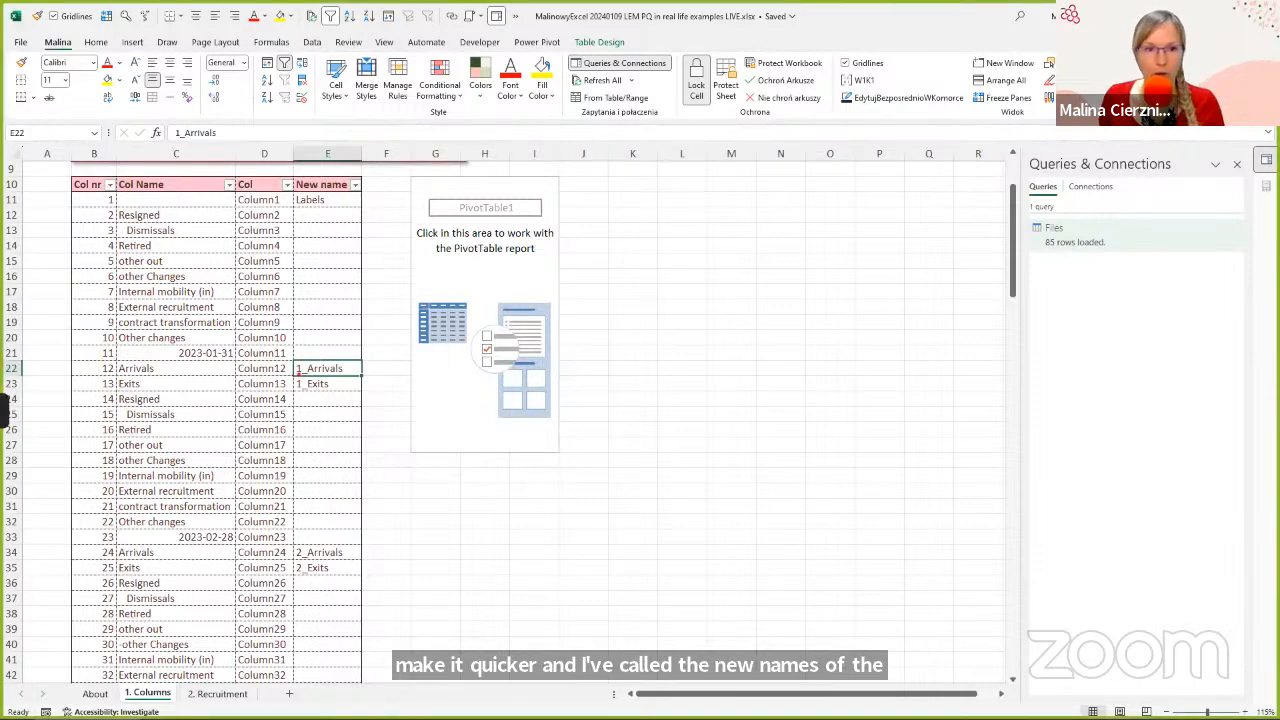
drag(299, 371, 207, 484)
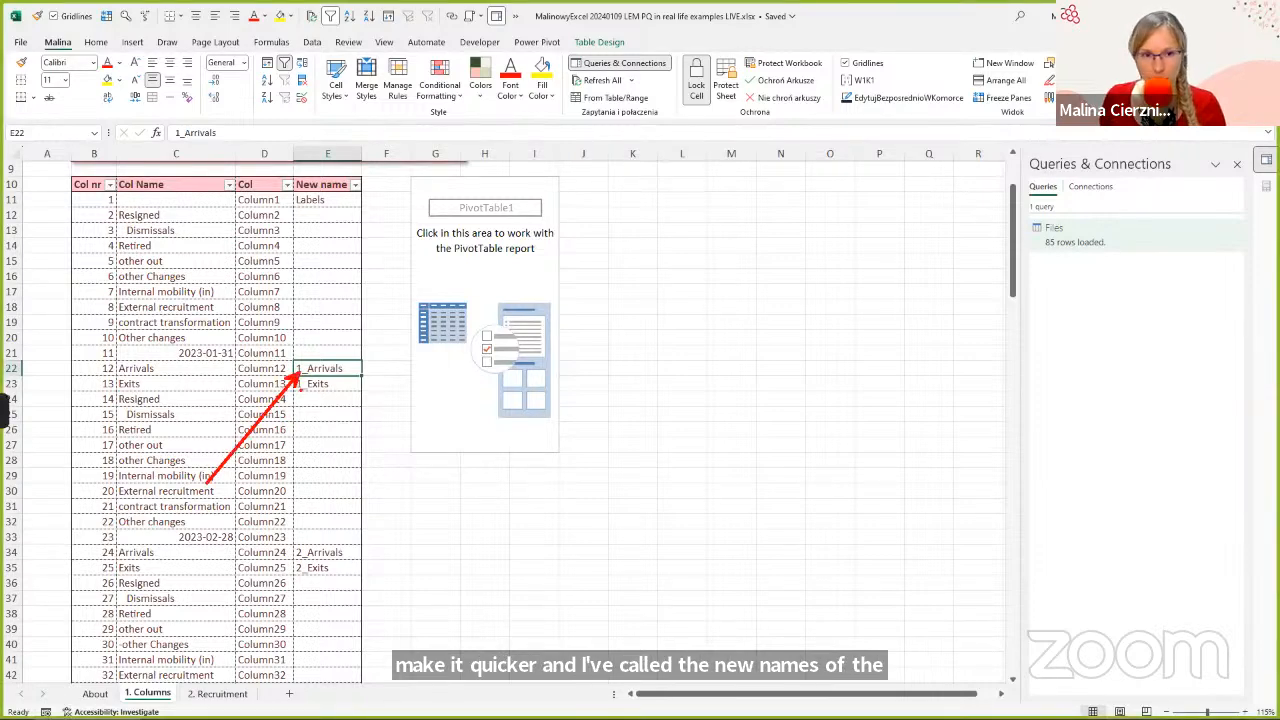
drag(303, 380, 303, 476)
drag(381, 516, 330, 380)
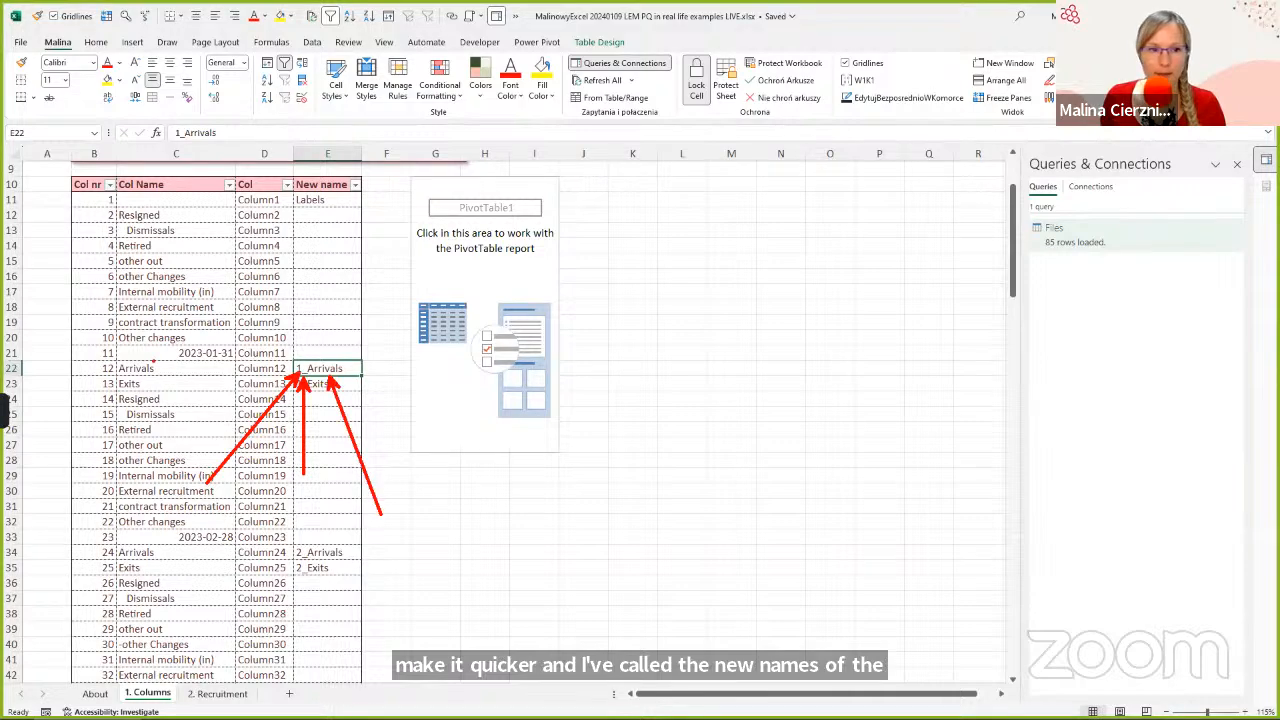
drag(113, 361, 168, 378)
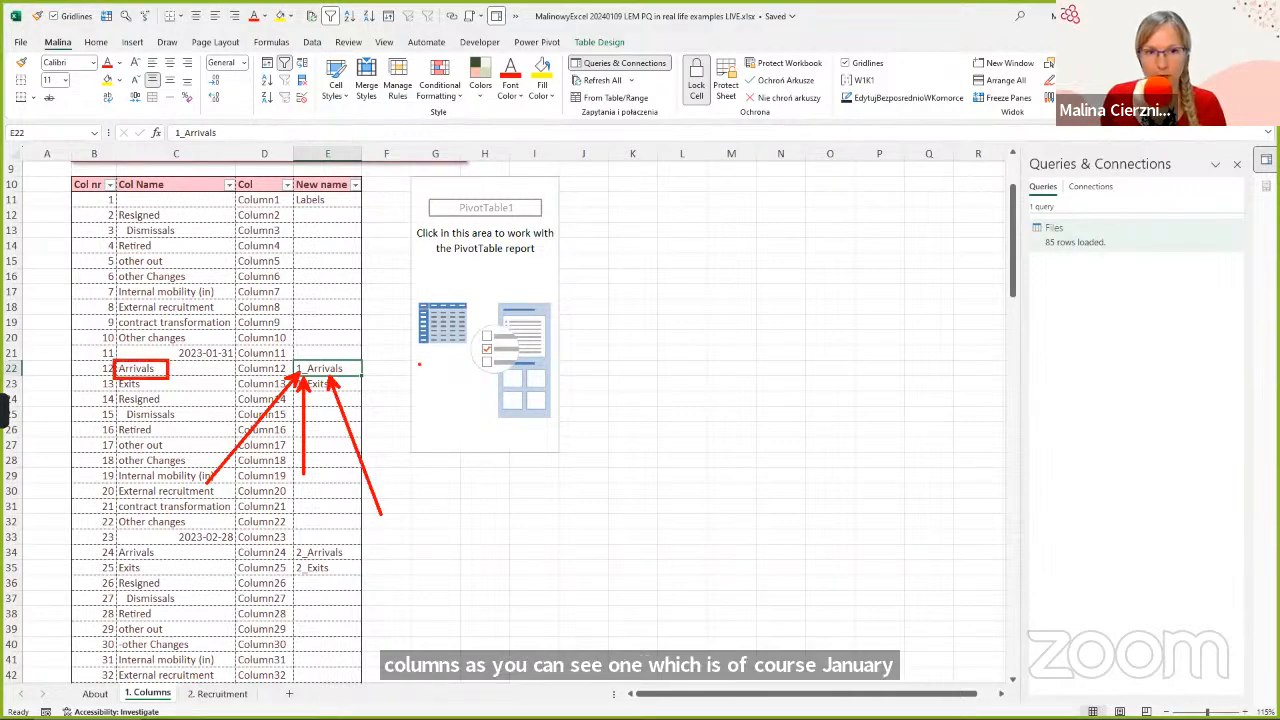
drag(347, 368, 402, 305)
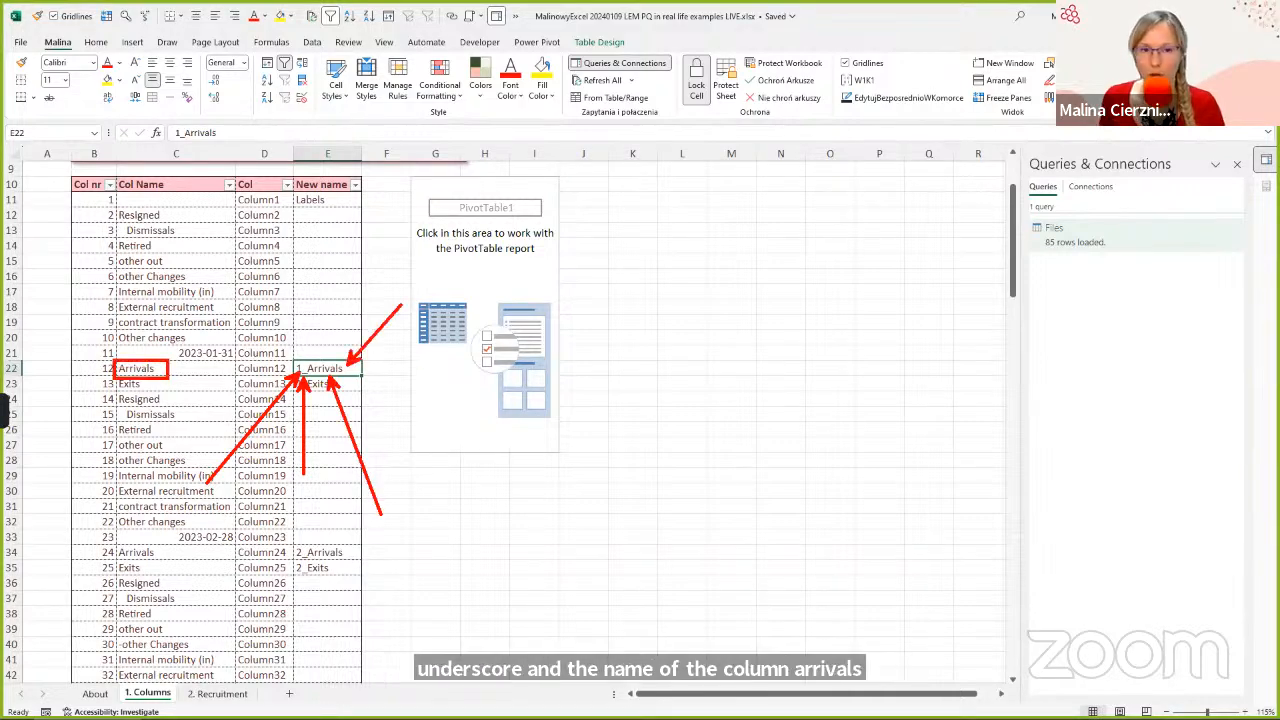
key(e)
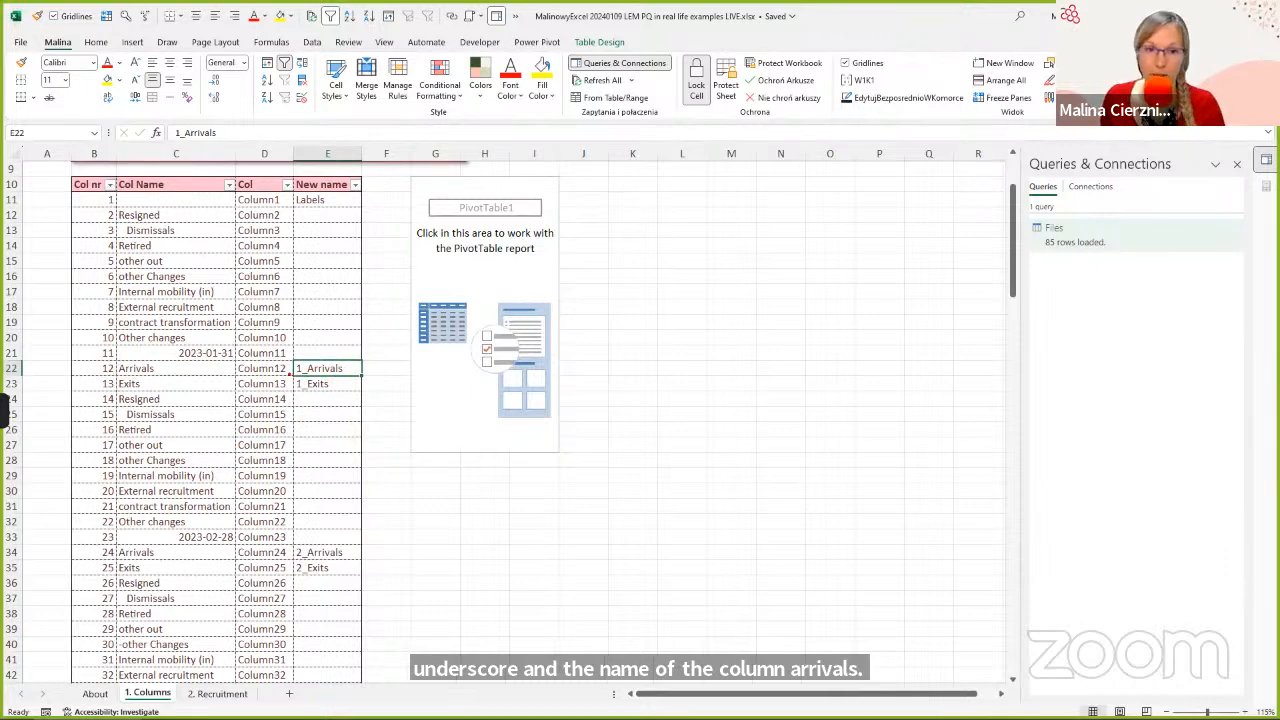
drag(288, 374, 356, 394)
key(e)
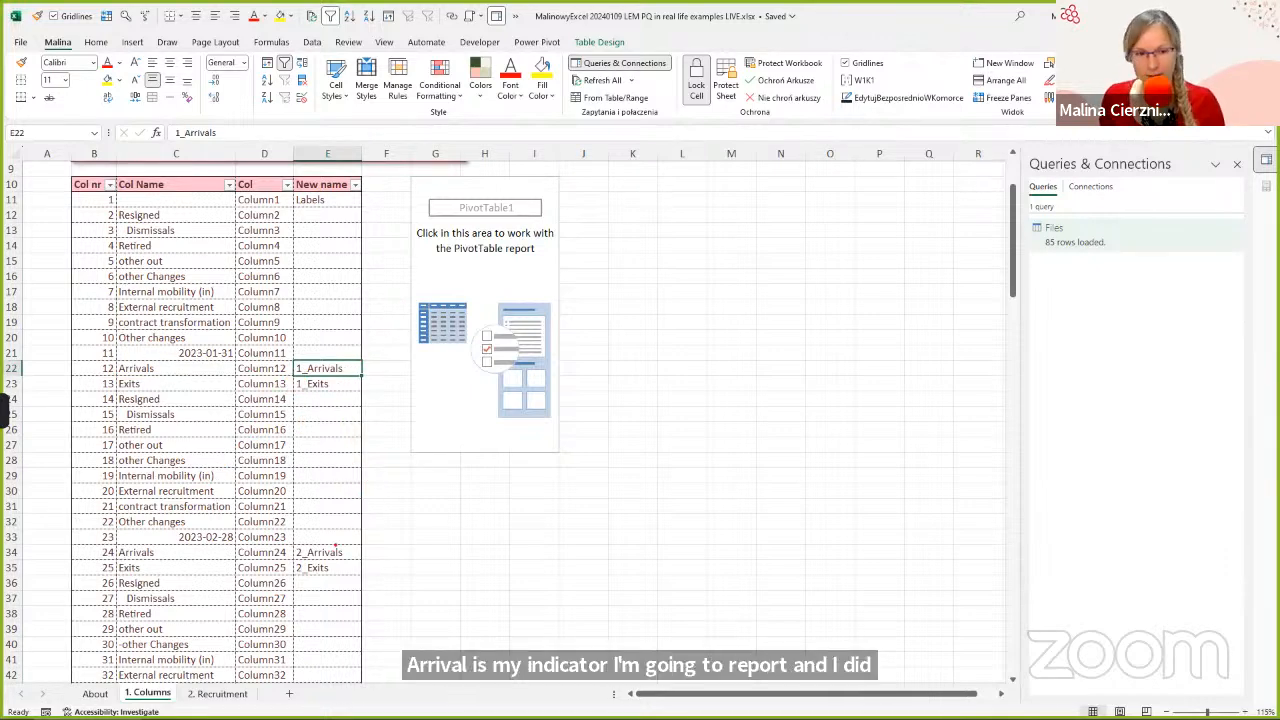
drag(286, 545, 364, 578)
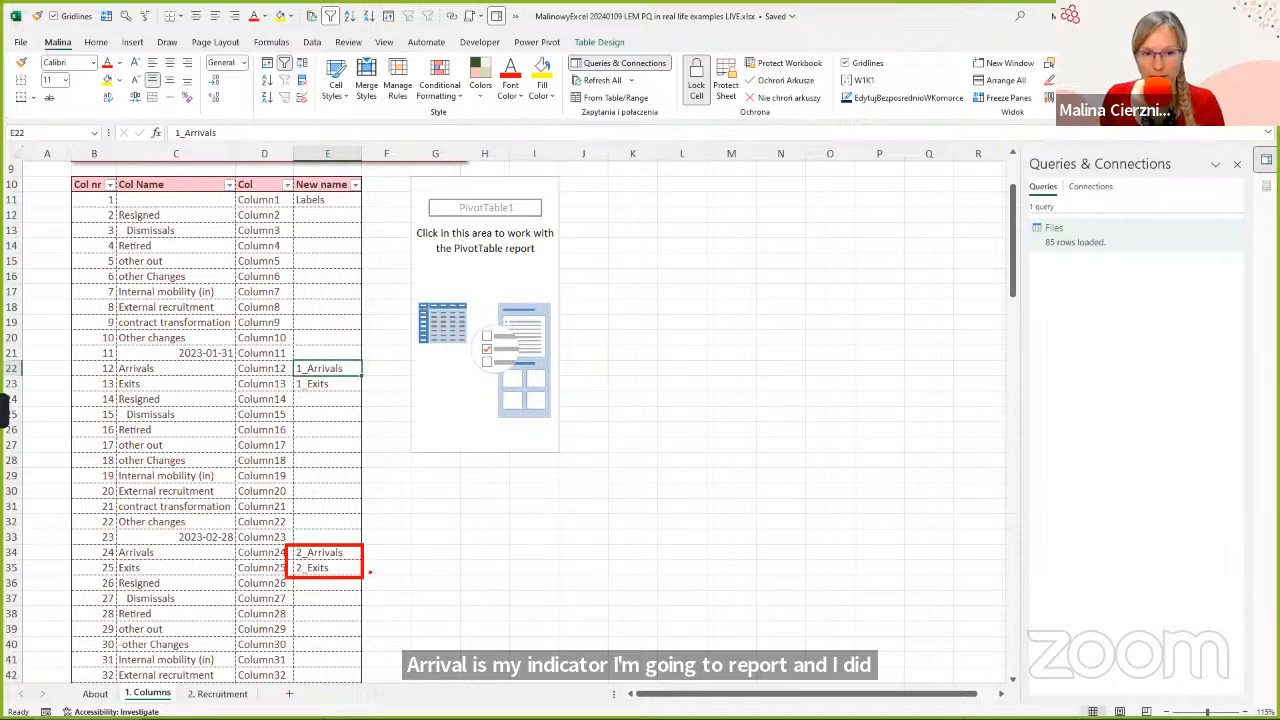
Check the New name entries for the remaining months down to the table's last row, and return to its beginning.
scroll(363, 472, down, 20)
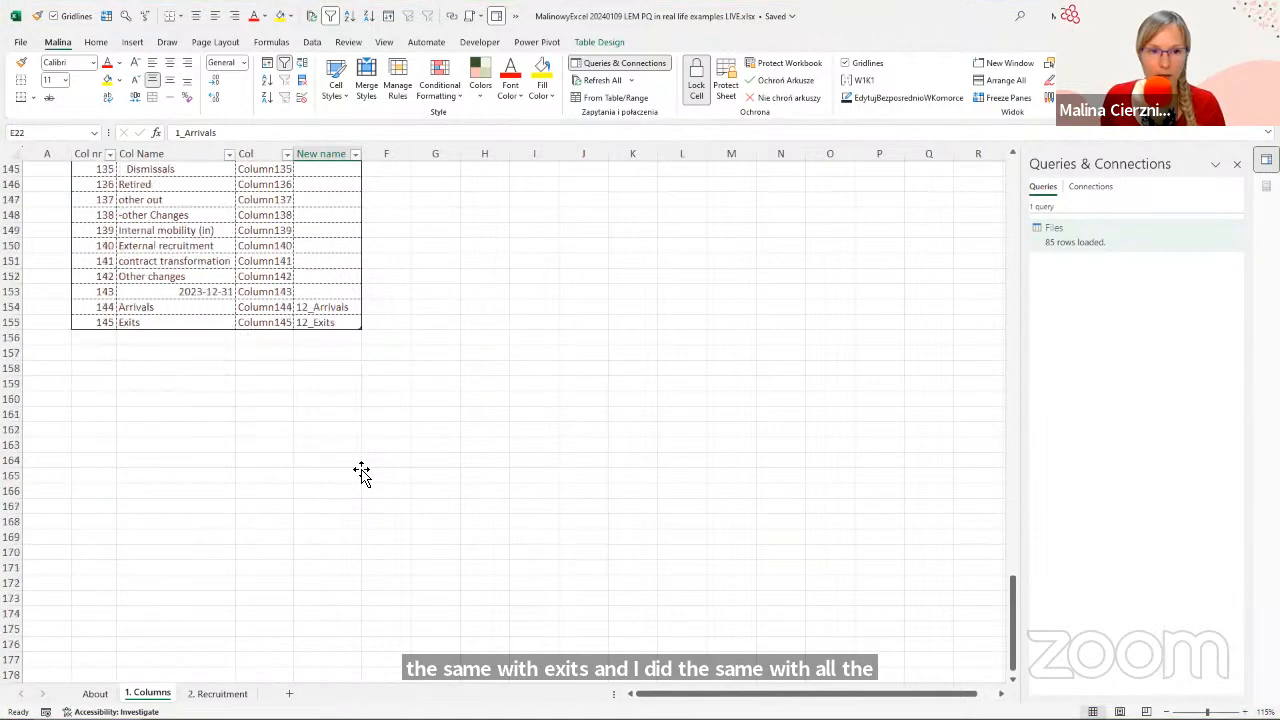
scroll(362, 474, up, 3)
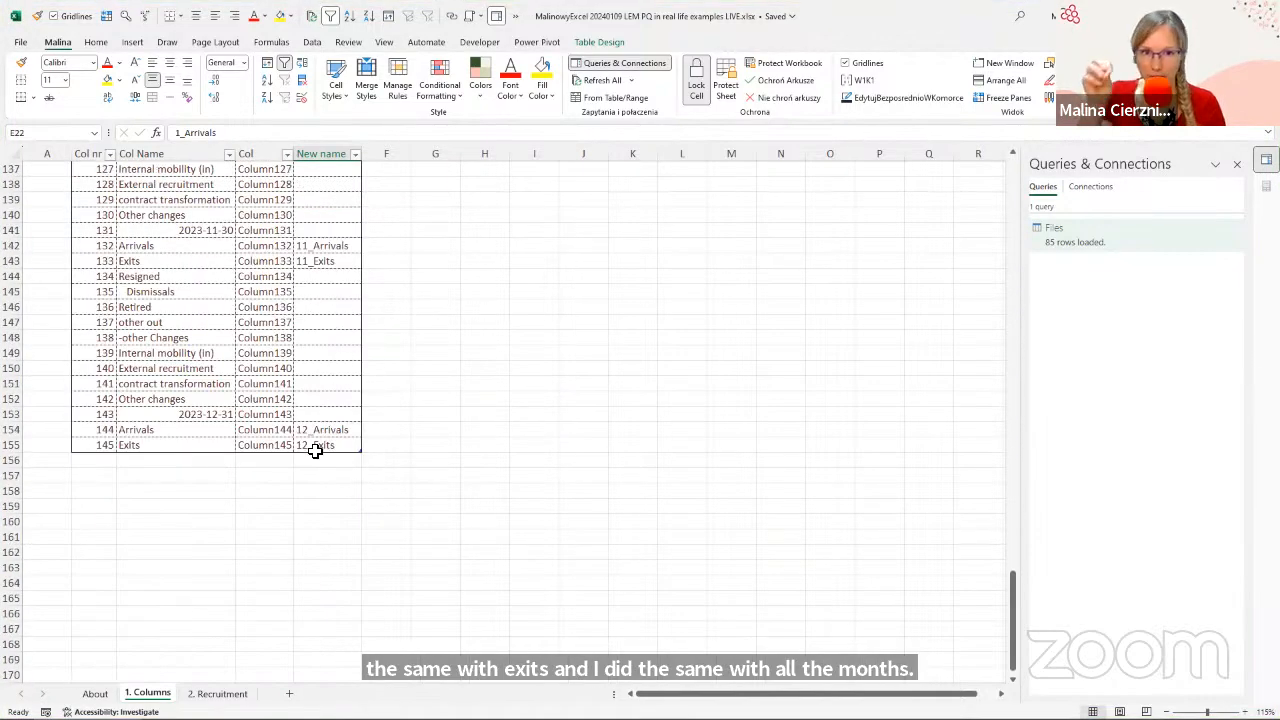
click(306, 338)
scroll(307, 343, up, 13)
scroll(307, 343, up, 20)
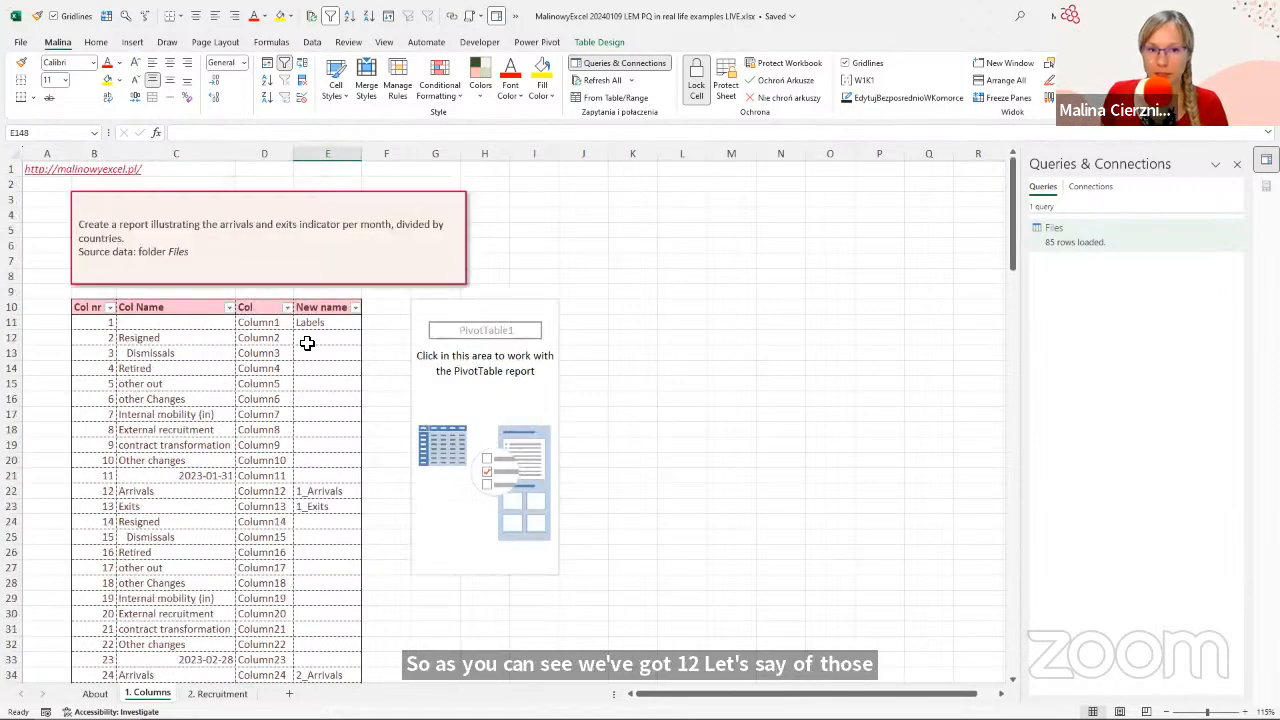
Check which rows of the column mapping table have an empty New name entry.
click(309, 339)
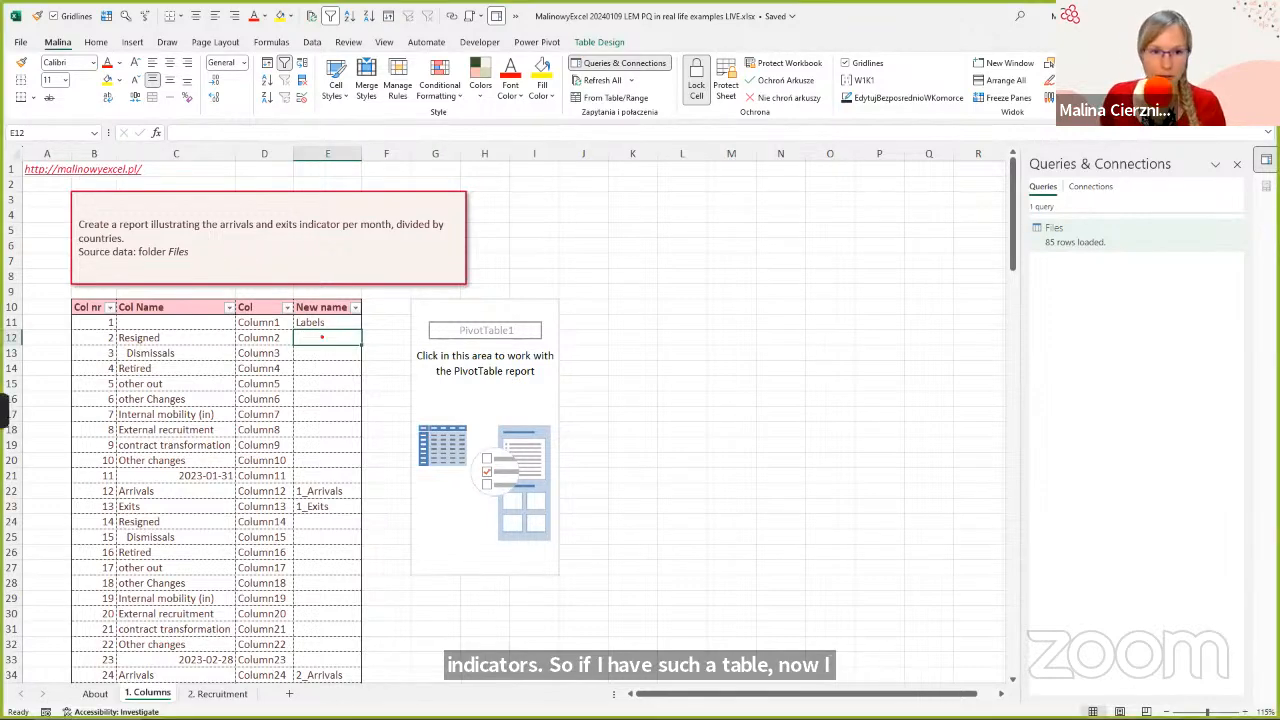
drag(301, 338, 359, 470)
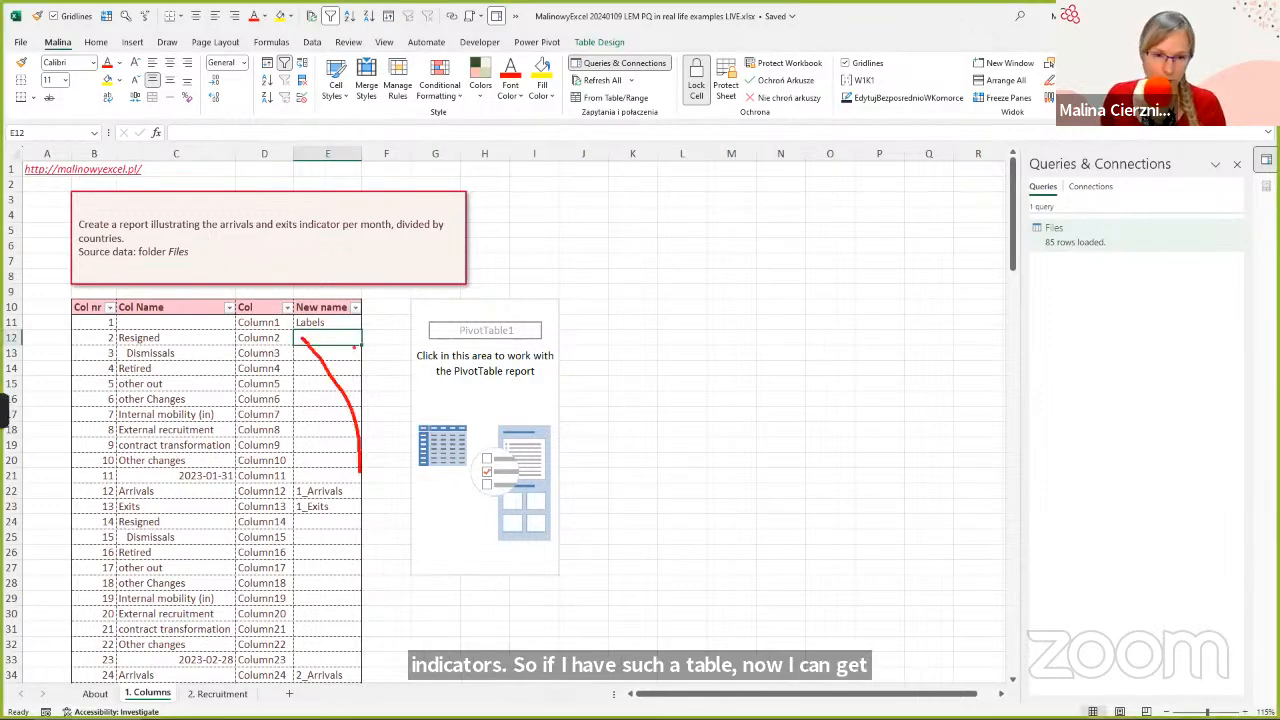
drag(356, 340, 312, 412)
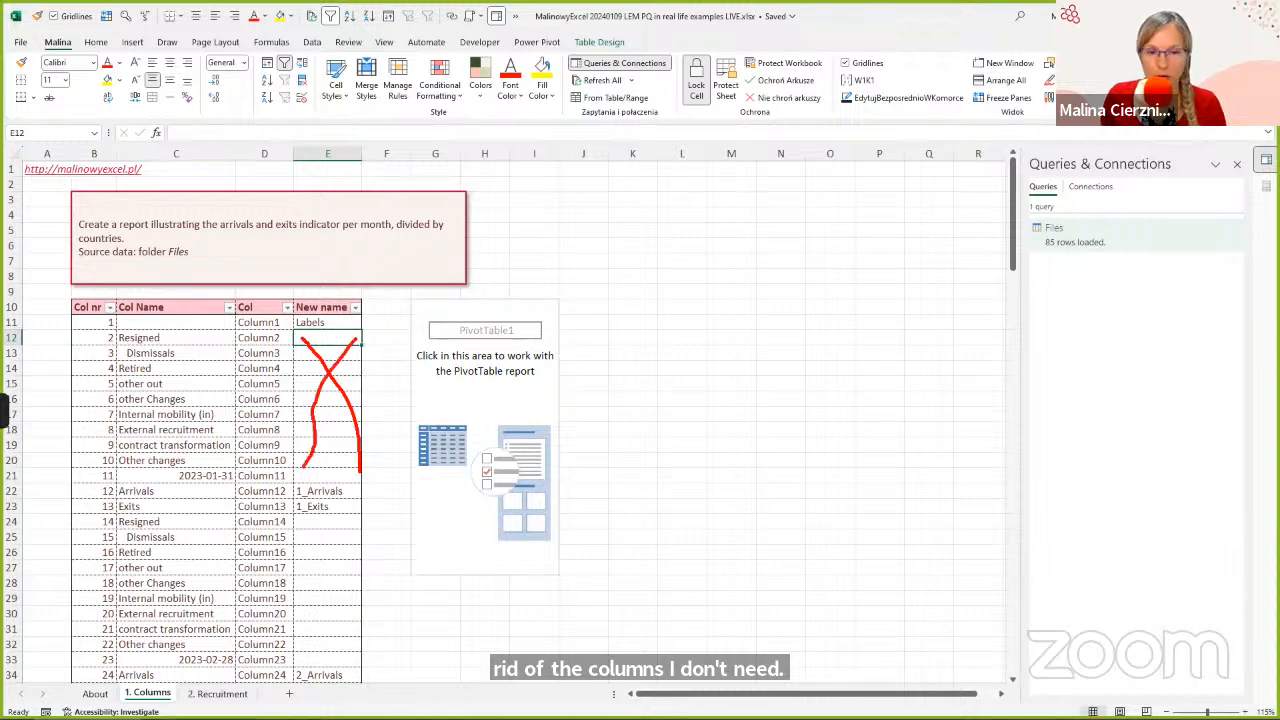
mouse_move(310, 537)
mouse_down()
mouse_move(342, 655)
mouse_move(294, 642)
mouse_up()
drag(322, 293, 368, 175)
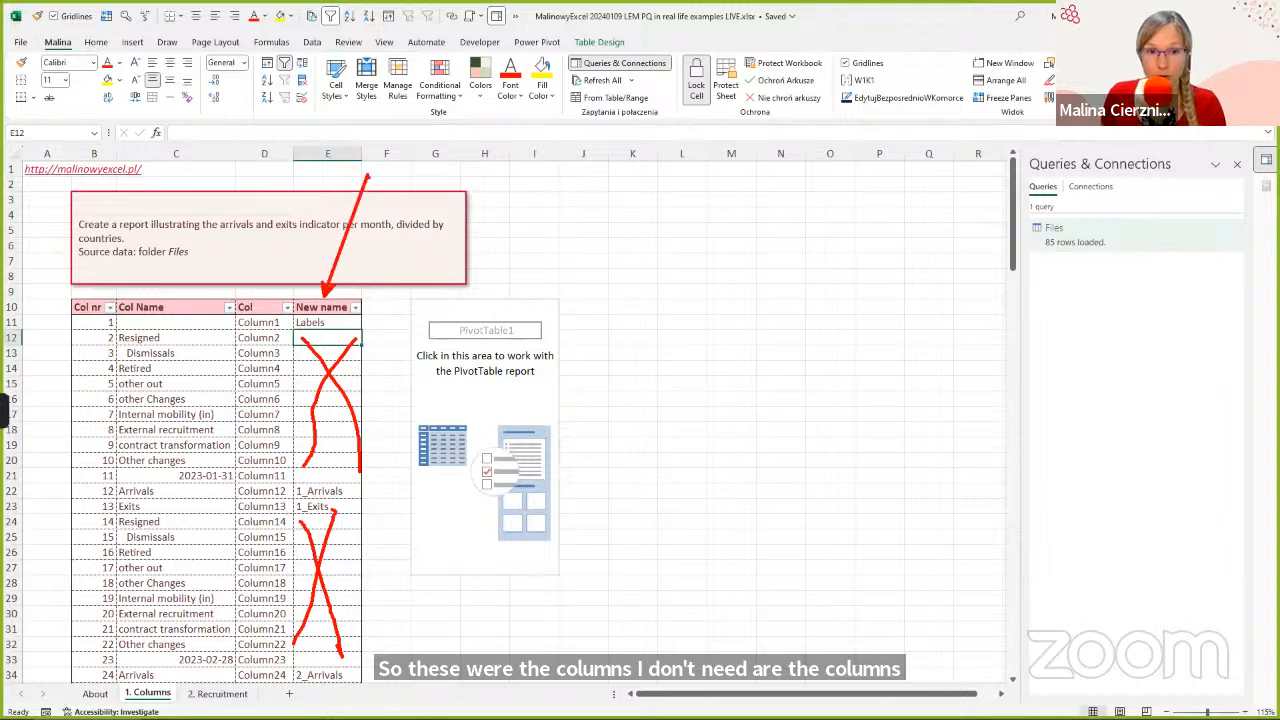
key(Escape)
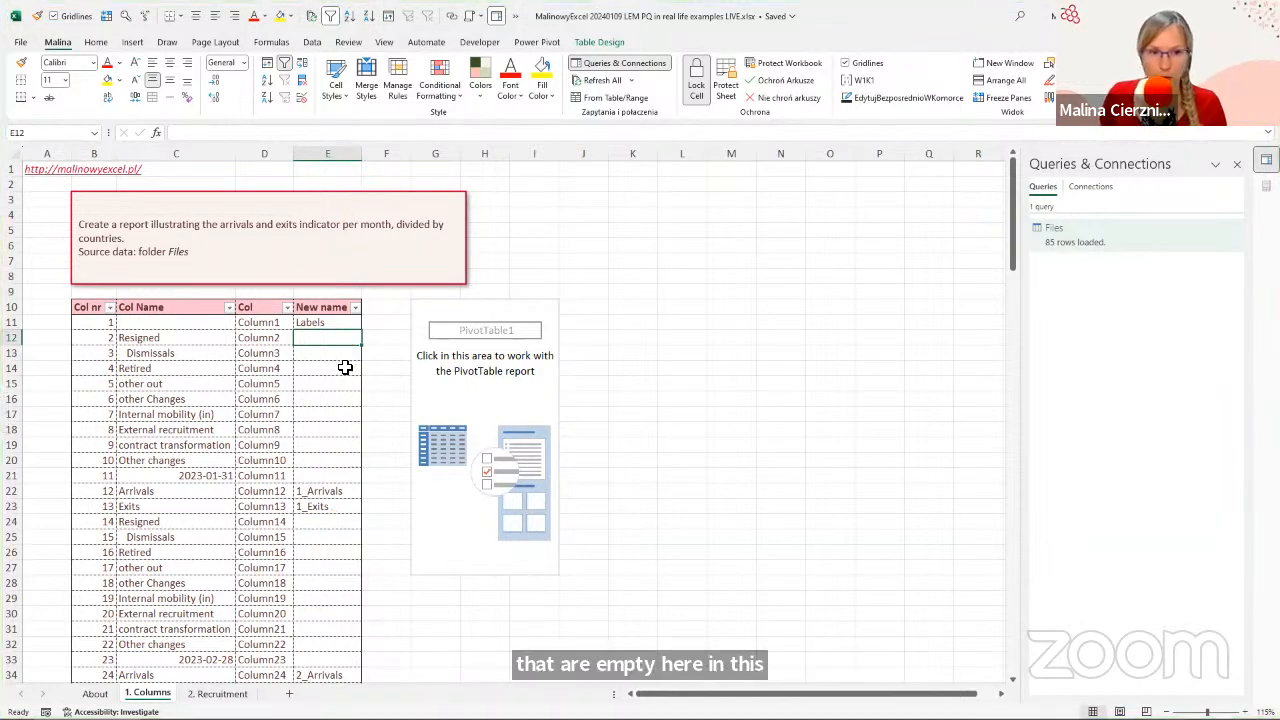
Sort the mapping table ascending by New name and delete the Column23 row whose New name is blank.
click(349, 17)
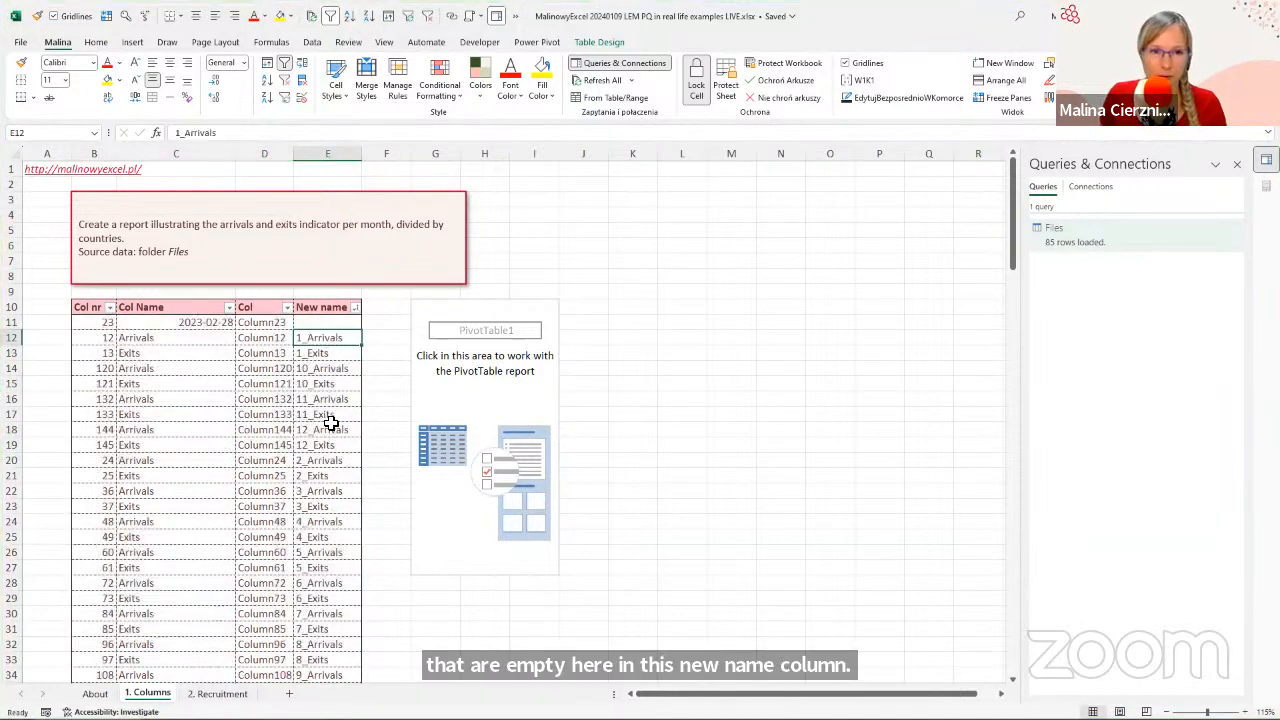
click(333, 322)
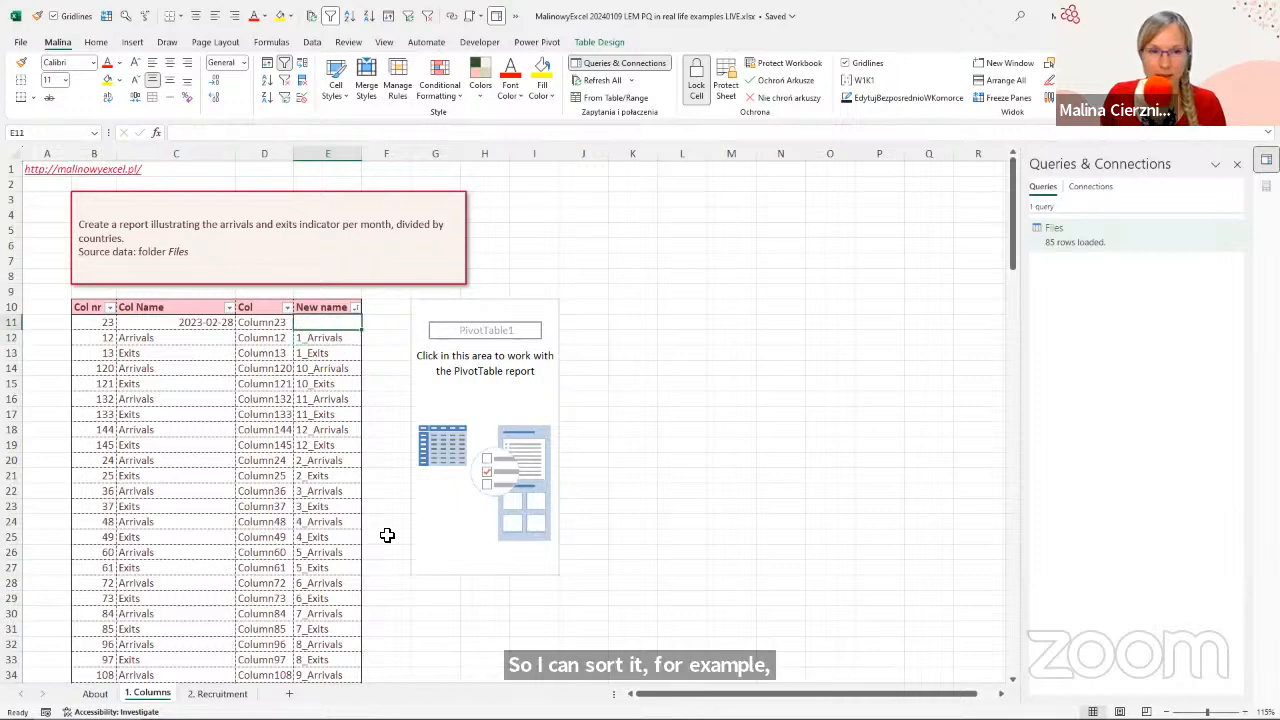
key(shift+space)
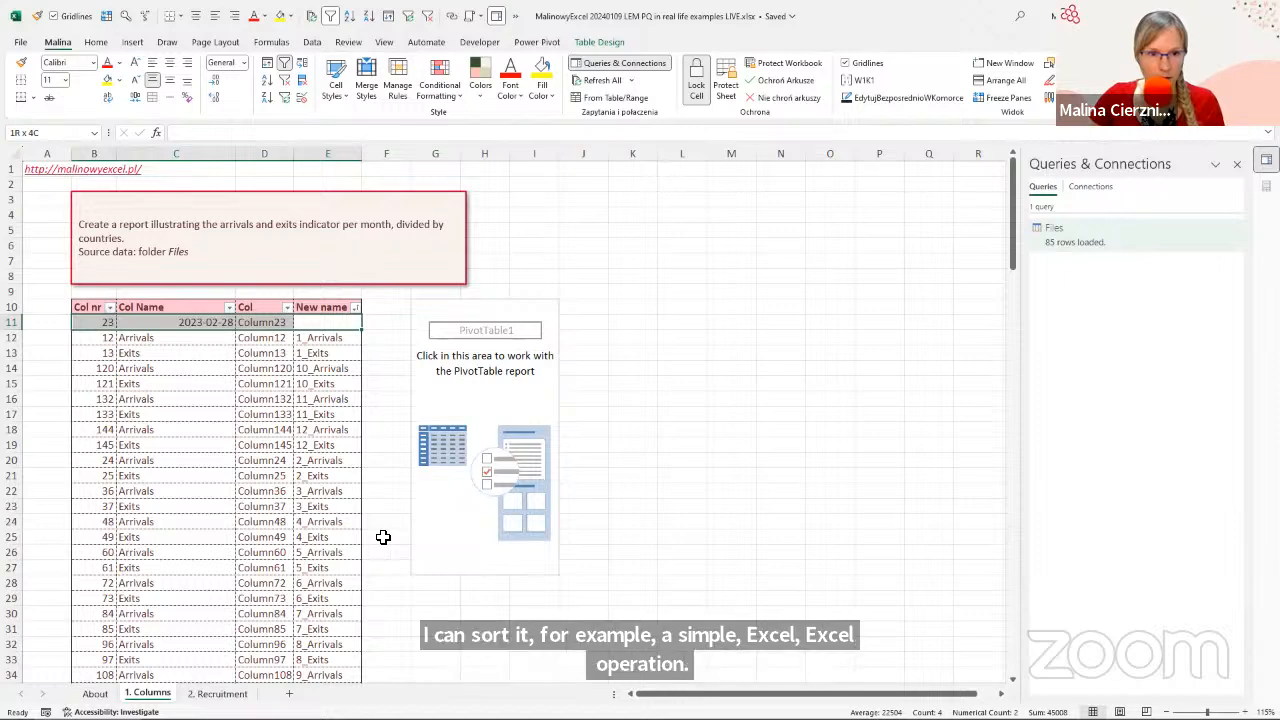
key(ctrl+minus)
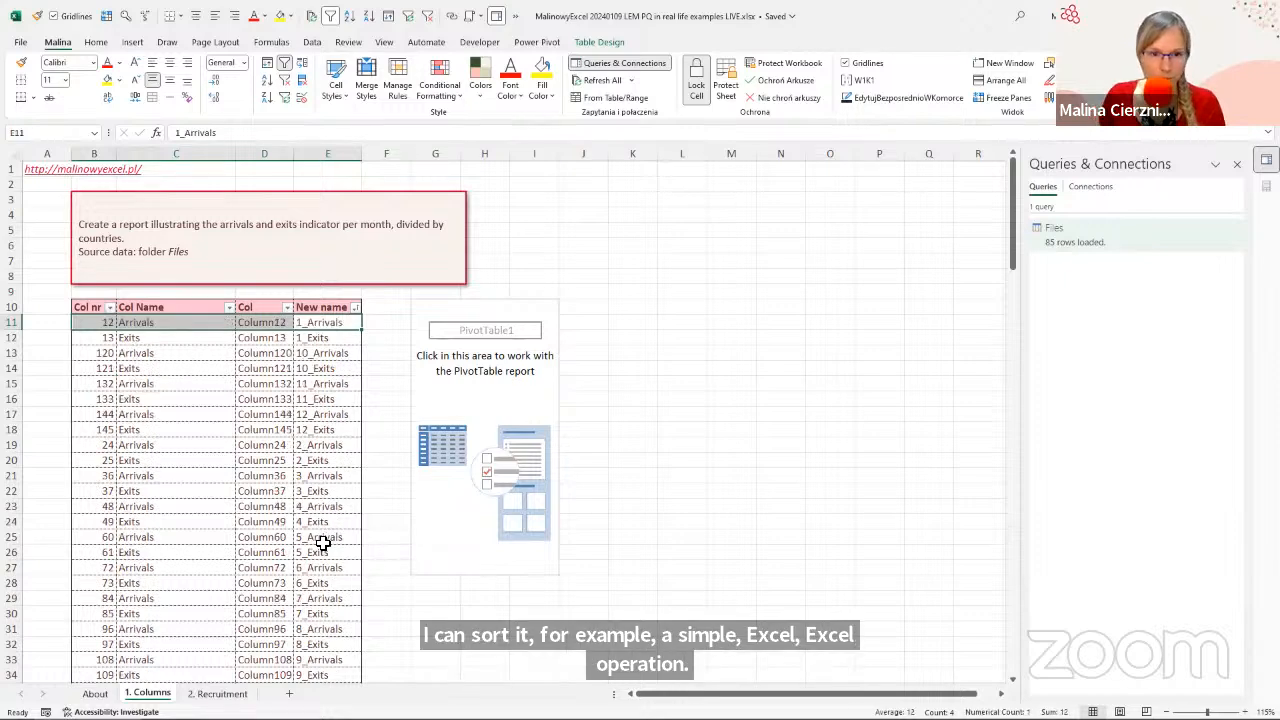
Delete all table rows with an empty New name below the Labels row, from Column2 through Column143.
scroll(322, 451, down, 5)
click(317, 474)
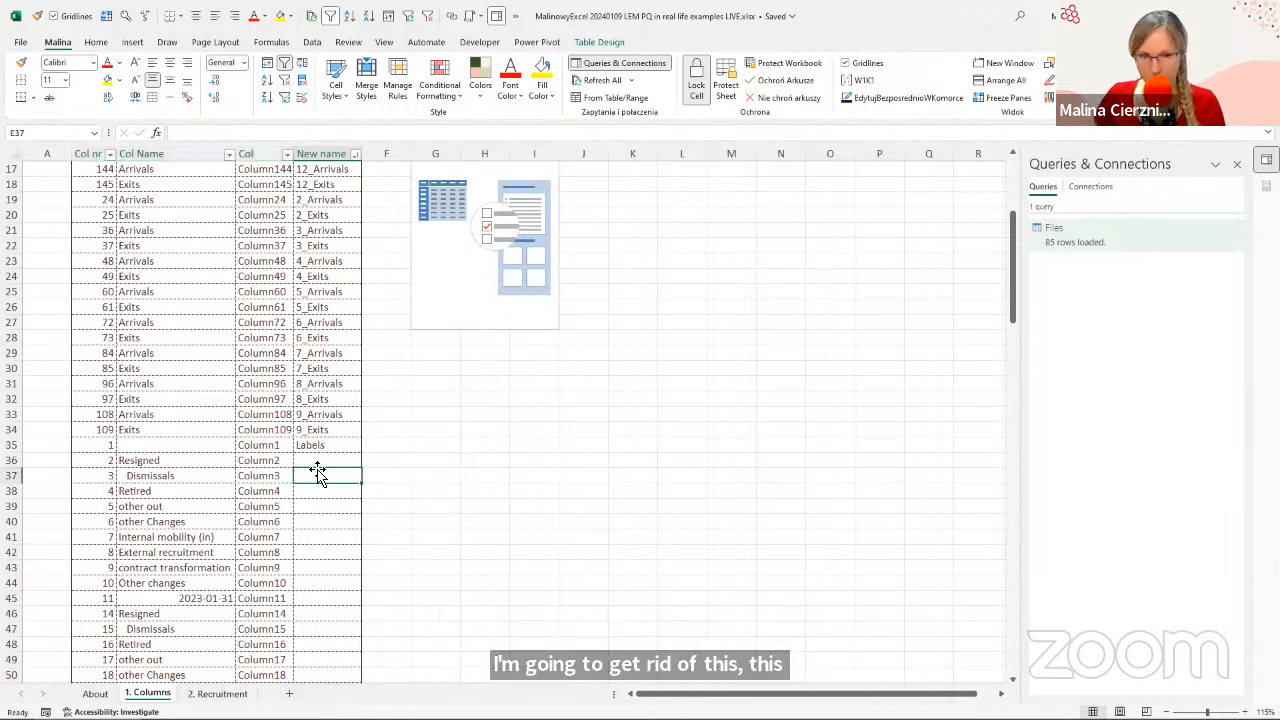
key(shift+space)
key(ctrl+shift+Down)
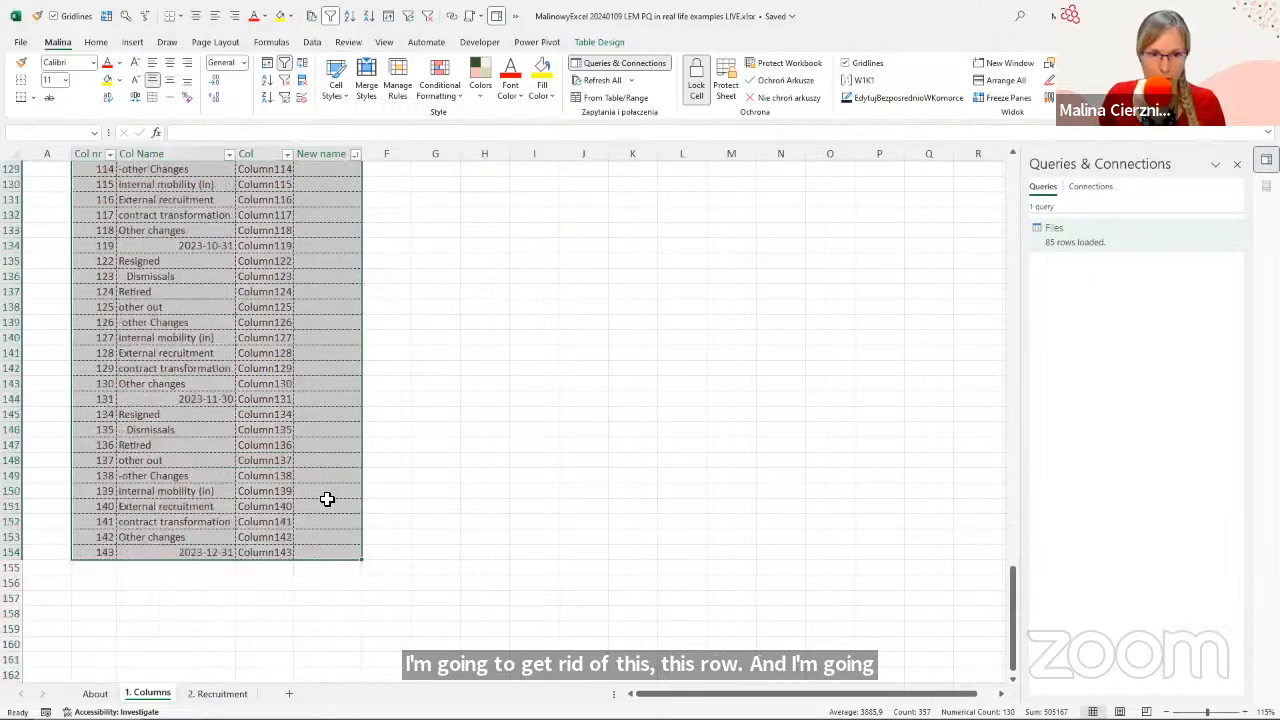
key(ctrl+minus)
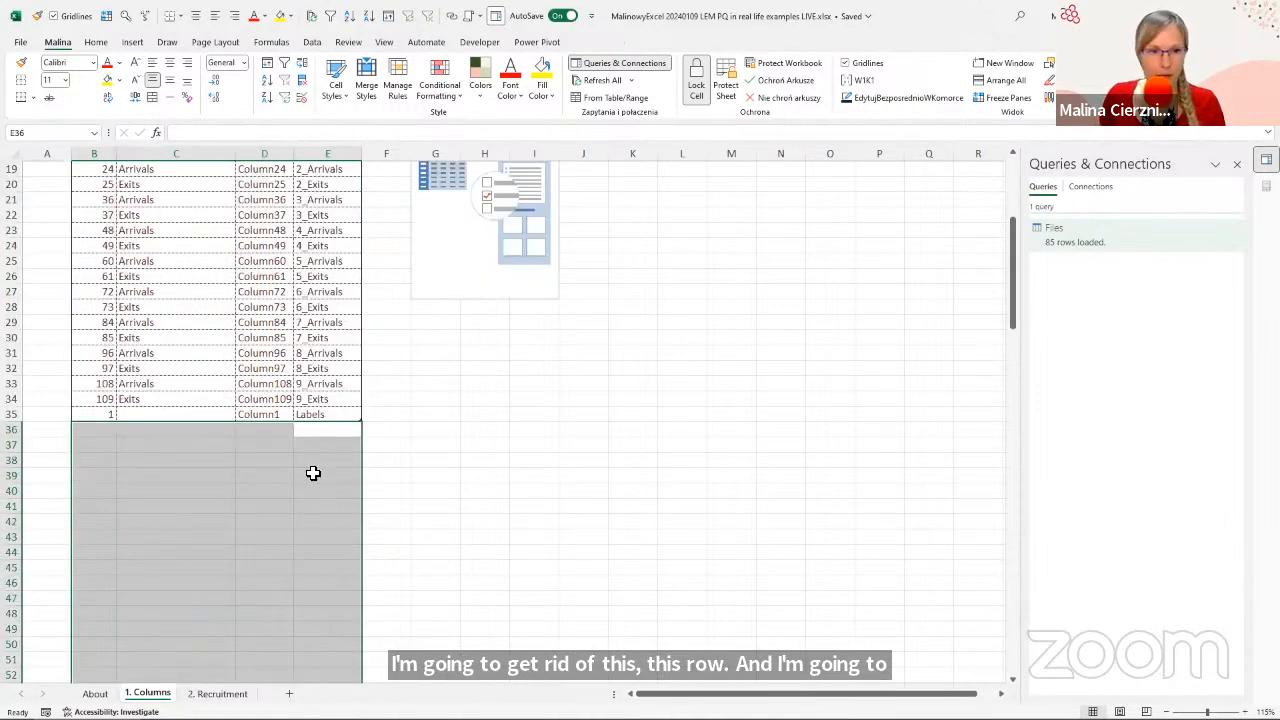
Sort the mapping table ascending by Col nr.
scroll(312, 470, up, 8)
click(309, 337)
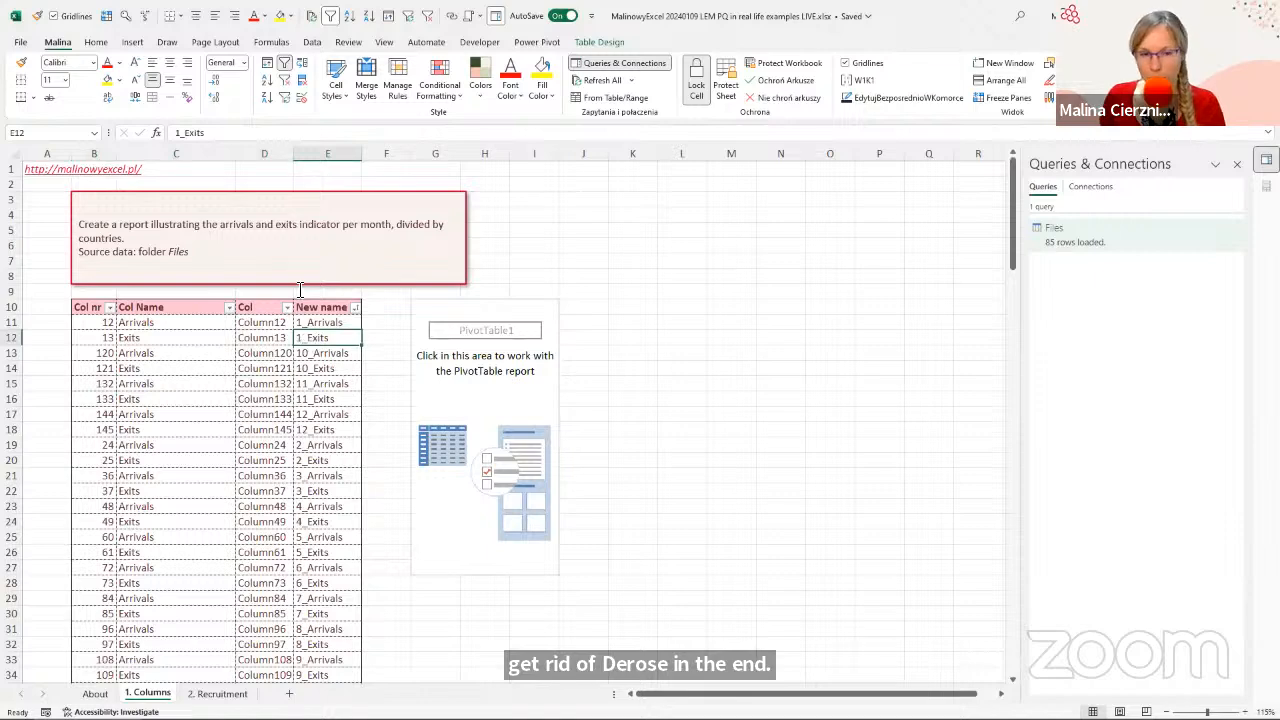
click(100, 337)
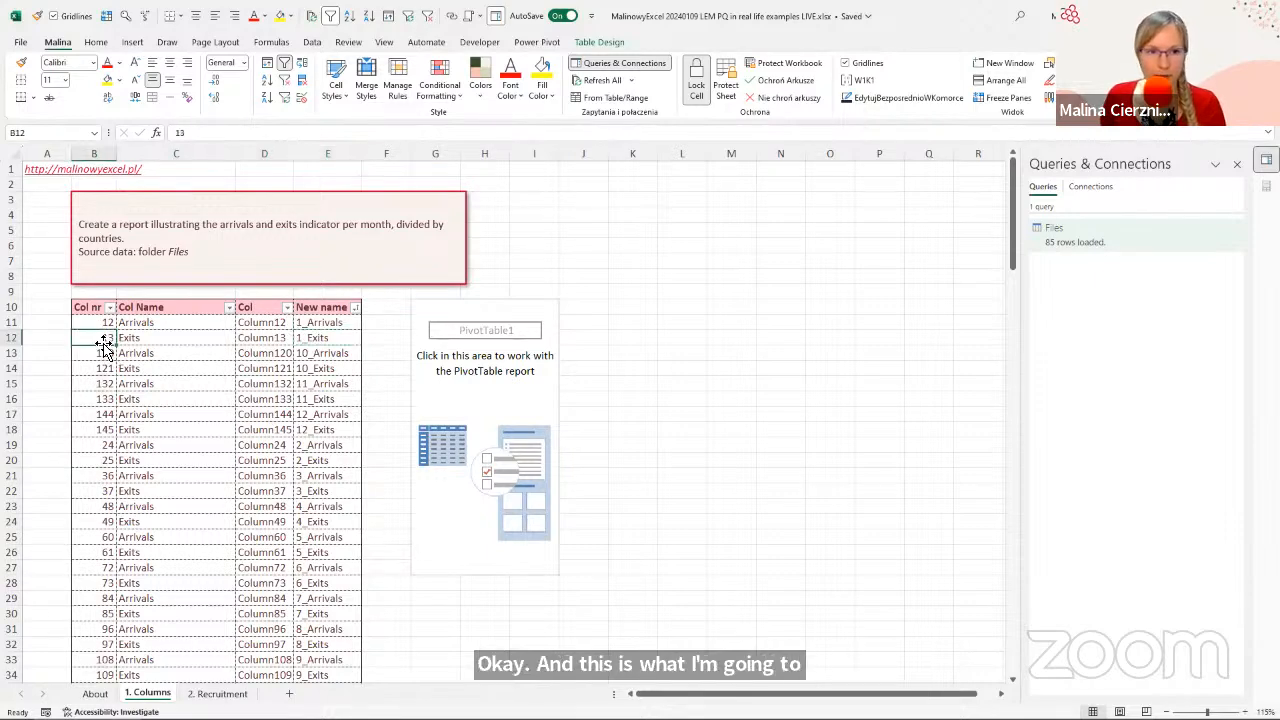
click(349, 16)
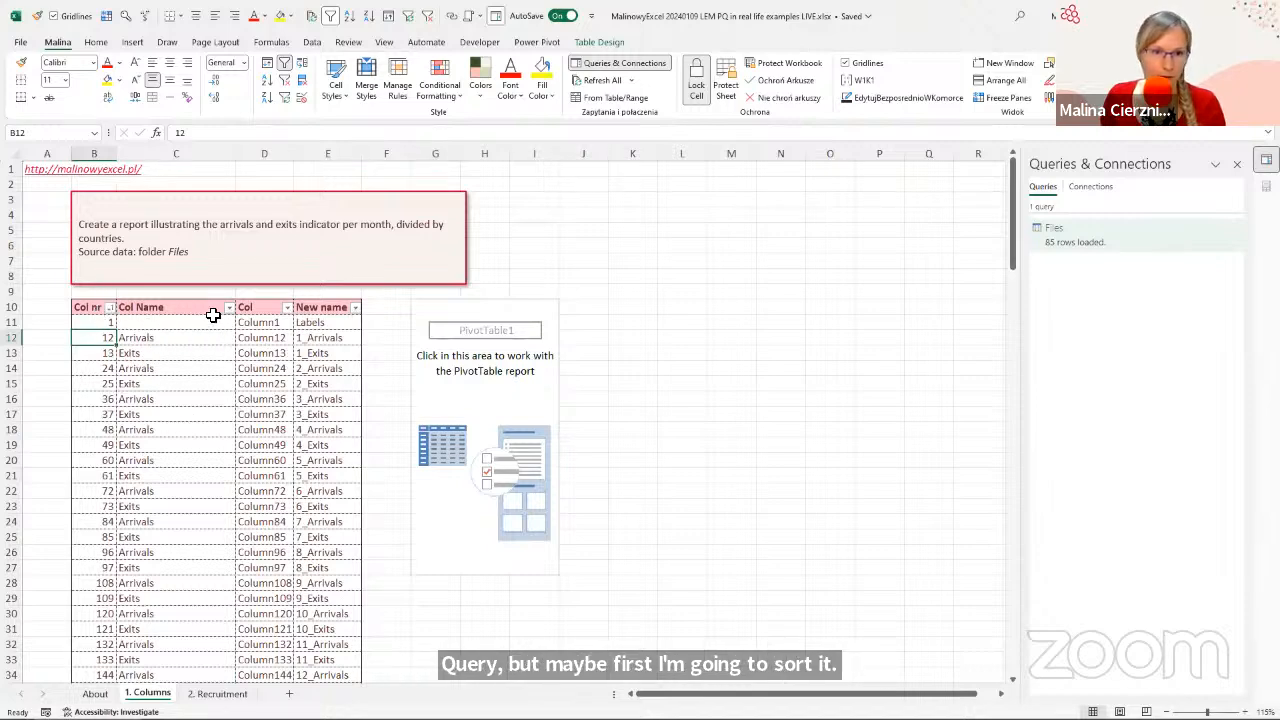
Compare the old column names under Col with their replacements under New name.
click(257, 323)
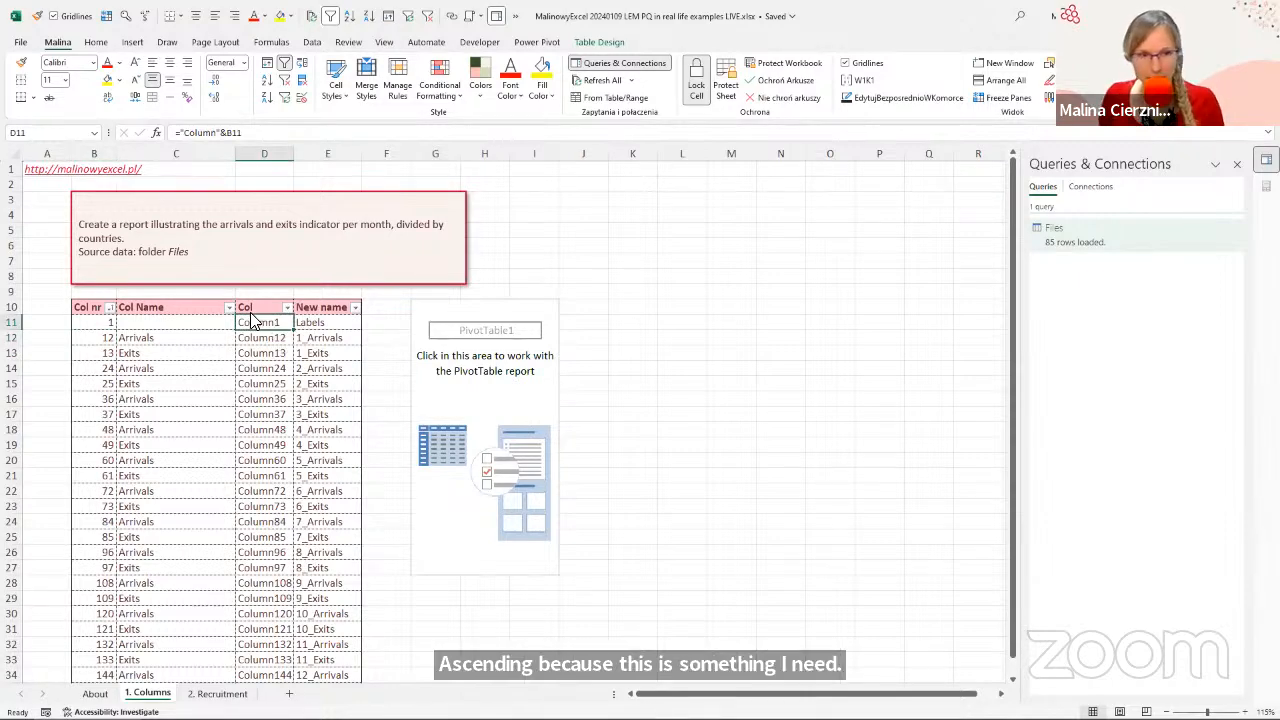
drag(232, 291, 280, 600)
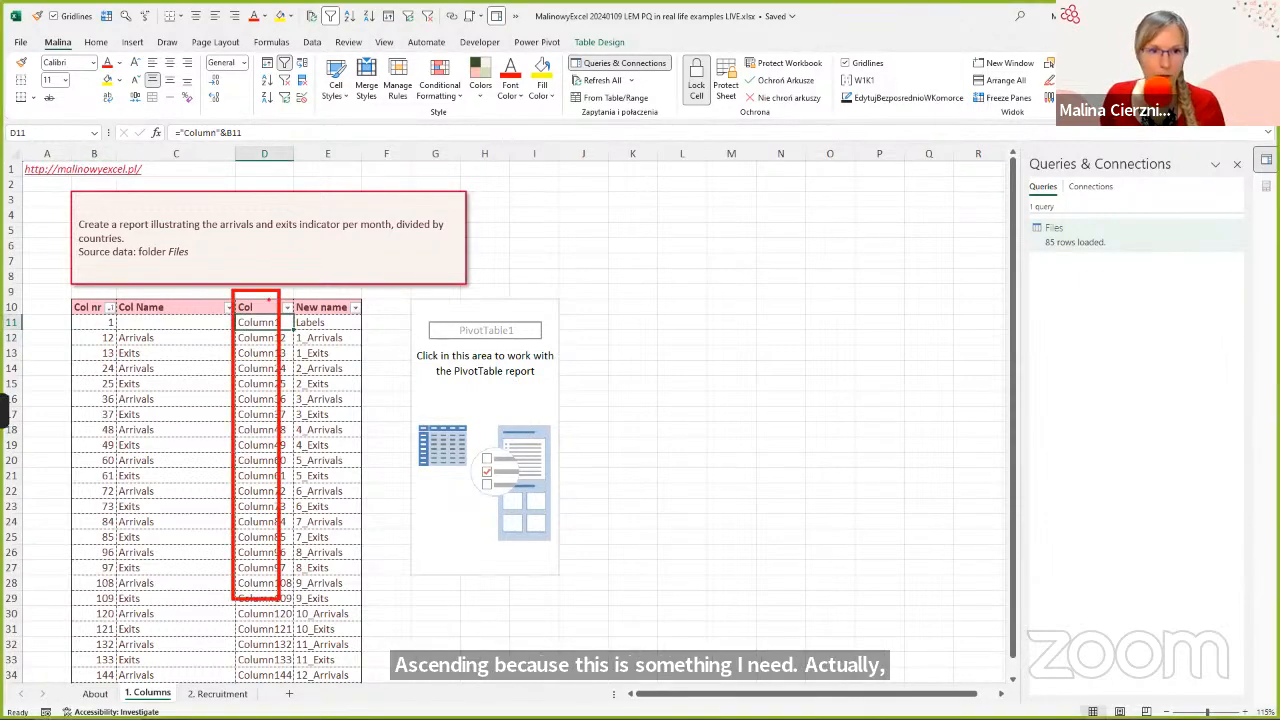
drag(268, 298, 313, 211)
key(ctrl+z)
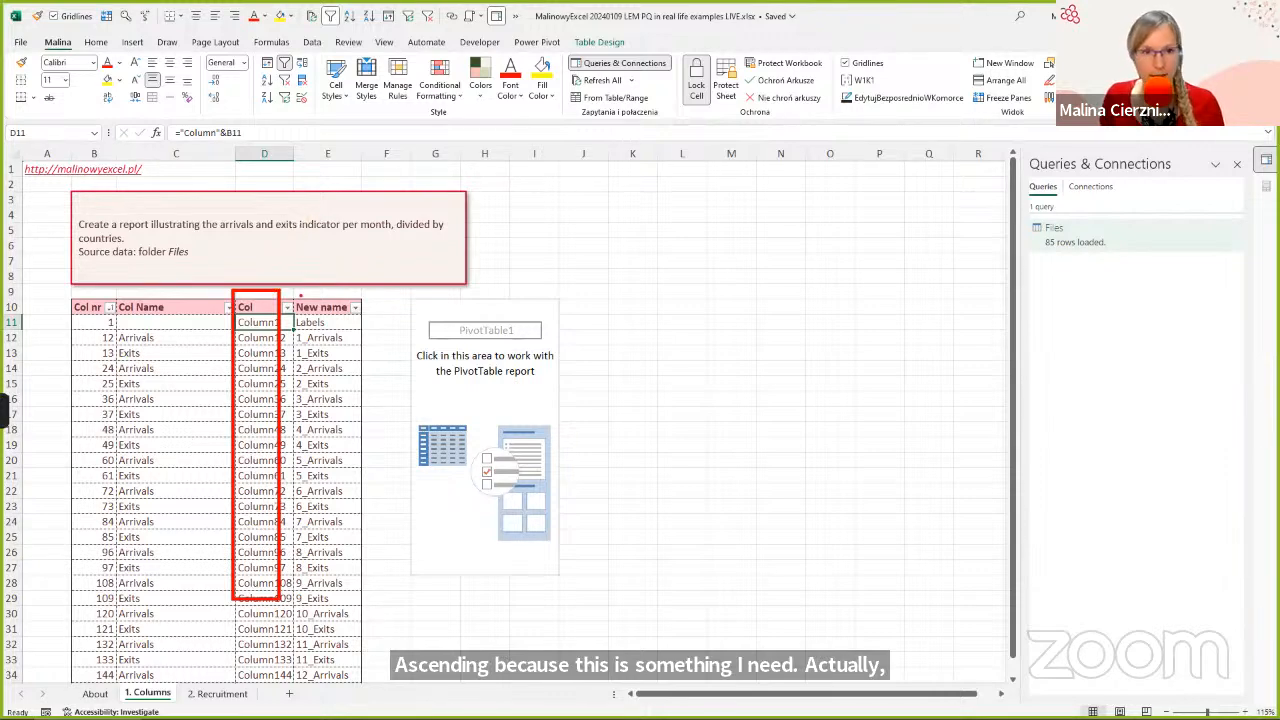
mouse_move(292, 289)
mouse_down()
mouse_move(356, 368)
mouse_move(398, 616)
mouse_move(374, 612)
mouse_up()
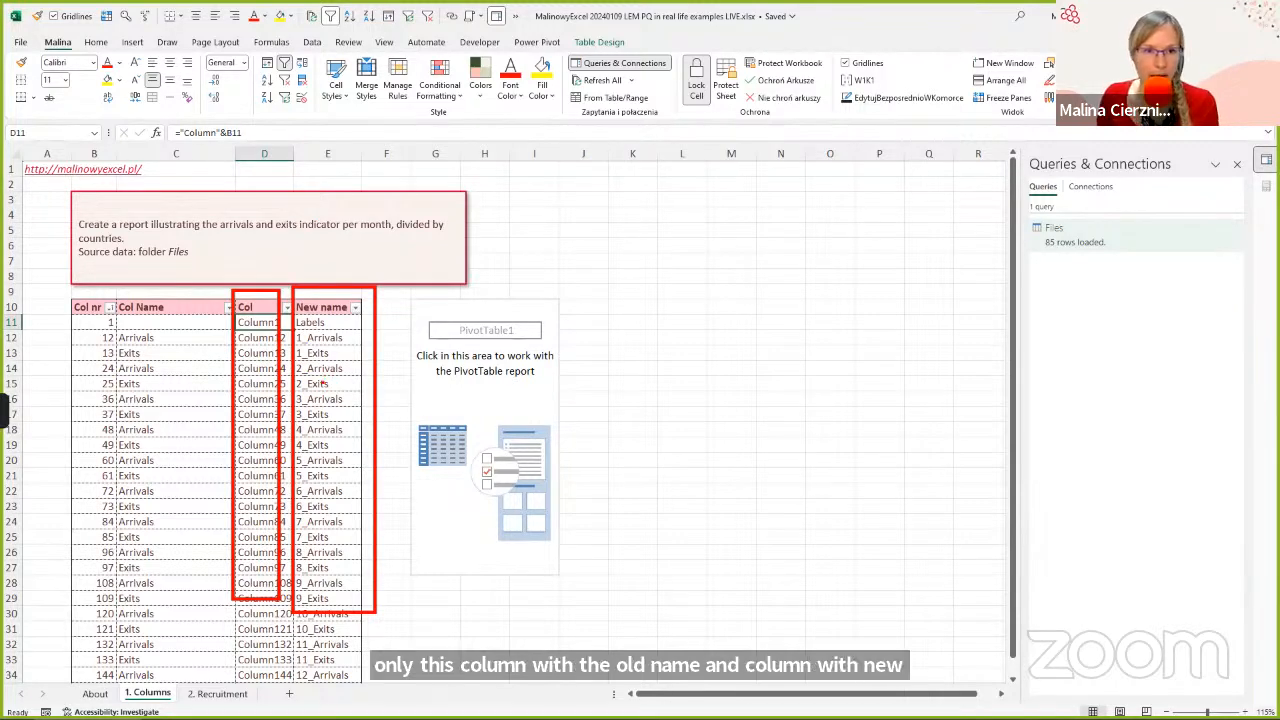
click(245, 385)
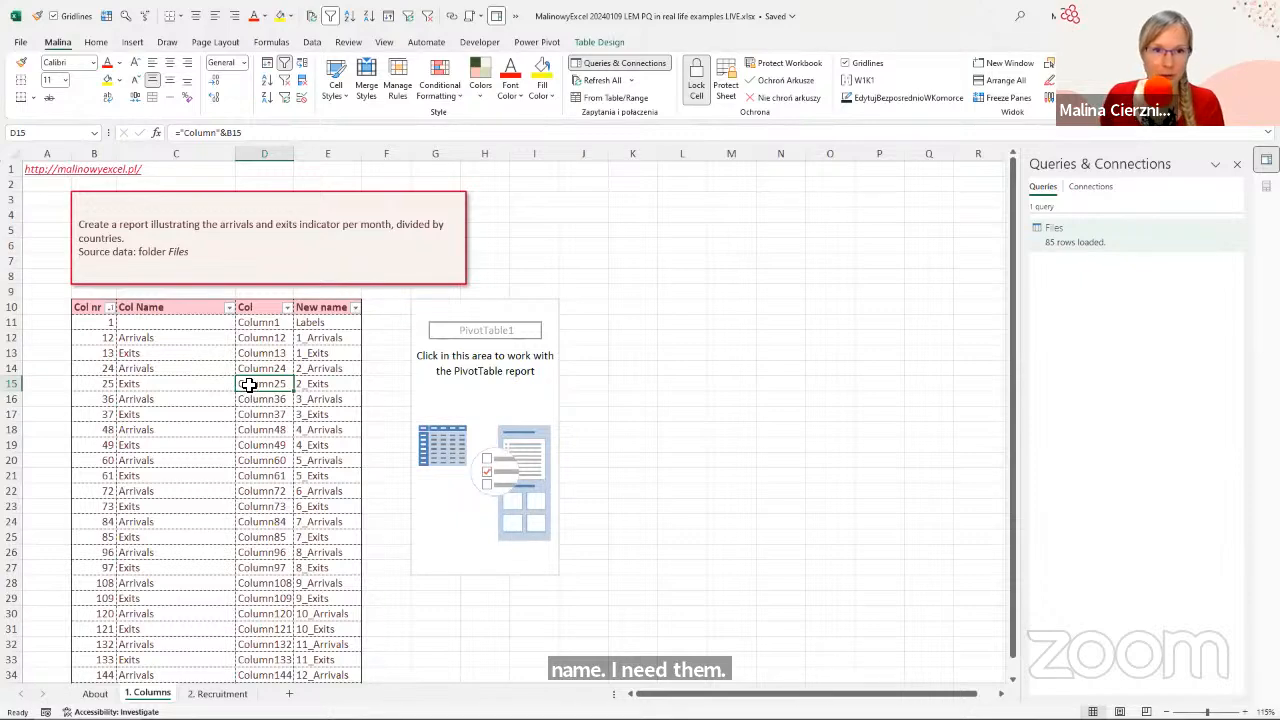
Load the column mapping table into Power Query as a new query and expand the list of queries.
click(183, 369)
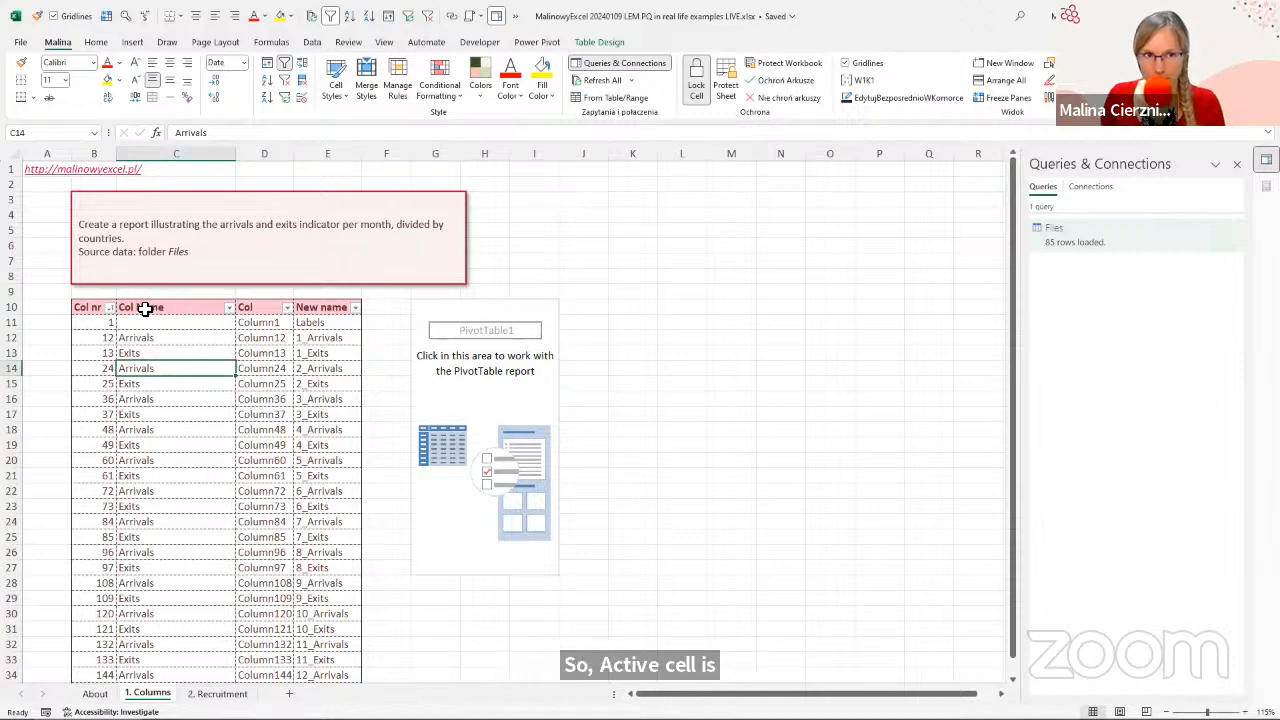
click(311, 42)
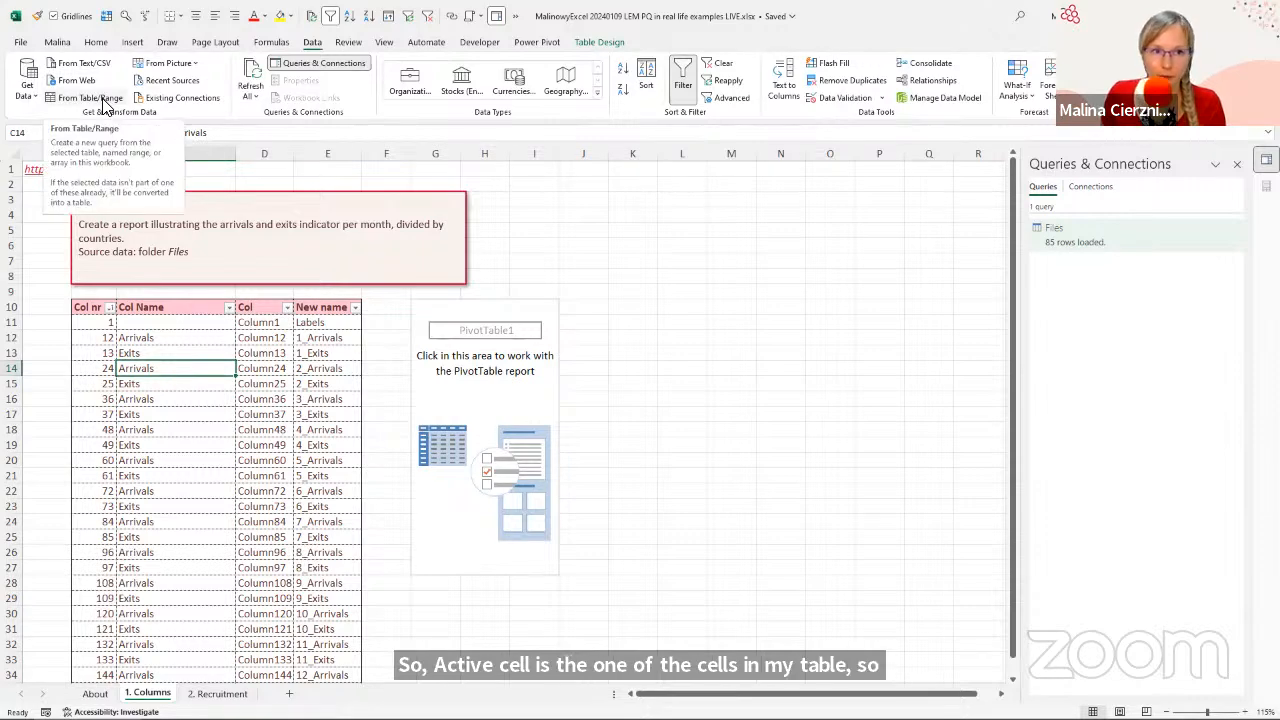
click(90, 98)
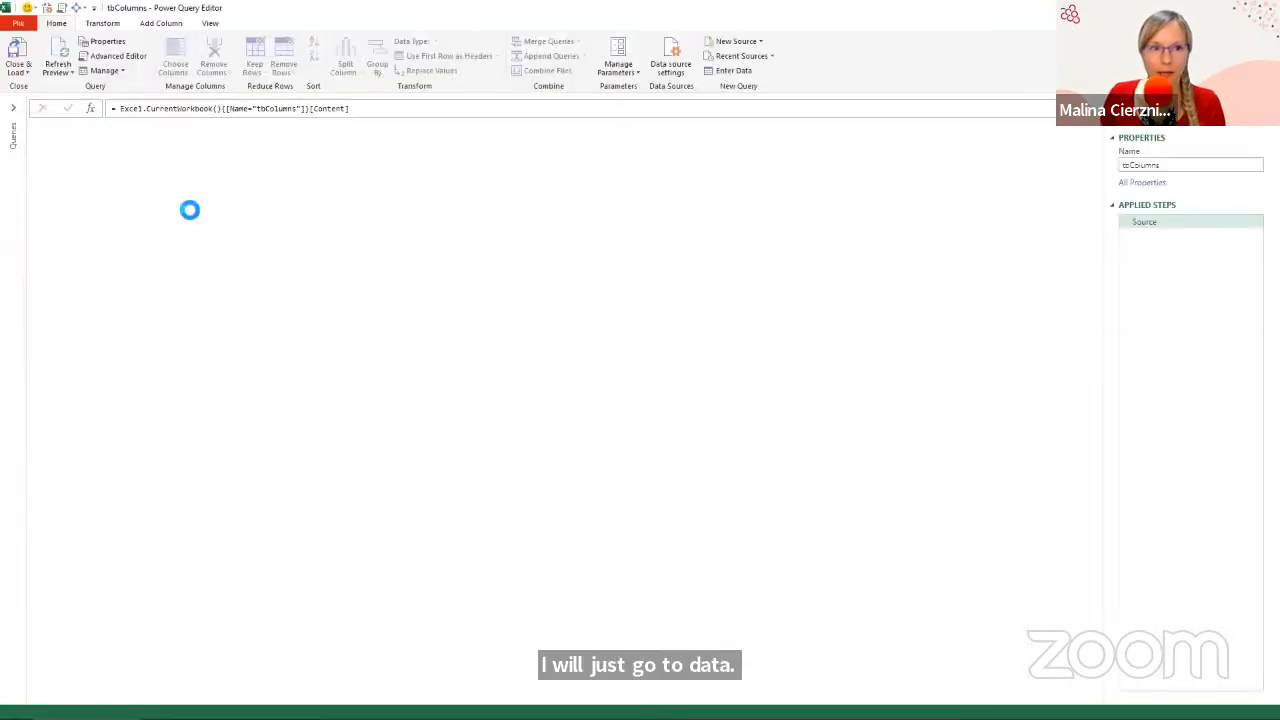
click(13, 107)
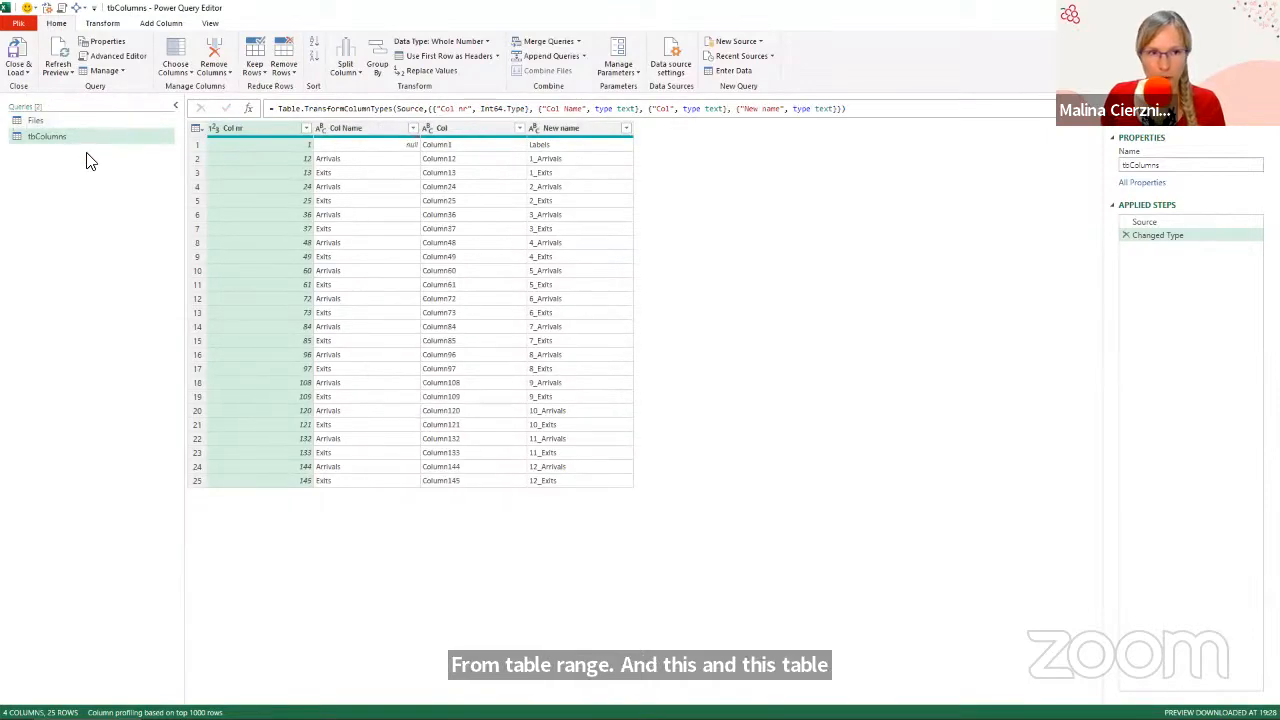
Examine the imported tbColumns query, especially its Col and New name columns.
drag(12, 126, 103, 153)
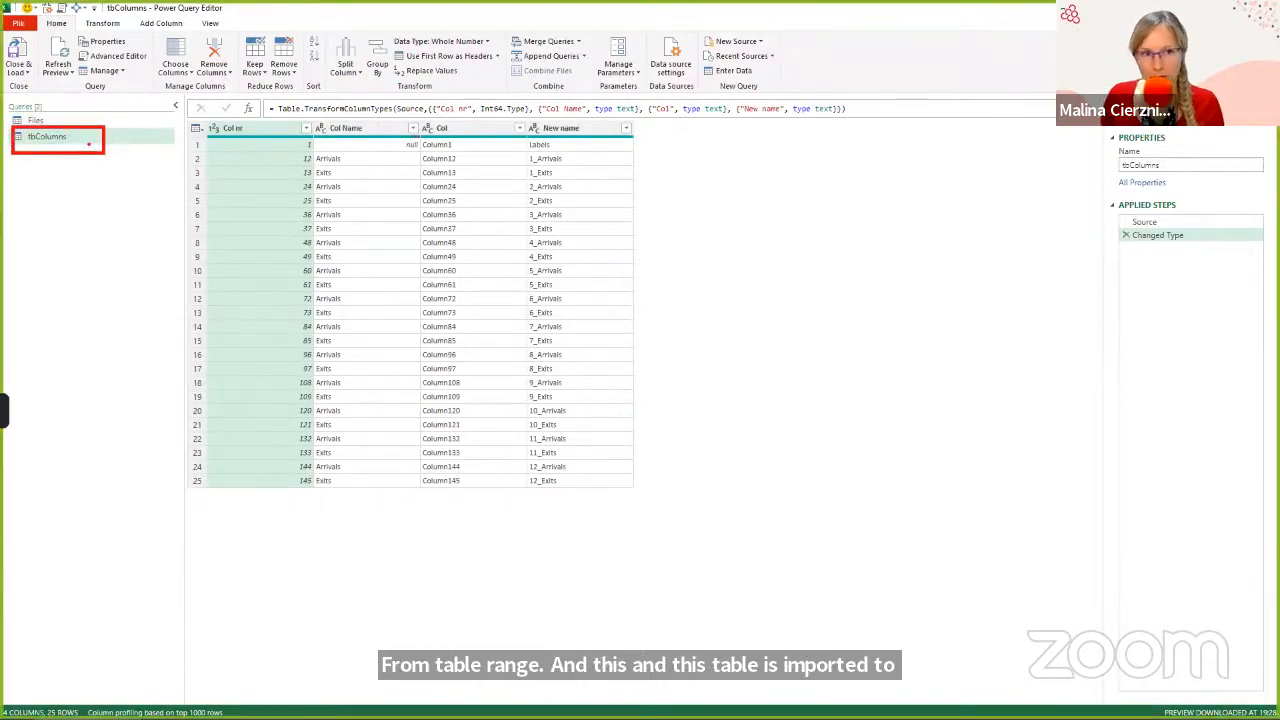
drag(121, 276, 84, 143)
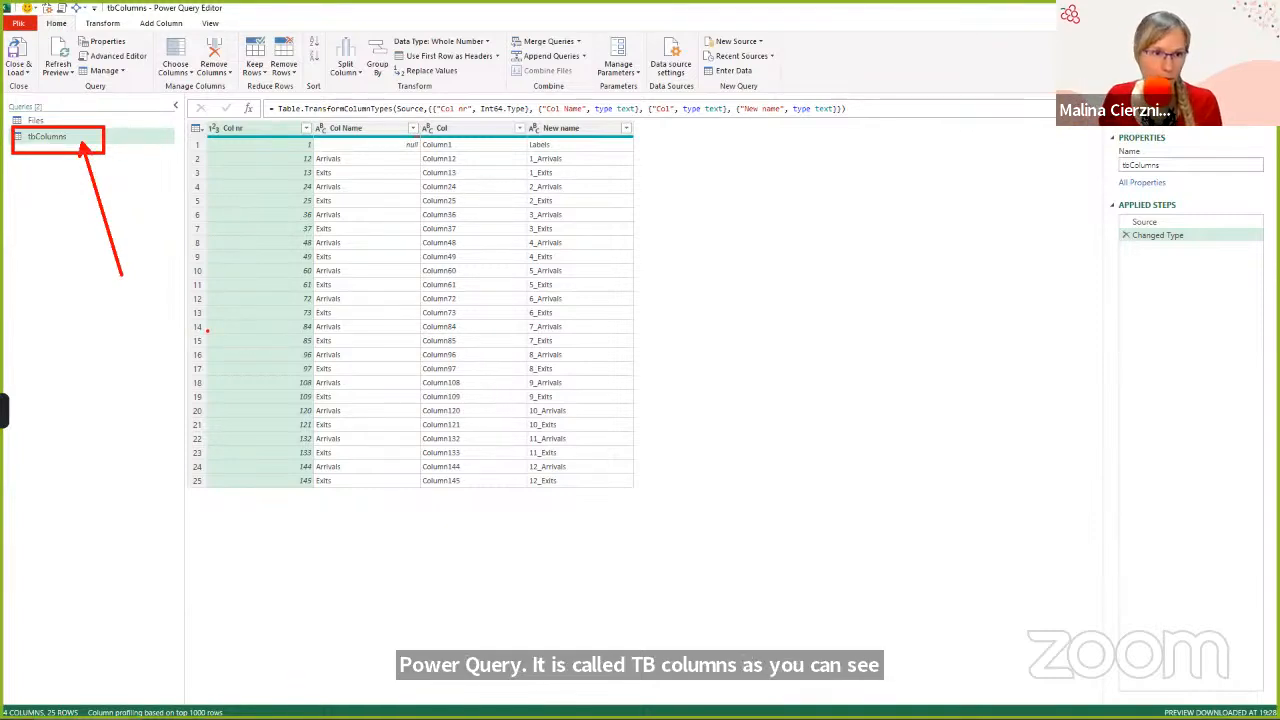
key(Escape)
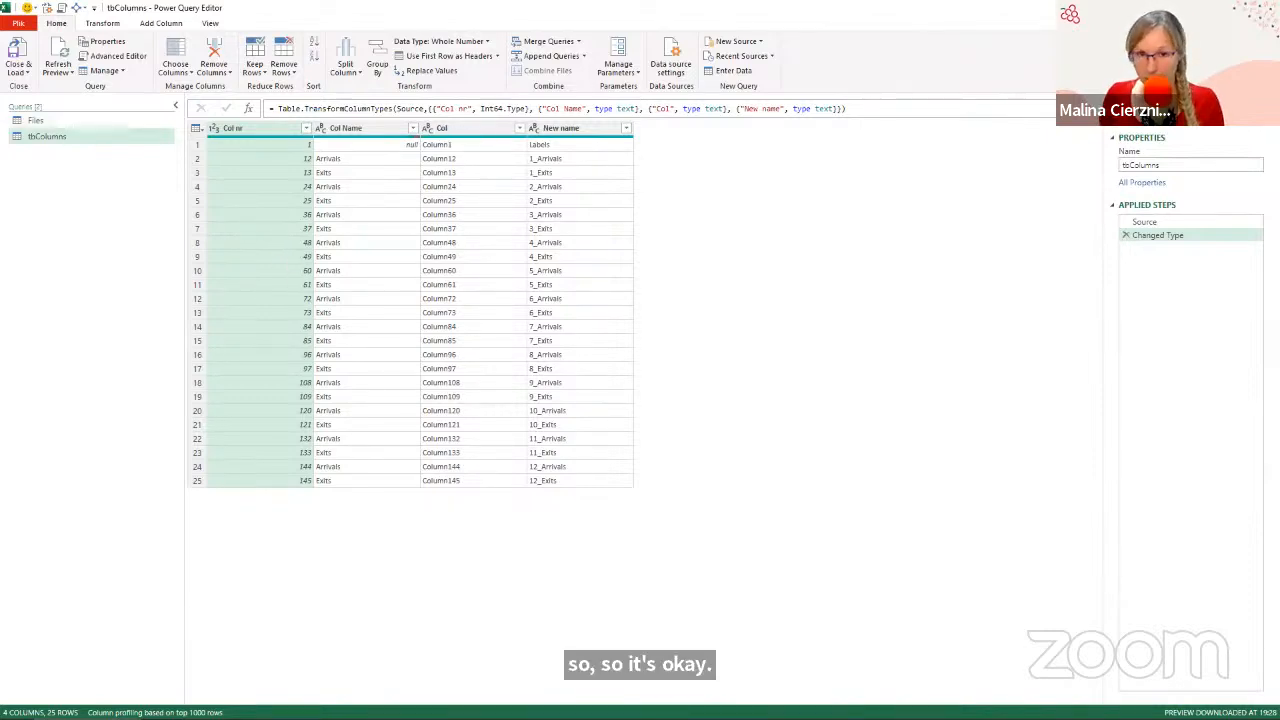
mouse_move(413, 108)
mouse_down()
mouse_move(531, 466)
mouse_move(511, 508)
mouse_up()
drag(526, 116, 634, 518)
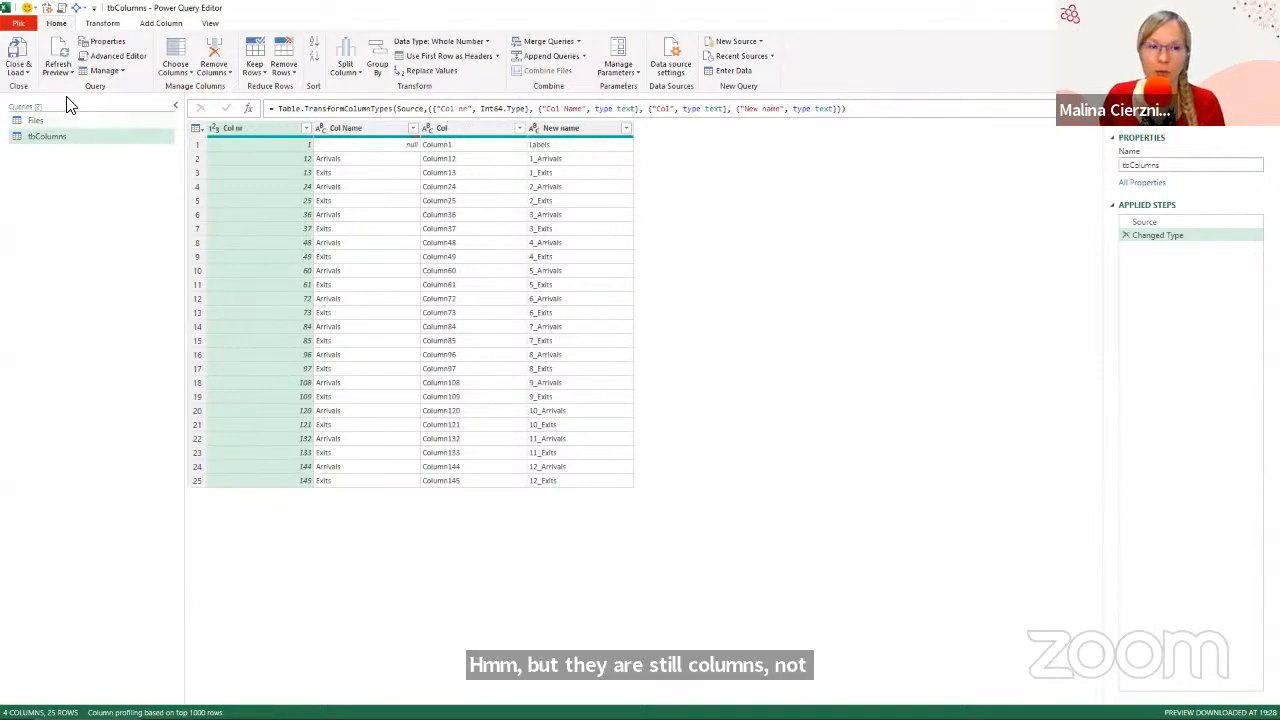
Review the column name lists in the Expanded Data formula of the Files query.
click(58, 120)
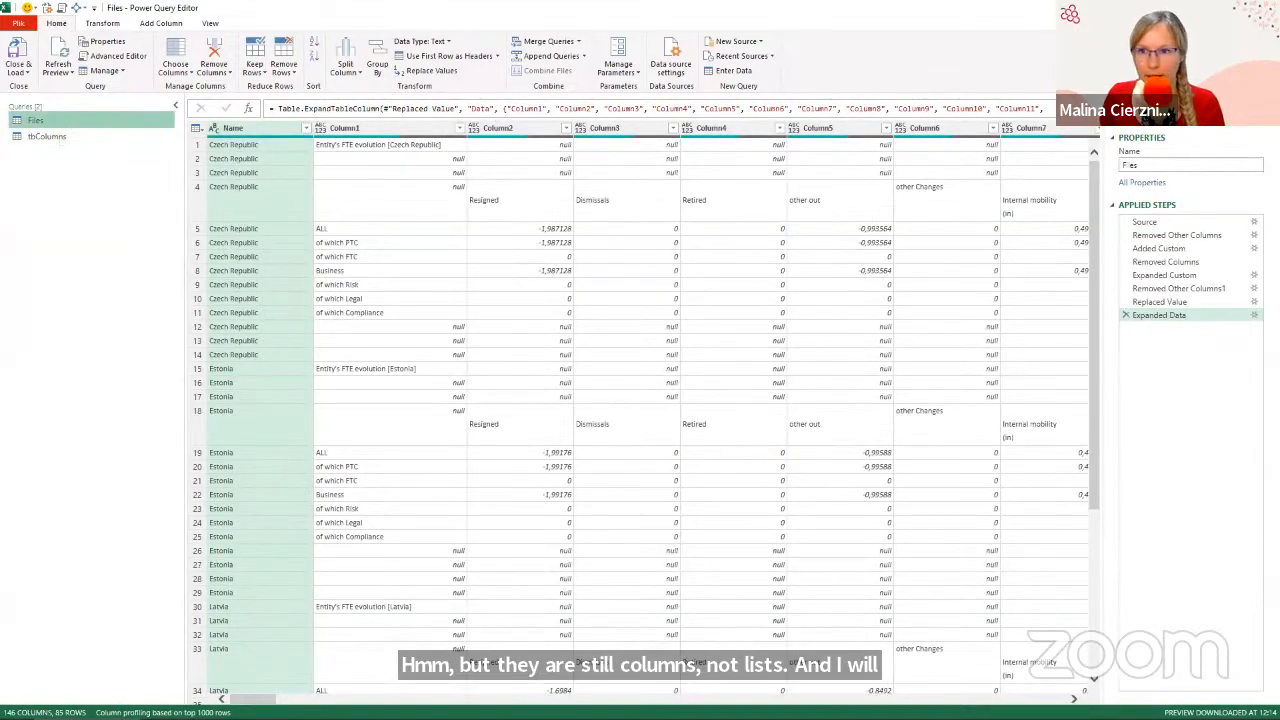
click(505, 110)
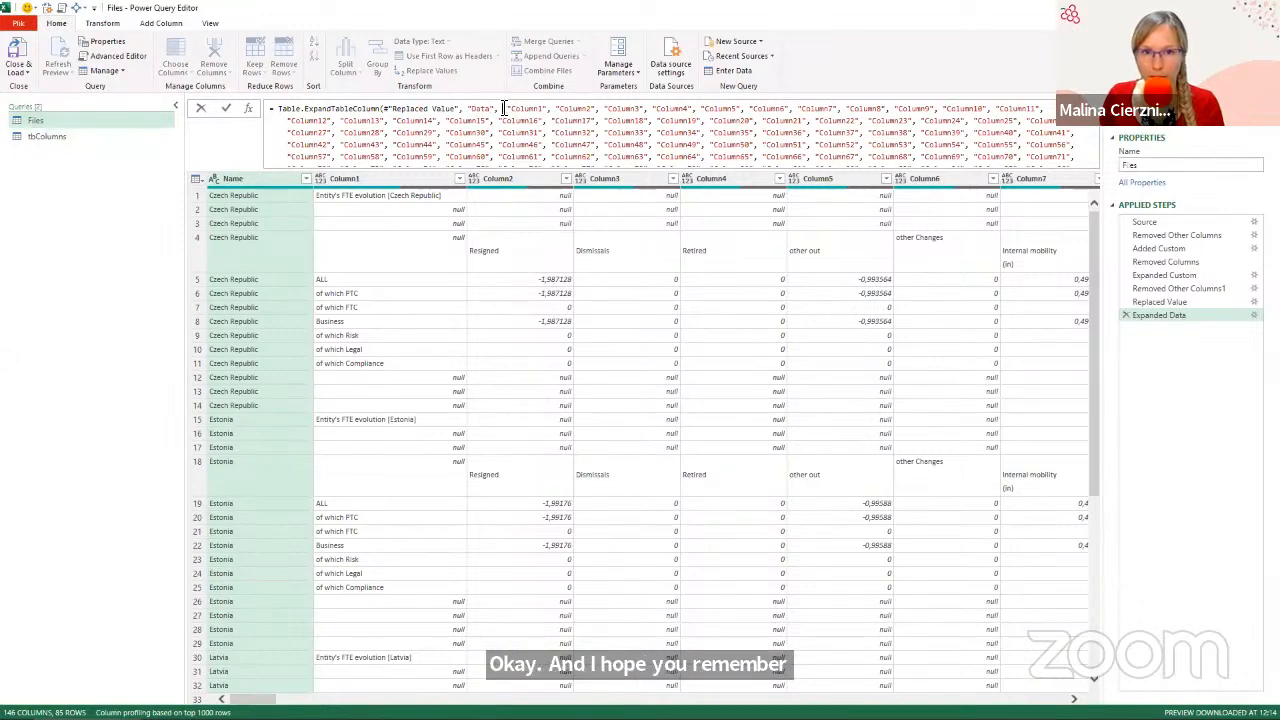
drag(503, 110, 693, 158)
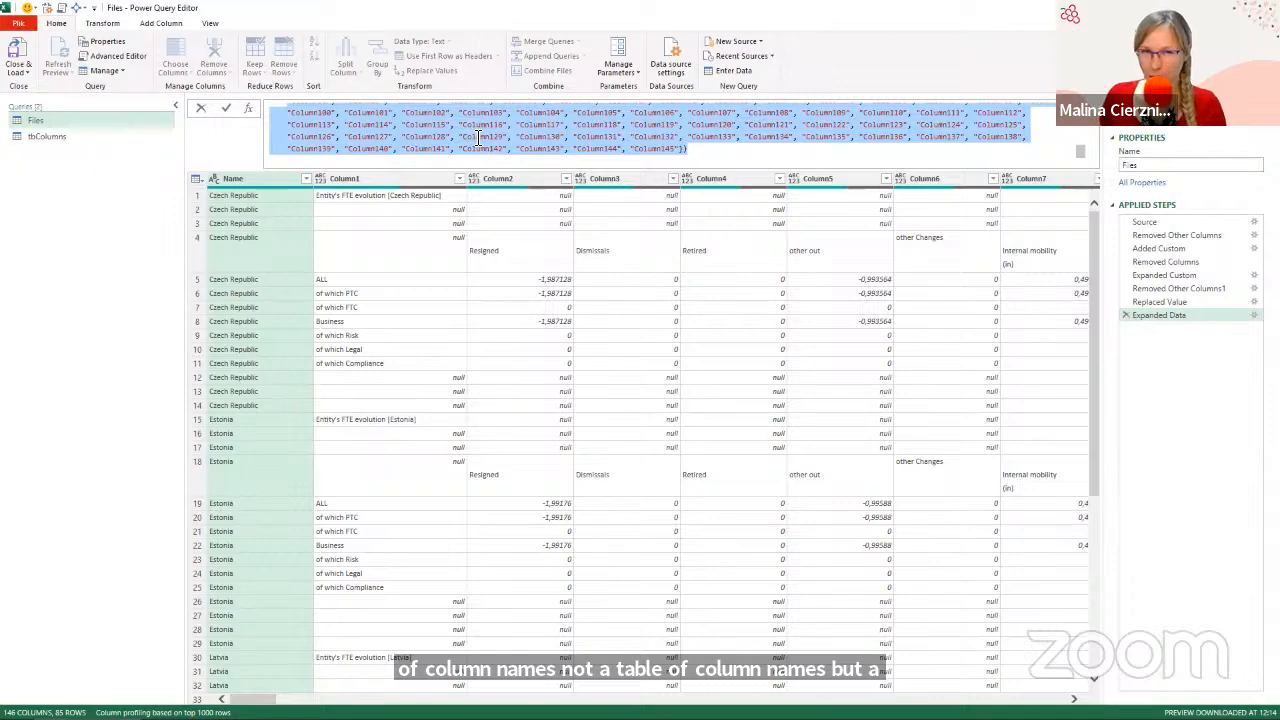
scroll(473, 133, up, 5)
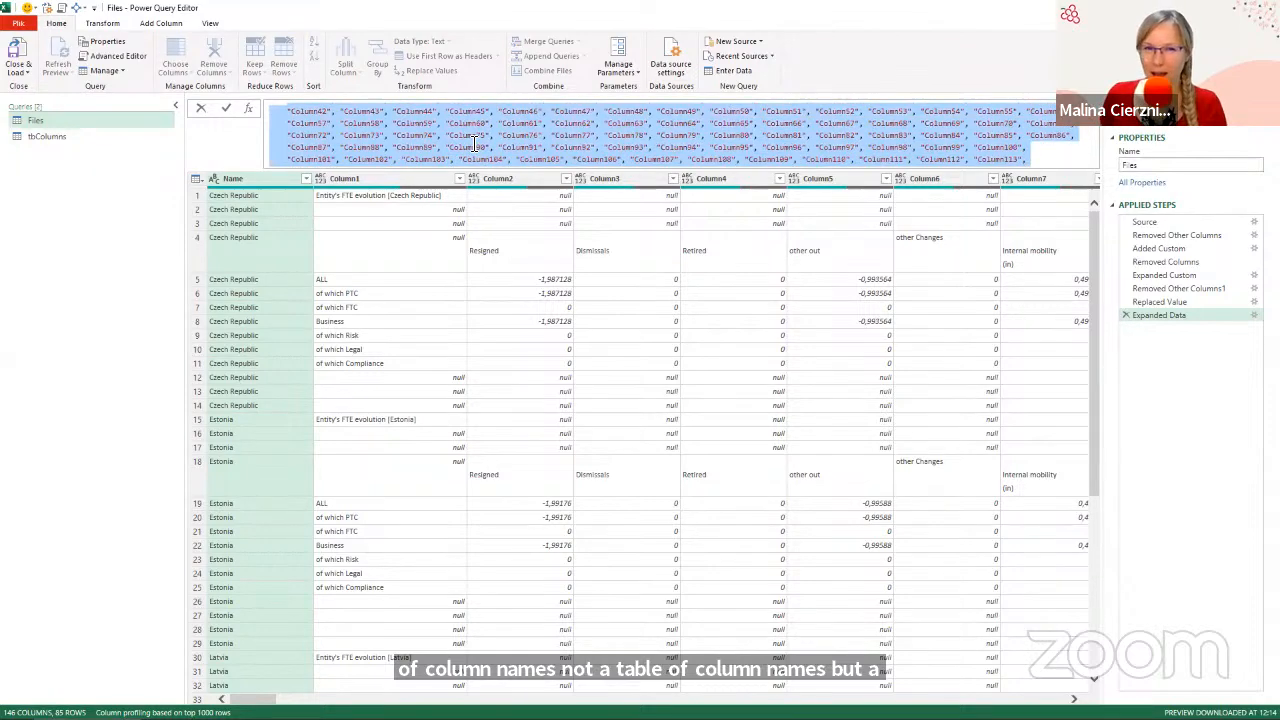
Add a custom step to the tbColumns query that references the Changed Type step.
click(48, 136)
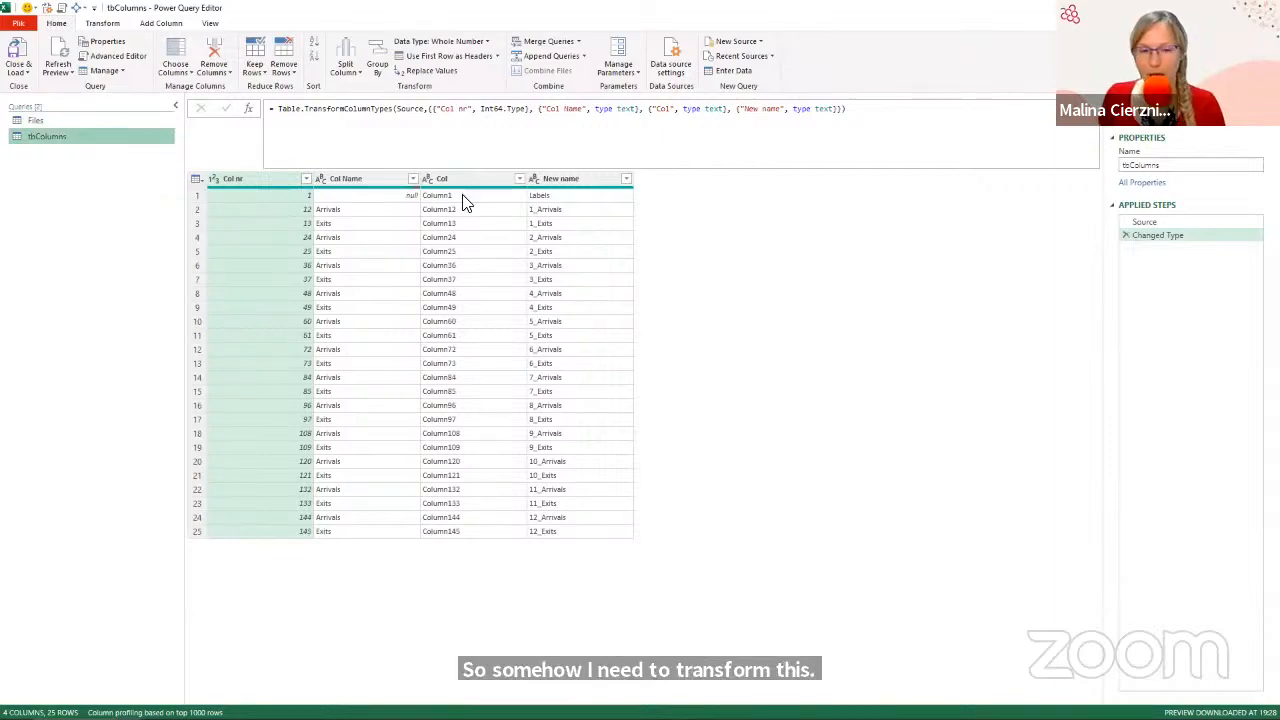
mouse_move(457, 188)
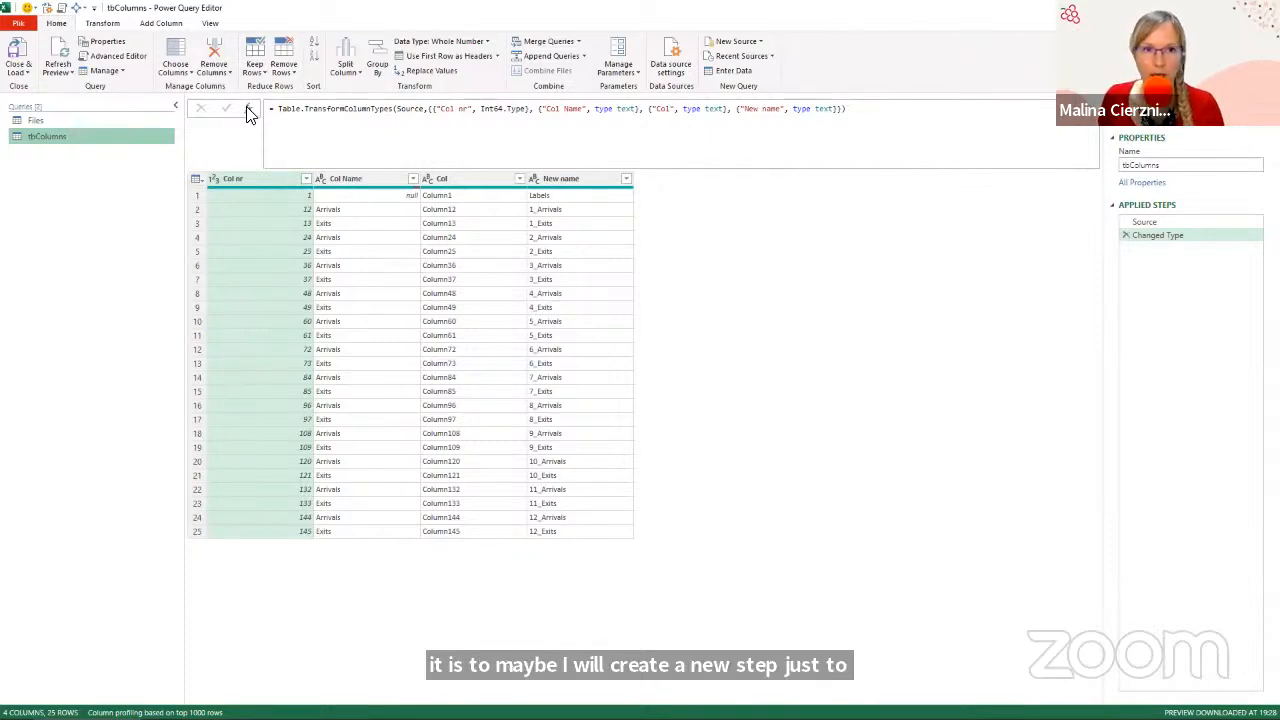
key(ctrl+2)
mouse_move(235, 92)
mouse_down()
mouse_move(263, 120)
mouse_move(316, 322)
mouse_up()
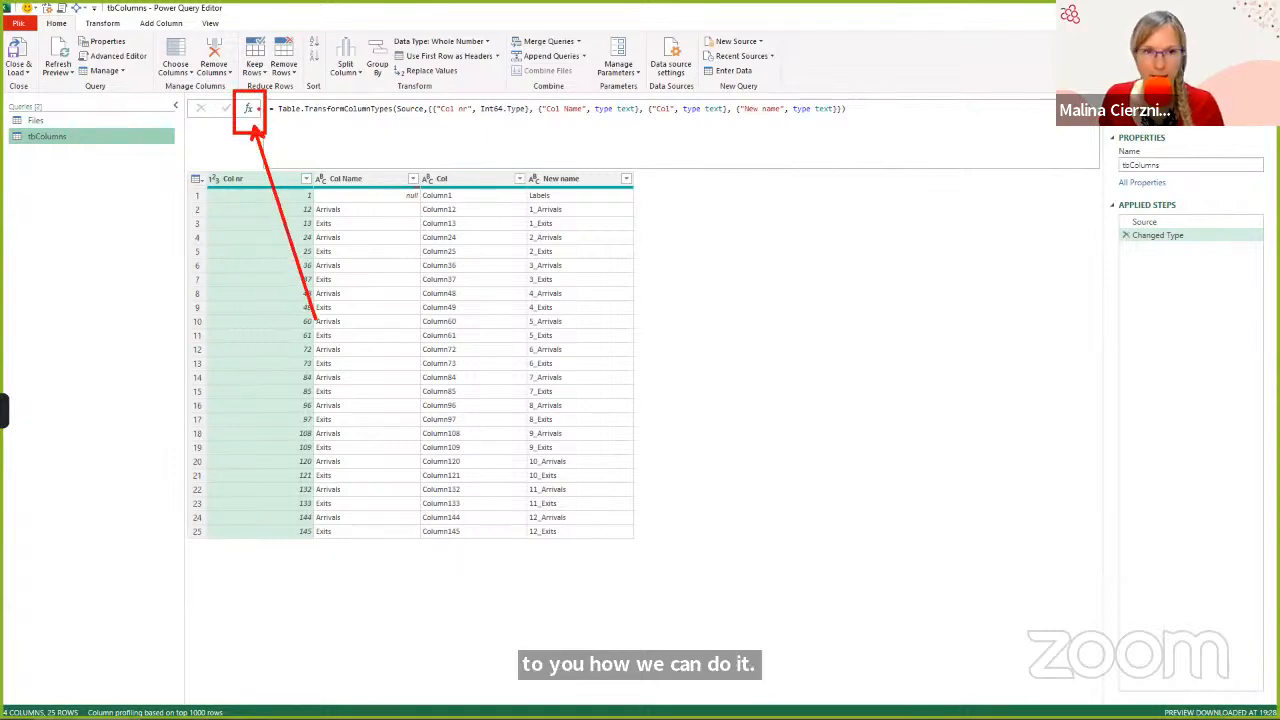
mouse_move(10, 122)
mouse_down()
mouse_move(106, 160)
mouse_move(70, 160)
mouse_move(143, 322)
mouse_up()
key(Escape)
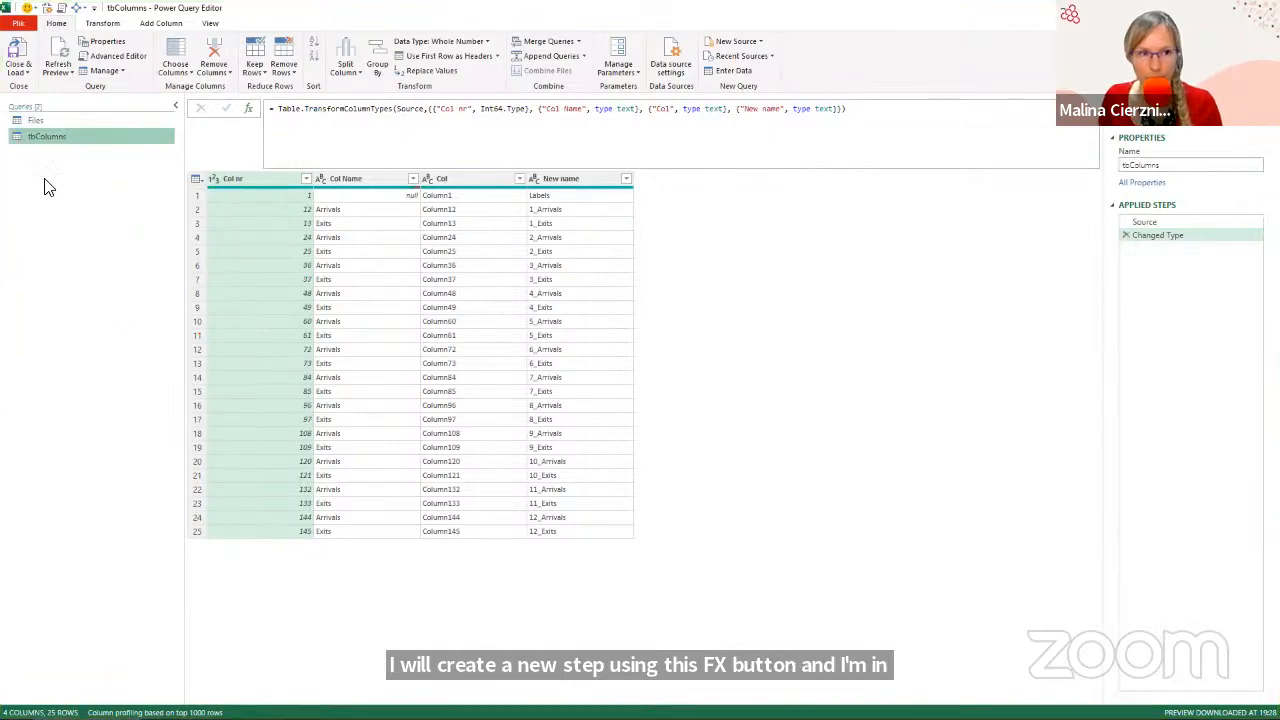
click(248, 108)
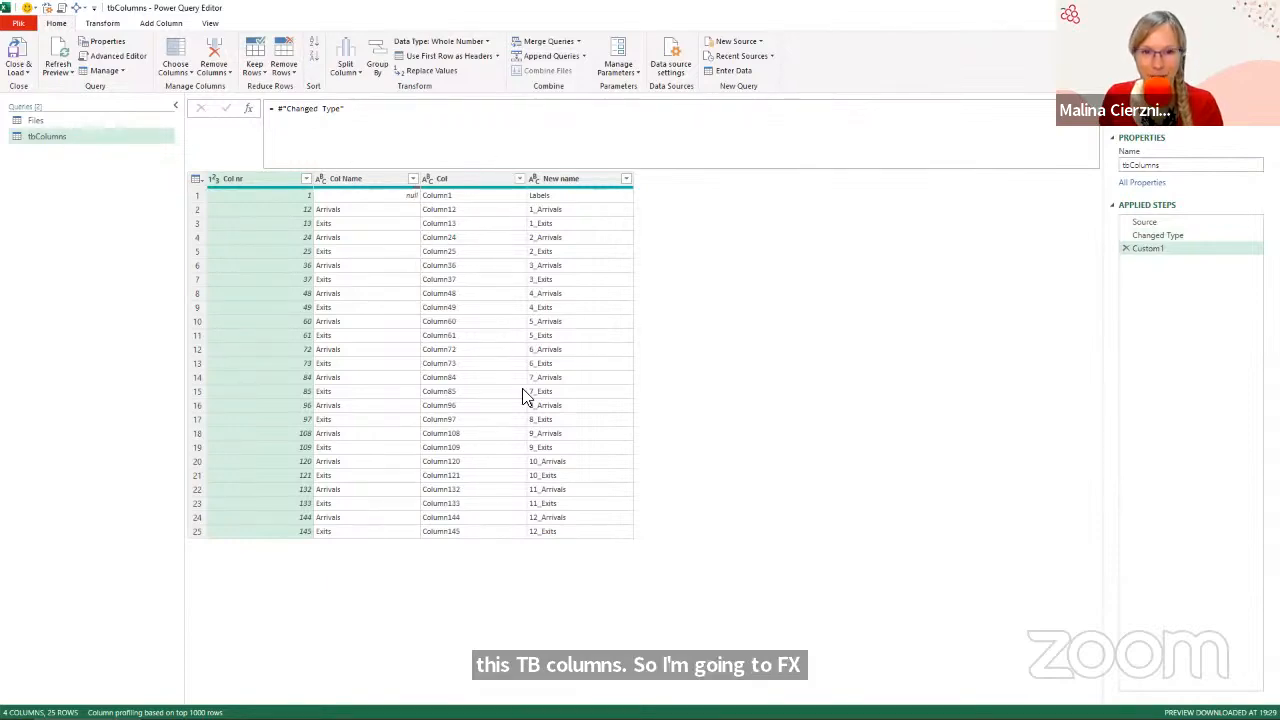
click(394, 113)
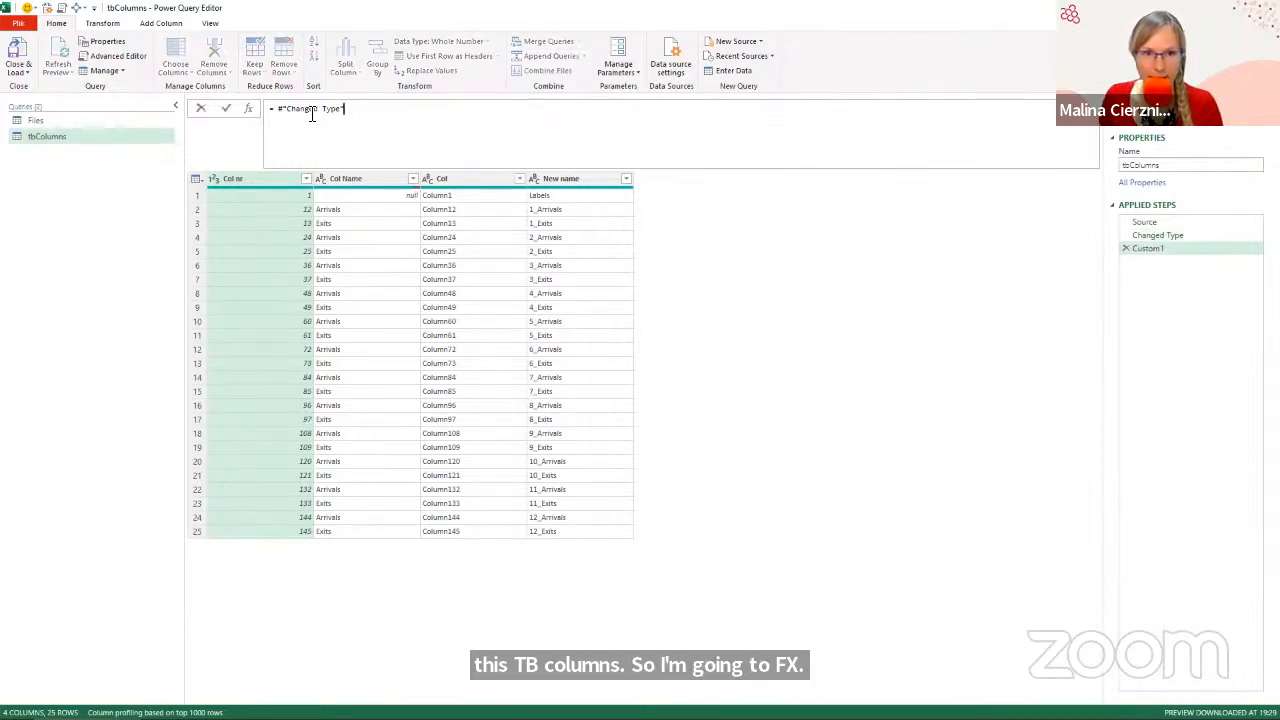
key(ctrl+2)
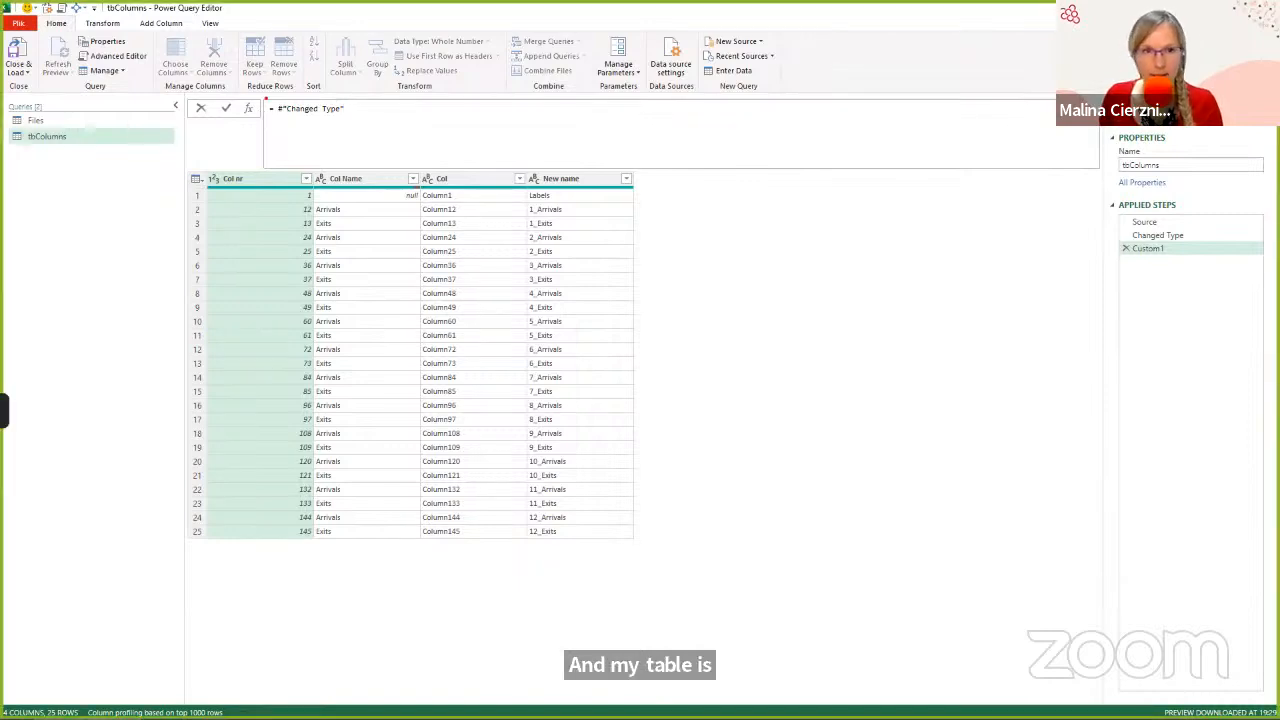
drag(267, 98, 377, 126)
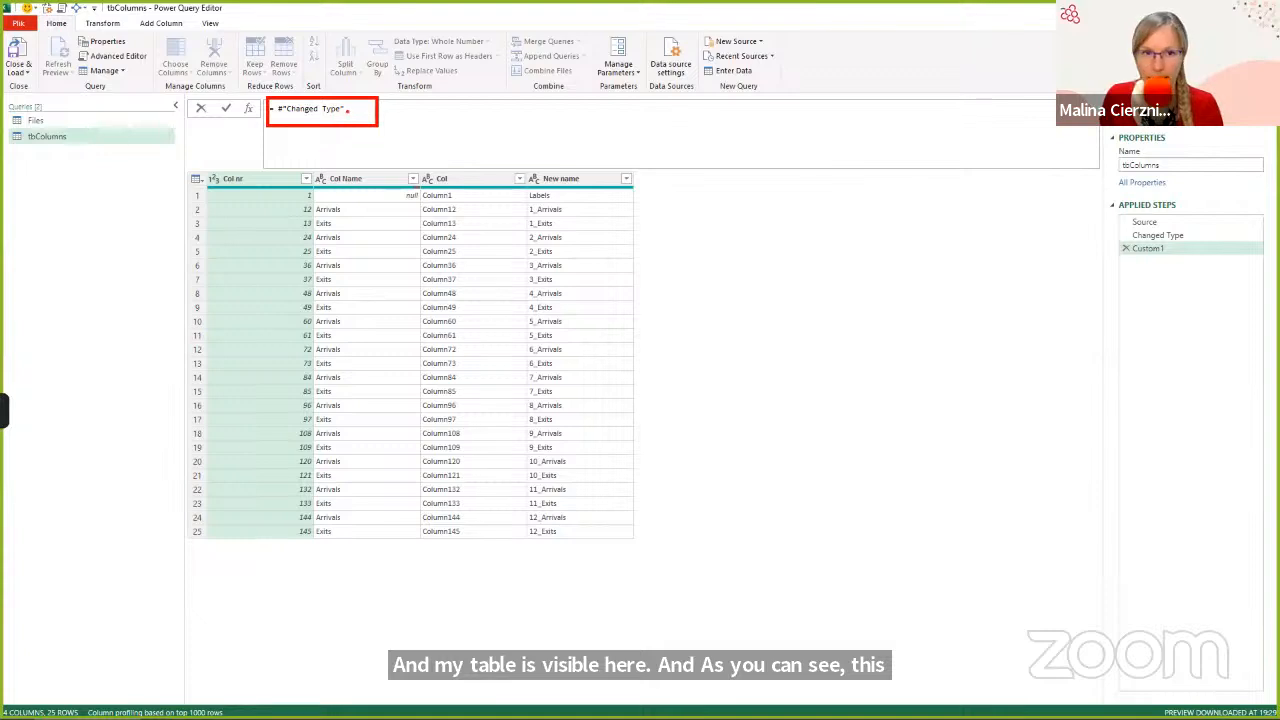
key(Escape)
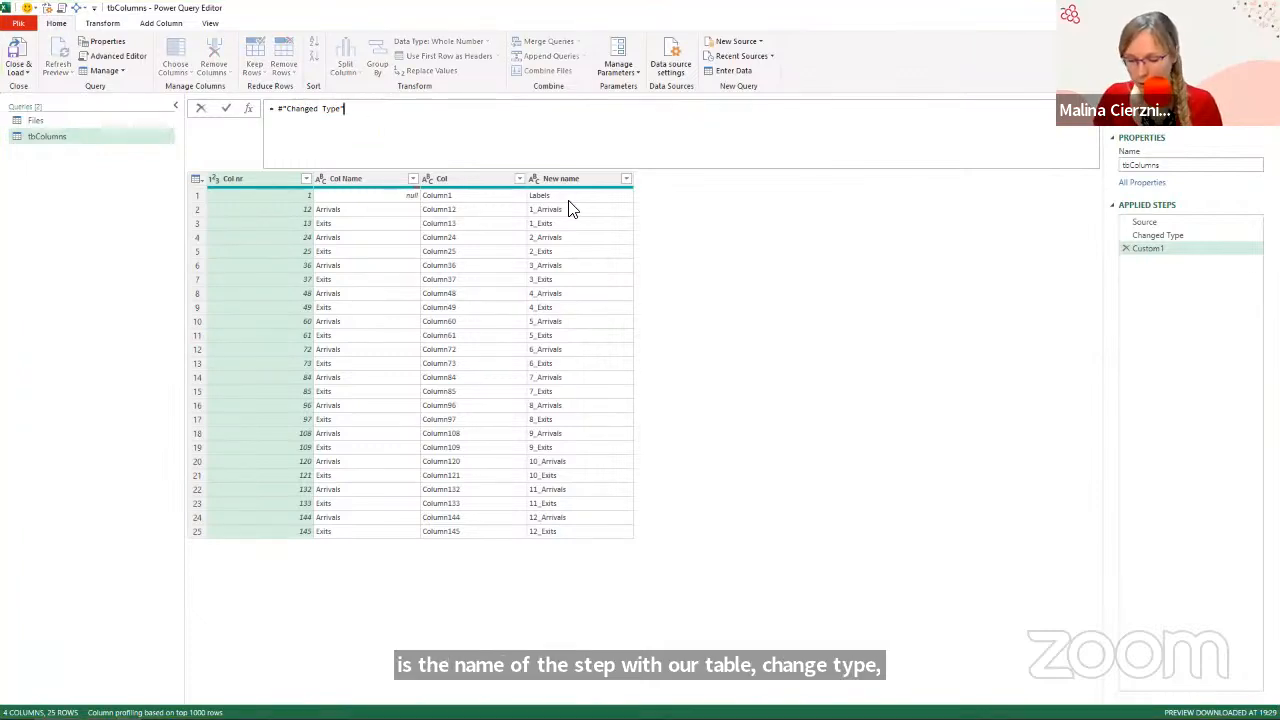
Extract the Col column as a list with #"Changed Type"[Col] in the custom step, and delete that step.
text([)
text(Con)
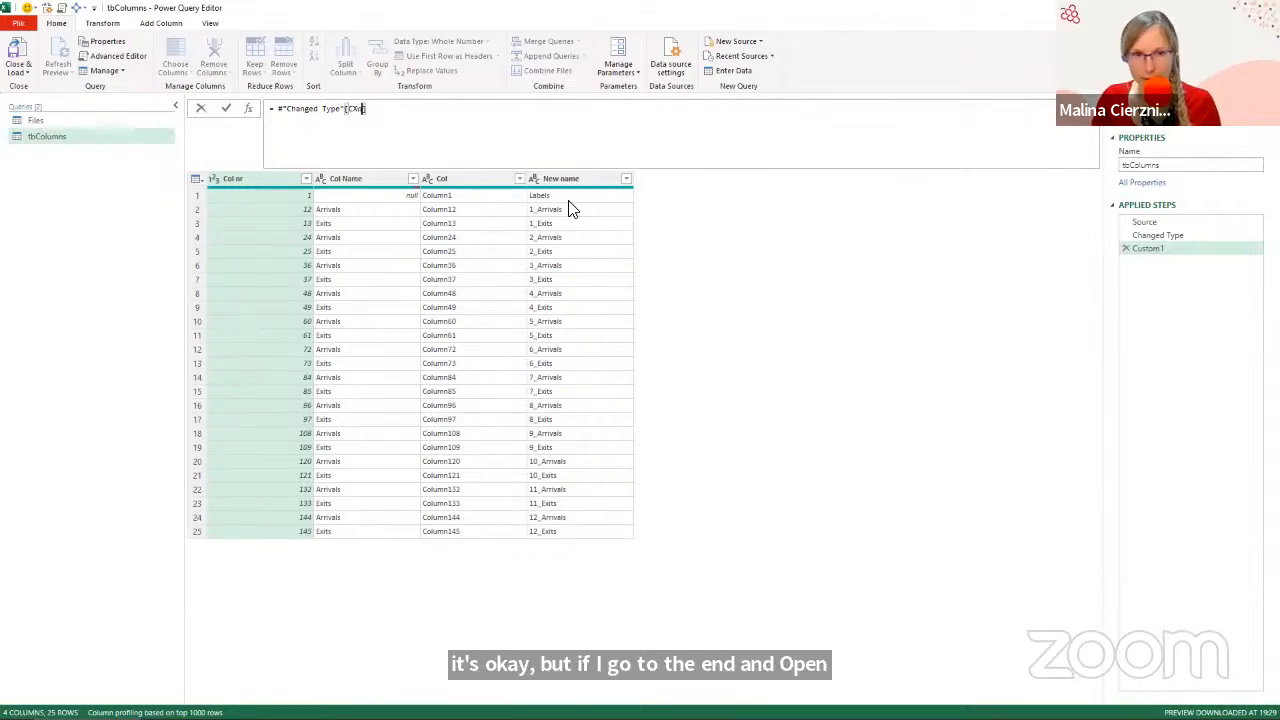
key(BackSpace)
key(BackSpace)
text(ol)
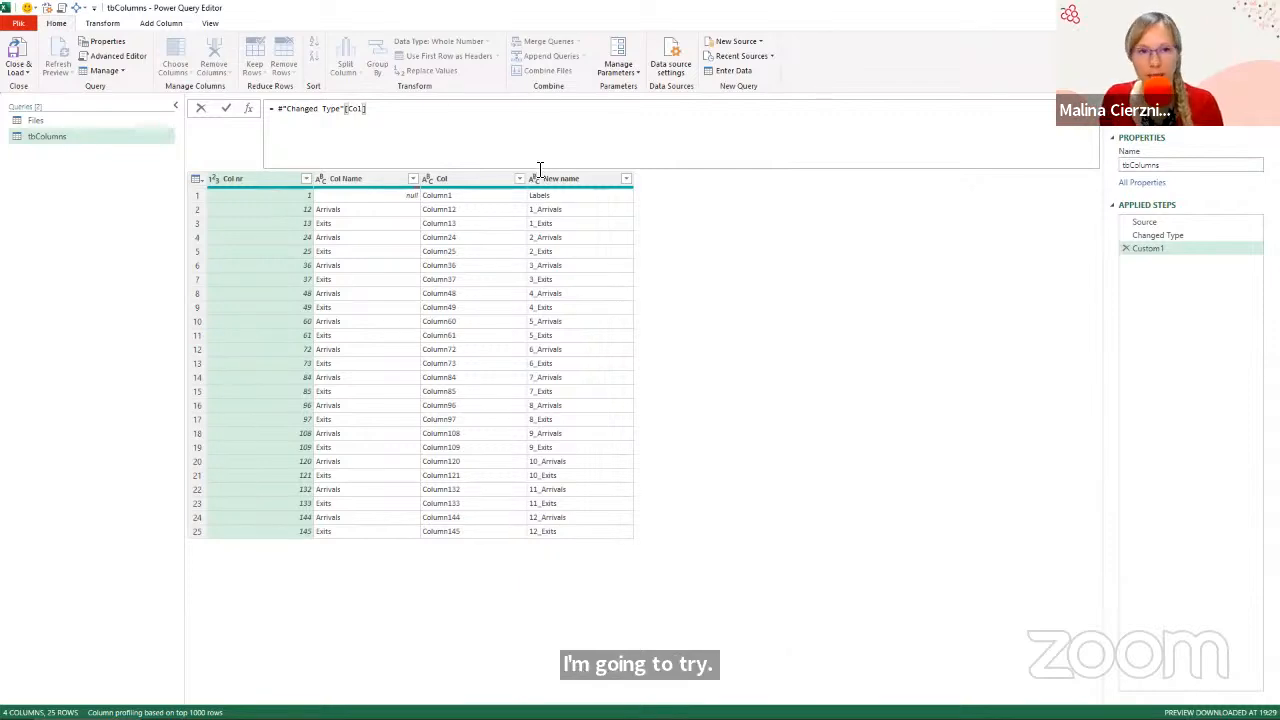
key(Return)
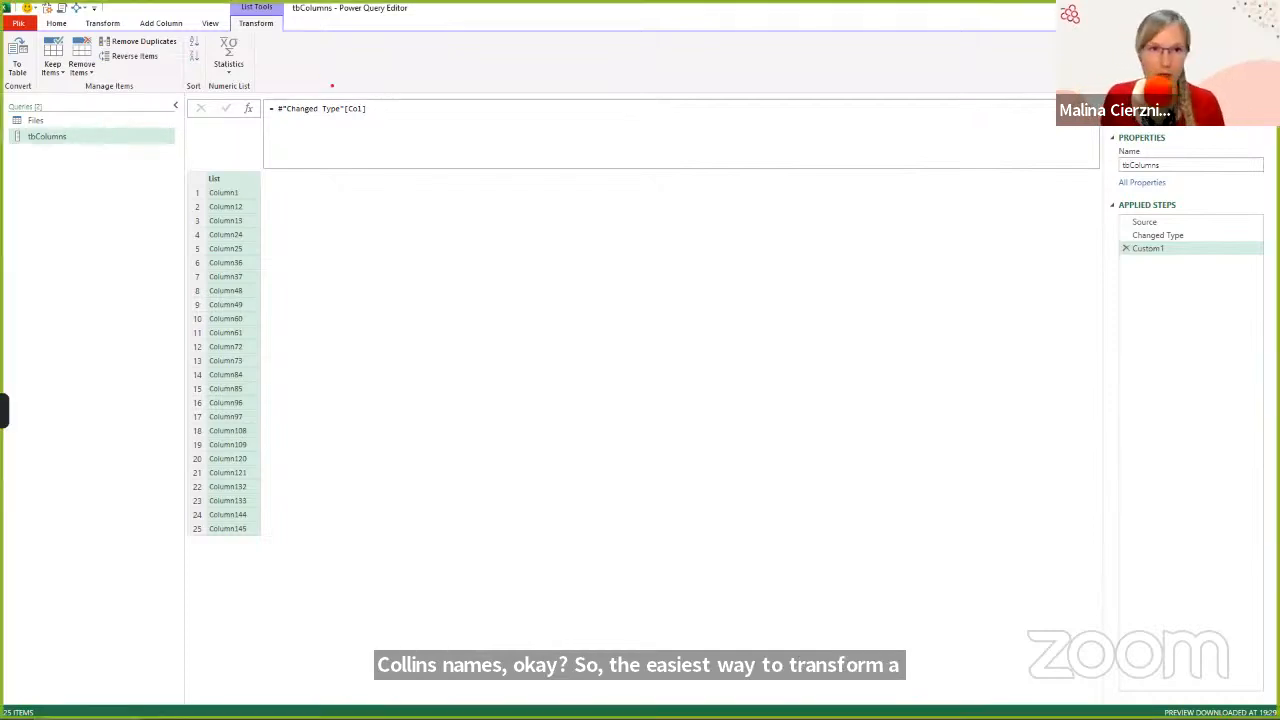
mouse_move(350, 101)
mouse_down()
mouse_move(380, 121)
mouse_move(396, 266)
mouse_up()
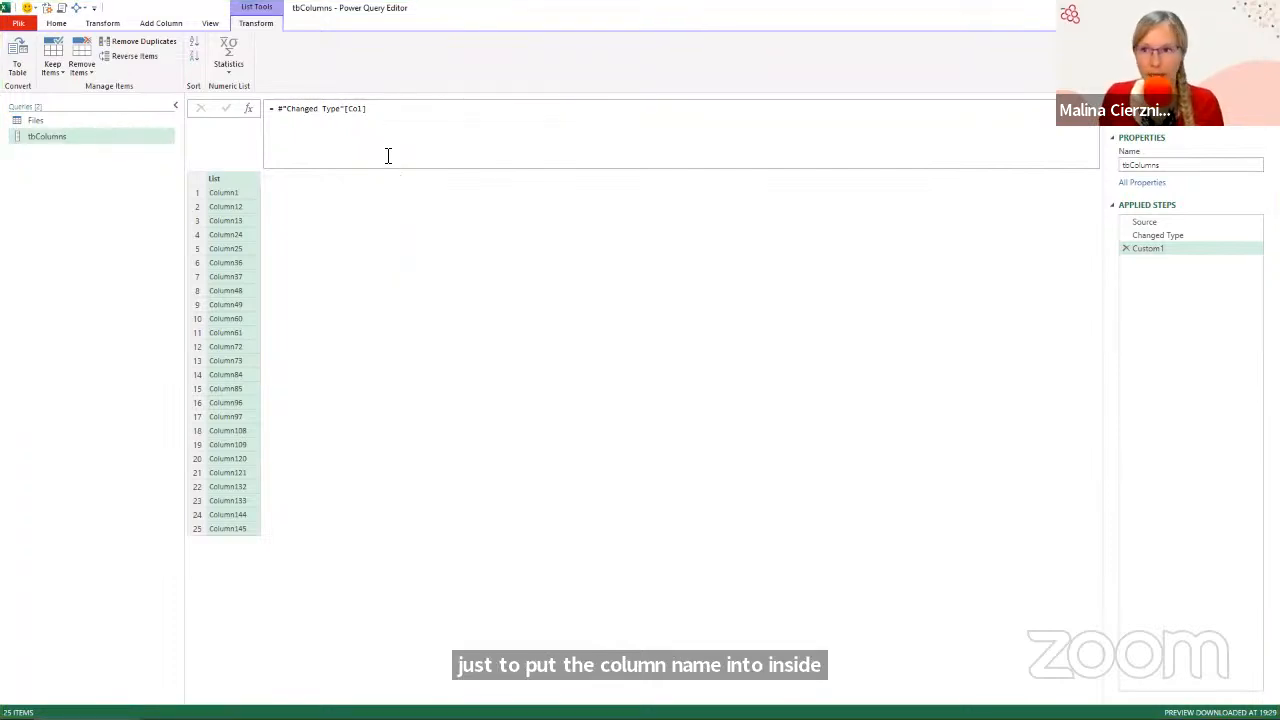
click(1126, 238)
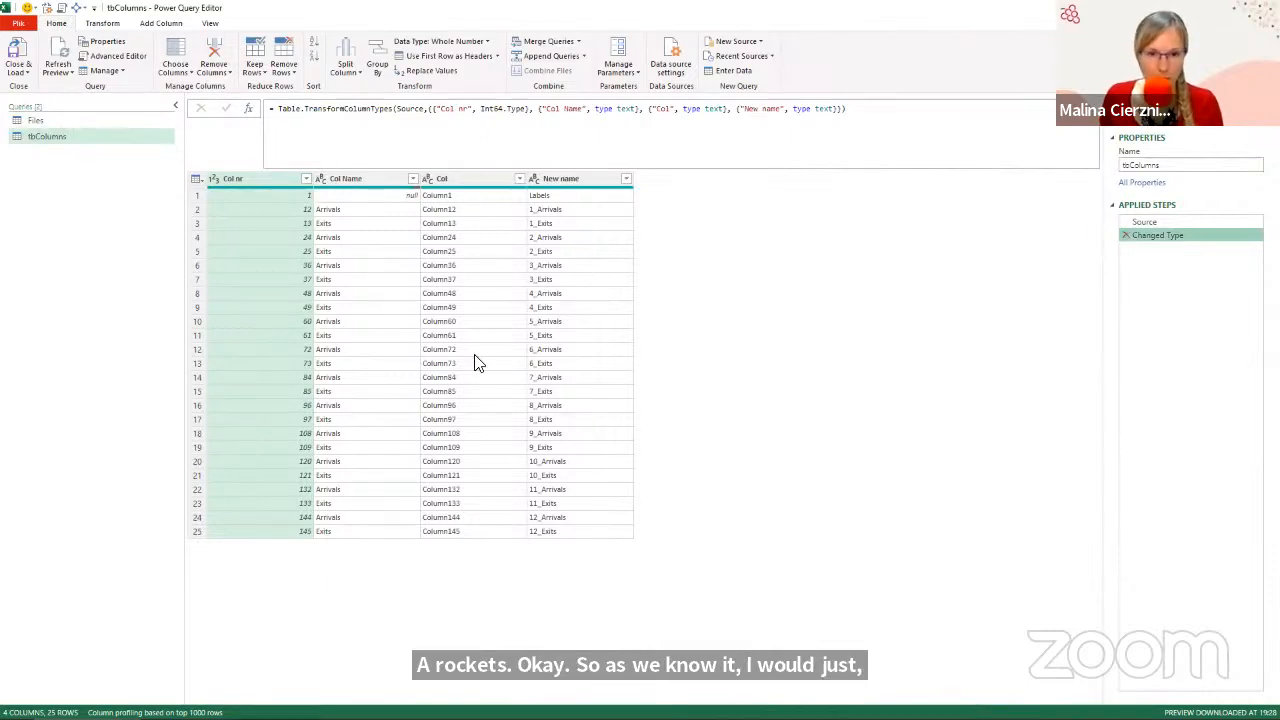
Replace the first hard-coded column list in the Files query's Expanded Data formula with tbColumns[Col].
click(66, 121)
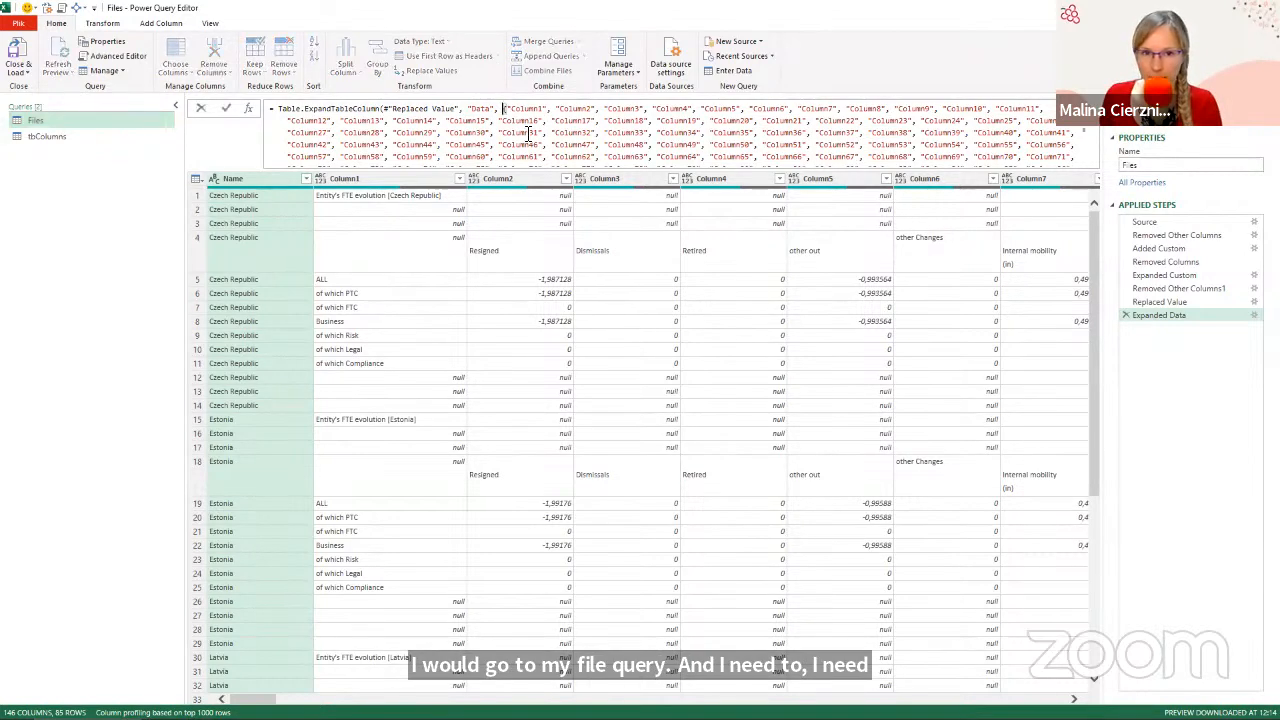
drag(504, 108, 556, 160)
key(Delete)
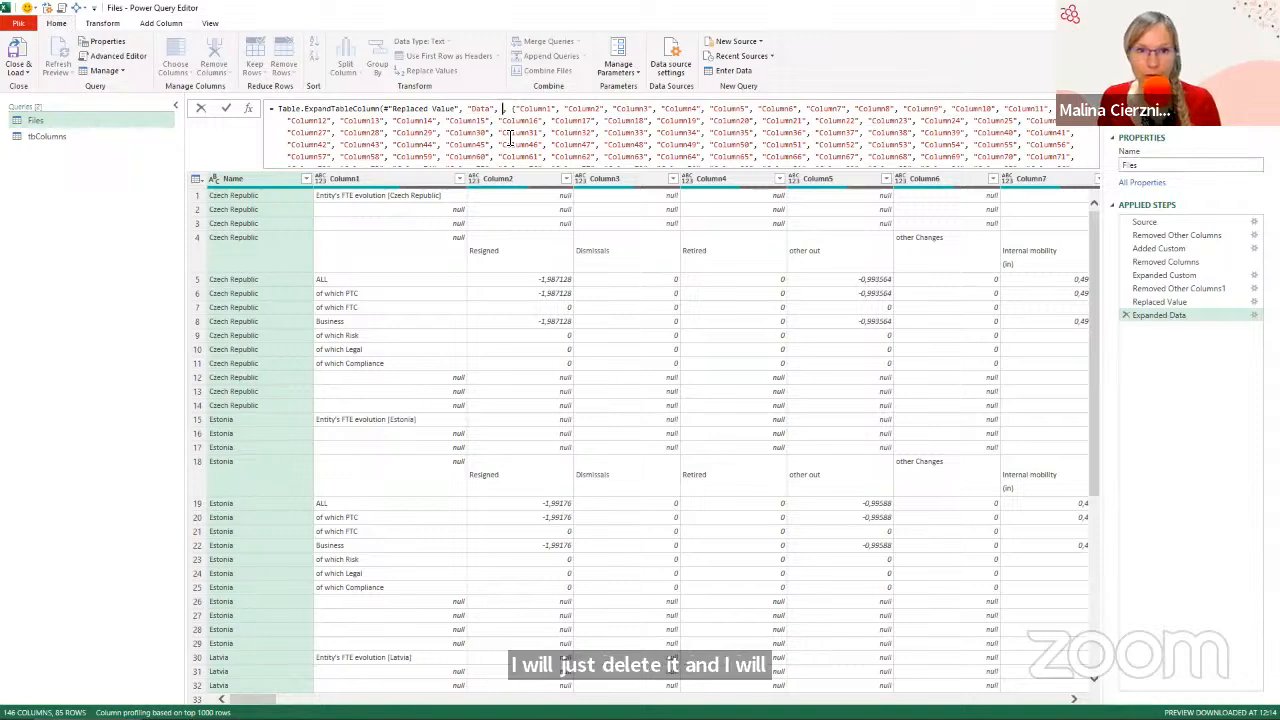
text(tb)
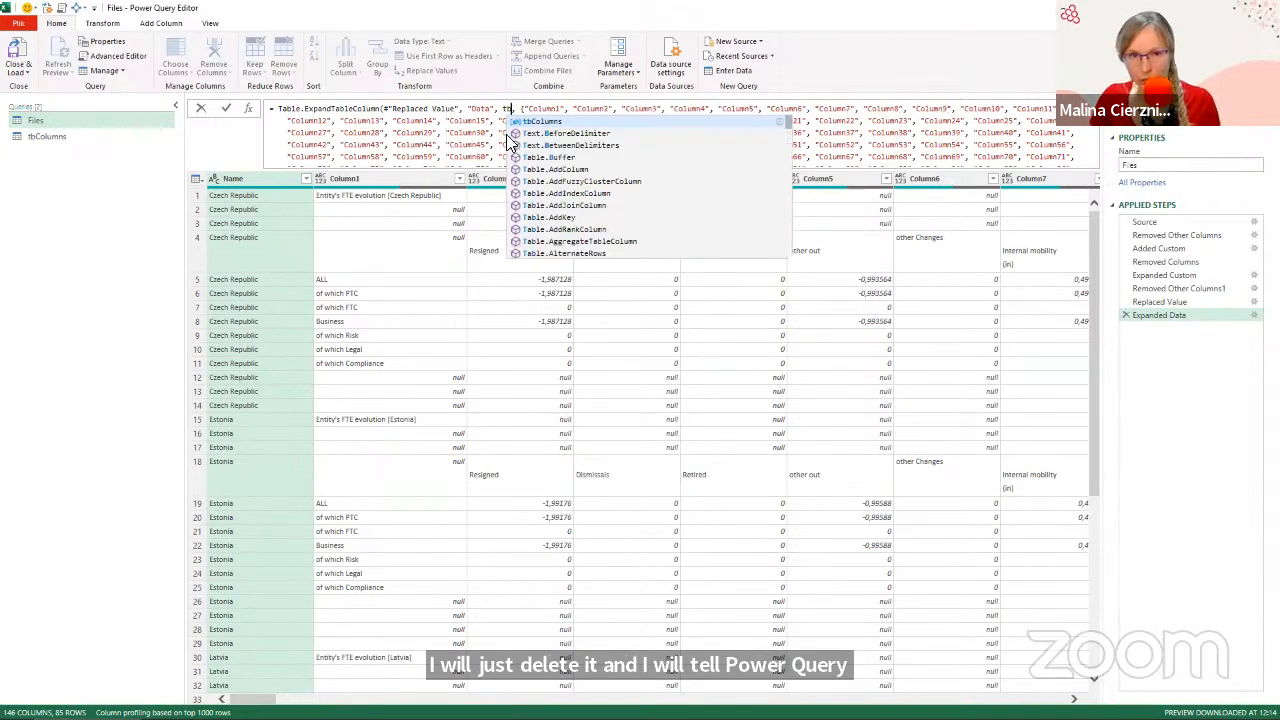
key(Tab)
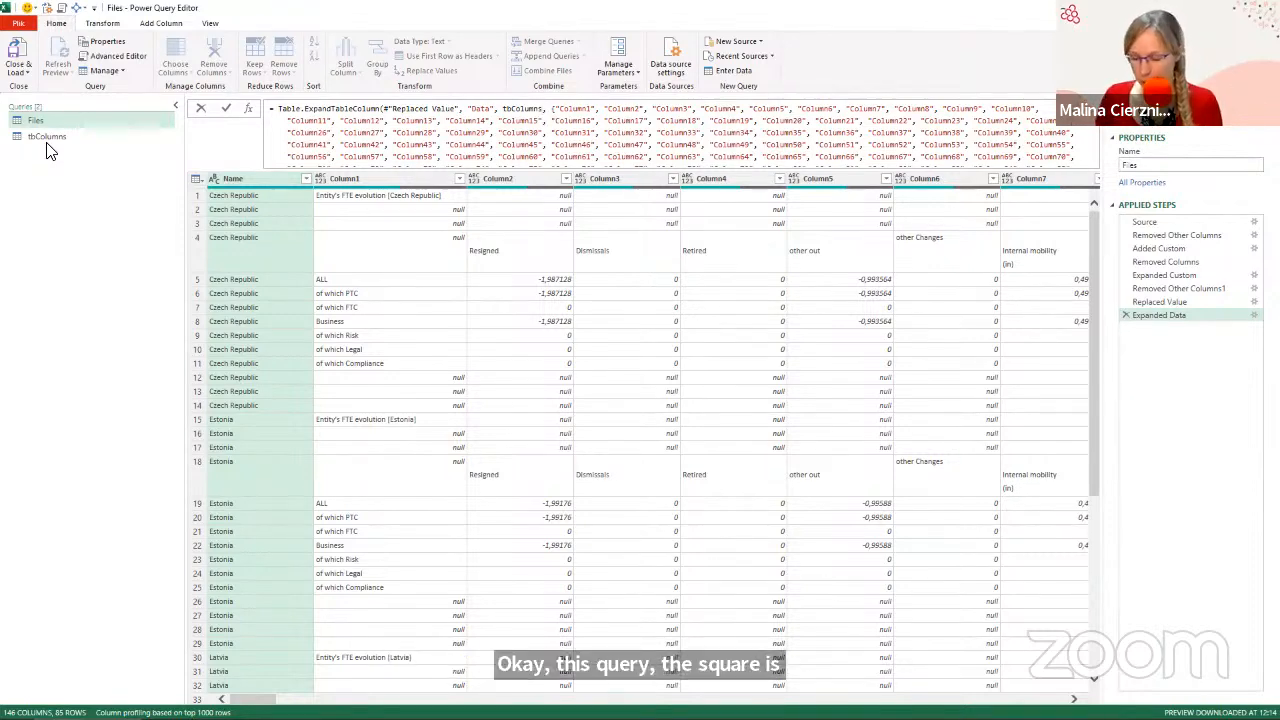
text([Col])
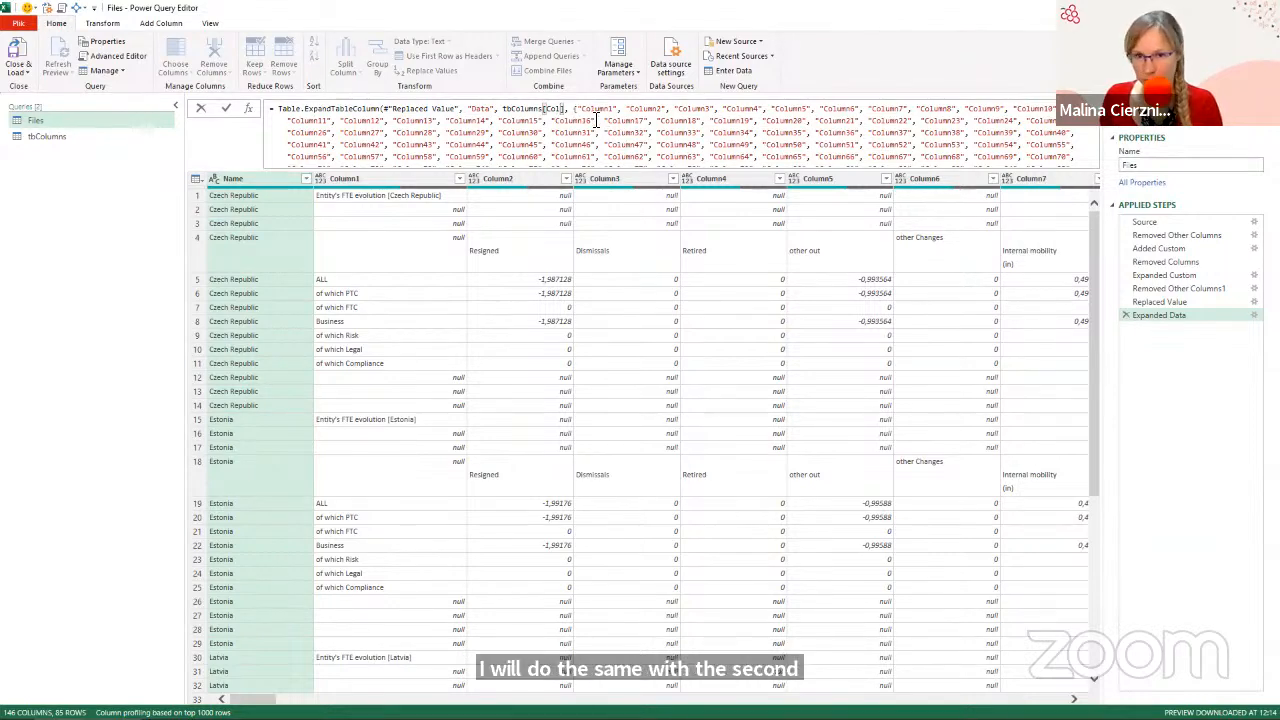
Copy the header text of the New name column in the tbColumns query without renaming it.
drag(578, 108, 705, 161)
scroll(682, 154, up, 3)
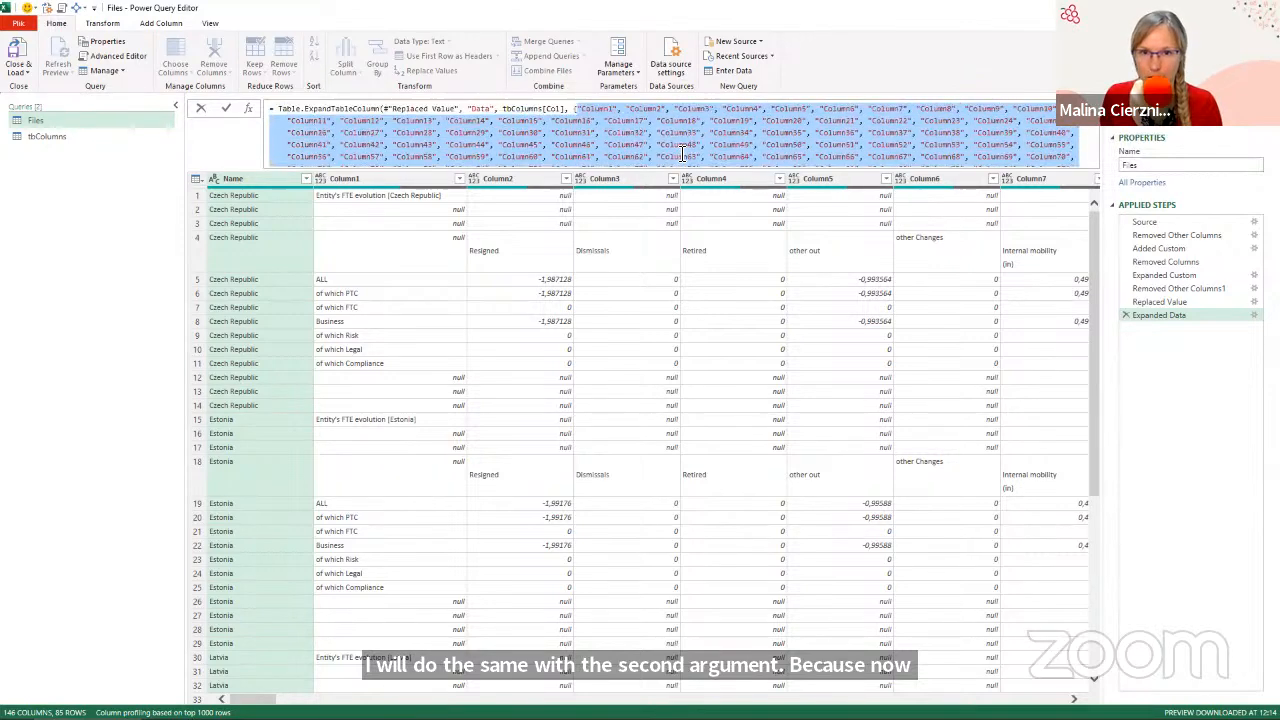
click(579, 109)
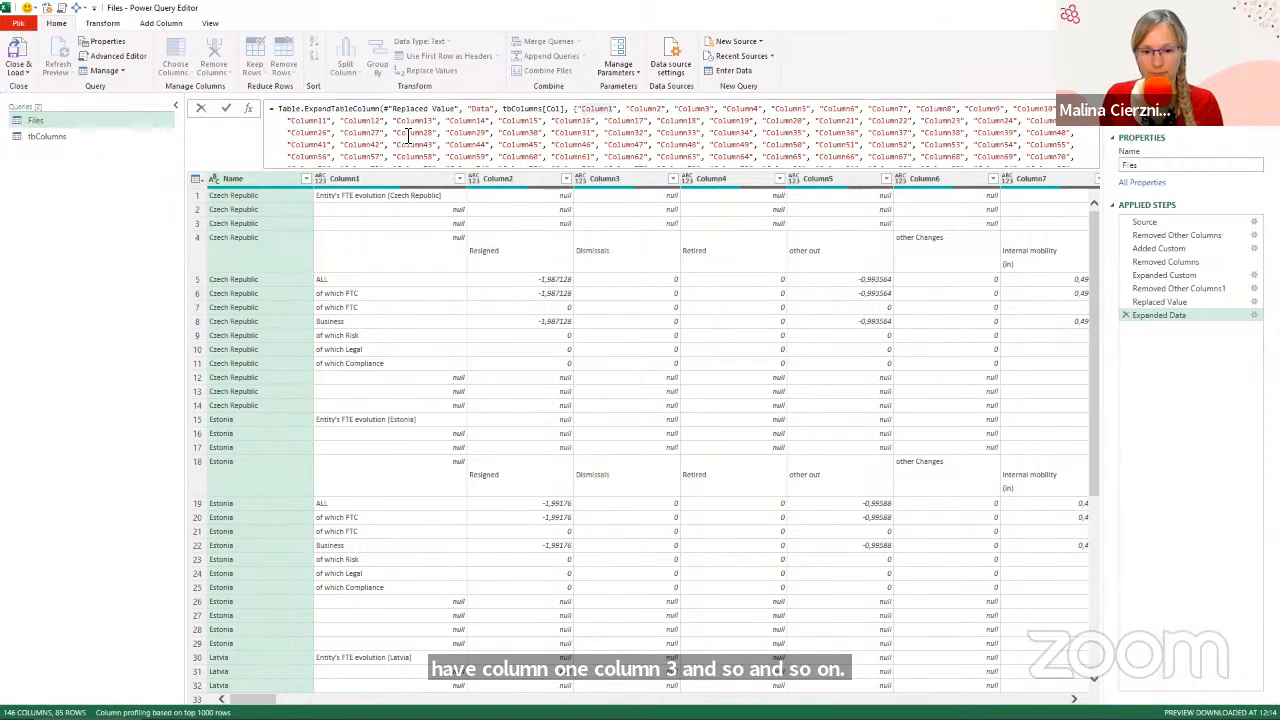
click(43, 141)
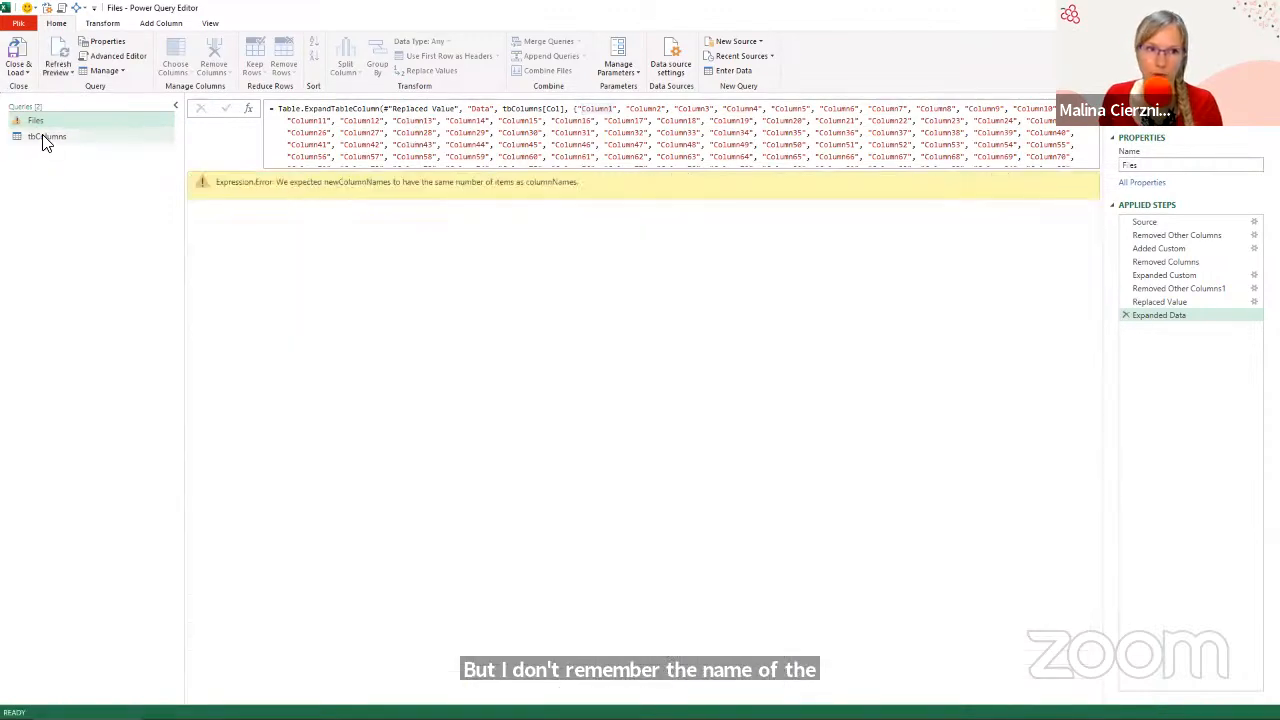
click(42, 136)
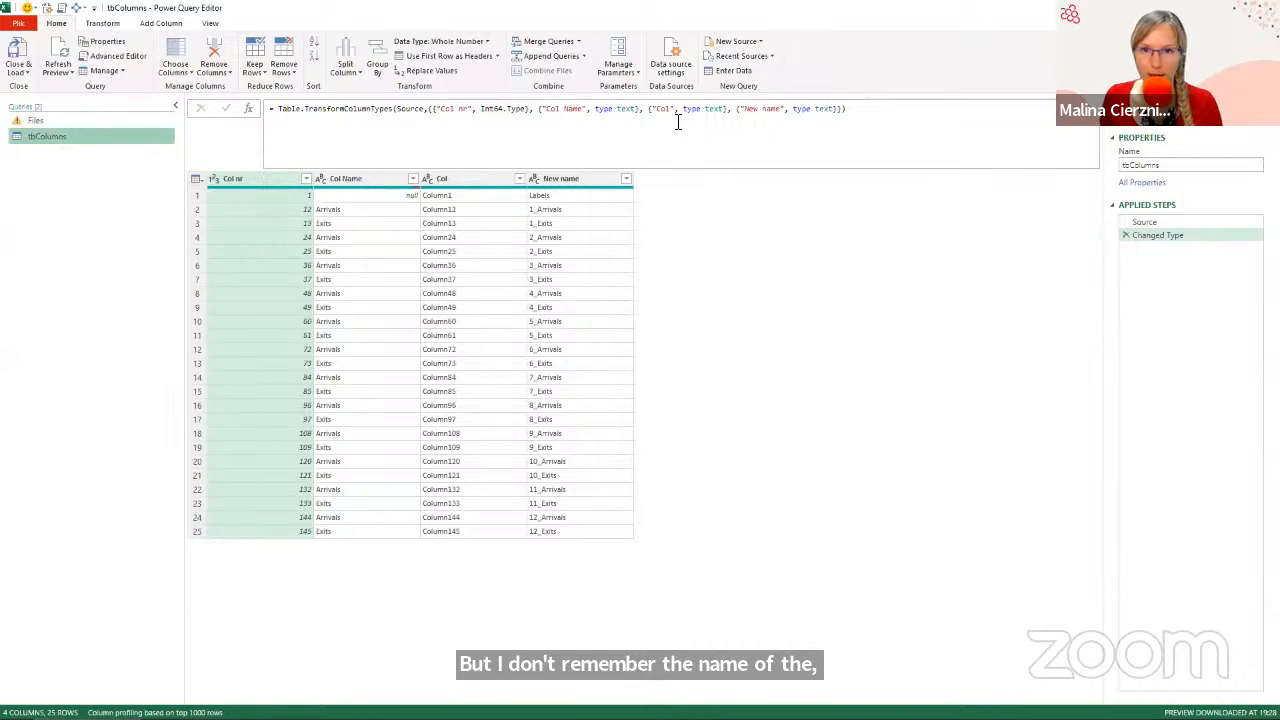
double_click(561, 180)
key(ctrl+c)
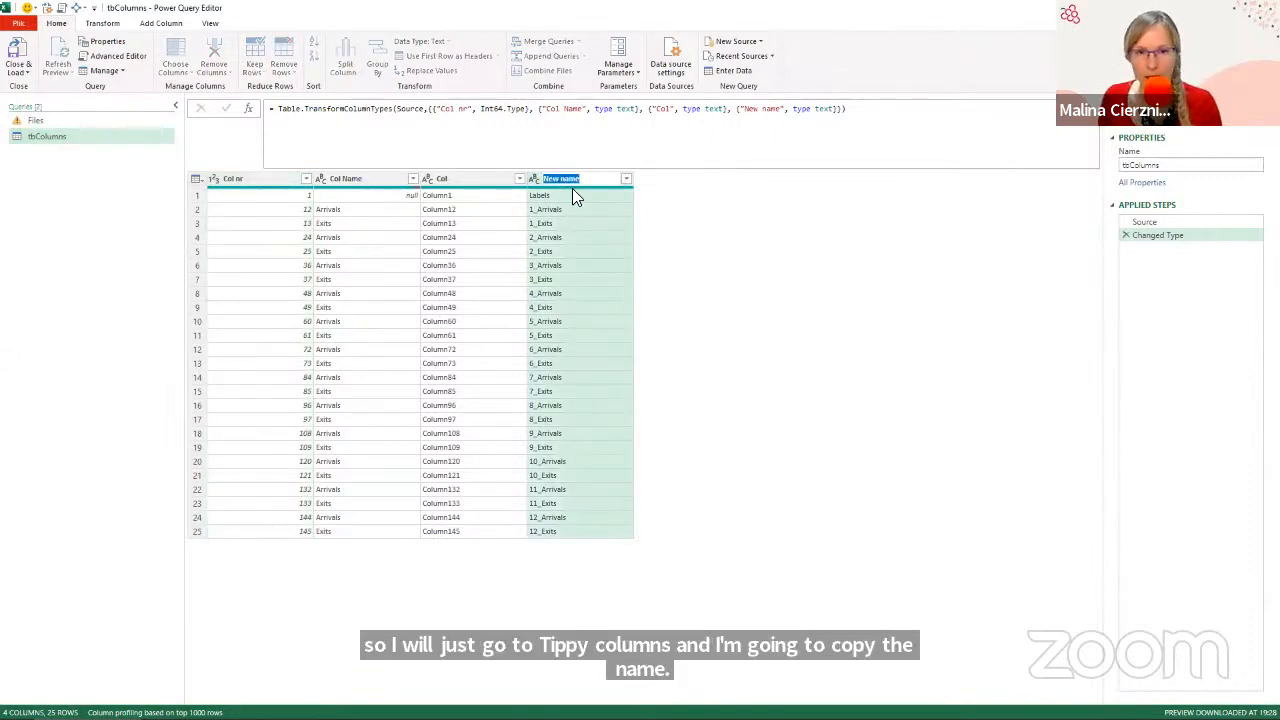
key(Escape)
Delete the remaining hard-coded list of column names from the Expanded Data formula of the Files query.
click(40, 118)
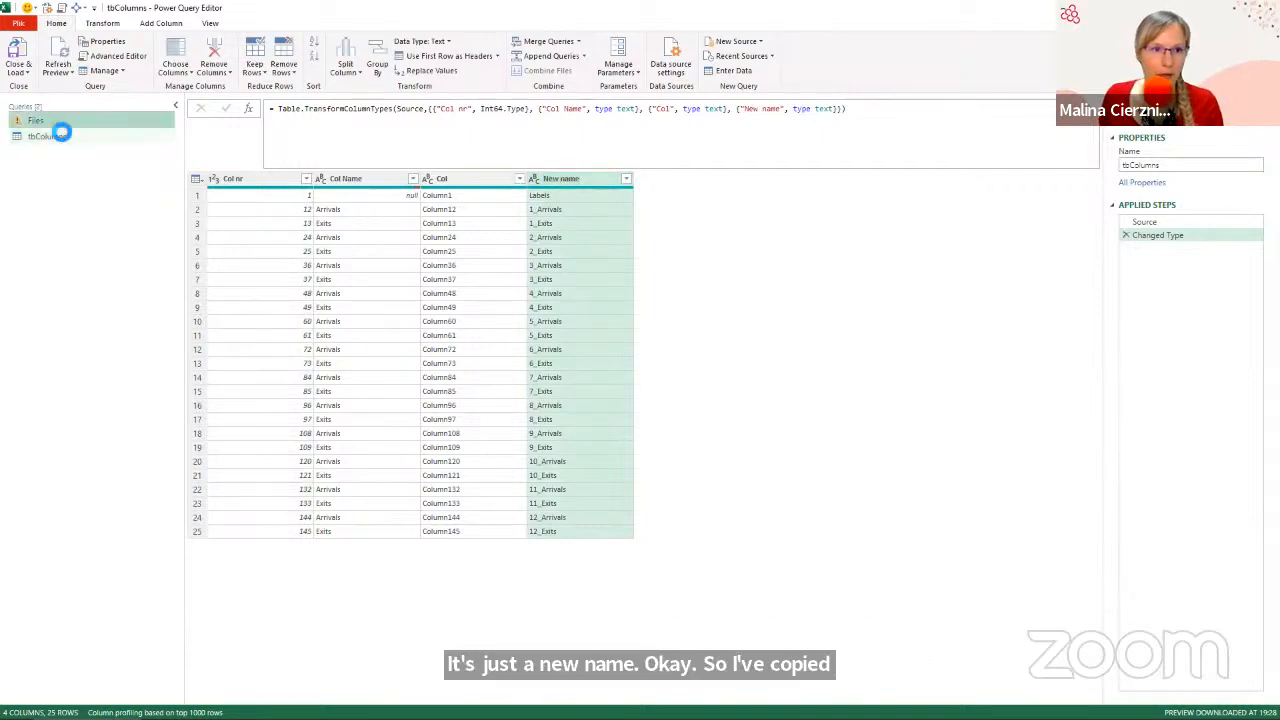
click(576, 108)
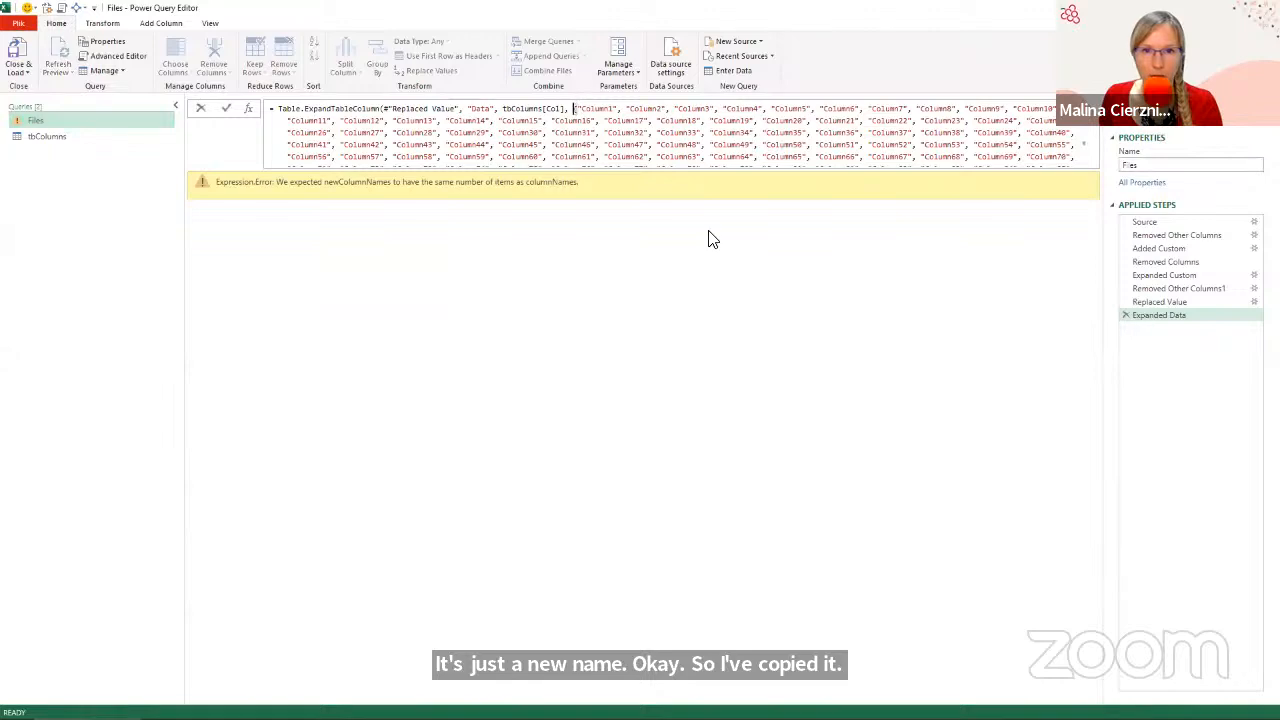
key(shift+Down)
key(shift+Down)
key(shift+Down)
key(shift+Down)
key(shift+Down)
key(shift+Down)
key(shift+Down)
key(shift+Down)
key(shift+Down)
key(shift+Down)
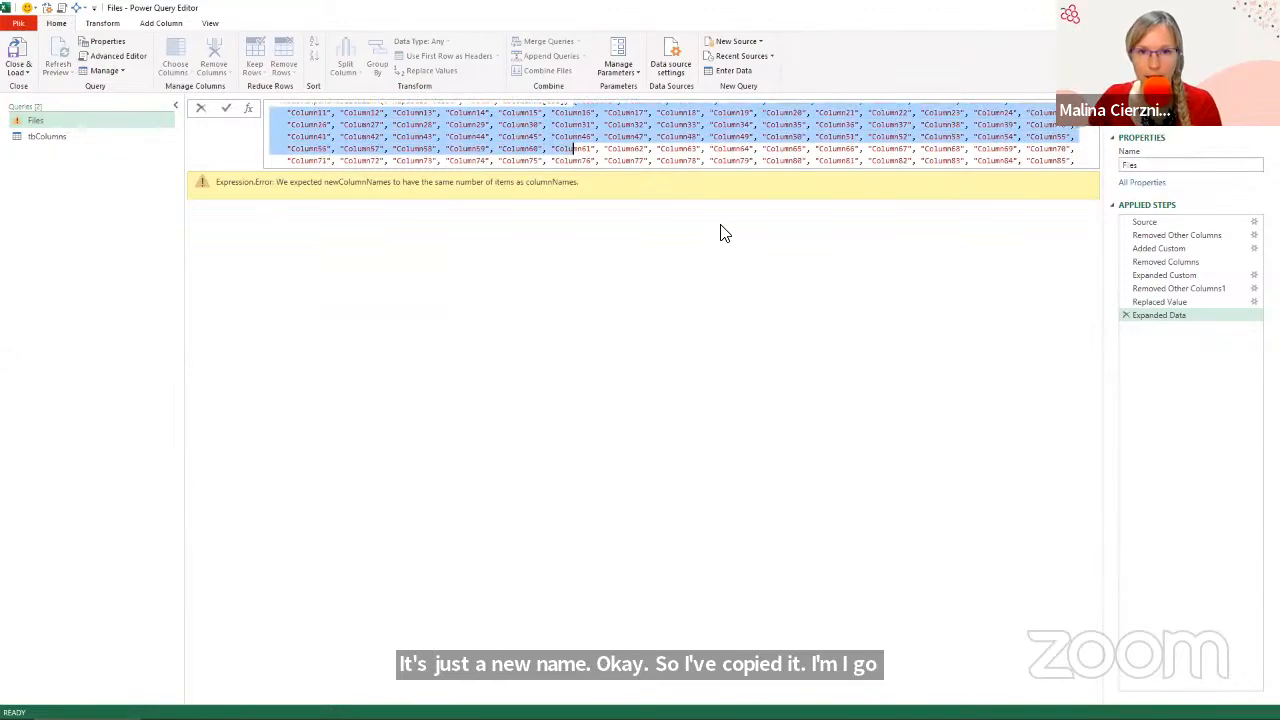
key(shift+Right)
key(shift+Right)
key(shift+Right)
key(shift+Right)
key(shift+Right)
key(shift+Right)
key(shift+Right)
key(shift+Right)
key(shift+Right)
key(shift+Right)
key(shift+Right)
key(shift+Right)
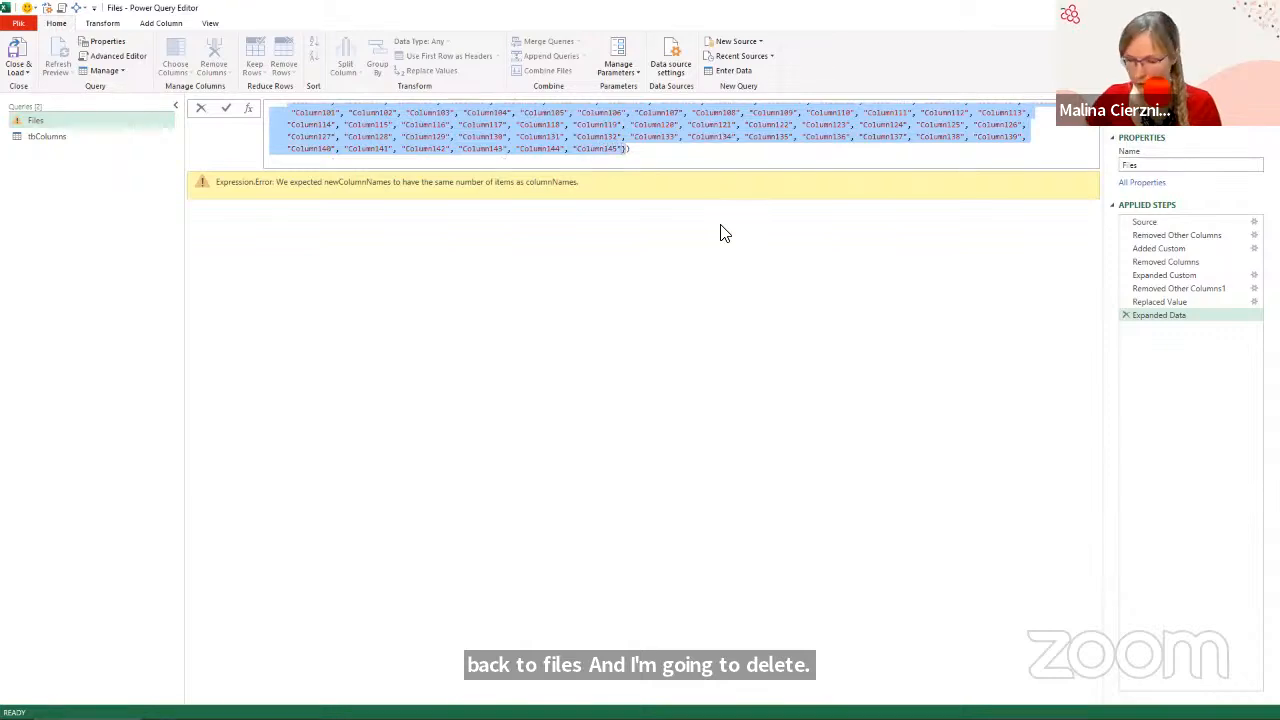
key(Delete)
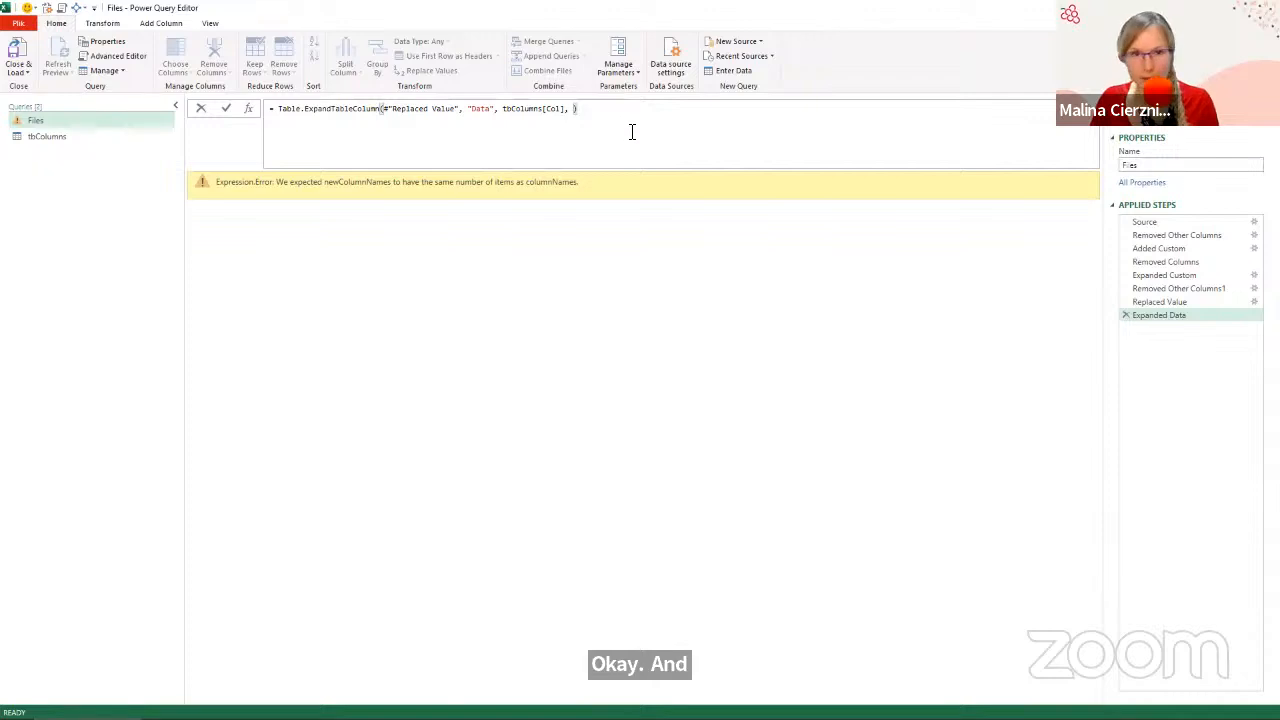
Supply tbColumns[New name] as the last argument of the Expanded Data formula, apply it and check the renamed columns.
text(tbColumns)
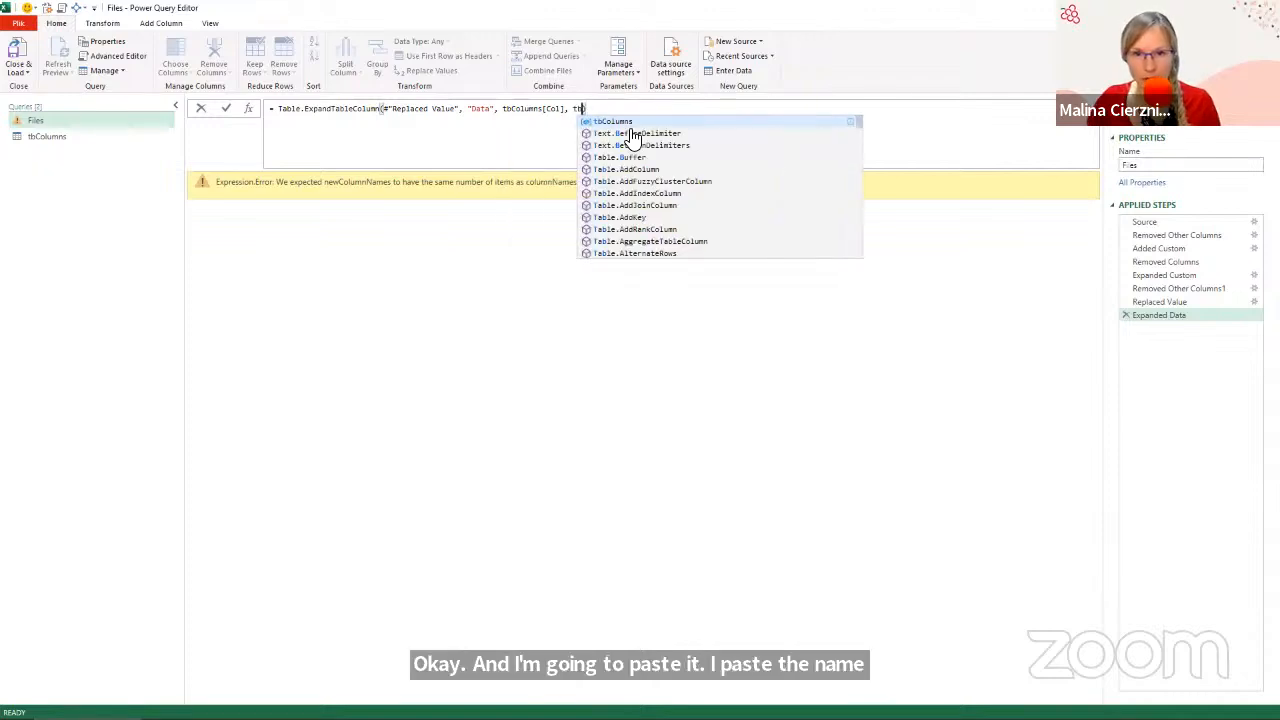
text([)
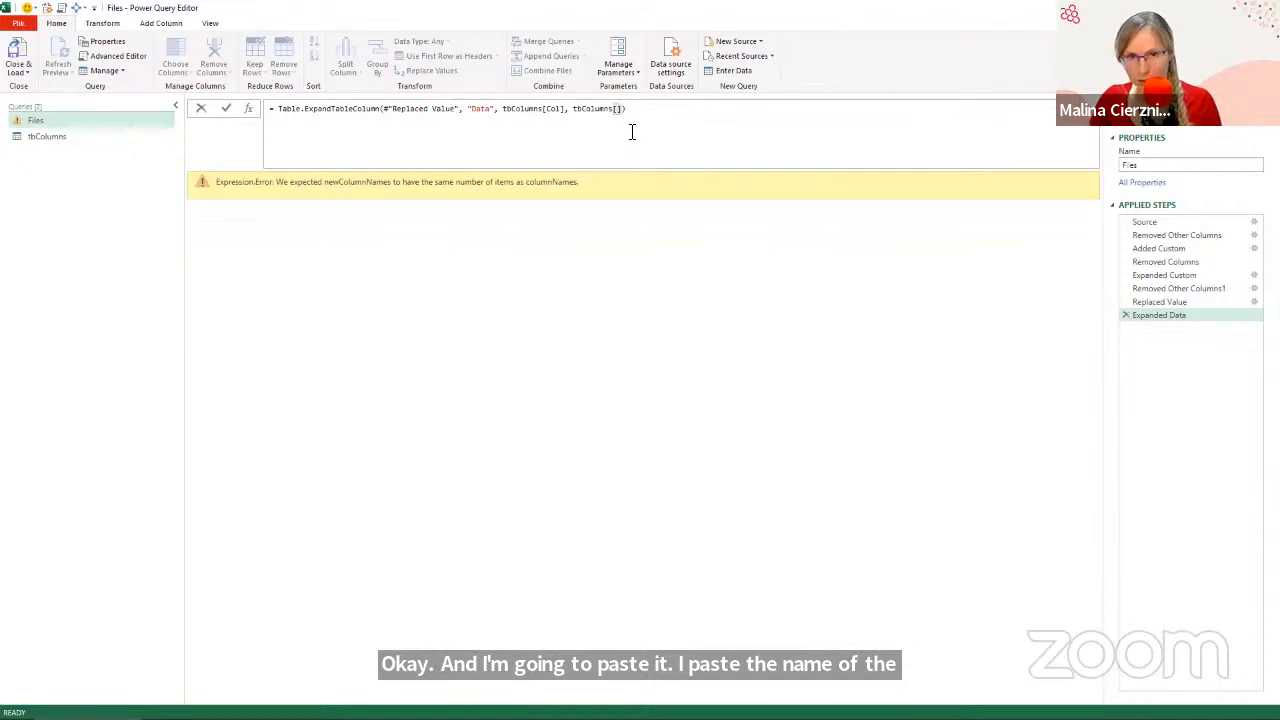
key(ctrl+v)
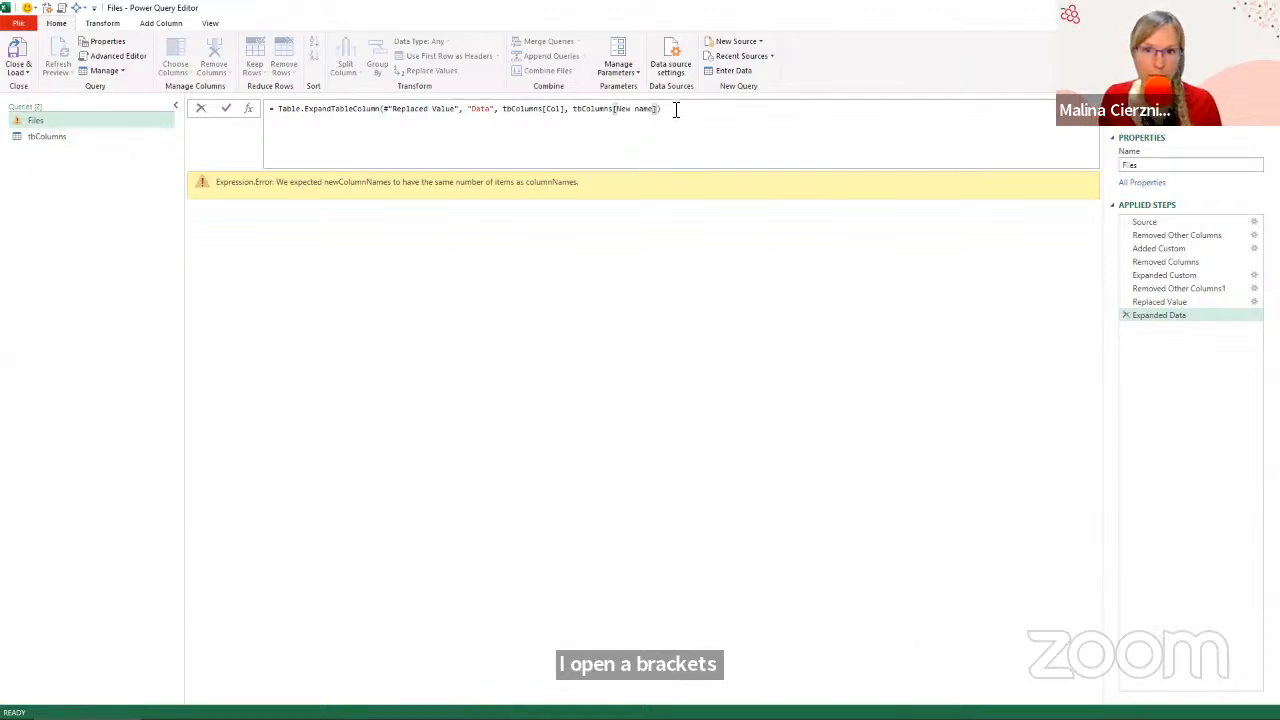
click(676, 110)
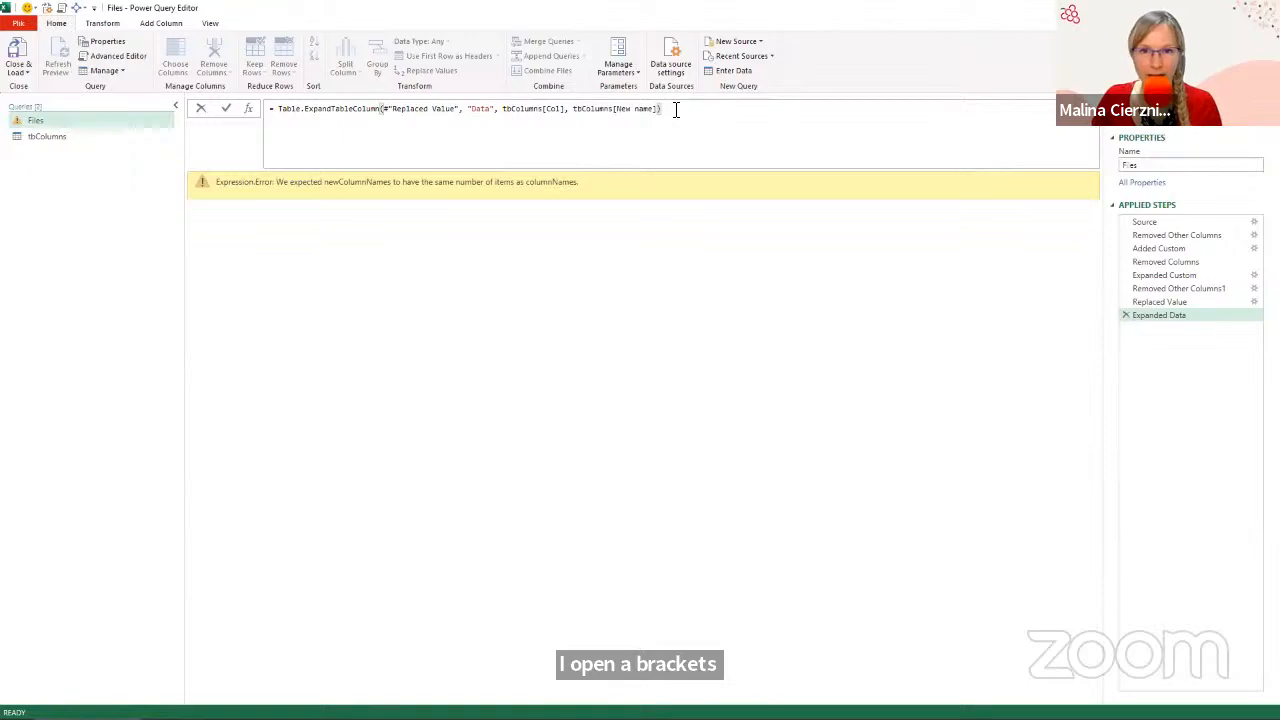
key(Return)
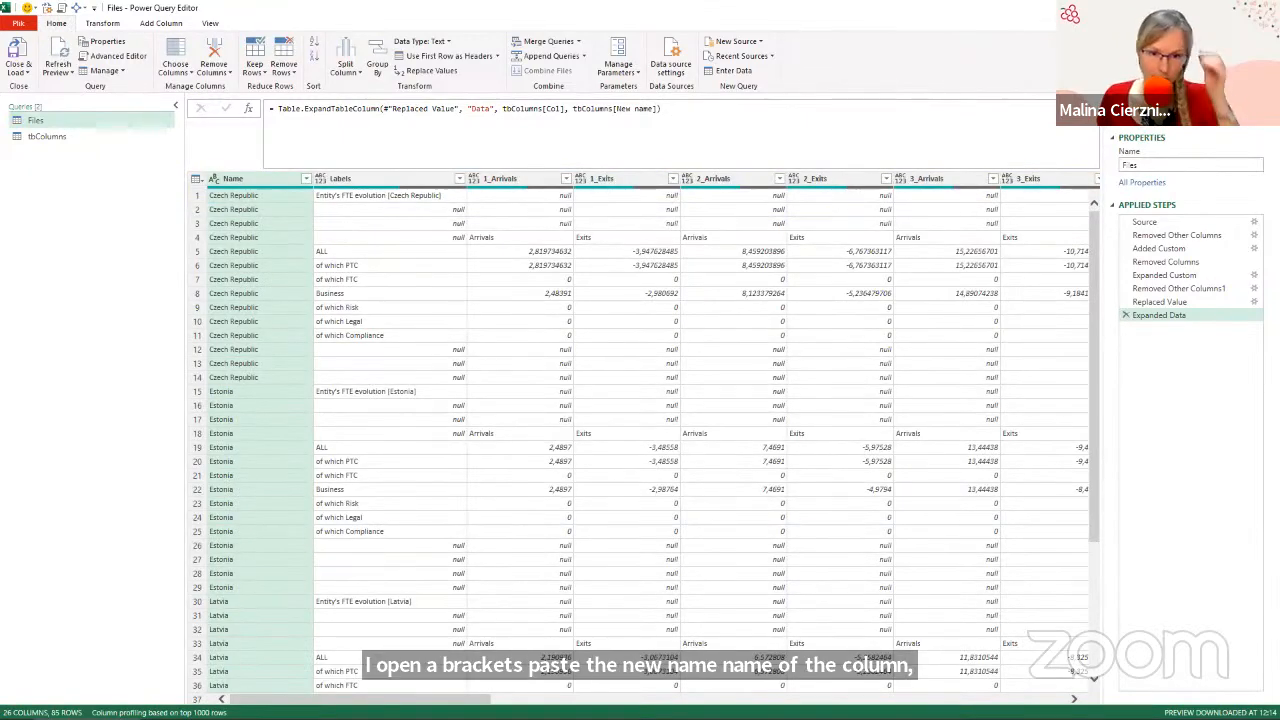
drag(400, 699, 973, 329)
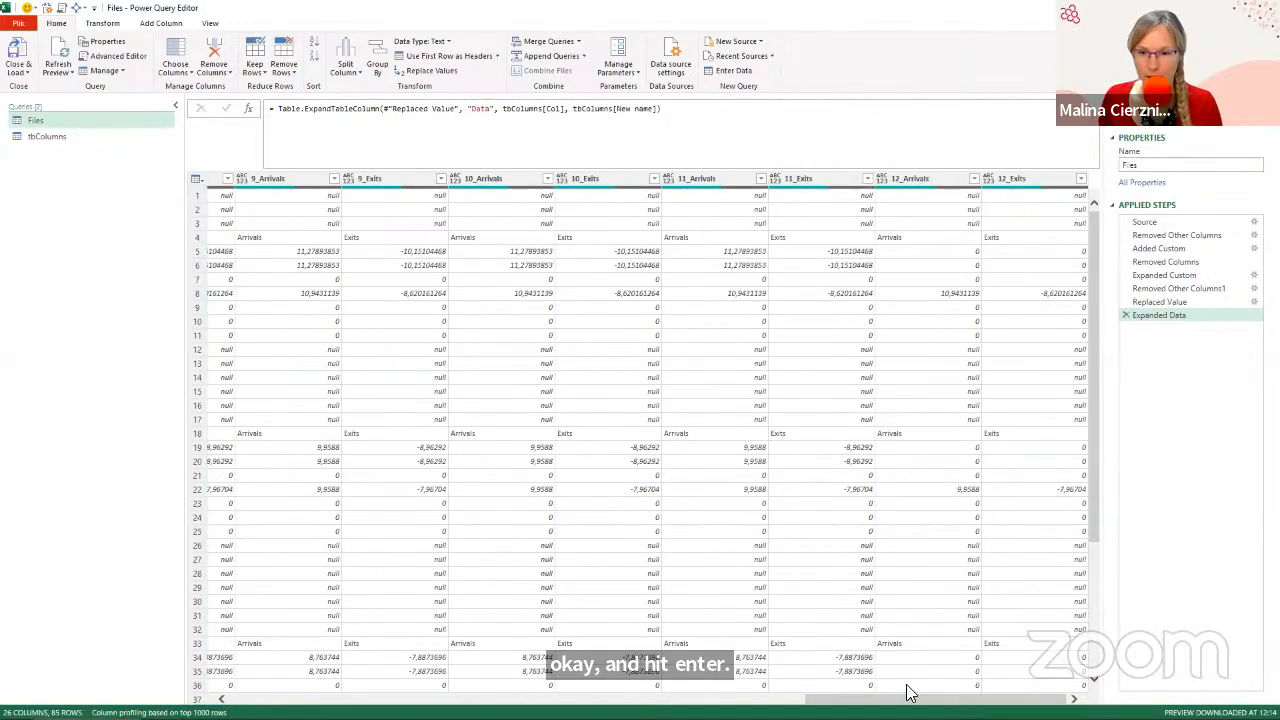
Filter the Labels column of the Files query to keep only the ALL rows, and remove the Labels column.
drag(908, 699, 232, 673)
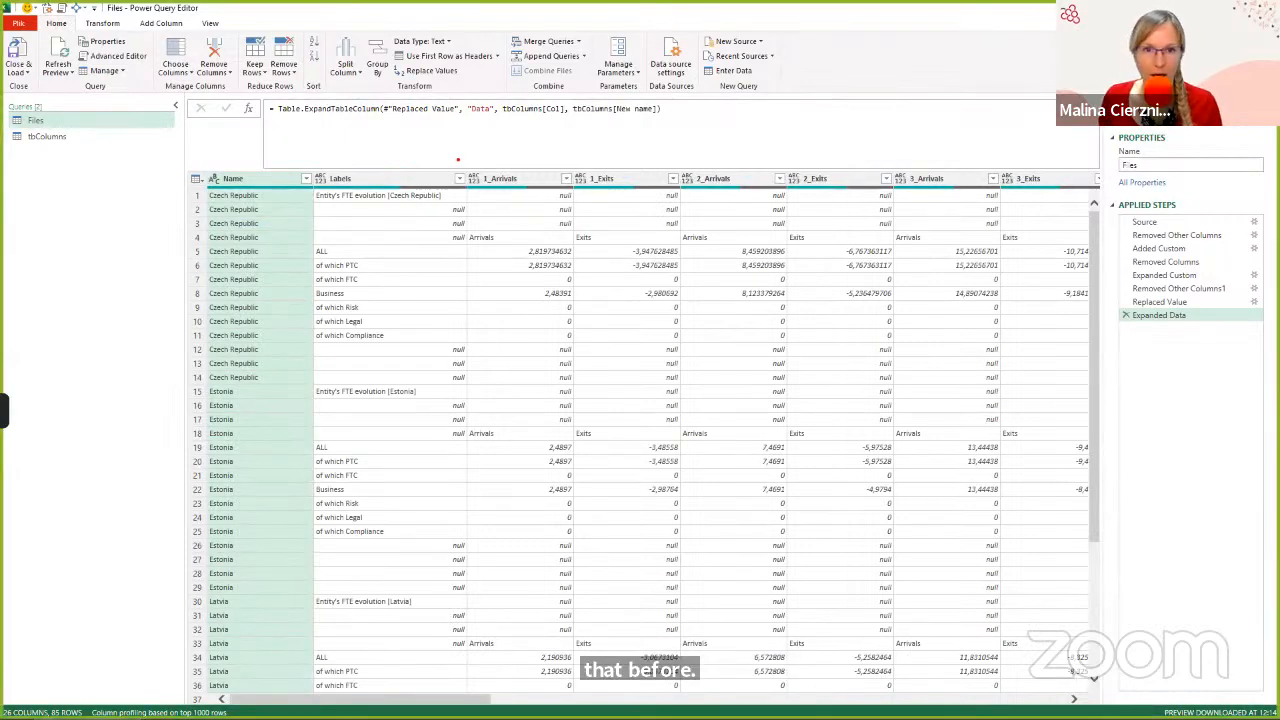
mouse_move(458, 160)
mouse_down()
mouse_move(891, 200)
mouse_move(1110, 200)
mouse_up()
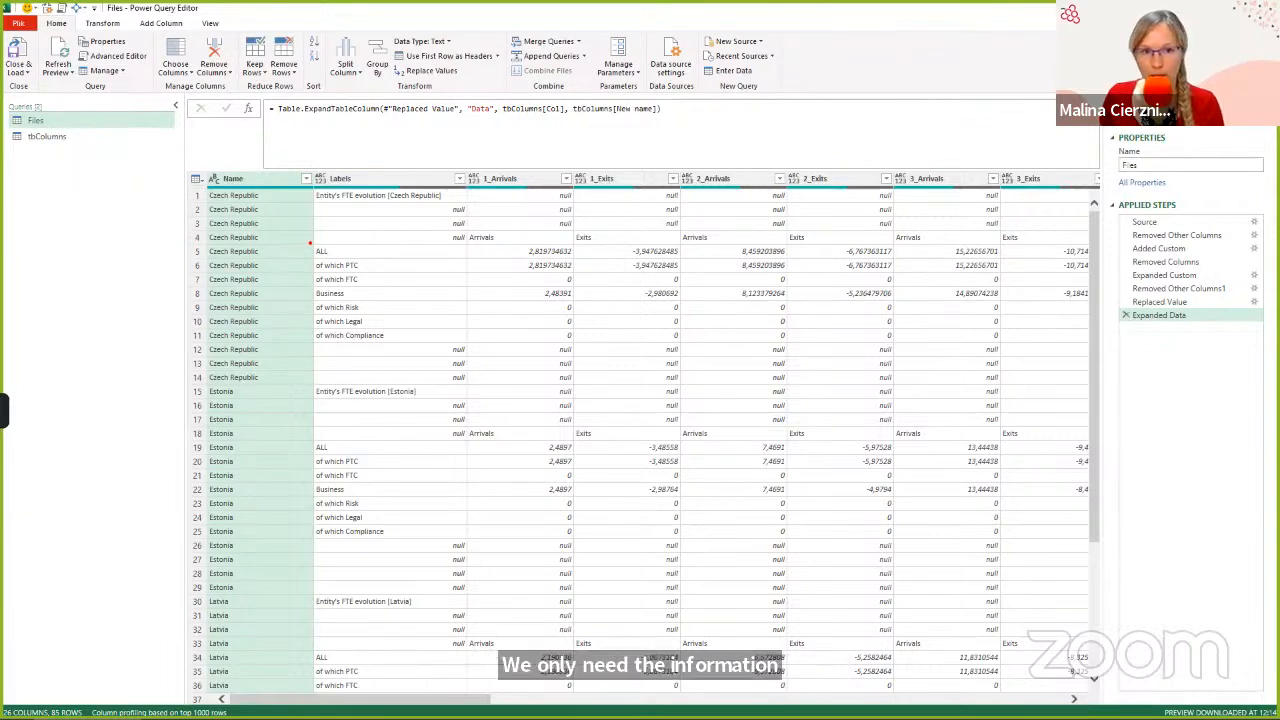
drag(310, 243, 343, 260)
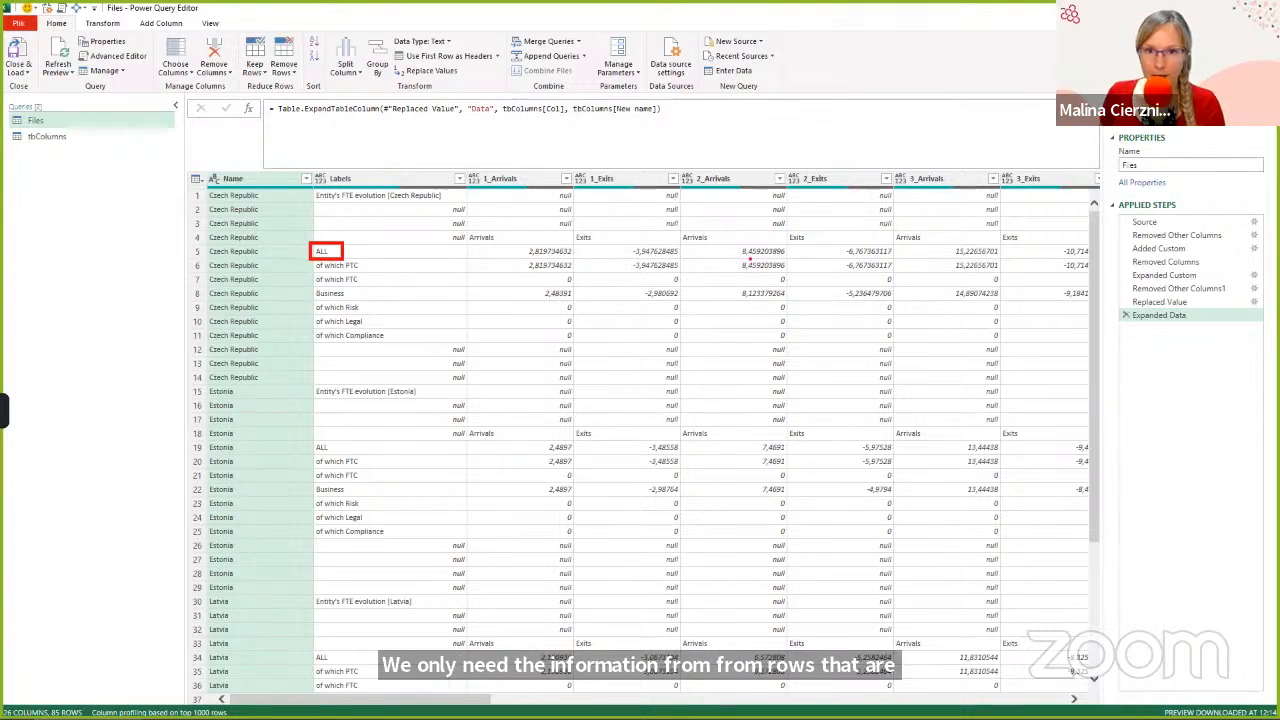
mouse_move(520, 210)
mouse_down()
mouse_move(535, 240)
mouse_move(555, 196)
mouse_move(755, 195)
mouse_up()
key(Escape)
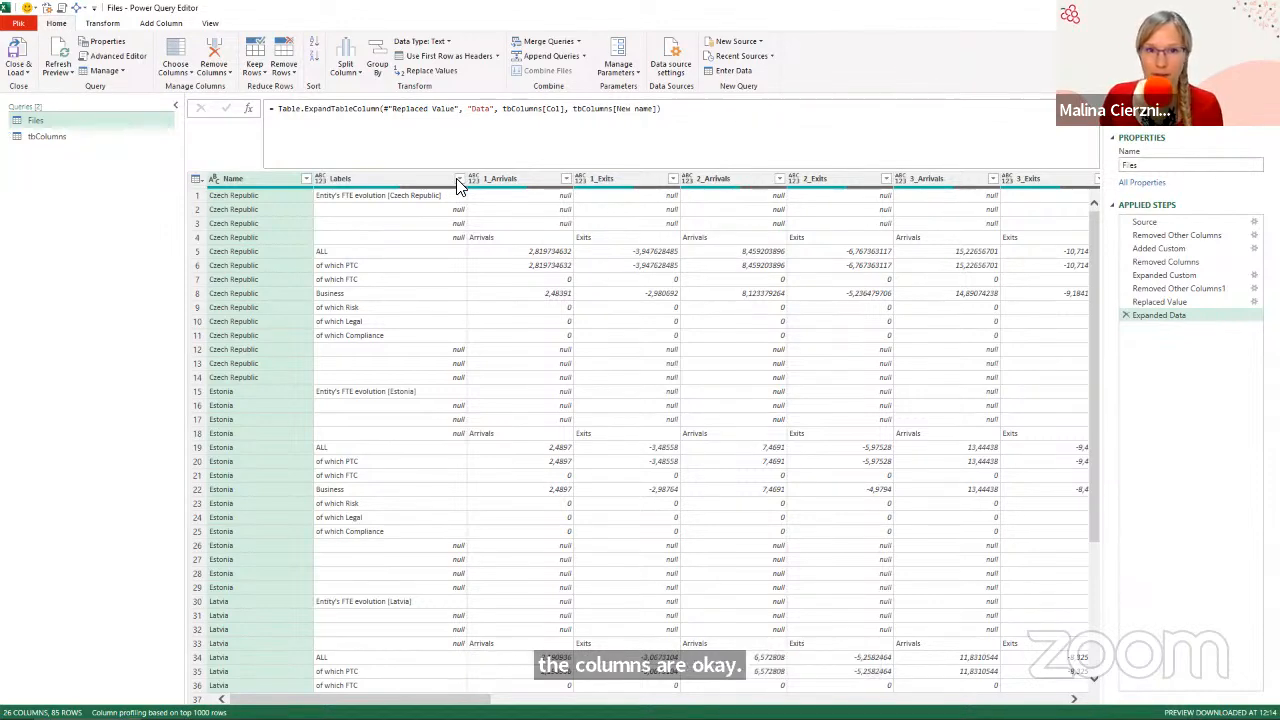
click(457, 179)
click(271, 318)
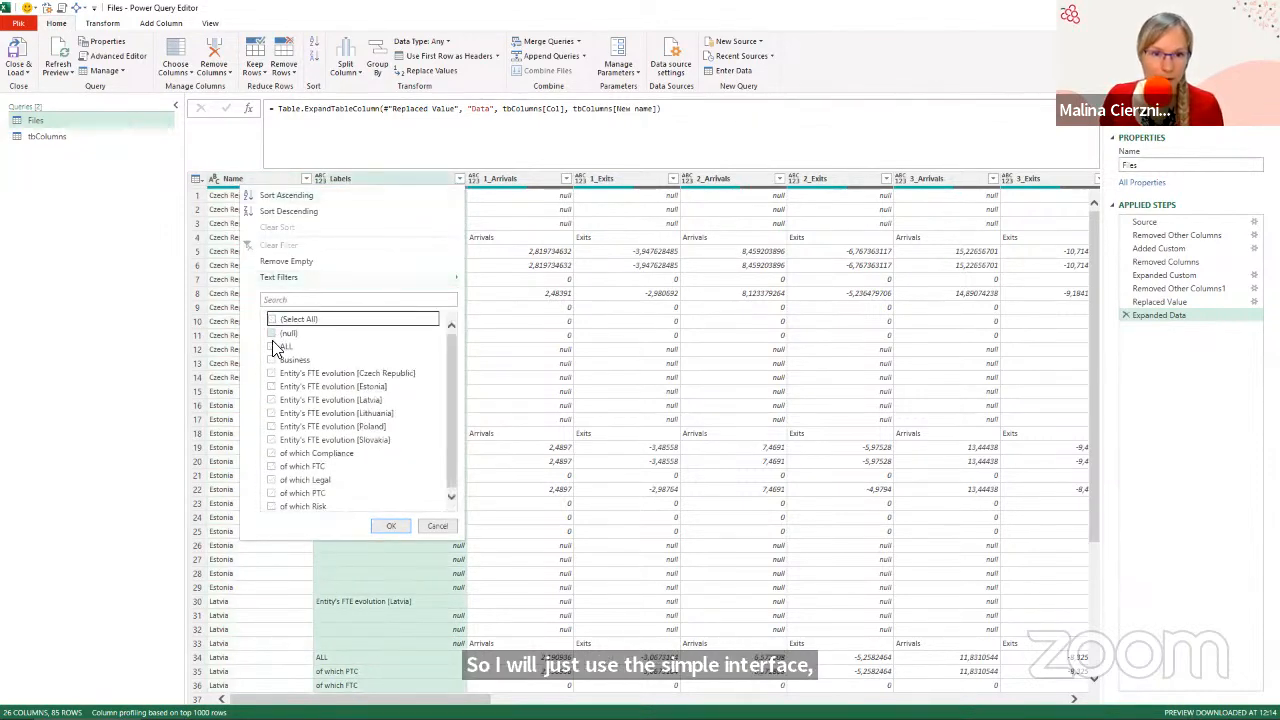
click(271, 347)
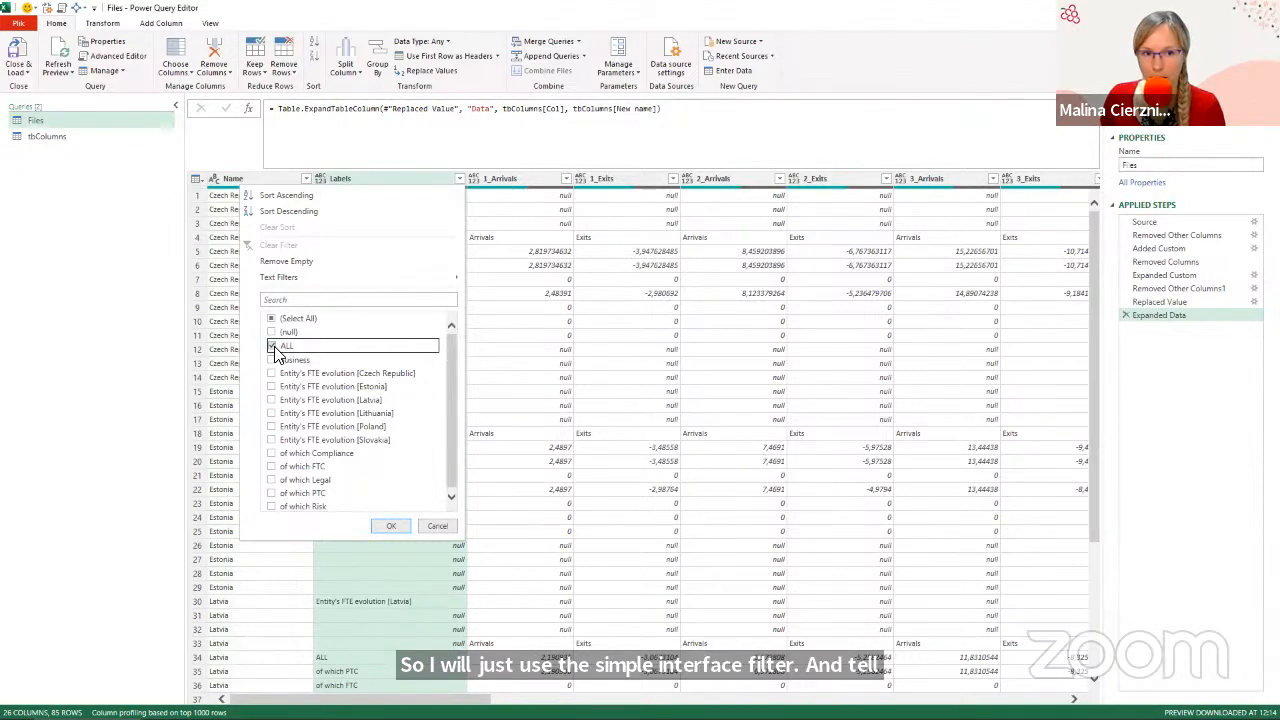
click(393, 524)
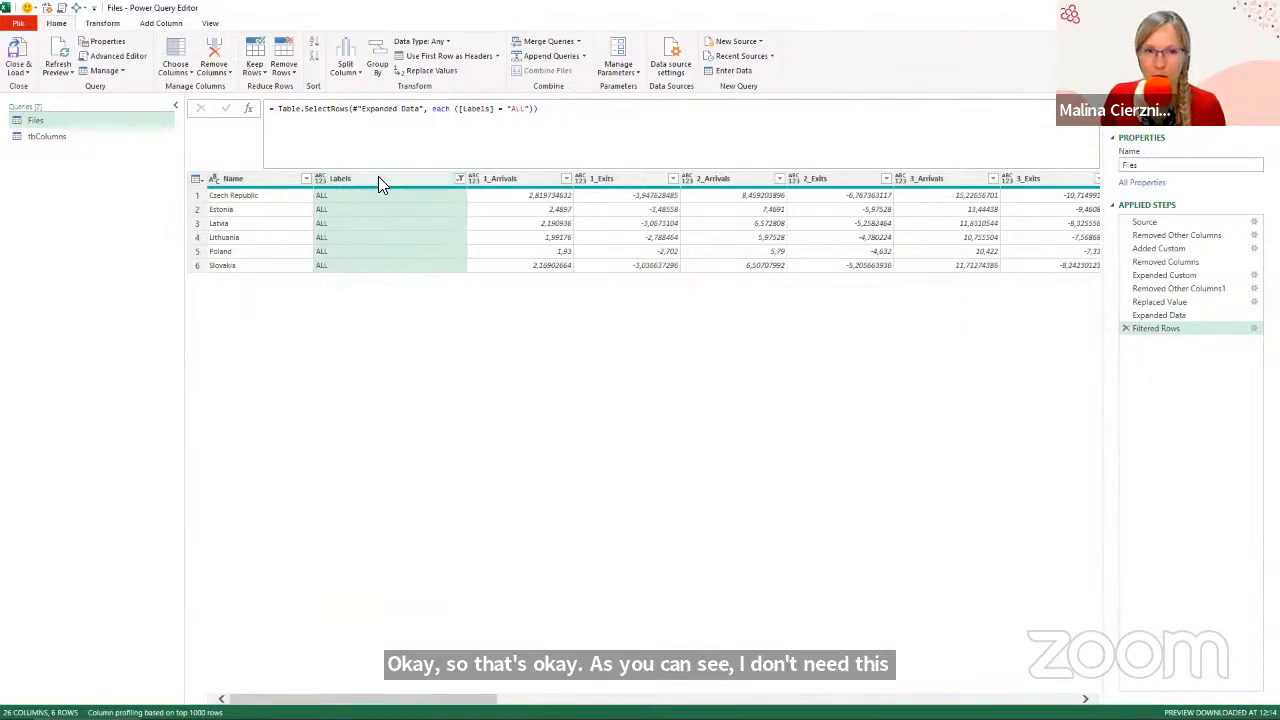
right_click(378, 178)
click(420, 205)
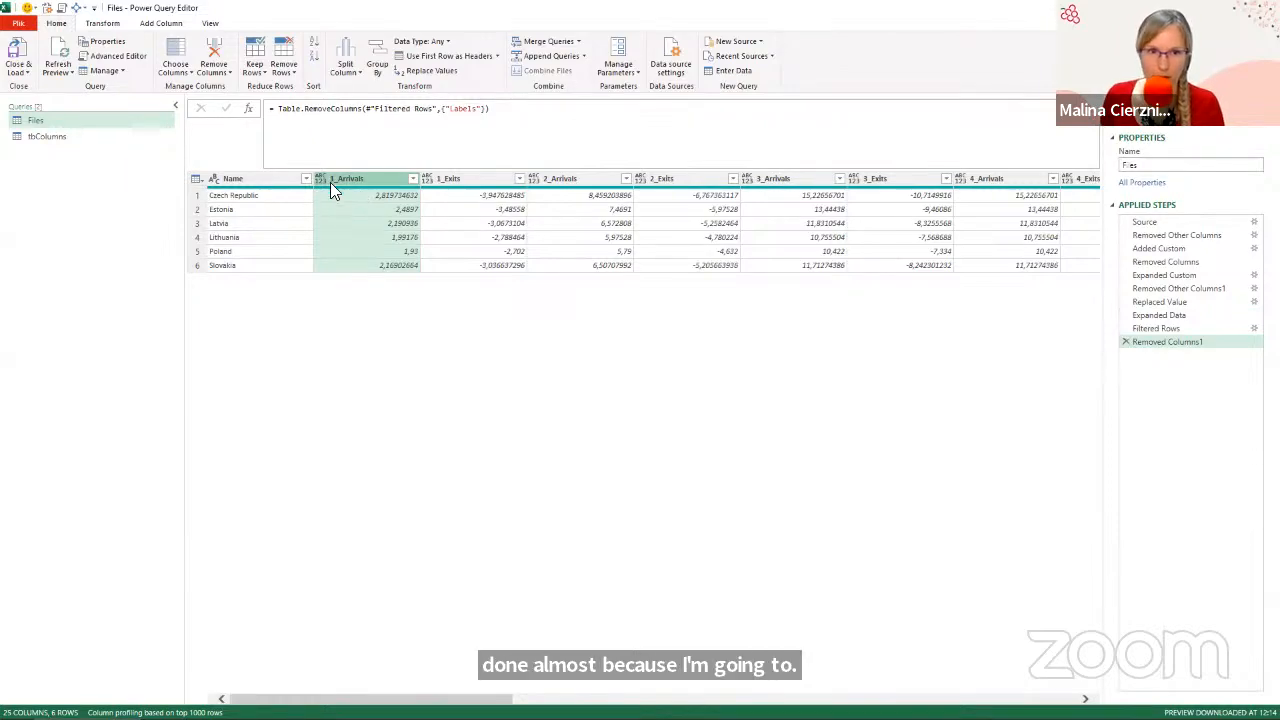
Unpivot all columns of the Files query except Name.
key(ctrl+2)
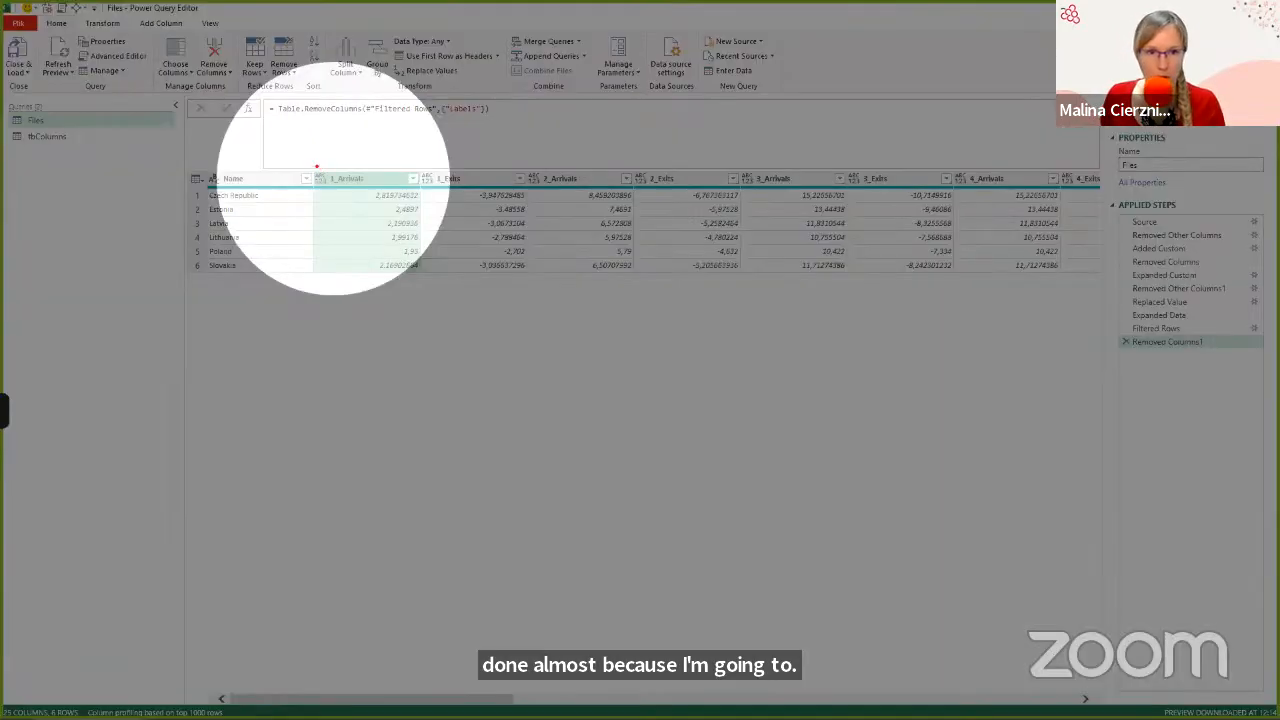
key(Escape)
key(ctrl+2)
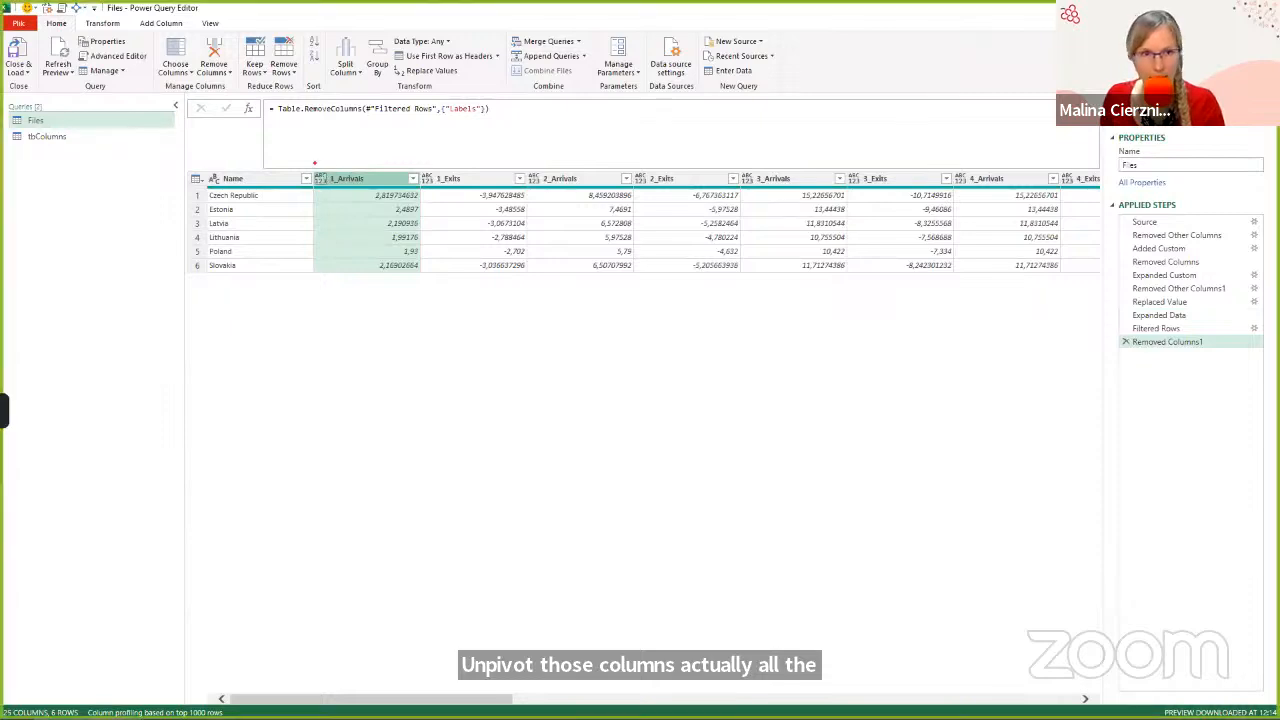
mouse_move(314, 163)
mouse_down()
mouse_move(937, 286)
mouse_move(1135, 292)
mouse_up()
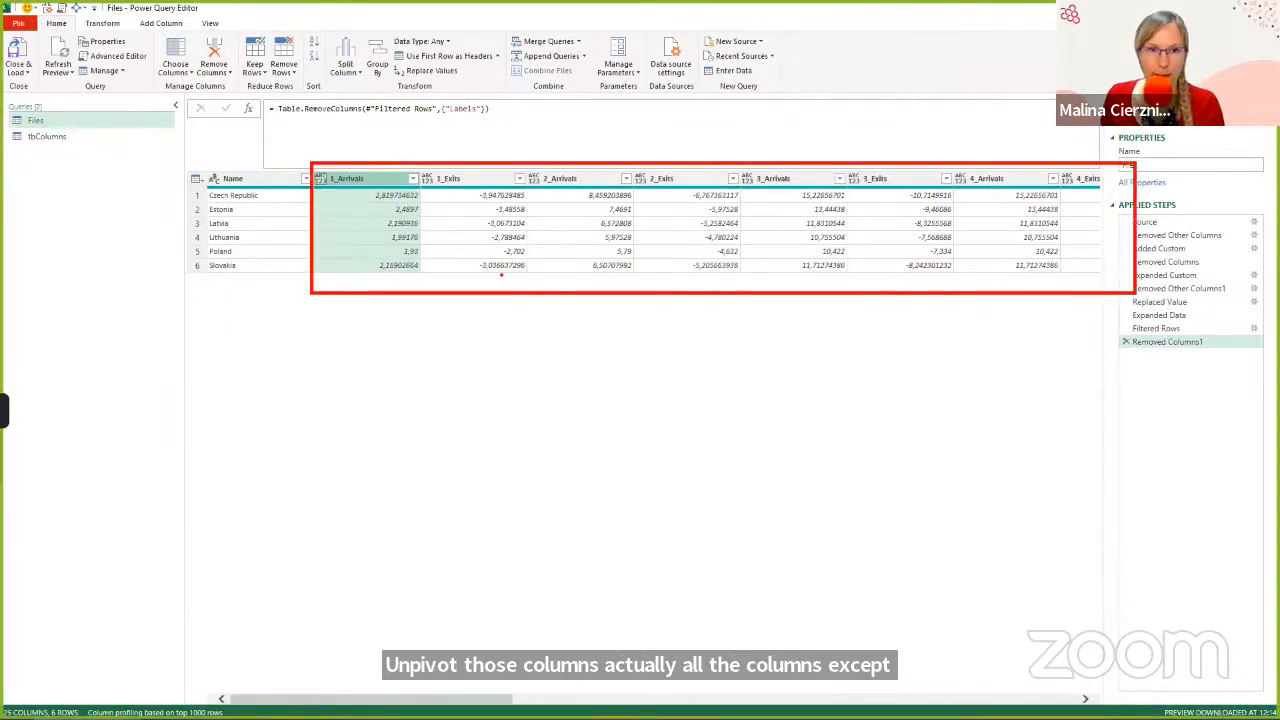
key(Escape)
click(260, 184)
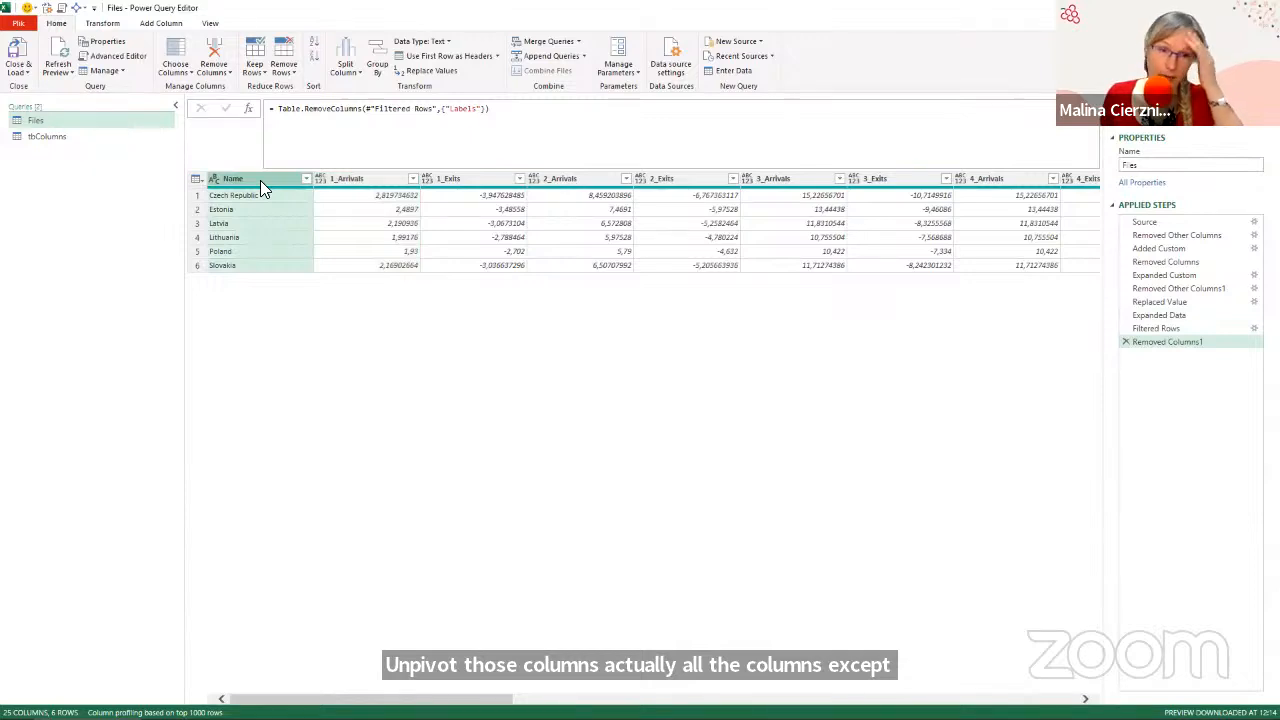
right_click(261, 185)
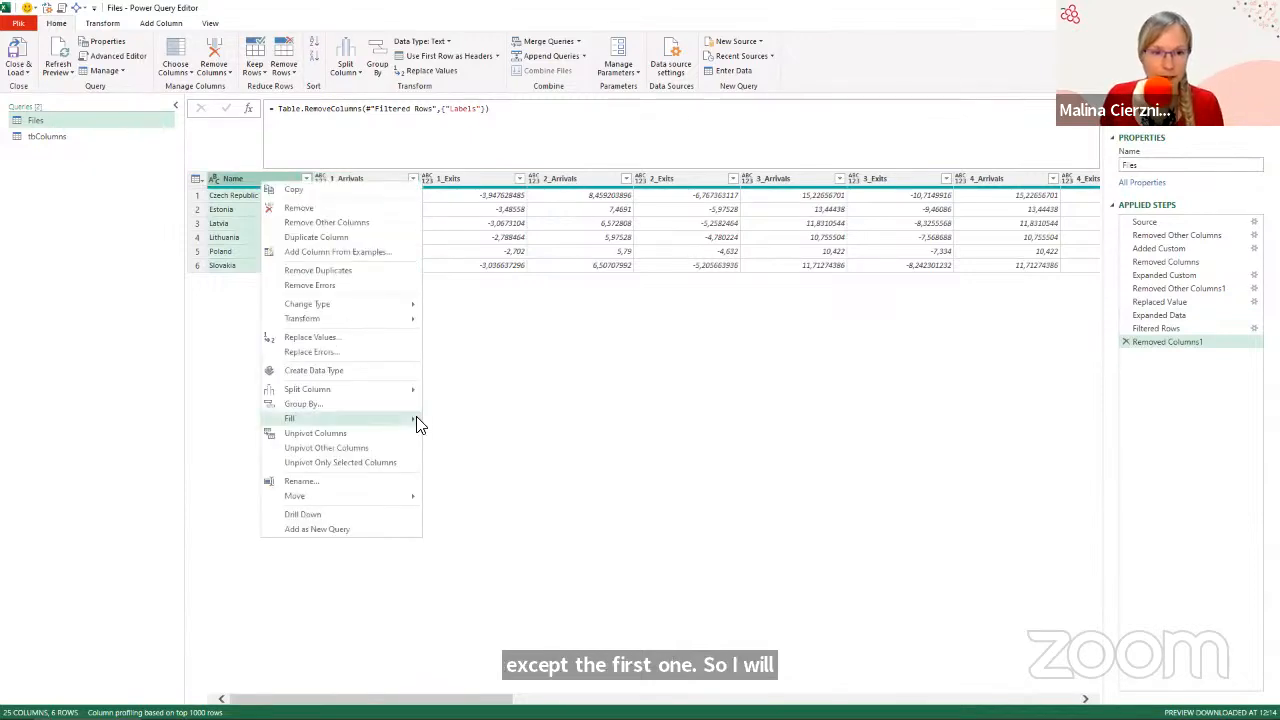
click(362, 449)
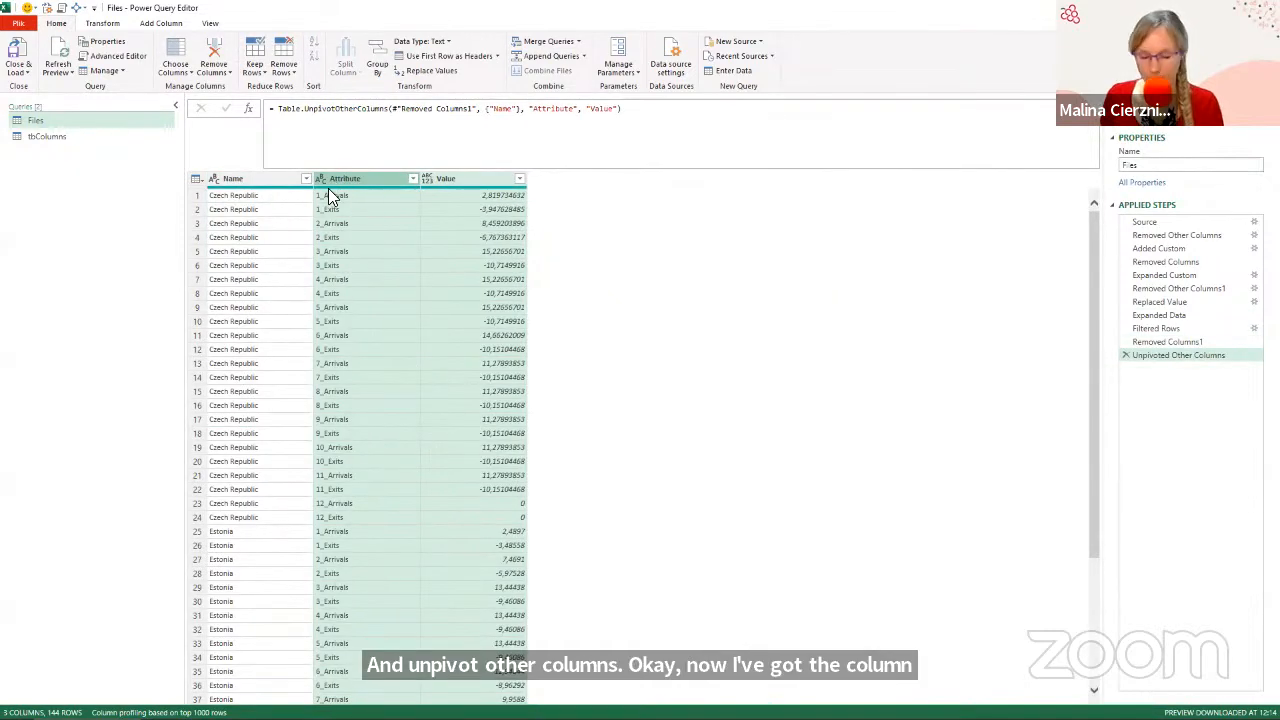
mouse_move(312, 180)
mouse_down()
mouse_move(354, 214)
mouse_move(372, 420)
mouse_up()
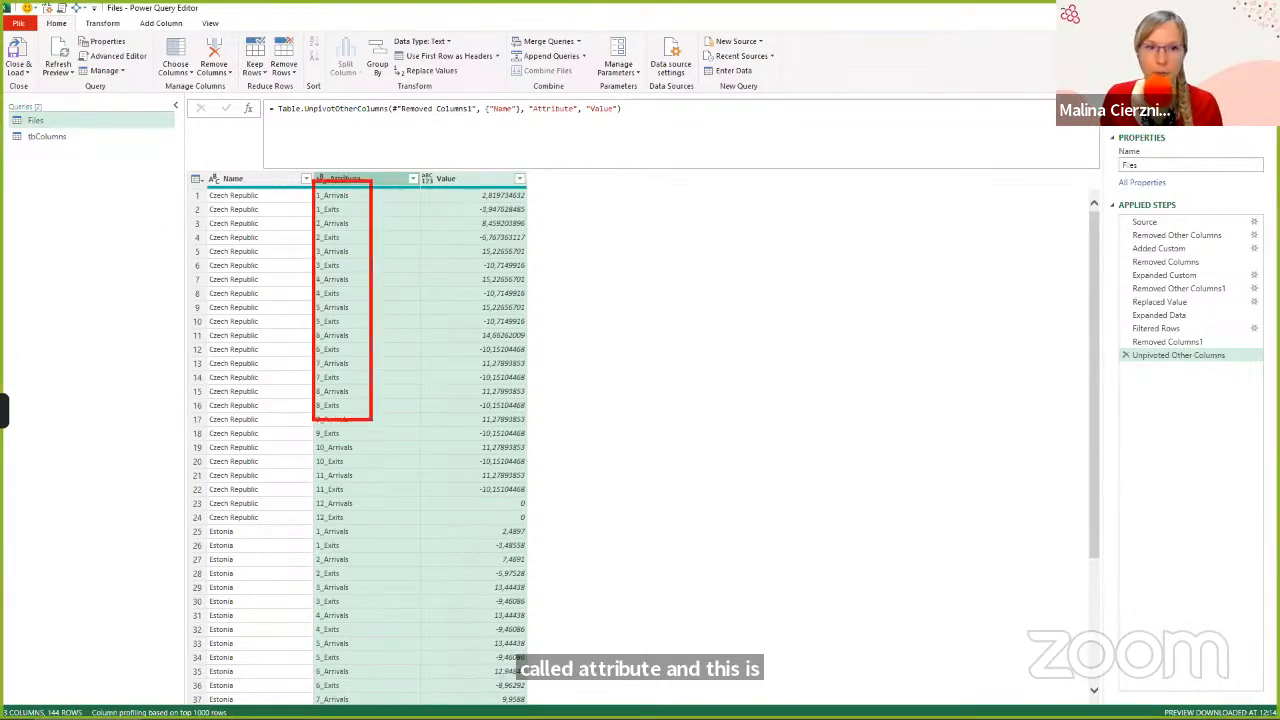
drag(368, 467, 321, 244)
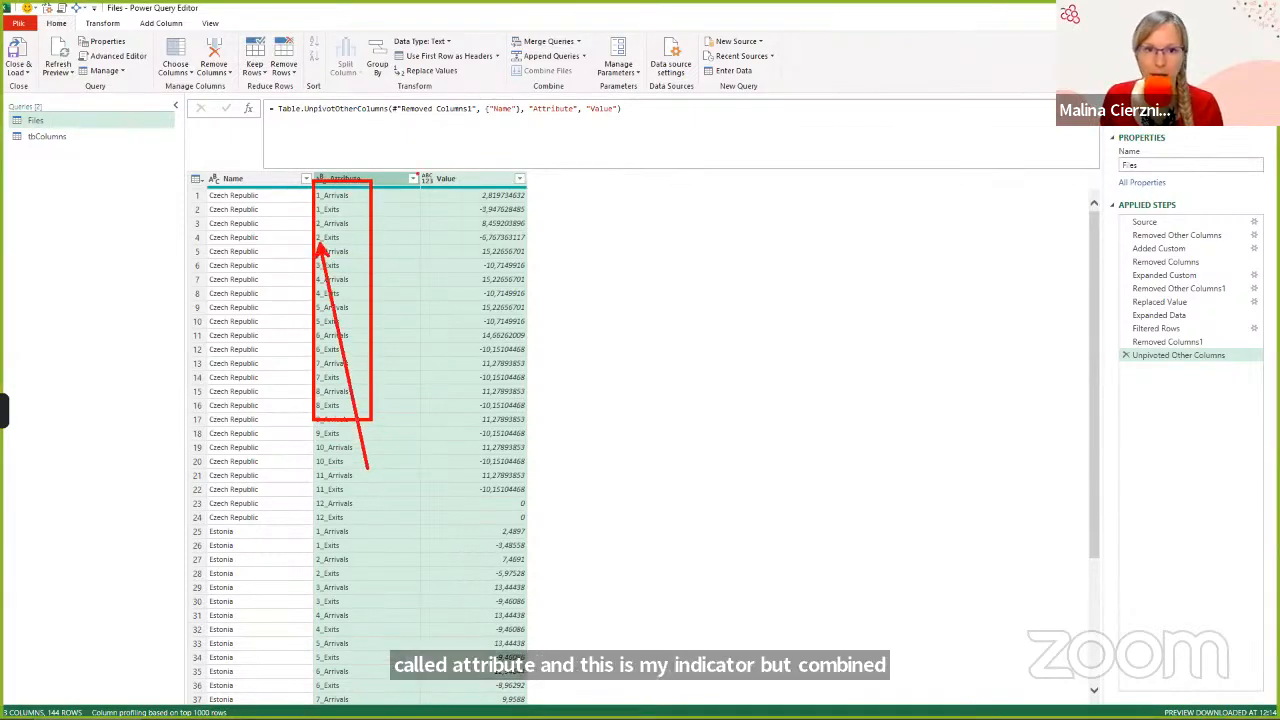
drag(417, 173, 549, 453)
key(Escape)
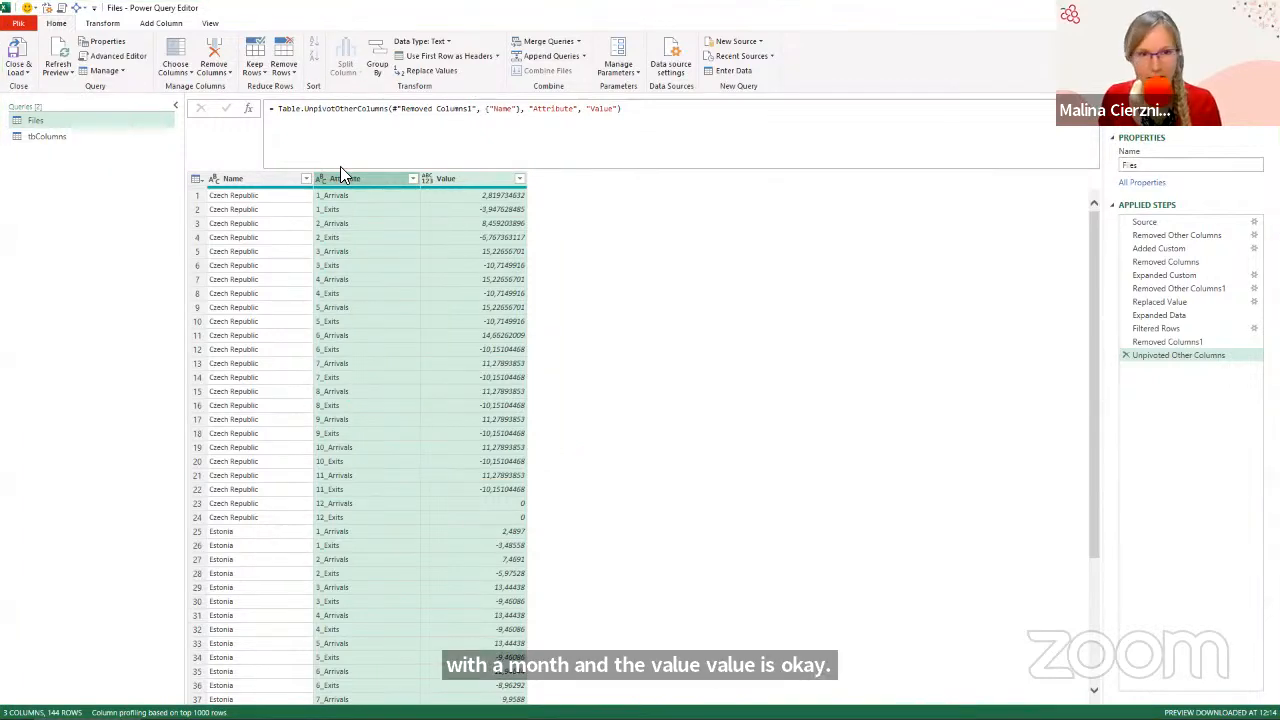
mouse_move(316, 166)
mouse_down()
mouse_move(392, 200)
mouse_move(478, 208)
mouse_up()
drag(521, 89, 631, 134)
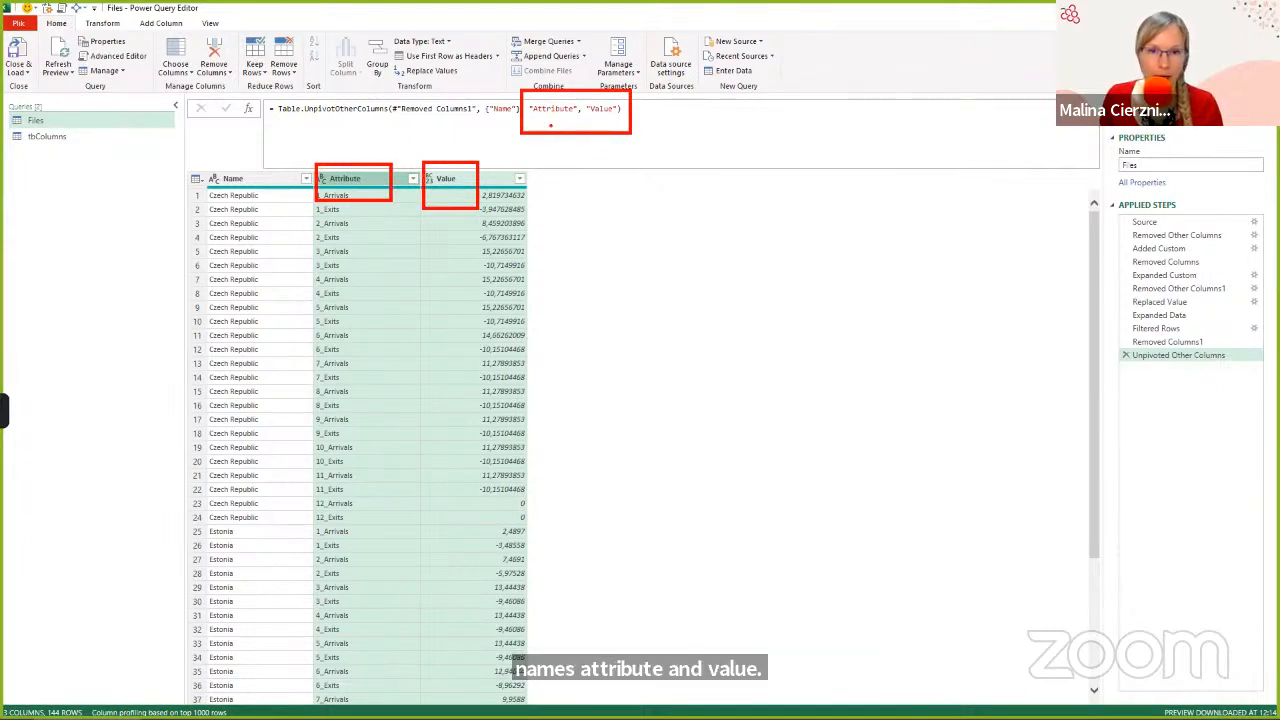
key(Escape)
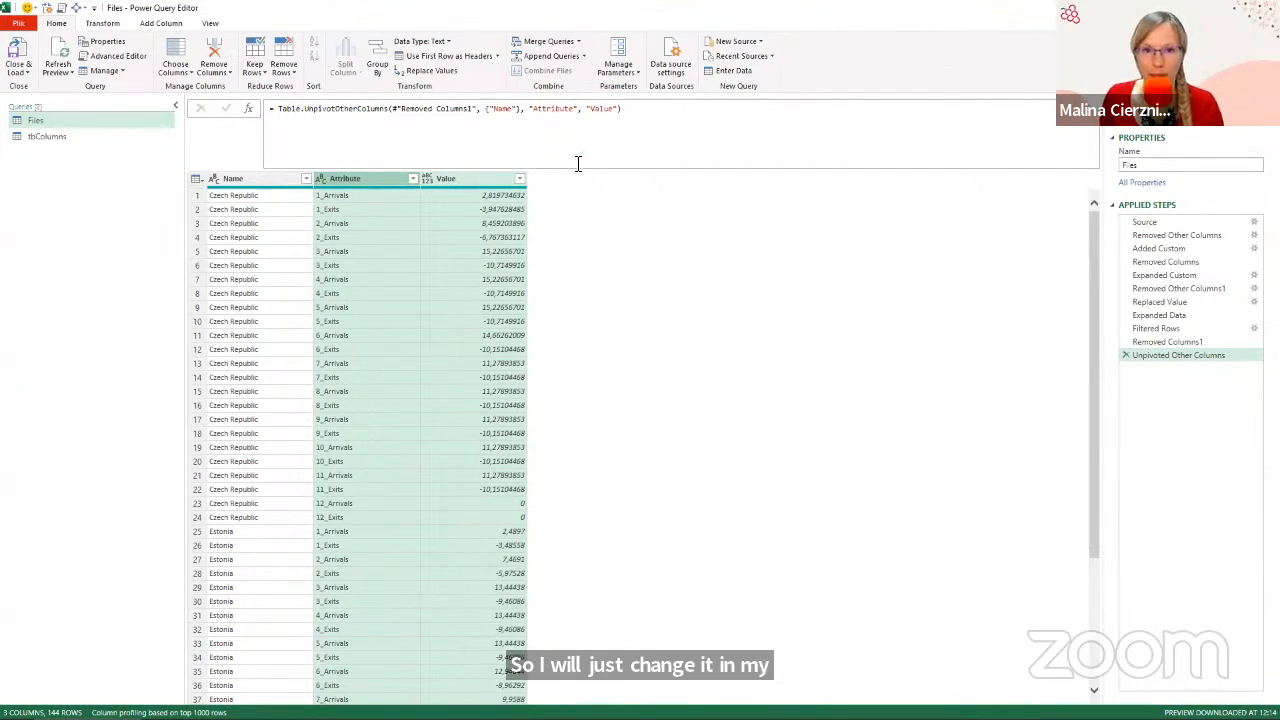
Enlarge the query editor display and collapse the list of queries.
key(ctrl+shift+equal)
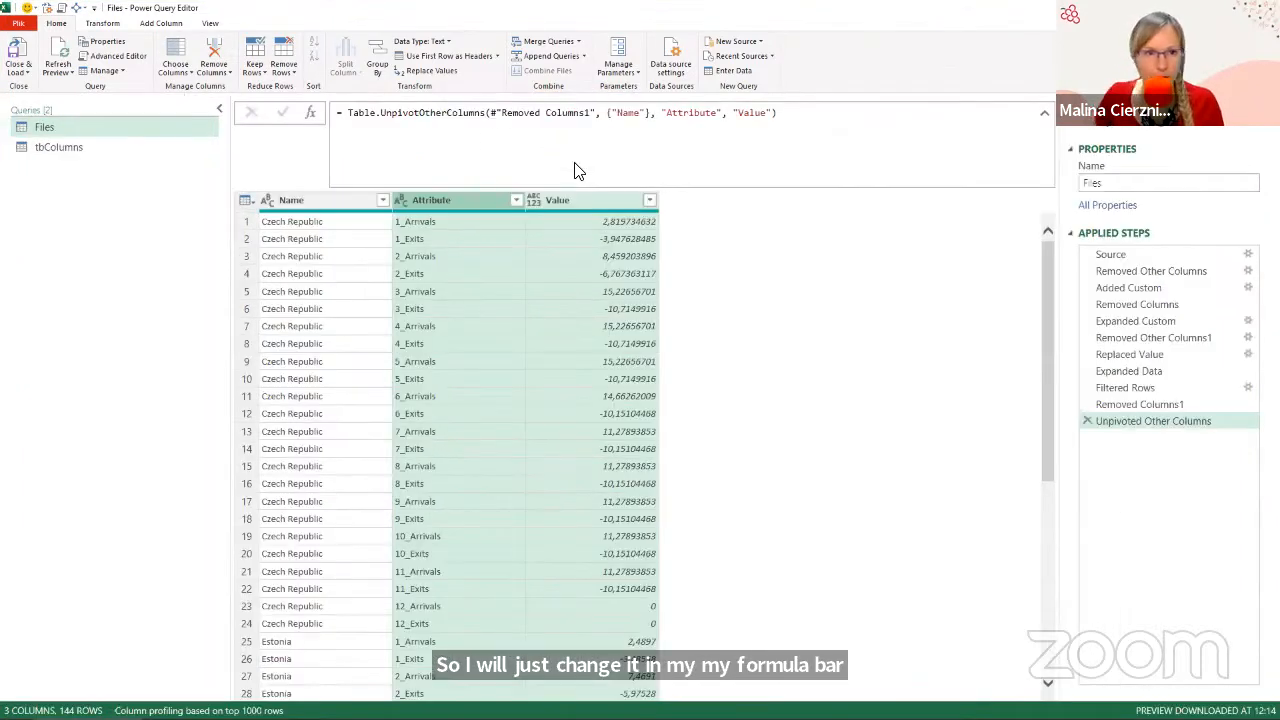
click(219, 108)
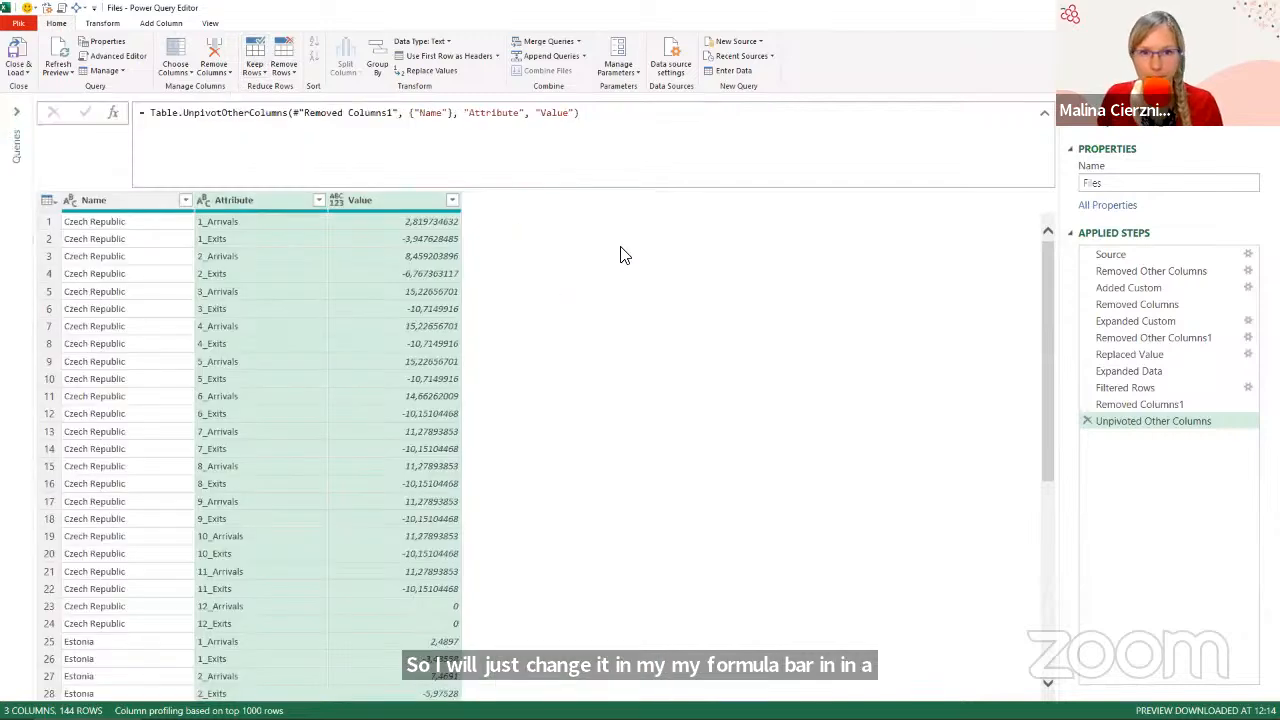
drag(464, 112, 521, 113)
click(519, 113)
key(ctrl+shift+Left)
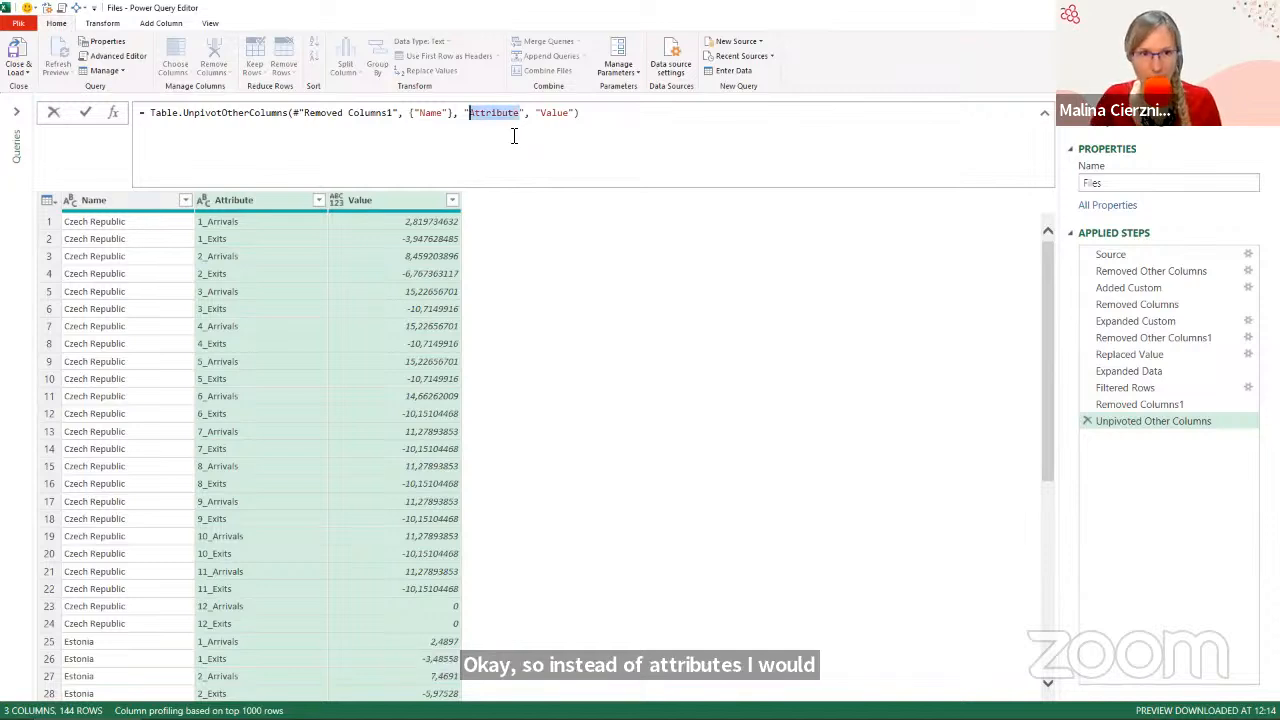
click(557, 229)
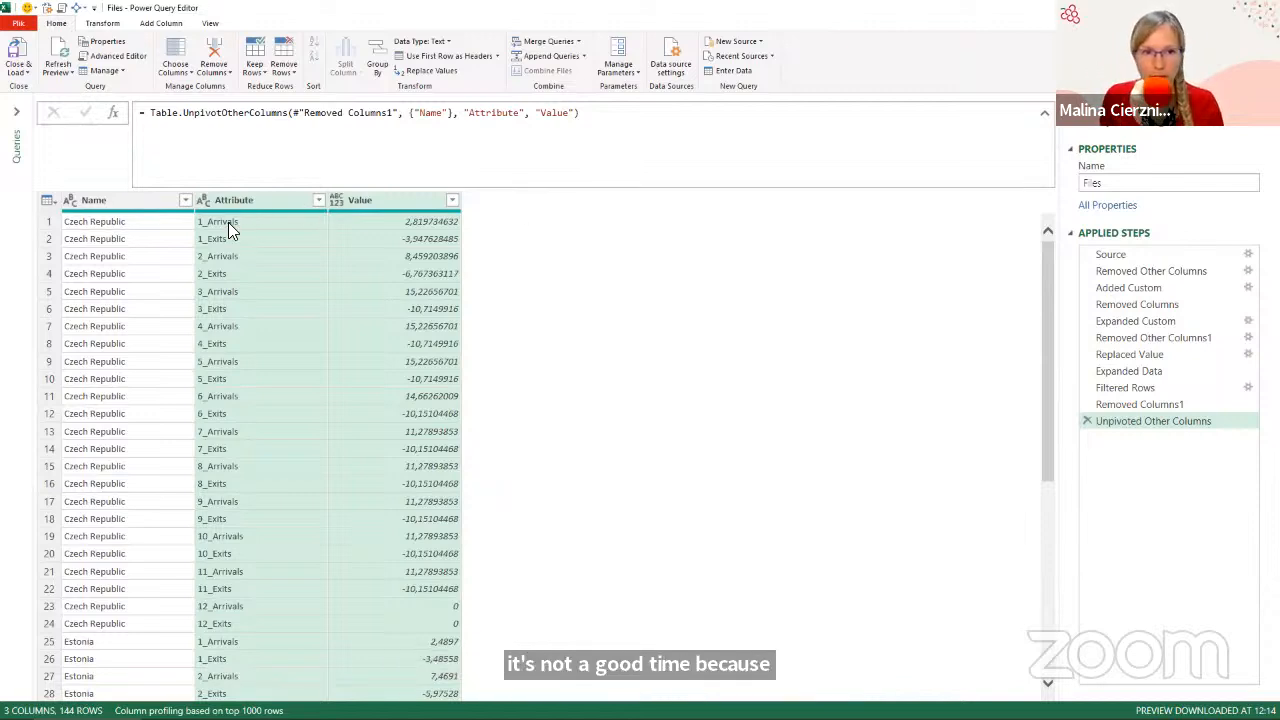
Split the Attribute column at each underscore delimiter and delete the automatic Changed Type step.
click(247, 200)
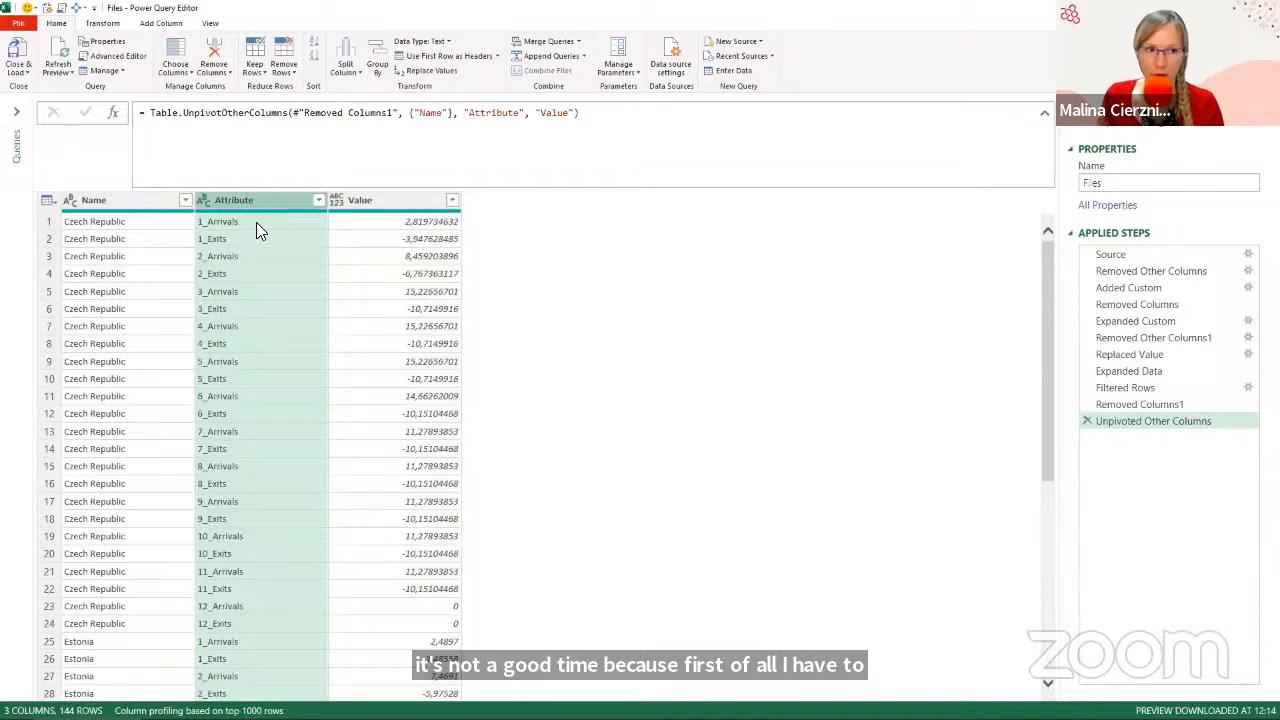
key(ctrl+2)
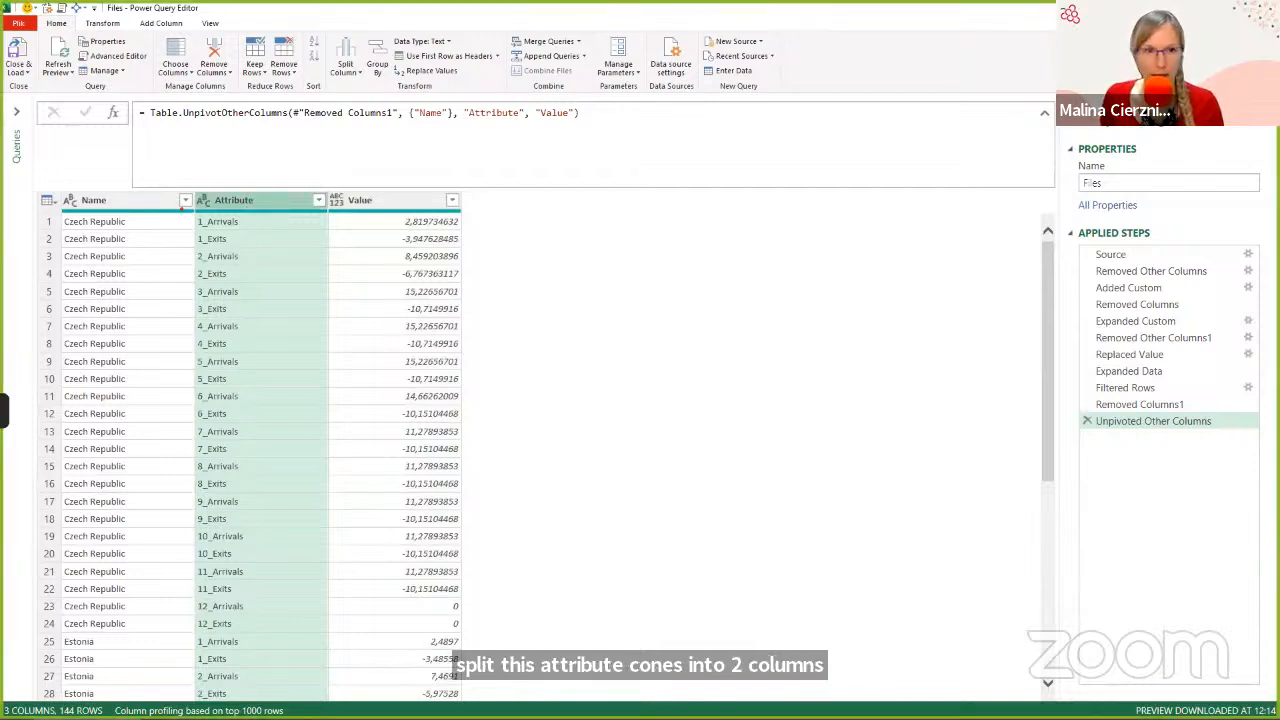
drag(183, 210, 208, 234)
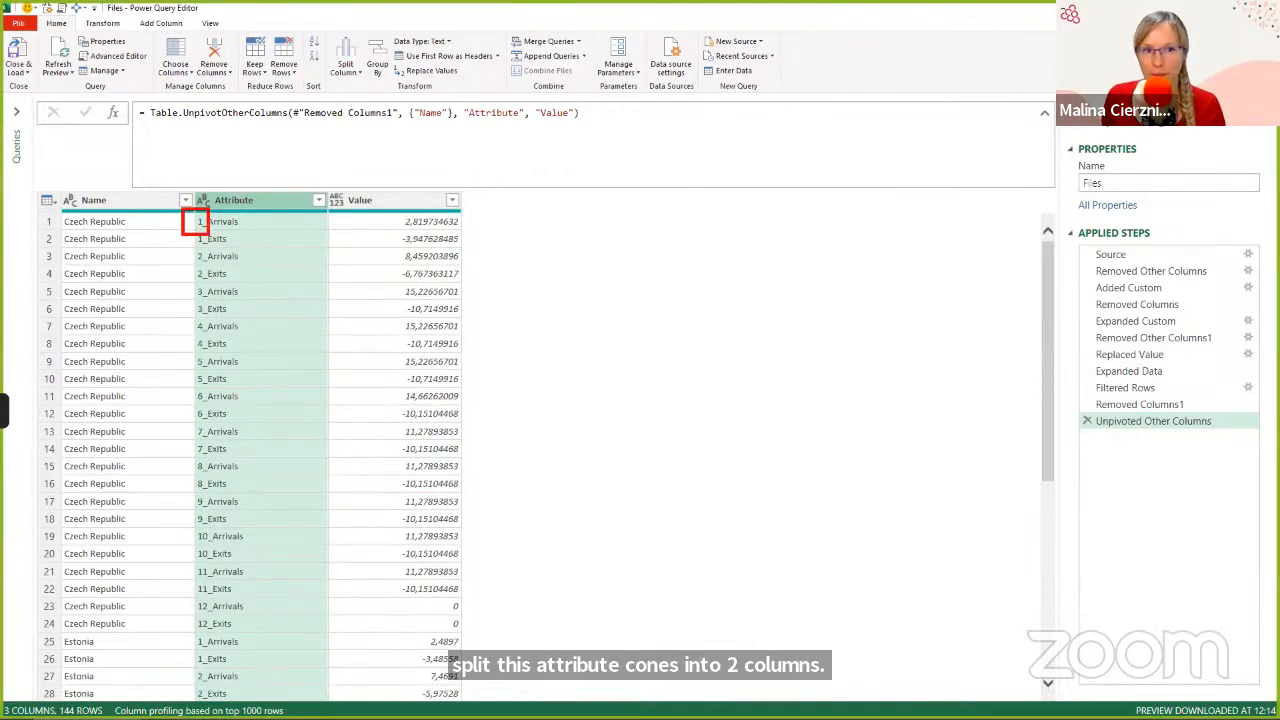
drag(228, 227, 259, 337)
key(Escape)
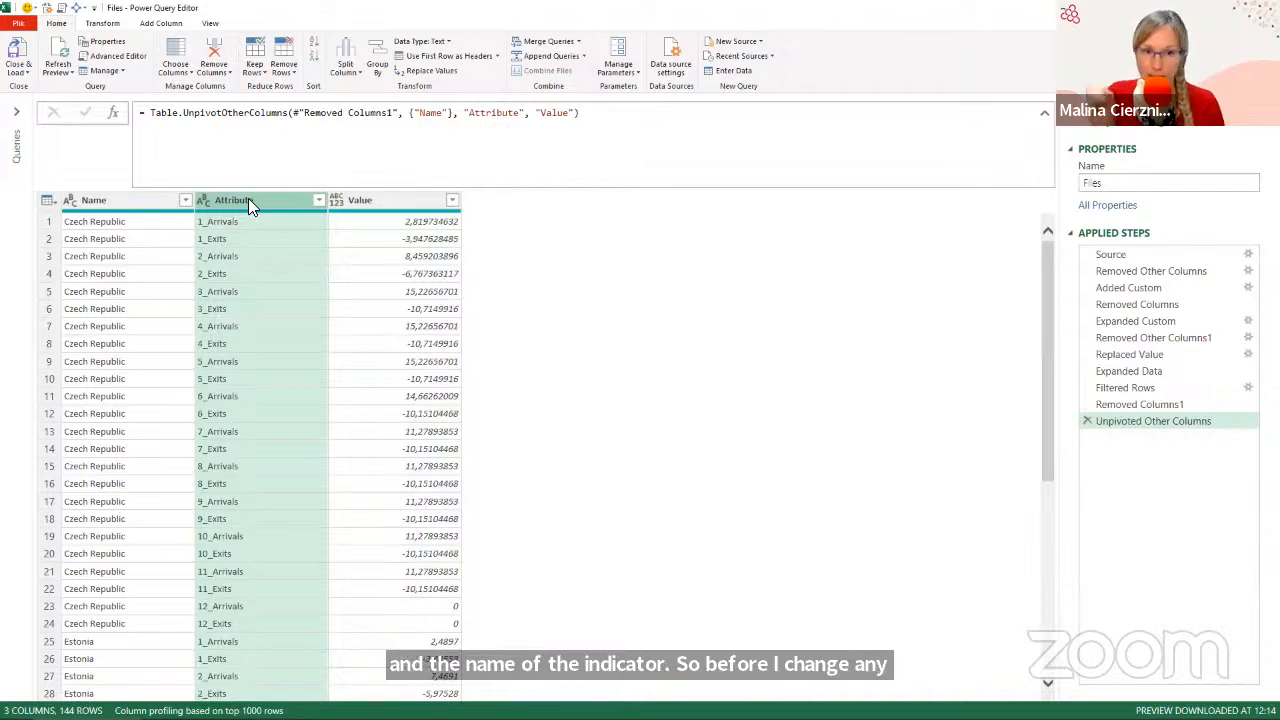
right_click(248, 204)
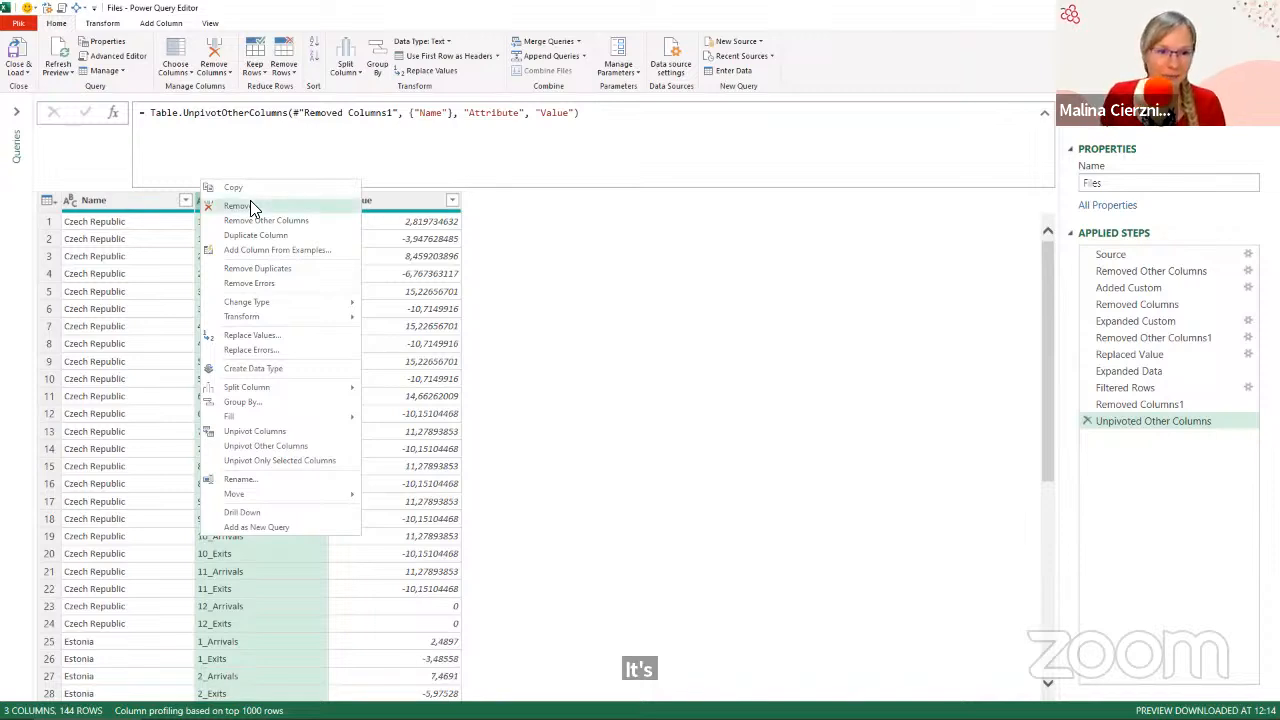
mouse_move(271, 396)
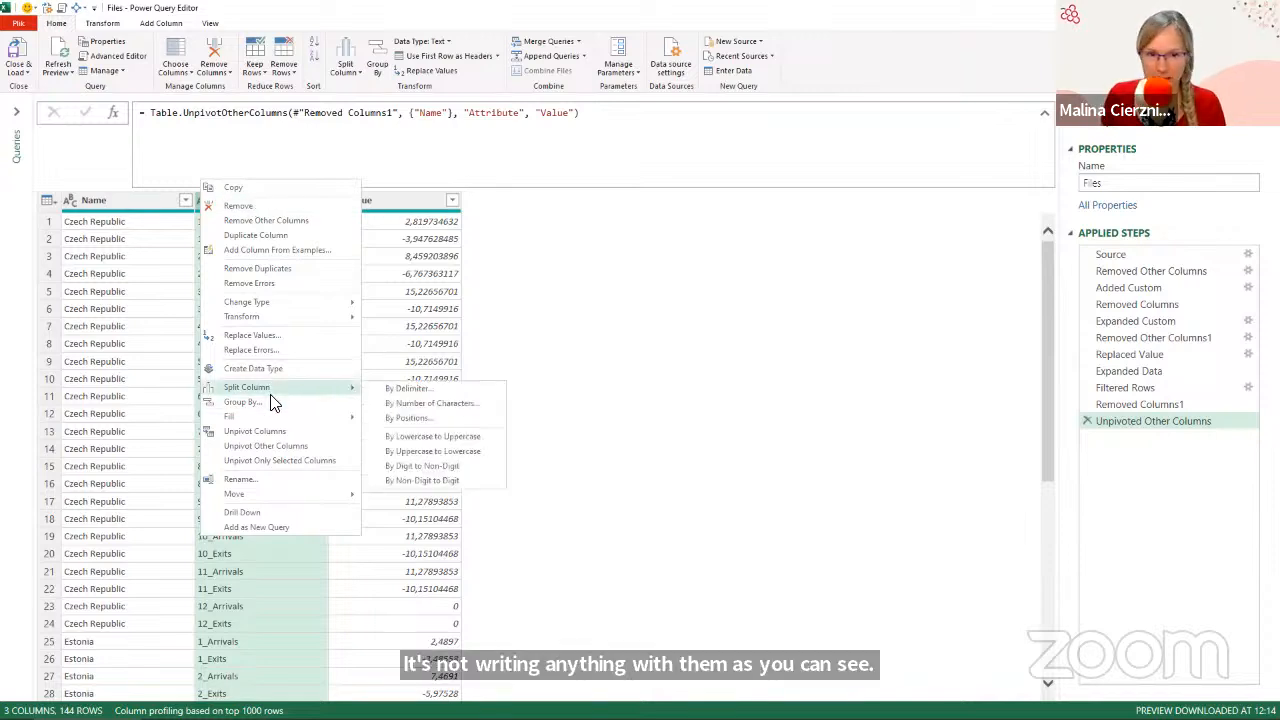
click(407, 389)
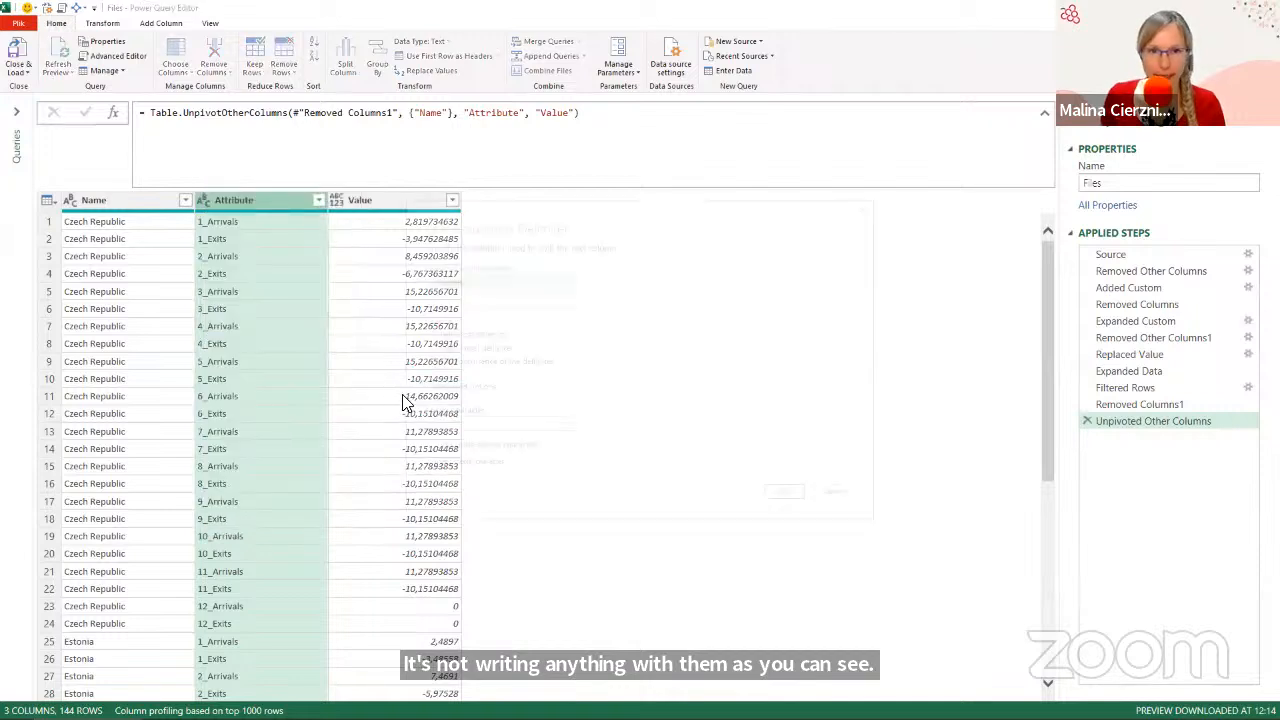
click(440, 302)
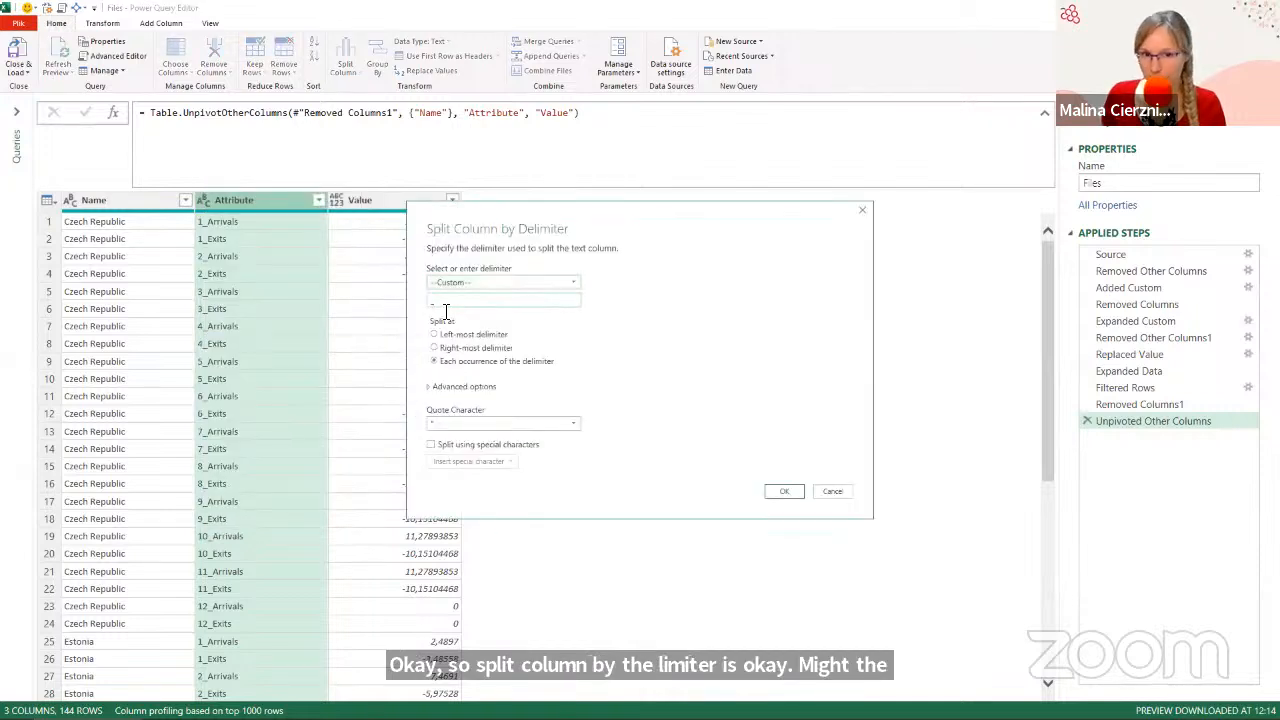
click(778, 493)
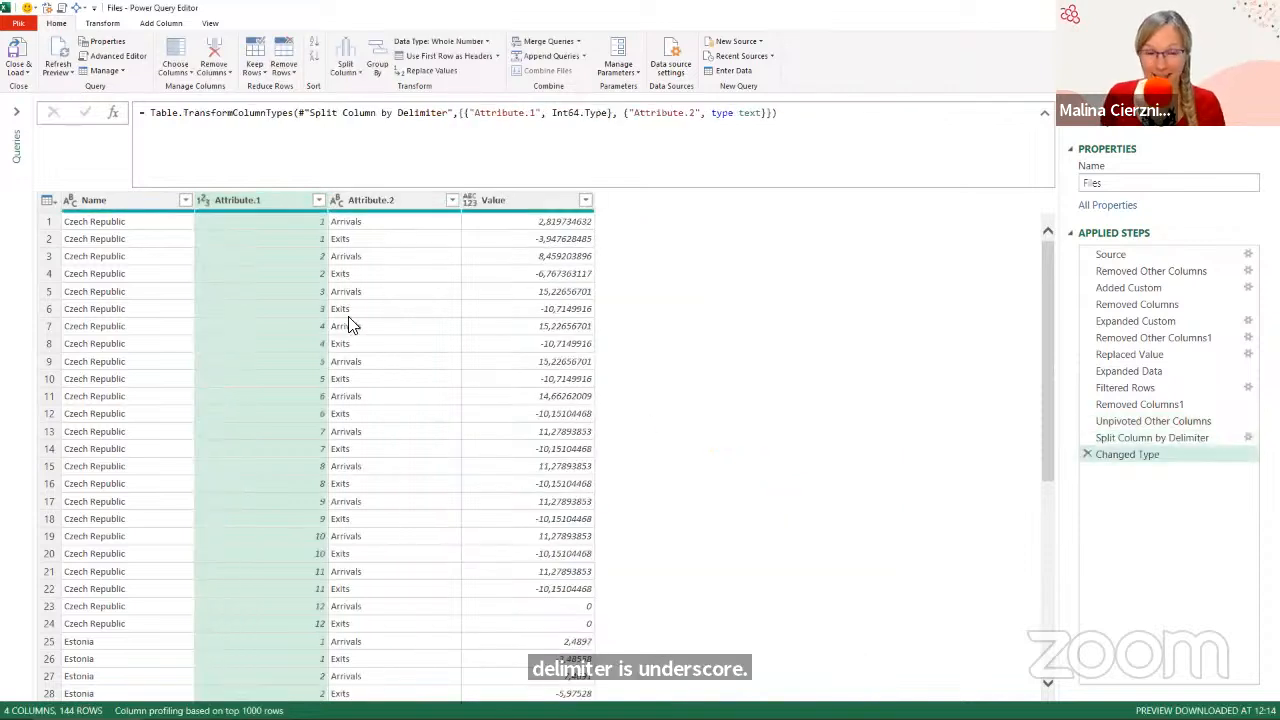
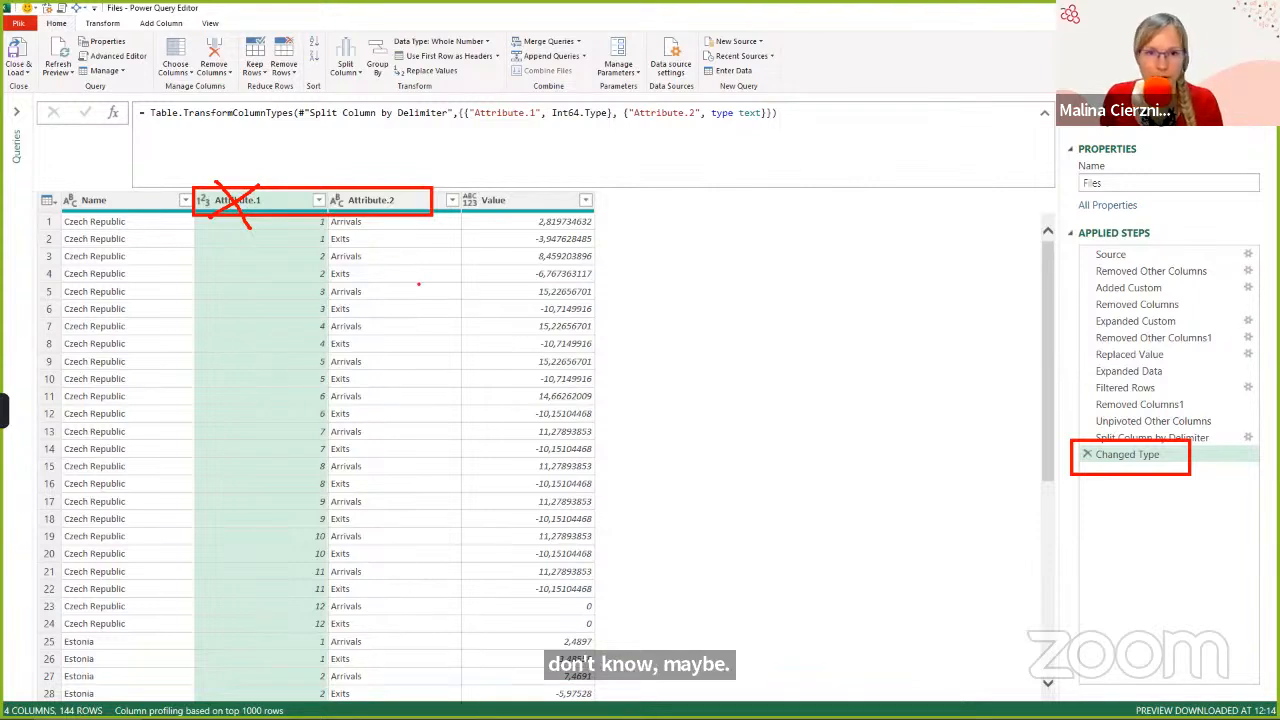
click(1086, 454)
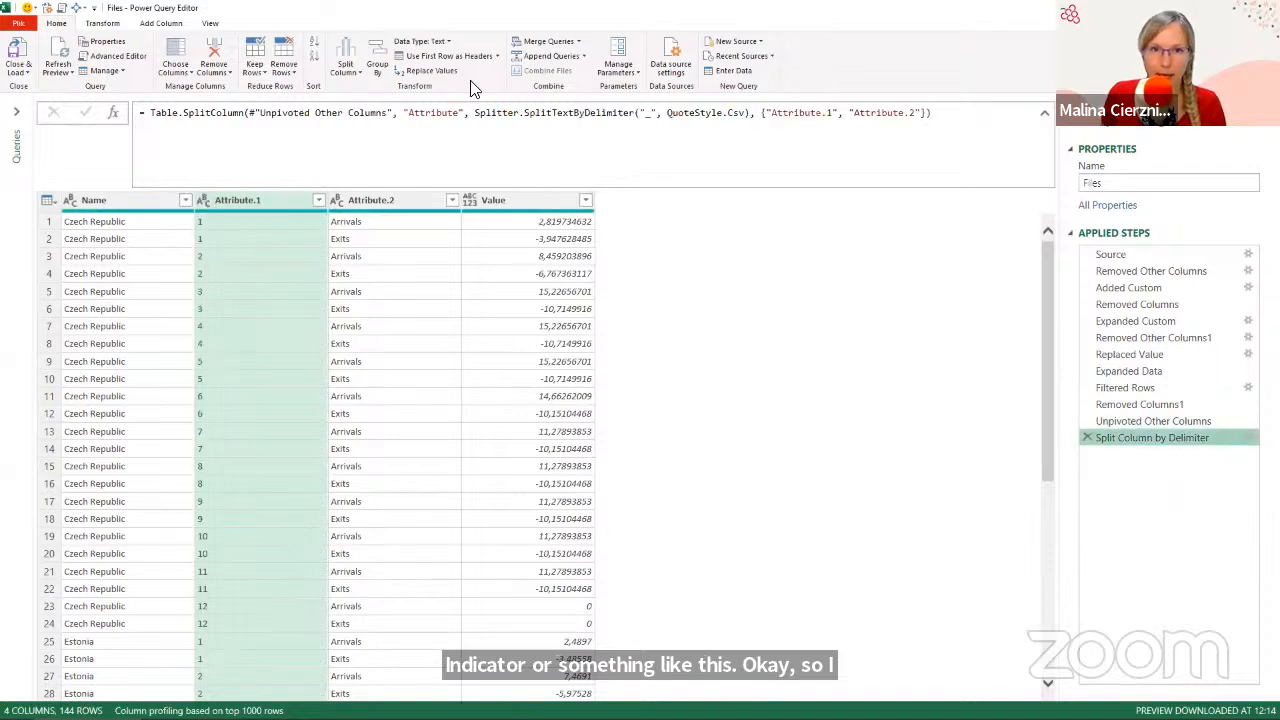
In the Files query's split column formula, rename the two resulting columns to Month and Indicator.
click(773, 113)
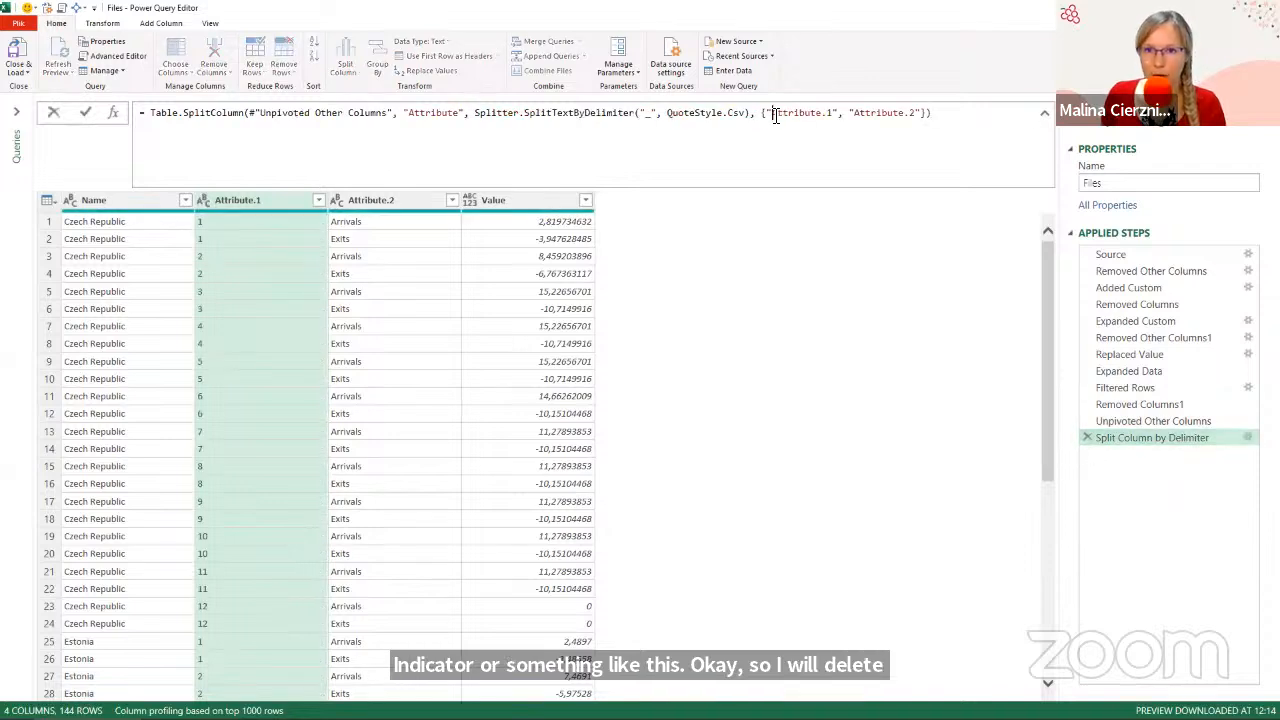
drag(831, 115, 845, 135)
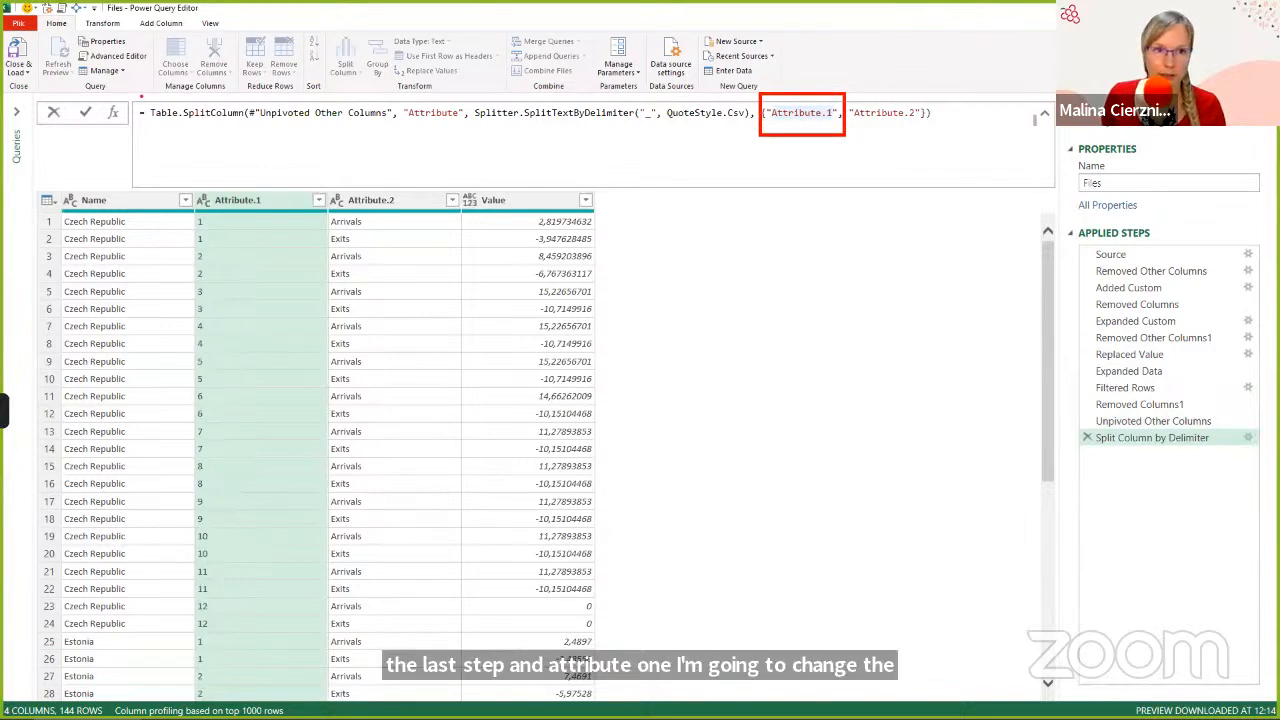
mouse_move(141, 96)
mouse_down()
mouse_move(272, 128)
mouse_move(258, 122)
mouse_up()
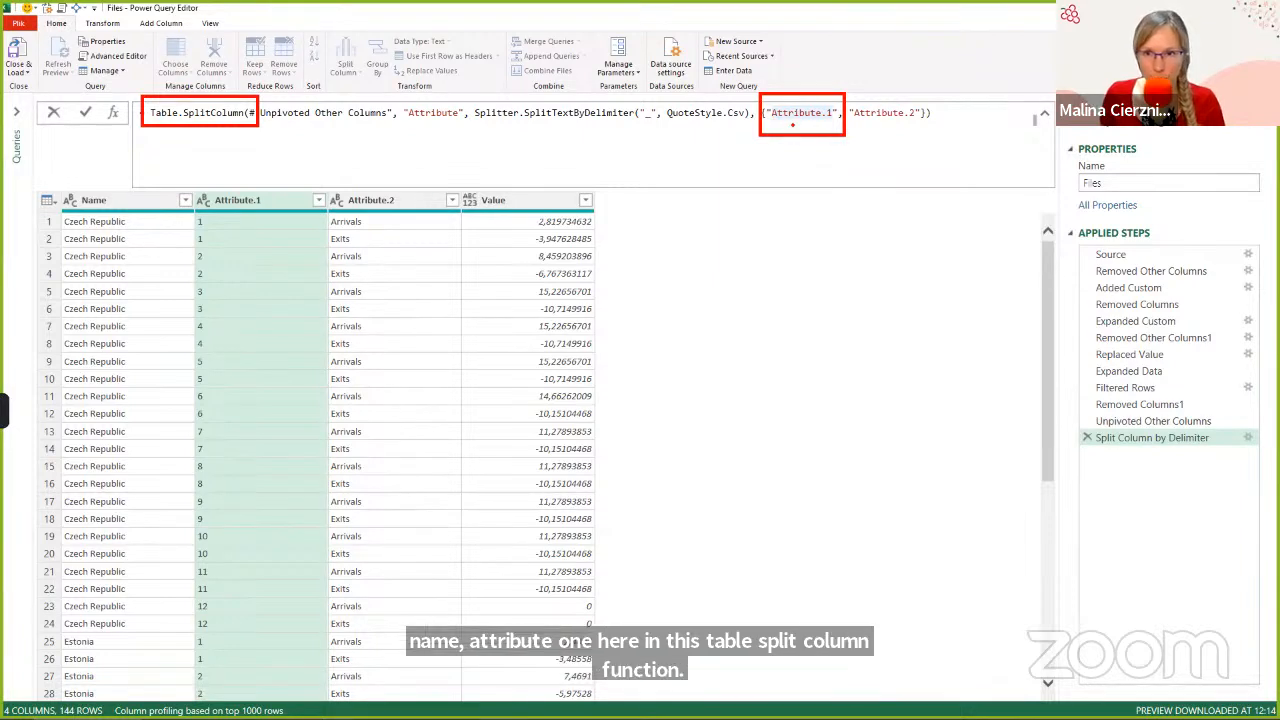
drag(746, 92, 936, 137)
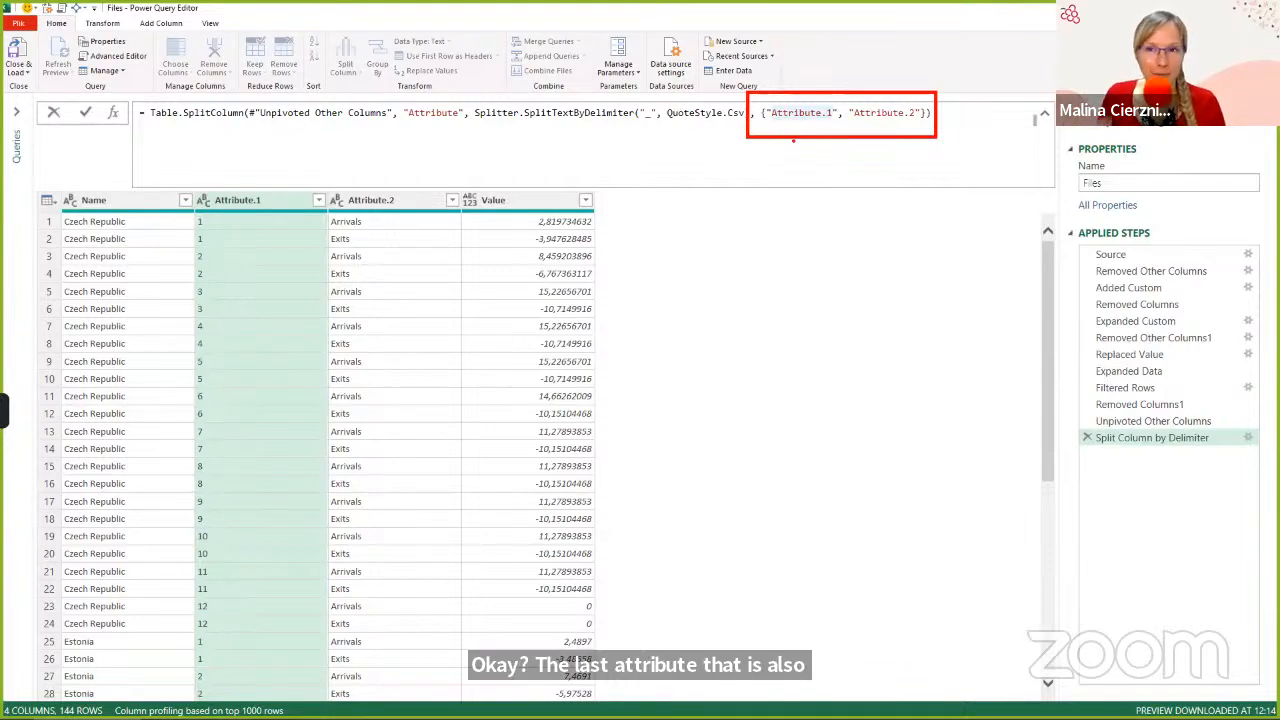
key(Escape)
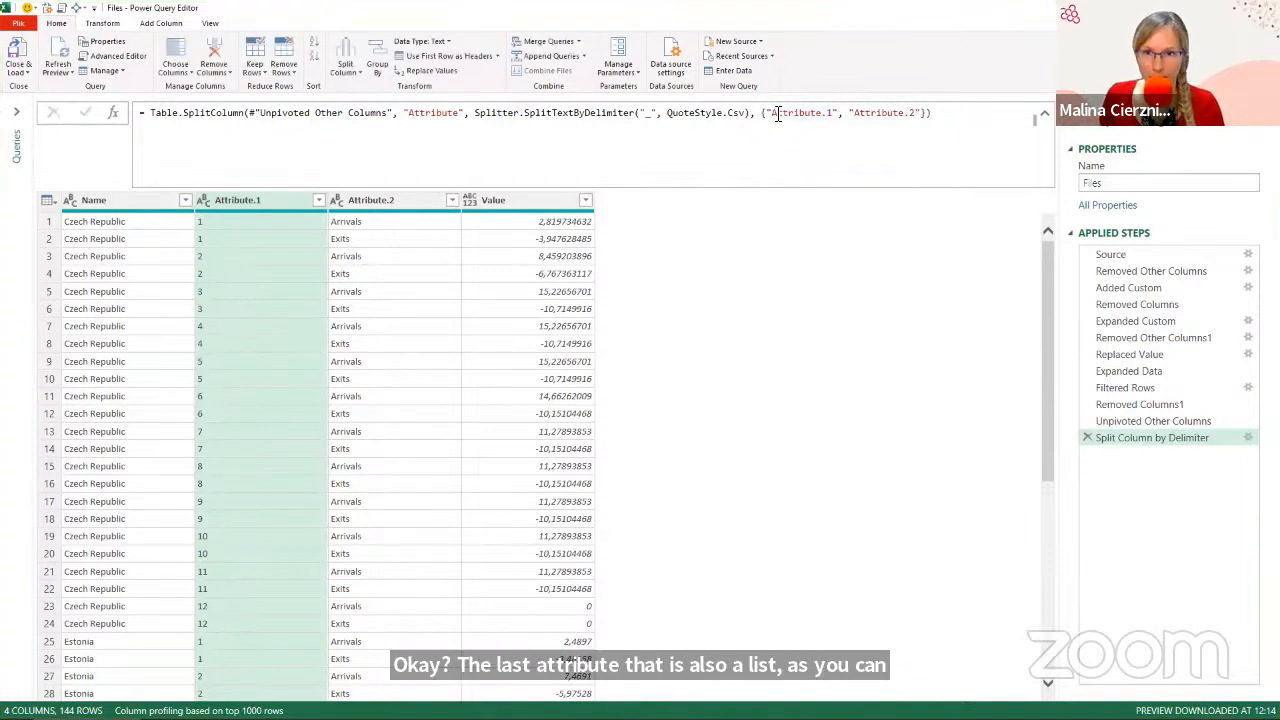
drag(772, 113, 835, 113)
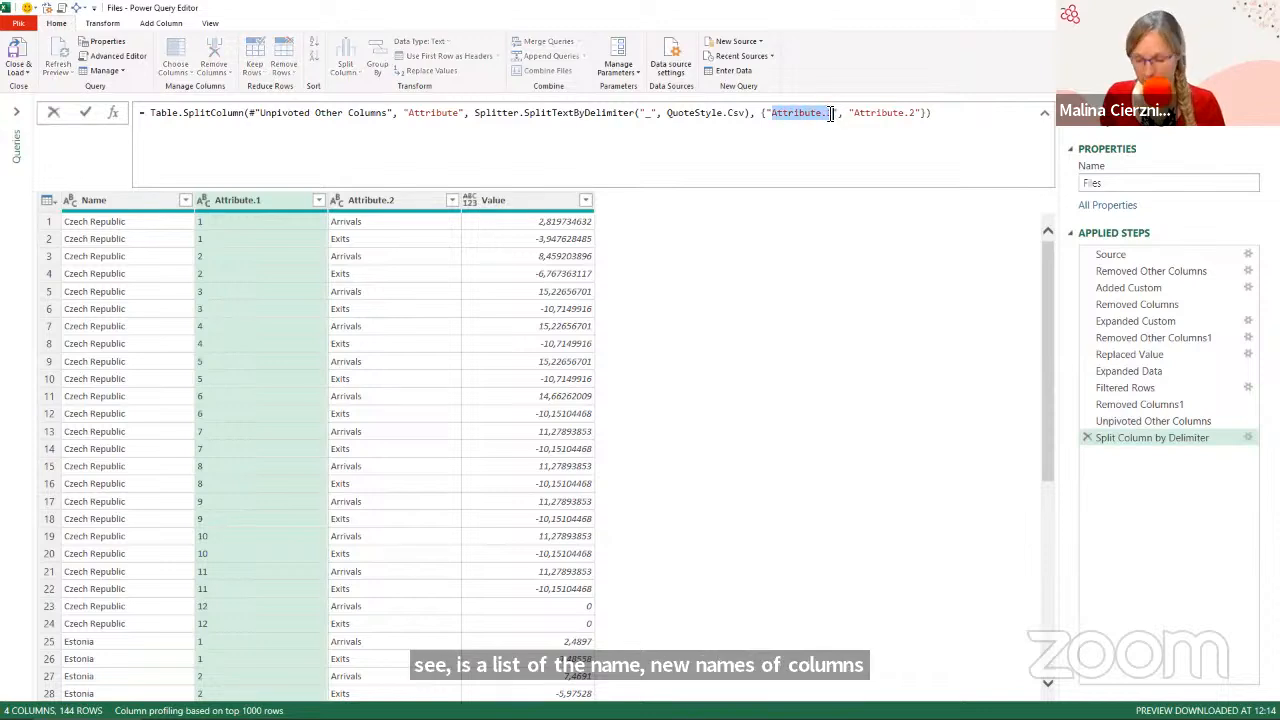
text(Month)
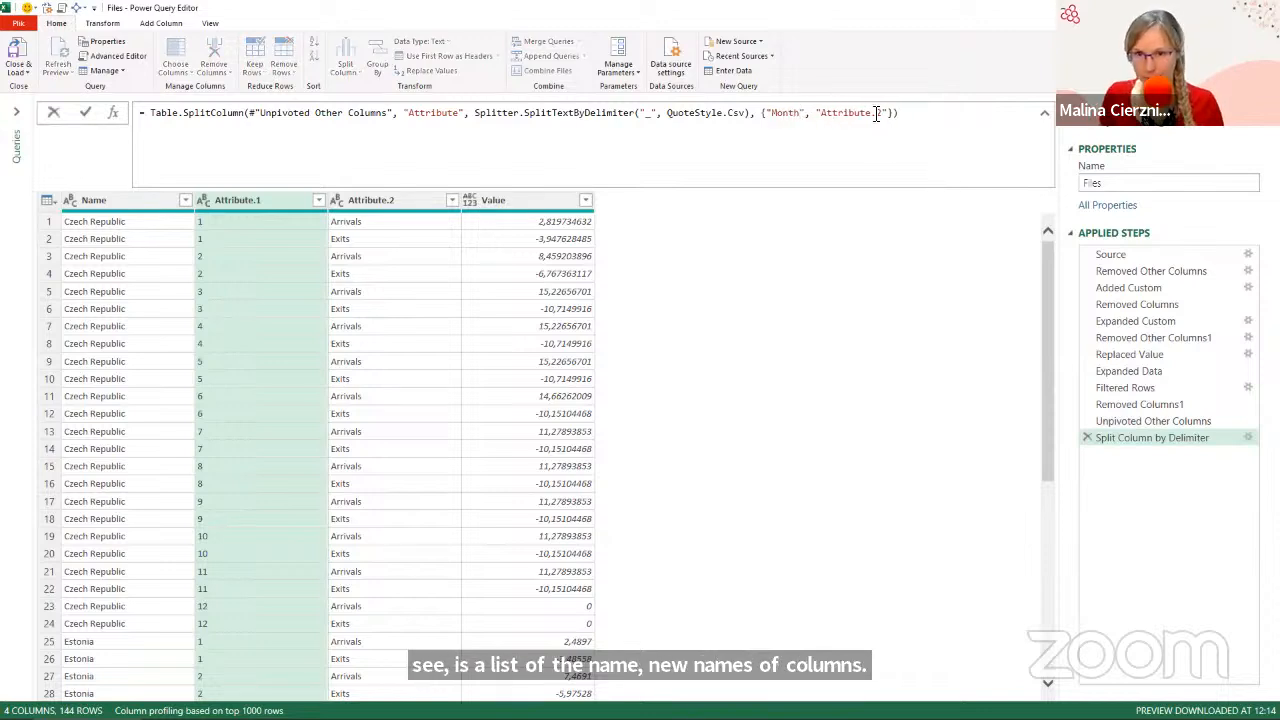
drag(884, 113, 820, 126)
text(Indicator)
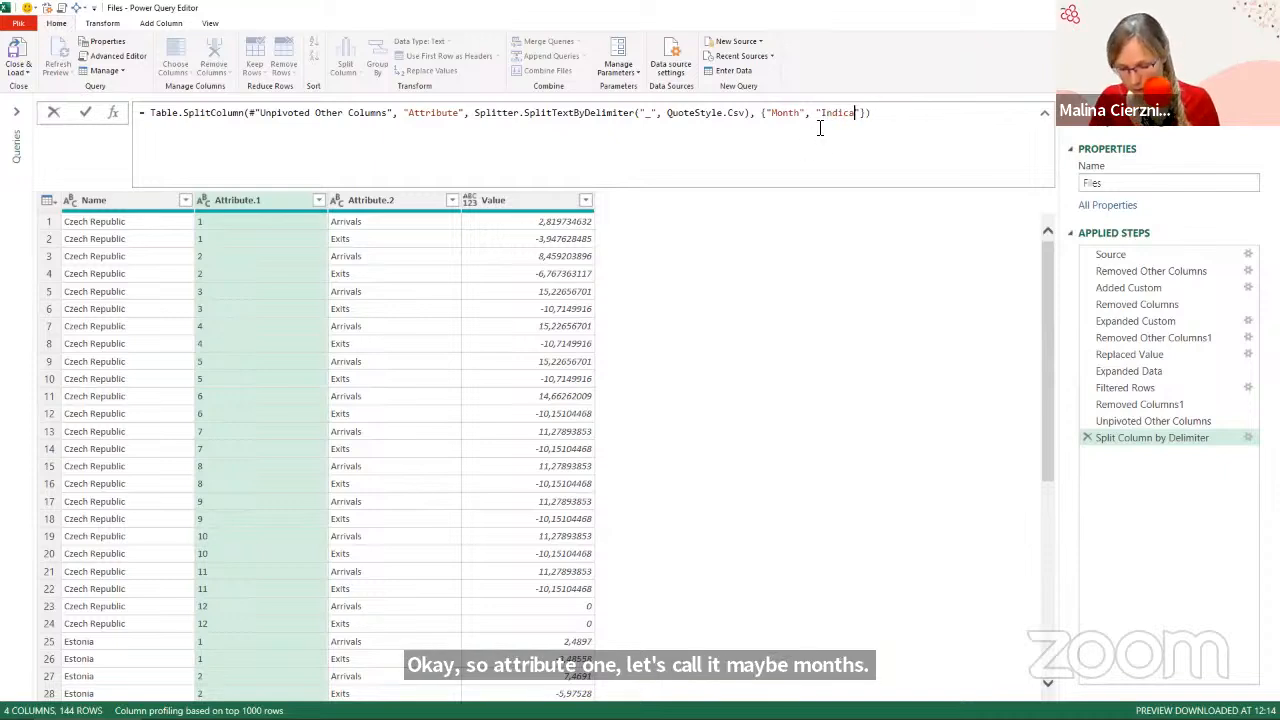
key(Return)
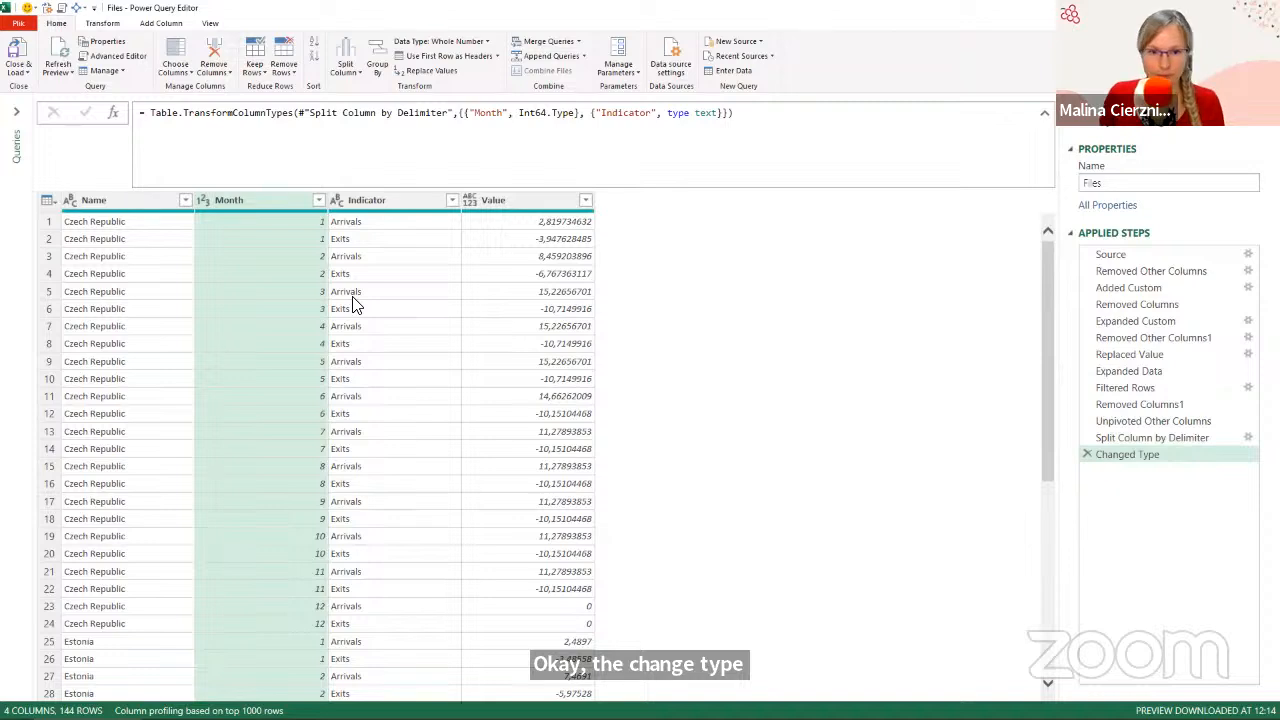
Set the data type of the Value column in the Files query to Decimal Number.
click(472, 203)
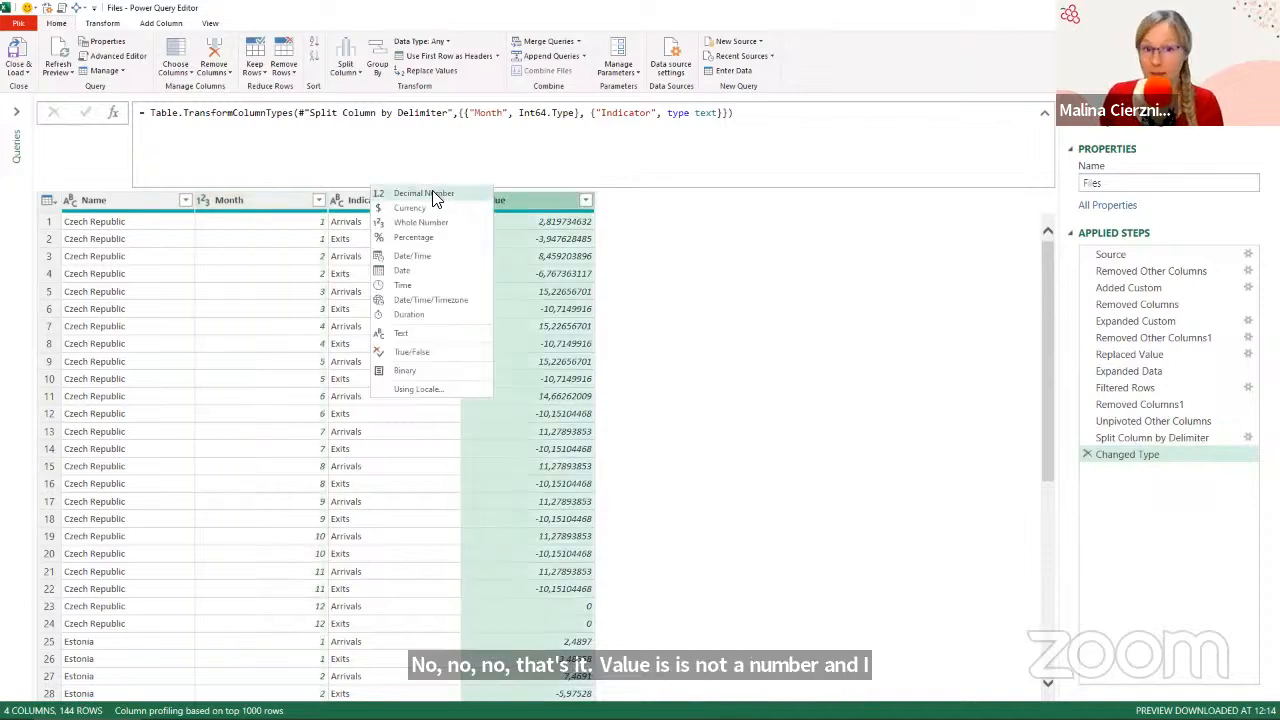
click(435, 196)
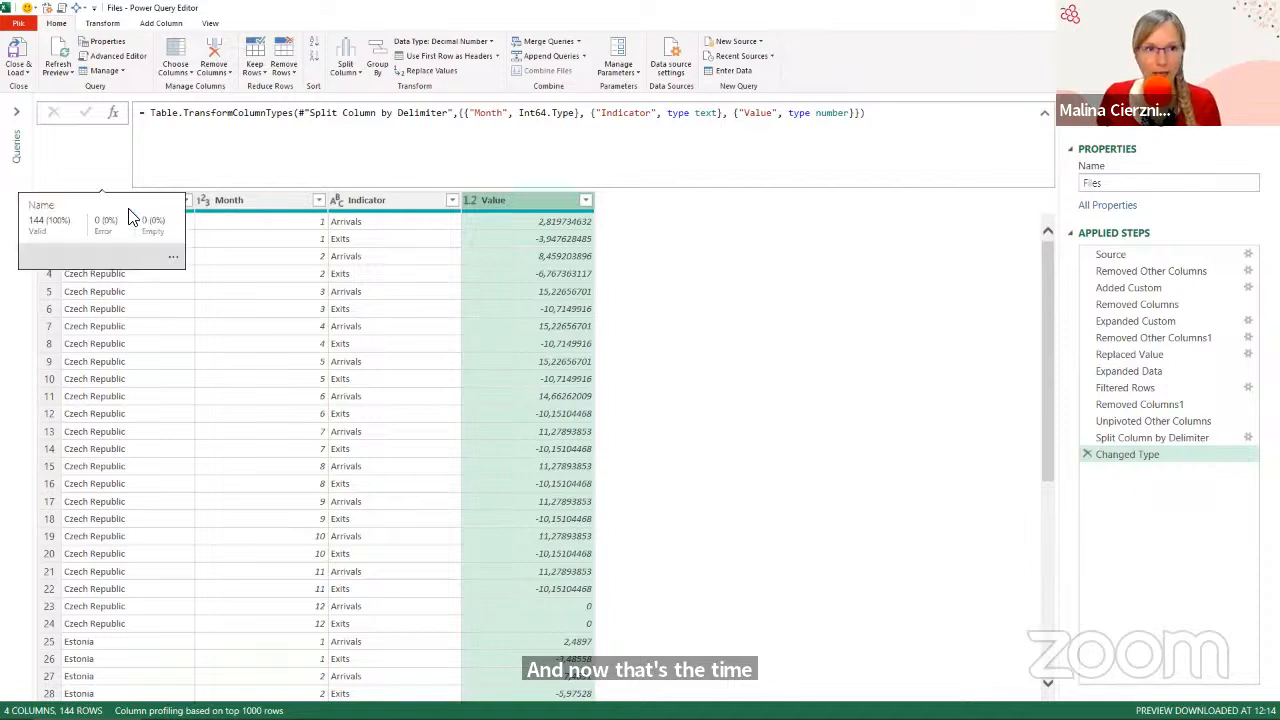
Close the query editor and load the tbColumns query as a connection only.
click(14, 116)
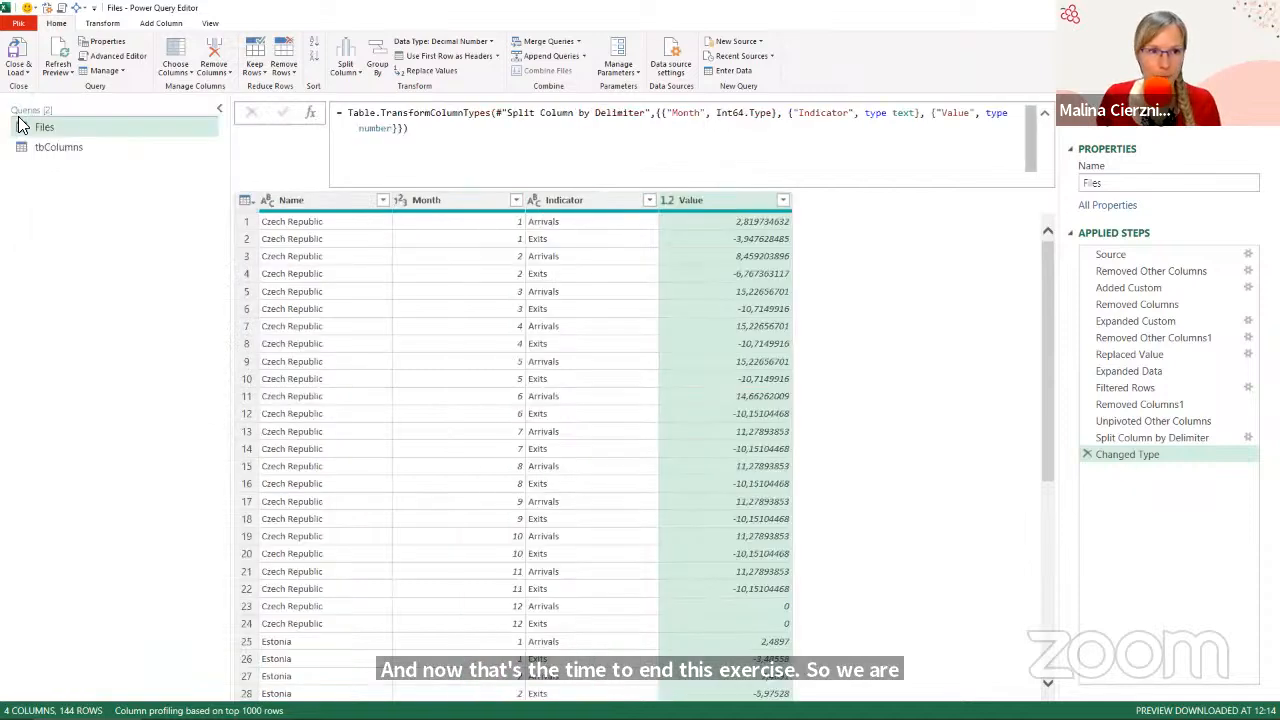
click(68, 129)
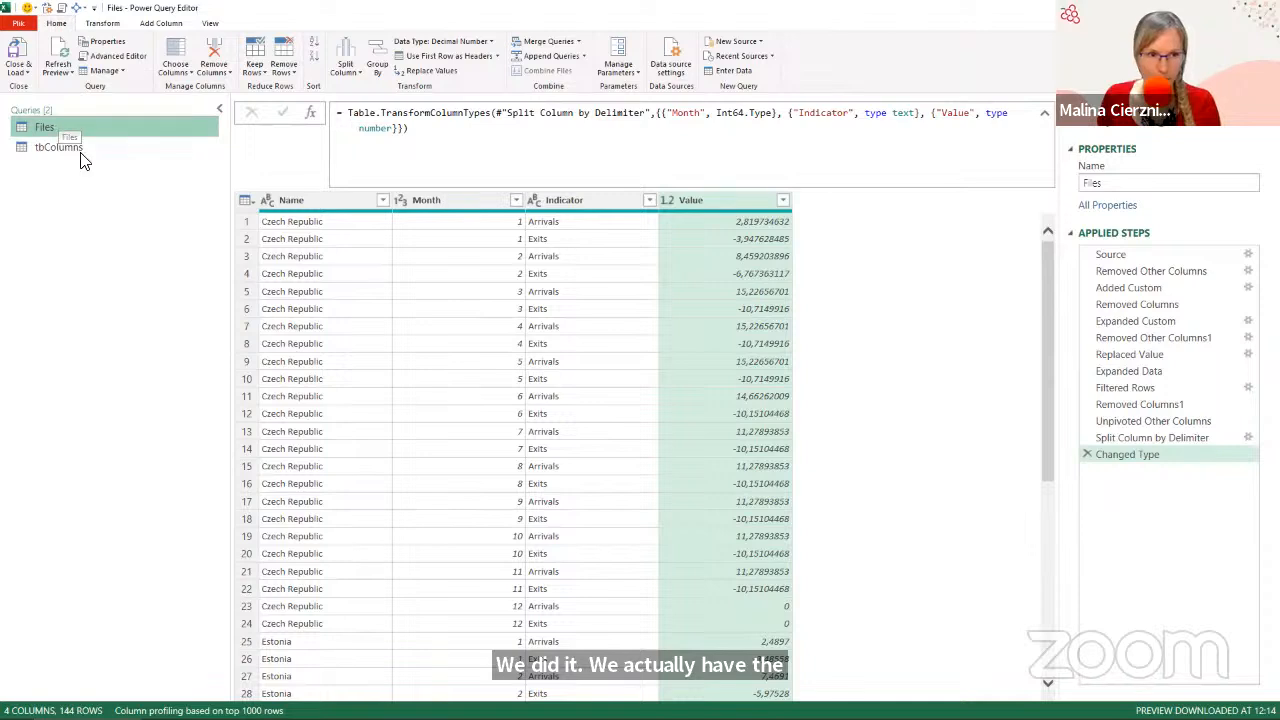
click(56, 150)
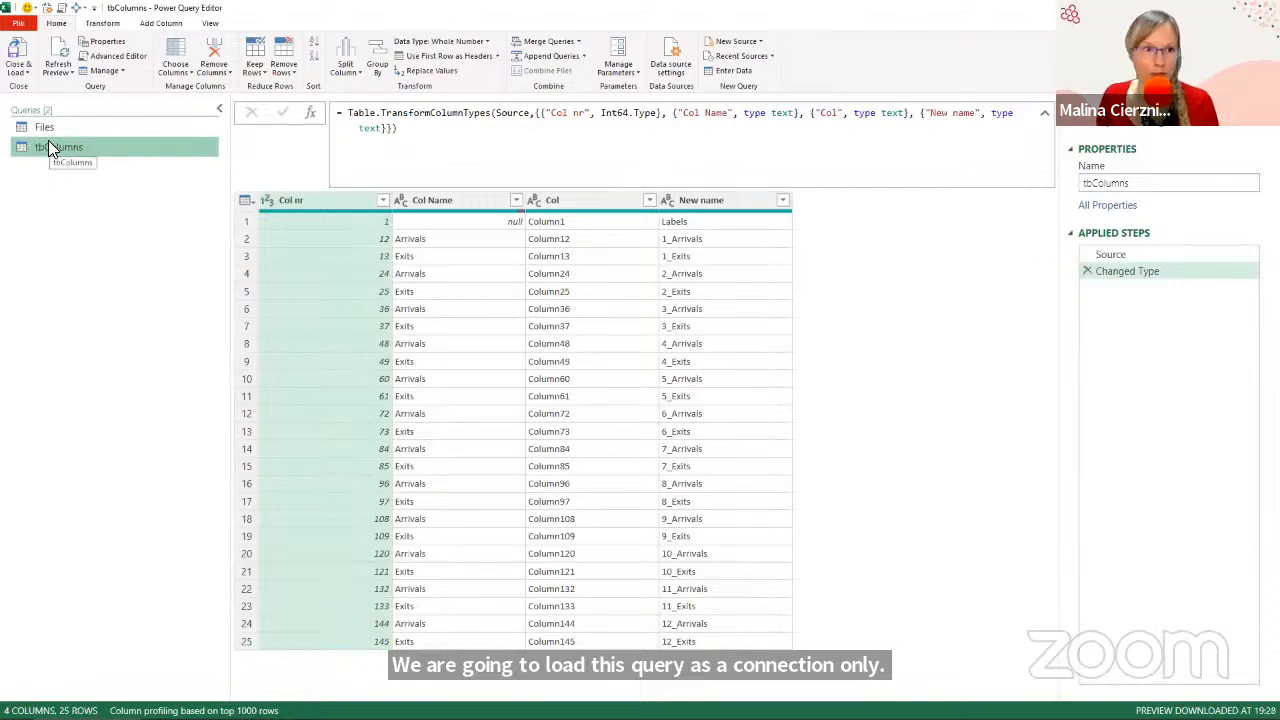
click(16, 74)
click(40, 101)
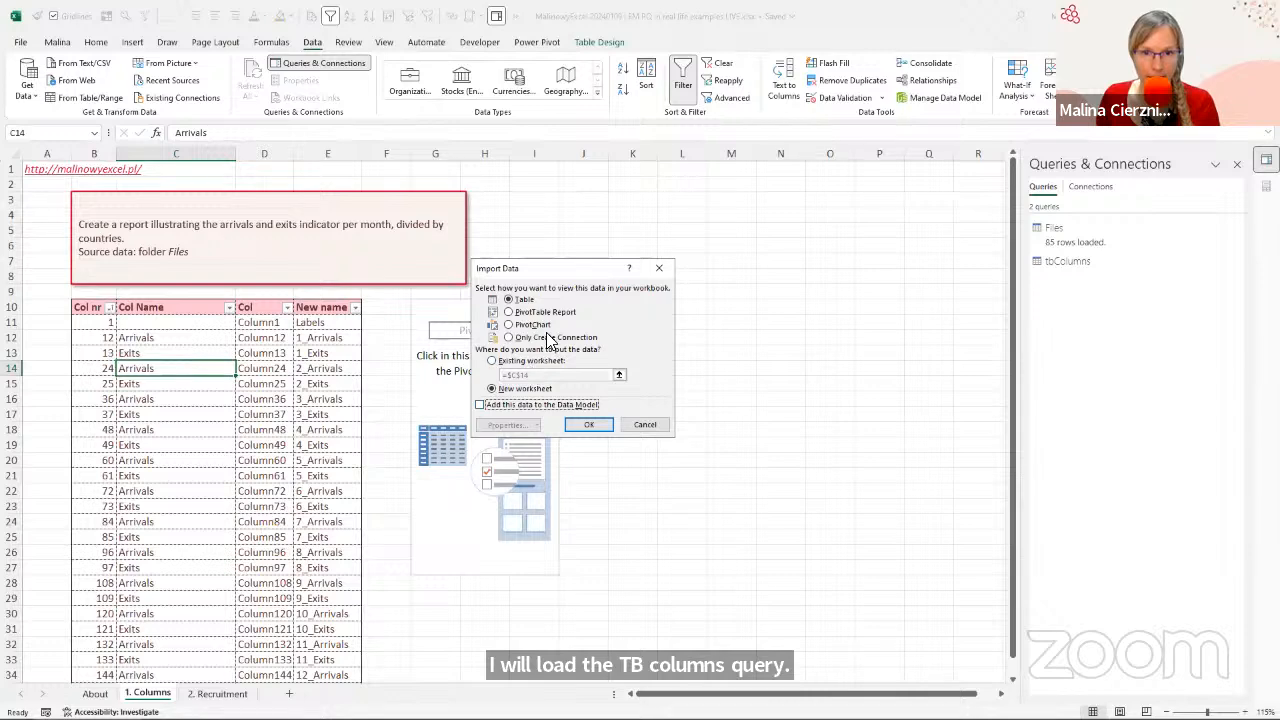
click(550, 337)
click(588, 426)
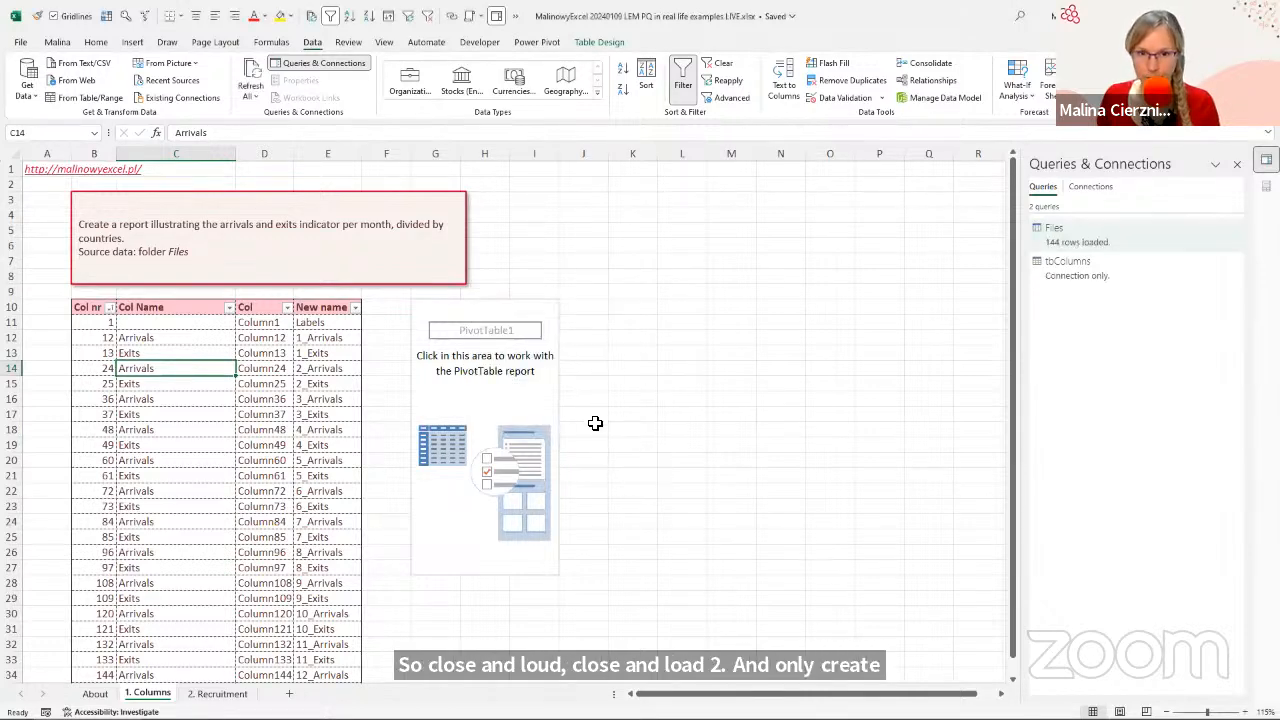
Build the PivotTable with Name and Indicator in rows, Month in columns and the sum of Value as values.
click(519, 354)
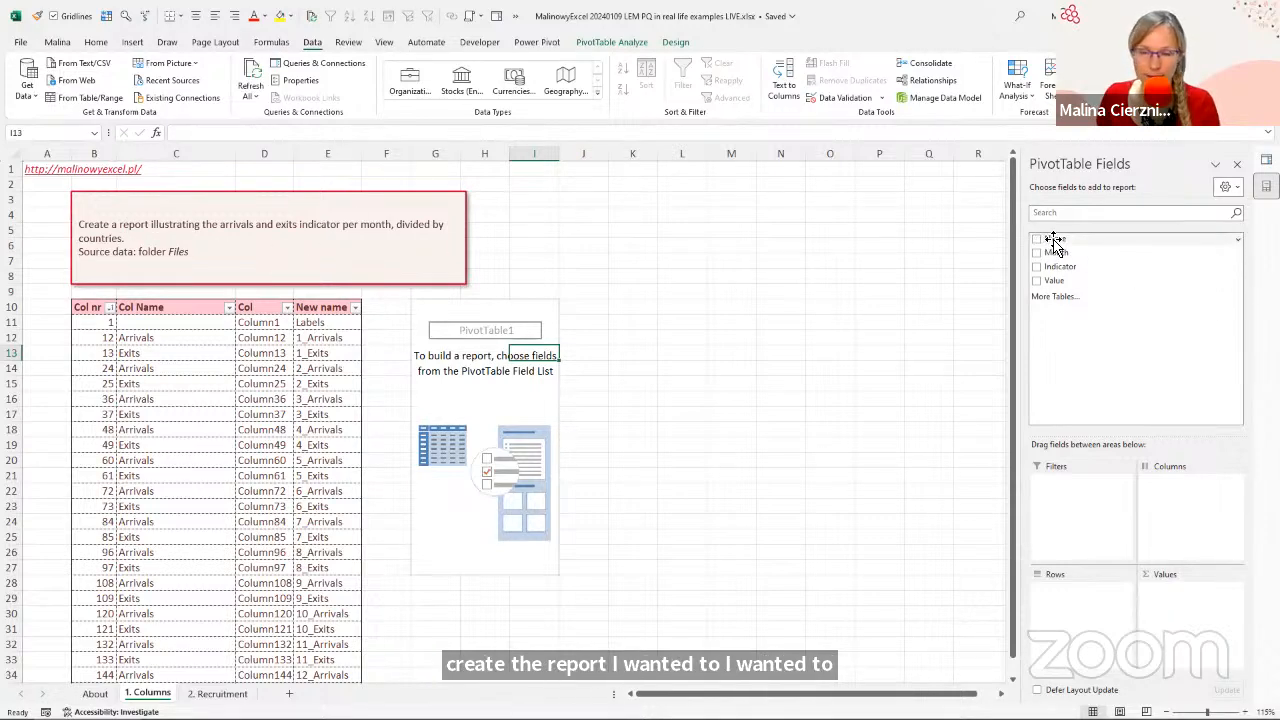
drag(1055, 245, 1083, 647)
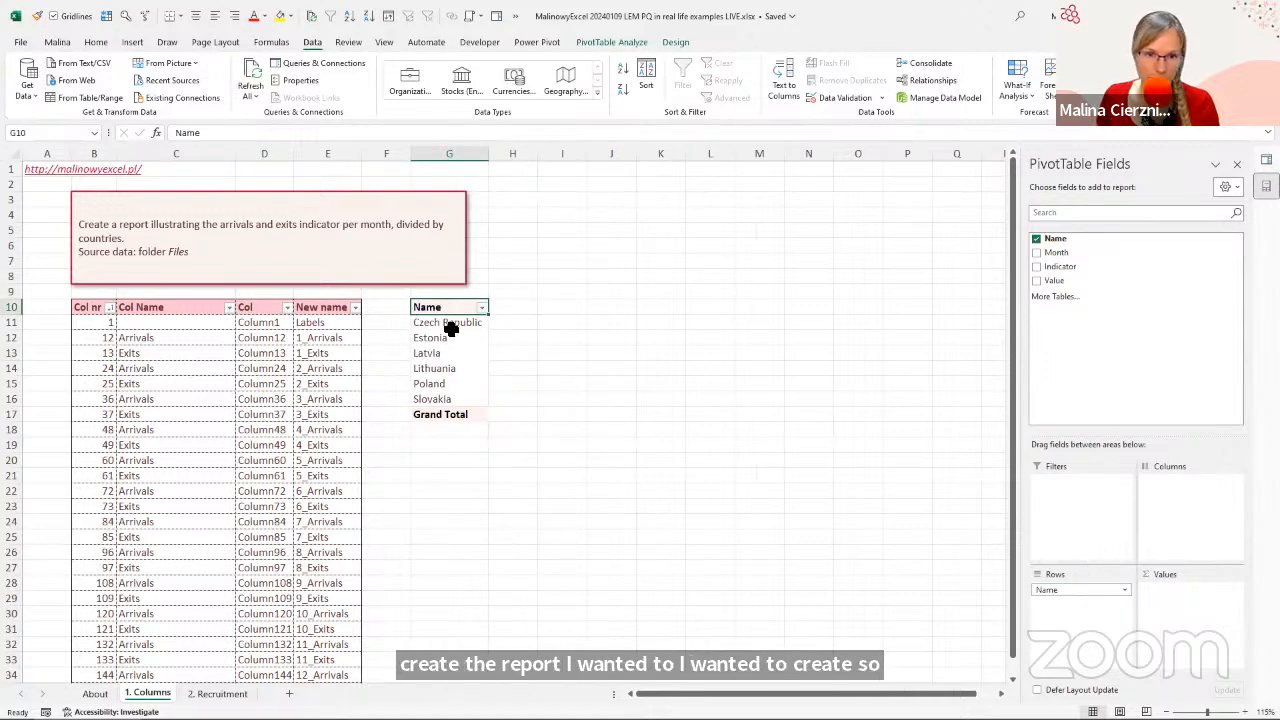
drag(1060, 252, 1175, 532)
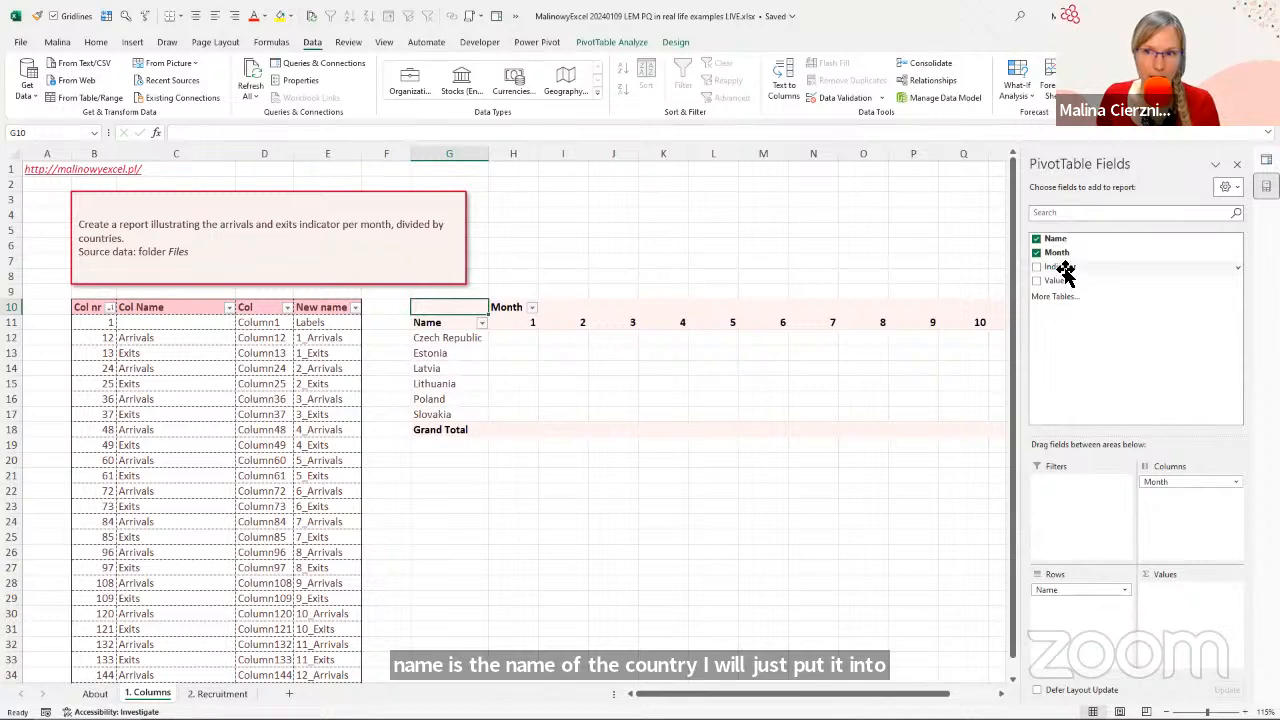
drag(1065, 268, 1057, 602)
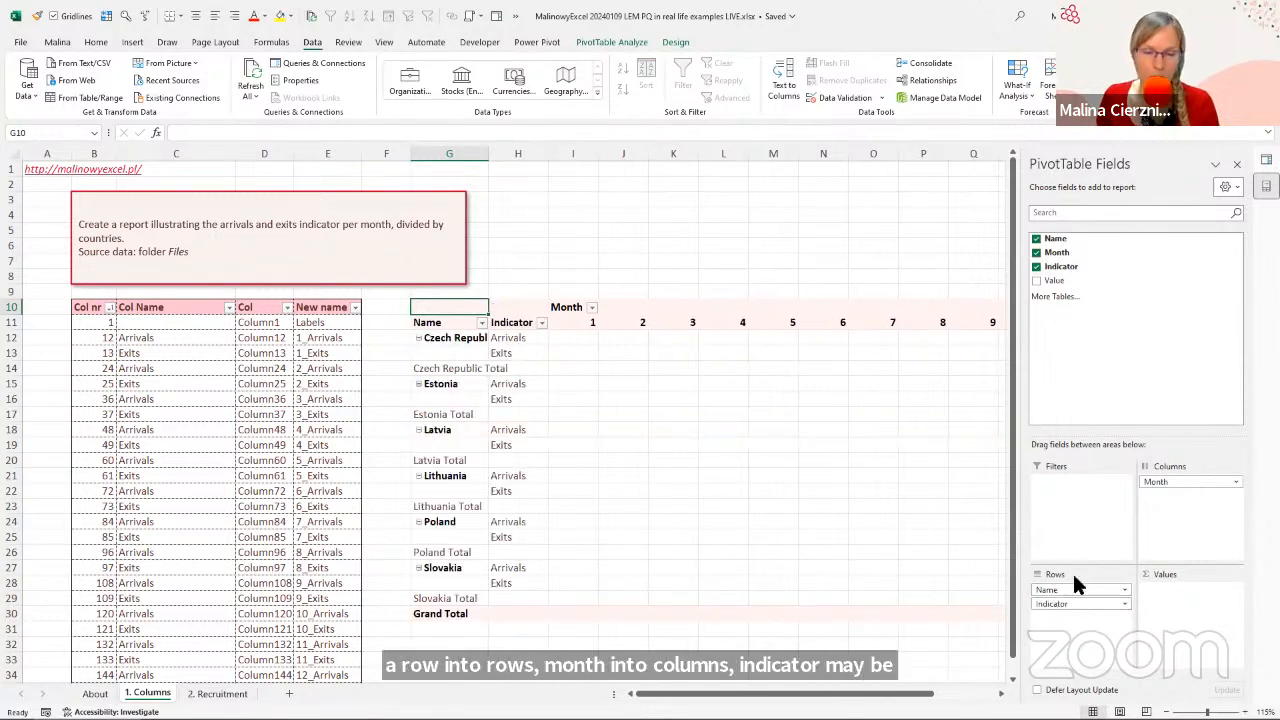
drag(1058, 282, 1206, 660)
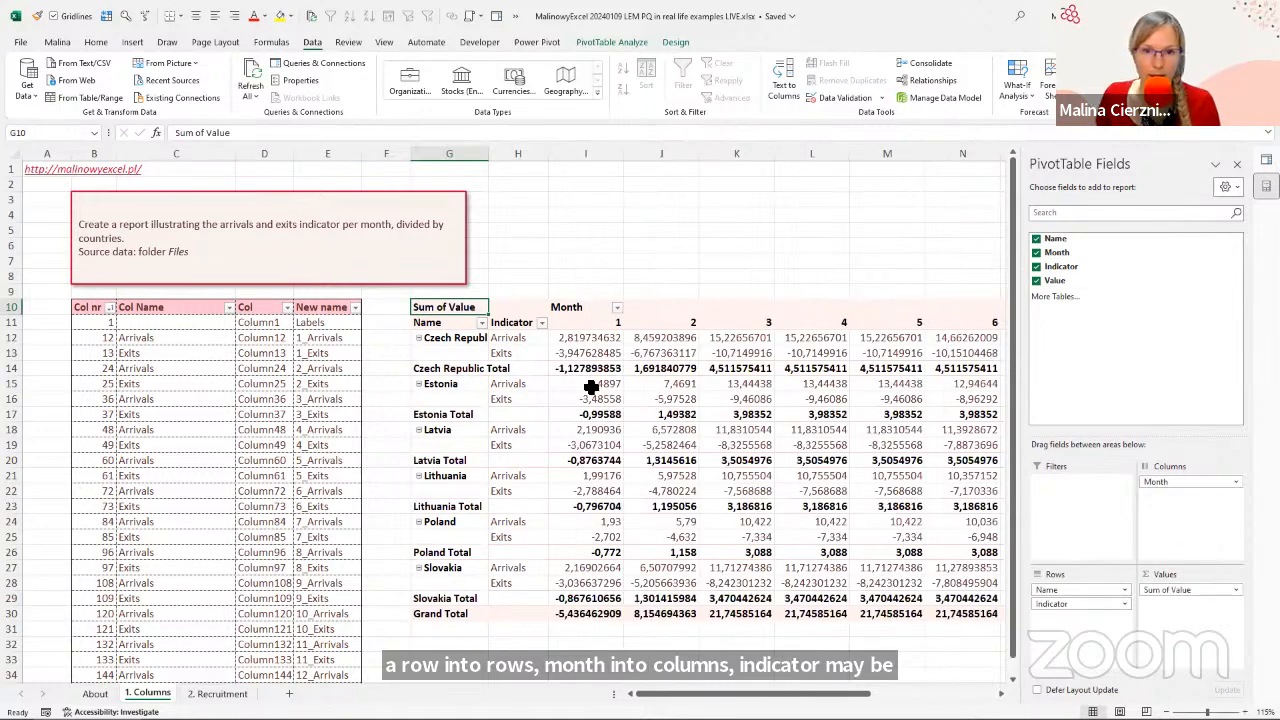
Remove the Name subtotals from the PivotTable.
click(467, 370)
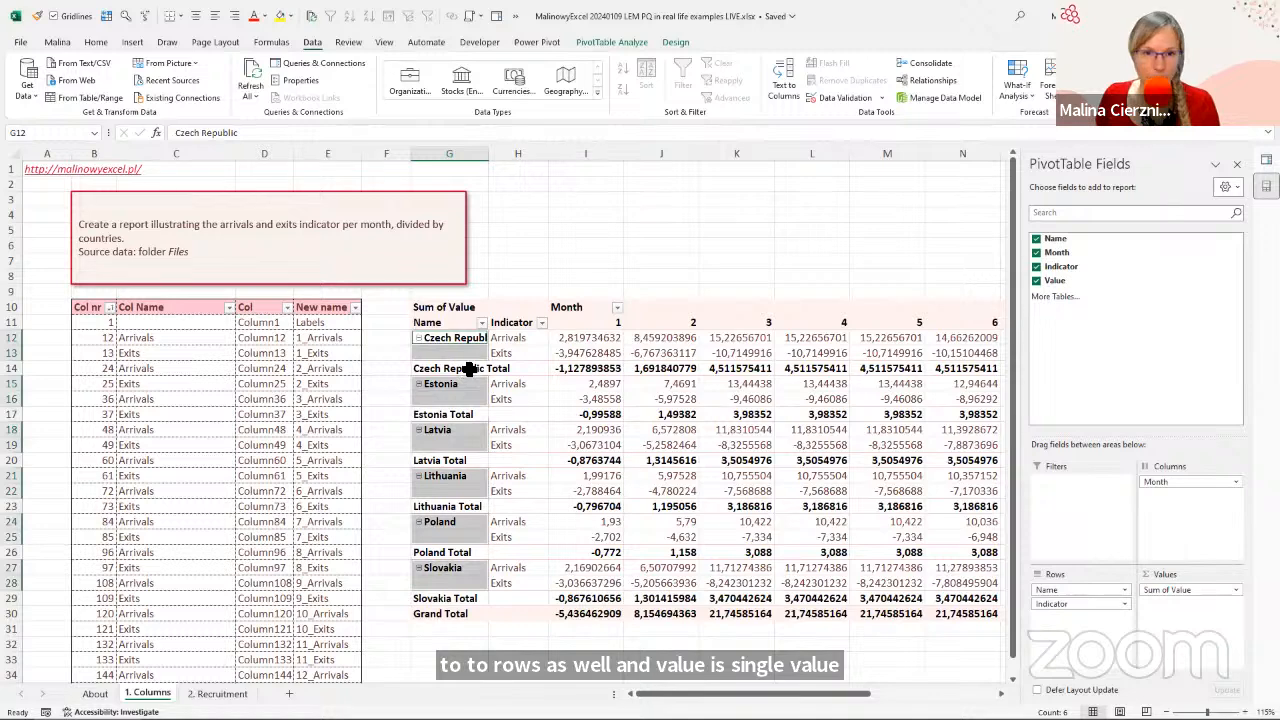
right_click(463, 370)
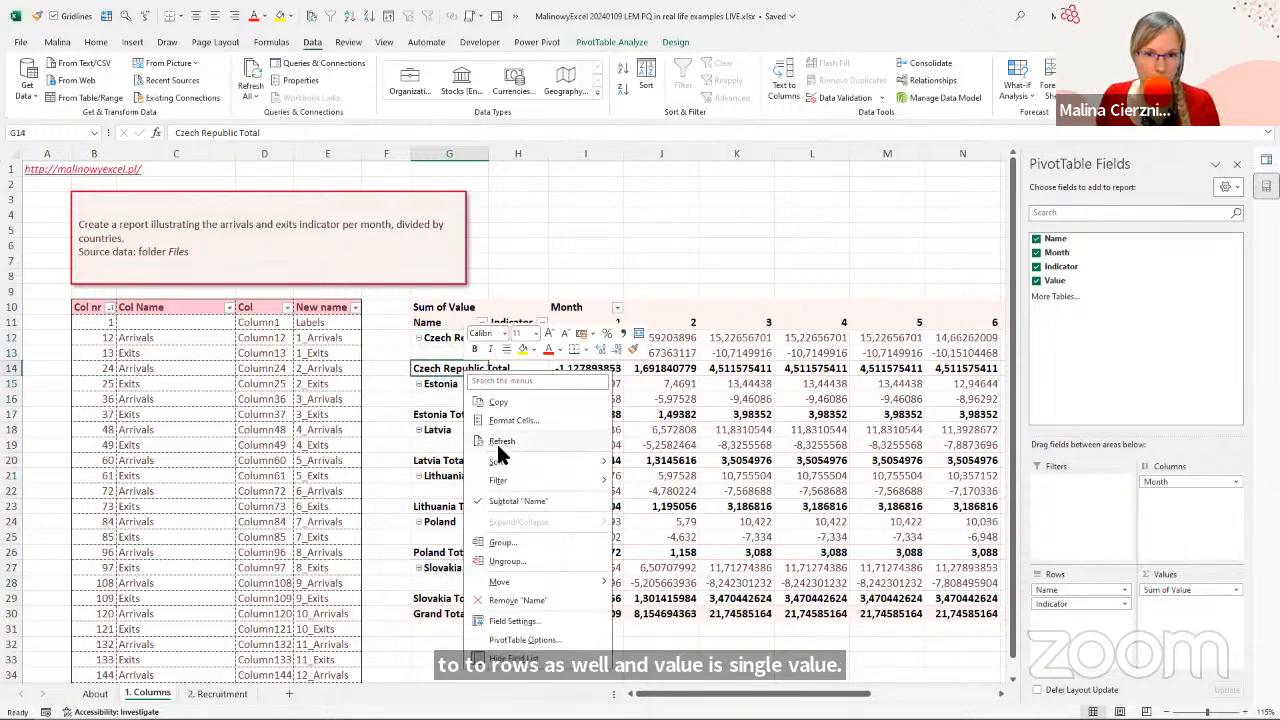
click(515, 501)
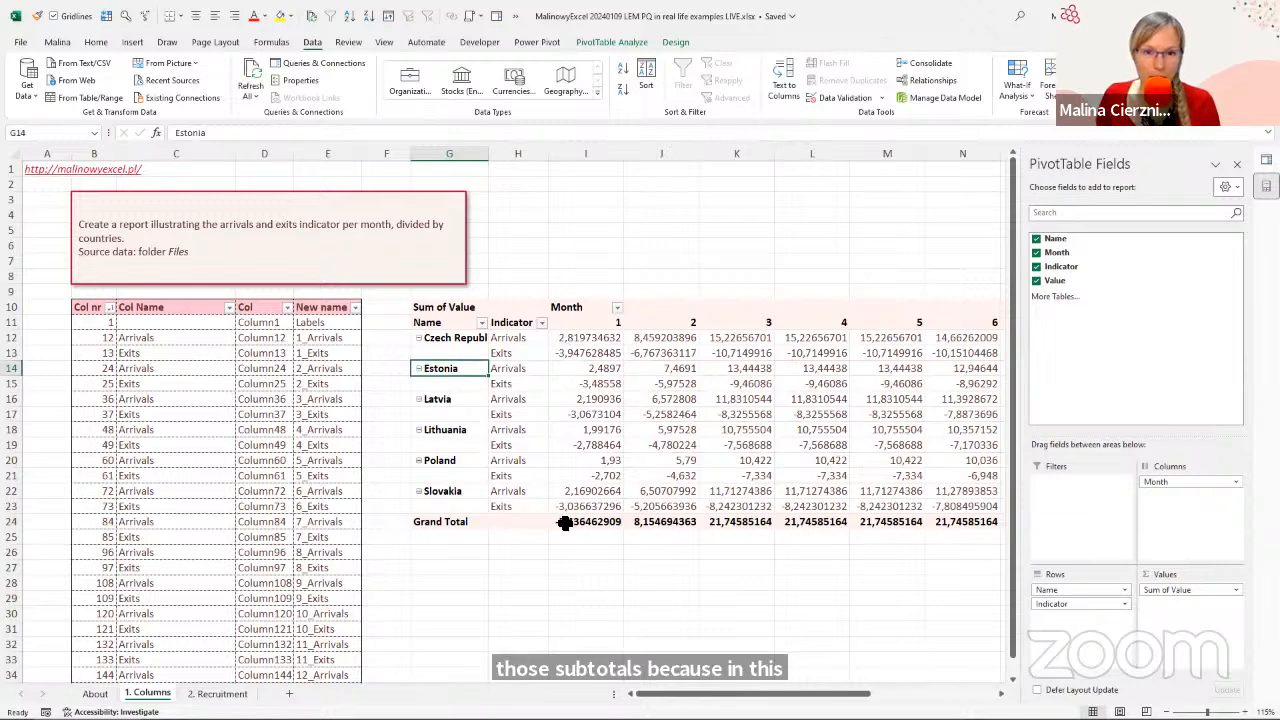
Turn off the PivotTable's grand totals for both rows and columns.
click(585, 445)
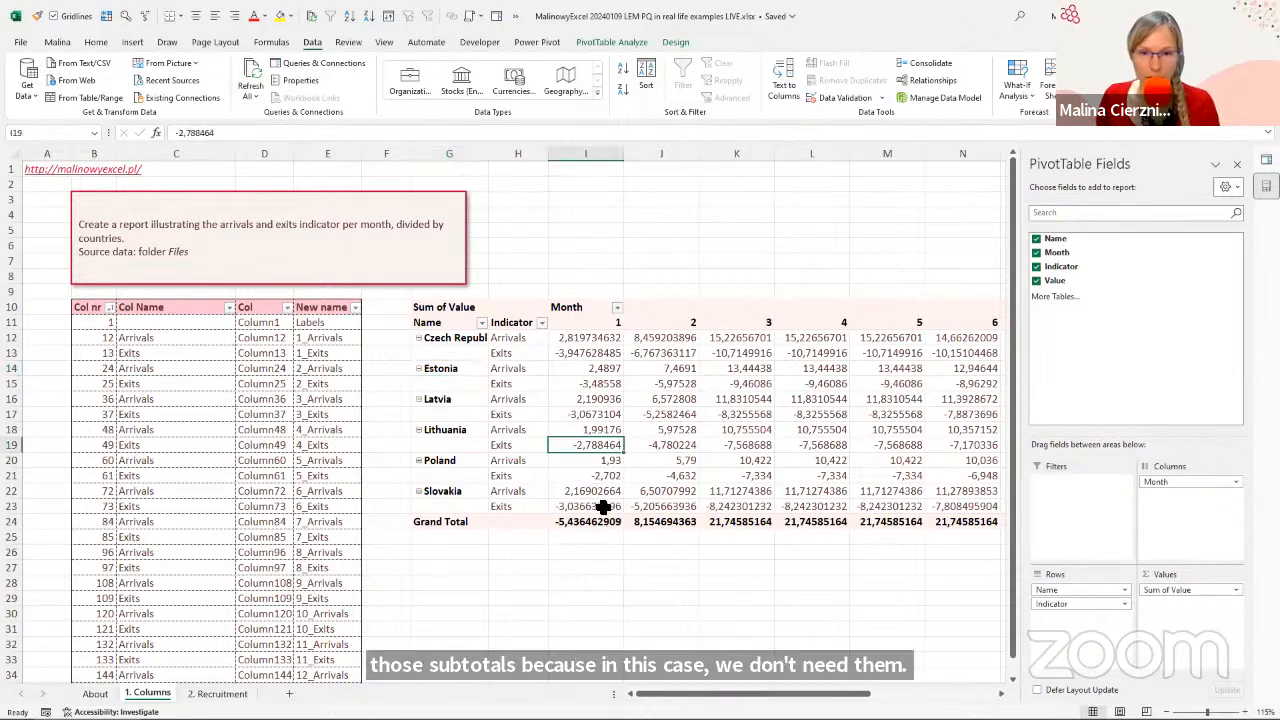
scroll(893, 685, right, 1)
scroll(893, 685, right, 3)
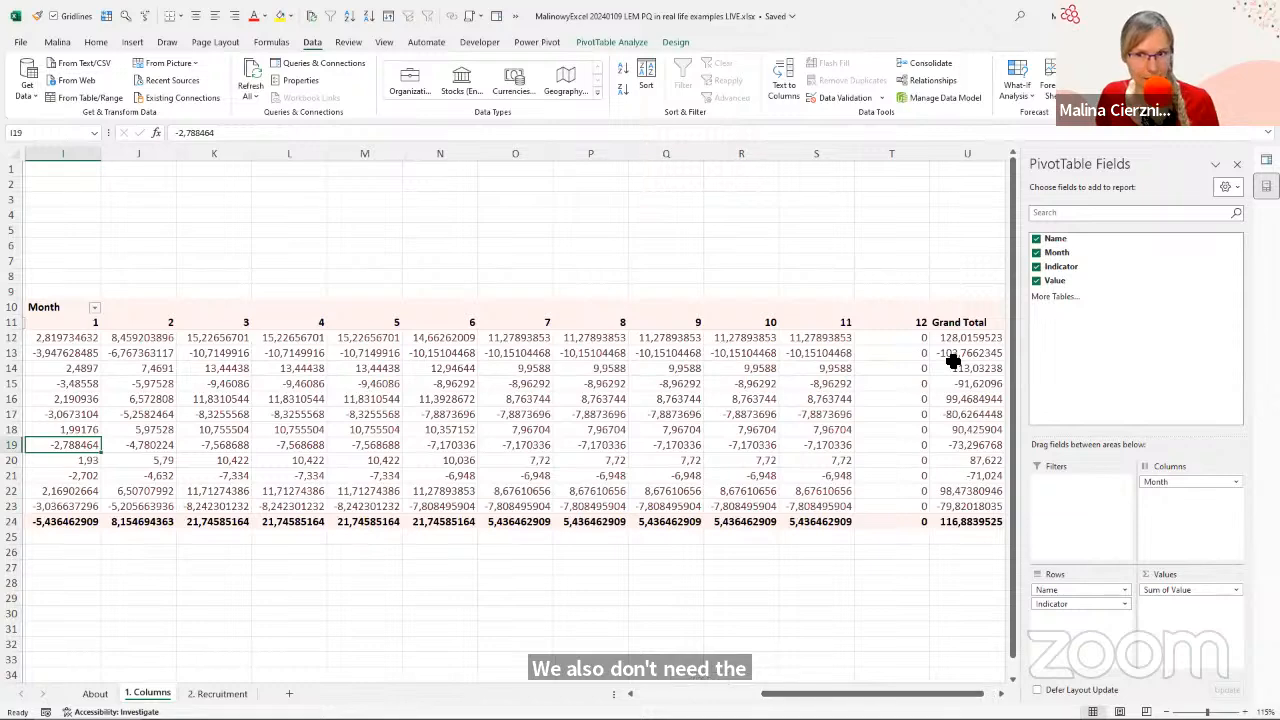
drag(965, 338, 971, 522)
scroll(925, 690, left, 5)
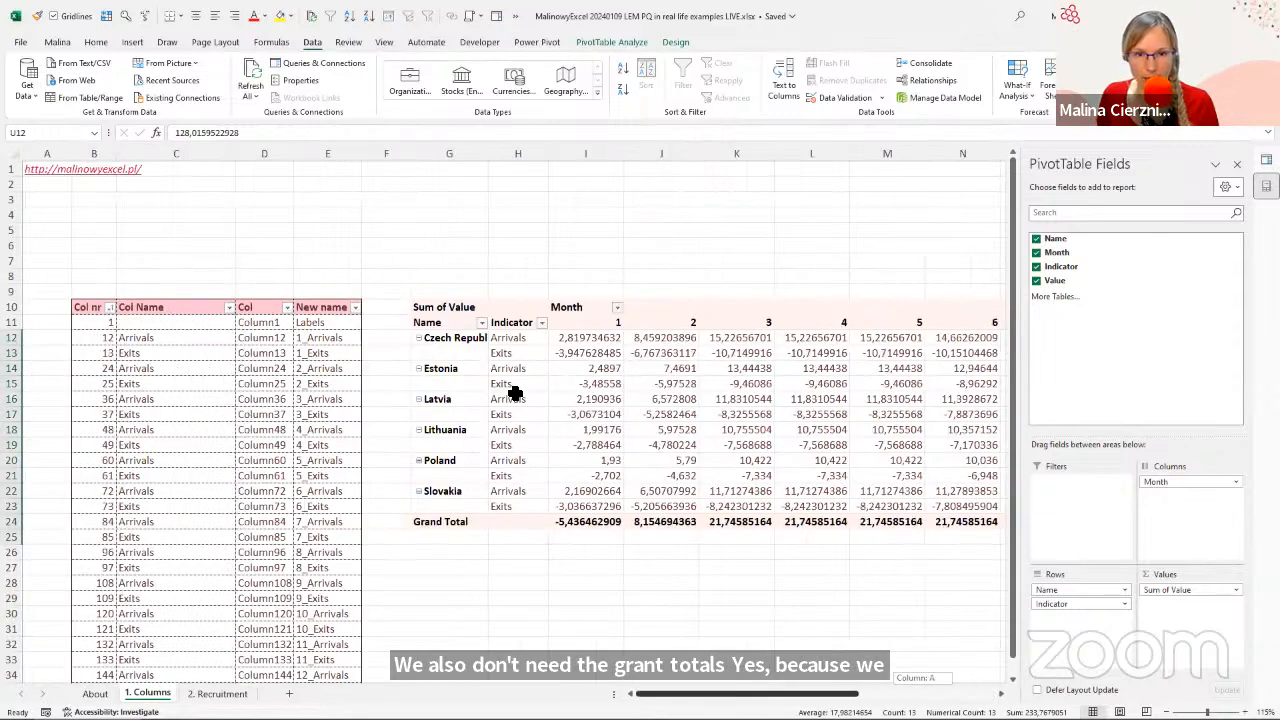
click(517, 383)
click(675, 42)
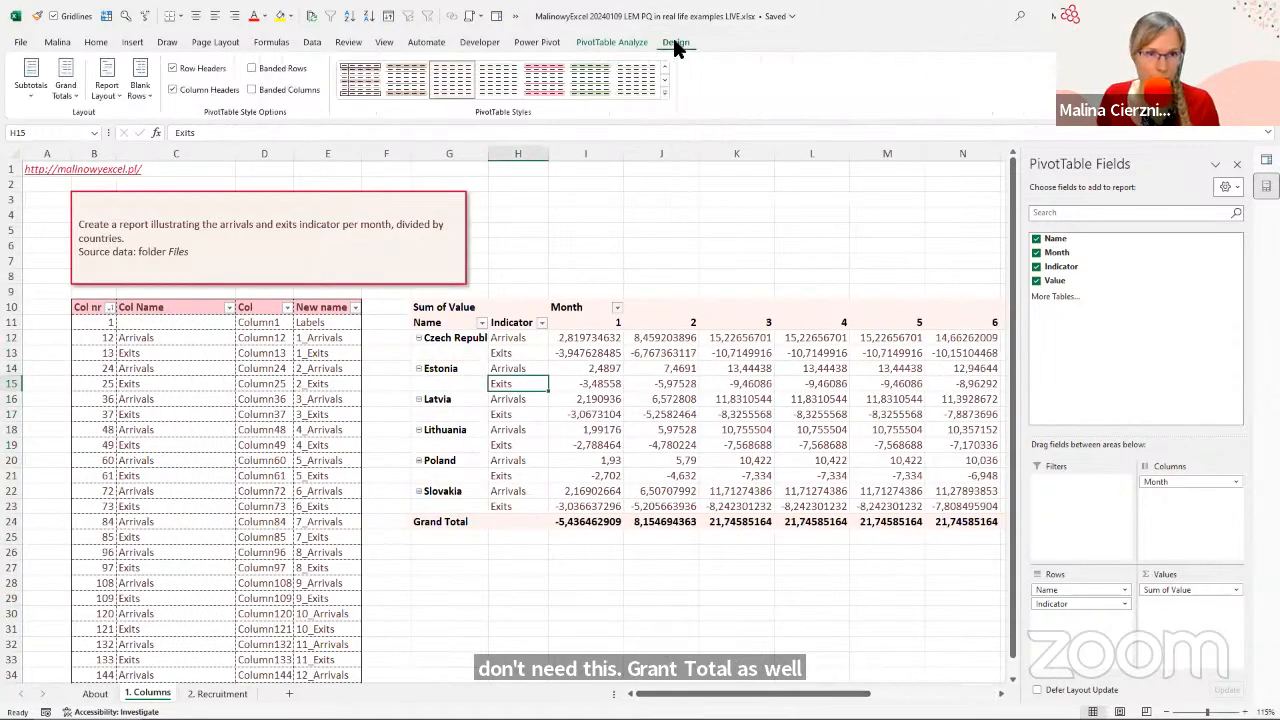
click(65, 88)
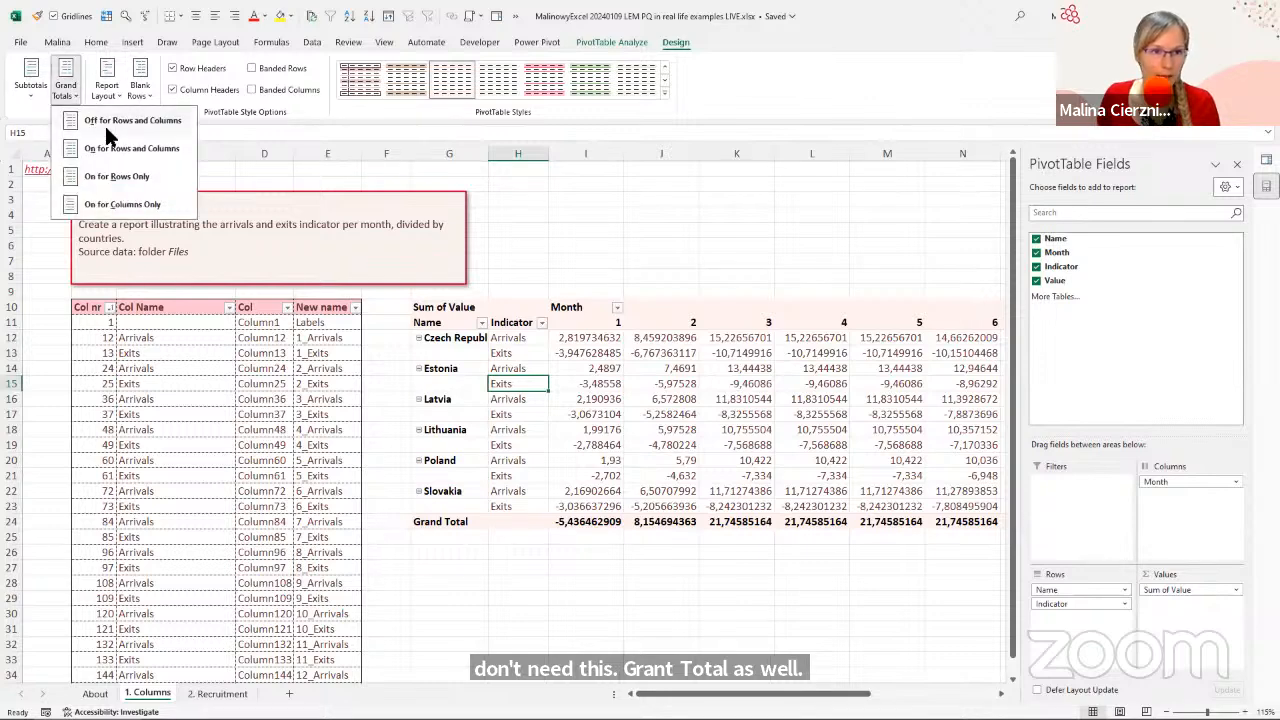
click(158, 121)
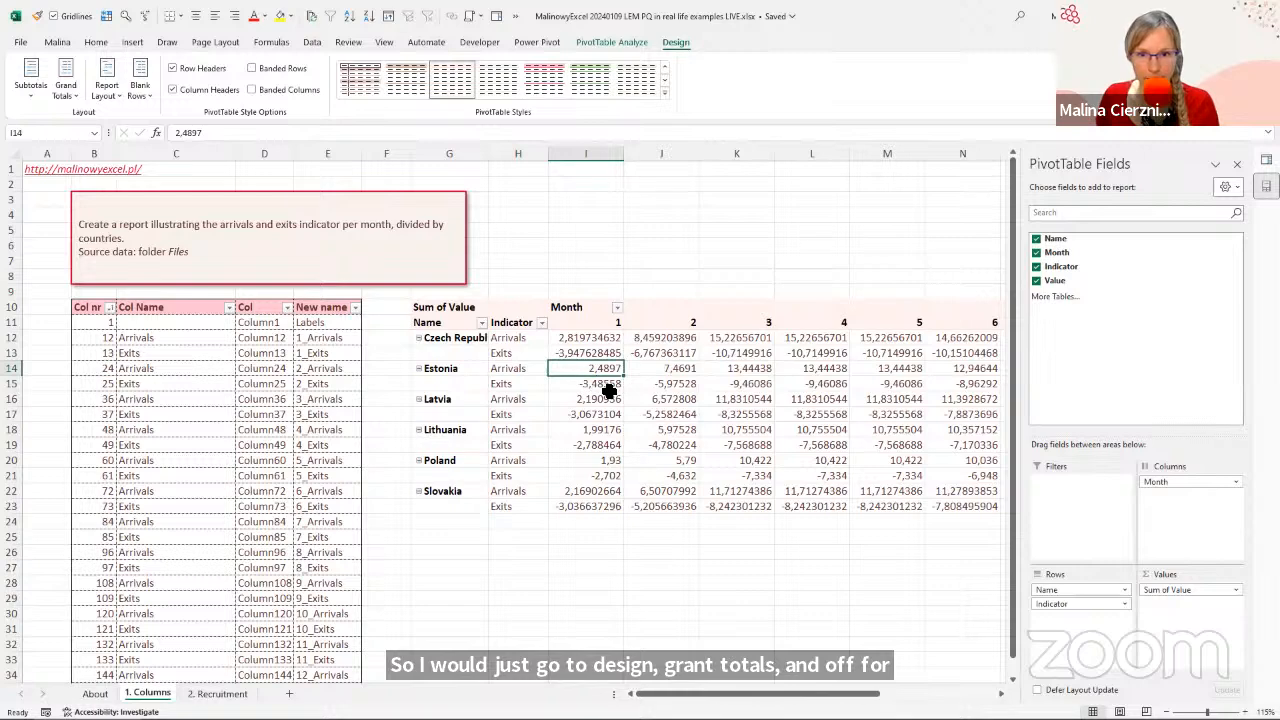
Format all PivotTable values for months 1 to 12 as numbers with two decimal places.
key(ctrl+Up)
key(Down)
key(Down)
key(ctrl+shift+Down)
key(ctrl+shift+Right)
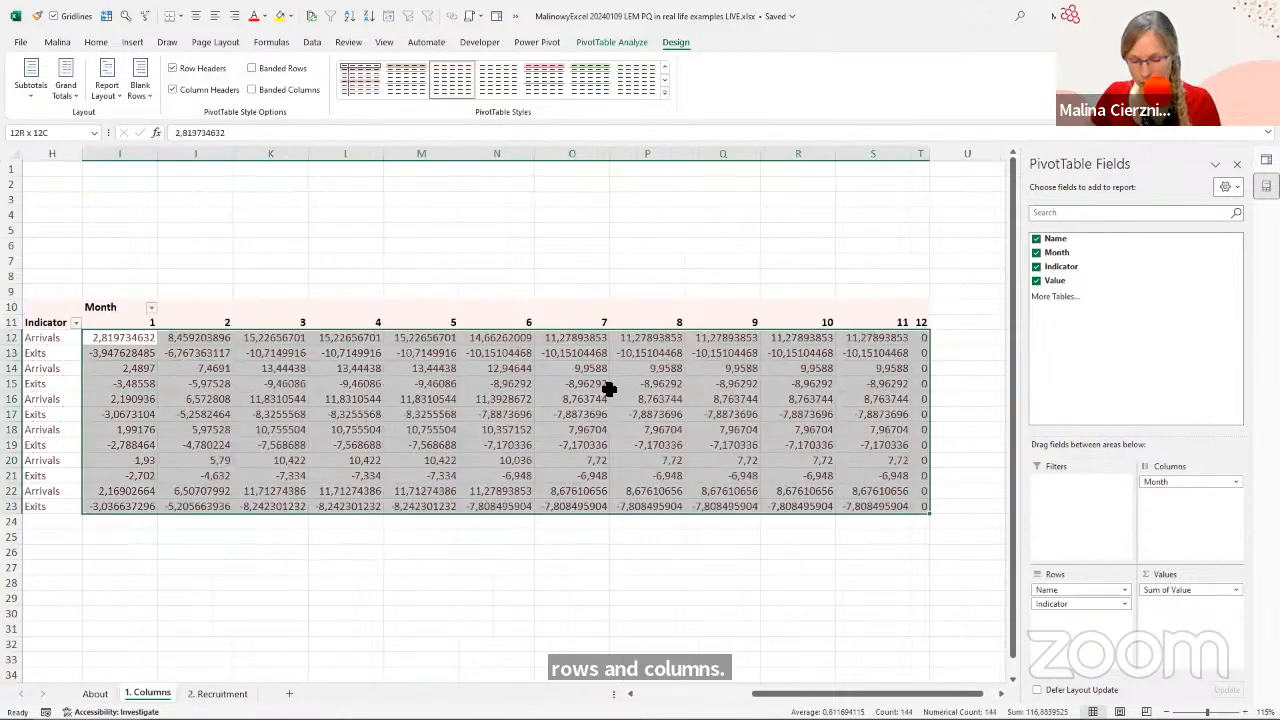
key(ctrl+shift+1)
key(Left)
key(Left)
key(Left)
key(Left)
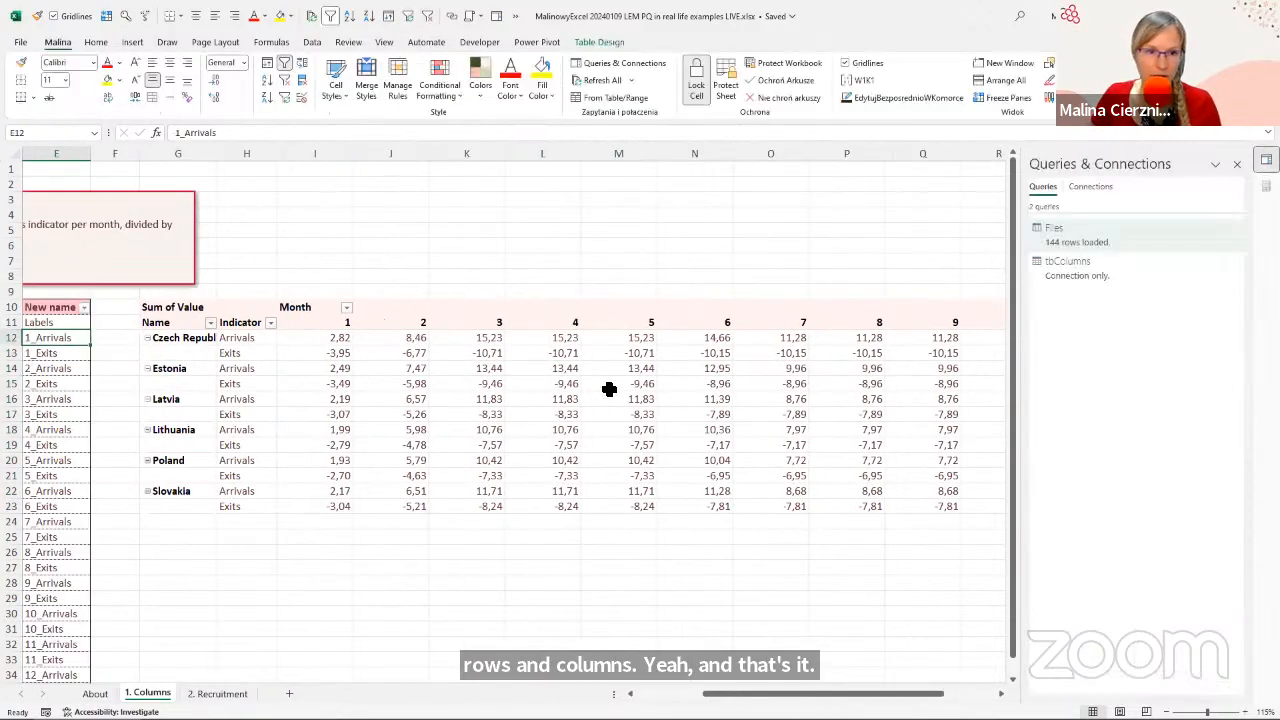
key(Right)
key(Right)
key(Right)
key(Right)
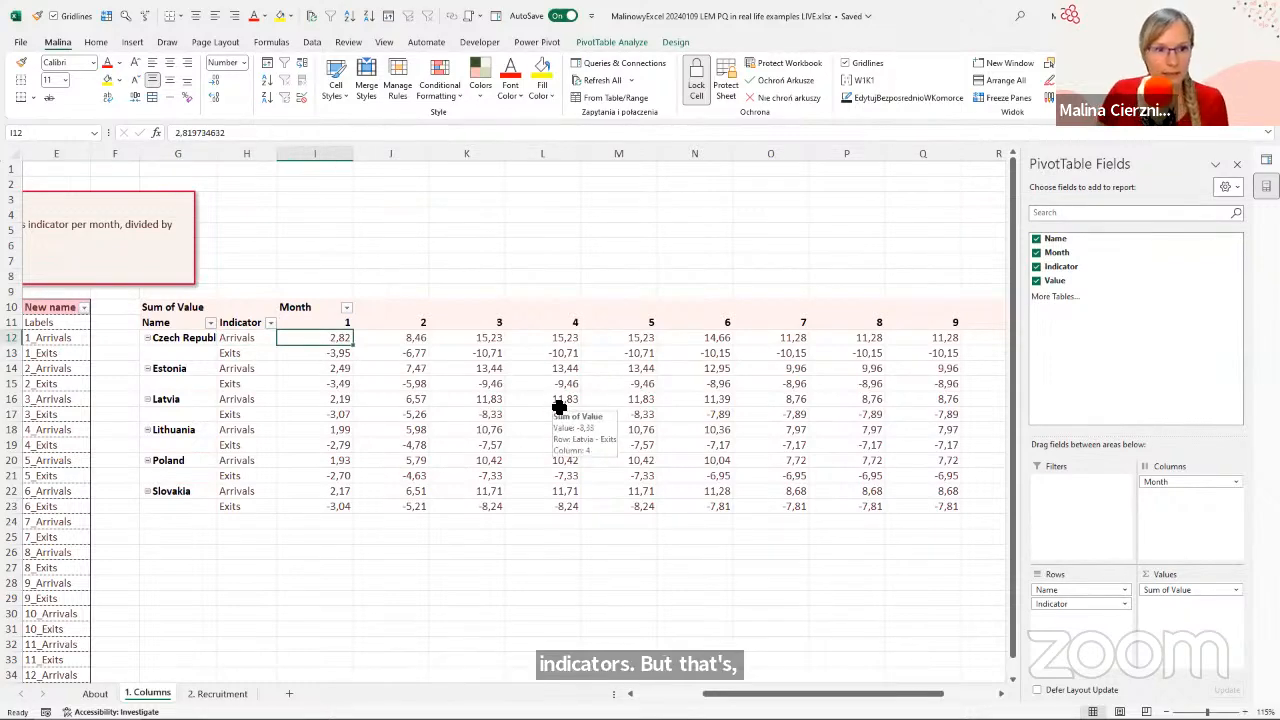
key(Left)
key(Left)
key(Left)
key(Left)
key(Left)
key(Left)
key(Left)
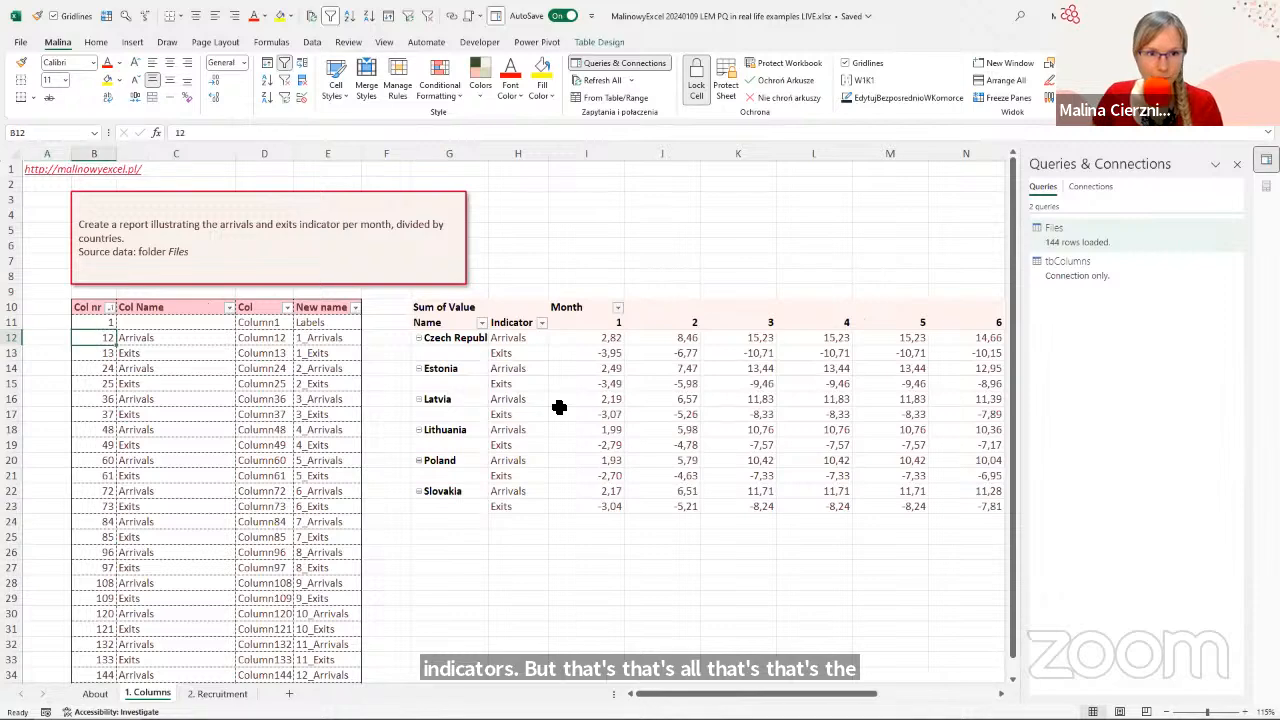
key(Right)
key(Right)
key(Right)
key(Right)
key(Right)
key(Right)
key(Right)
key(Right)
key(Right)
key(Right)
key(Left)
key(Left)
key(Left)
key(Left)
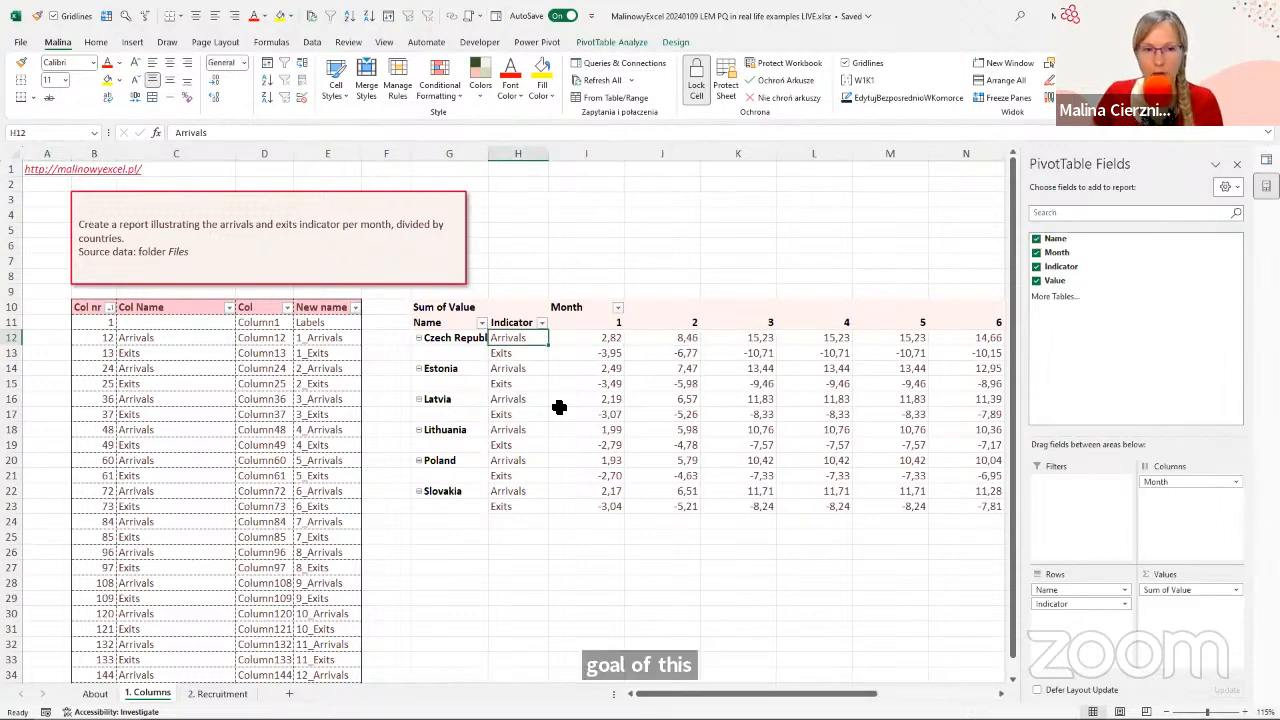
Examine how the Col and New name columns of the column table pair Power Query column names with new month-and-indicator names.
click(312, 382)
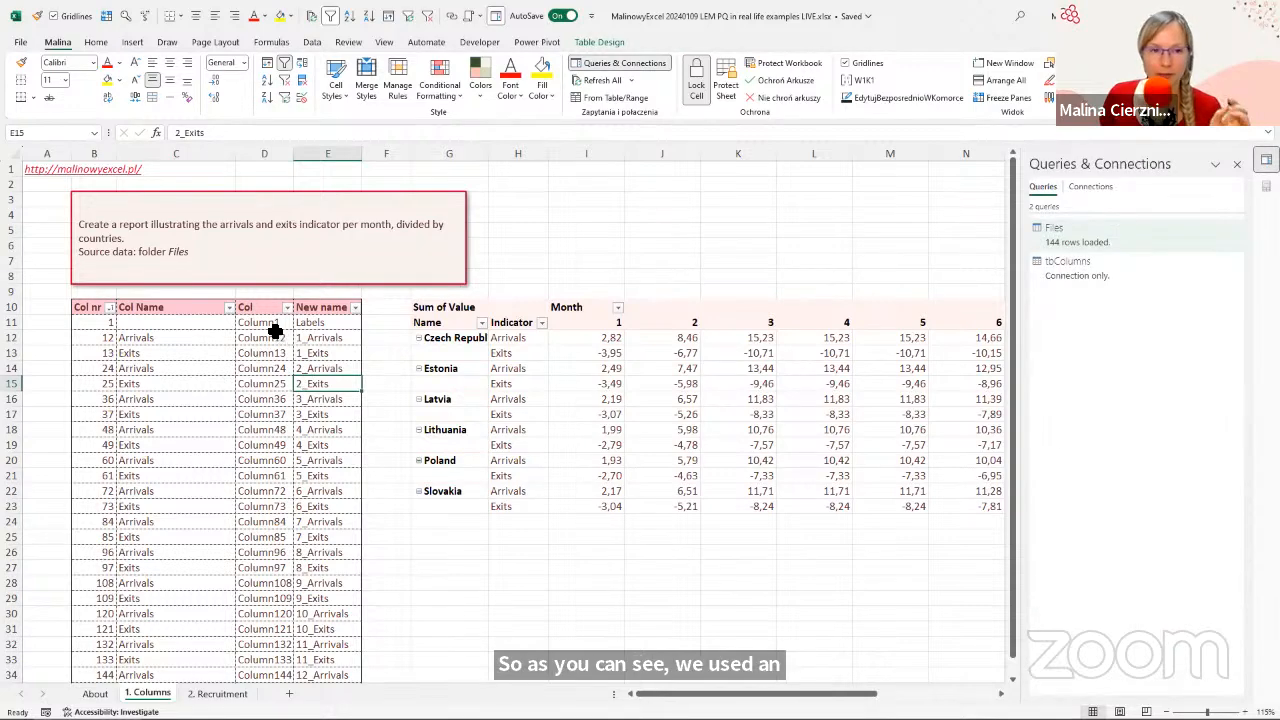
drag(264, 323, 283, 519)
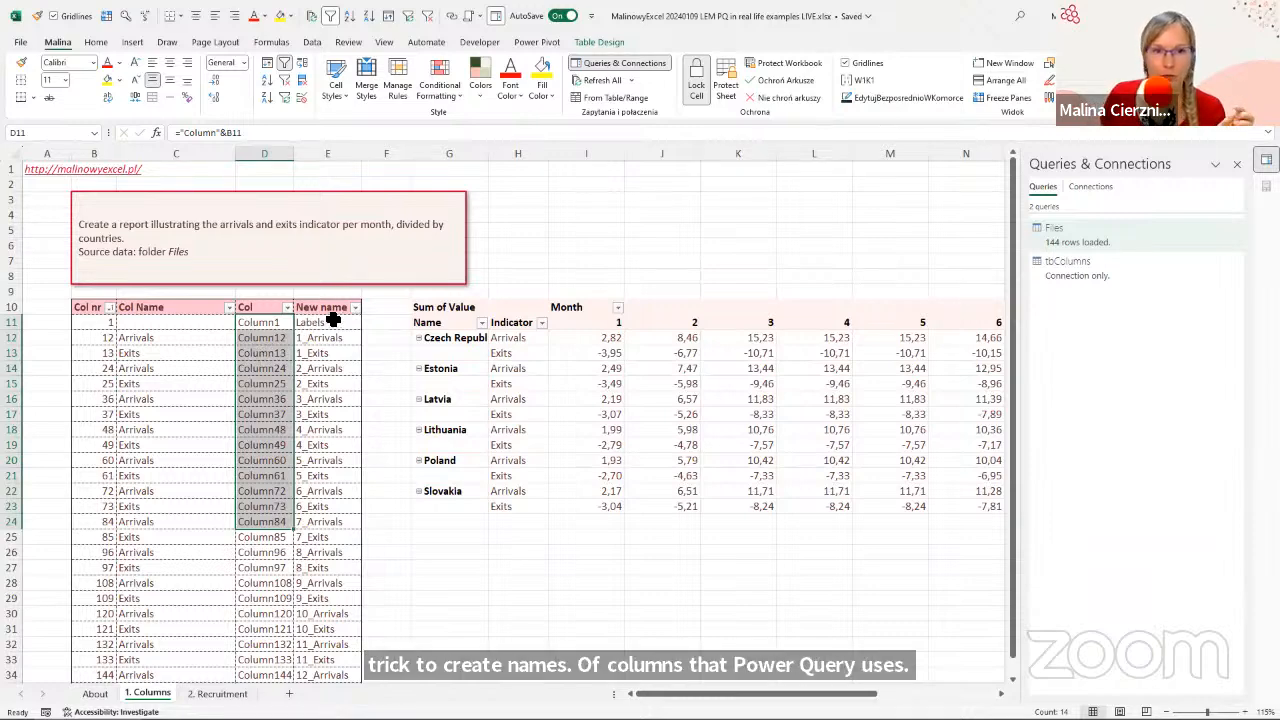
drag(333, 318, 322, 476)
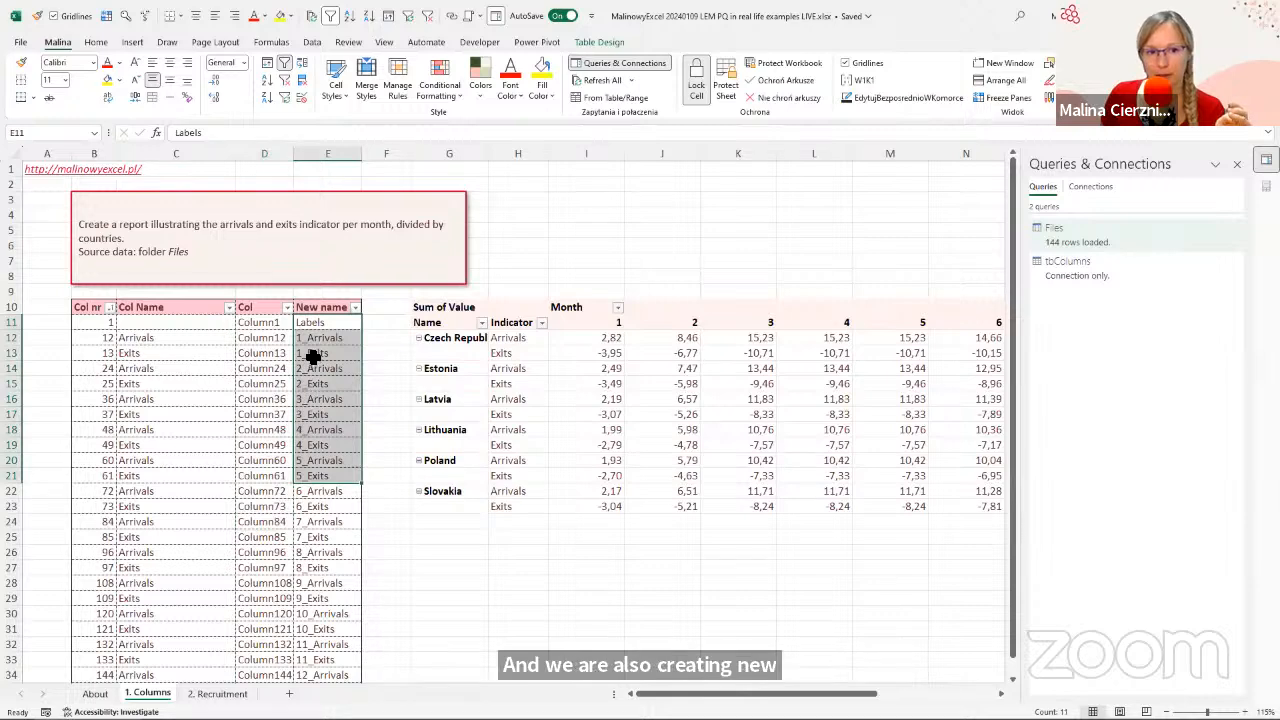
click(320, 338)
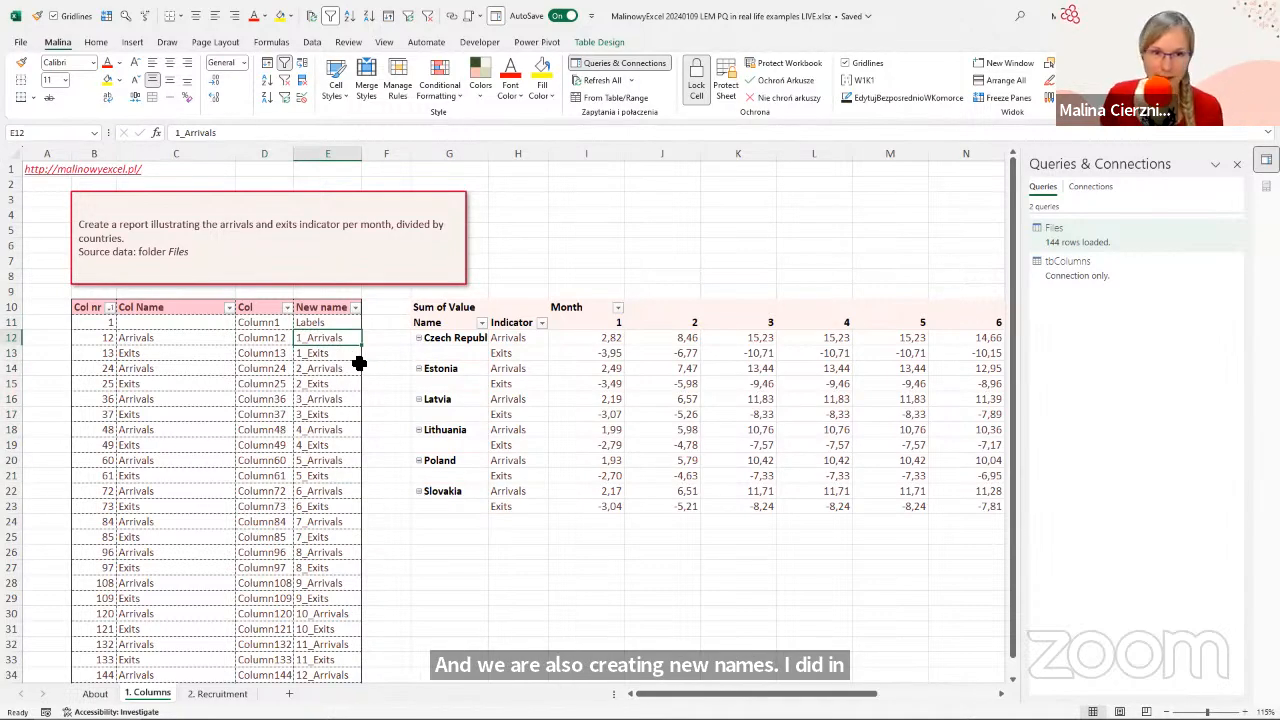
click(279, 322)
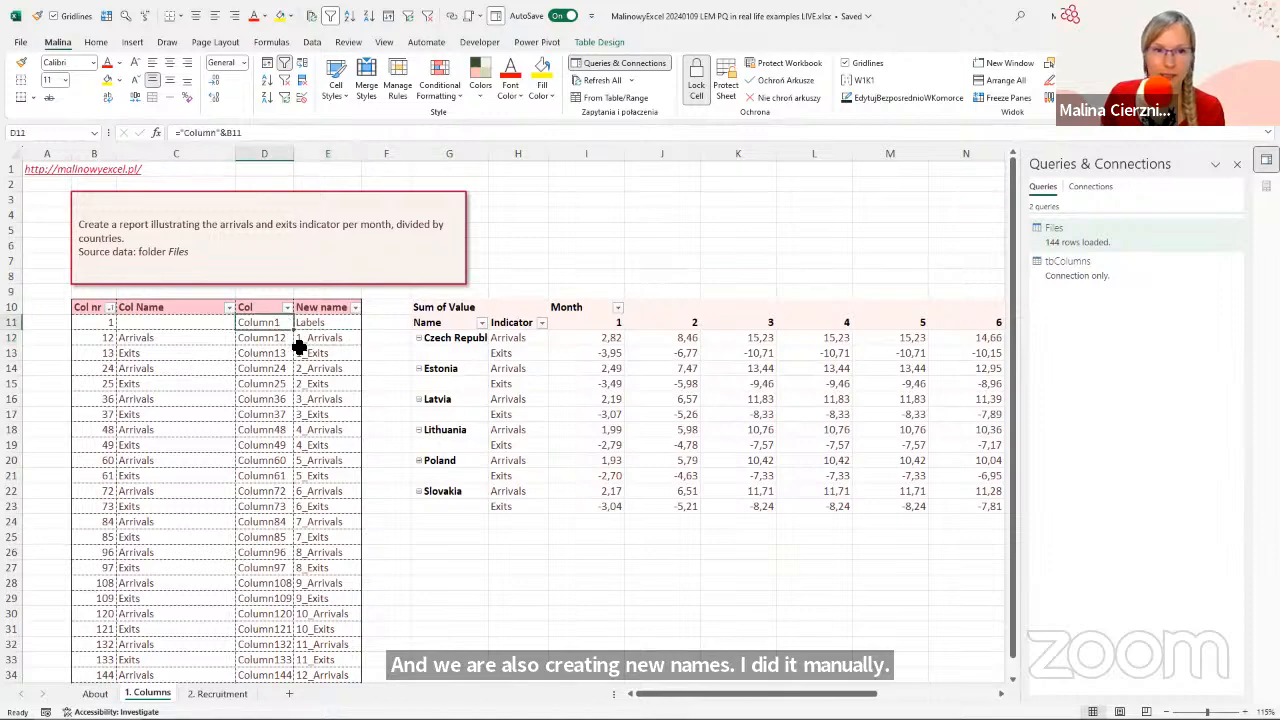
drag(299, 346, 335, 598)
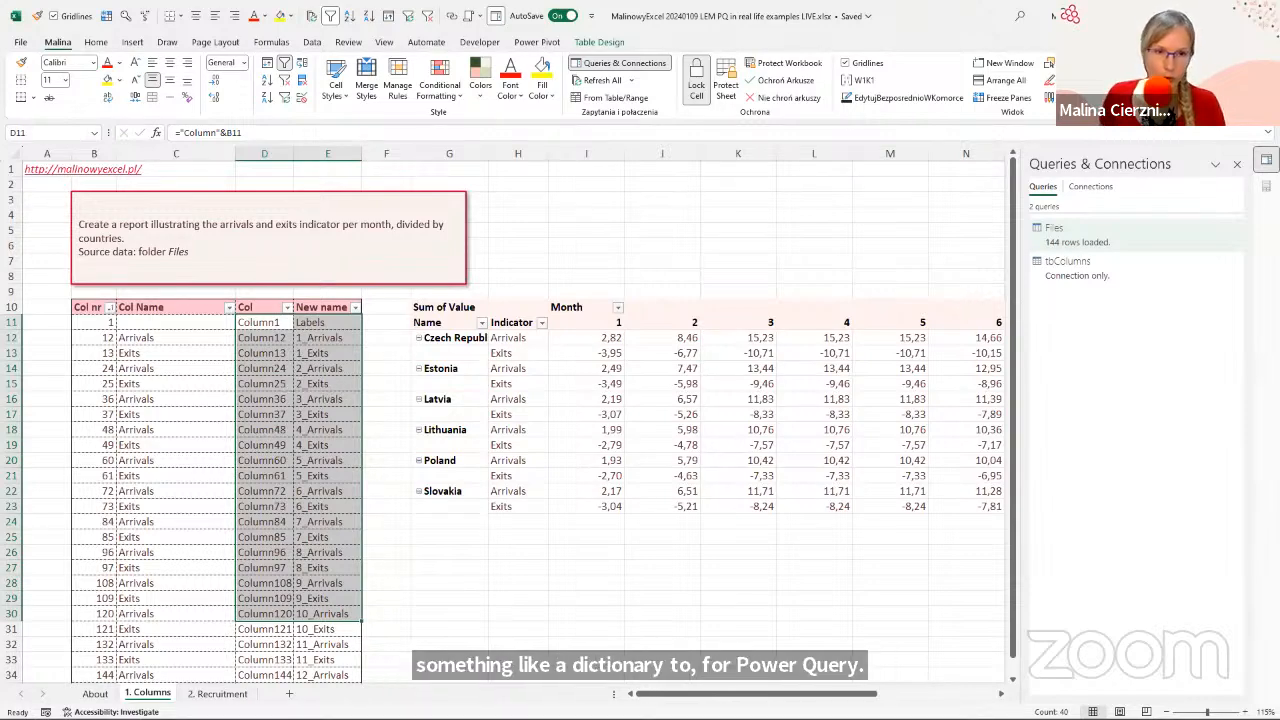
mouse_move(233, 299)
mouse_down()
mouse_move(383, 573)
mouse_move(373, 664)
mouse_up()
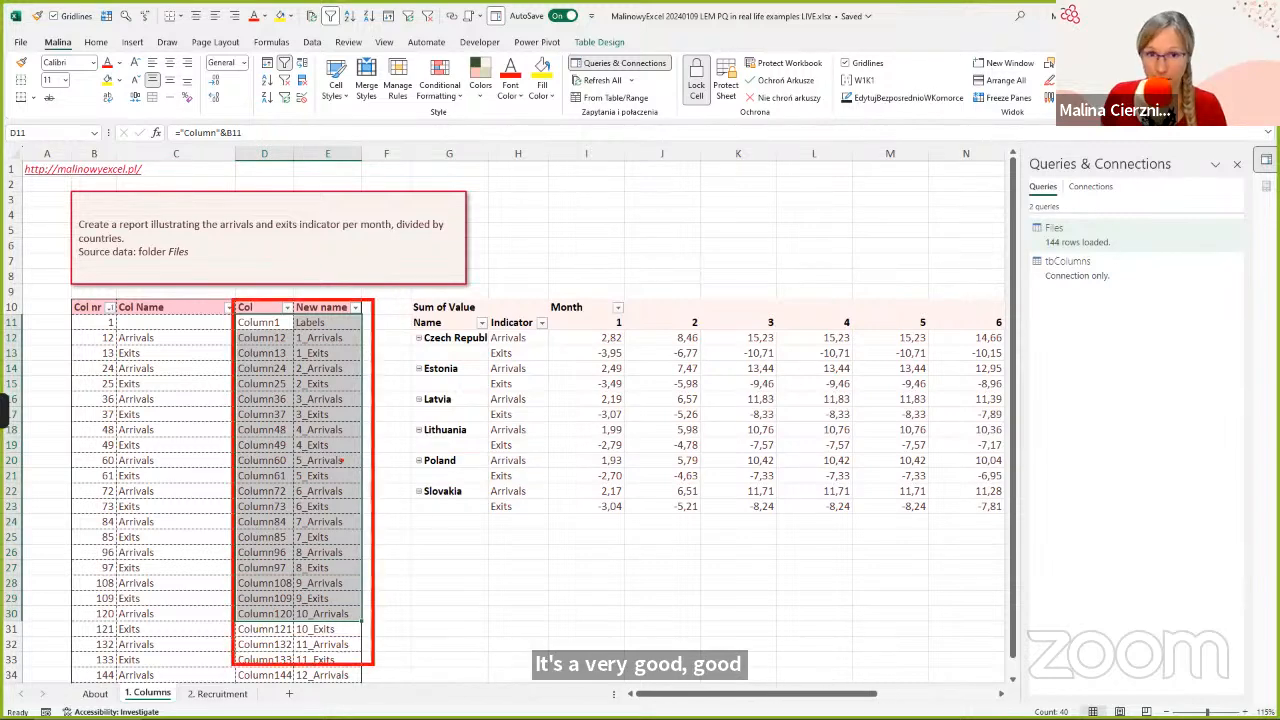
drag(595, 254, 338, 343)
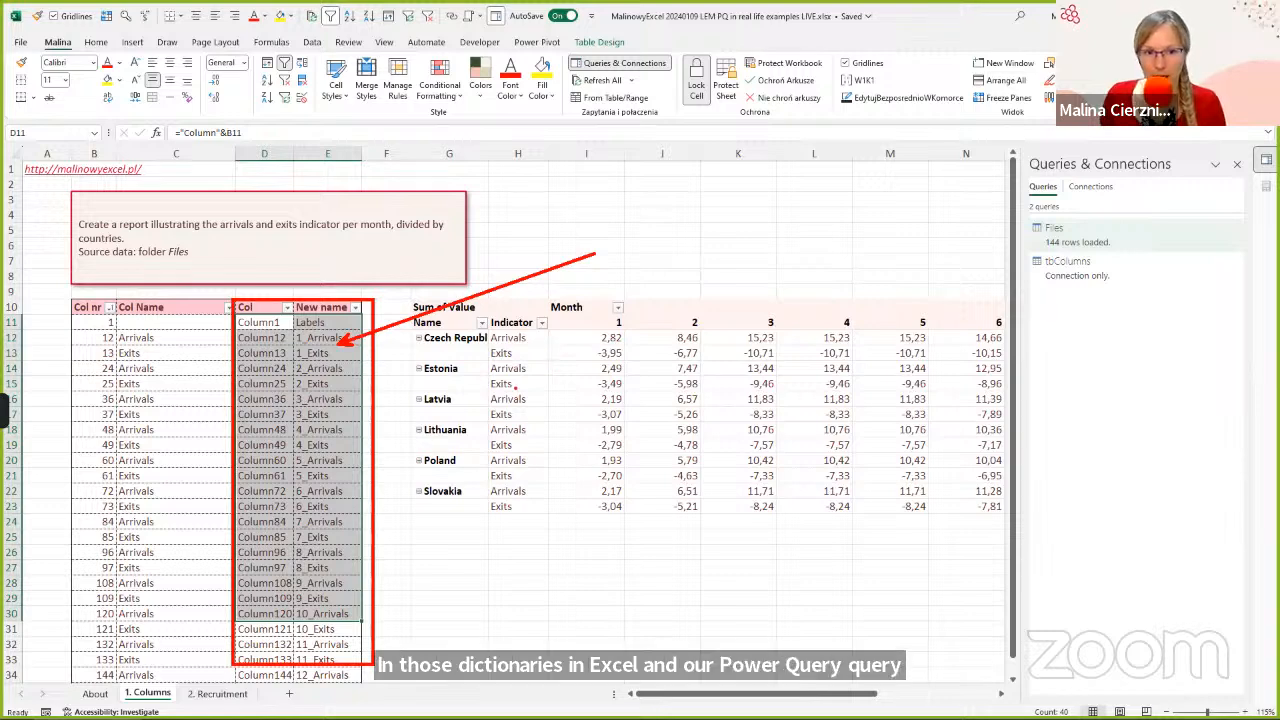
key(e)
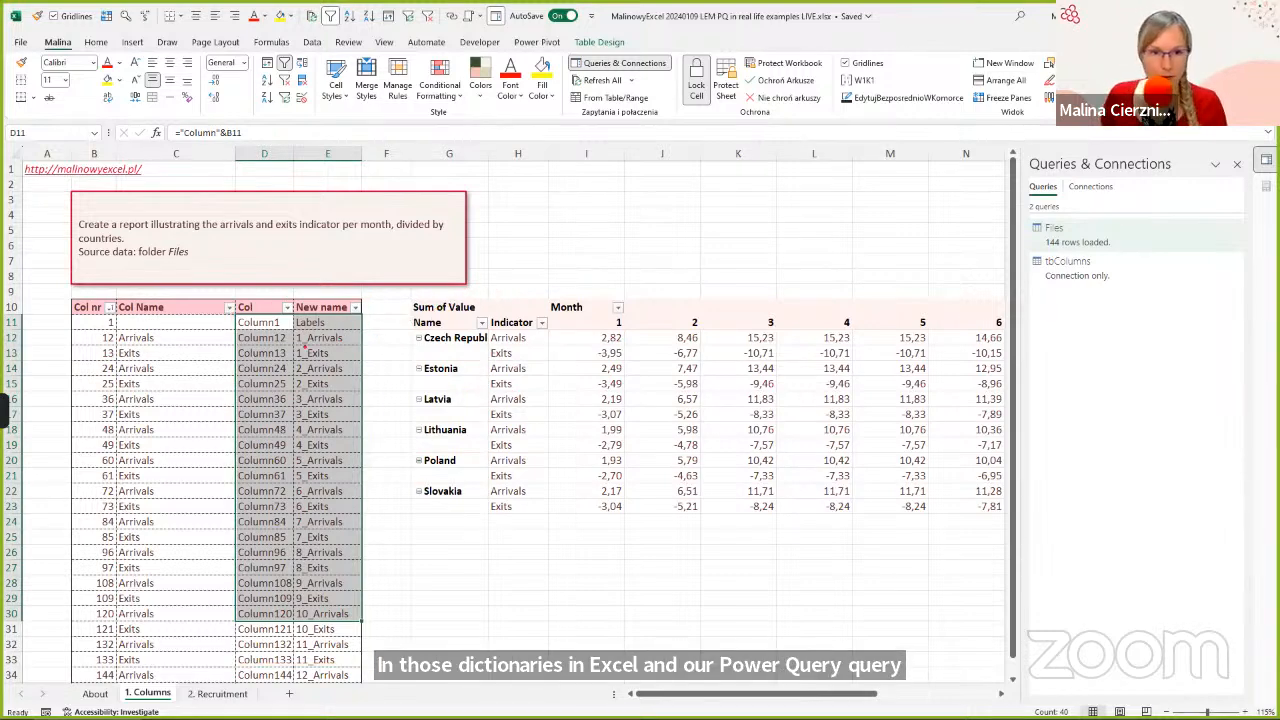
drag(362, 500, 305, 344)
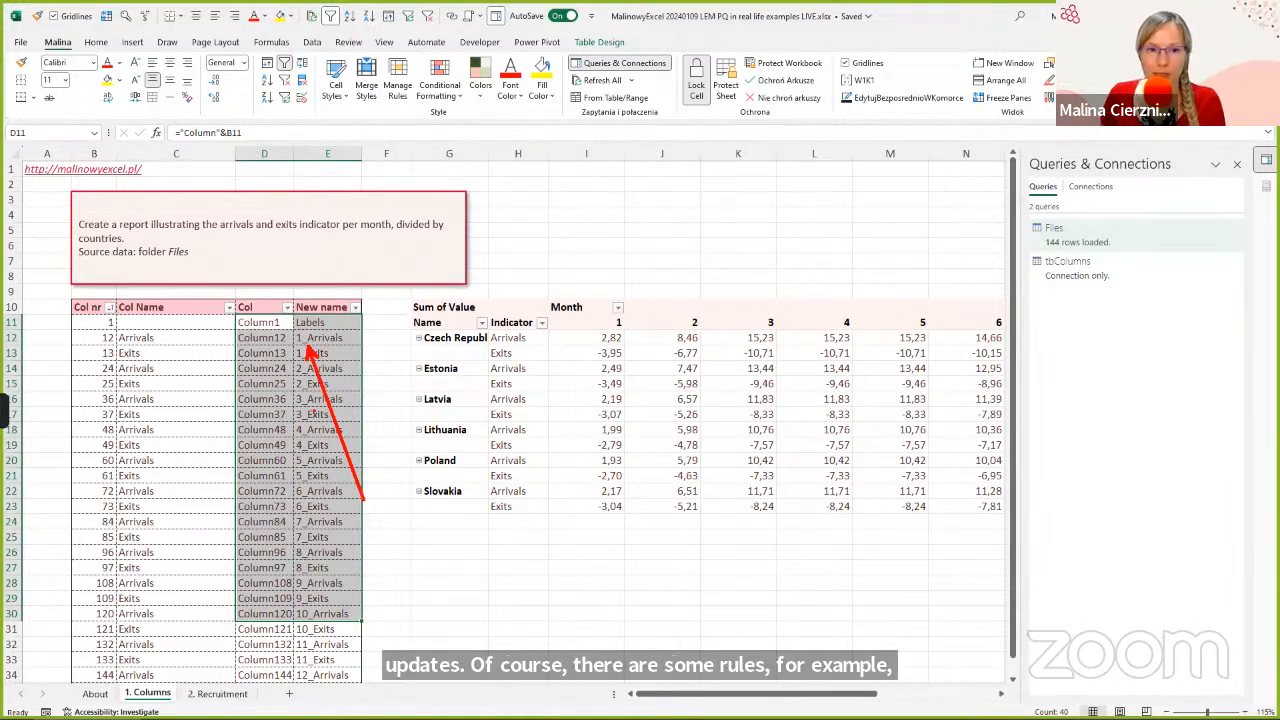
key(Escape)
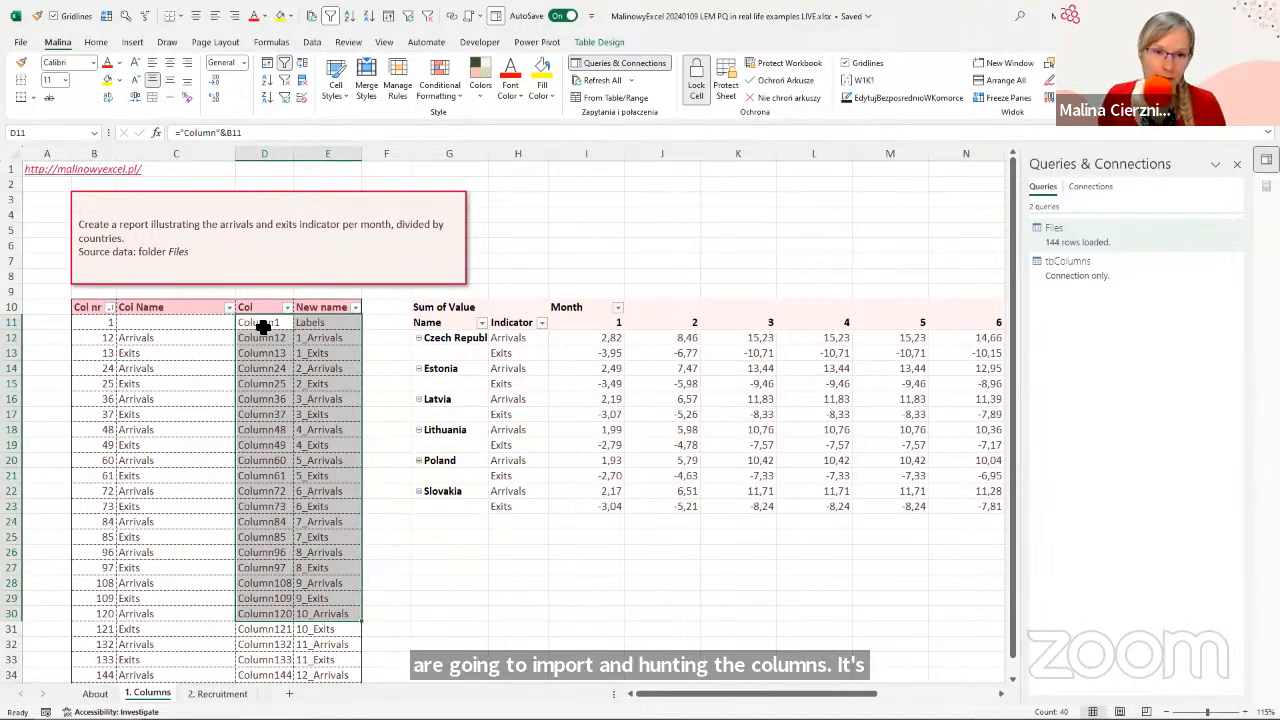
drag(258, 322, 283, 567)
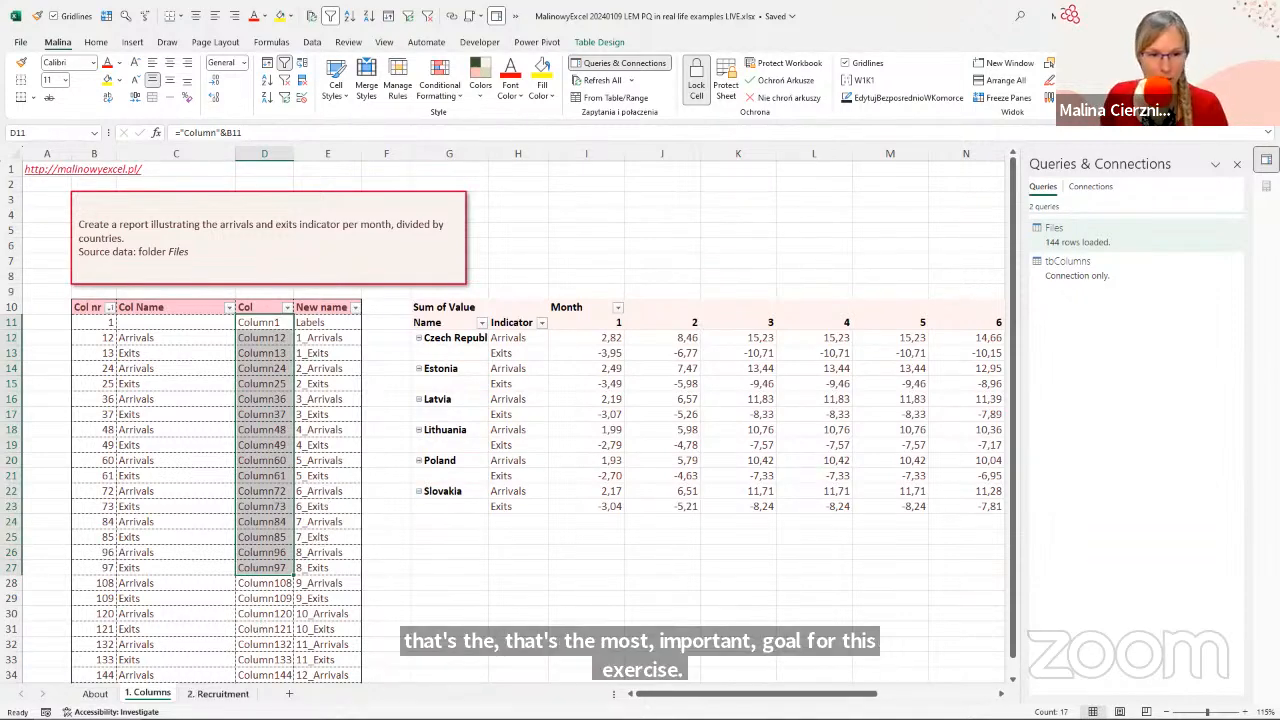
Switch to the 2. Recruitment sheet and select a cell in the recruitment table's Start date column.
click(232, 693)
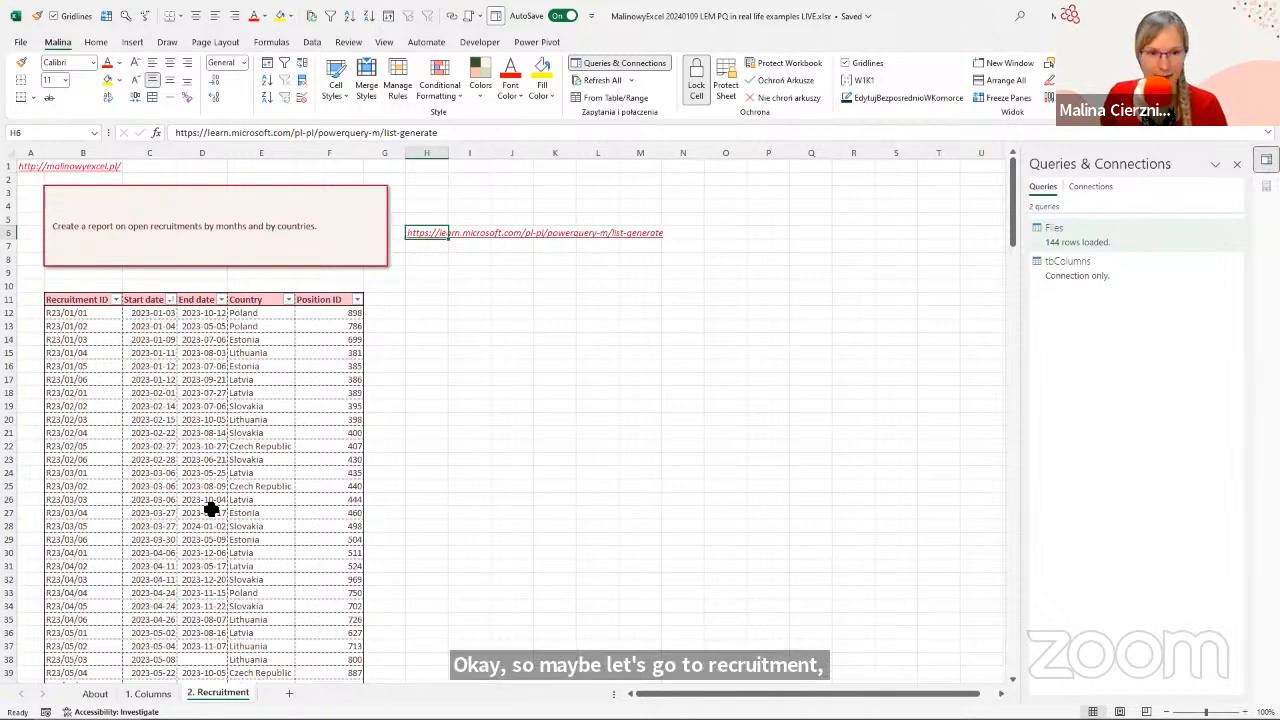
click(142, 366)
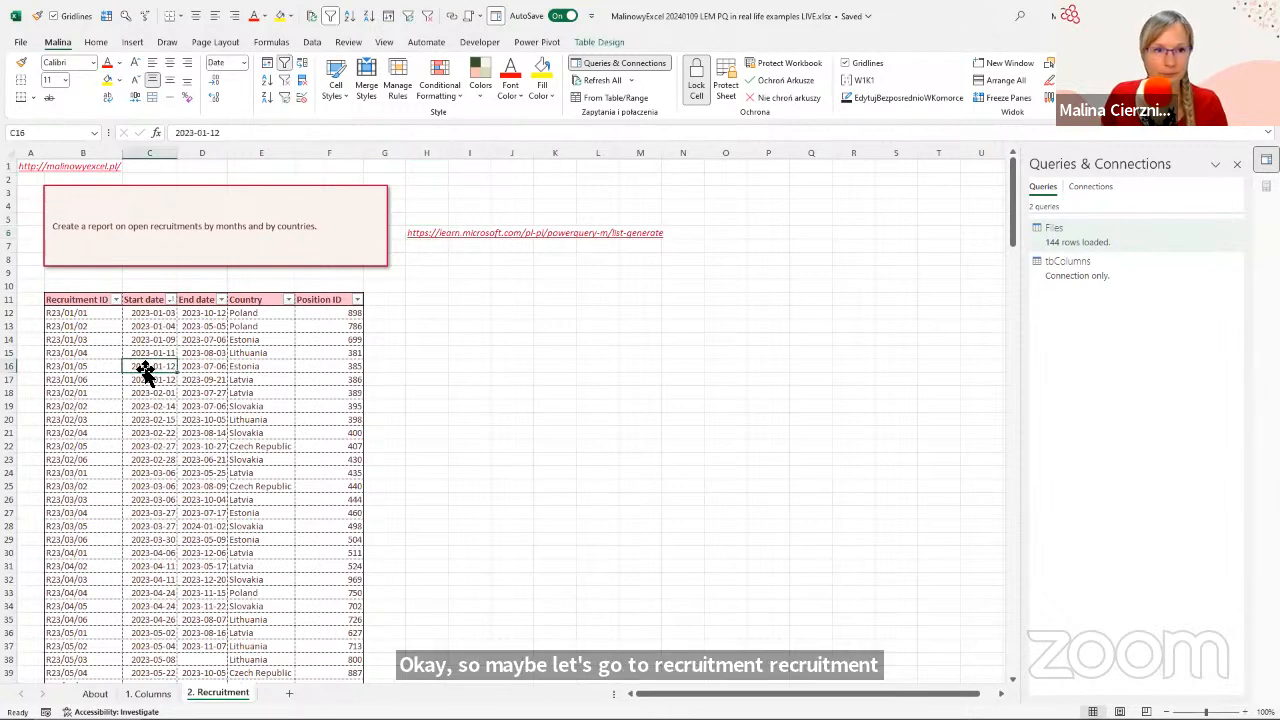
Examine the recruitment table's recruitment IDs, dates, countries and position IDs on the 2. Recruitment sheet.
click(96, 314)
ctrl+scroll(177, 417, up, 2)
scroll(177, 417, up, 2)
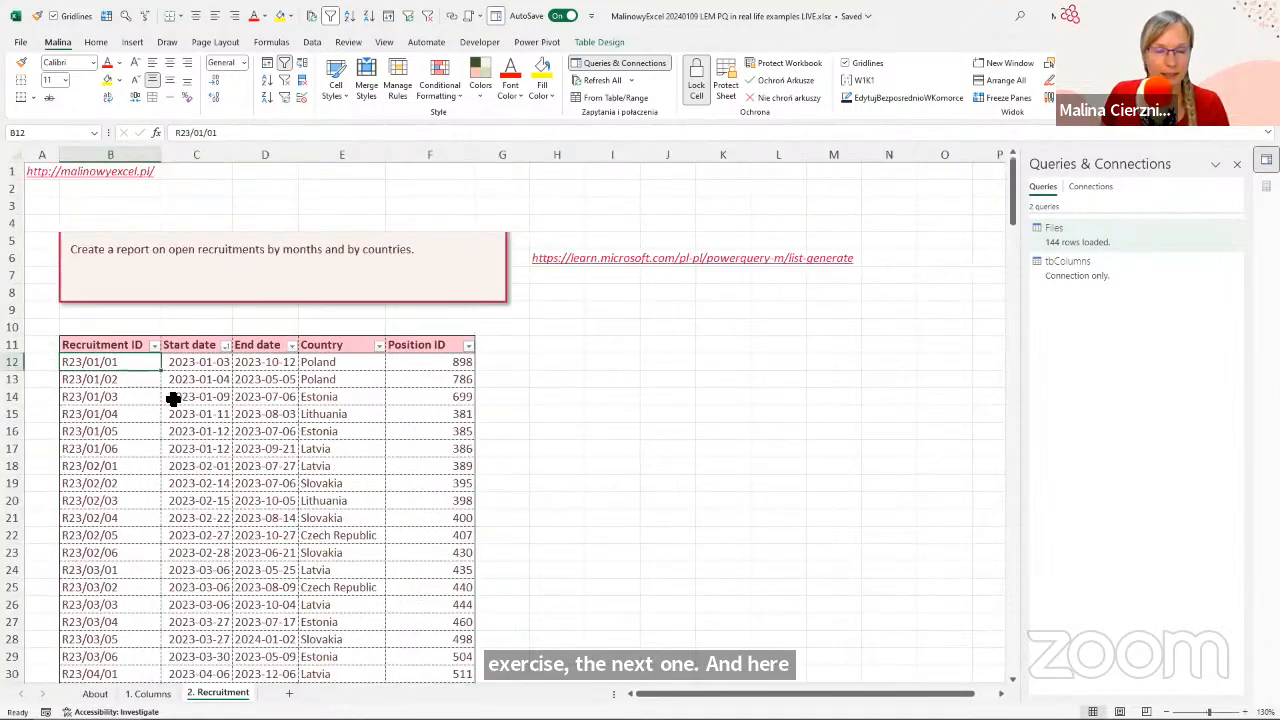
scroll(174, 397, down, 3)
scroll(174, 397, up, 3)
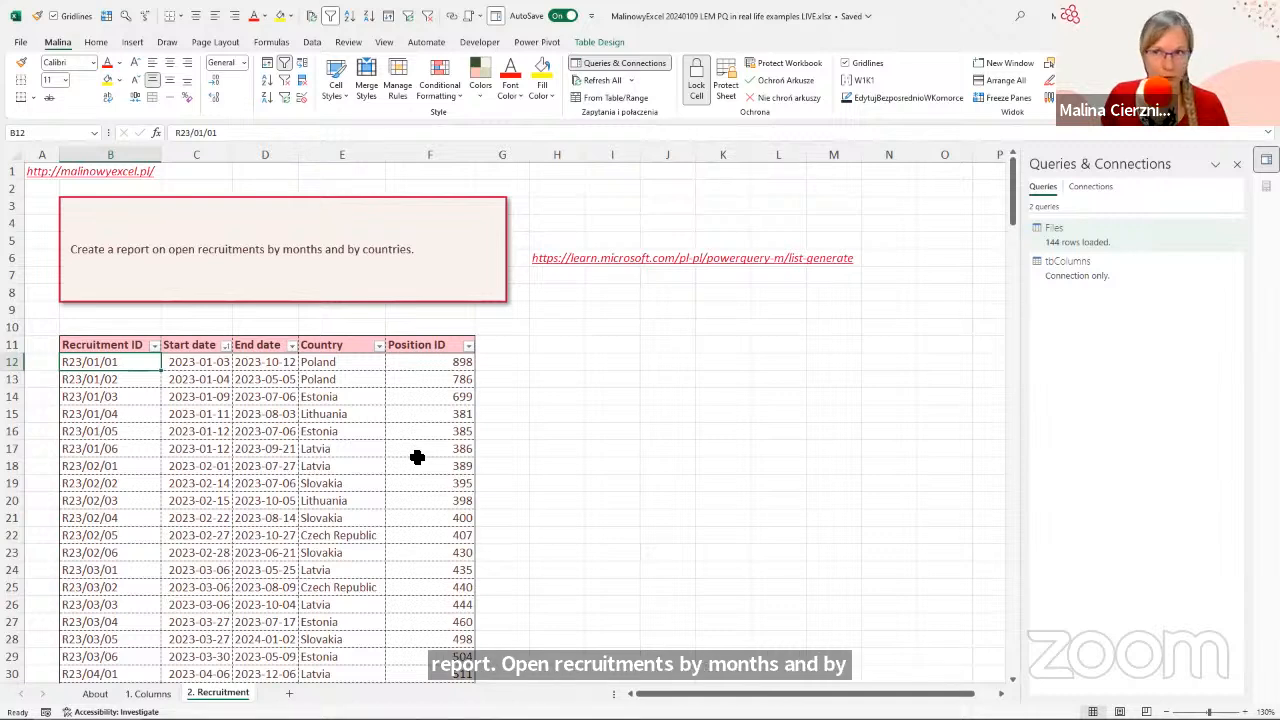
drag(323, 362, 347, 611)
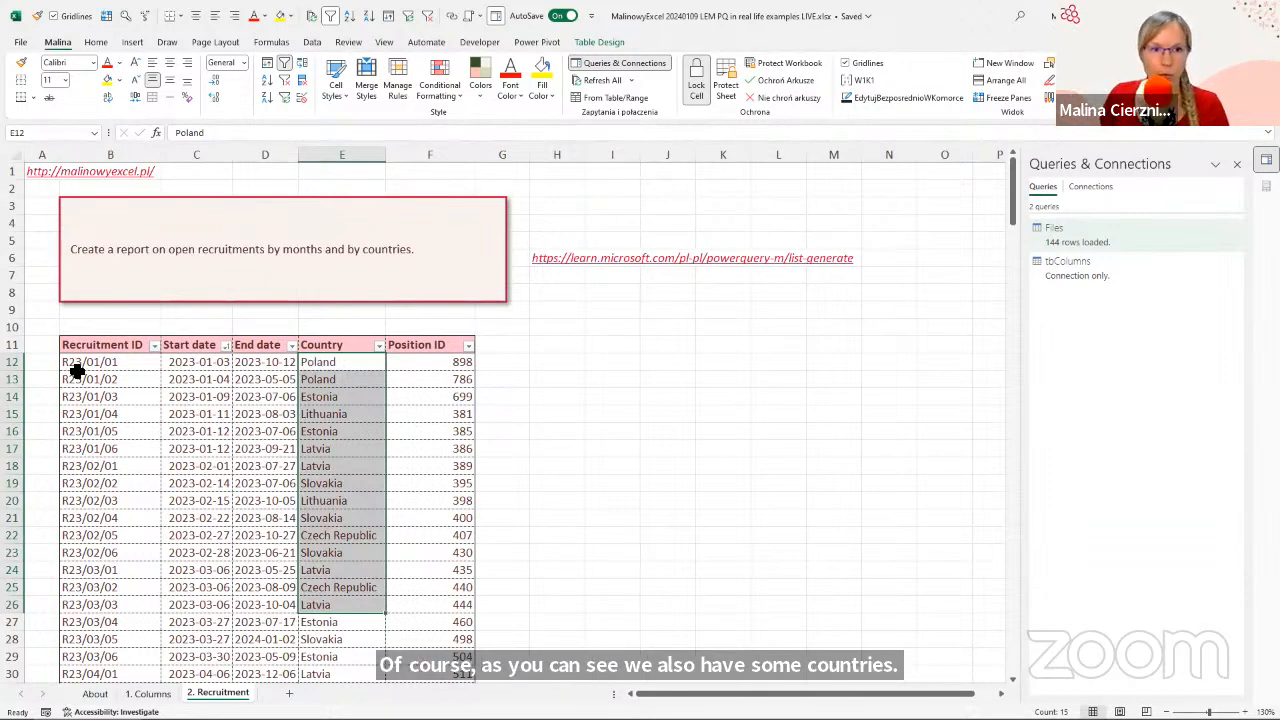
drag(105, 362, 105, 520)
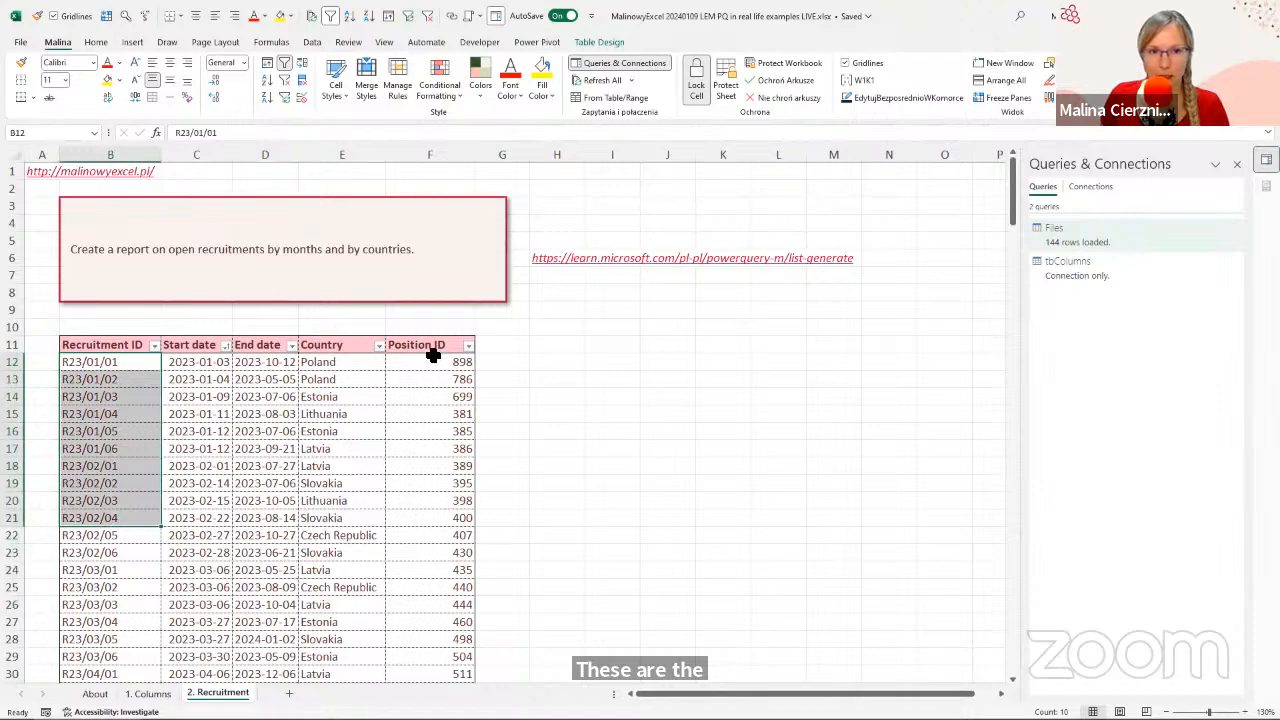
drag(431, 362, 437, 553)
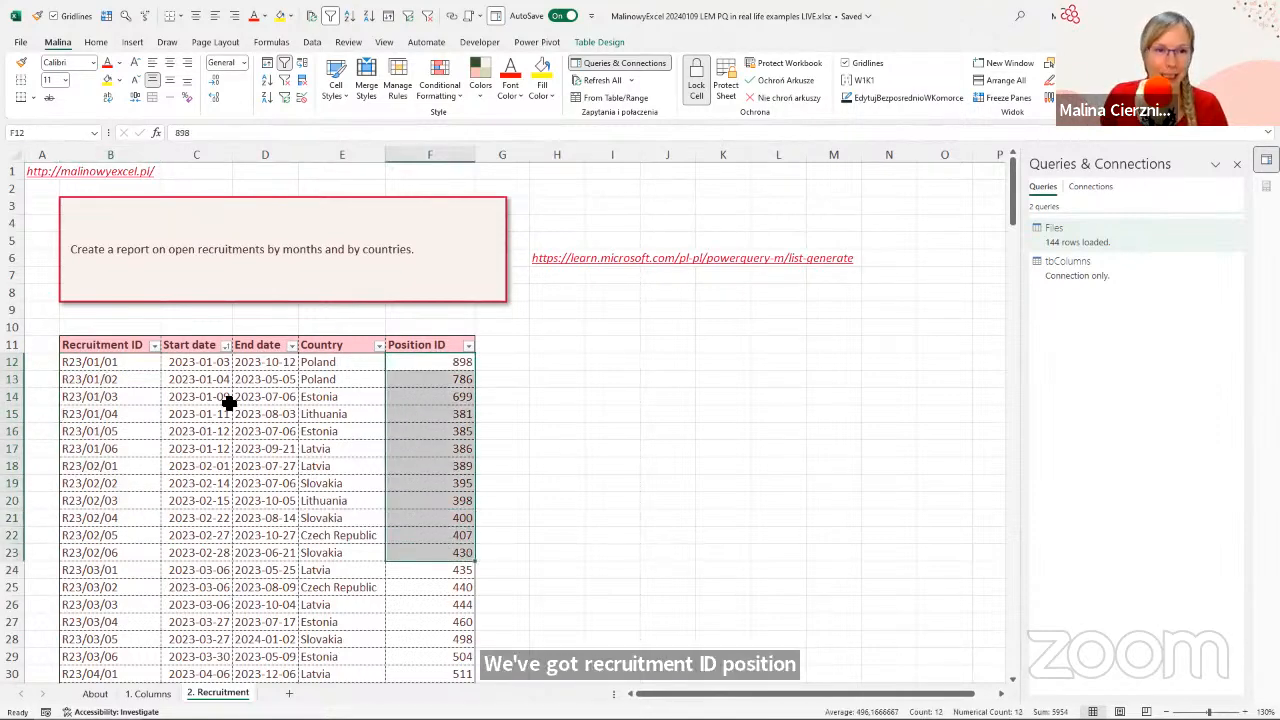
click(195, 362)
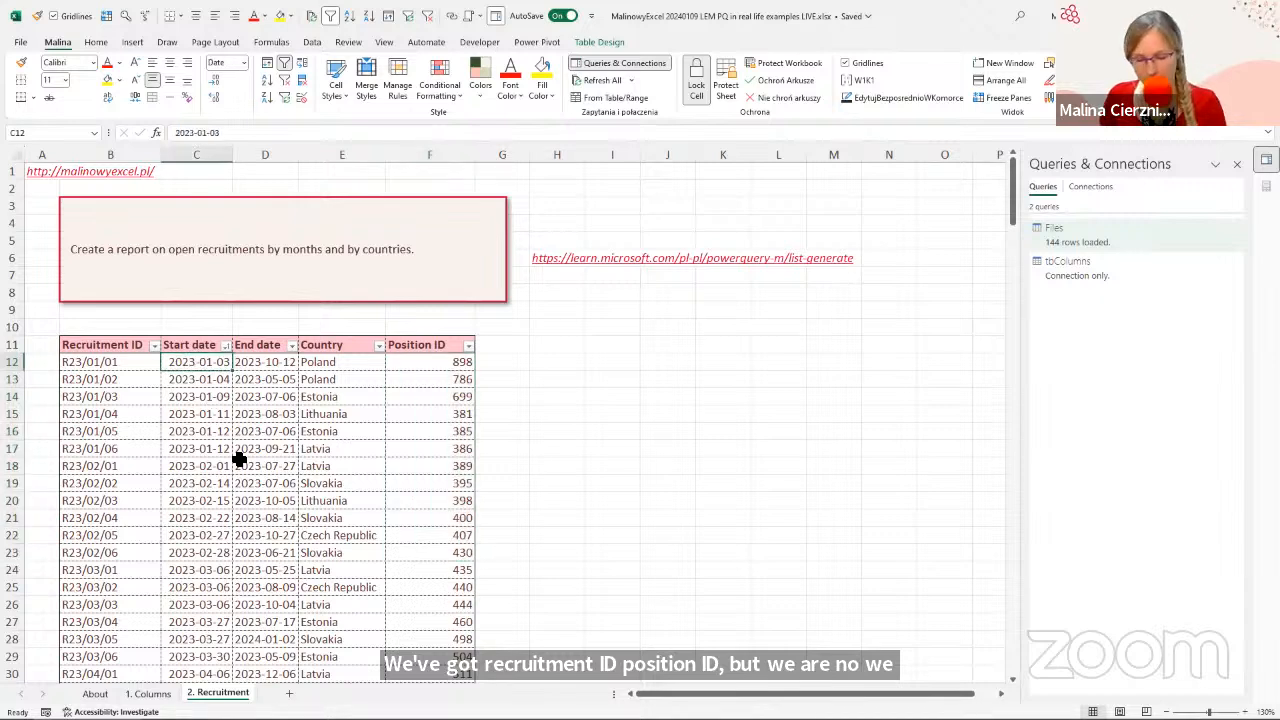
mouse_move(158, 338)
mouse_down()
mouse_move(295, 530)
mouse_move(302, 602)
mouse_up()
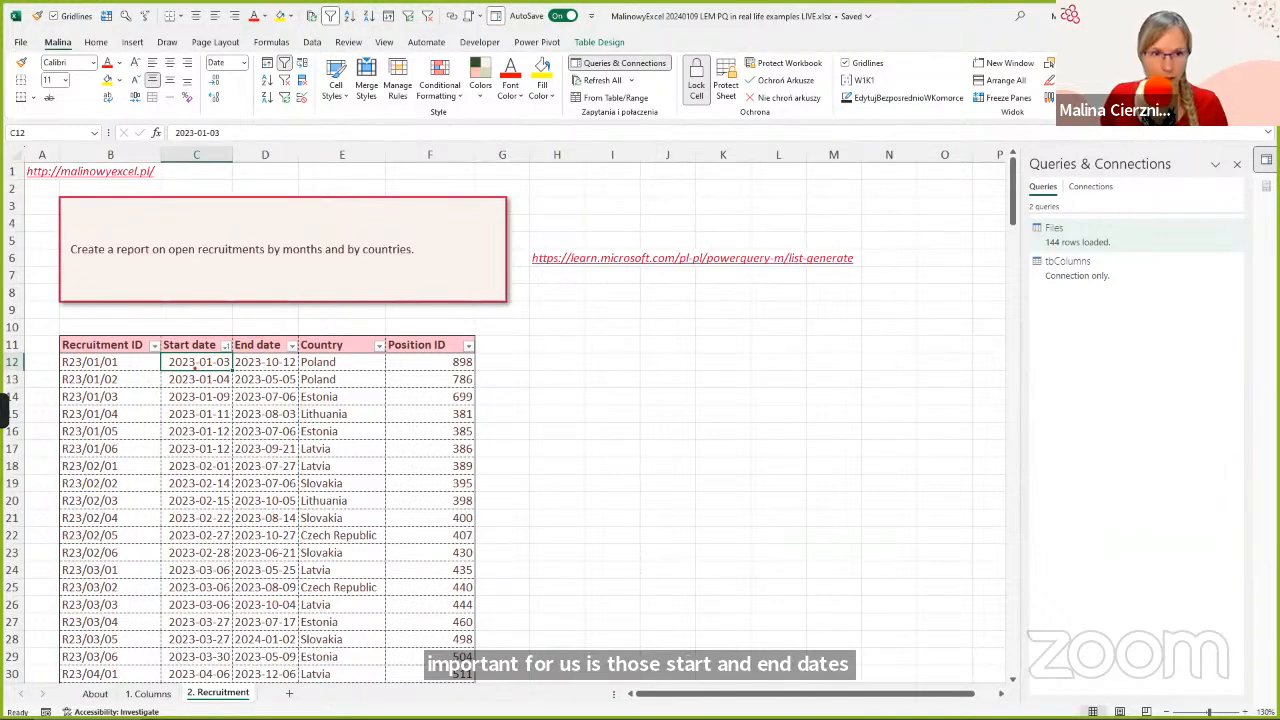
drag(211, 369, 220, 476)
drag(274, 372, 294, 518)
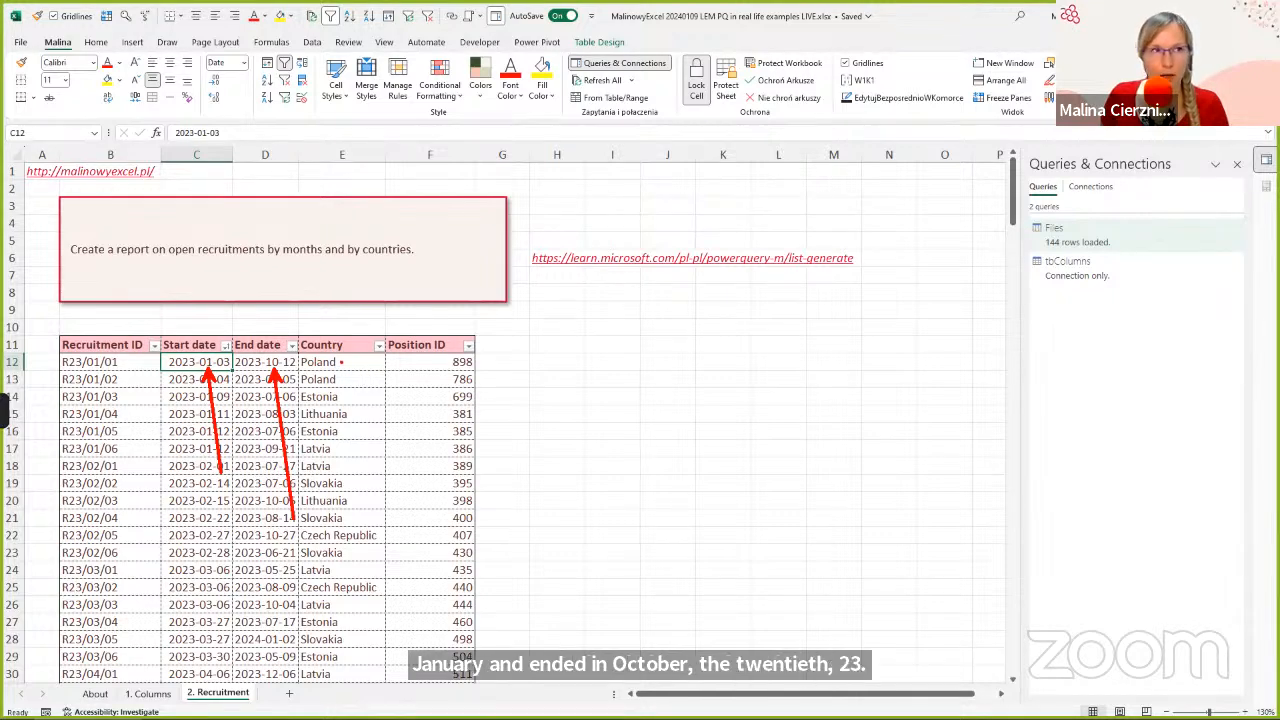
mouse_move(493, 317)
mouse_down()
mouse_move(723, 428)
mouse_move(794, 557)
mouse_move(949, 611)
mouse_up()
mouse_move(555, 346)
mouse_down()
mouse_move(579, 319)
mouse_move(579, 354)
mouse_up()
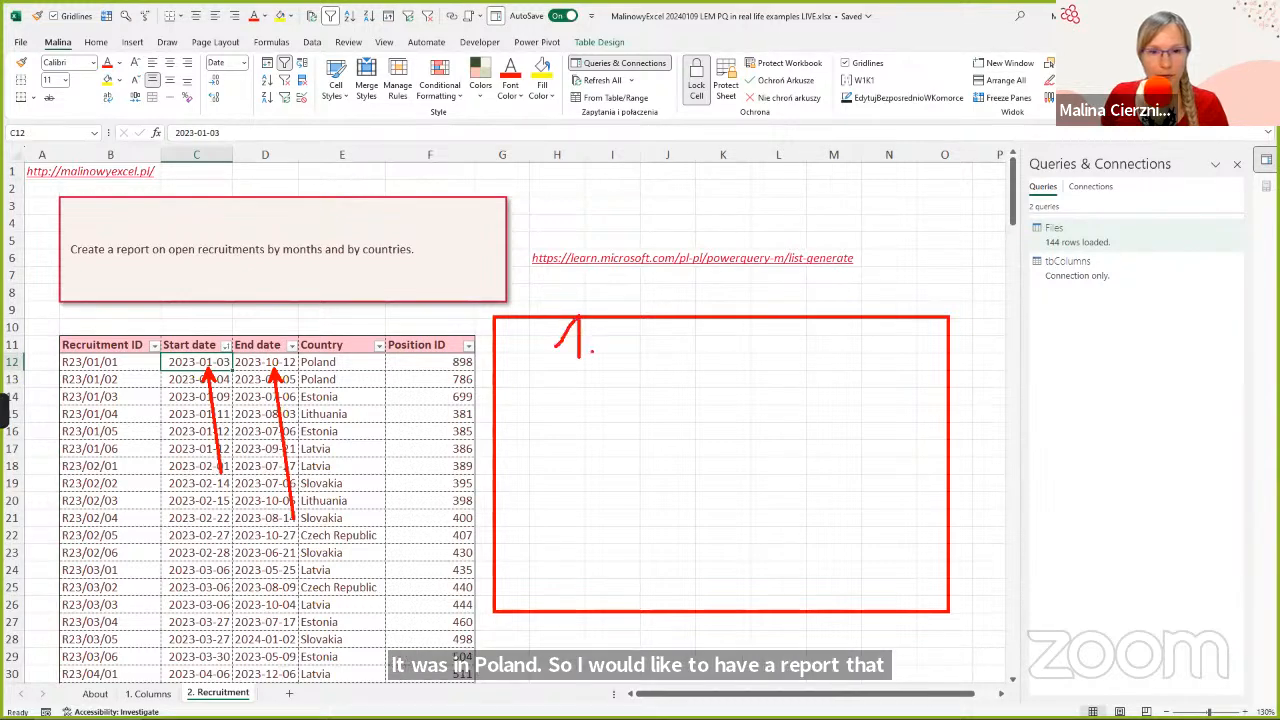
mouse_move(647, 328)
mouse_down()
mouse_move(662, 352)
mouse_move(784, 342)
mouse_up()
drag(828, 349, 883, 345)
click(912, 348)
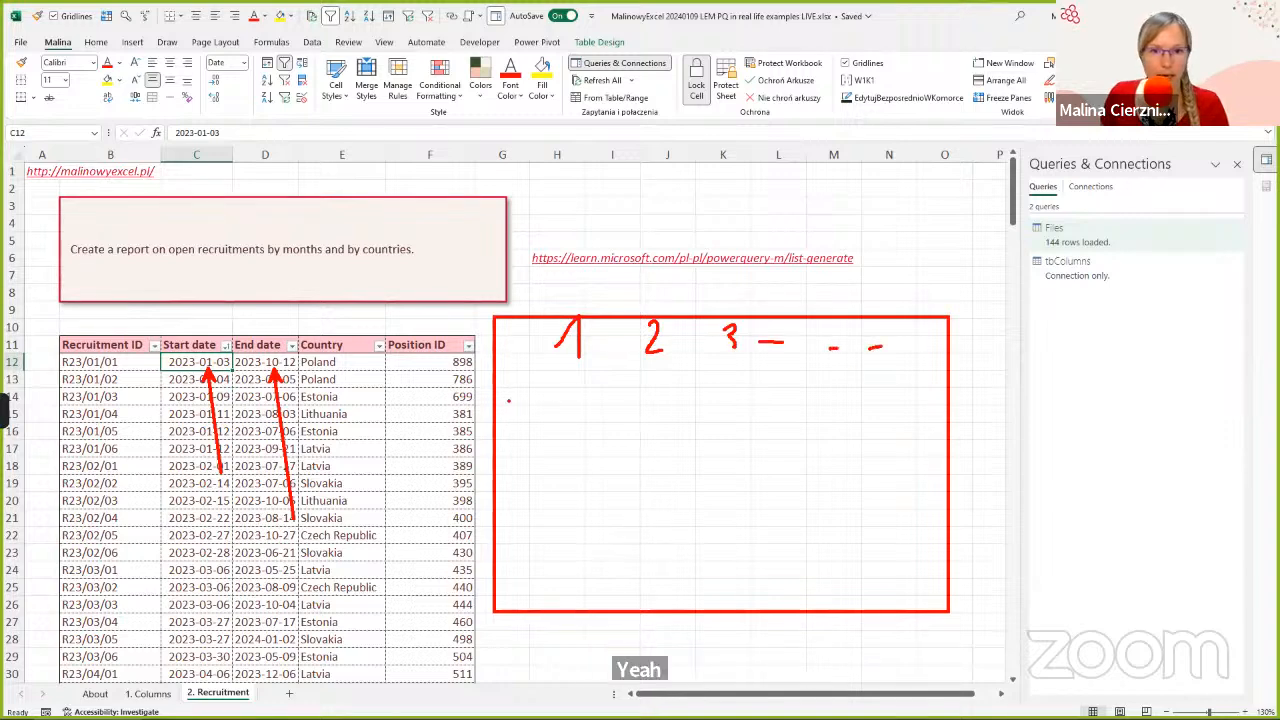
mouse_move(506, 396)
mouse_down()
mouse_move(506, 434)
mouse_move(514, 412)
mouse_move(538, 429)
mouse_move(509, 449)
mouse_move(516, 497)
mouse_up()
click(522, 533)
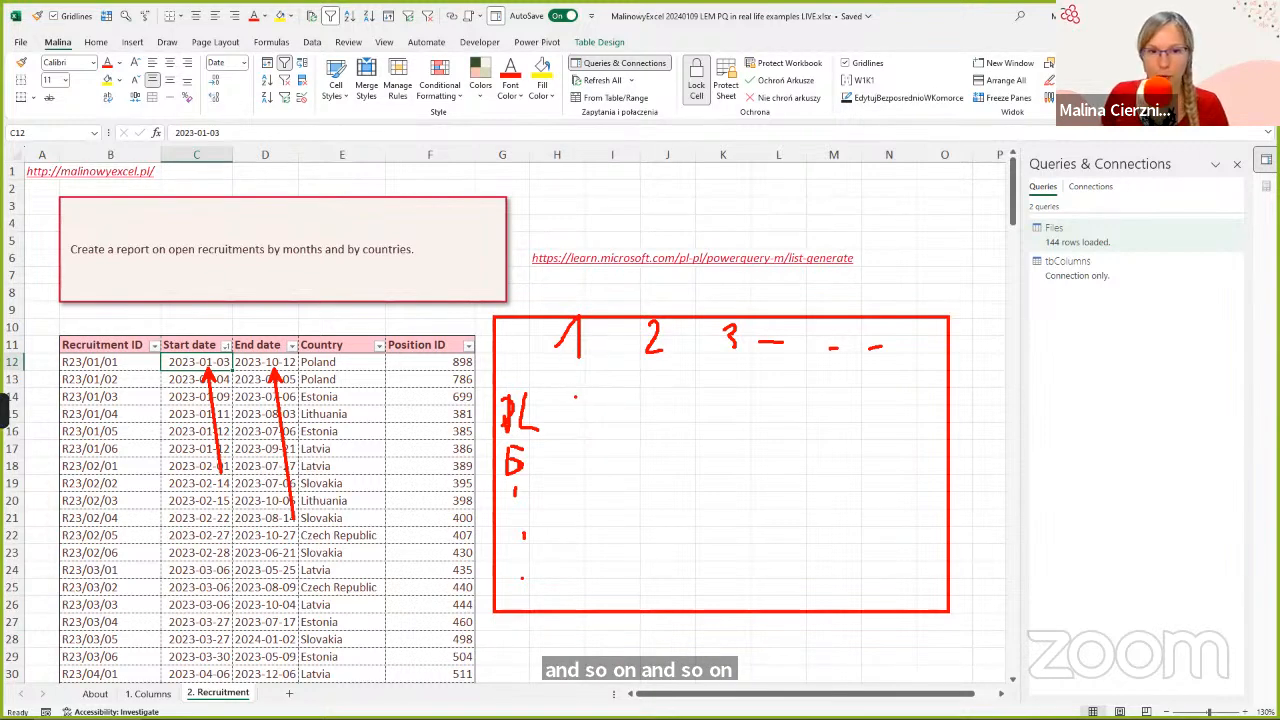
mouse_move(575, 395)
mouse_down()
mouse_move(588, 421)
mouse_move(575, 431)
mouse_up()
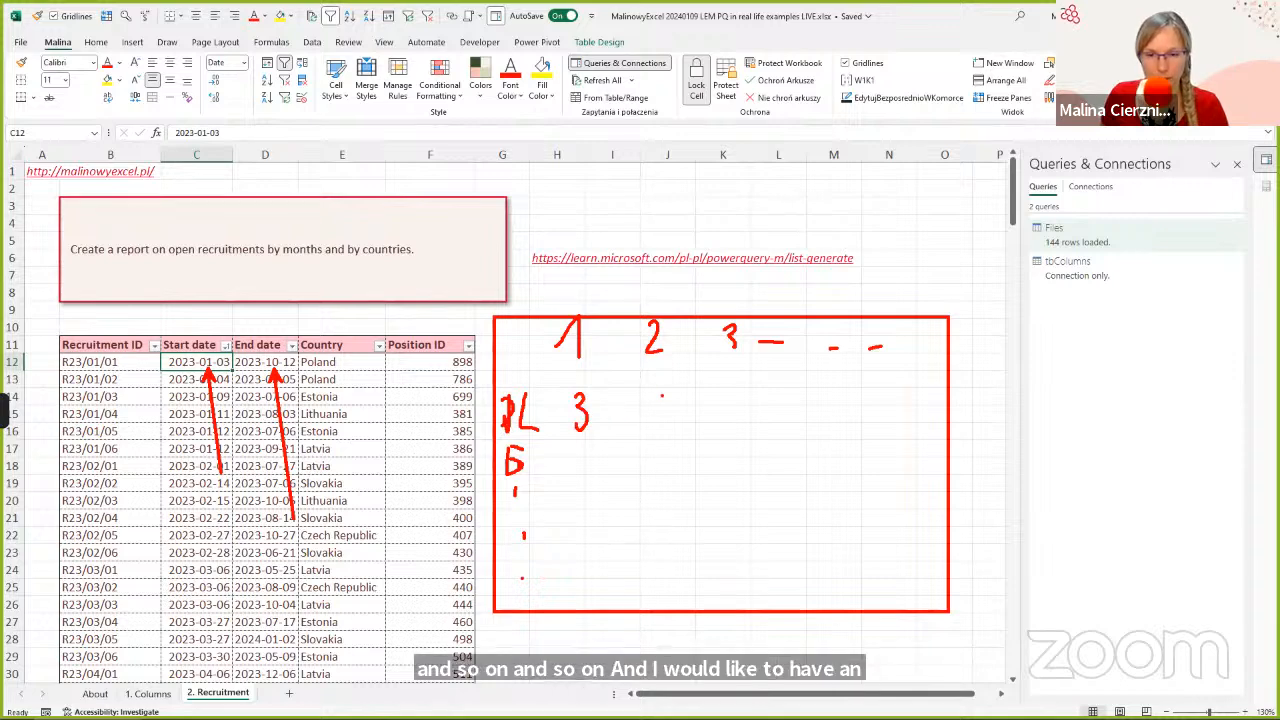
mouse_move(646, 384)
mouse_down()
mouse_move(660, 402)
mouse_move(655, 430)
mouse_up()
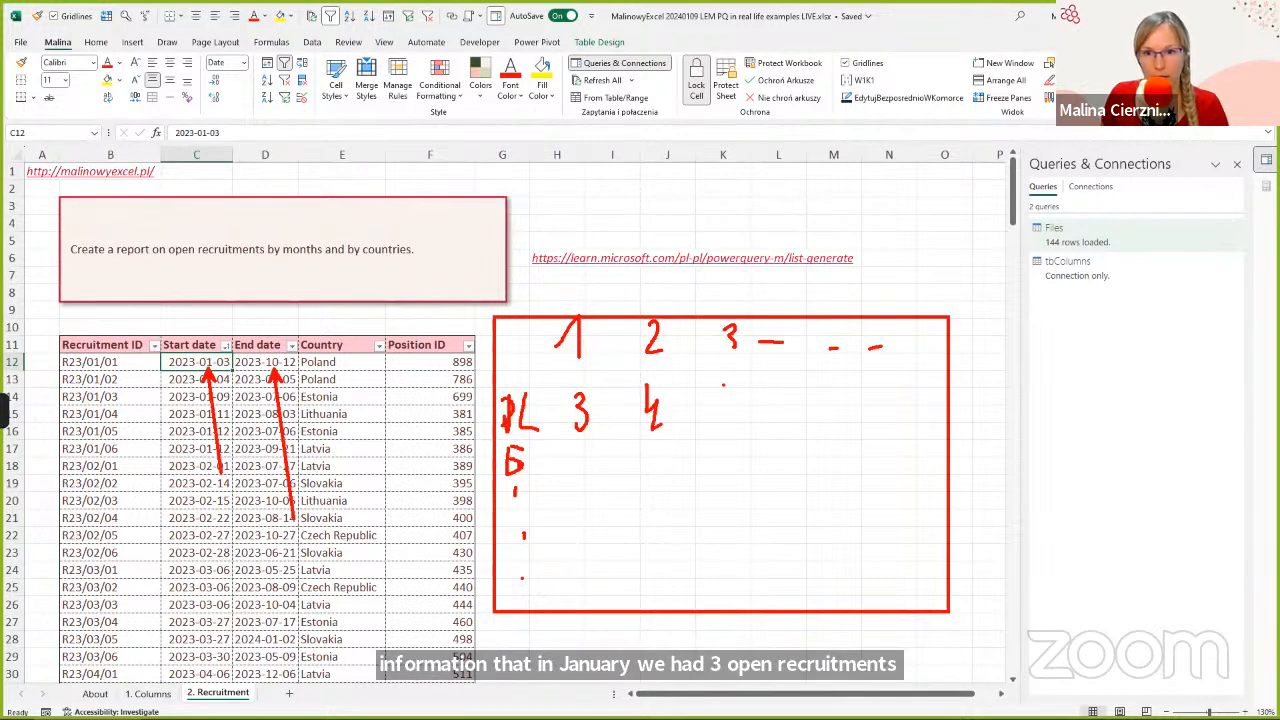
mouse_move(710, 388)
mouse_down()
mouse_move(719, 423)
mouse_move(783, 404)
mouse_up()
drag(832, 410, 846, 409)
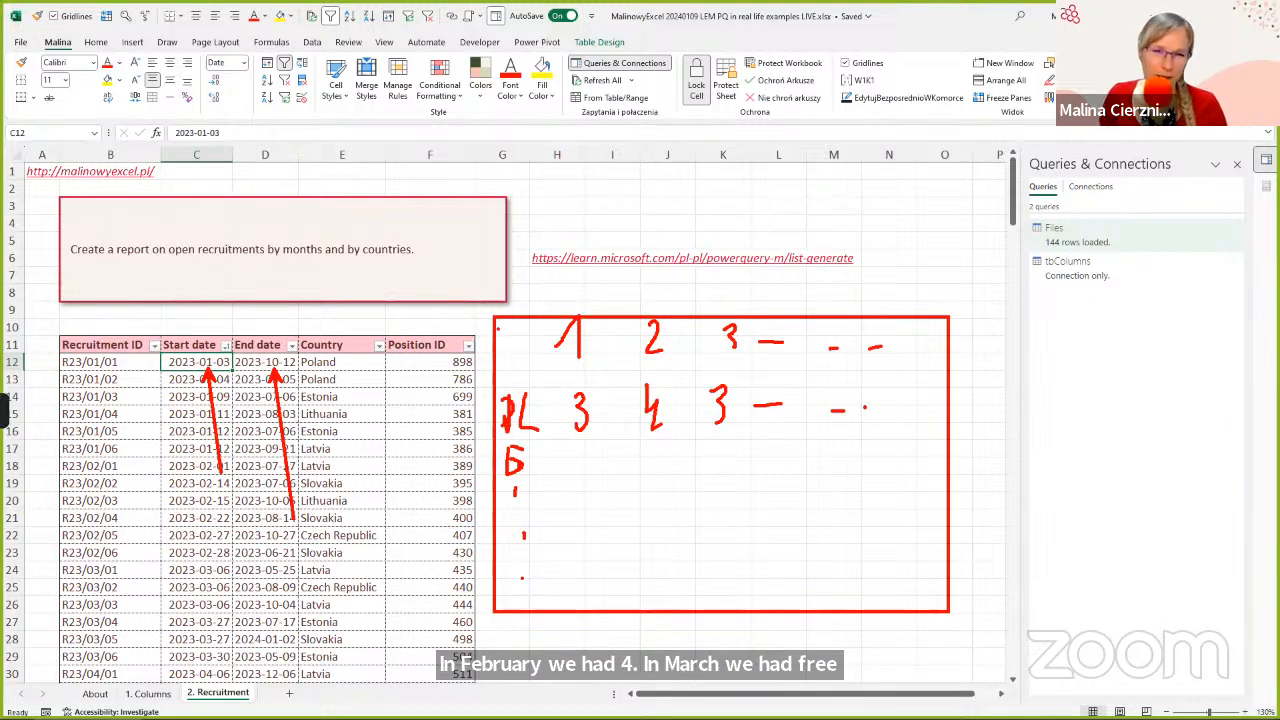
drag(498, 326, 284, 248)
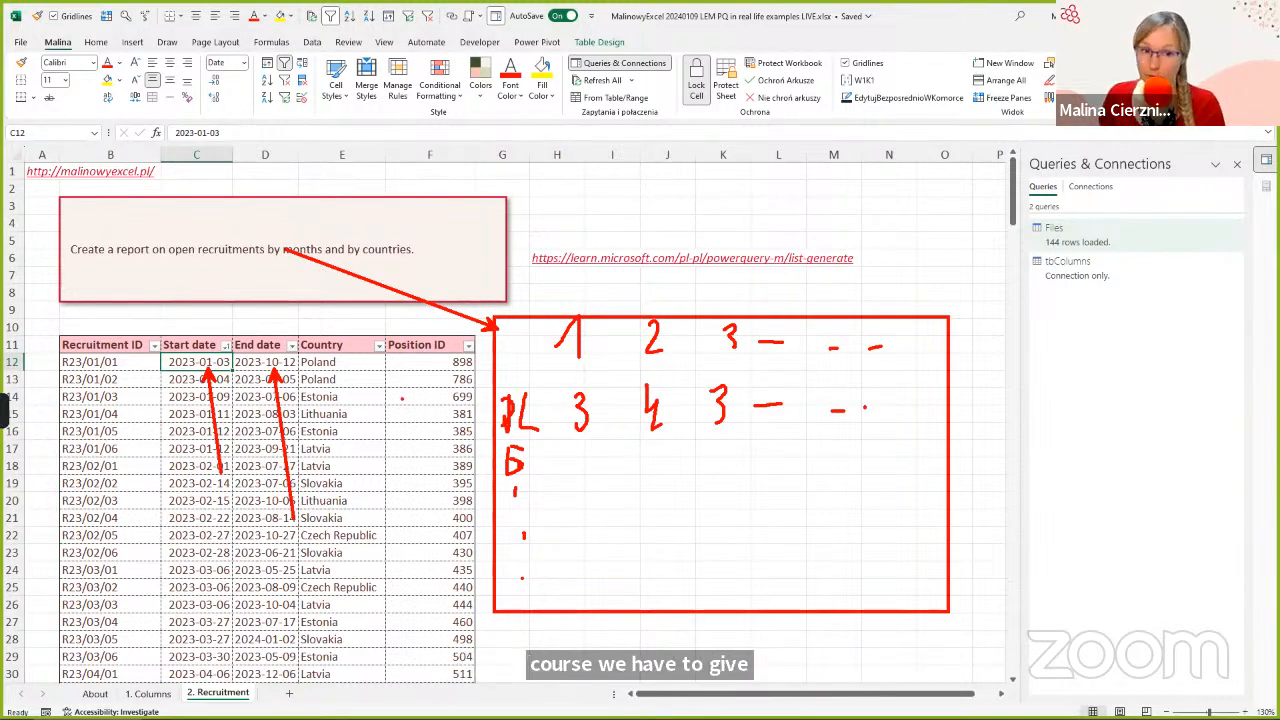
key(e)
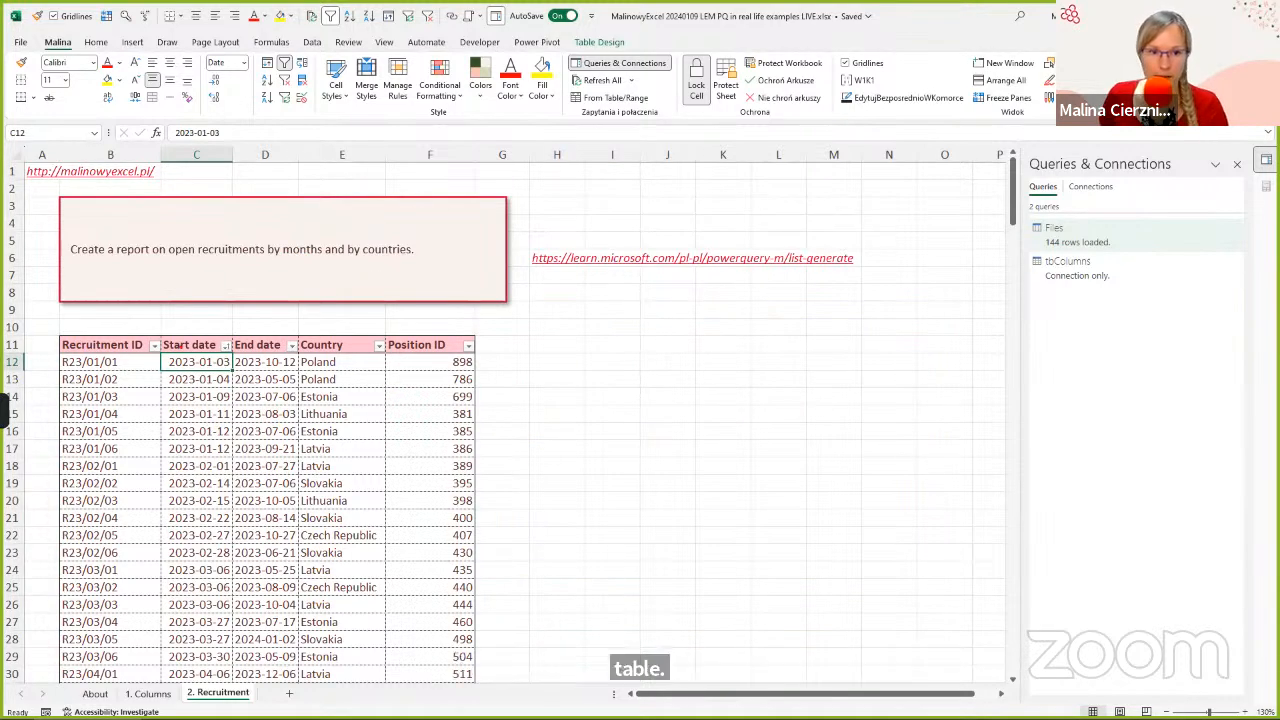
mouse_move(162, 348)
mouse_down()
mouse_move(150, 352)
mouse_move(260, 378)
mouse_move(303, 352)
mouse_move(152, 348)
mouse_up()
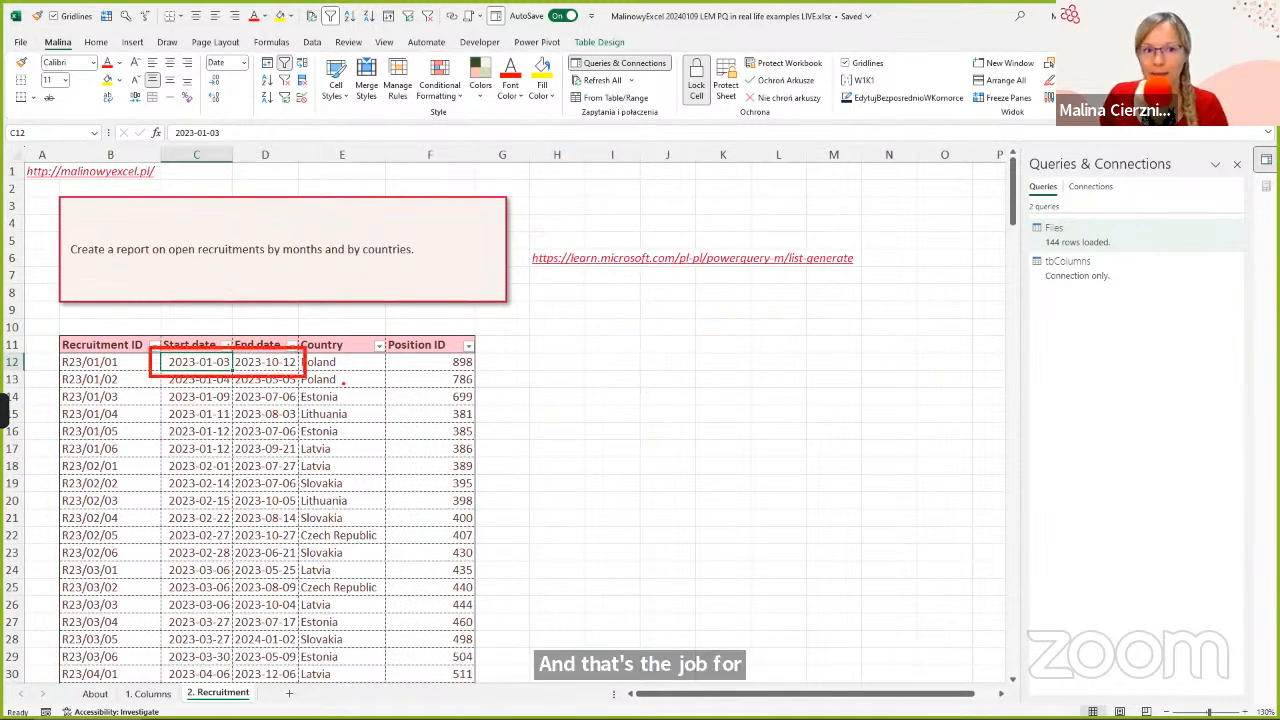
mouse_move(476, 337)
mouse_down()
mouse_move(652, 529)
mouse_move(637, 663)
mouse_up()
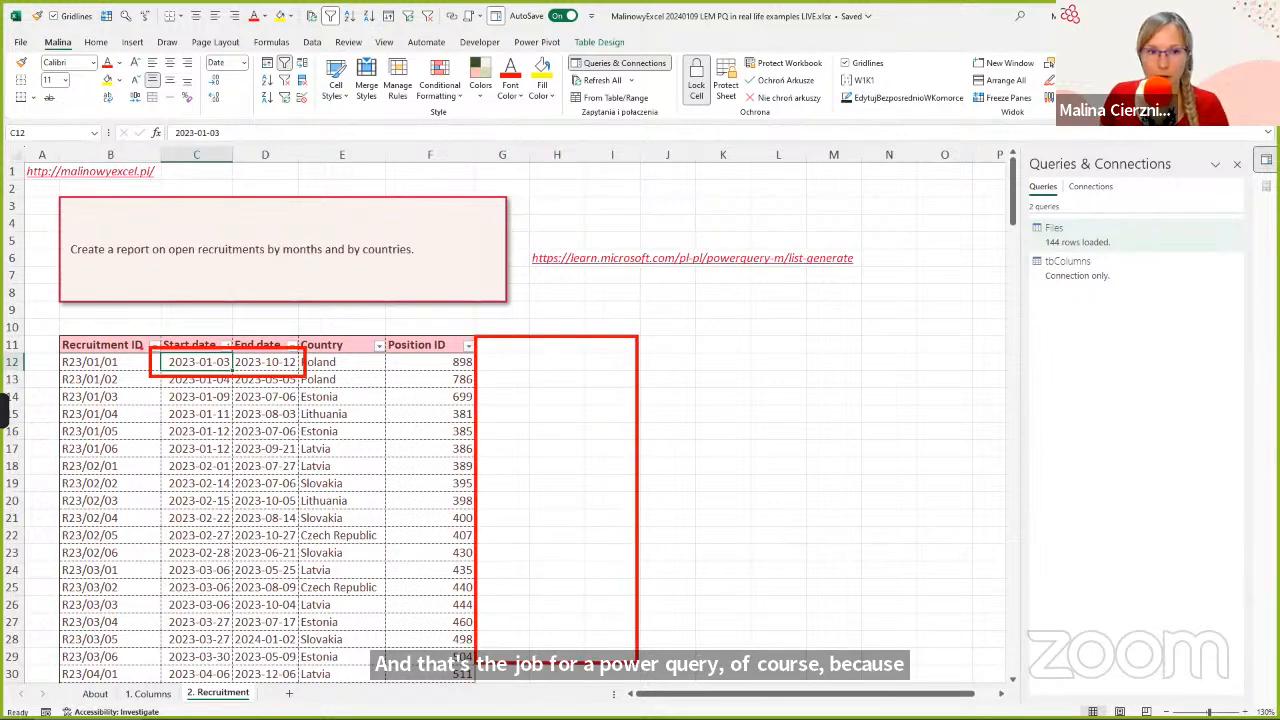
mouse_move(56, 352)
mouse_down()
mouse_move(128, 374)
mouse_move(140, 352)
mouse_move(58, 351)
mouse_up()
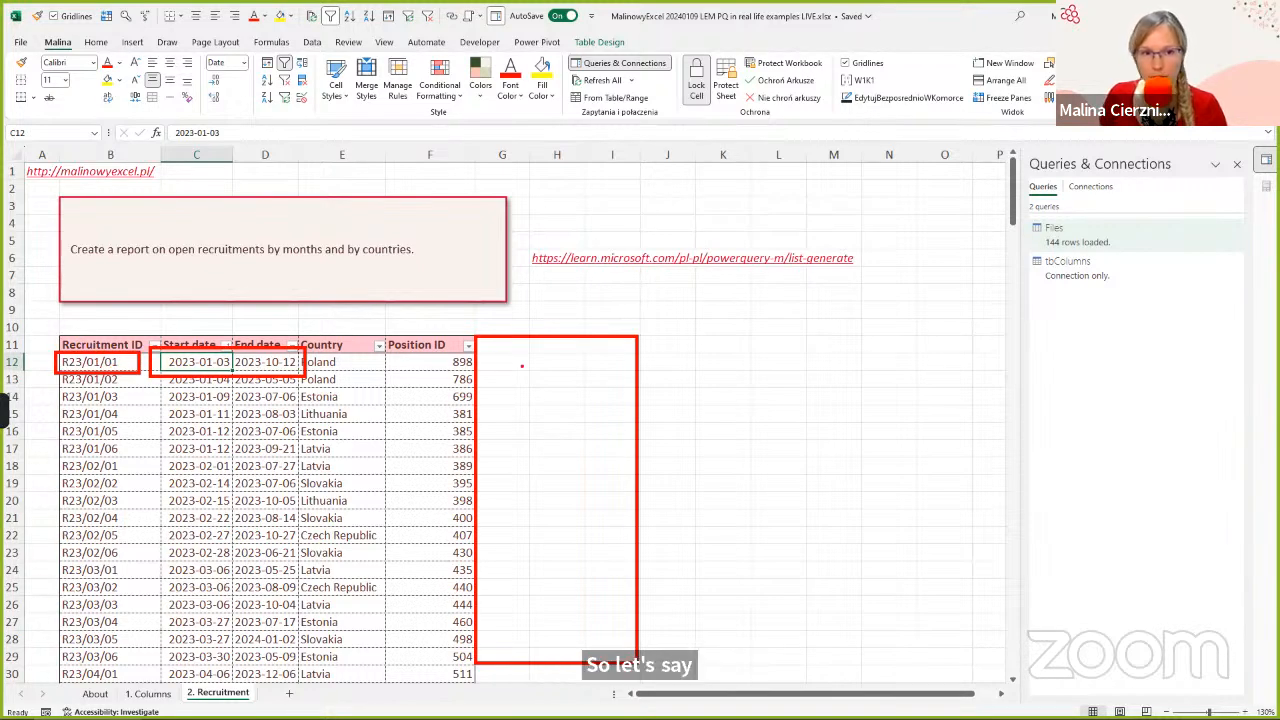
drag(505, 366, 512, 511)
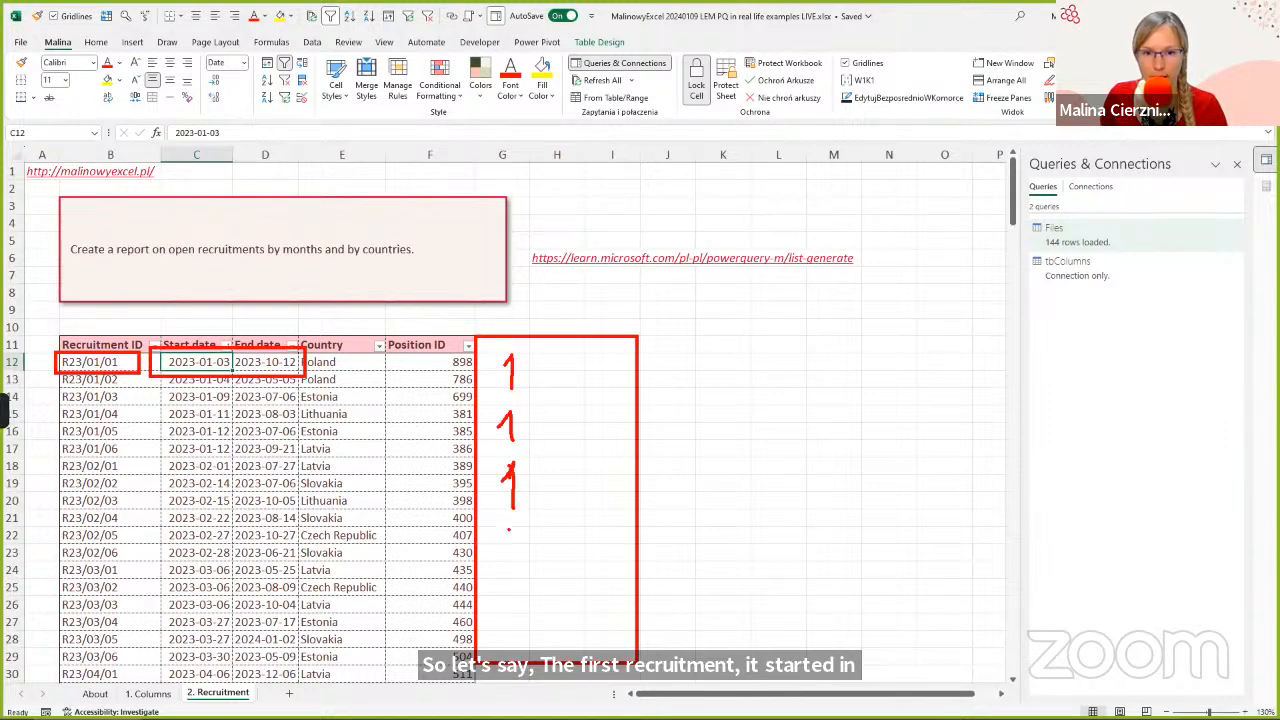
drag(501, 558, 518, 584)
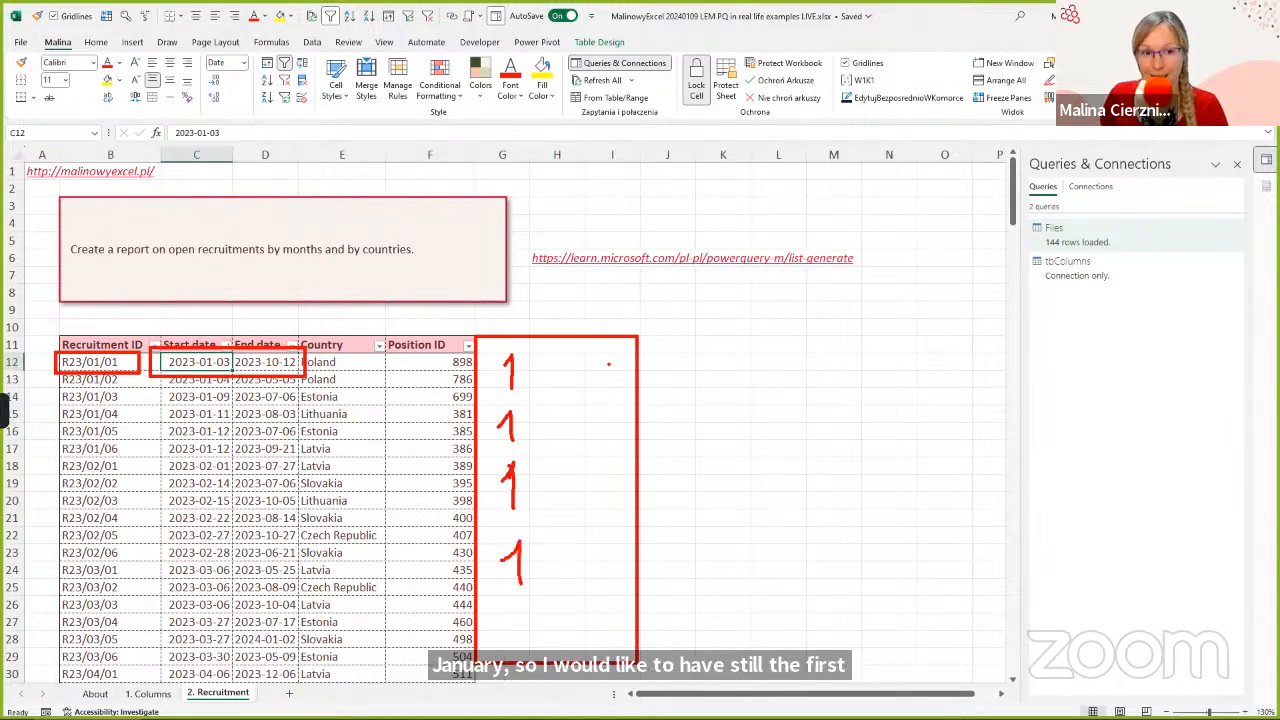
mouse_move(584, 369)
mouse_down()
mouse_move(593, 352)
mouse_move(609, 433)
mouse_move(580, 520)
mouse_move(575, 630)
mouse_move(608, 598)
mouse_up()
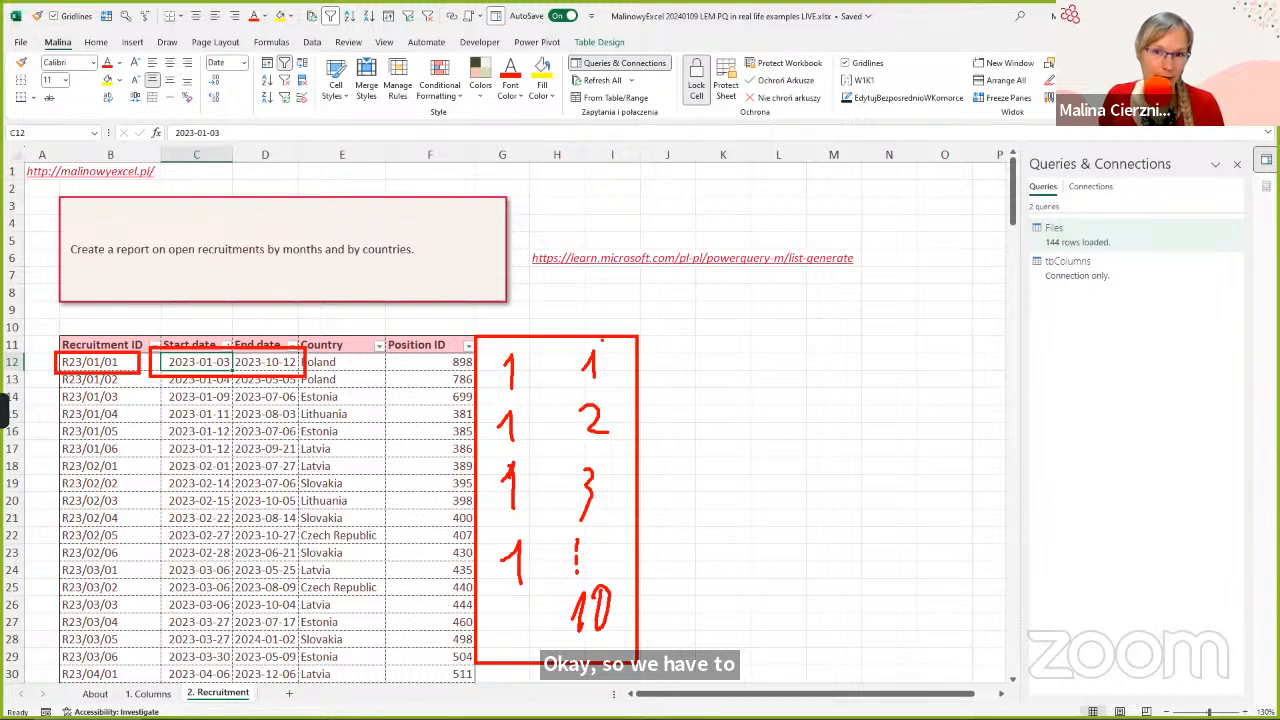
key(Escape)
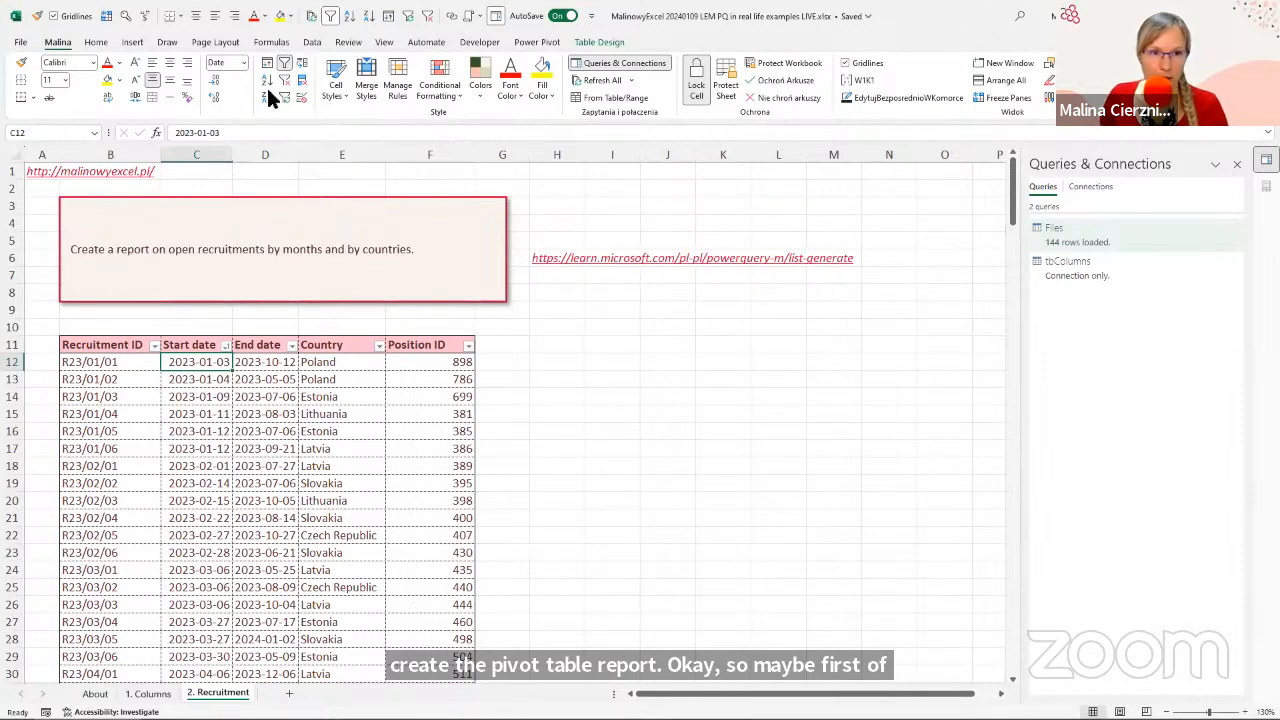
Import the recruitment table into Power Query as a new query, enlarge the editor's display and collapse the query list.
click(310, 41)
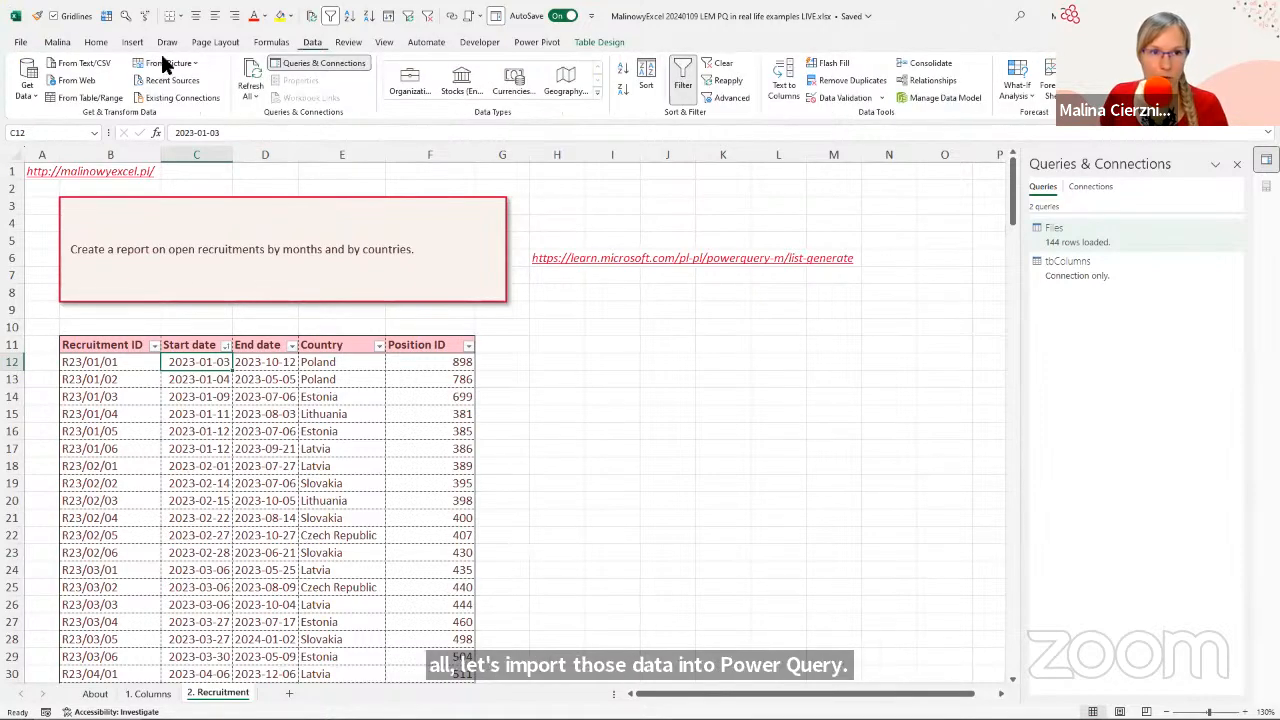
click(80, 95)
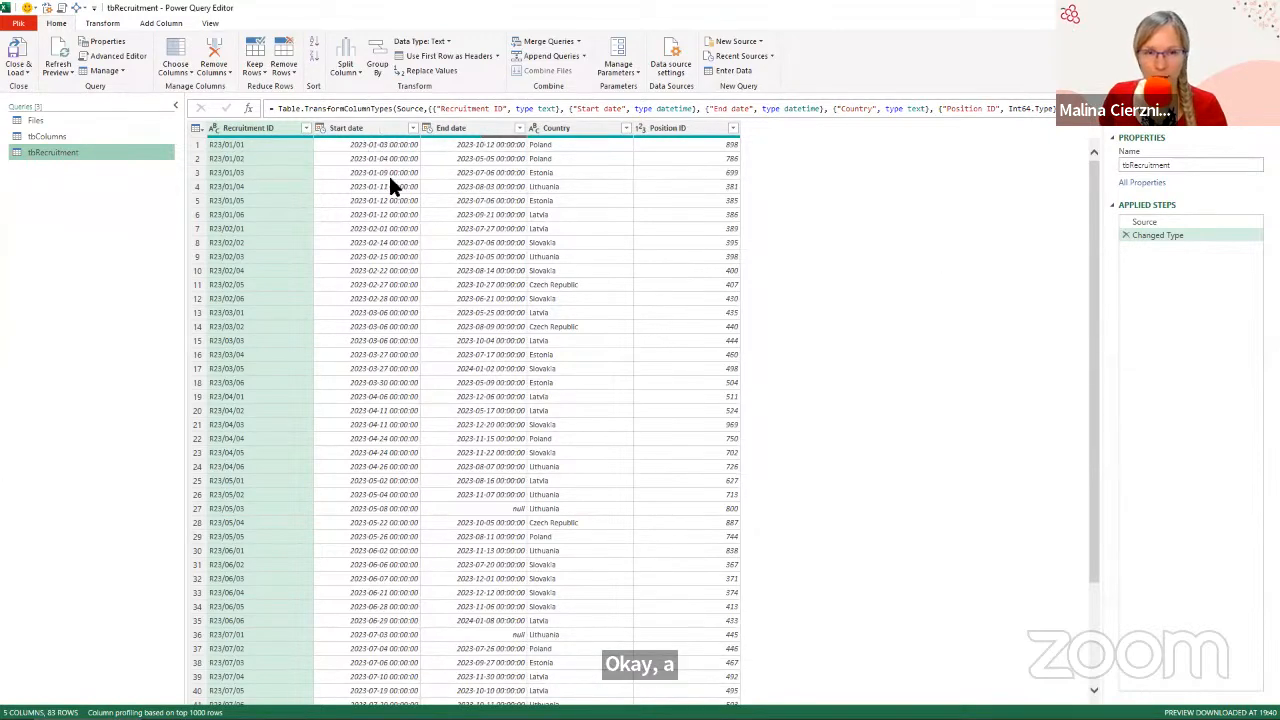
key(ctrl+shift+plus)
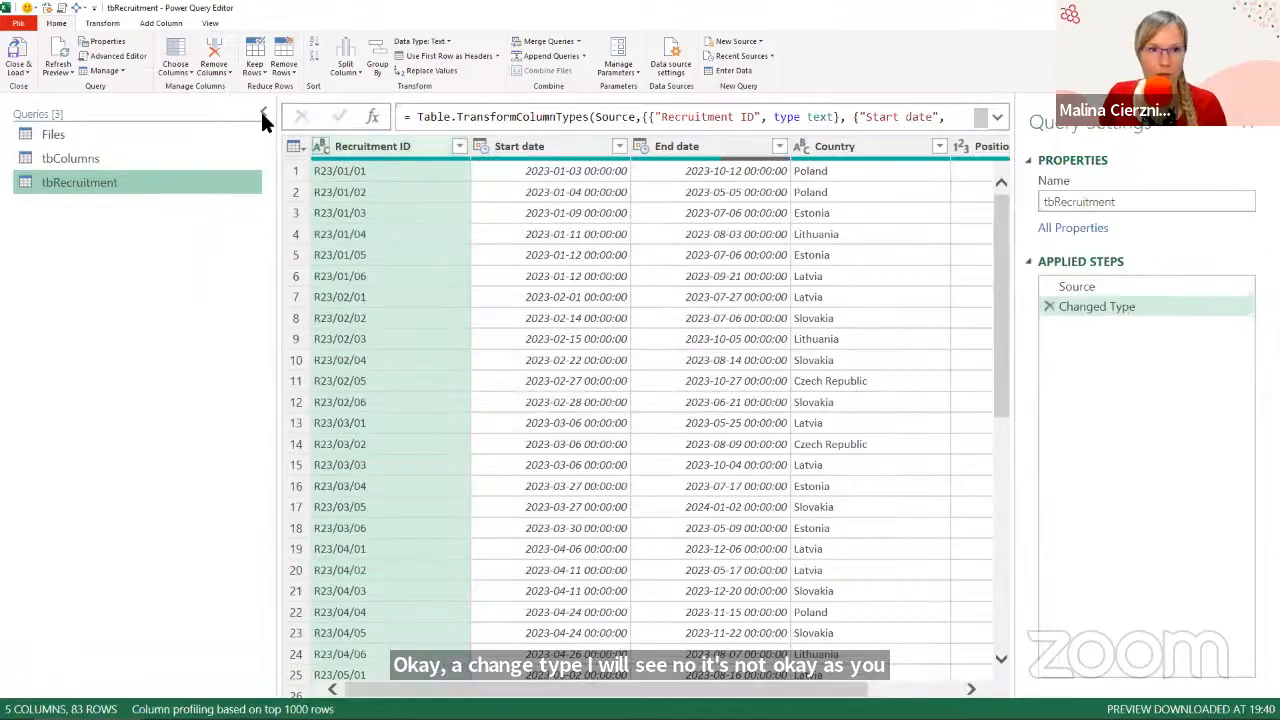
click(261, 110)
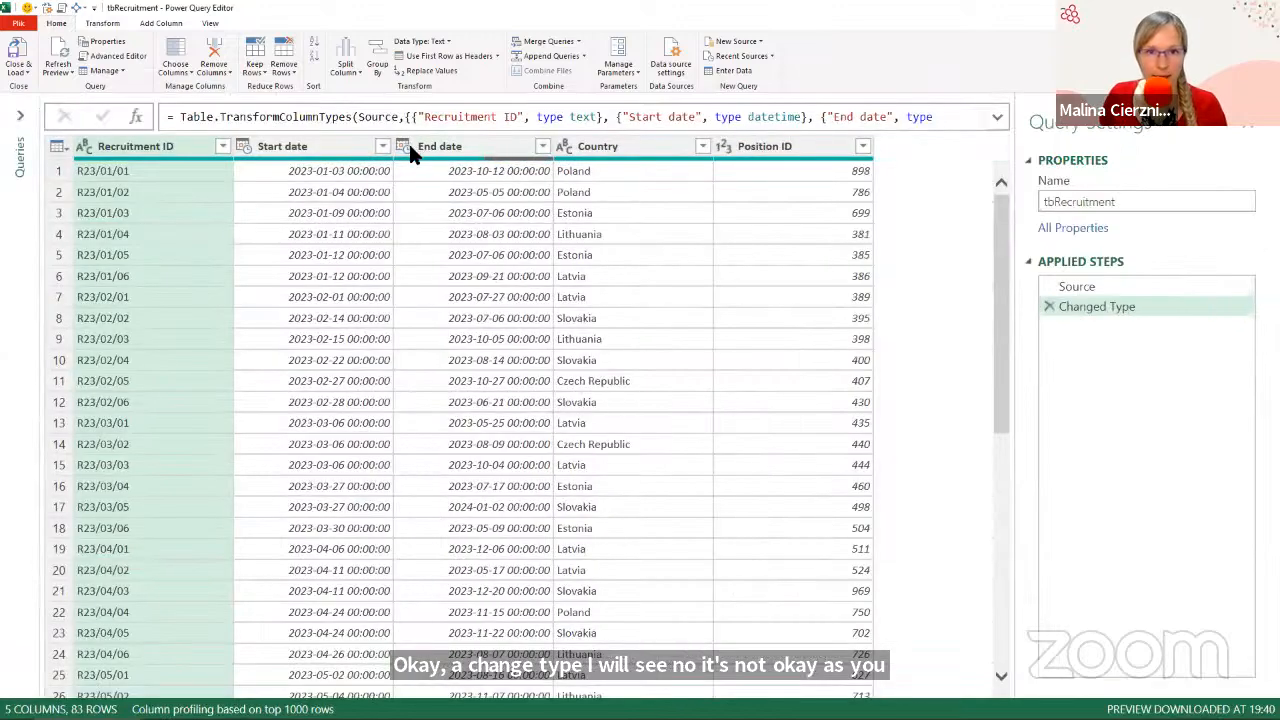
Change the Start date and End date columns to the Date data type, replacing the current type conversion.
click(280, 148)
ctrl+click(495, 146)
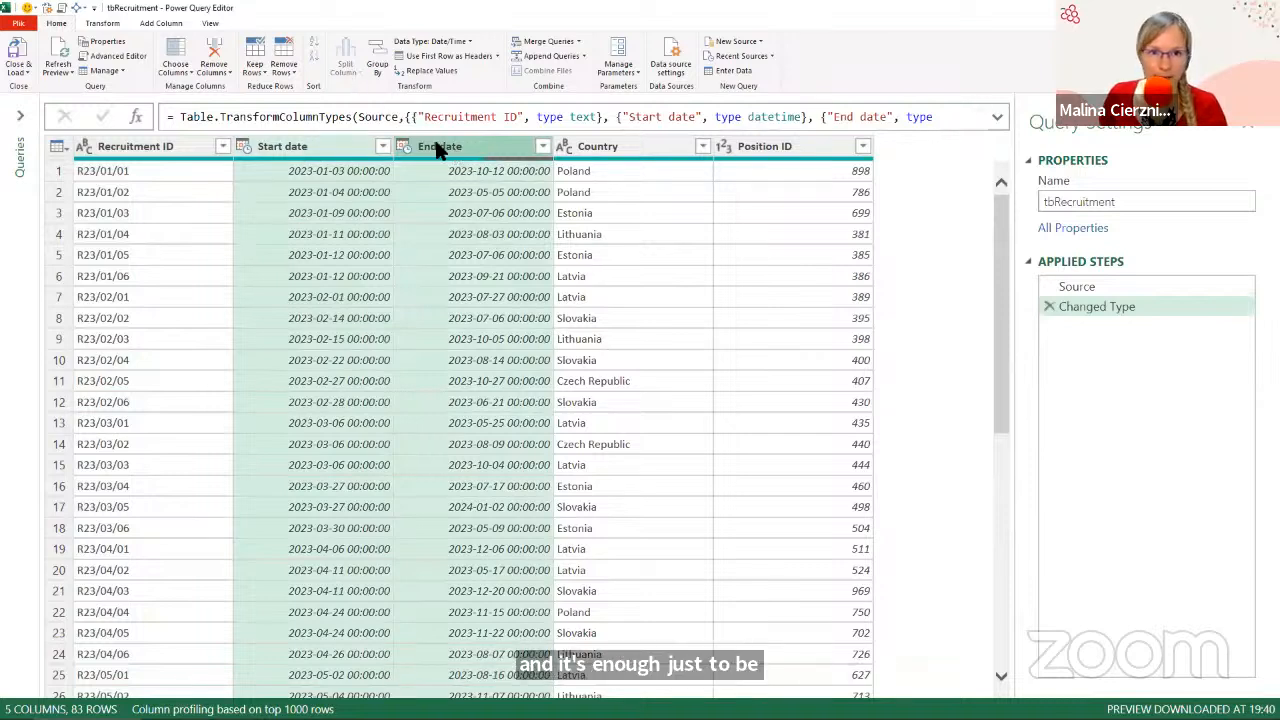
click(444, 41)
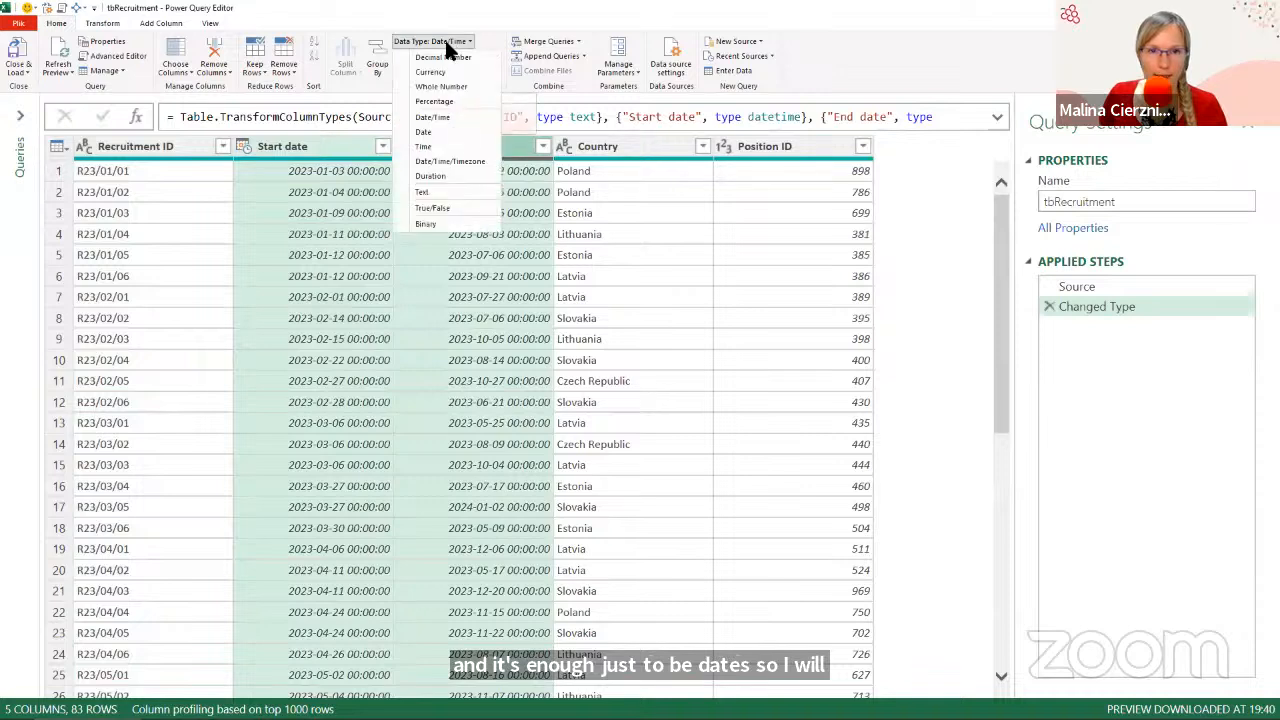
click(437, 130)
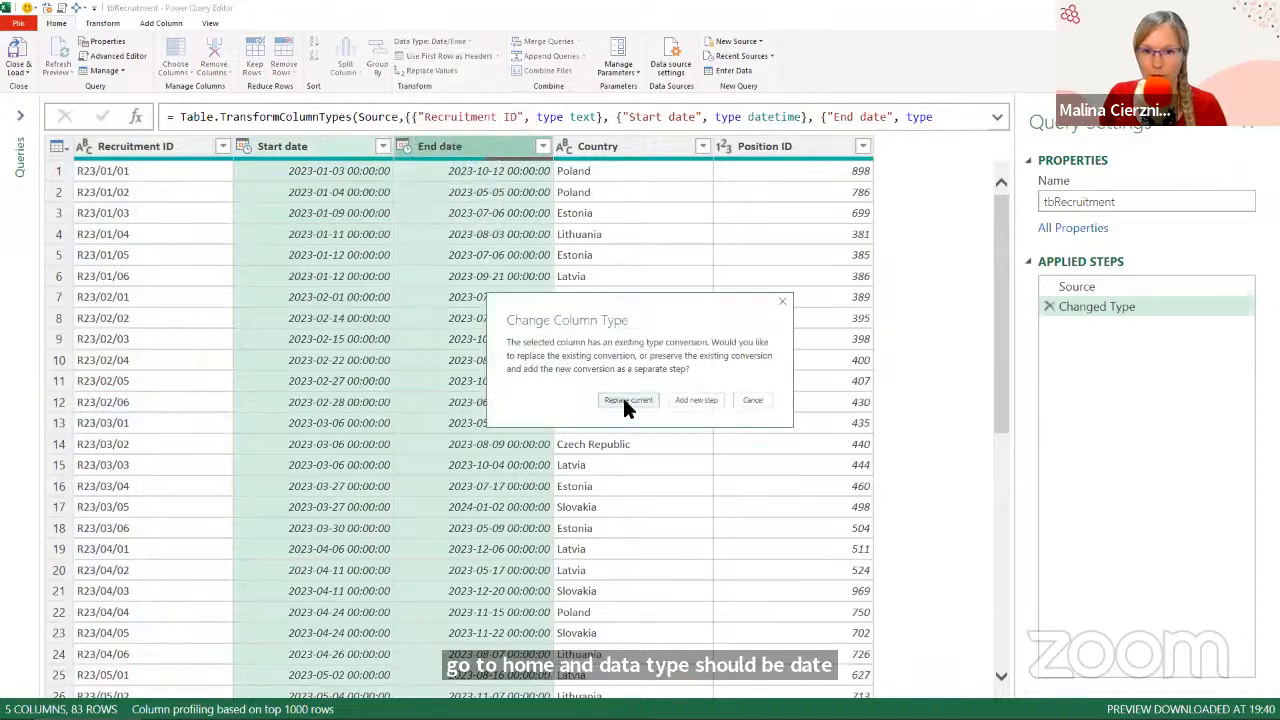
click(626, 400)
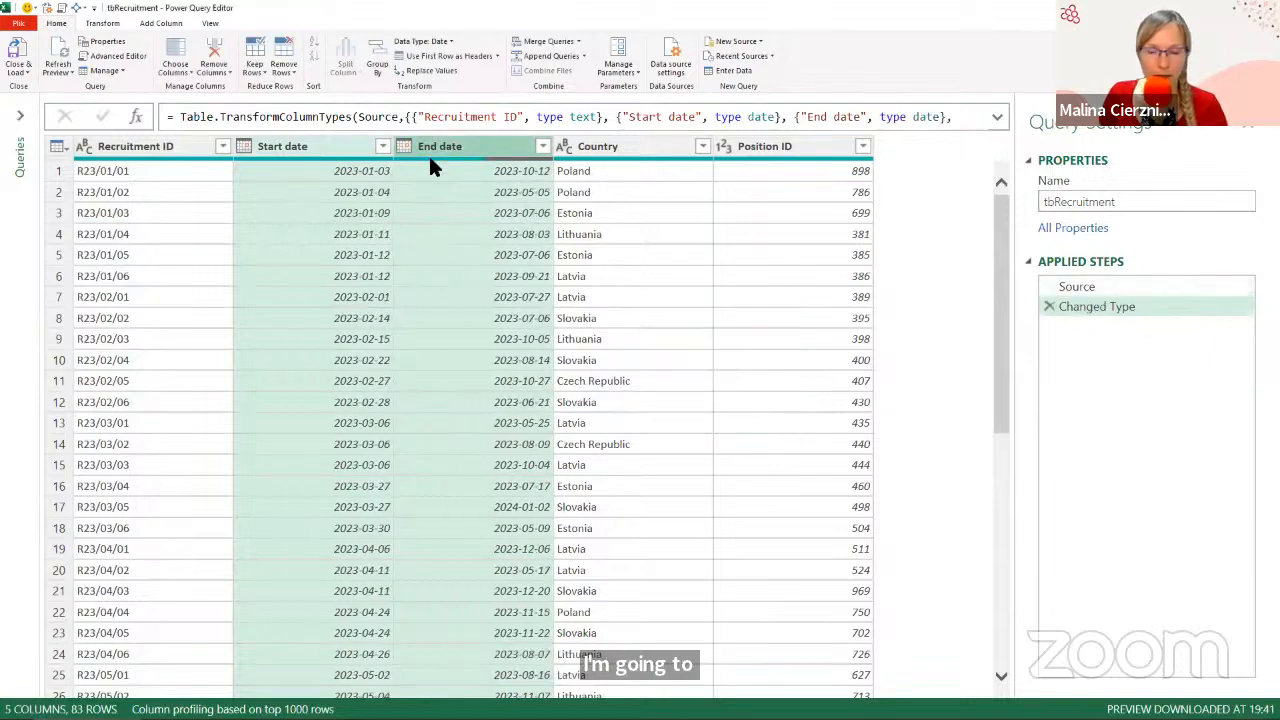
Examine the End date column for recruitments without an end date.
scroll(522, 325, down, 3)
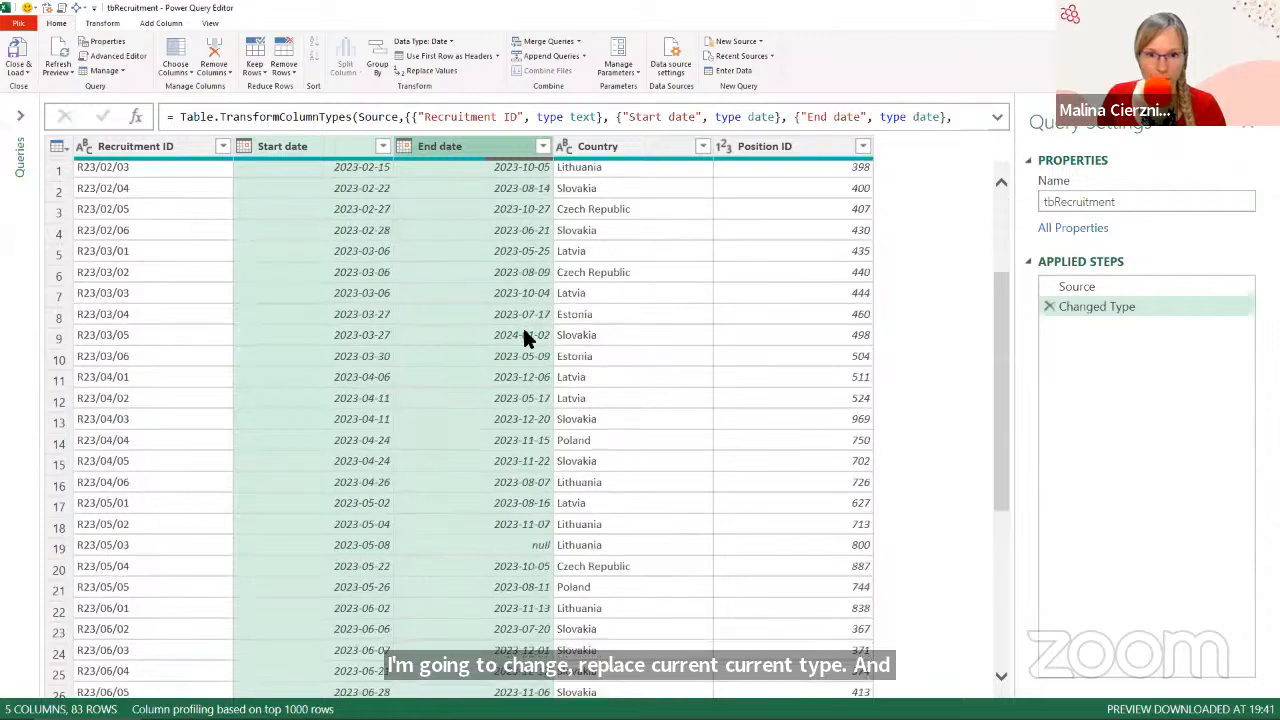
scroll(512, 385, down, 3)
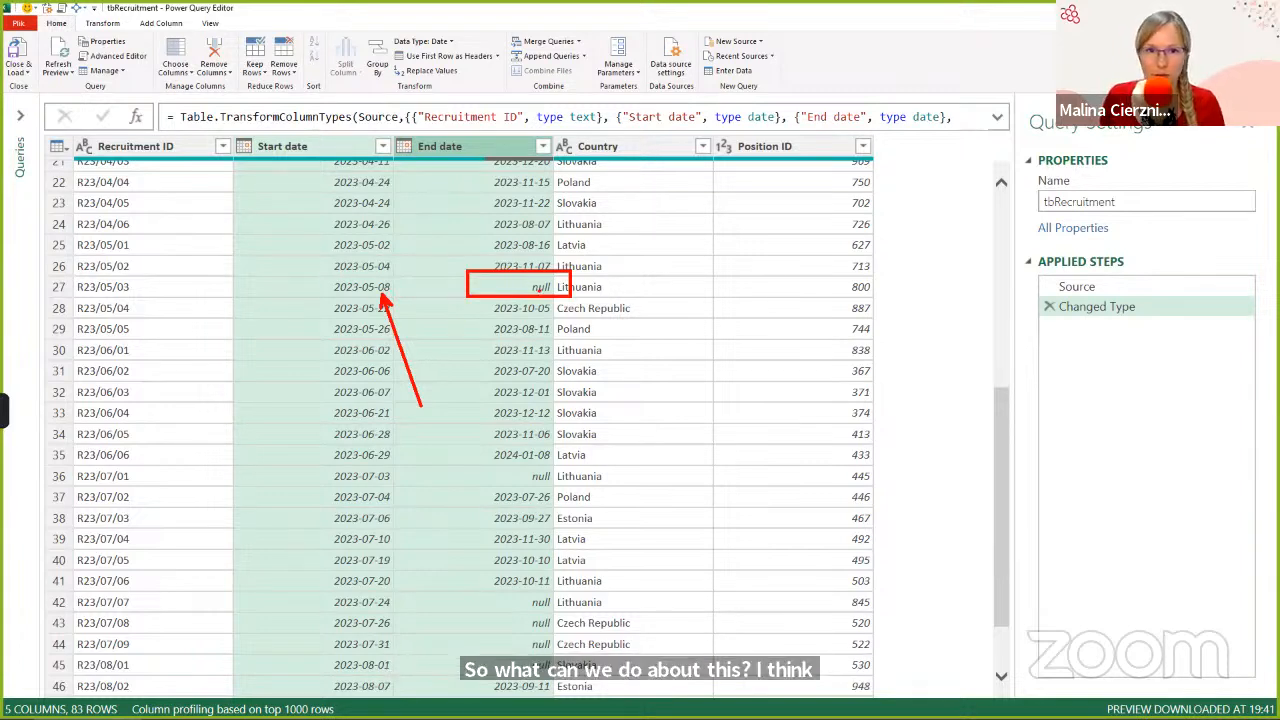
drag(590, 395, 540, 290)
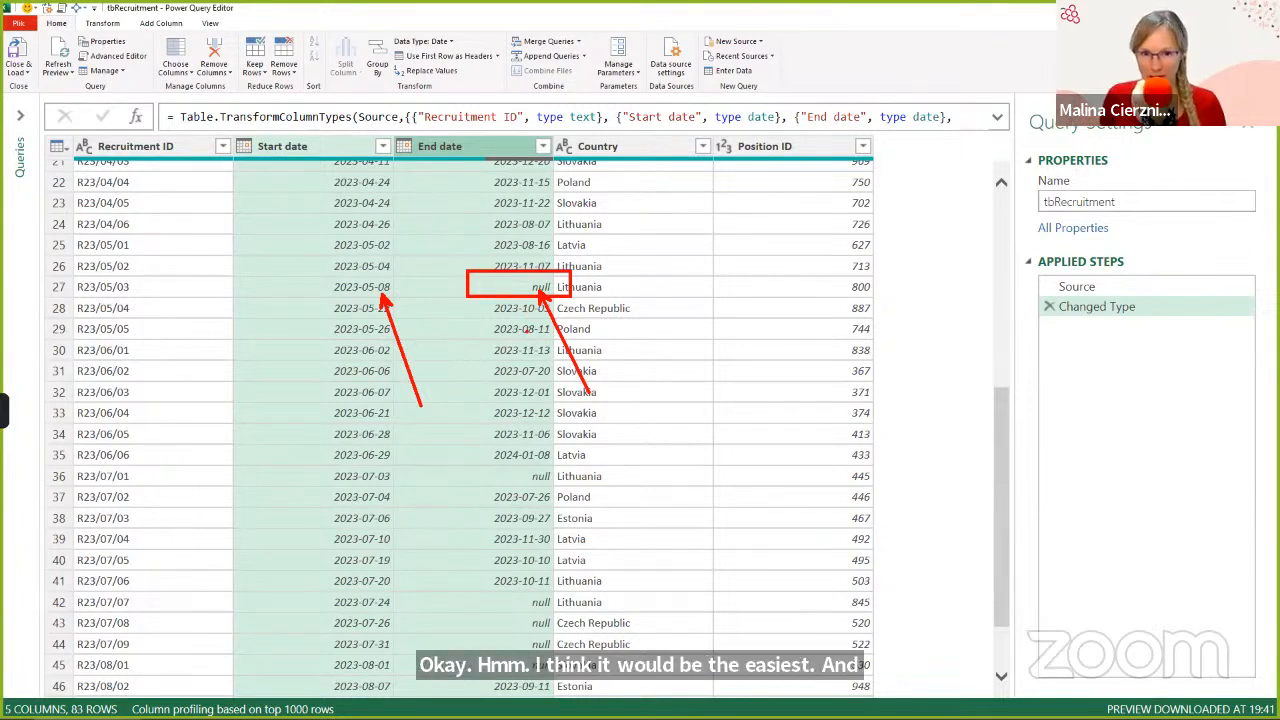
key(e)
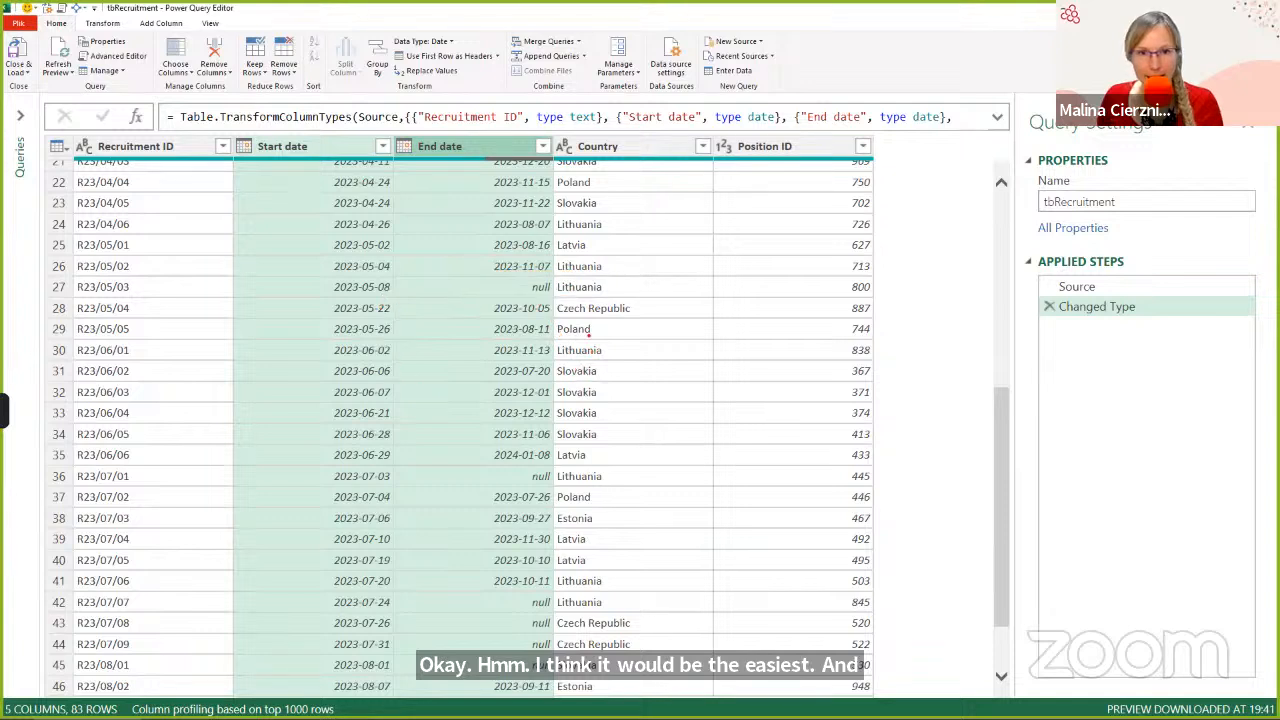
Replace the null values in the End date column with the date 2024-01-09.
mouse_move(381, 128)
mouse_down()
mouse_move(537, 400)
mouse_move(572, 700)
mouse_up()
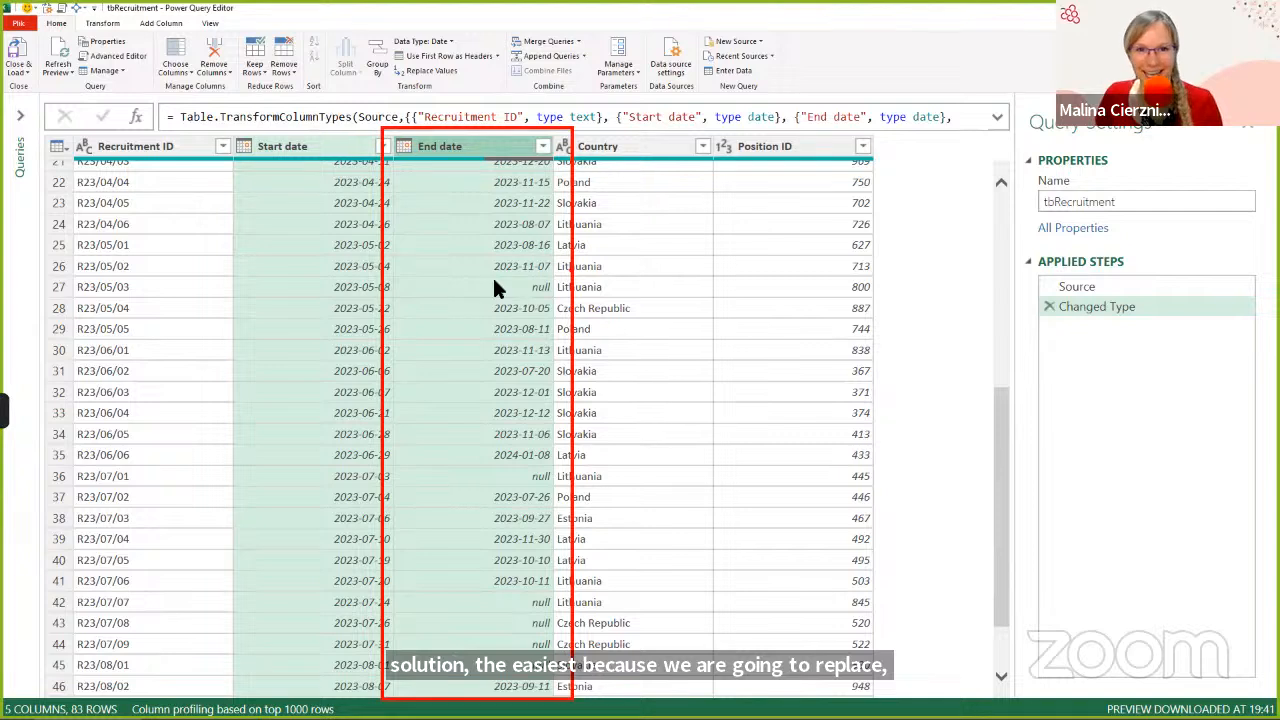
click(440, 145)
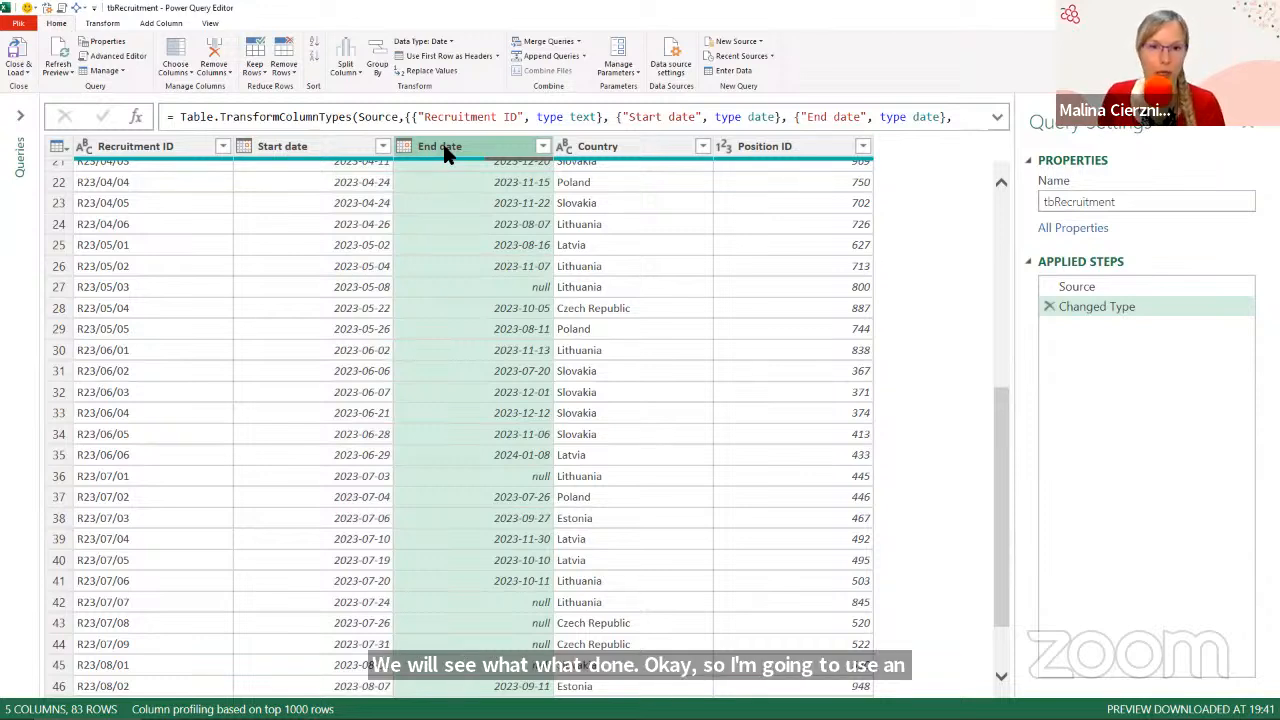
right_click(447, 153)
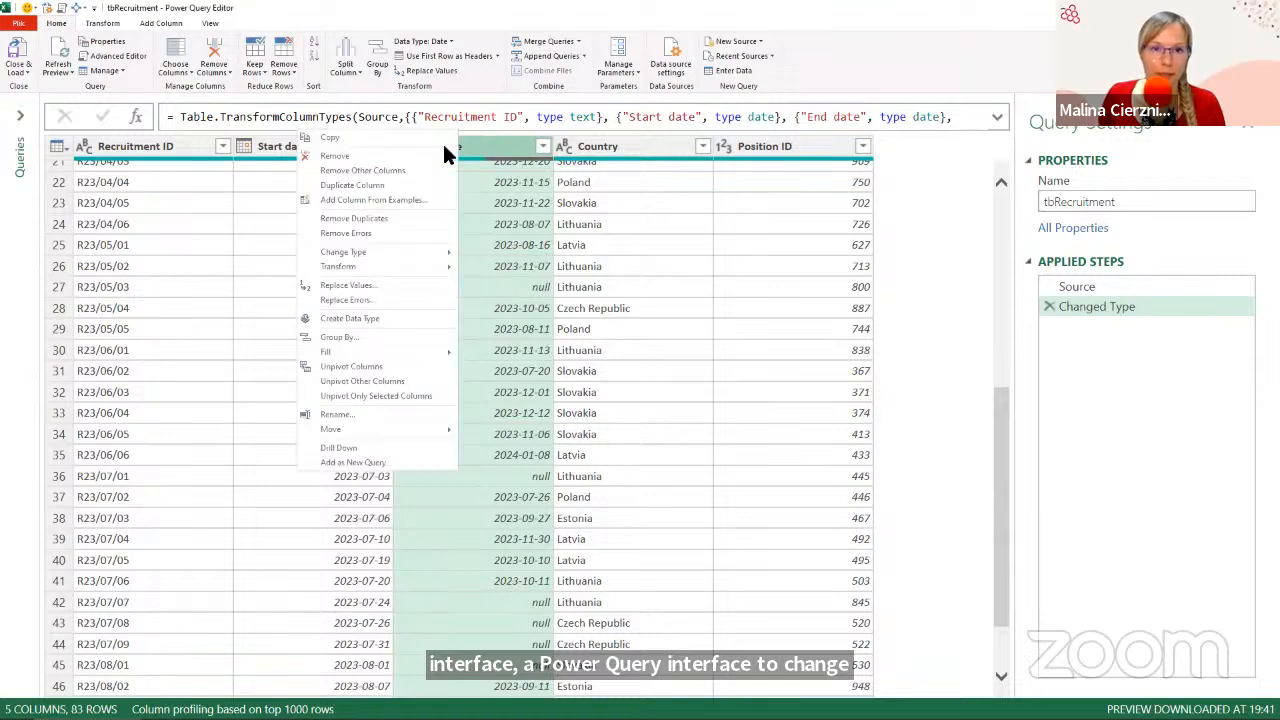
click(367, 289)
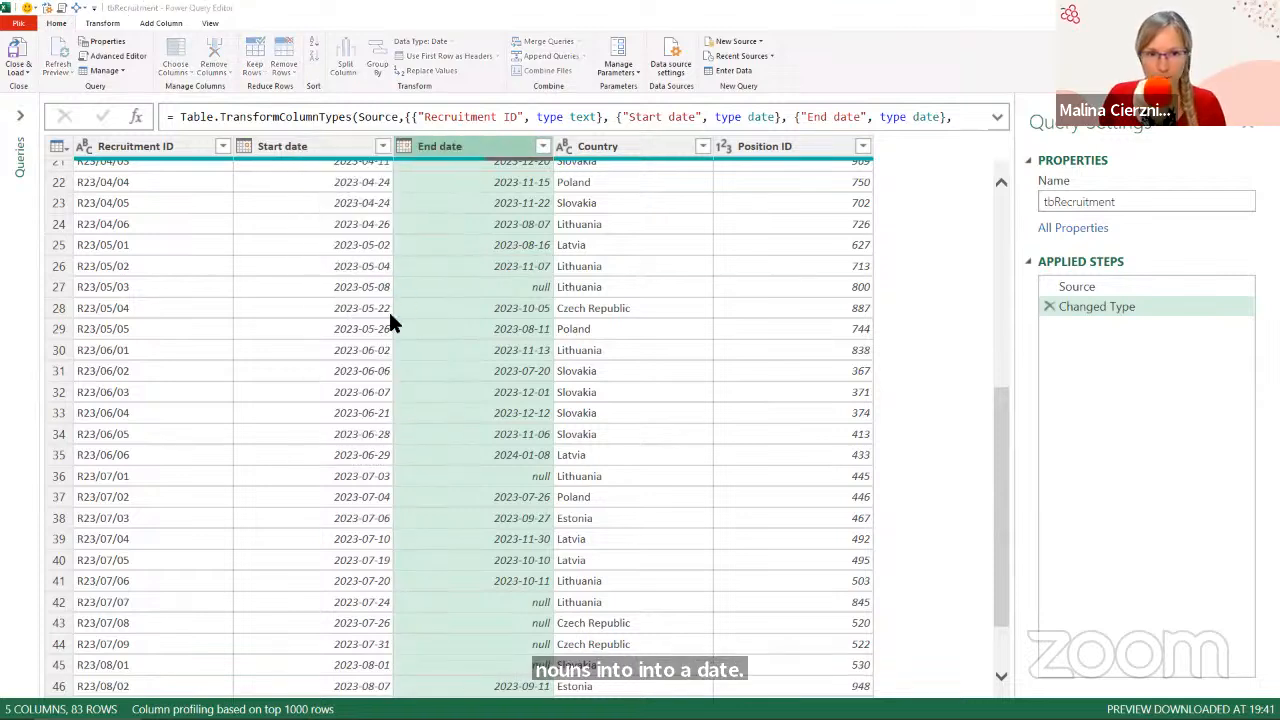
text(null)
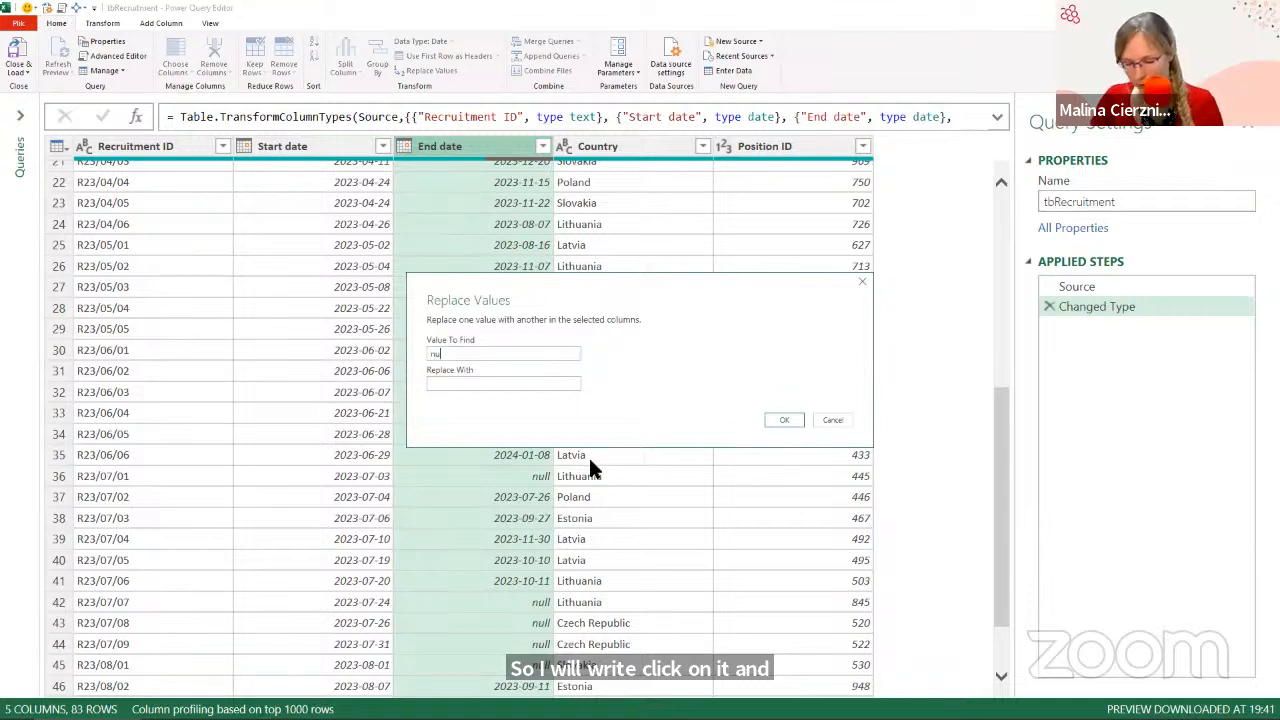
click(494, 381)
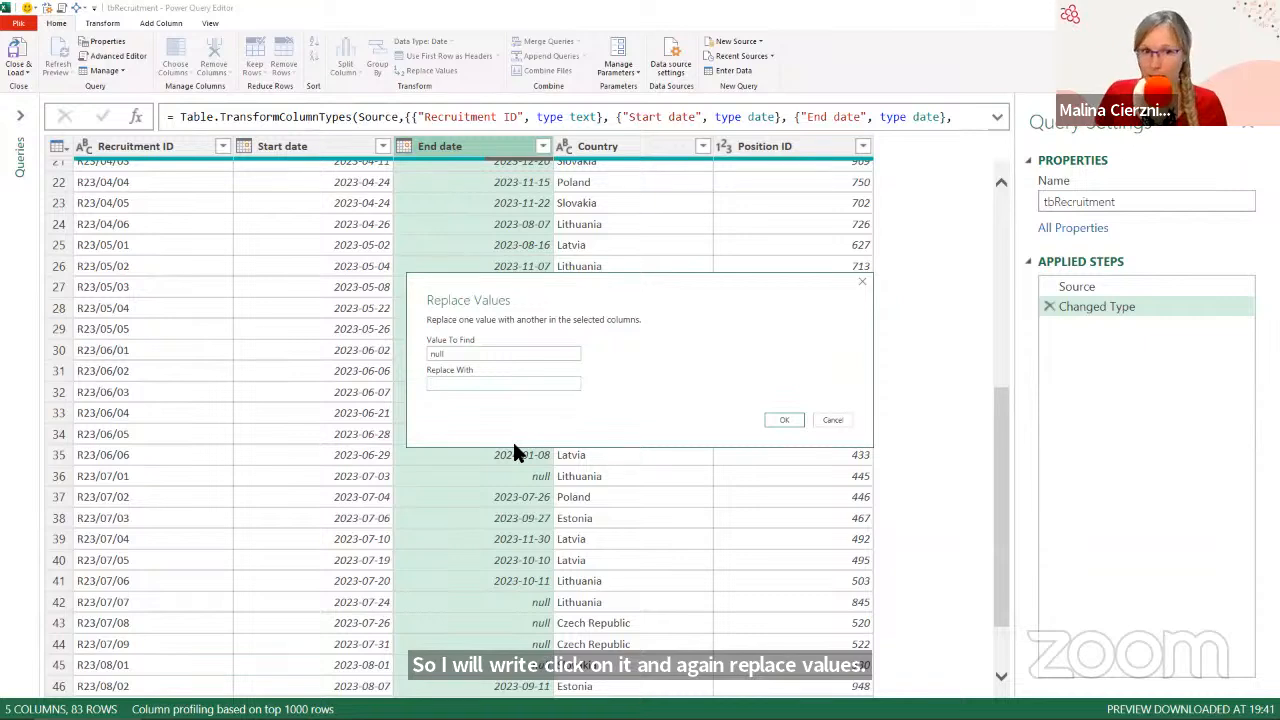
text(202)
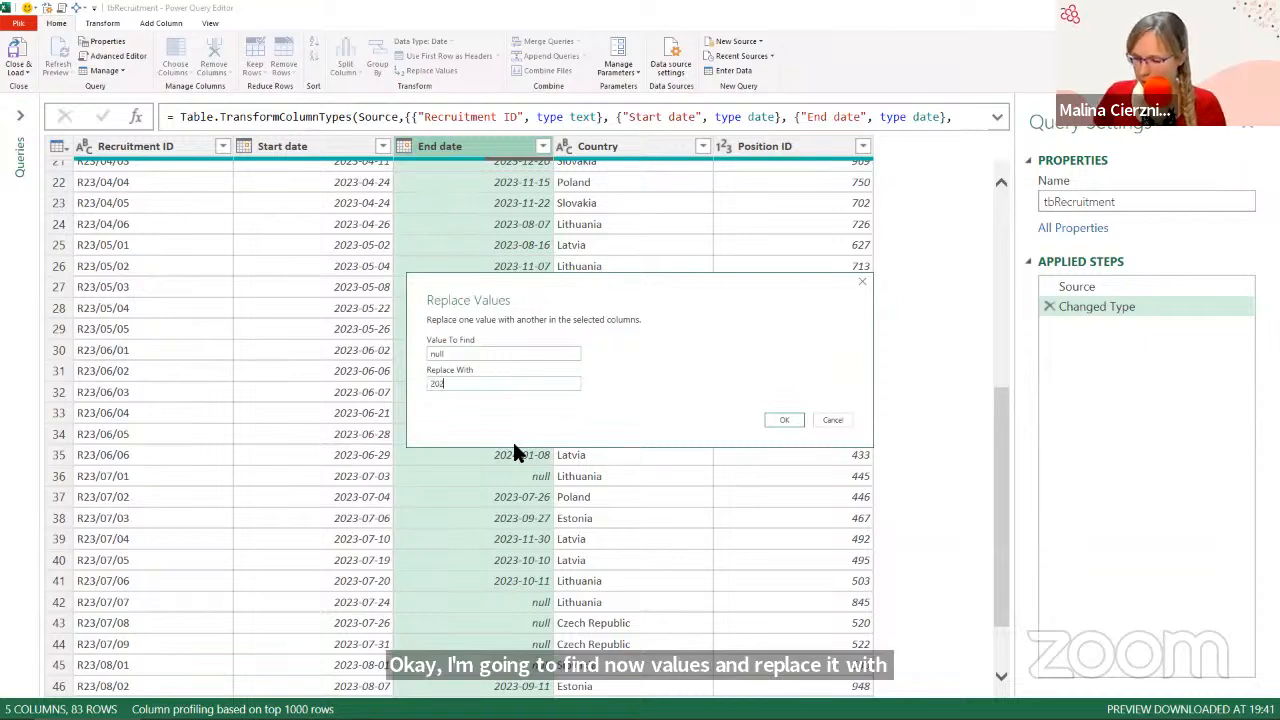
text(04-)
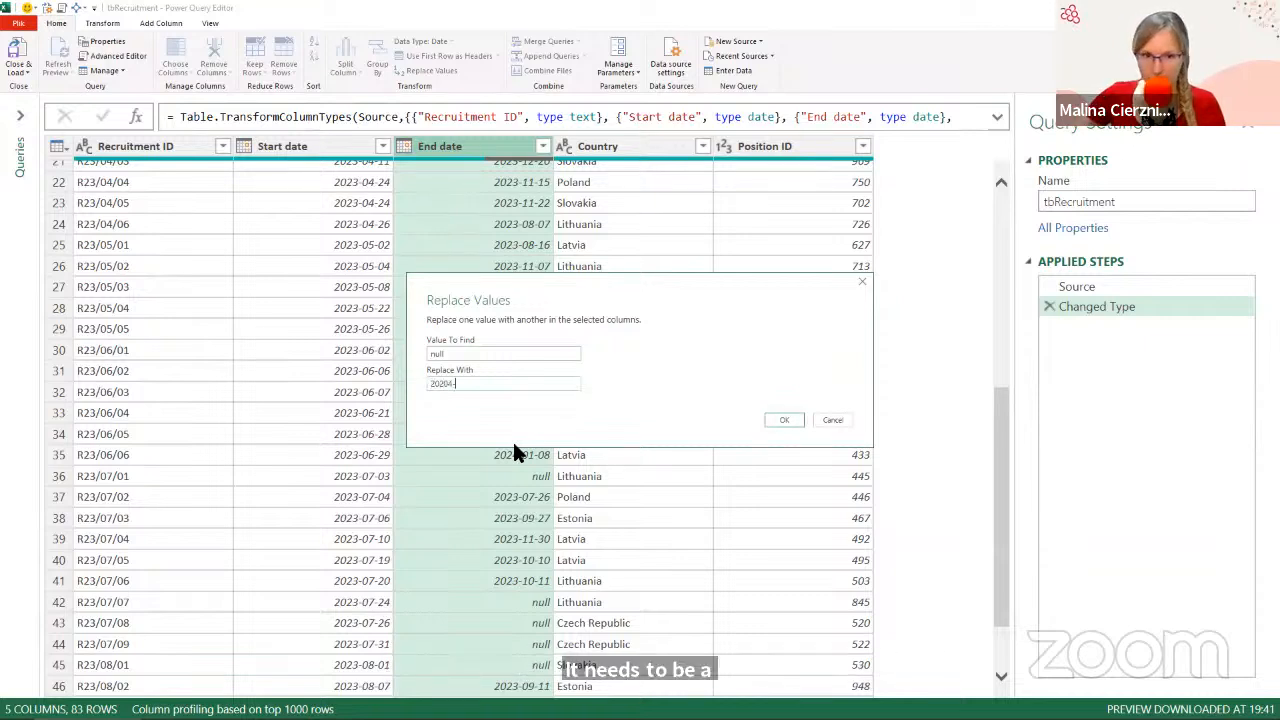
key(BackSpace)
key(BackSpace)
key(BackSpace)
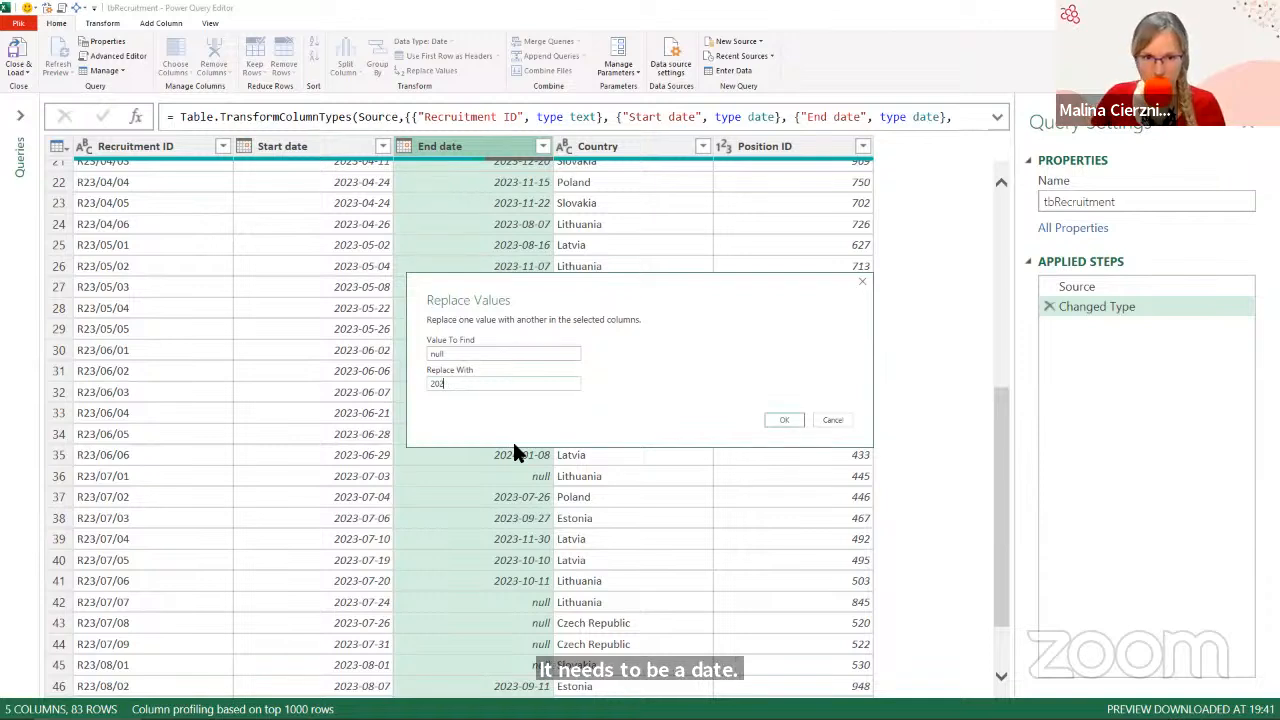
text(4-01-09)
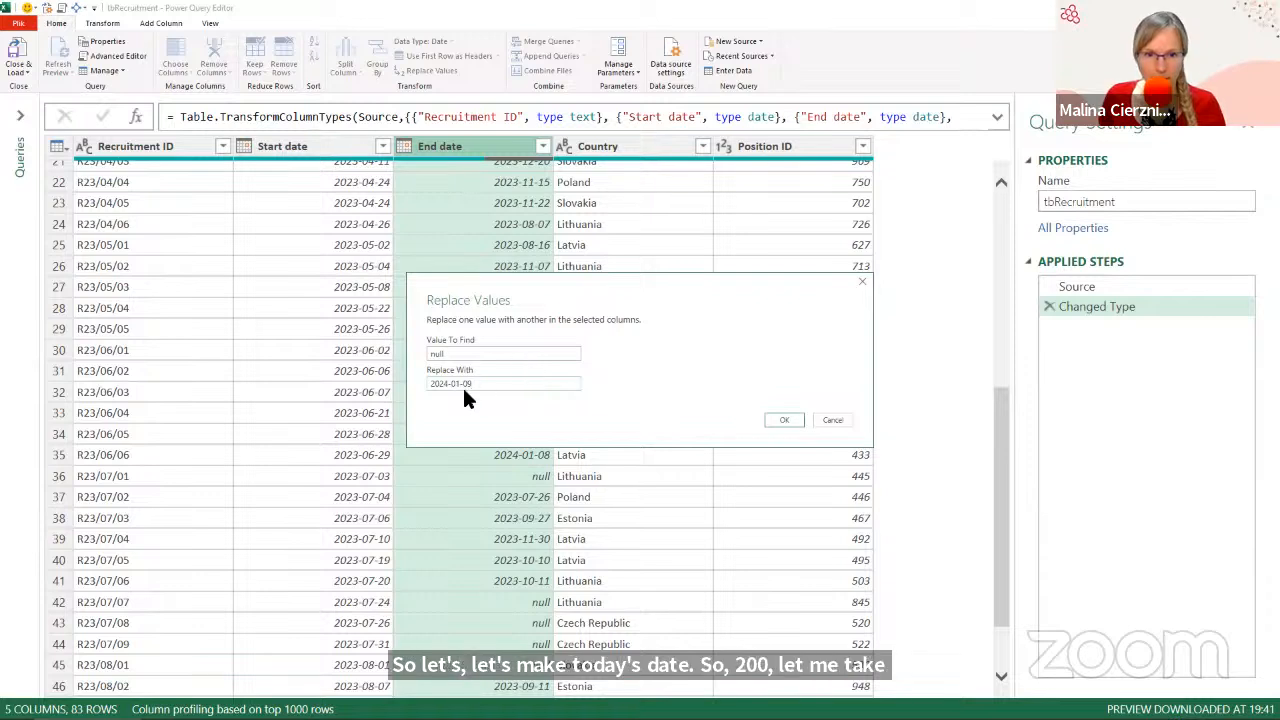
click(783, 420)
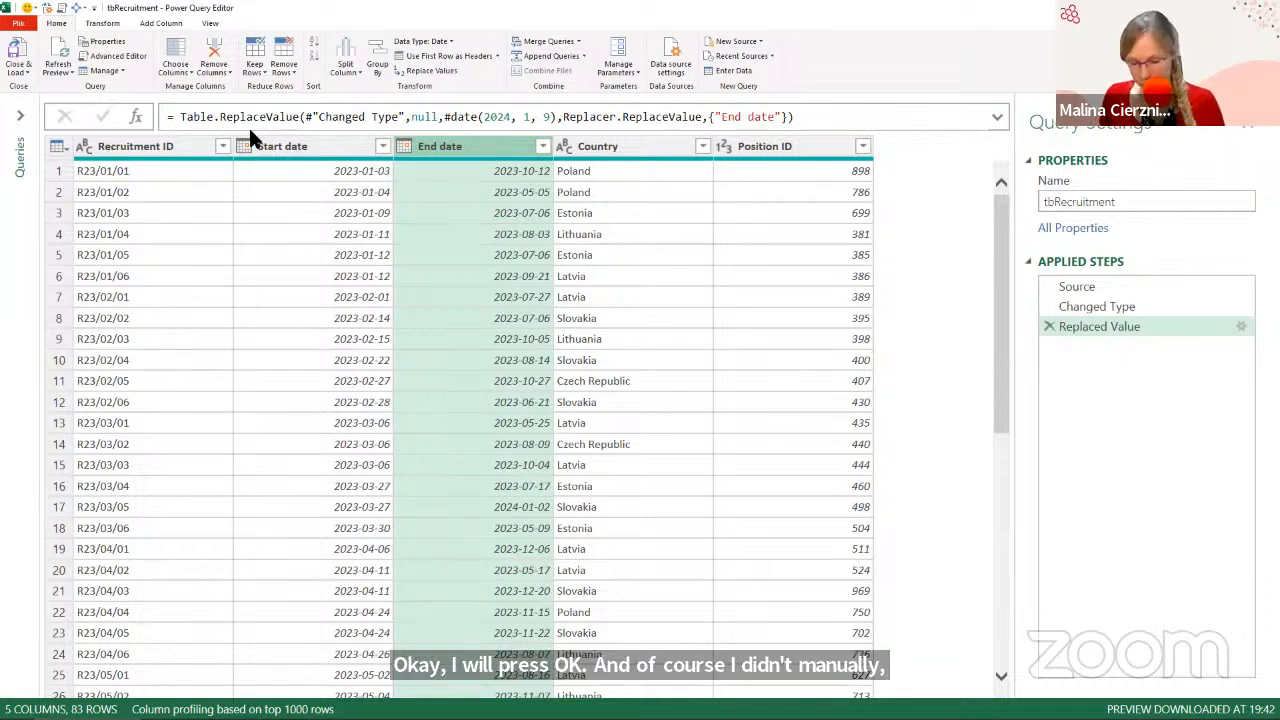
Examine the function name, searched value and replacement date in the Table.ReplaceValue formula of the Replaced Value step.
key(ctrl+2)
drag(171, 96, 309, 133)
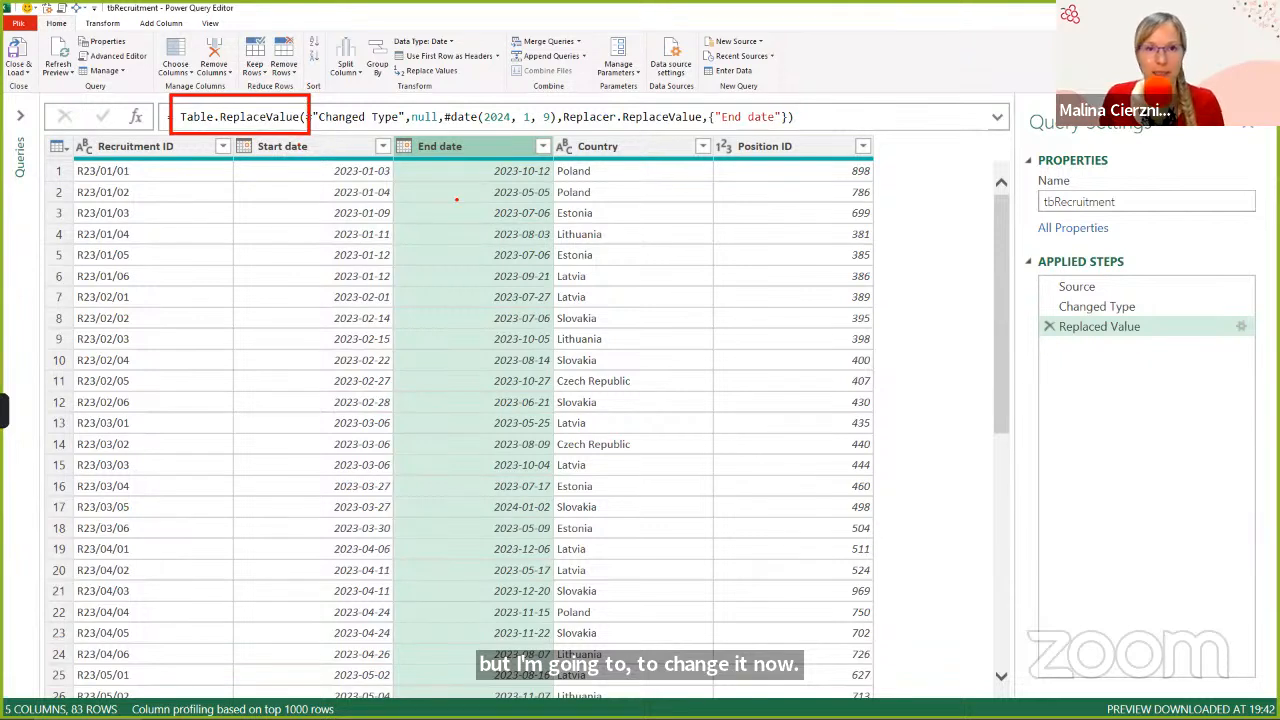
key(e)
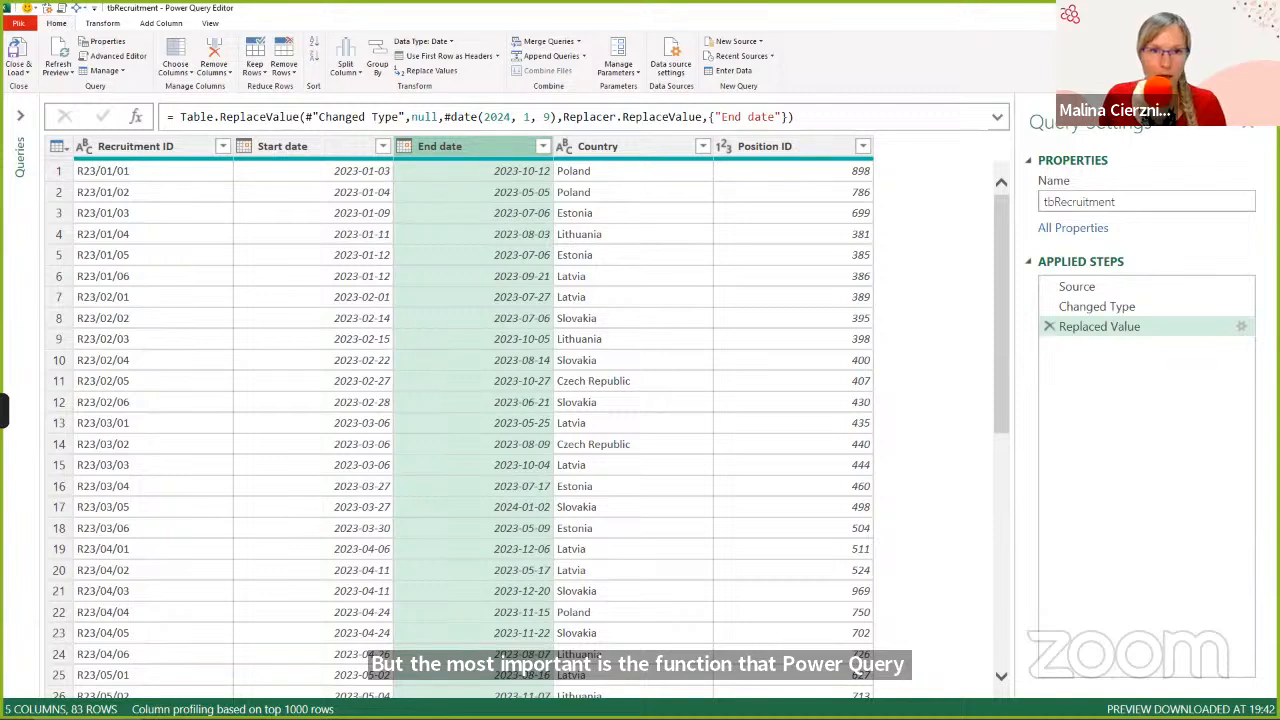
mouse_move(398, 101)
mouse_down()
mouse_move(470, 128)
mouse_move(448, 130)
mouse_up()
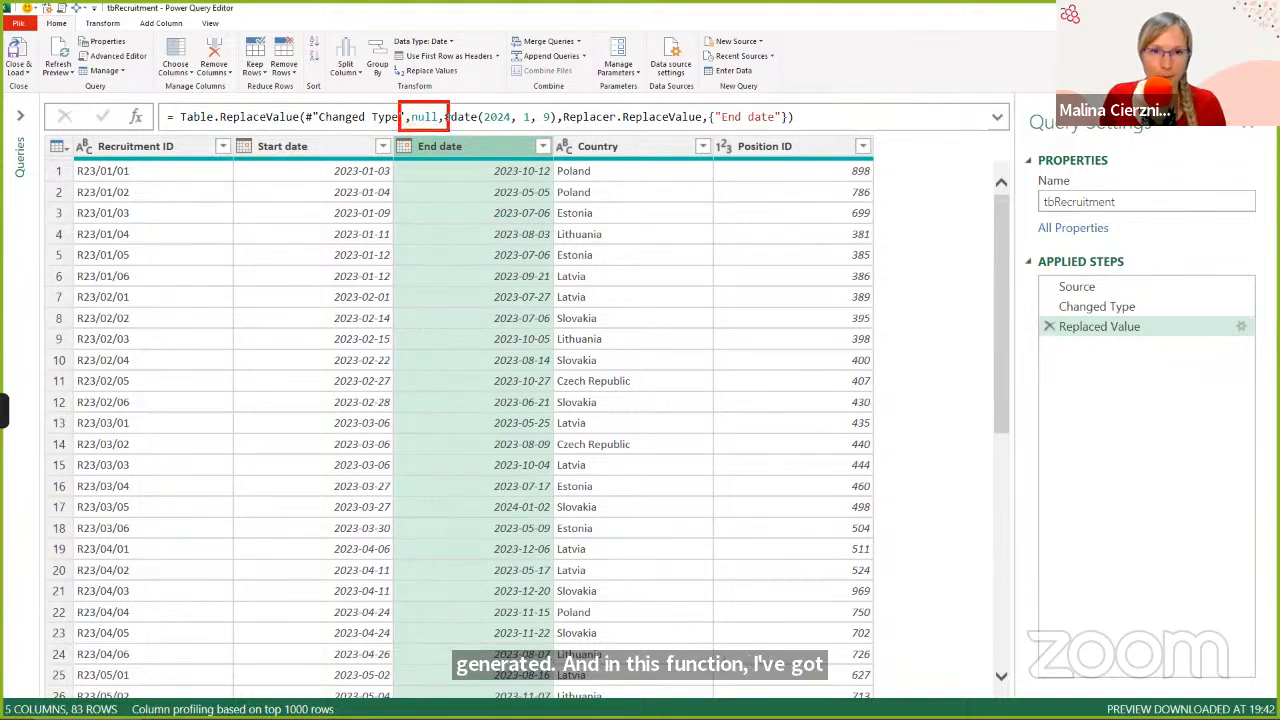
mouse_move(343, 240)
mouse_down()
mouse_move(410, 125)
mouse_move(467, 111)
mouse_move(563, 135)
mouse_move(555, 254)
mouse_up()
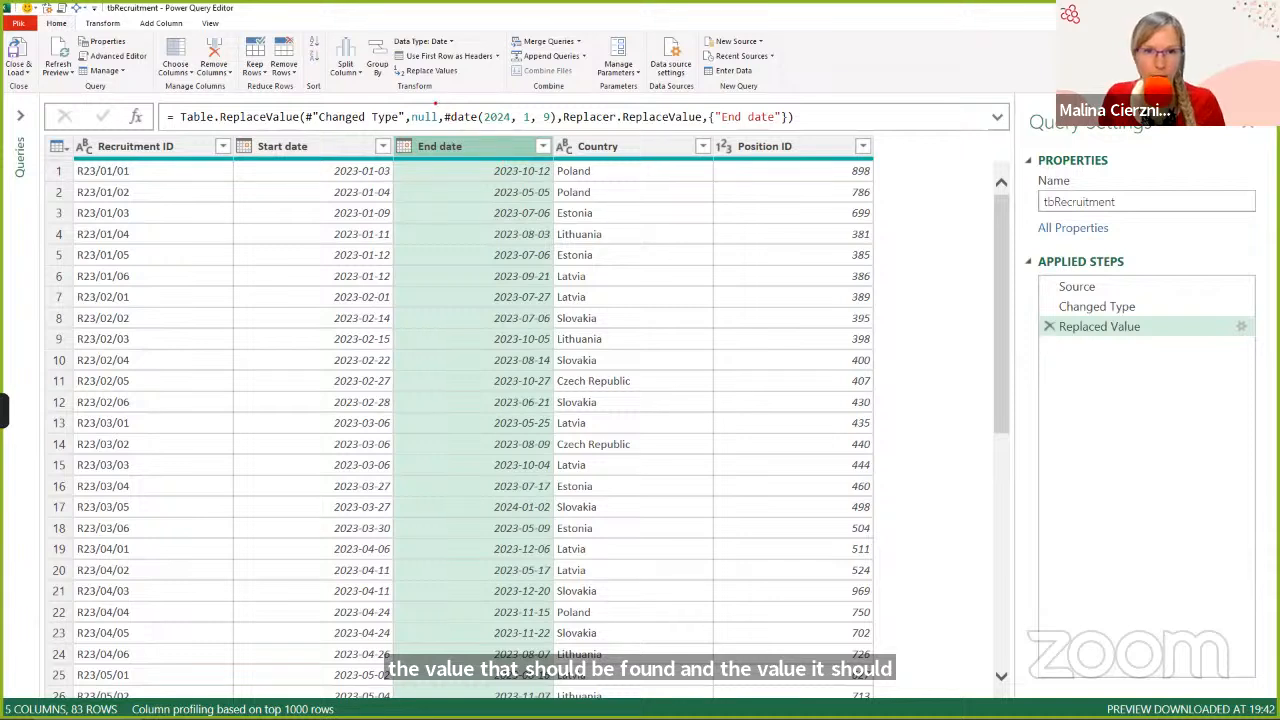
mouse_move(435, 102)
mouse_down()
mouse_move(556, 112)
mouse_move(563, 136)
mouse_up()
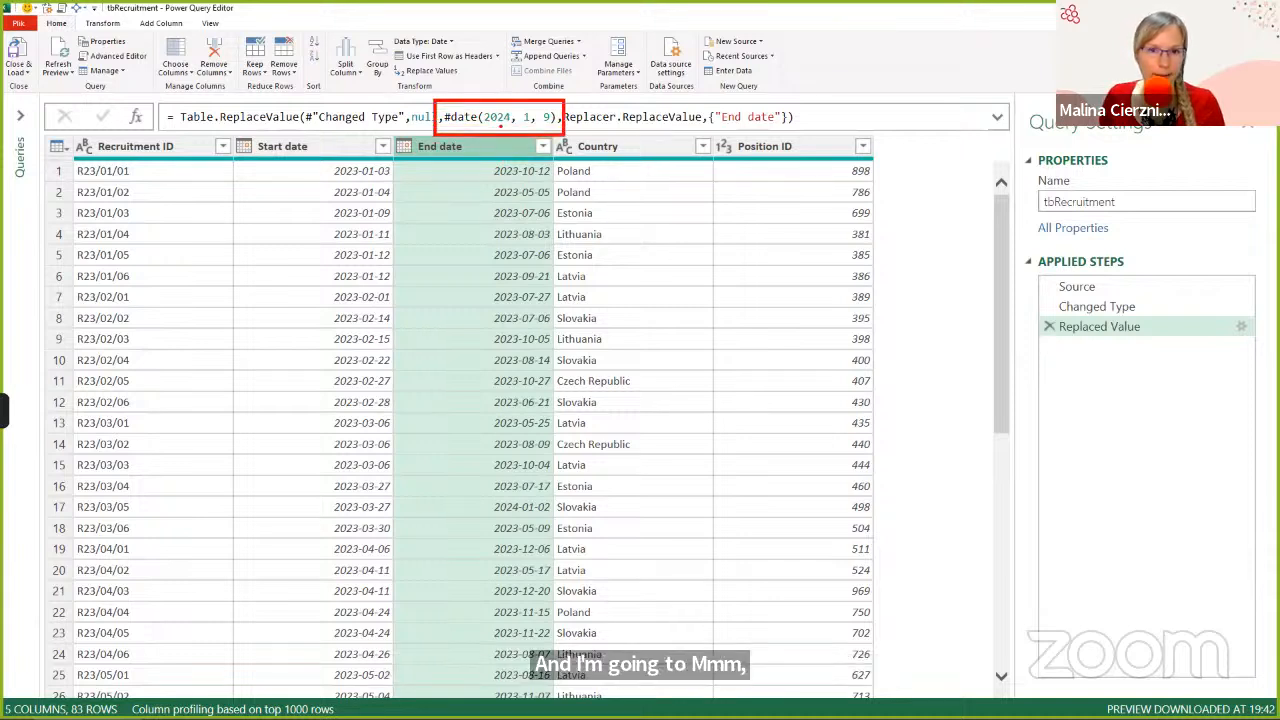
drag(500, 127, 516, 262)
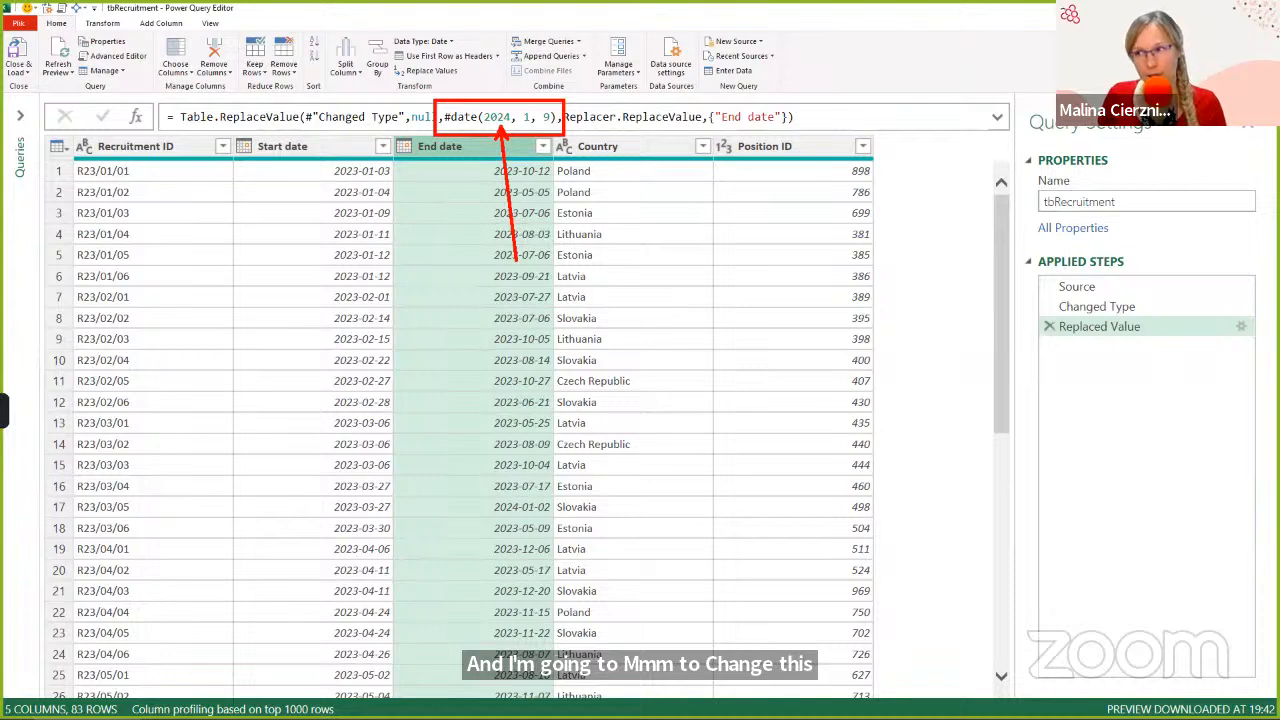
key(Escape)
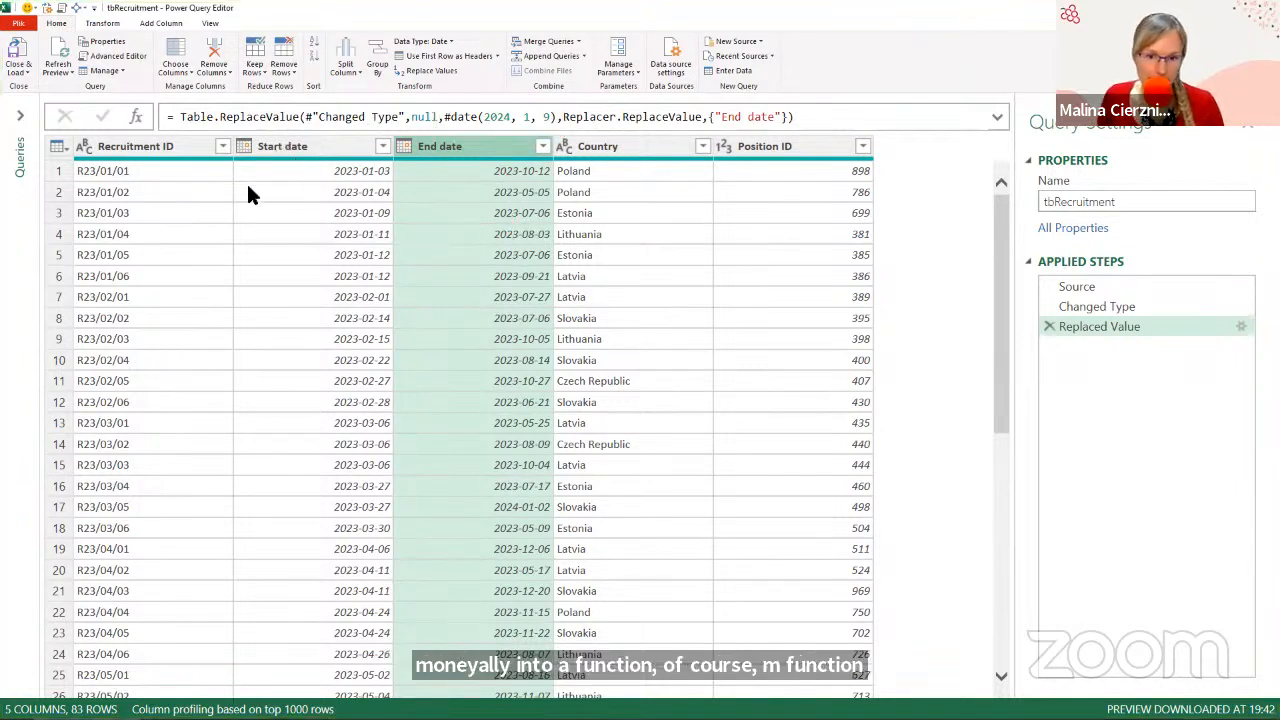
Add a custom step after Replaced Value with the formula = DateTime.LocalNow().
click(136, 121)
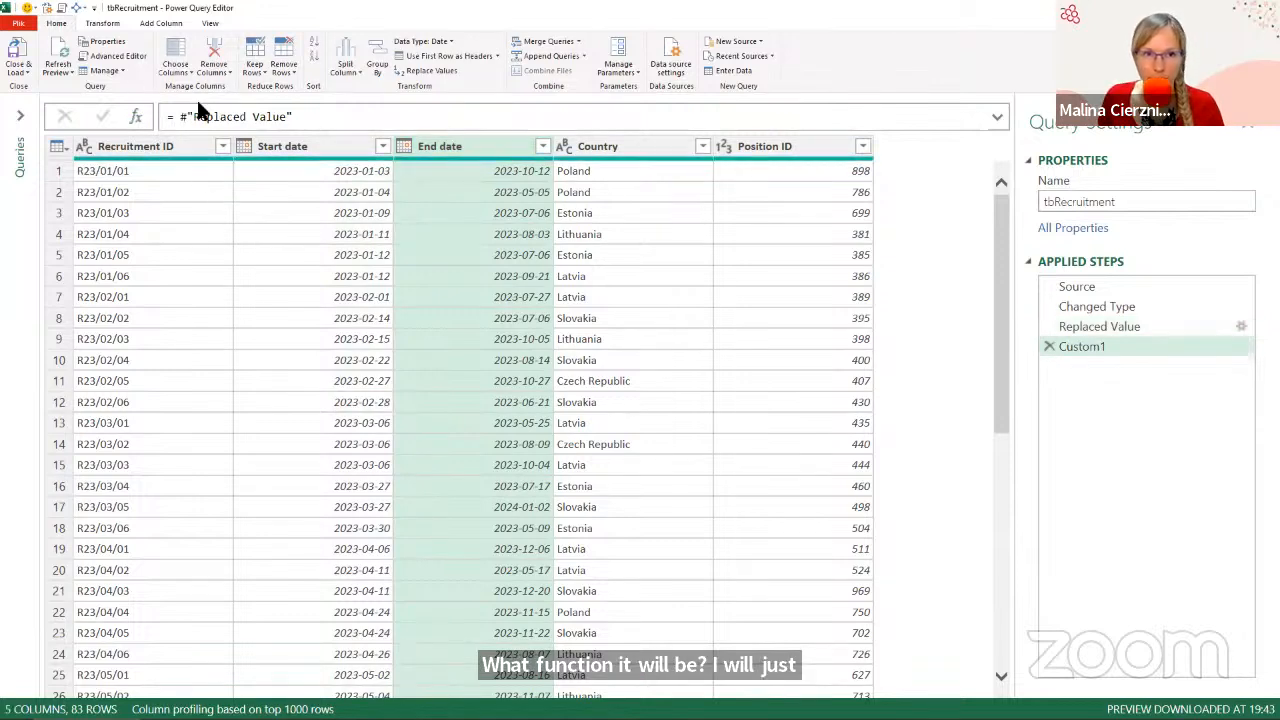
drag(180, 116, 400, 128)
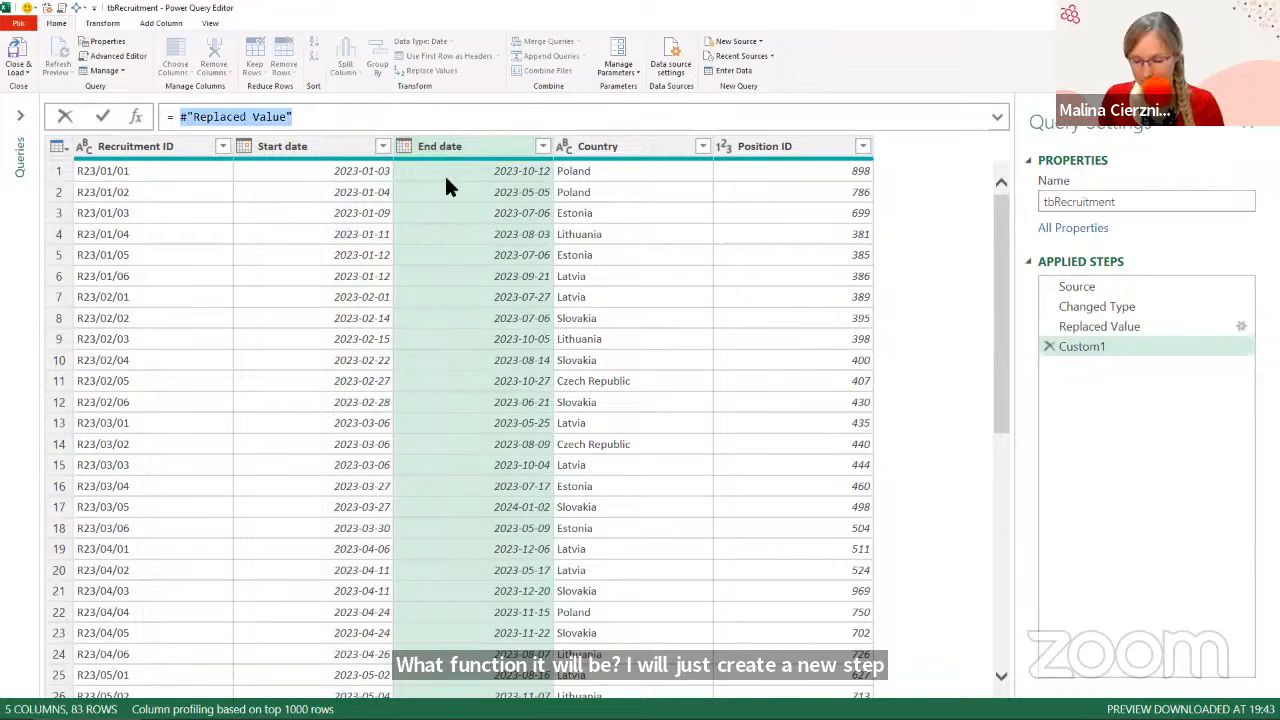
key(Delete)
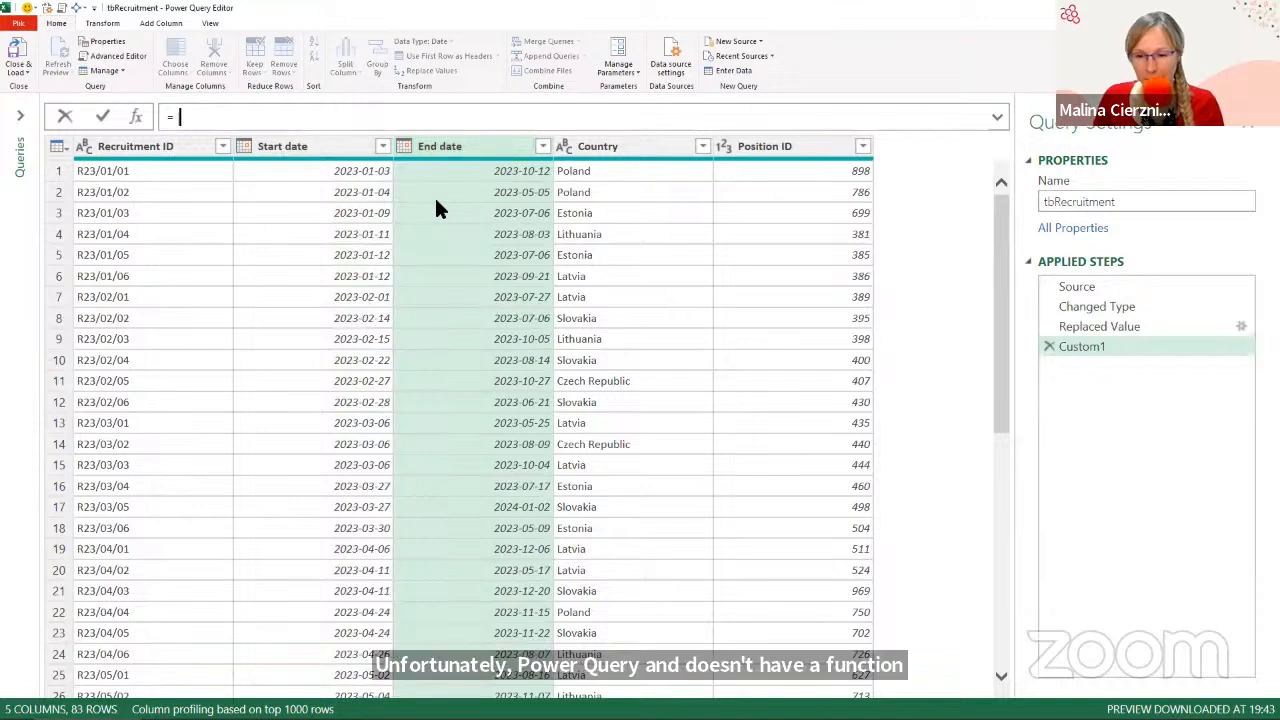
text(date)
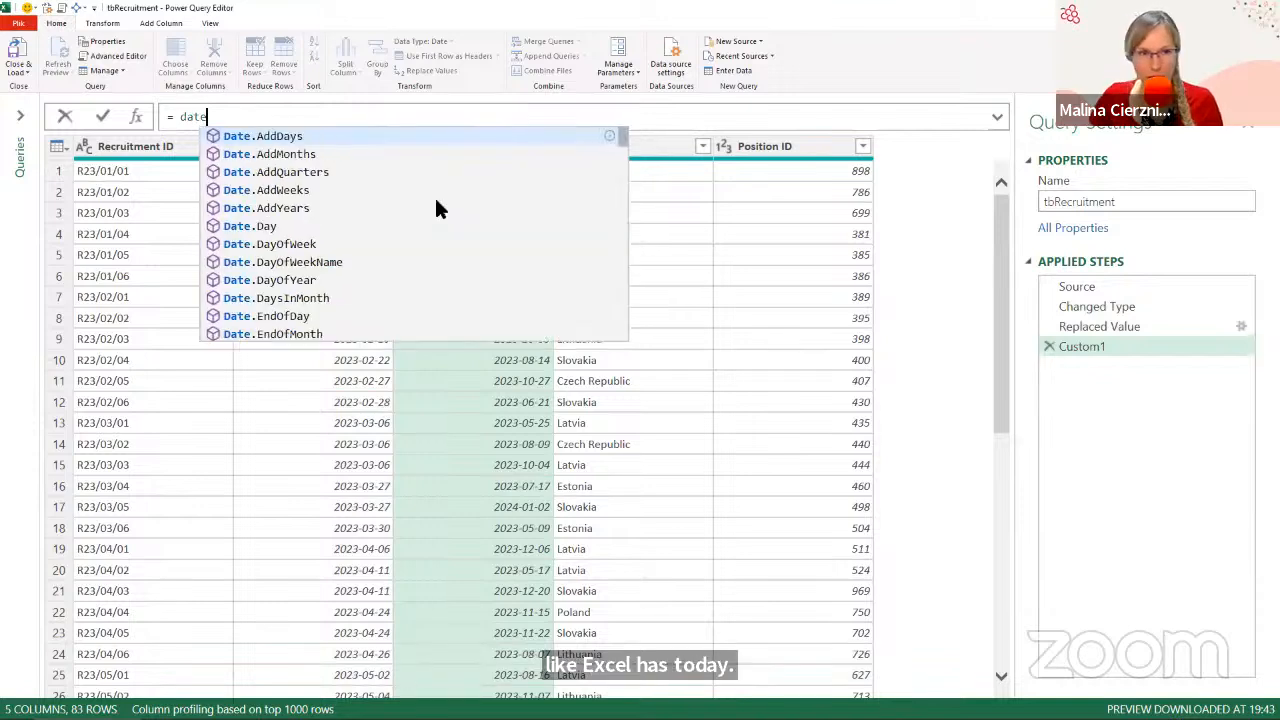
text(ti)
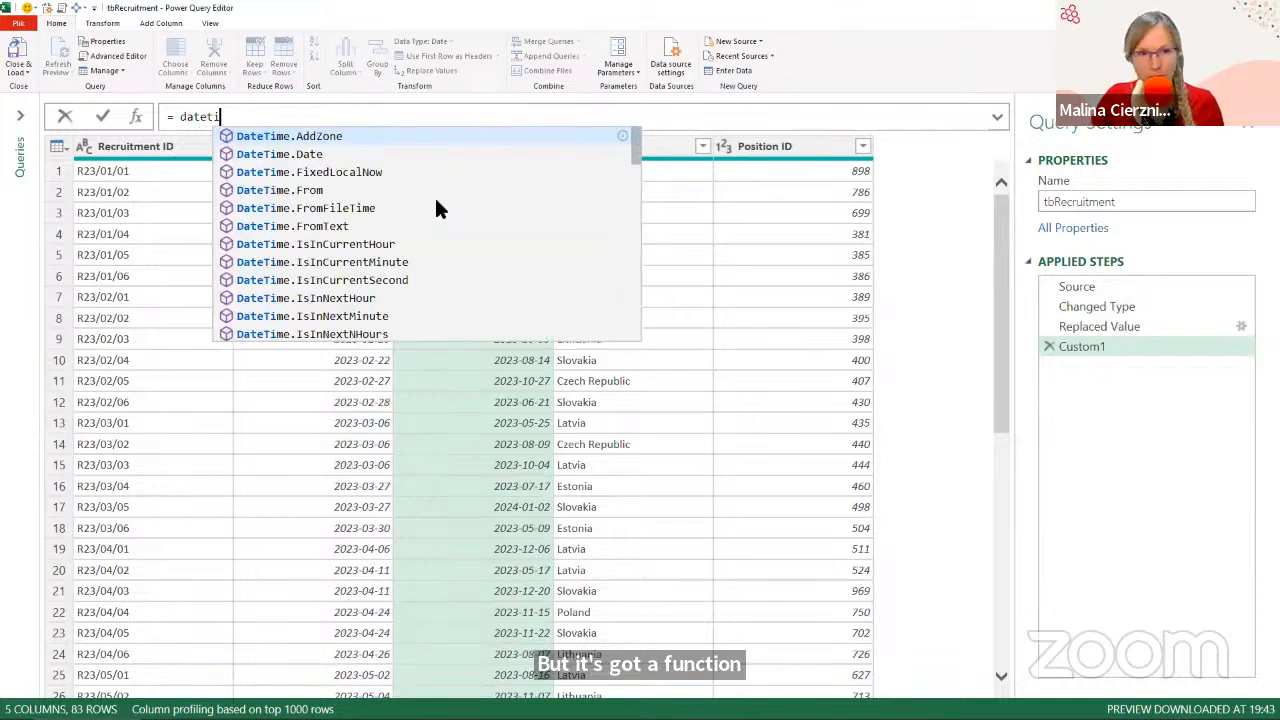
key(Down)
key(Down)
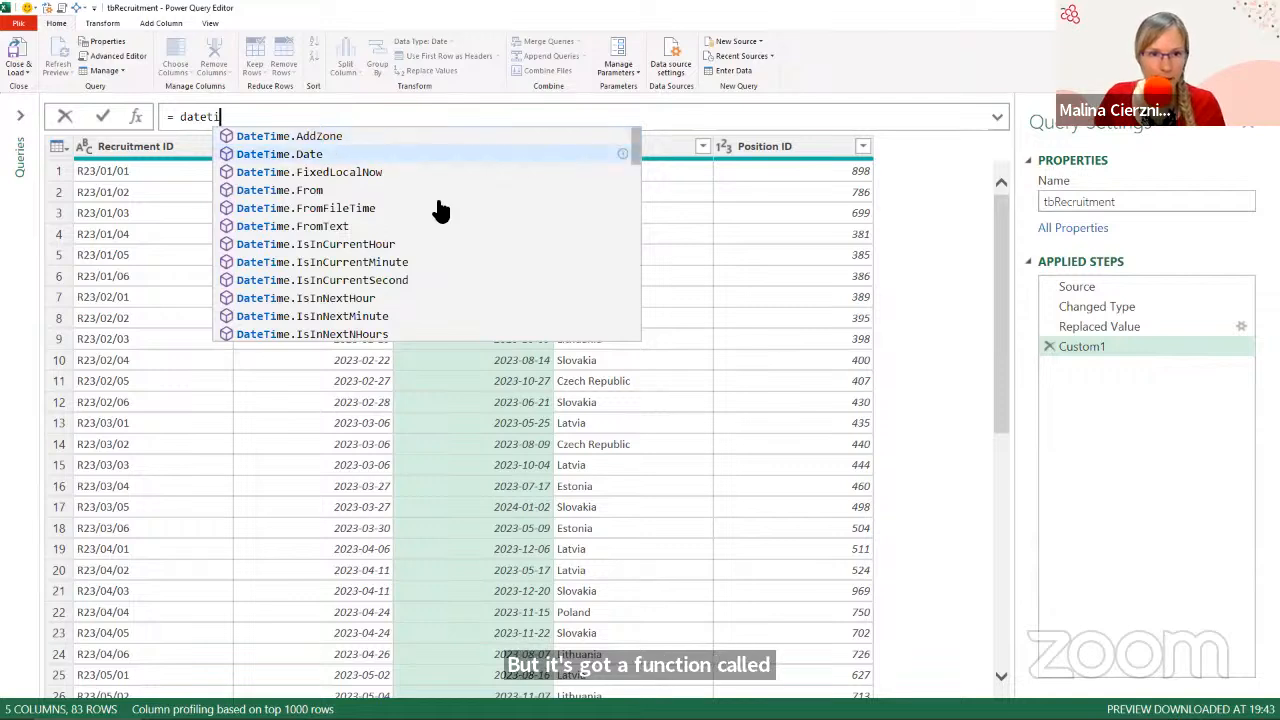
text(lo)
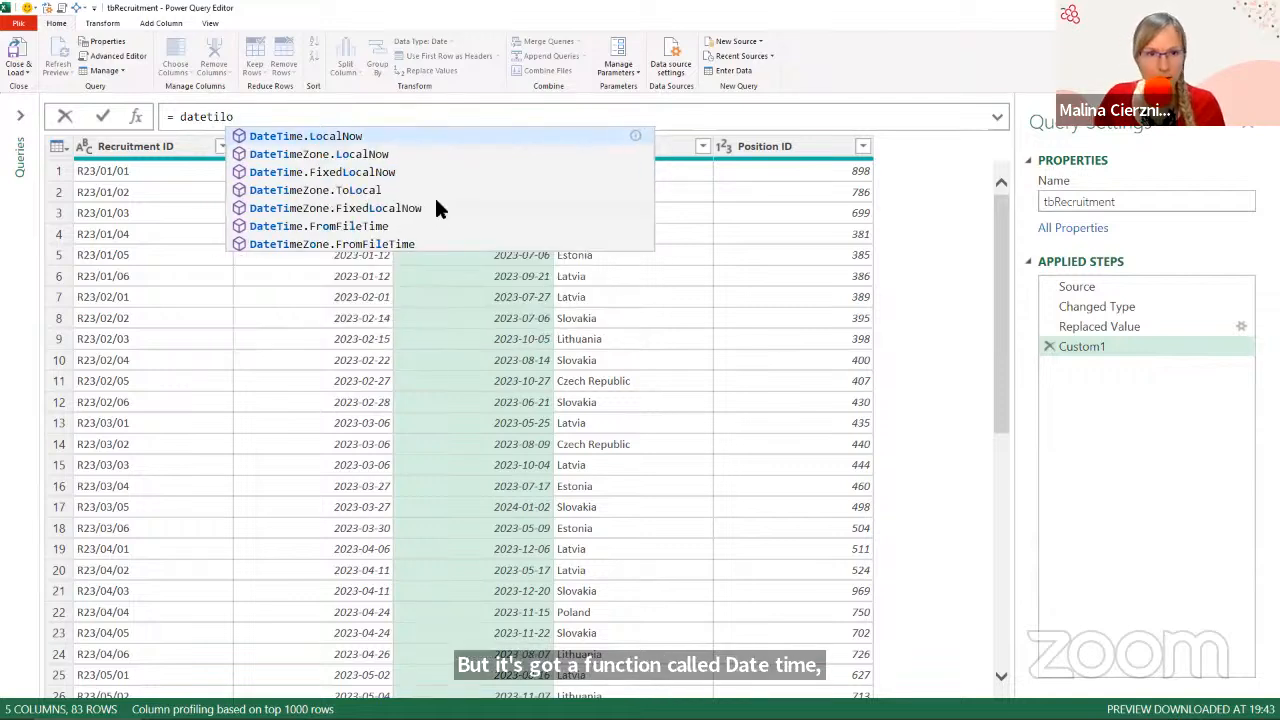
key(Tab)
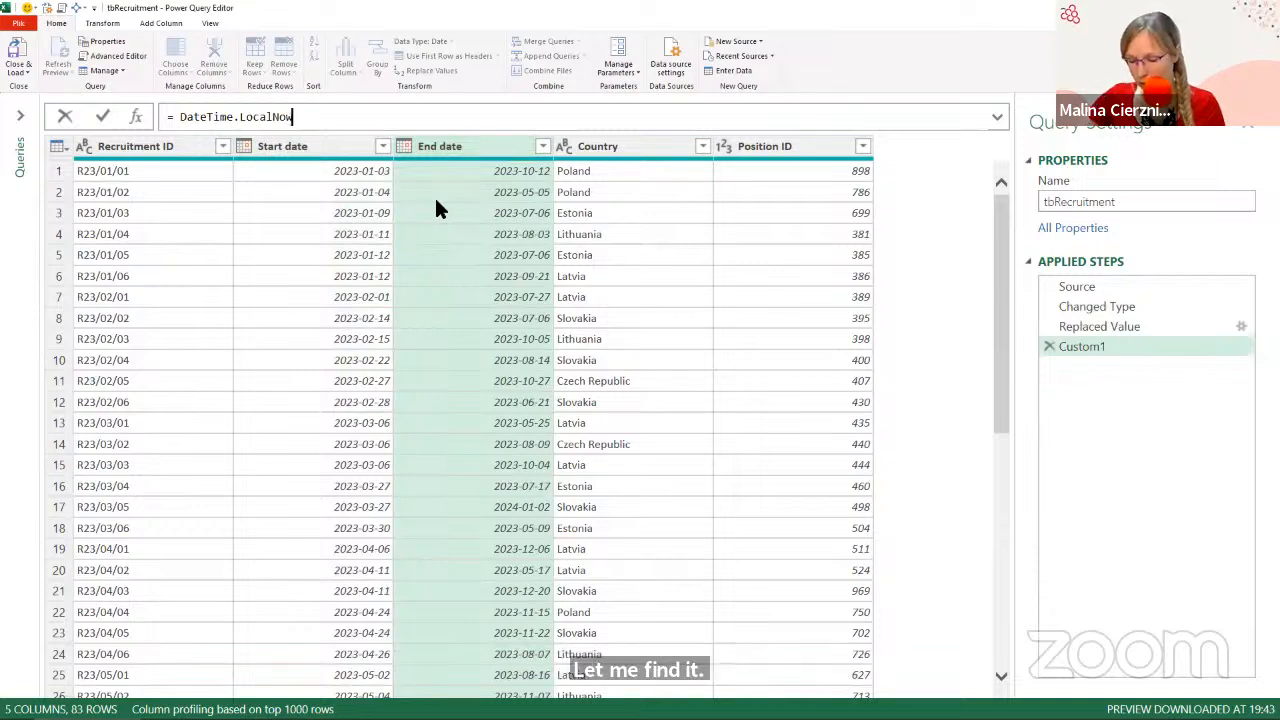
text(())
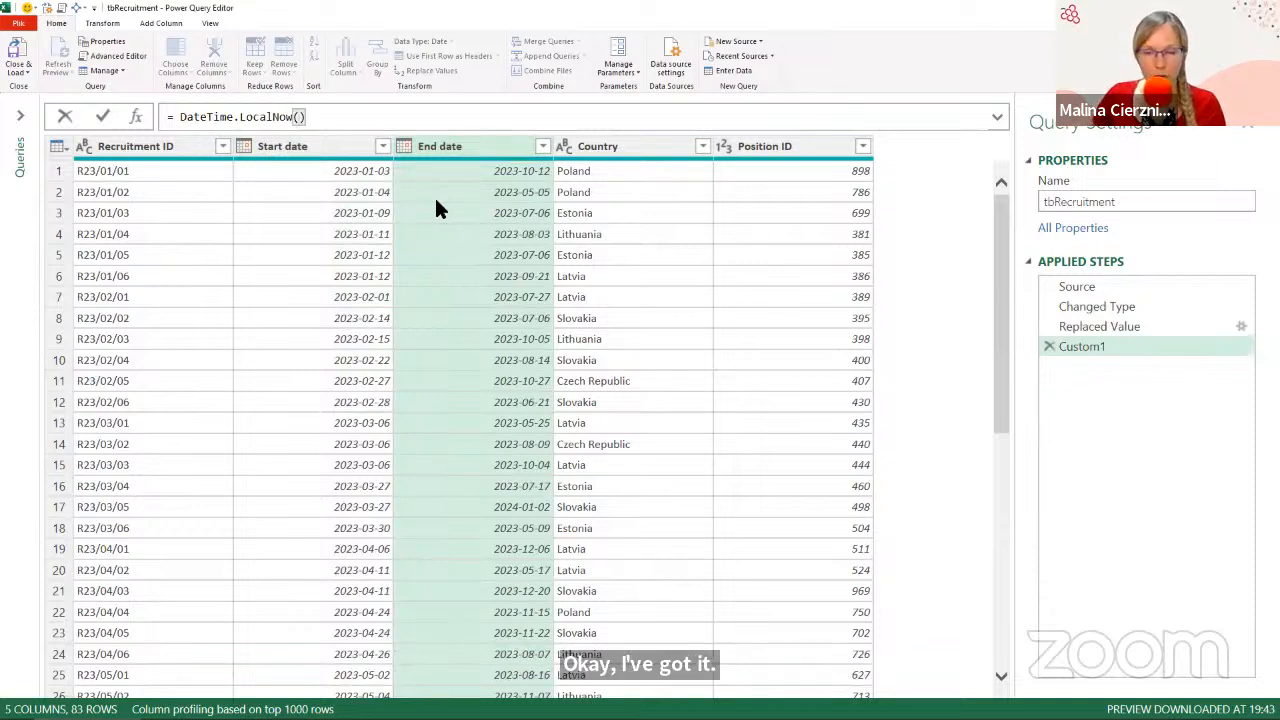
key(Return)
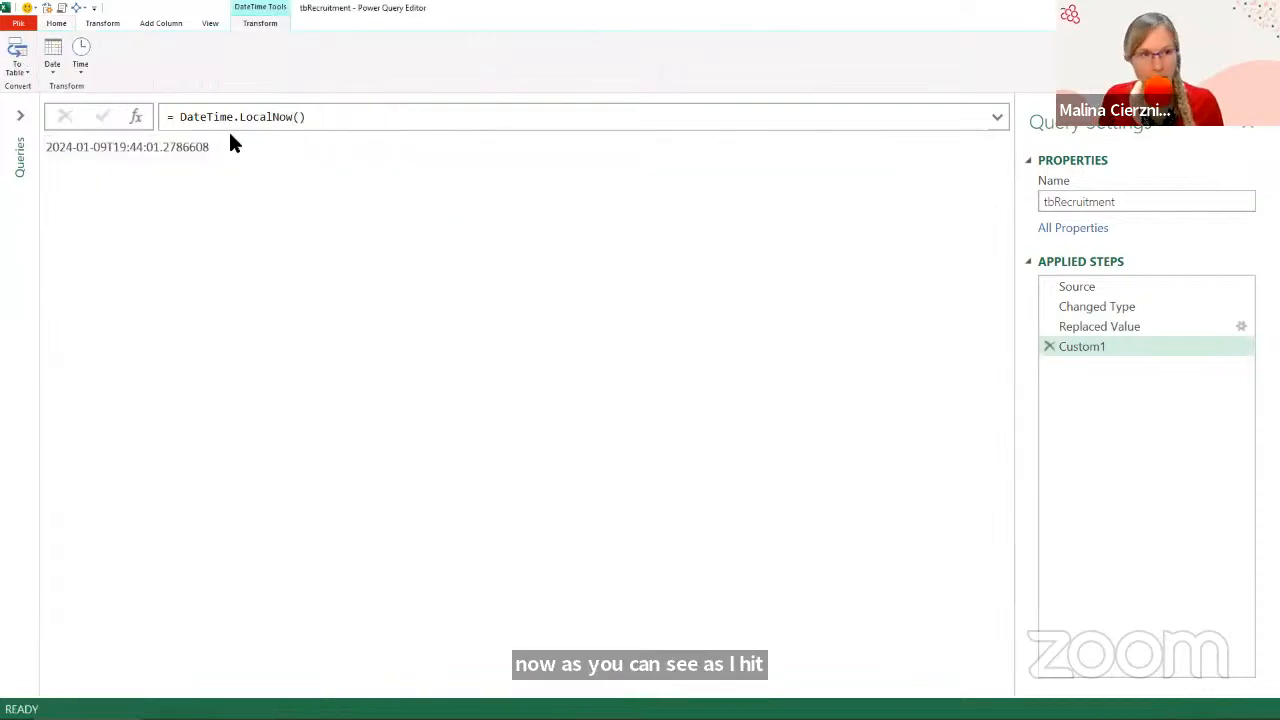
Examine the date part and the time part of the value returned by the custom step.
drag(37, 135, 108, 160)
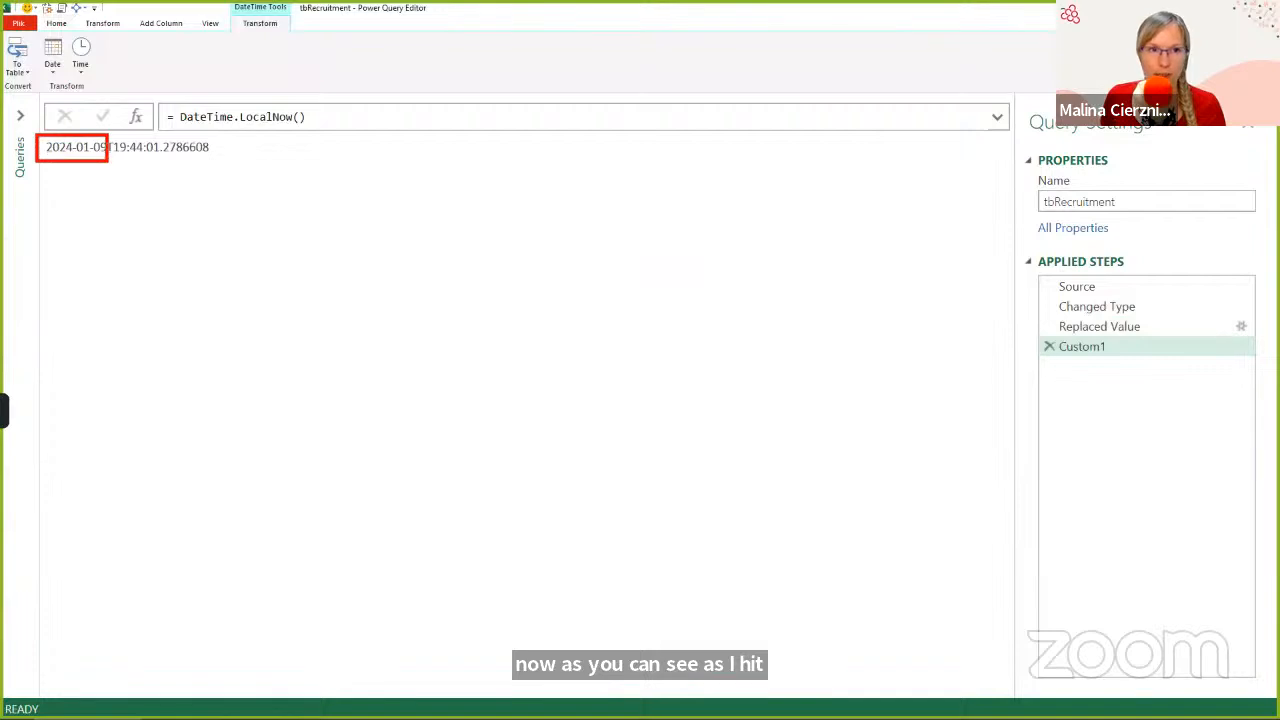
key(e)
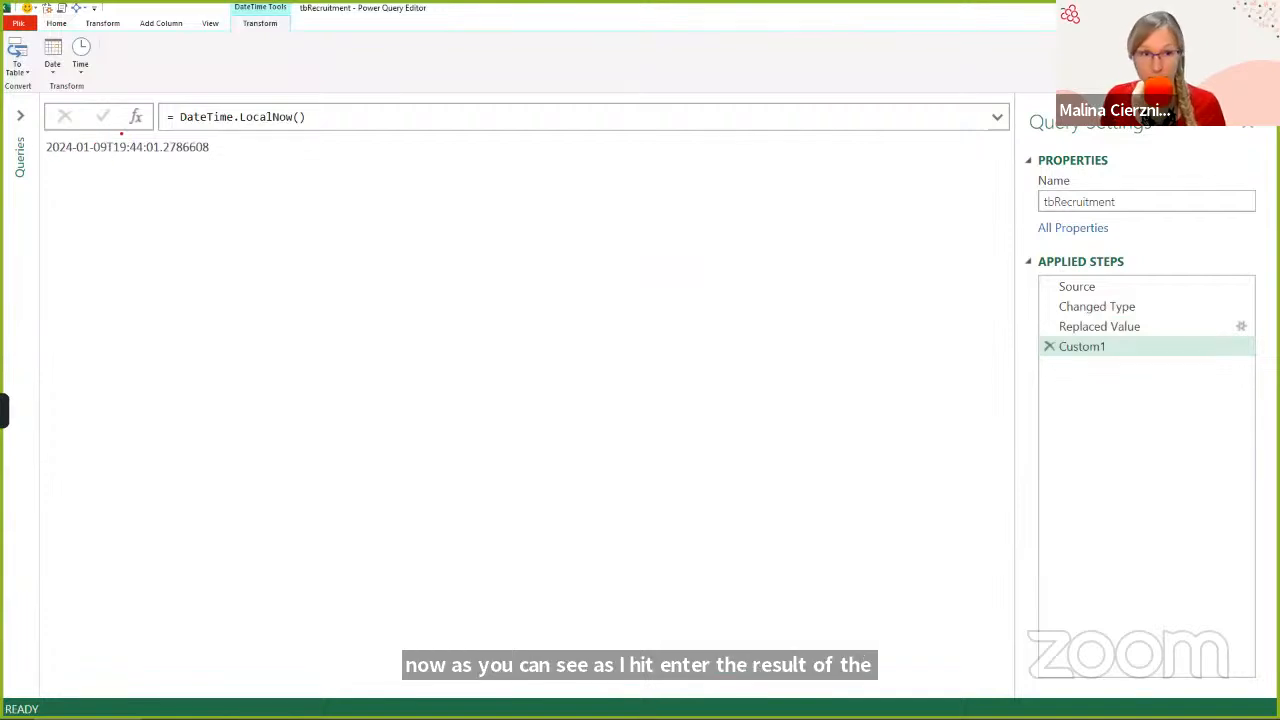
drag(104, 132, 270, 166)
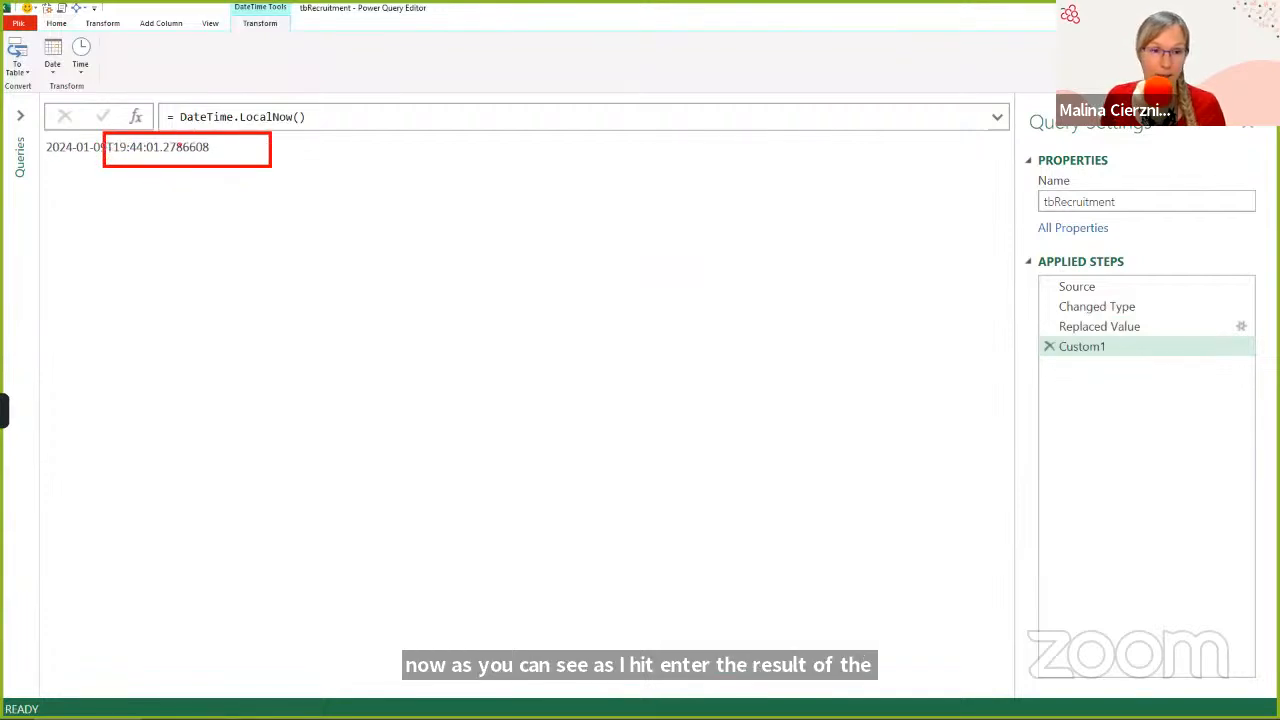
drag(145, 181, 205, 139)
drag(127, 128, 215, 222)
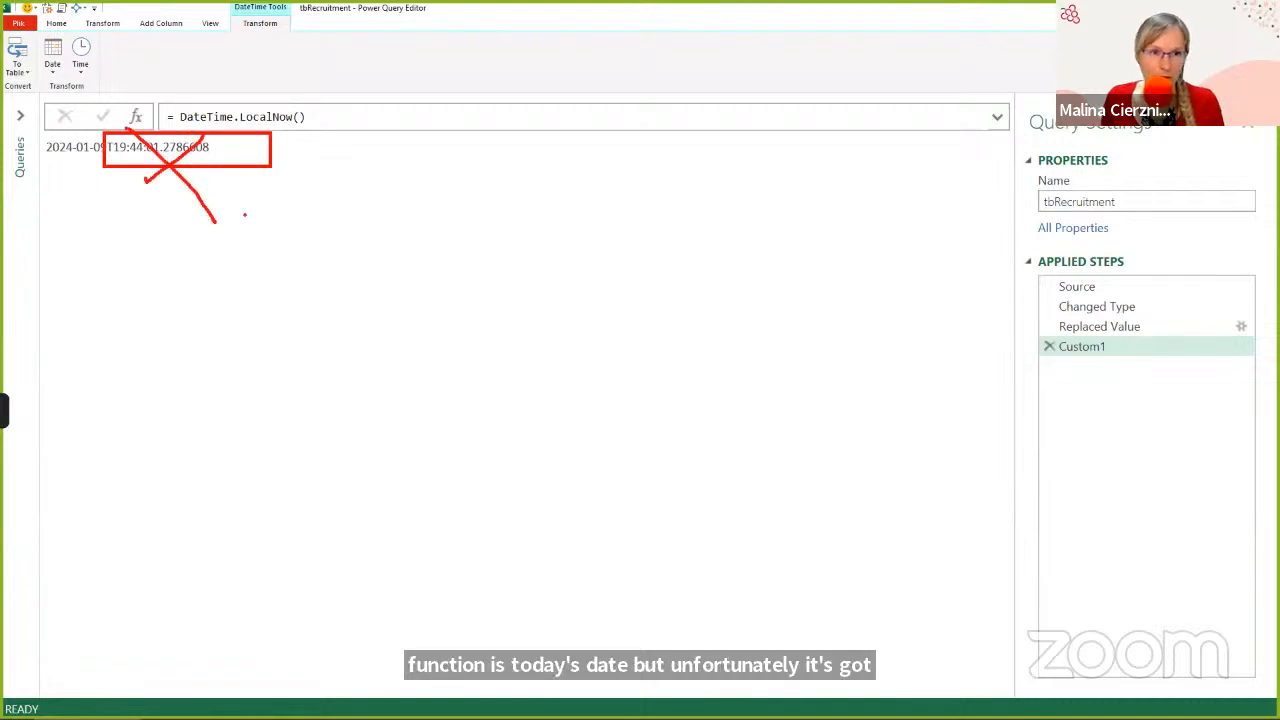
key(Escape)
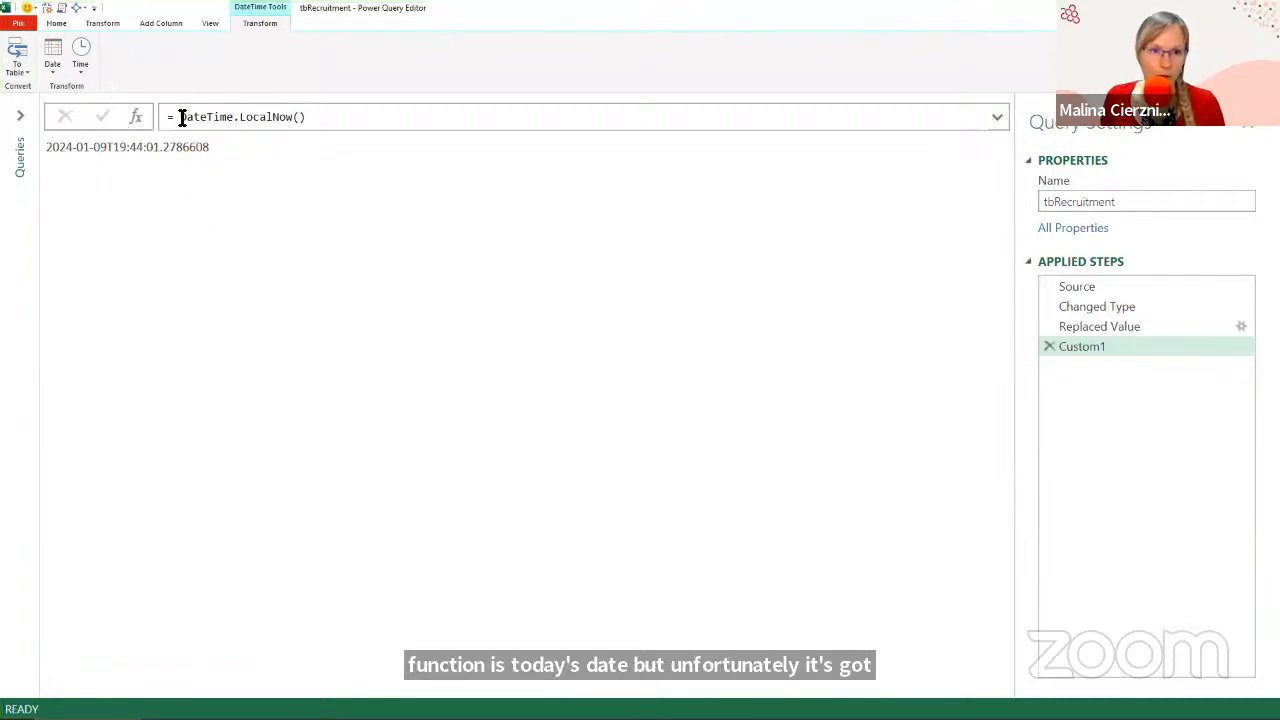
drag(106, 146, 56, 143)
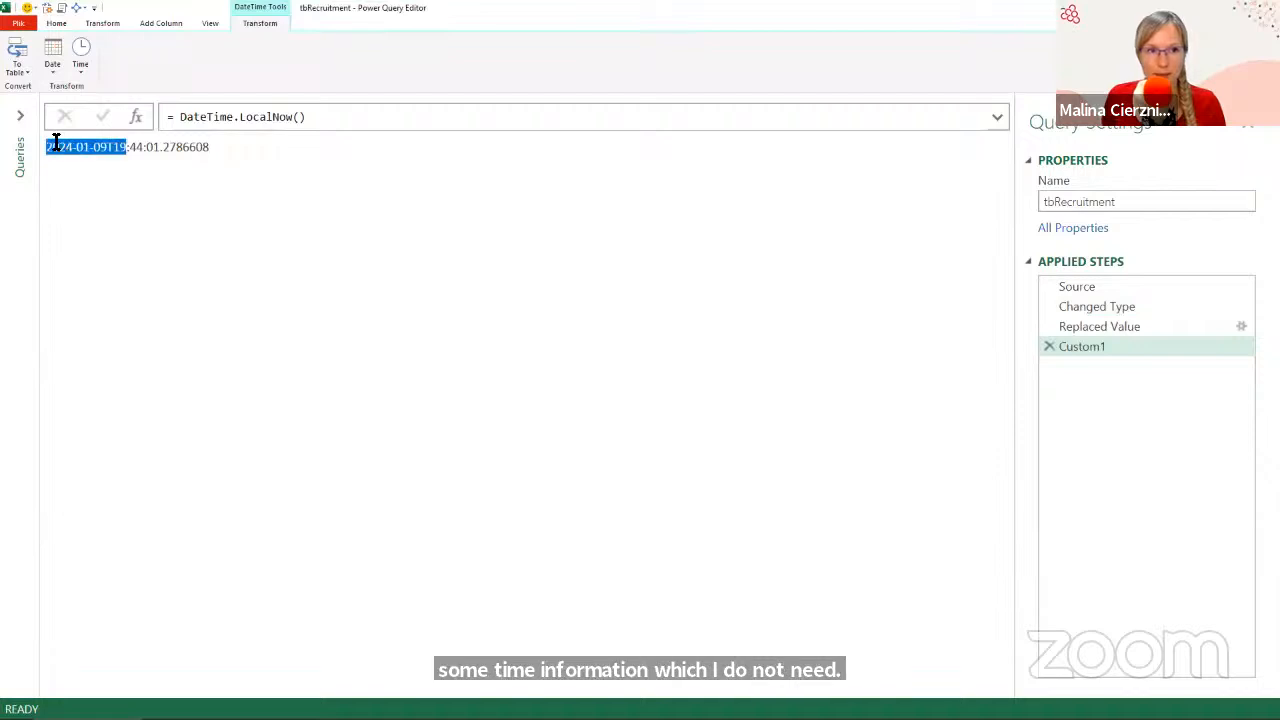
Wrap the custom step's formula in Date.From so it reads = Date.From( DateTime.LocalNow()).
click(181, 116)
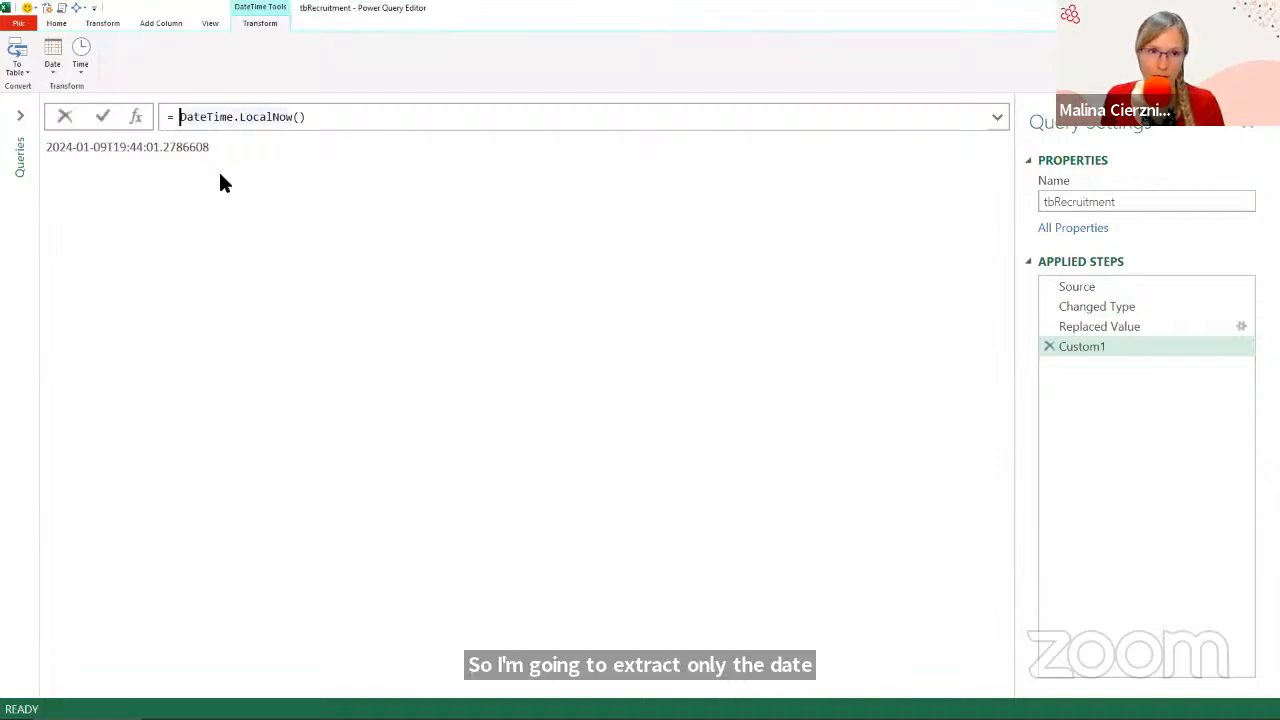
key(Left)
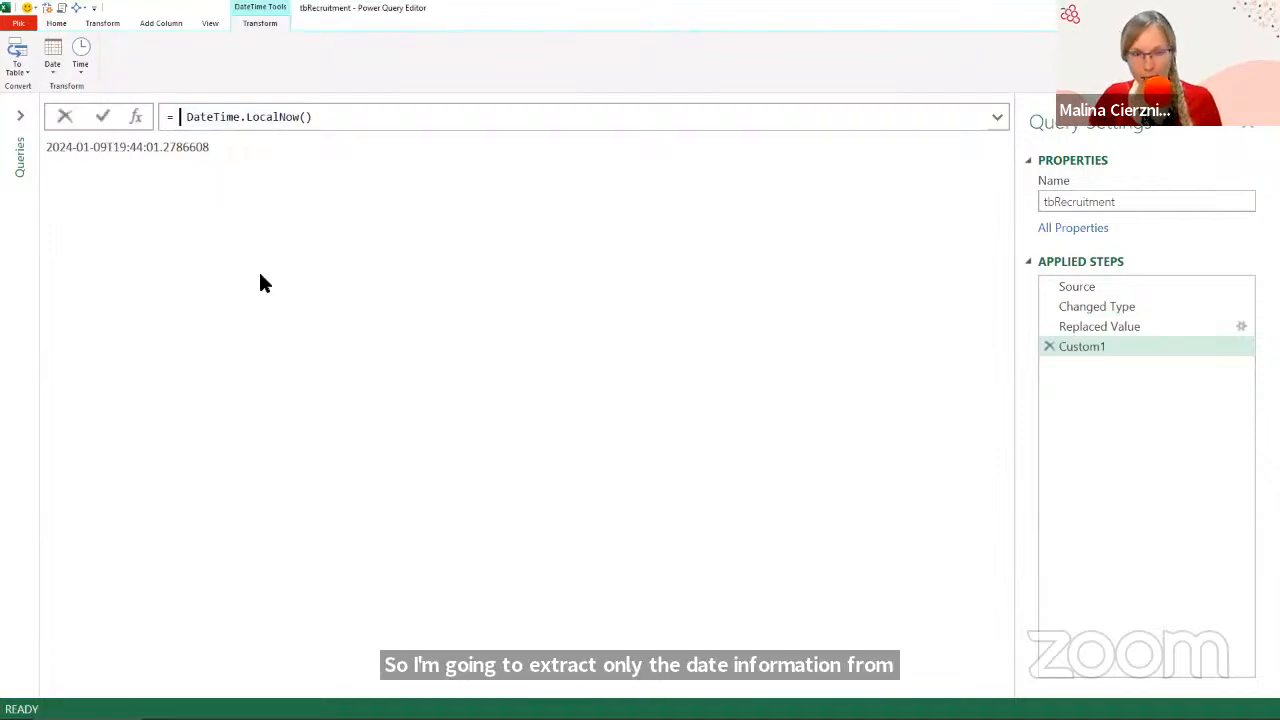
text(datefr)
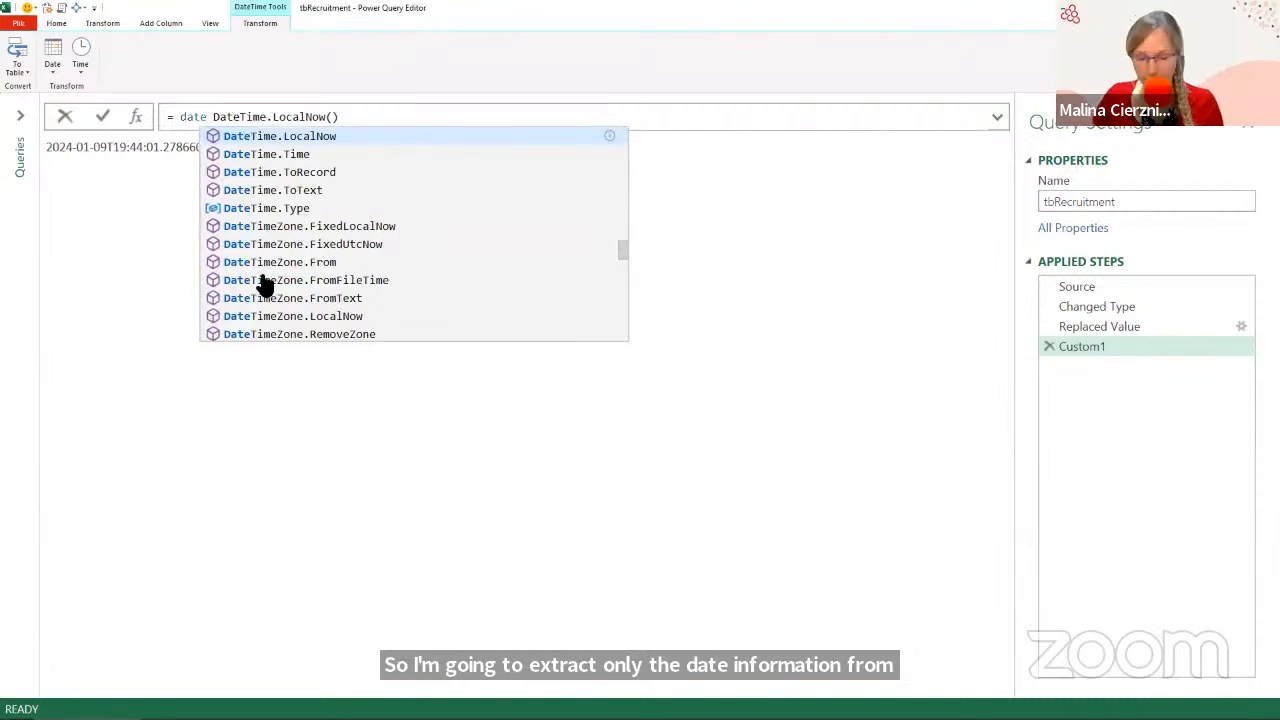
text(o)
key(Tab)
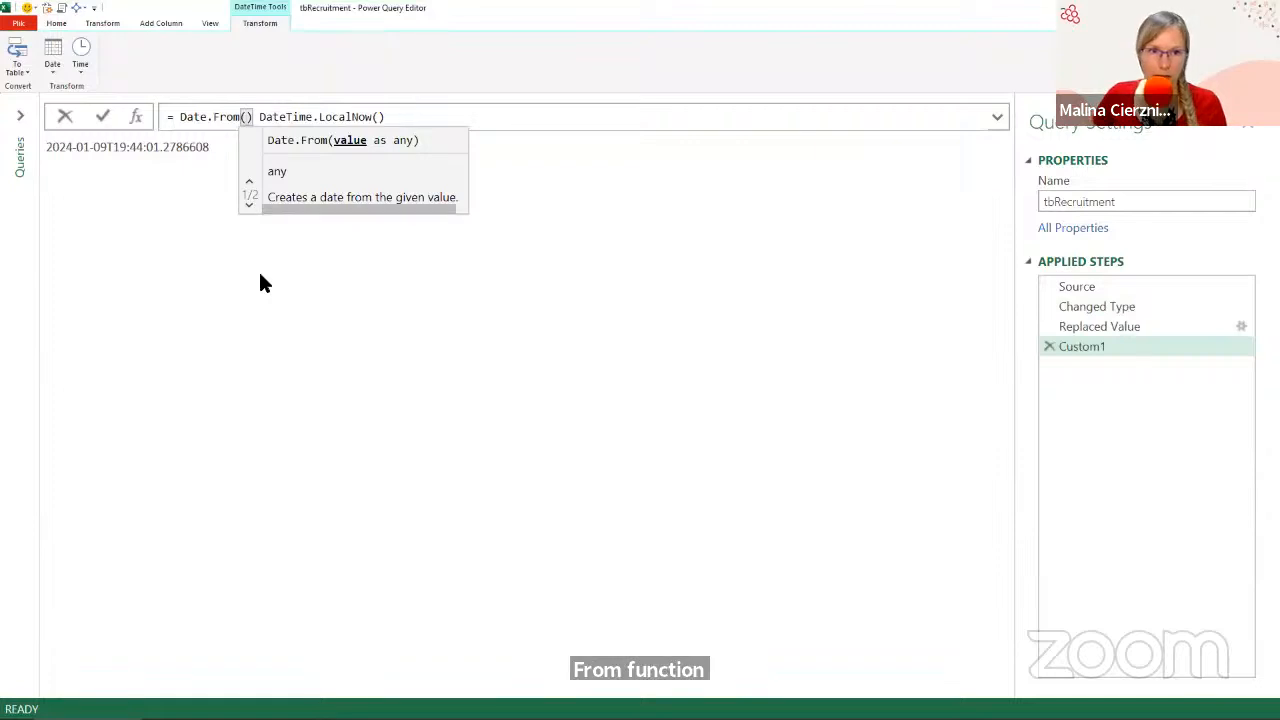
key(Delete)
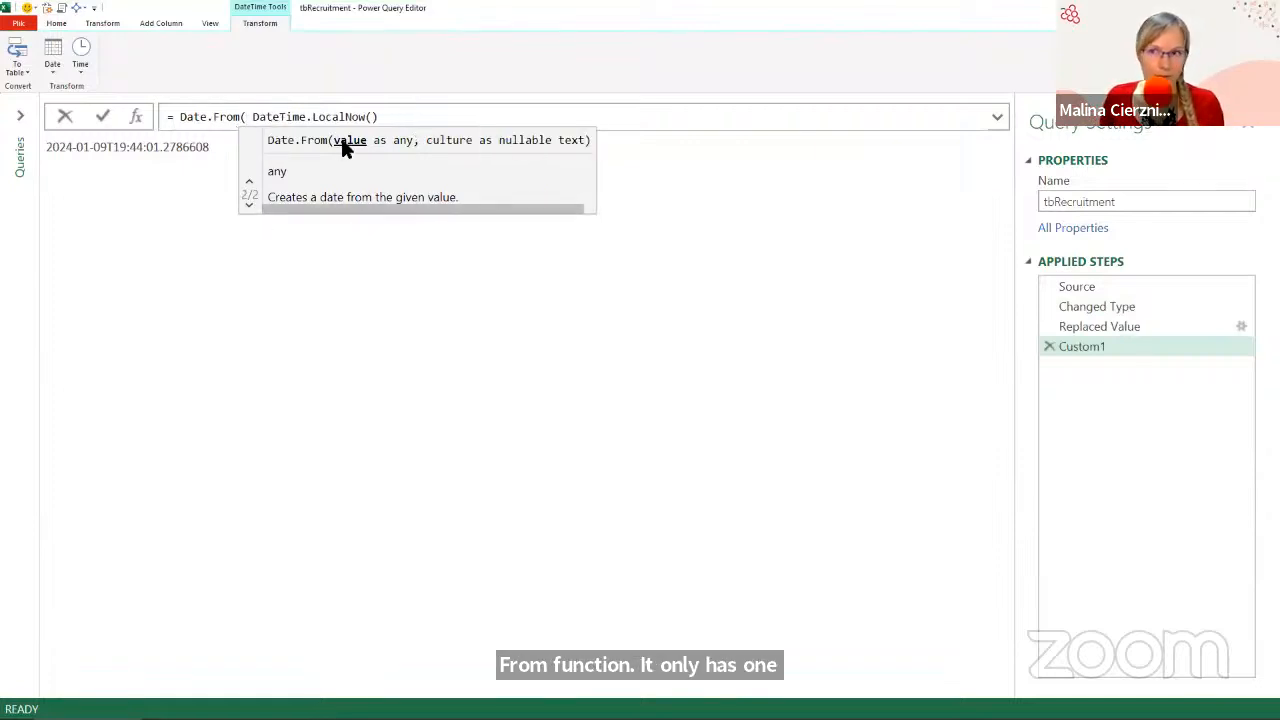
click(406, 120)
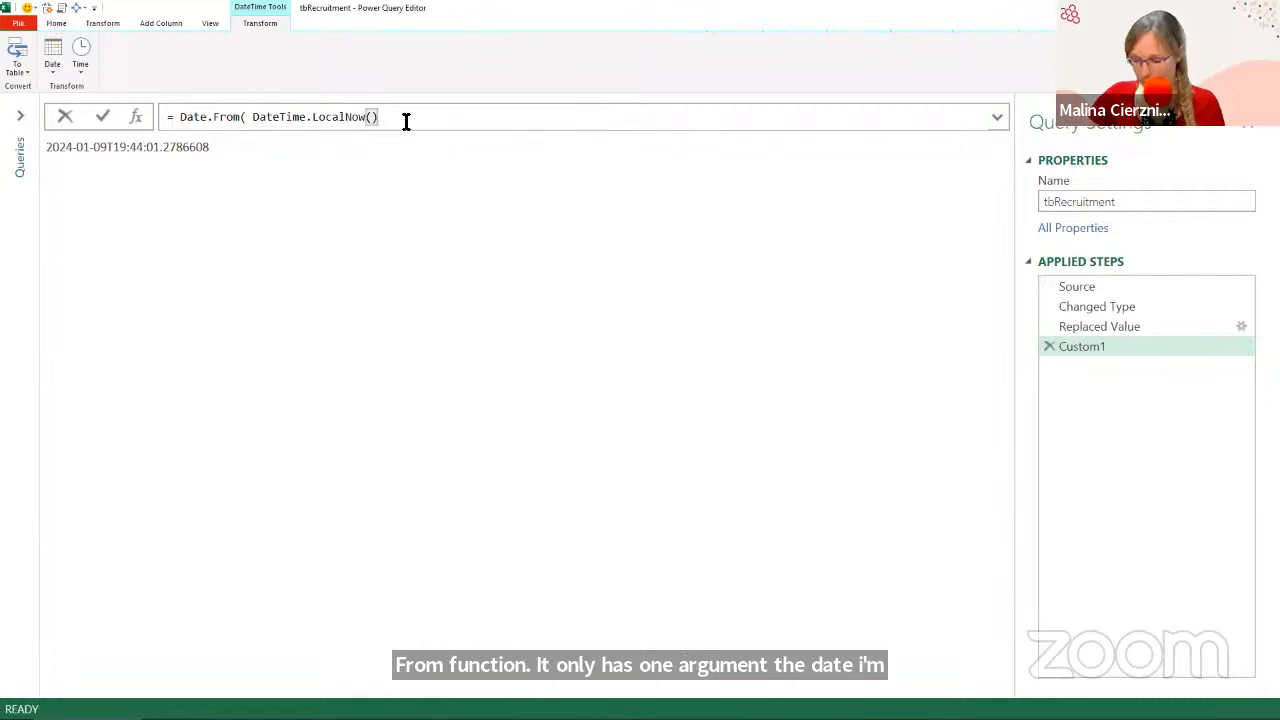
text())
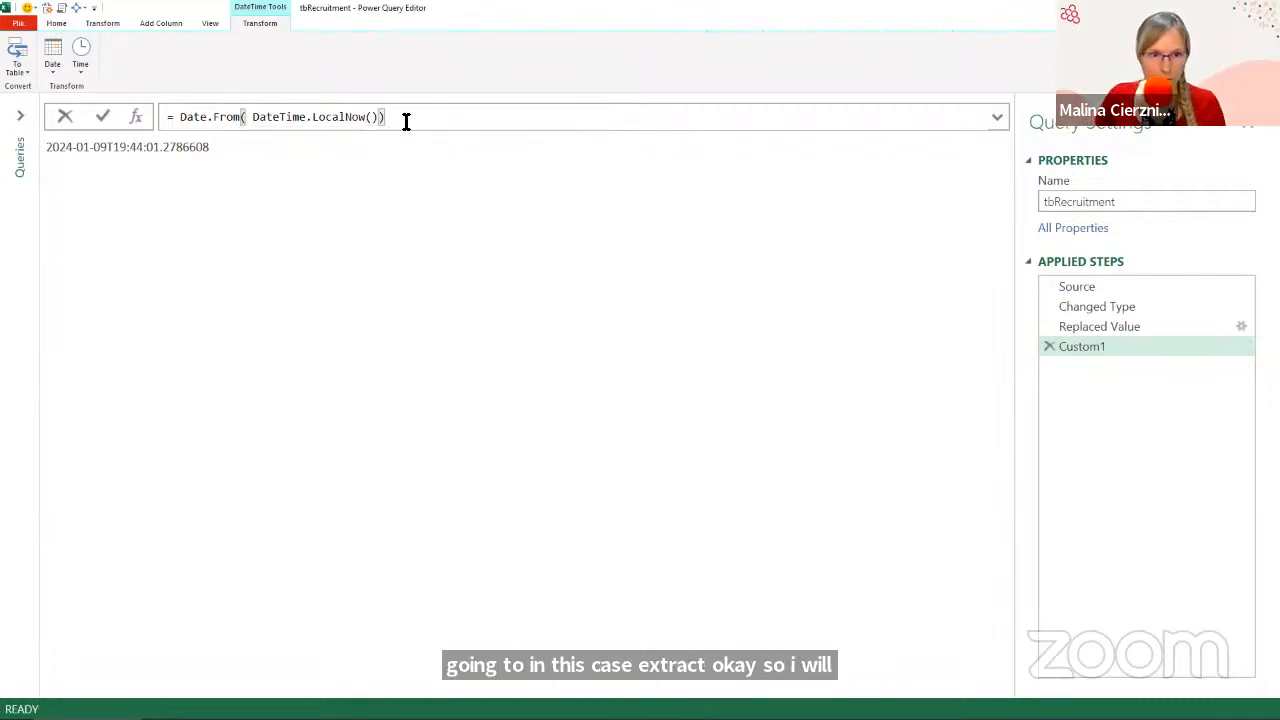
key(Return)
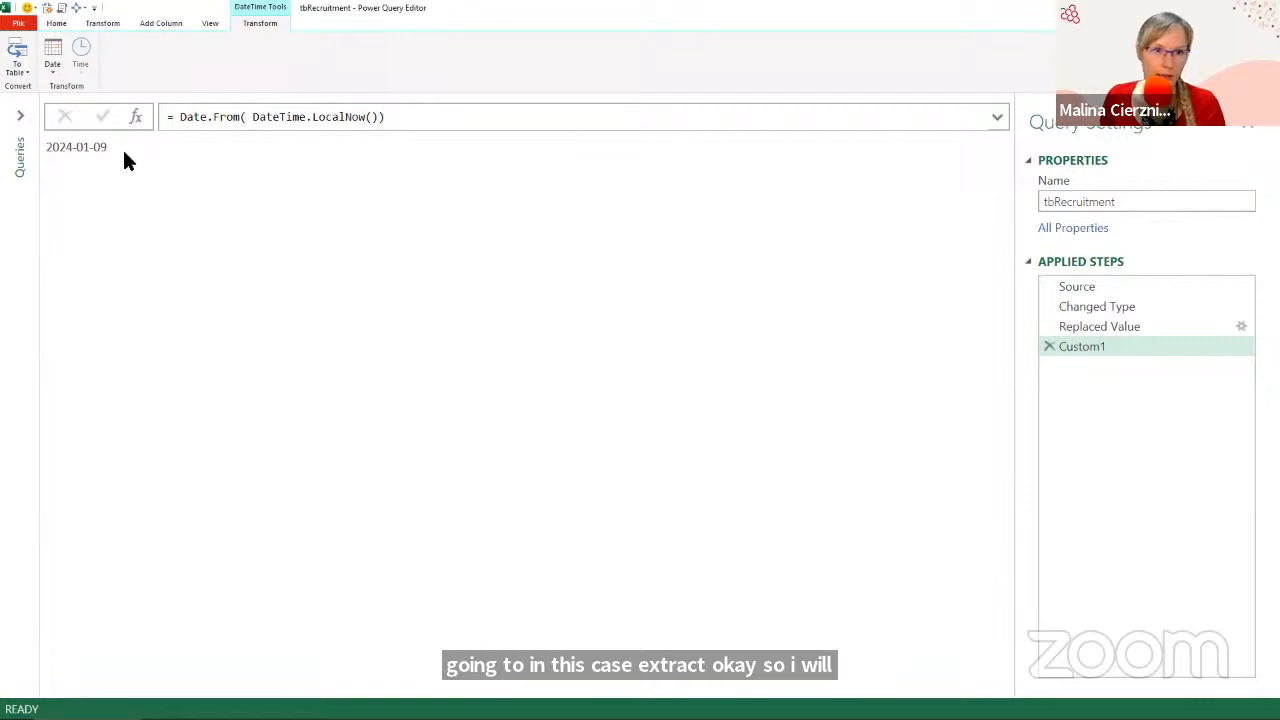
double_click(58, 150)
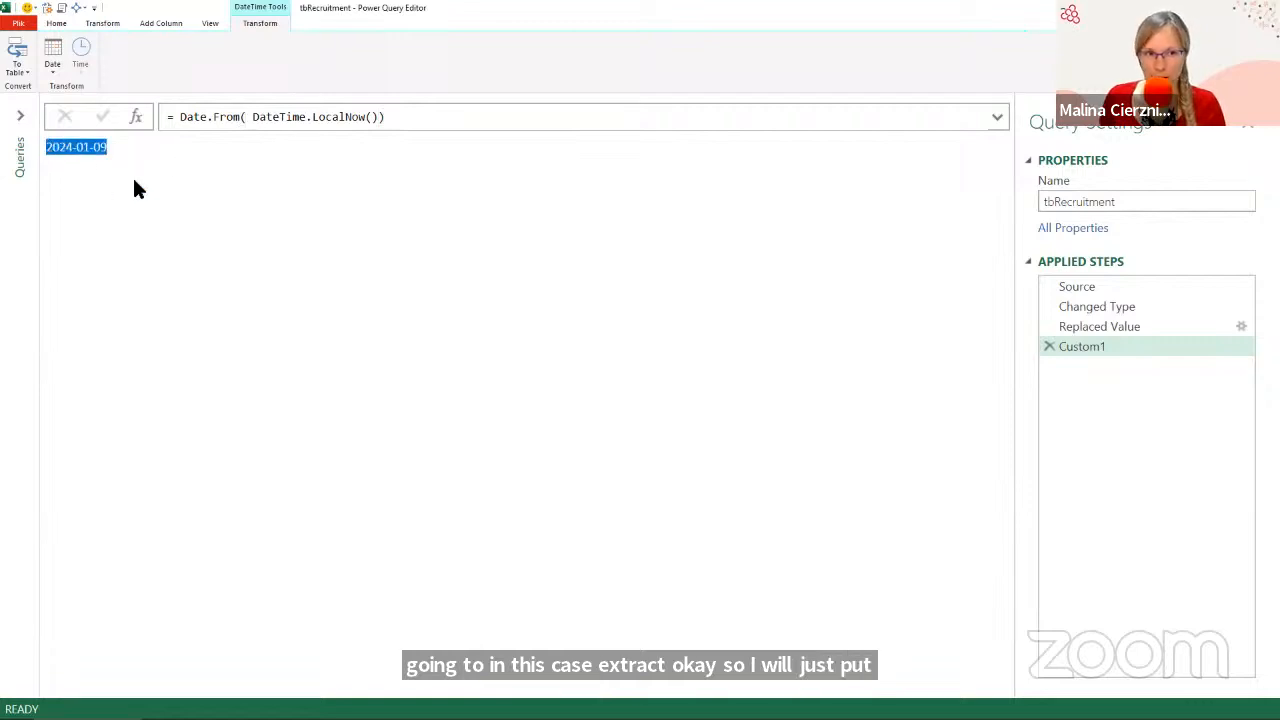
Copy the Date.From( DateTime.LocalNow()) expression and delete the Custom1 step.
drag(392, 120, 181, 118)
key(ctrl+c)
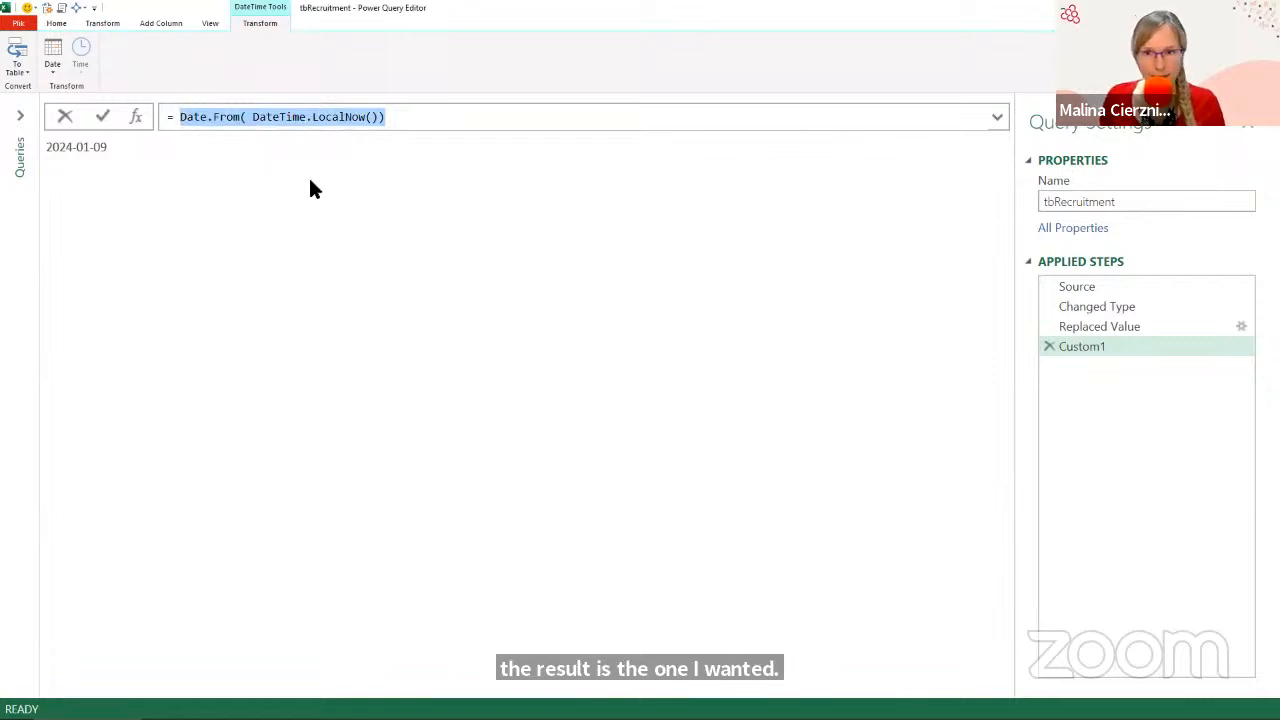
click(1048, 346)
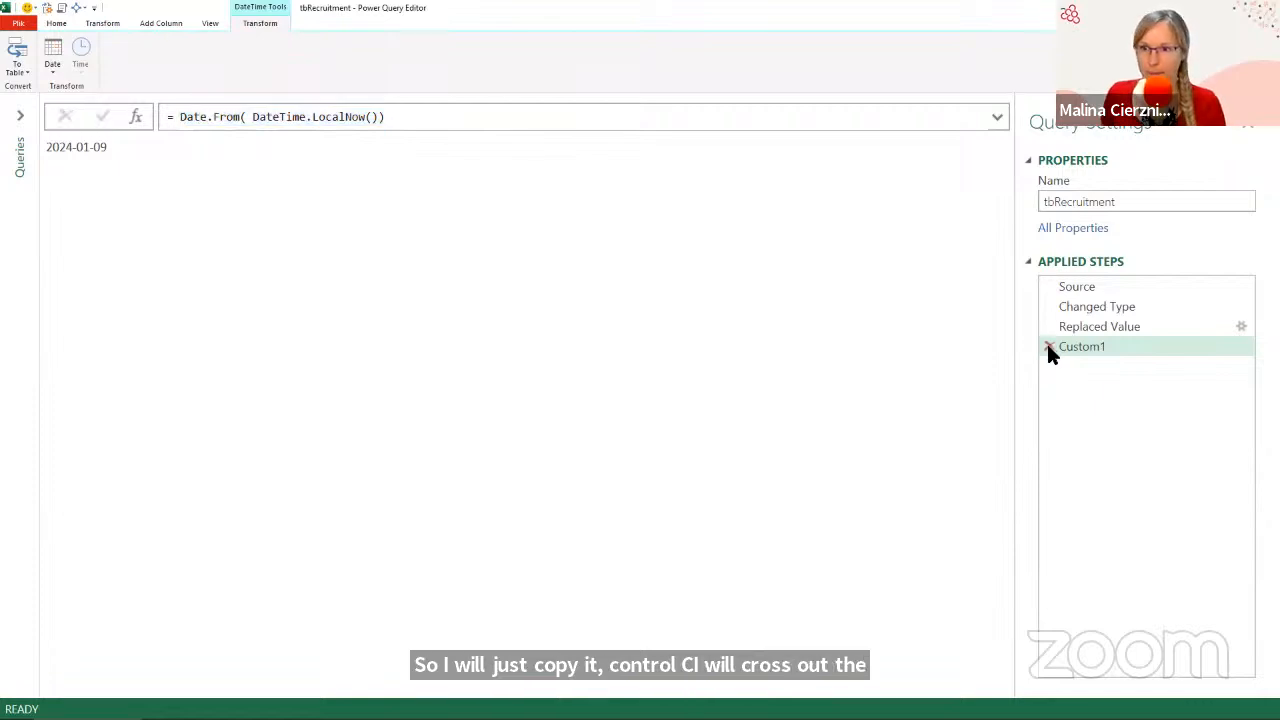
click(1048, 346)
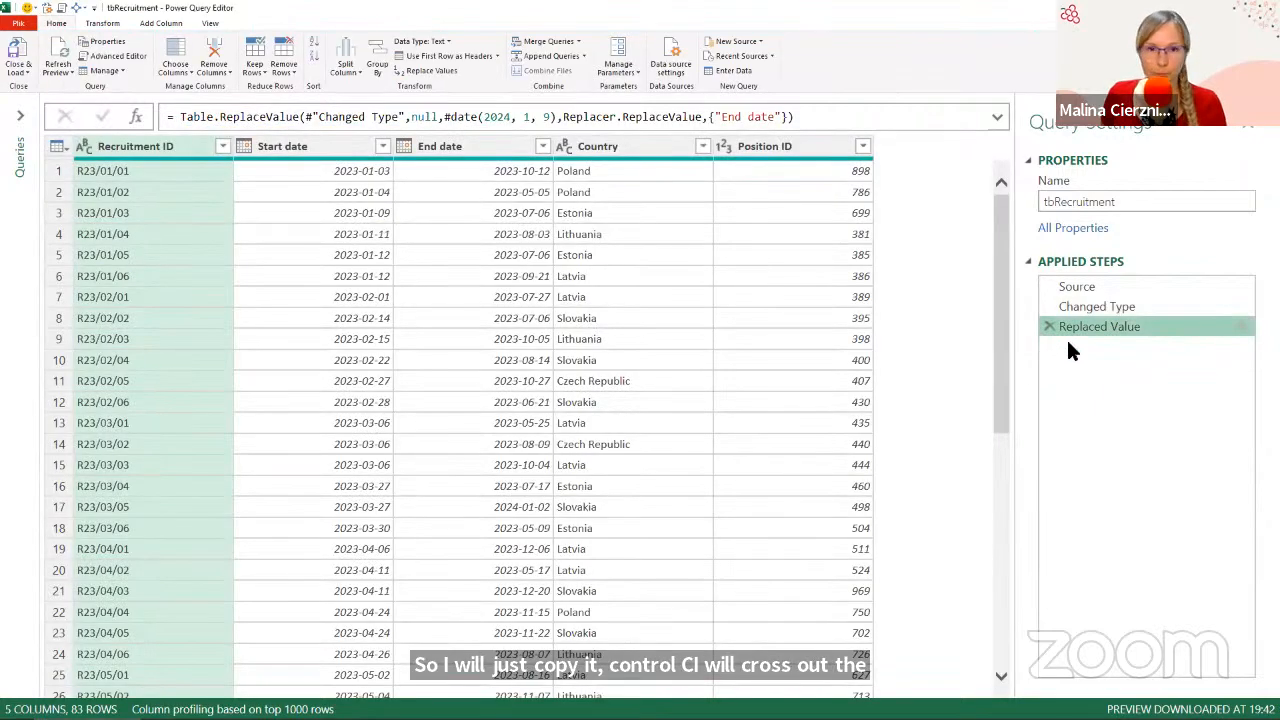
Replace #date(2024, 1, 9) in the Replaced Value step's formula with the copied Date.From( DateTime.LocalNow()) expression.
drag(556, 117, 443, 117)
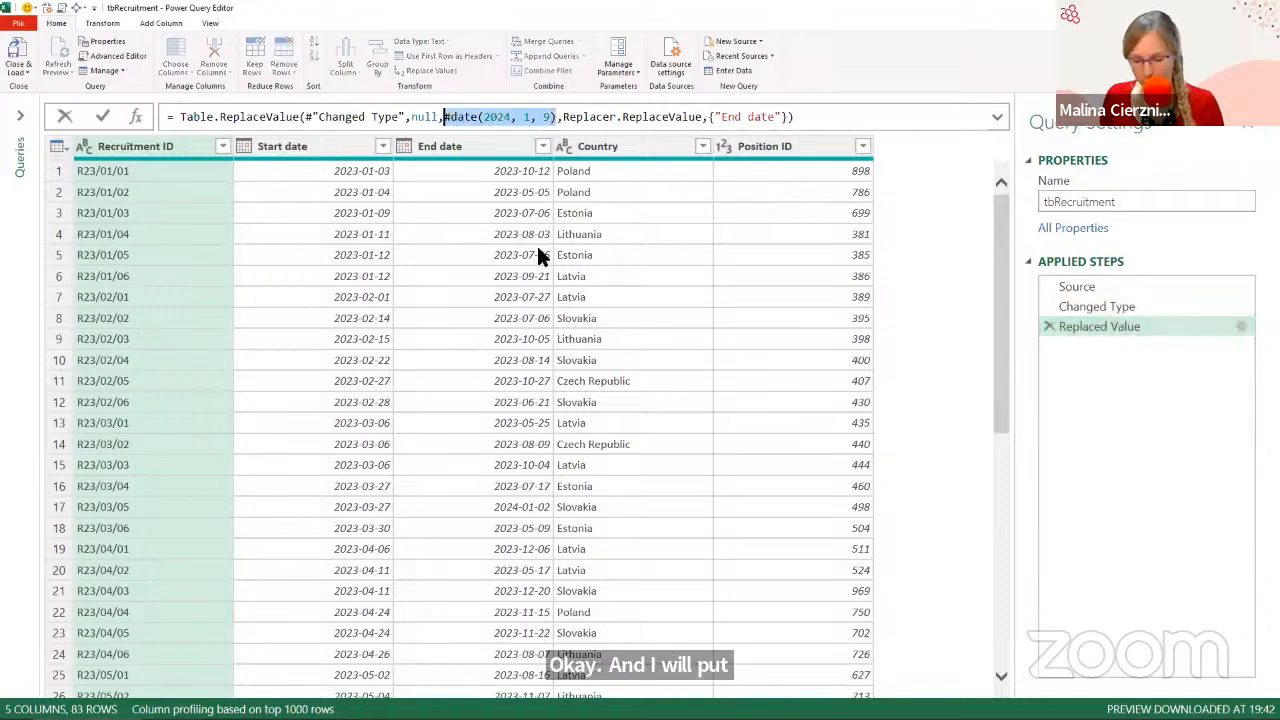
key(ctrl+v)
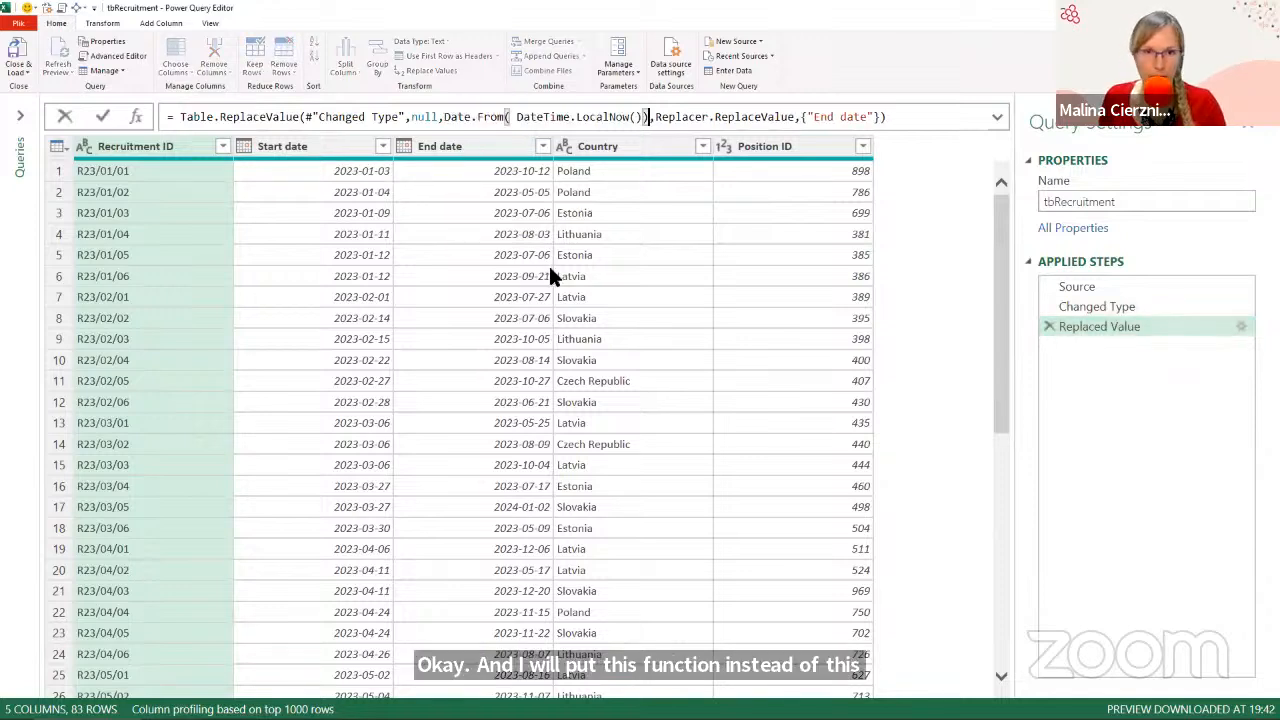
click(894, 118)
key(Return)
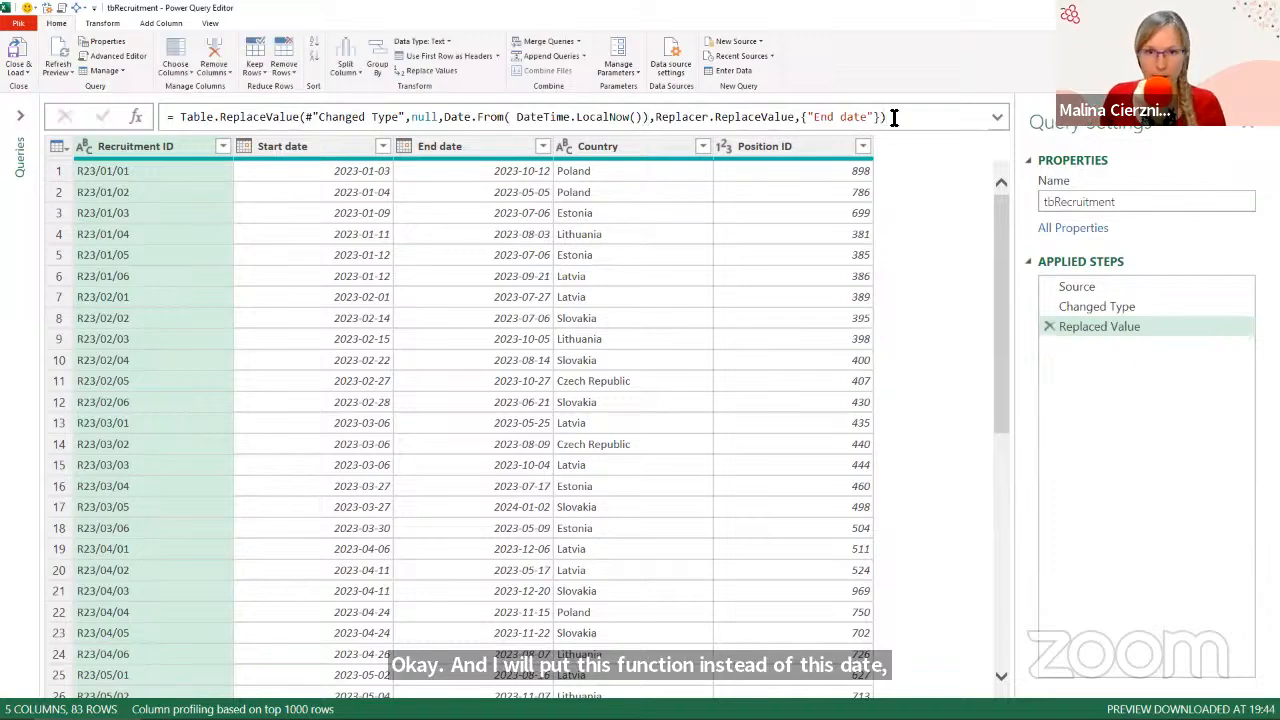
scroll(510, 455, down, 8)
scroll(520, 463, up, 8)
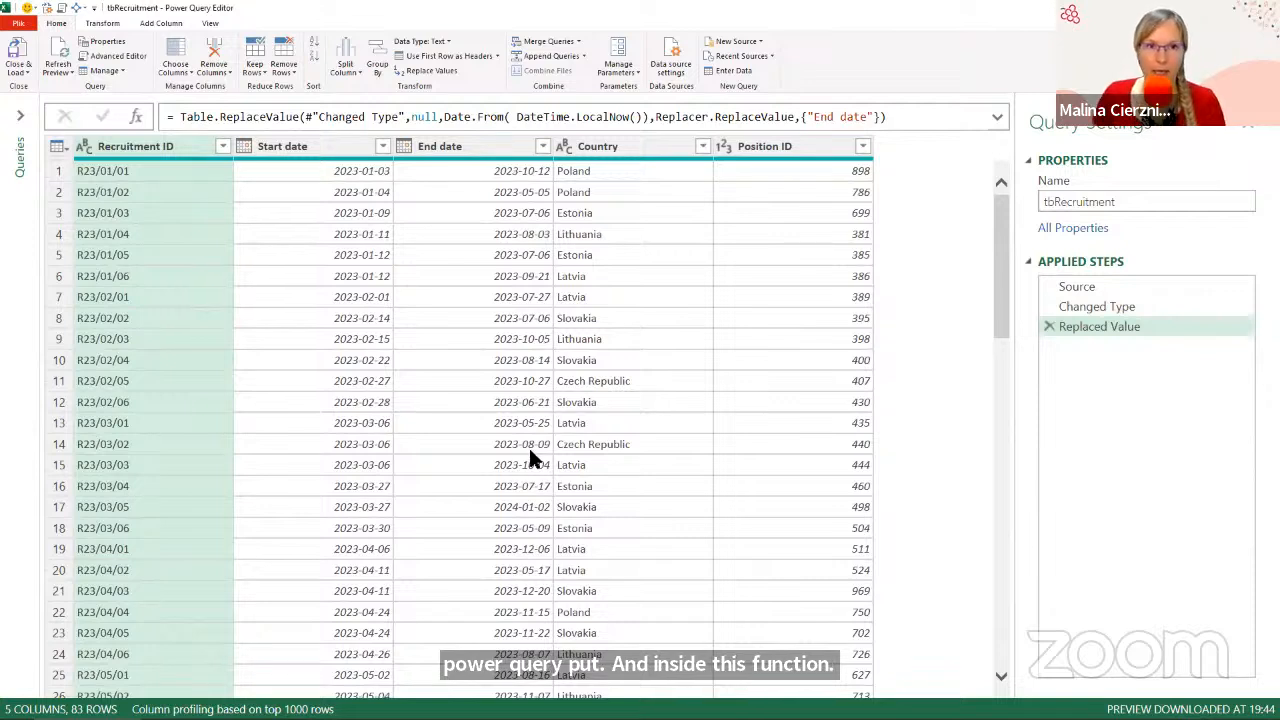
click(136, 113)
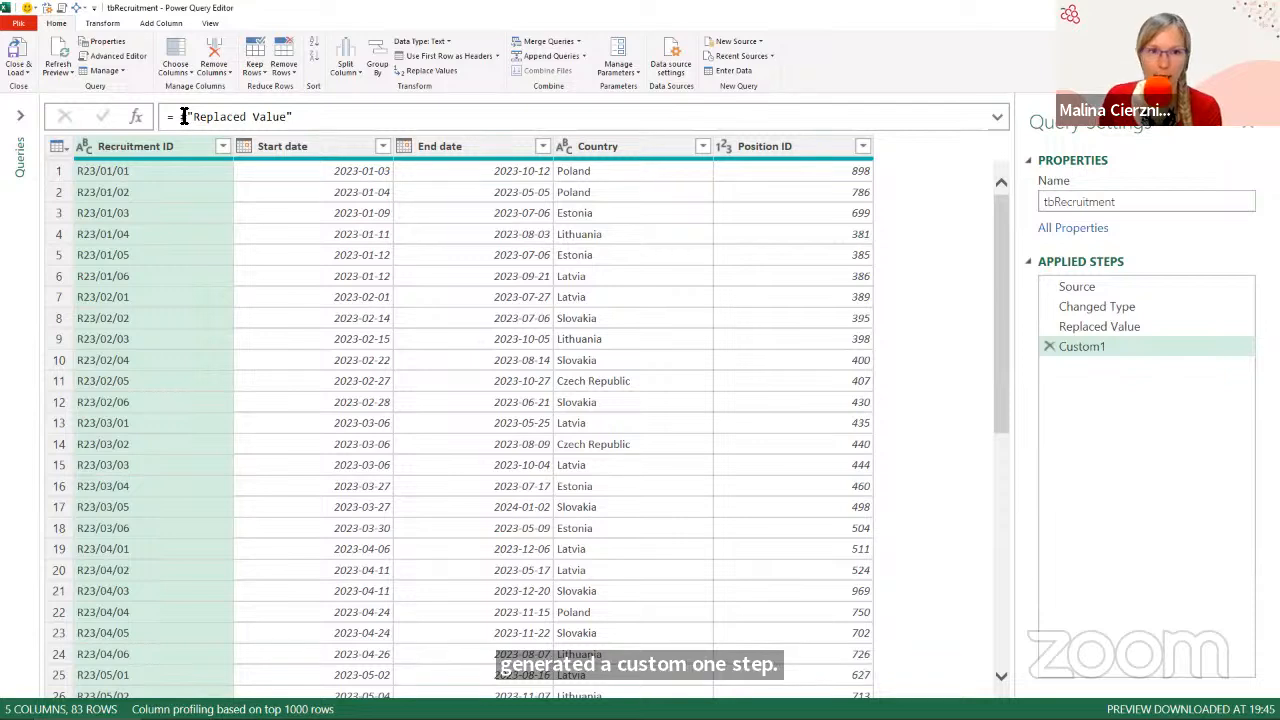
drag(185, 116, 330, 117)
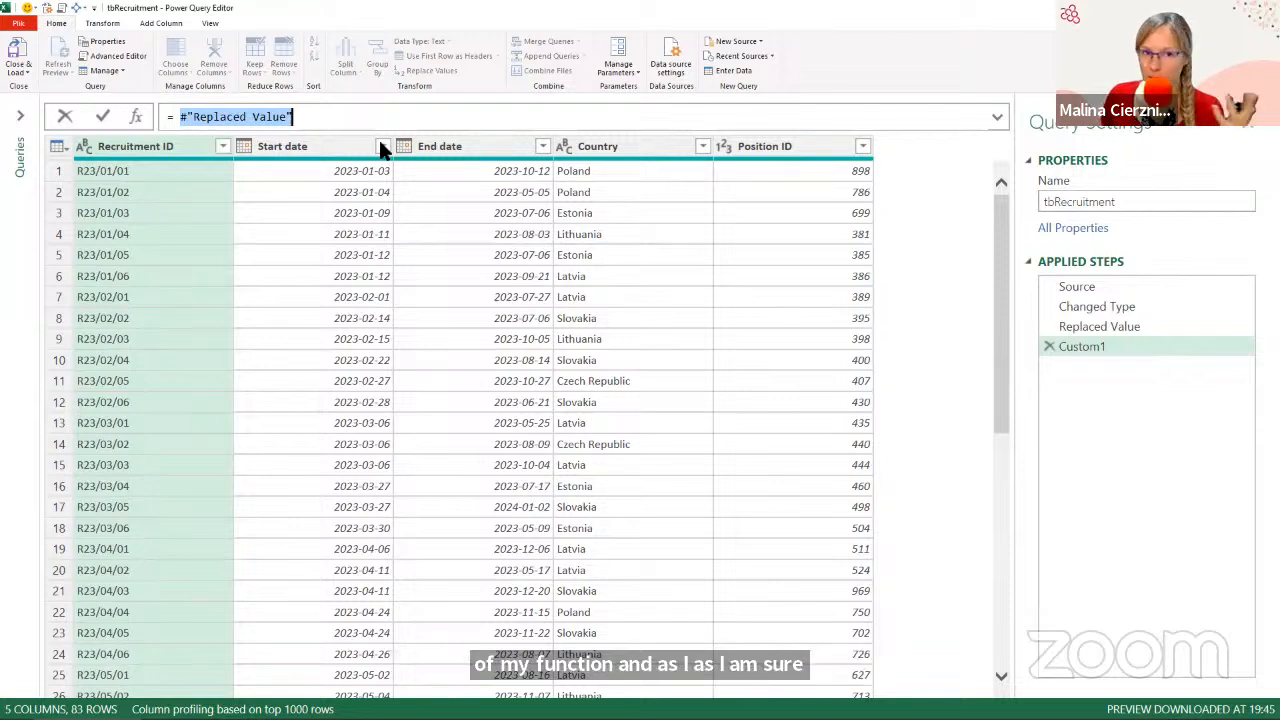
click(1048, 346)
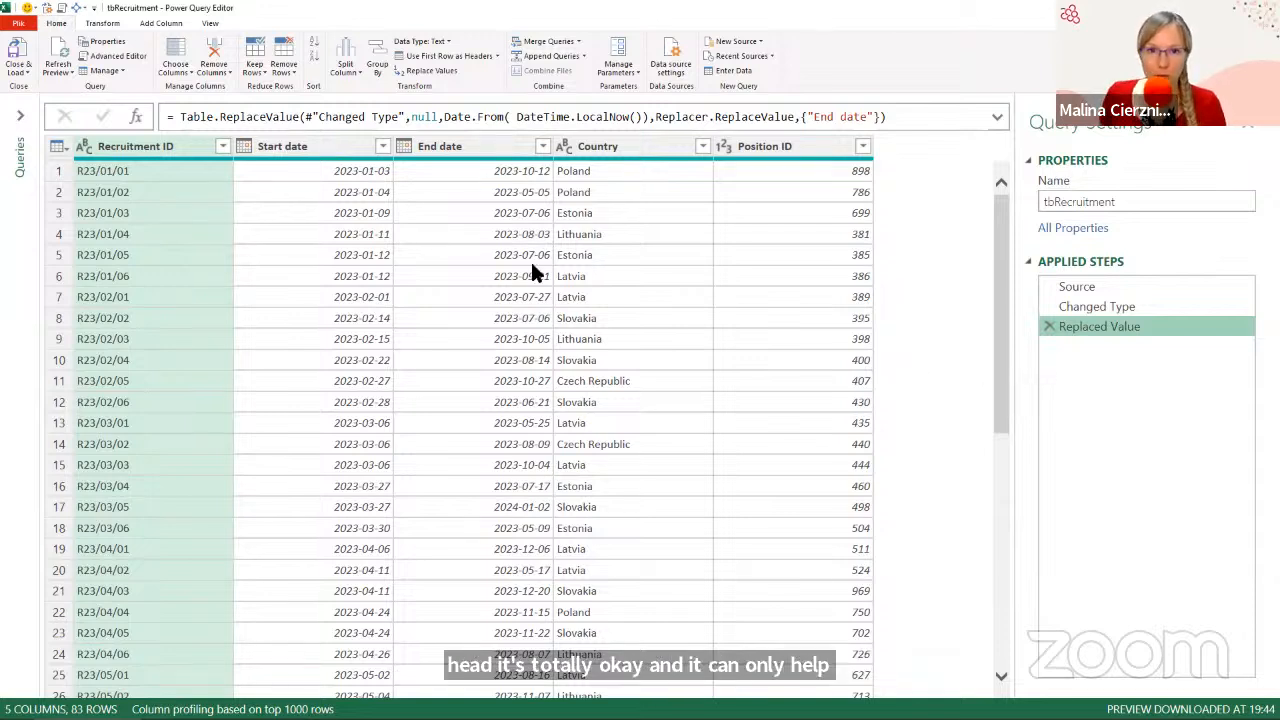
scroll(500, 275, down, 8)
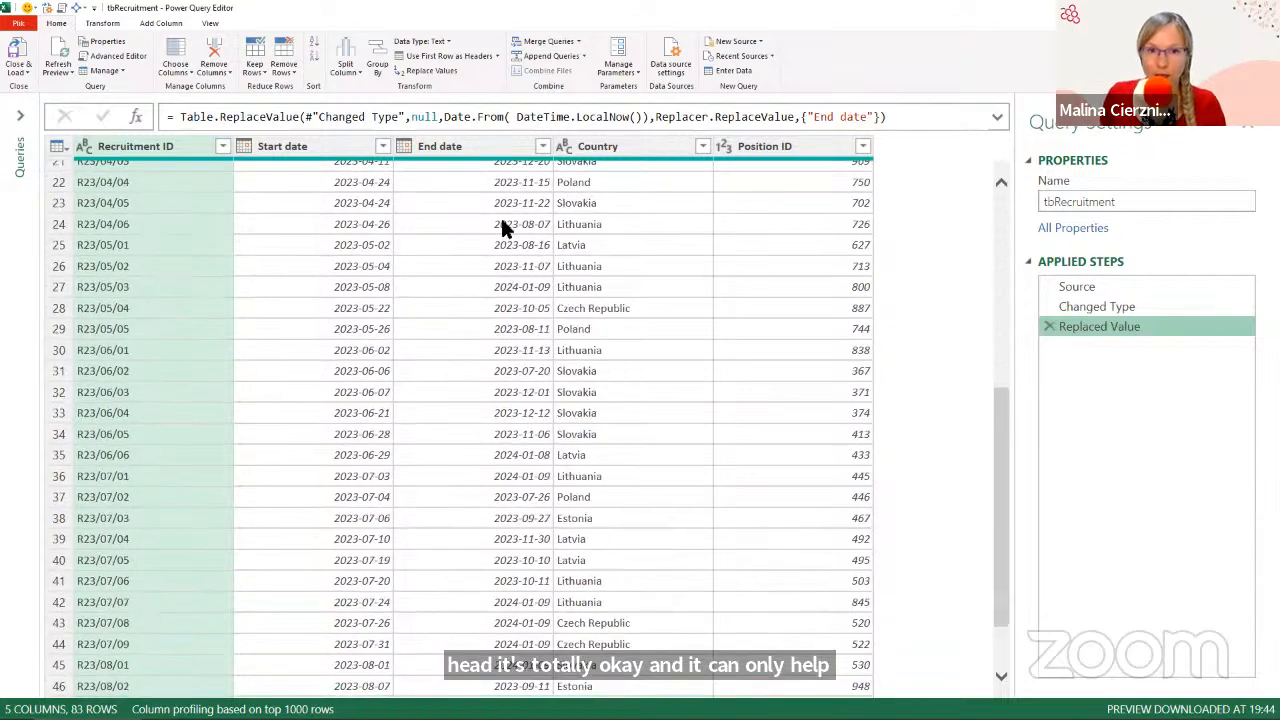
scroll(500, 440, up, 8)
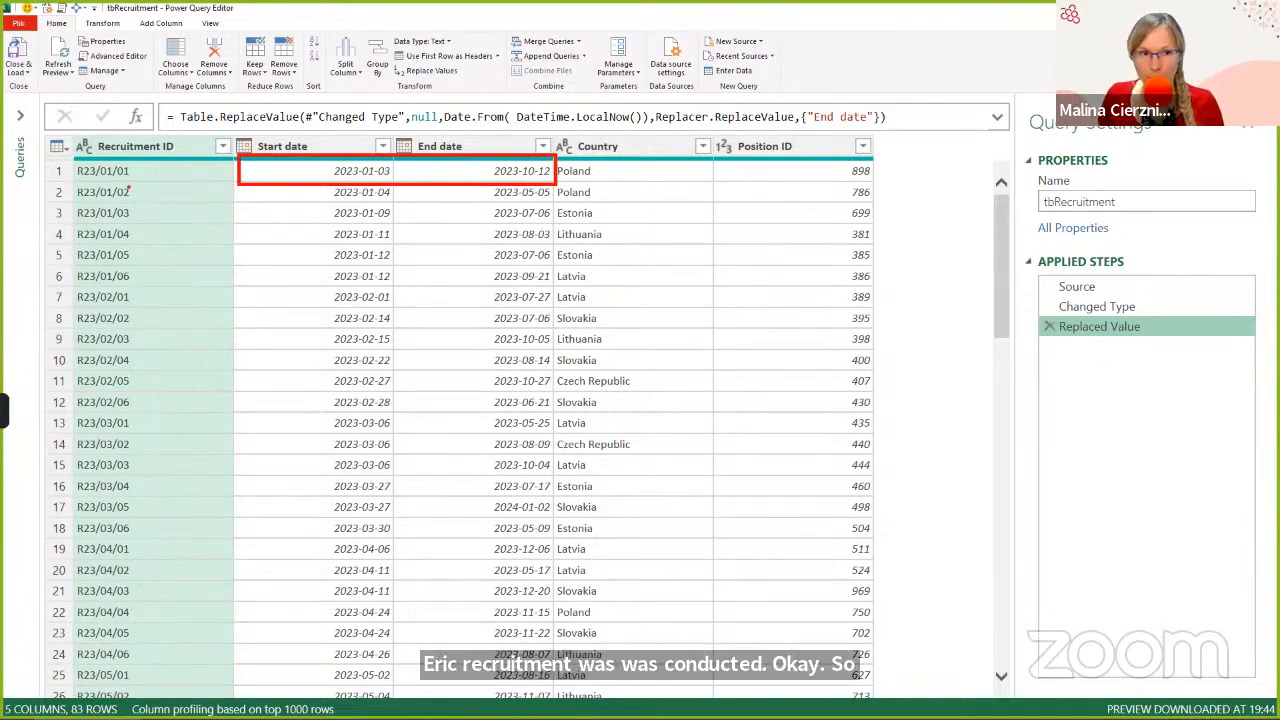
drag(141, 164, 160, 158)
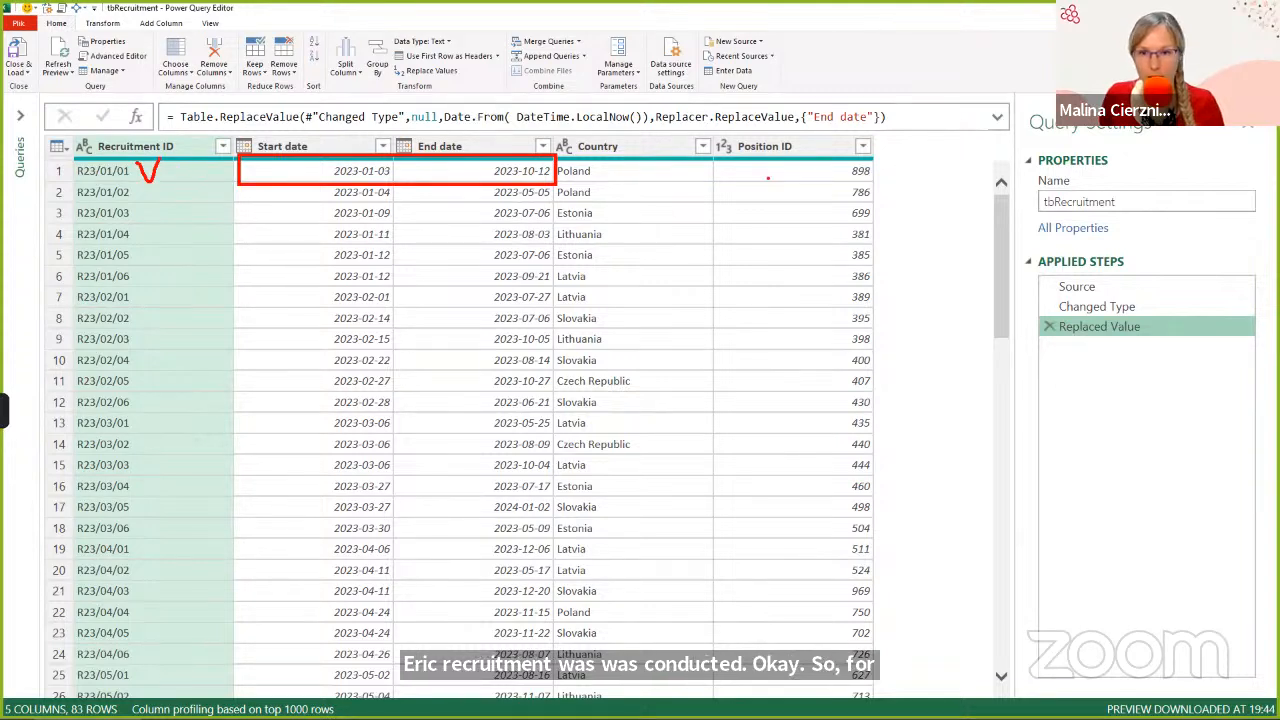
drag(871, 158, 973, 178)
drag(898, 162, 917, 161)
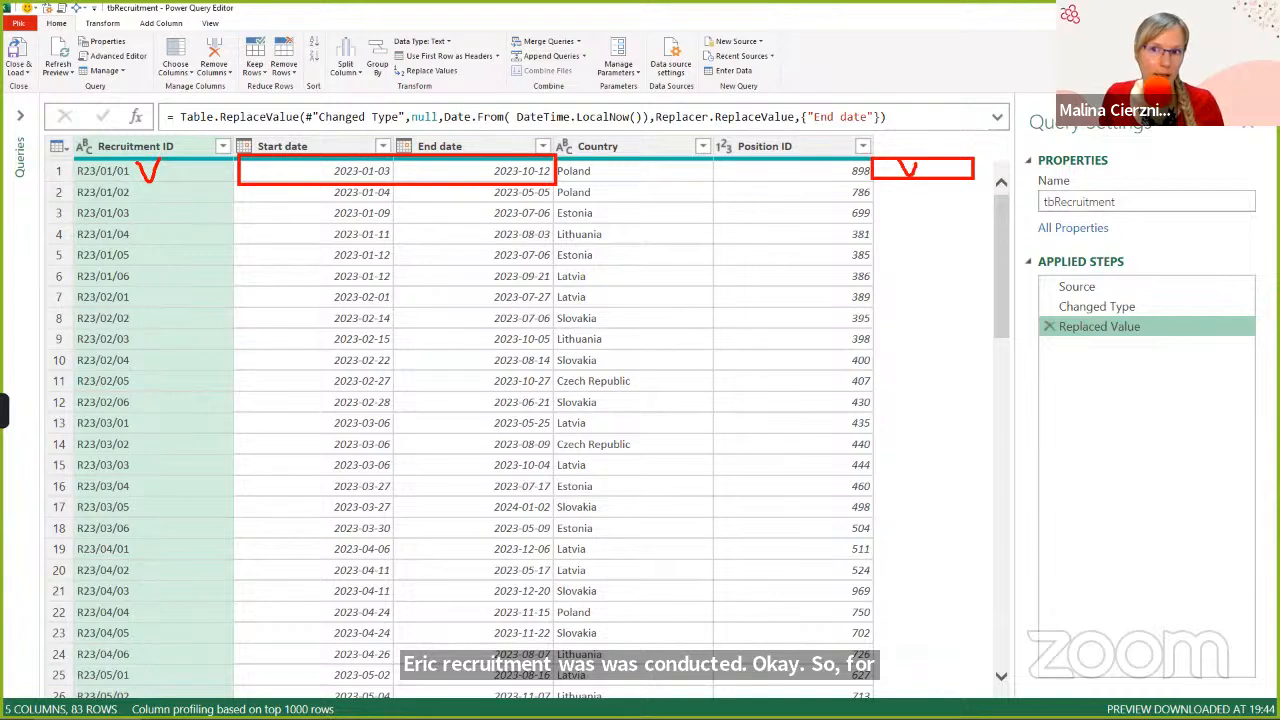
key(ctrl+z)
key(ctrl+z)
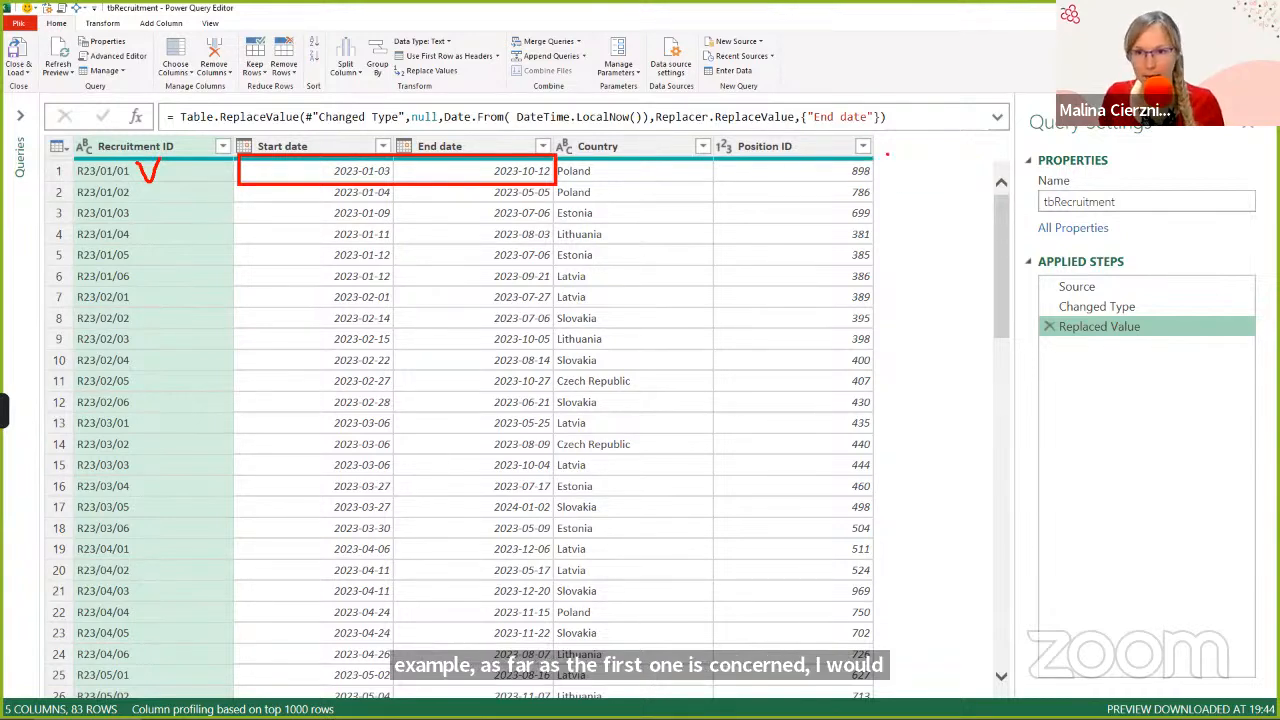
drag(872, 157, 993, 570)
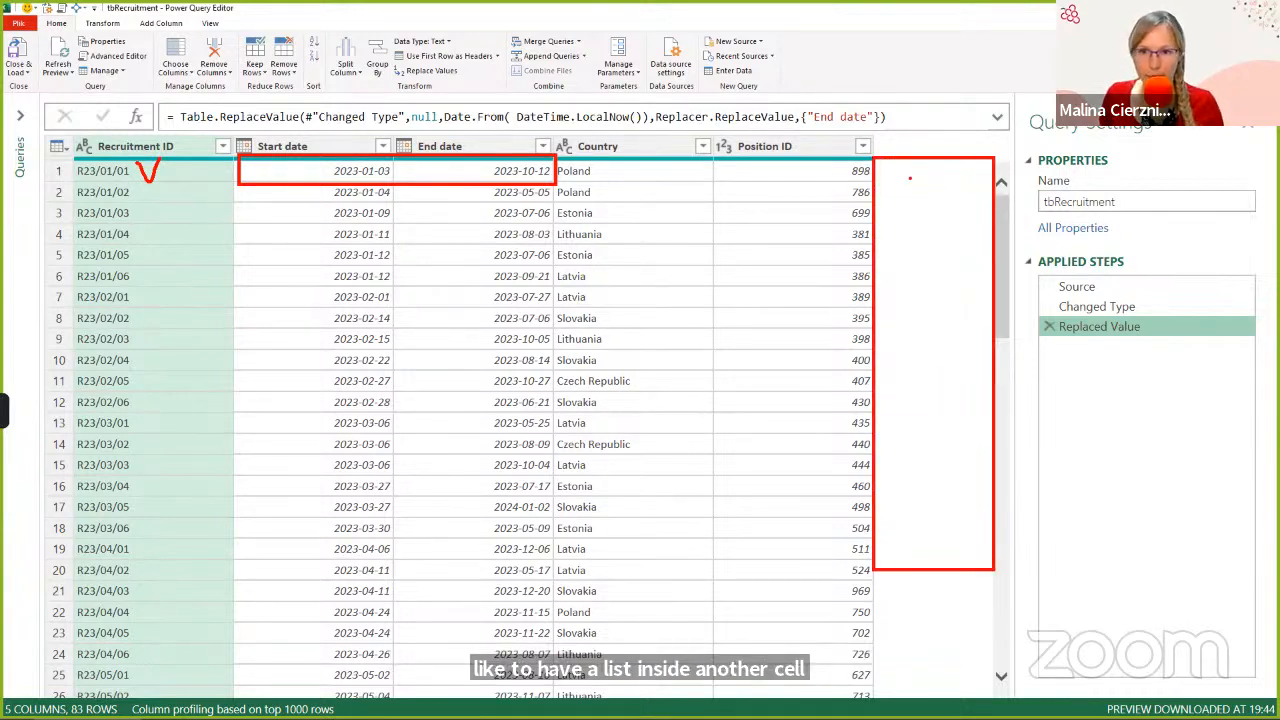
mouse_move(910, 178)
mouse_down()
mouse_move(942, 266)
mouse_move(926, 340)
mouse_up()
click(930, 395)
drag(926, 354, 931, 404)
drag(931, 428, 931, 442)
click(928, 457)
mouse_move(924, 518)
mouse_down()
mouse_move(933, 550)
mouse_move(956, 520)
mouse_up()
drag(497, 295, 527, 177)
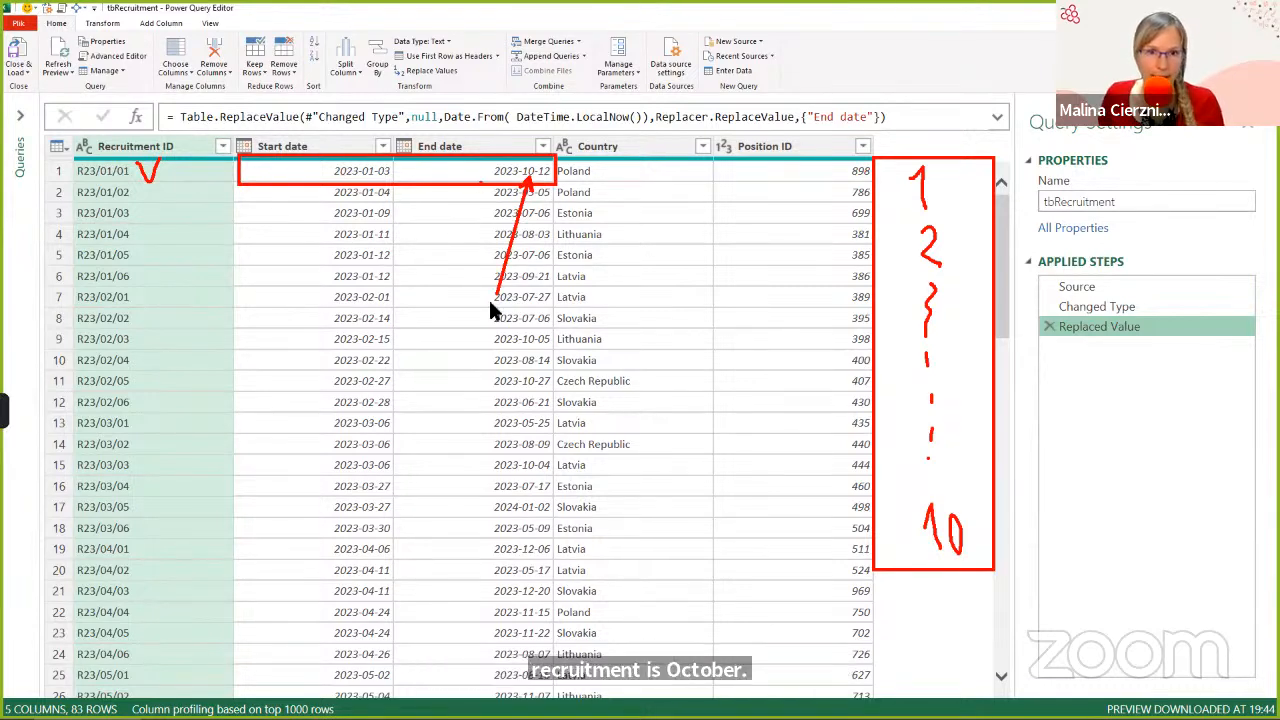
key(Escape)
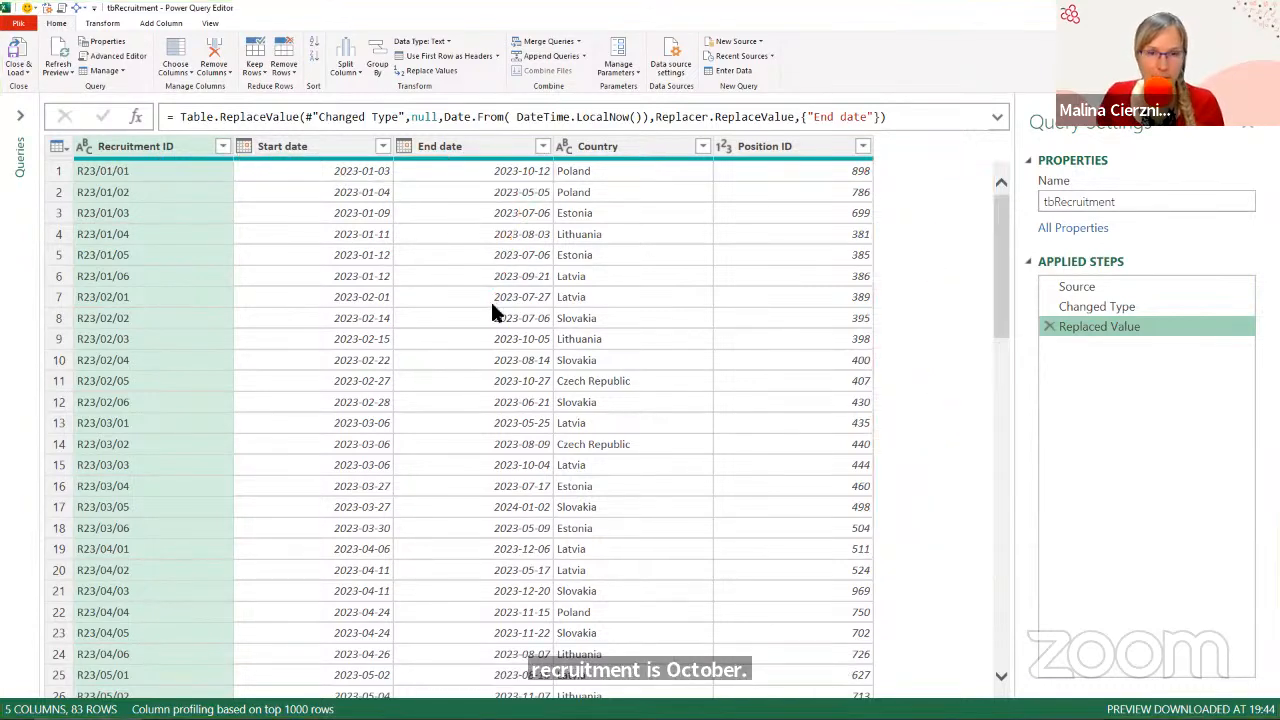
Add a custom step after Replaced Value and begin its formula as = List.Generate(()=> ), with a parameterless initial function.
click(135, 118)
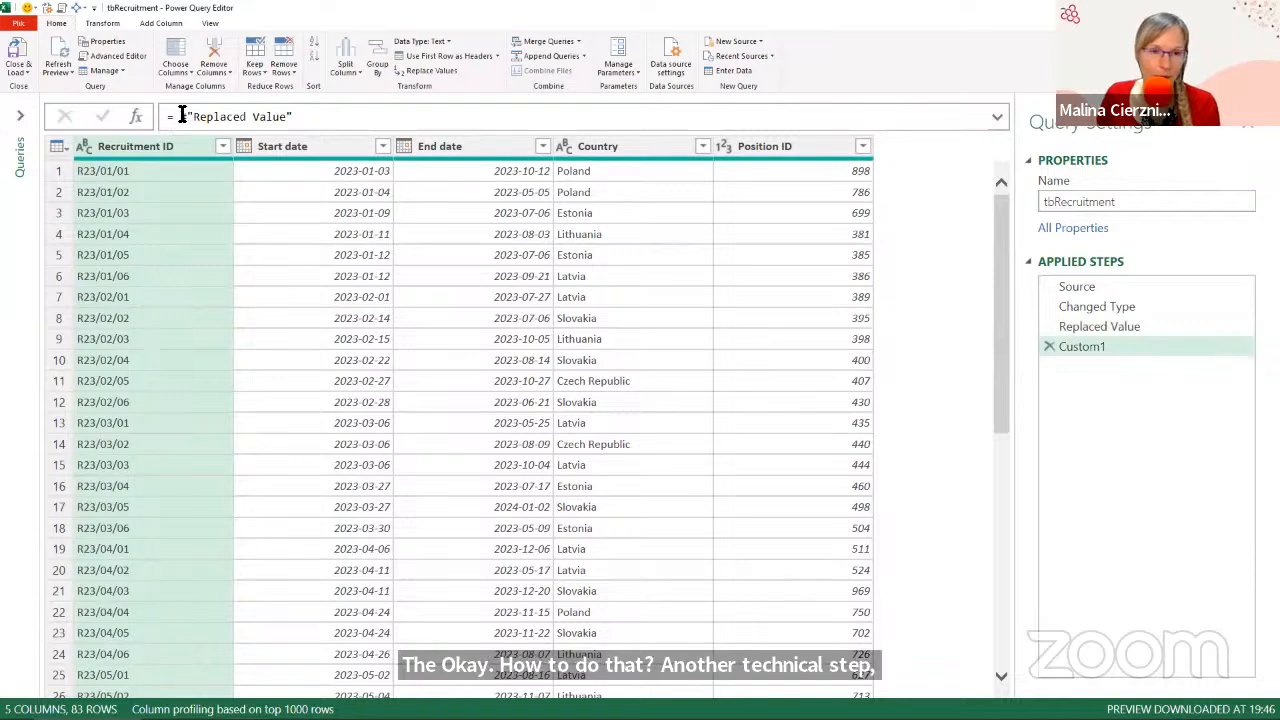
drag(182, 116, 360, 128)
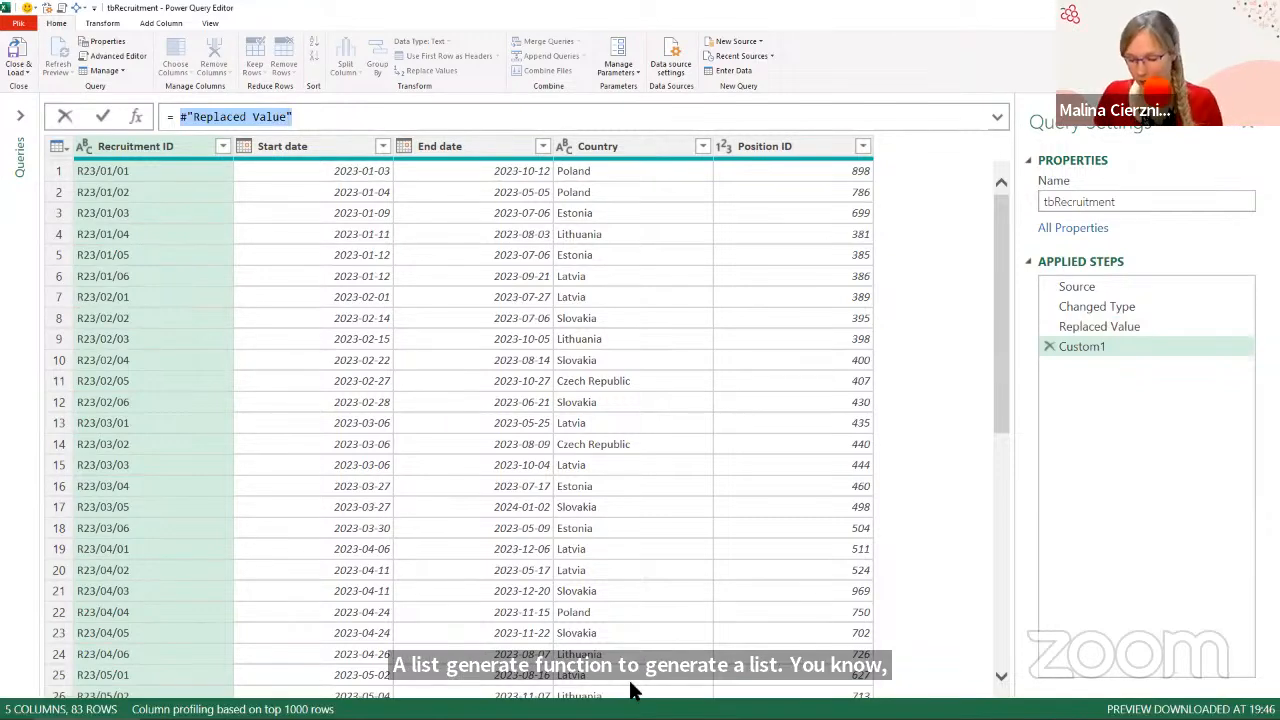
text(list)
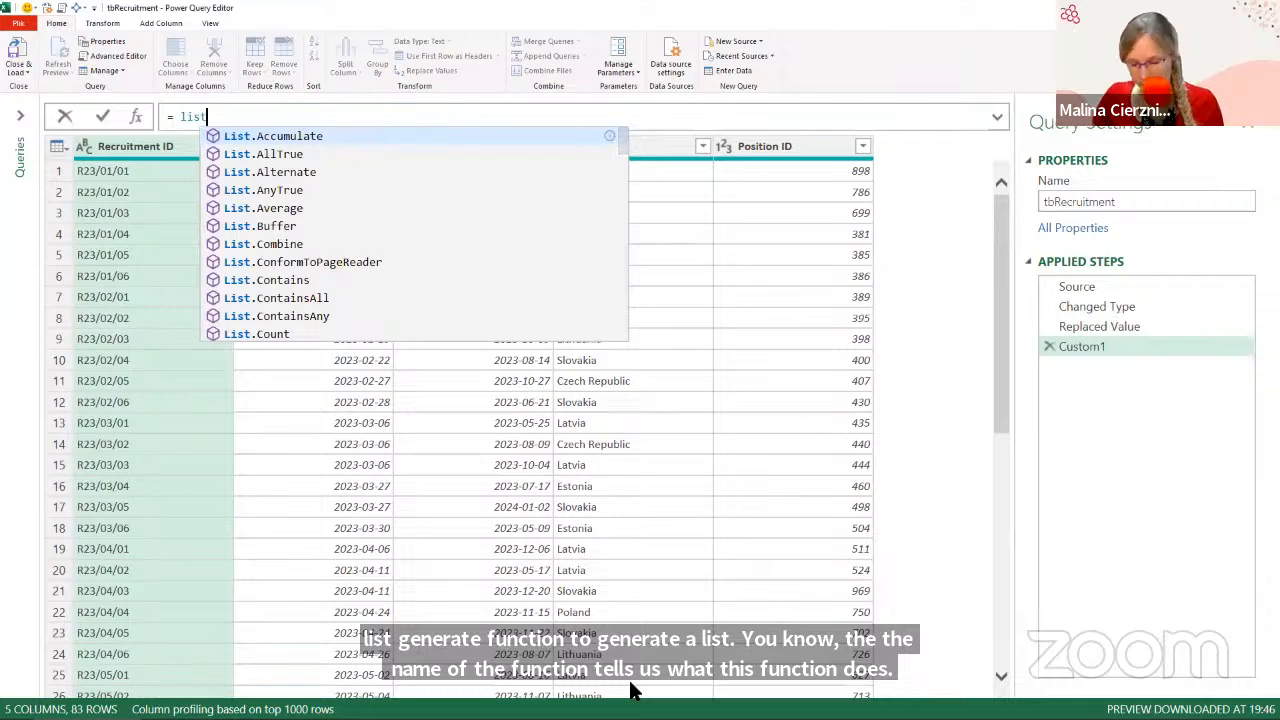
text(.ge)
key(Tab)
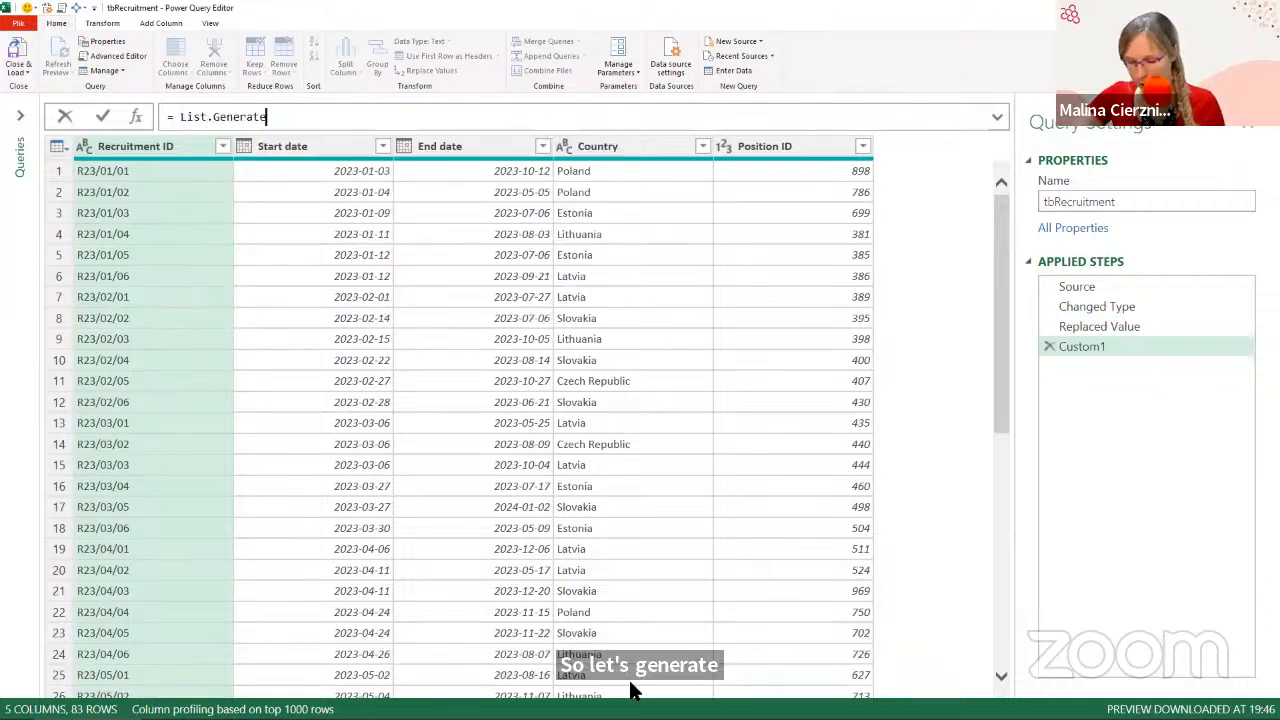
text(()
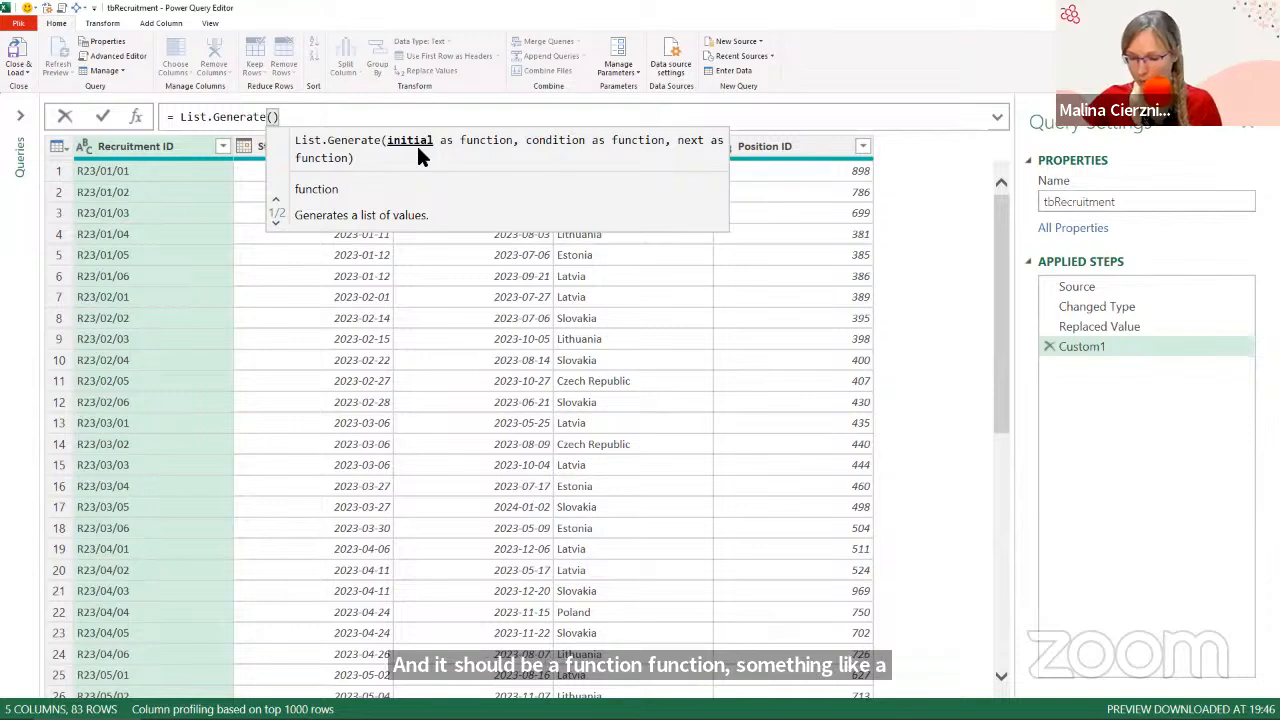
text(())
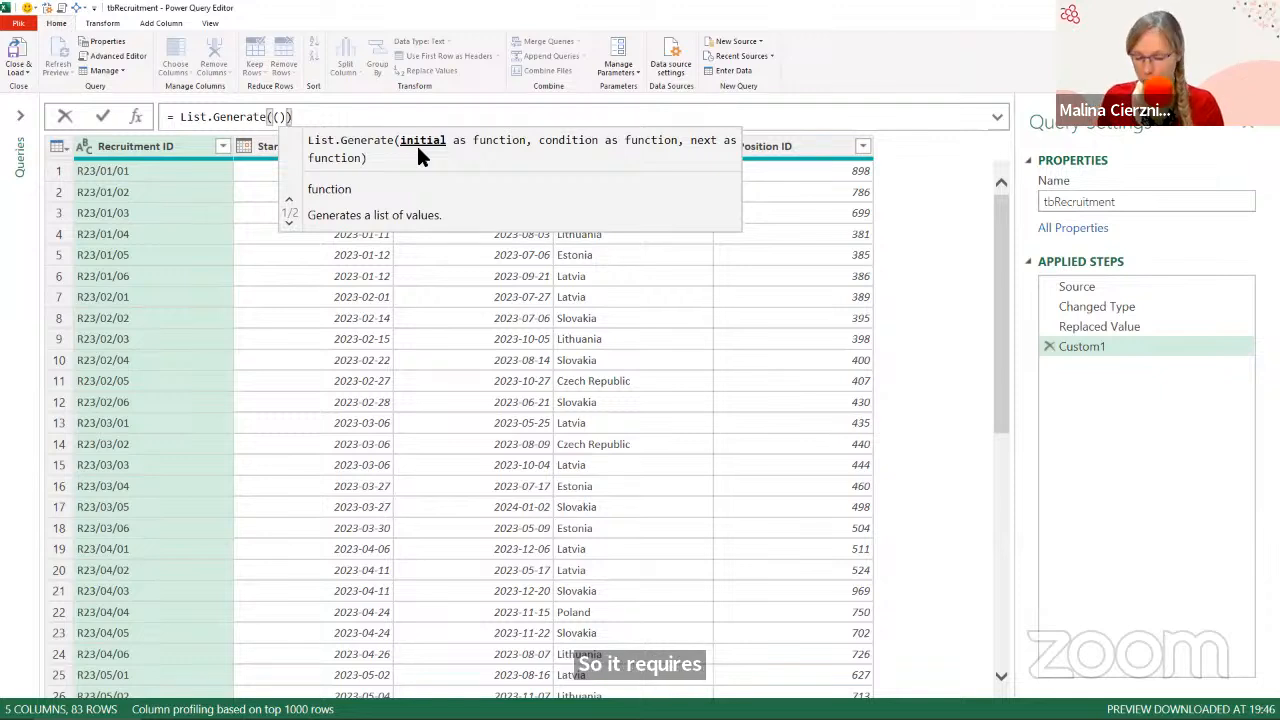
text(=>)
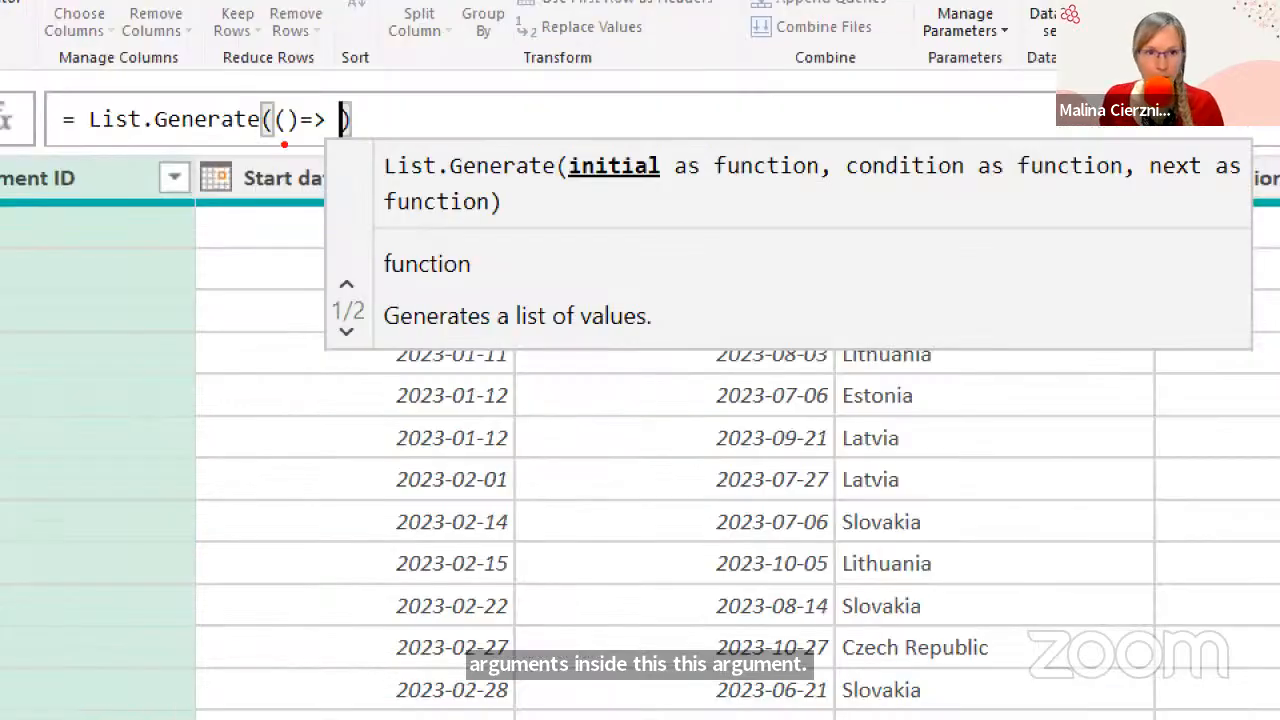
drag(220, 248, 287, 139)
drag(288, 280, 288, 142)
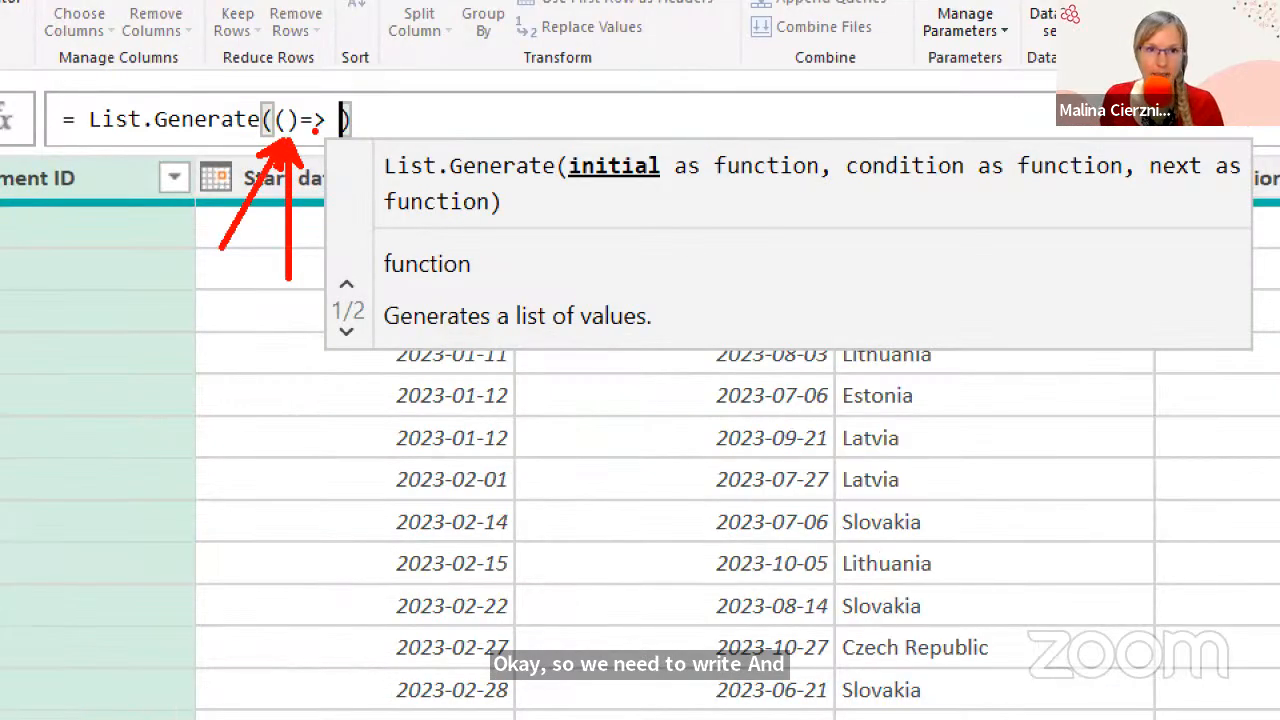
drag(307, 492, 307, 140)
drag(378, 350, 322, 132)
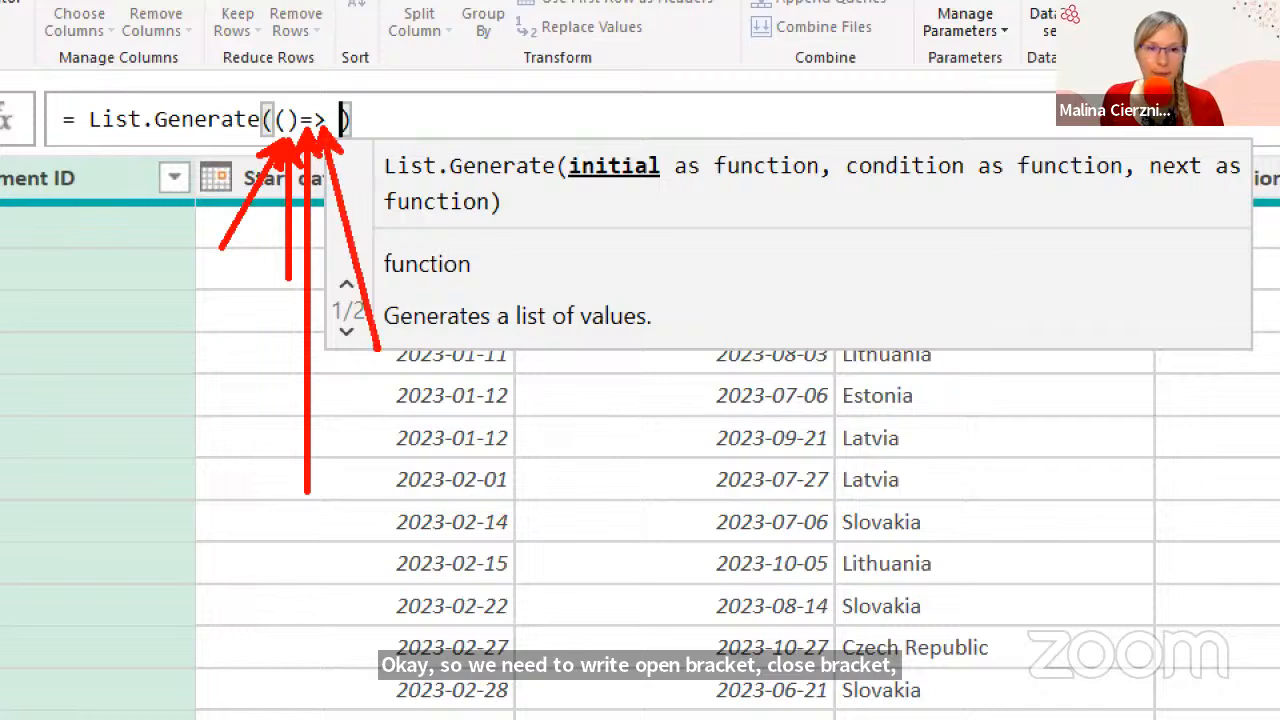
drag(430, 330, 435, 484)
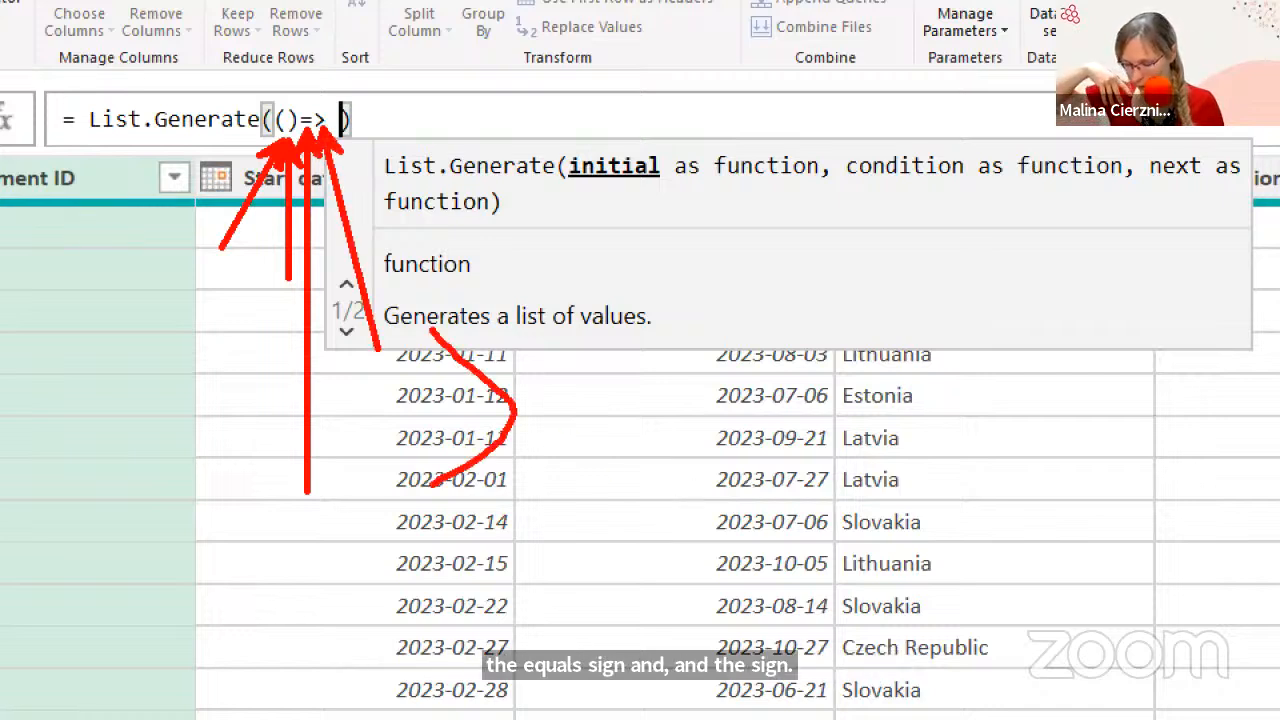
key(Escape)
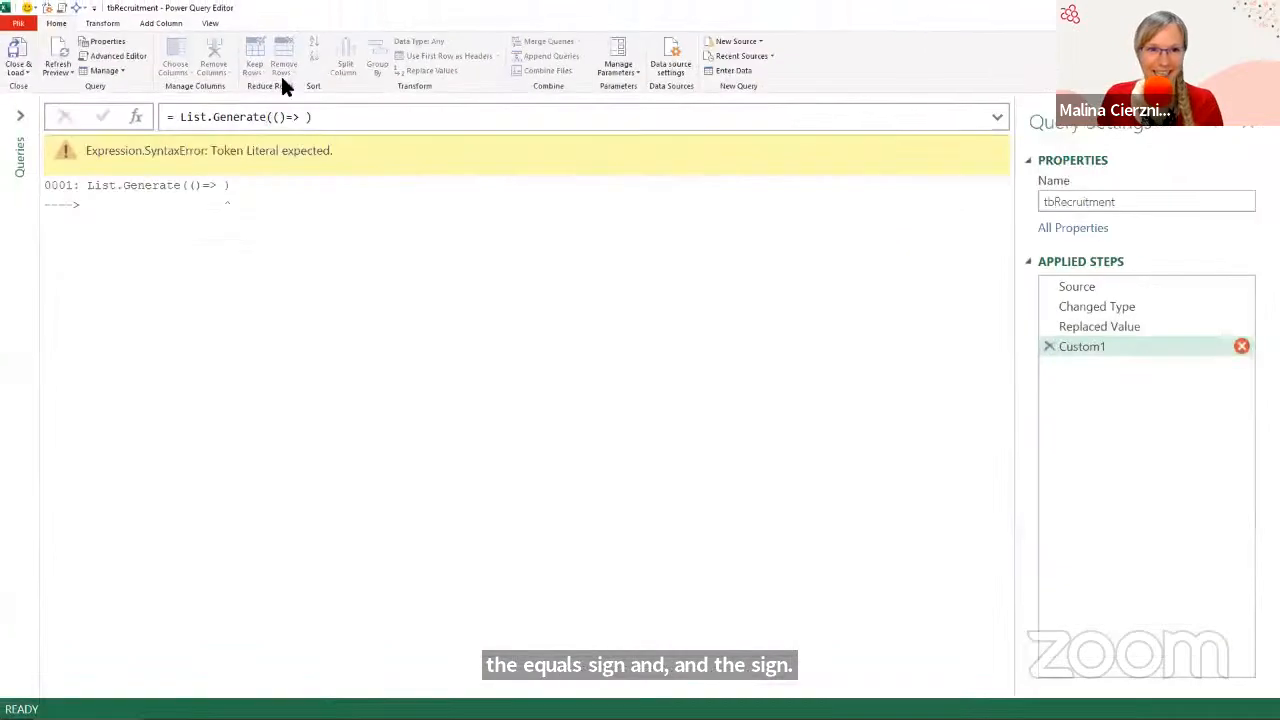
Check the first recruitment's dates in the Replaced Value step and set List.Generate's initial value in Custom1 to #date(2023,1,3).
click(307, 118)
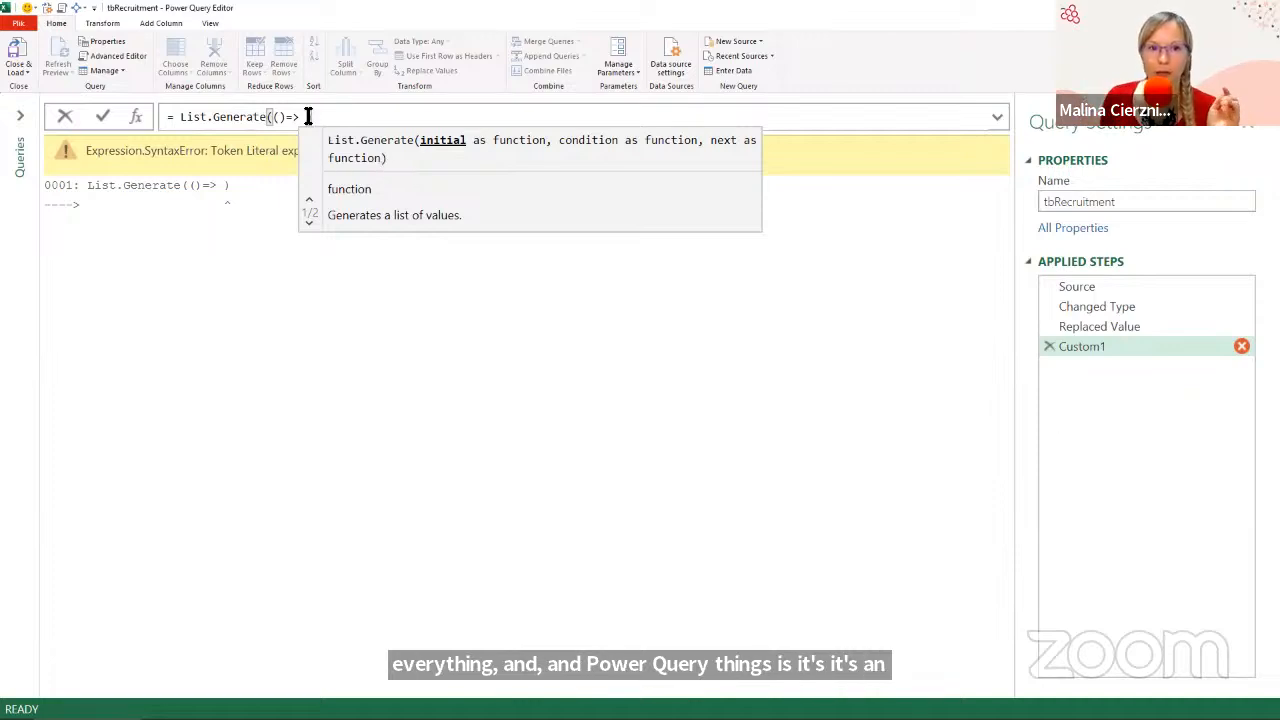
drag(1072, 329, 1080, 331)
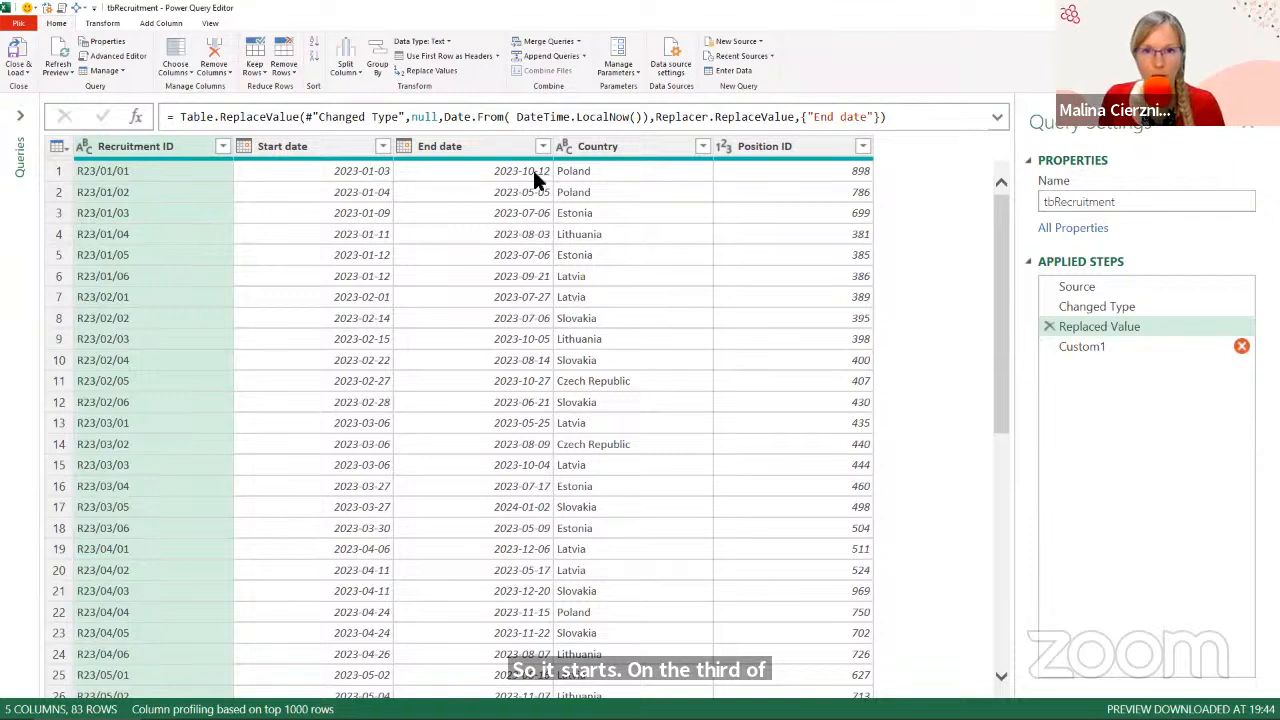
click(1096, 346)
click(308, 118)
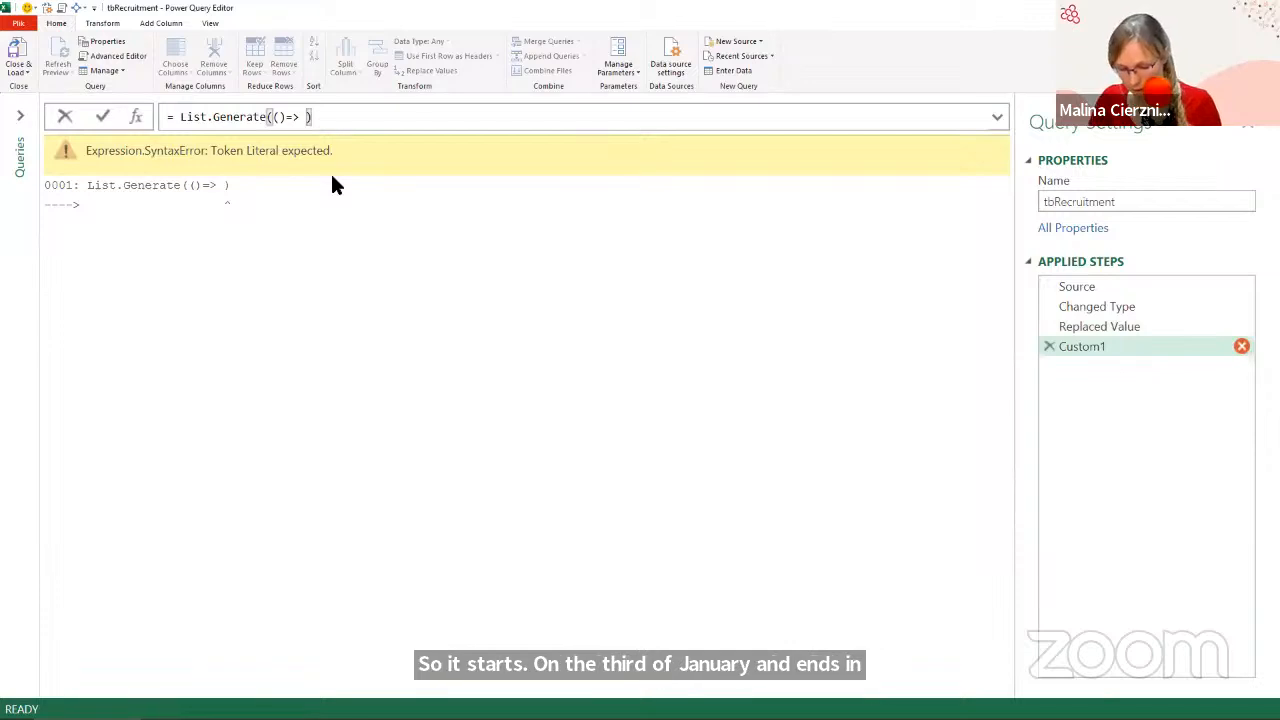
text(#date)
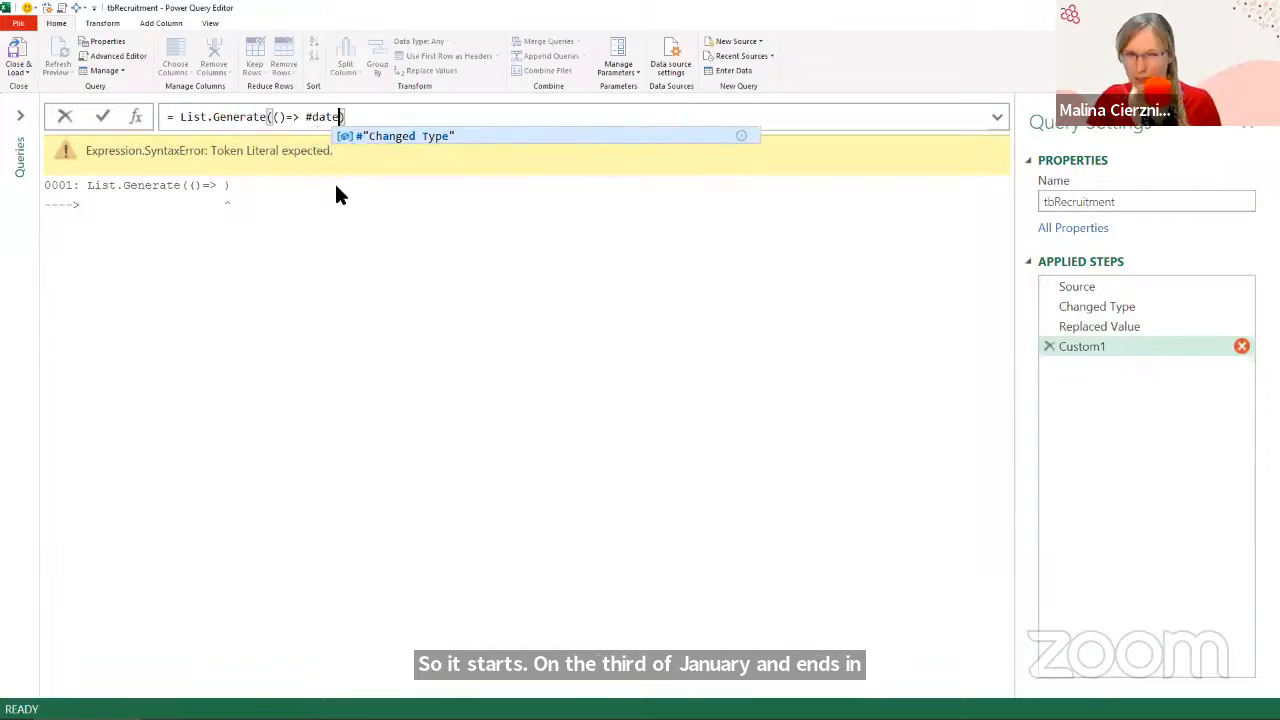
text(()
text(2023)
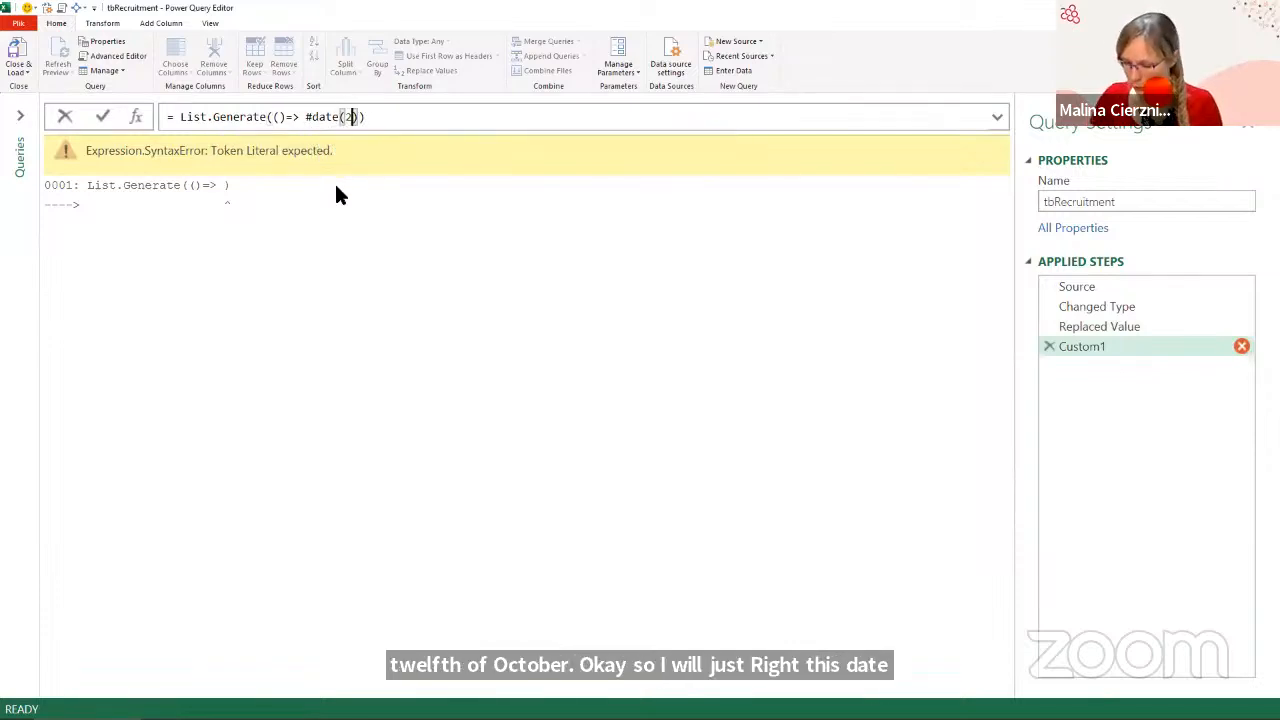
text(,1)
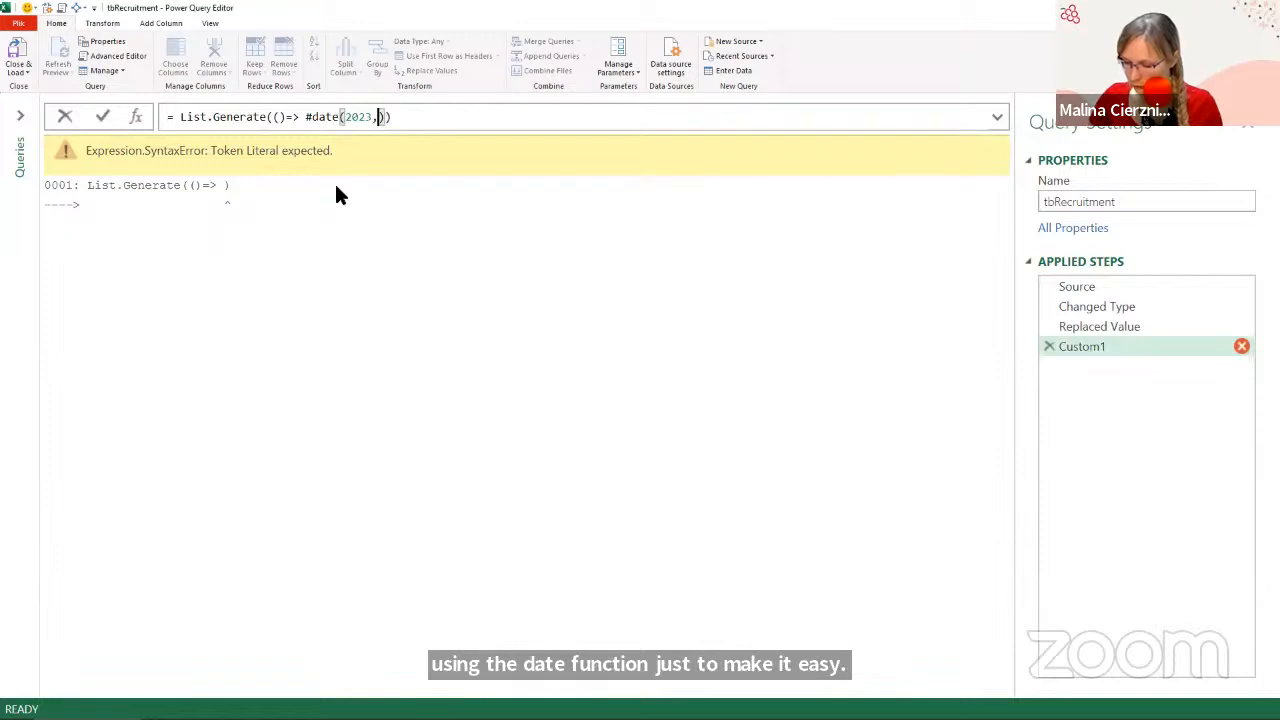
text(,3)
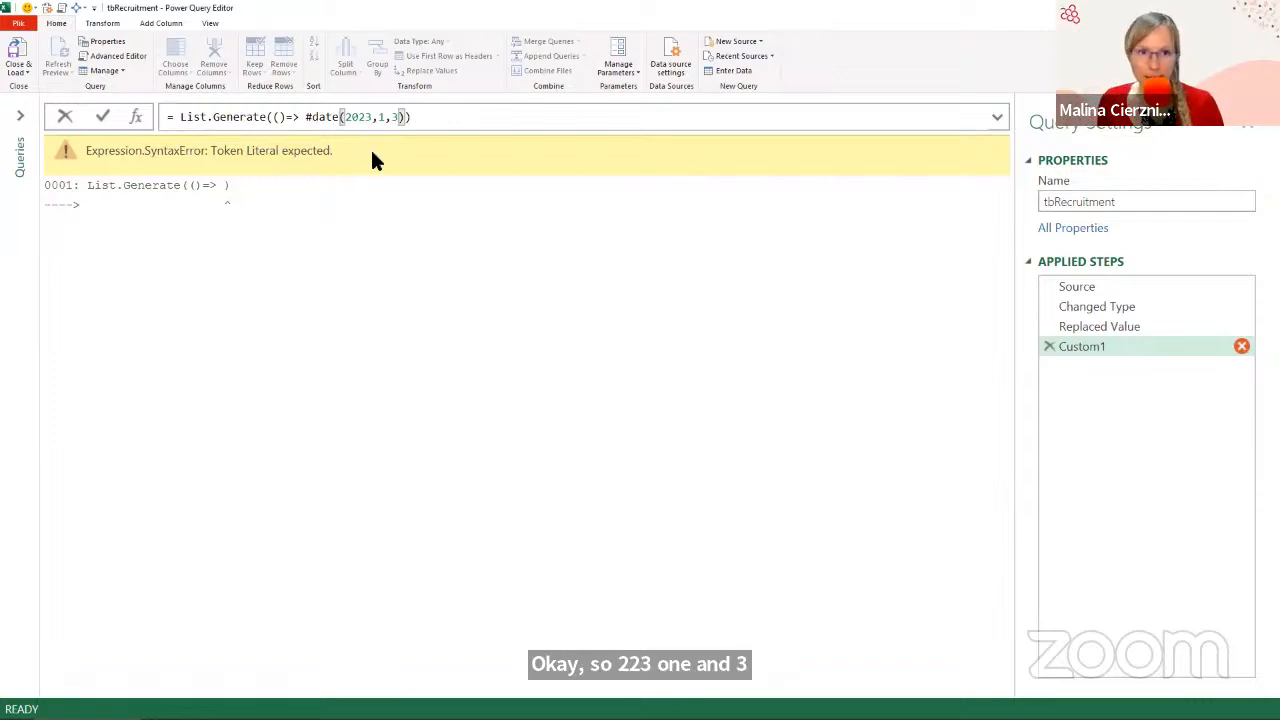
key(Right)
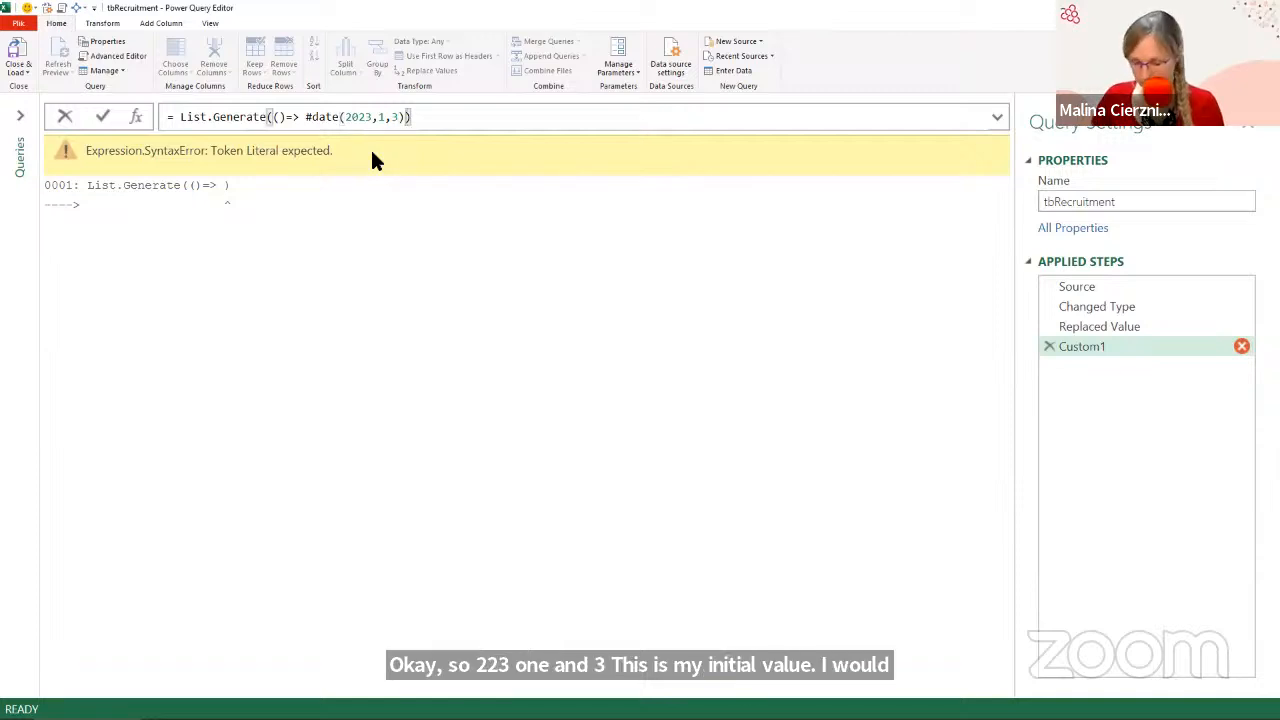
Add the condition argument each _ < #date(2023,10,12) to the List.Generate formula, followed by a comma.
text(,)
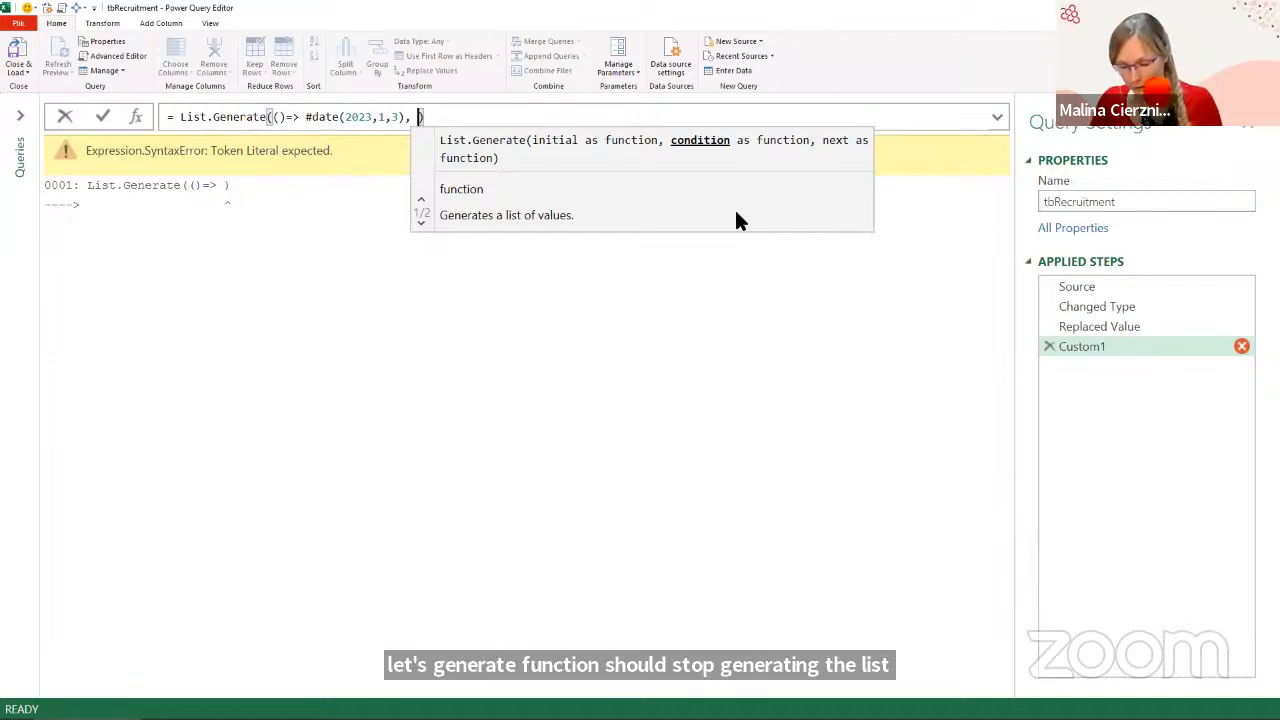
text(each)
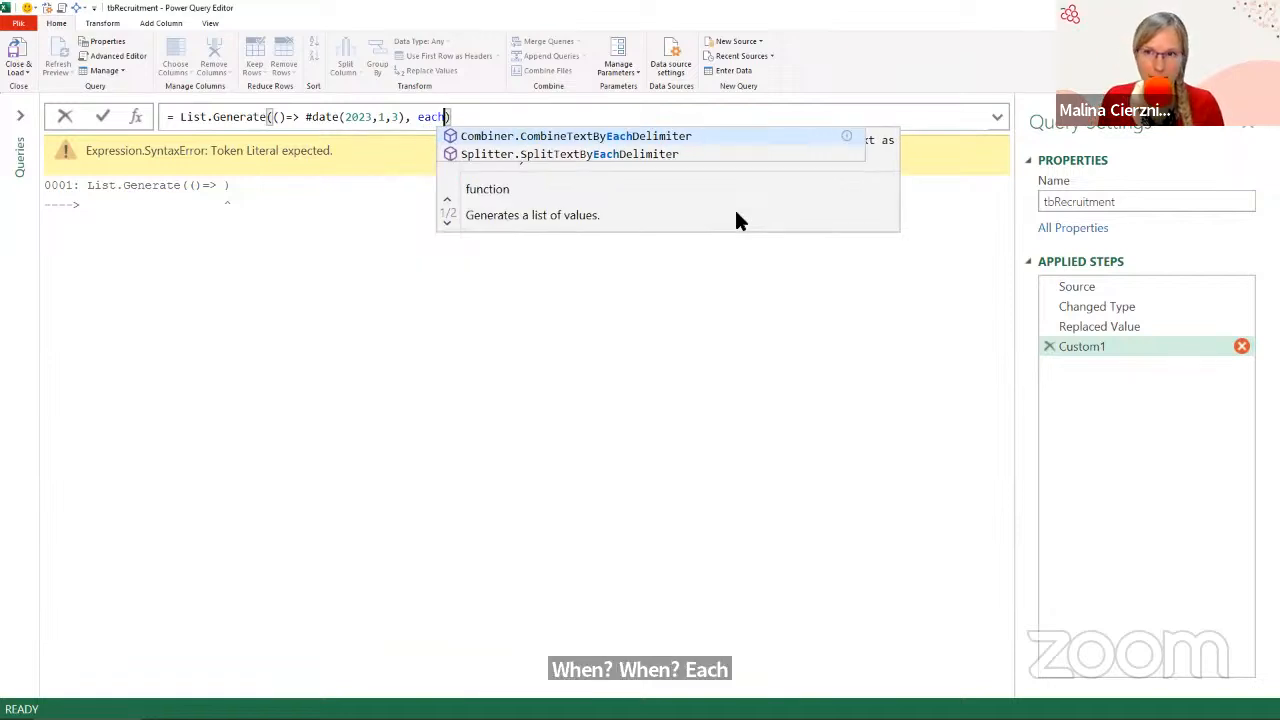
text( _)
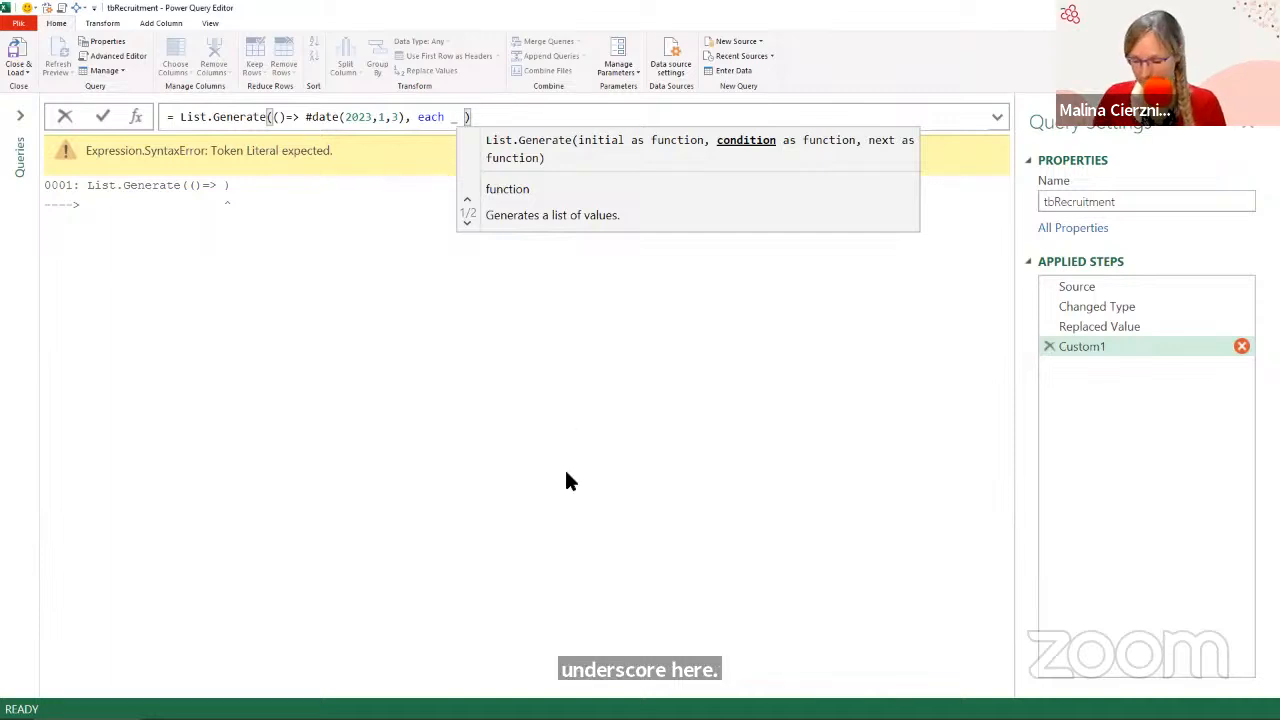
text(<)
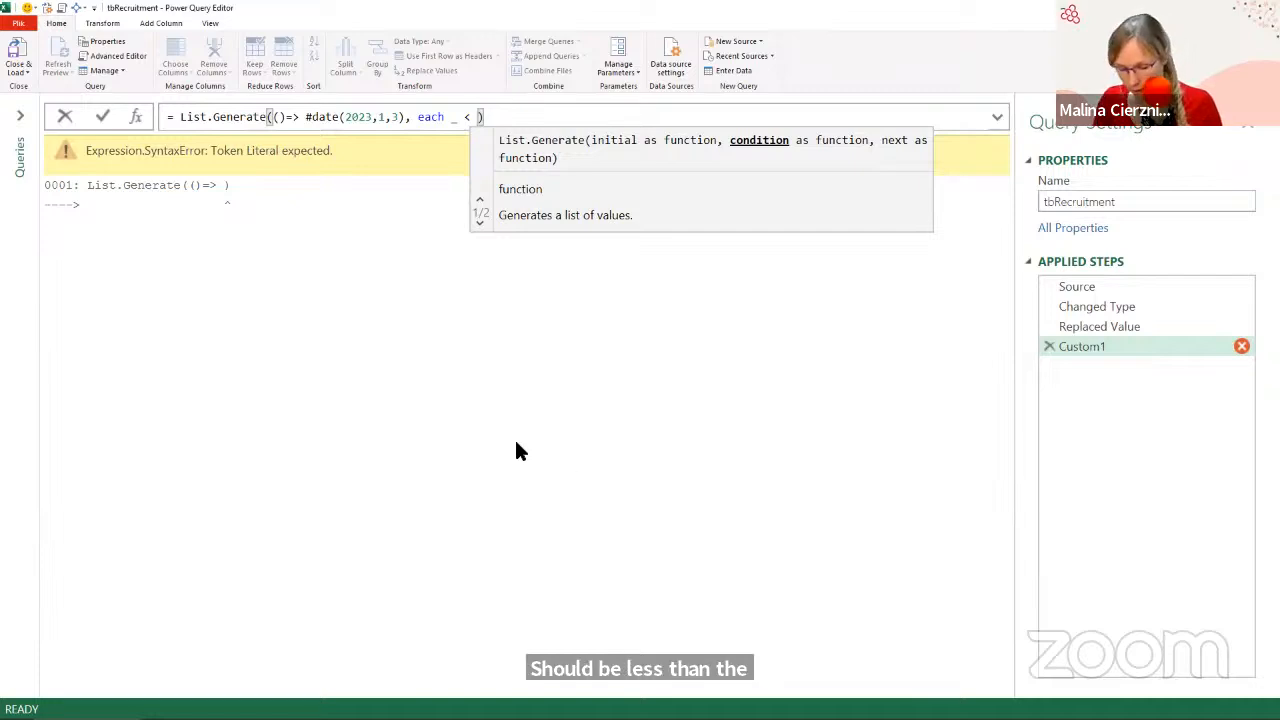
text(#date()
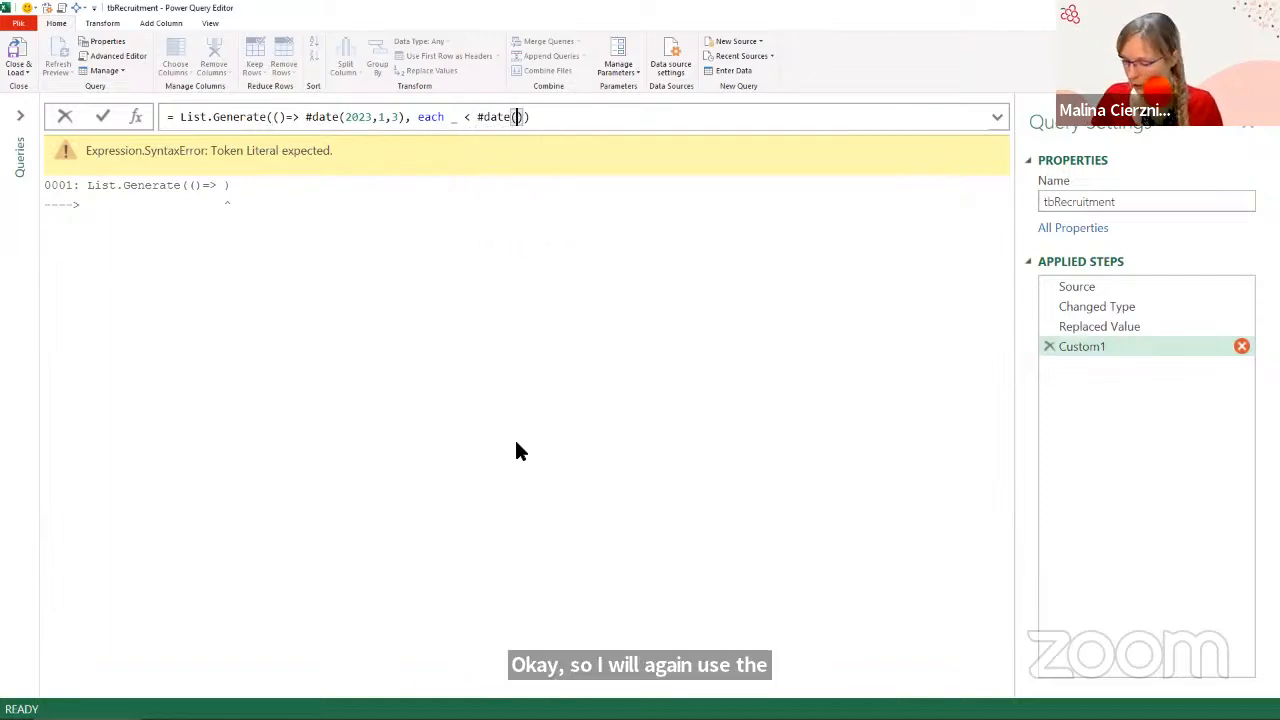
text(2023,10)
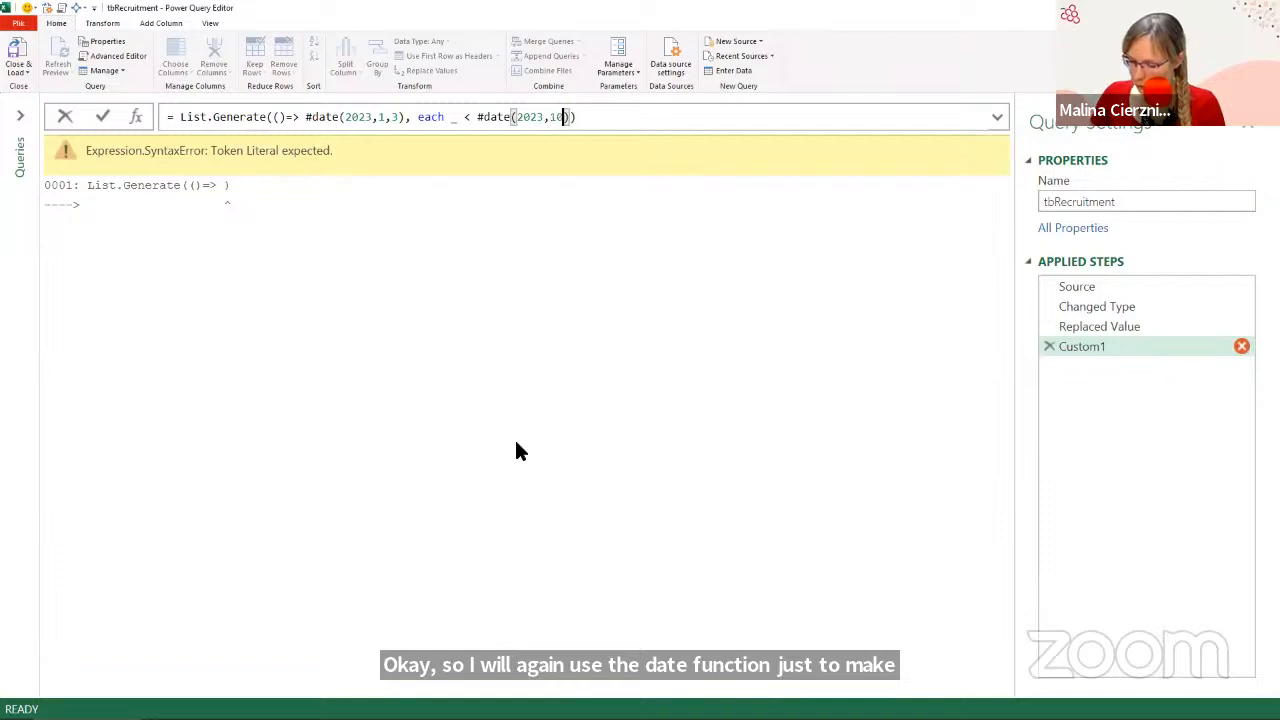
text(,12)
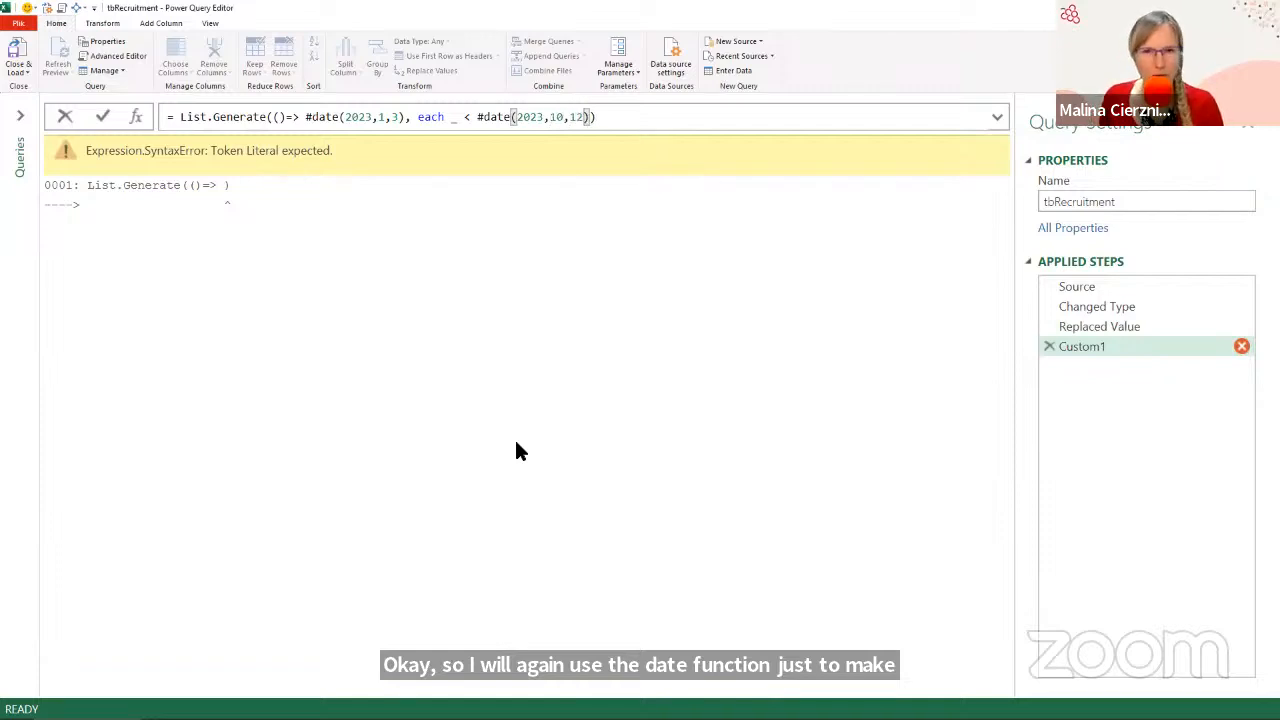
text(),)
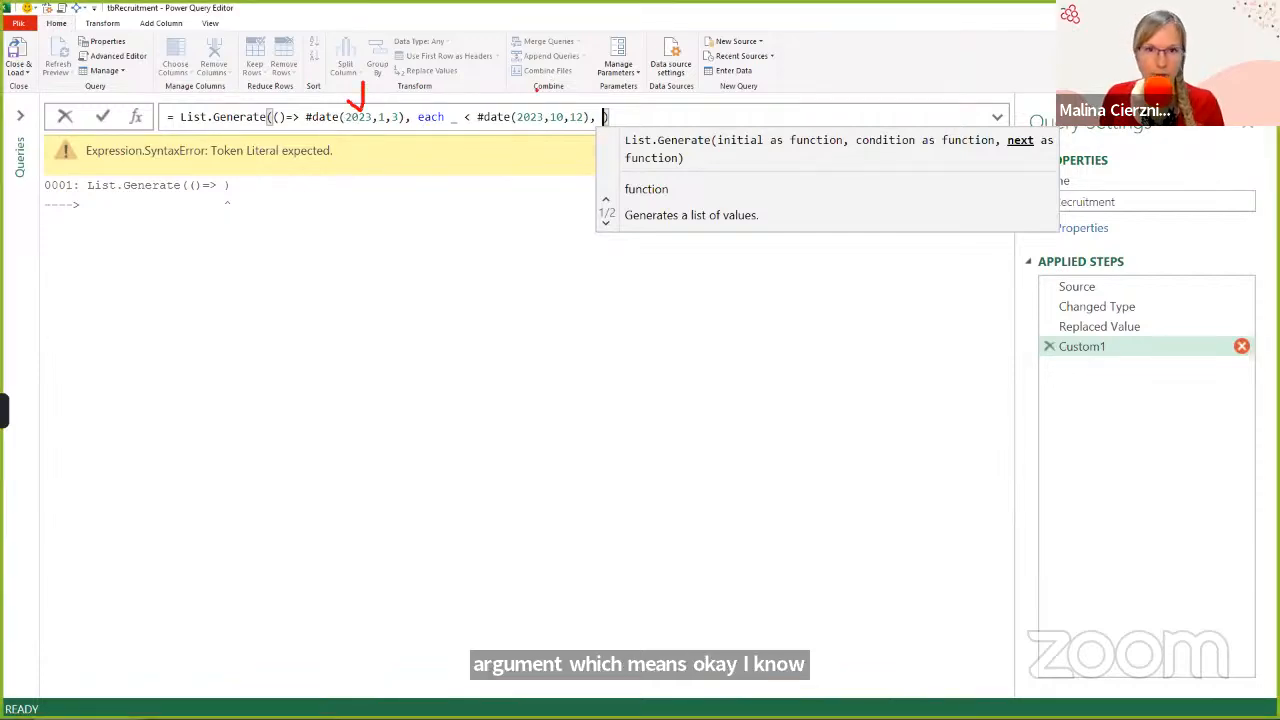
mouse_move(533, 89)
mouse_down()
mouse_move(545, 108)
mouse_move(556, 82)
mouse_up()
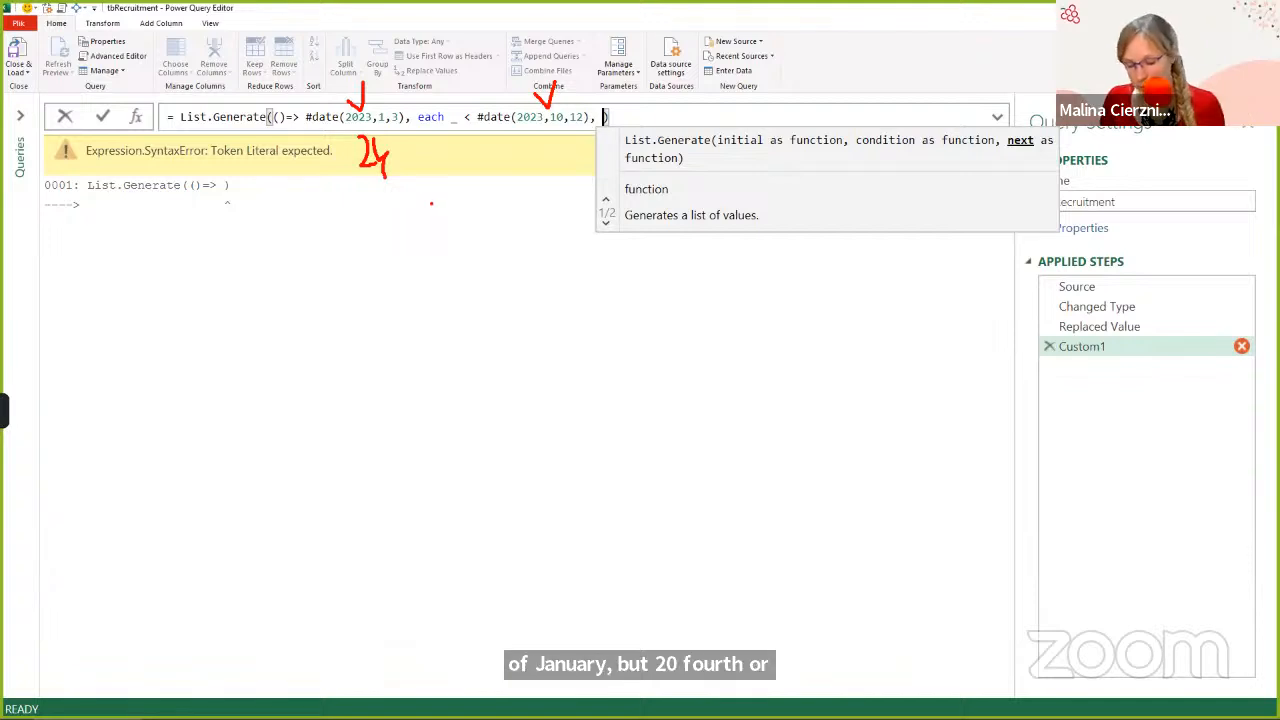
key(Escape)
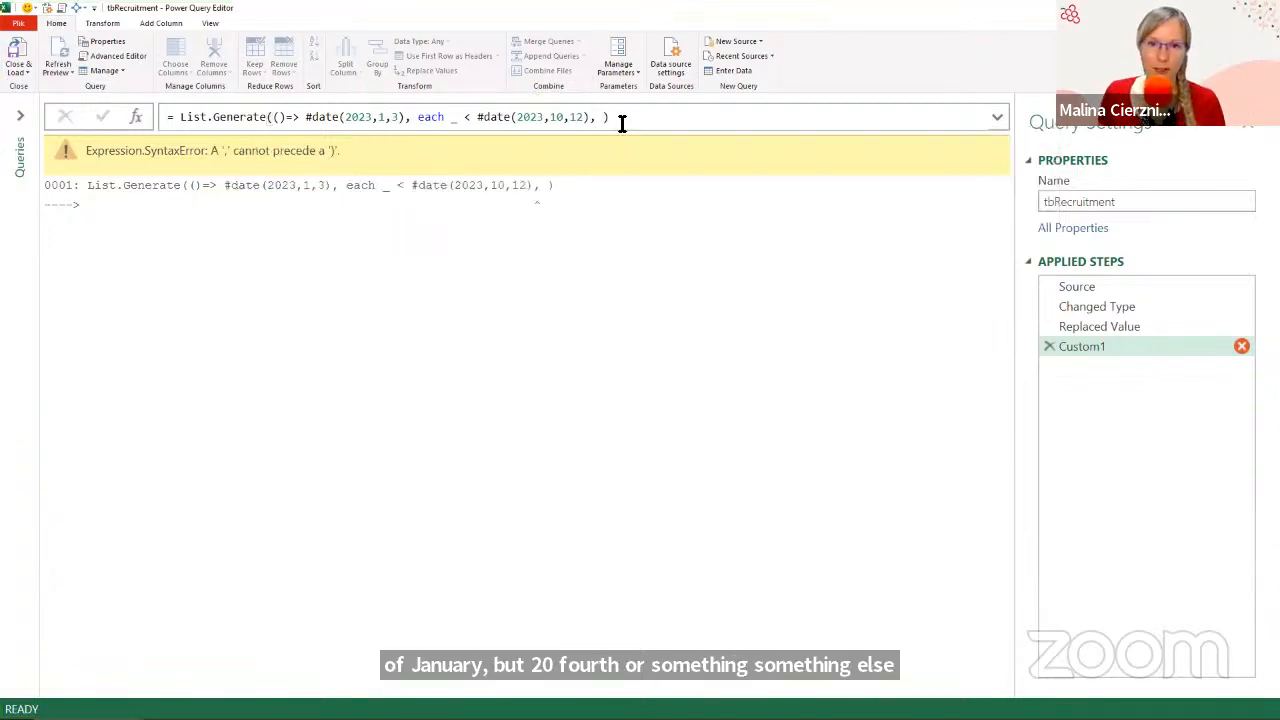
Add each Date.AddMonths(_,1) as List.Generate's next argument and commit the formula to generate the list of monthly dates.
click(603, 117)
key(Left)
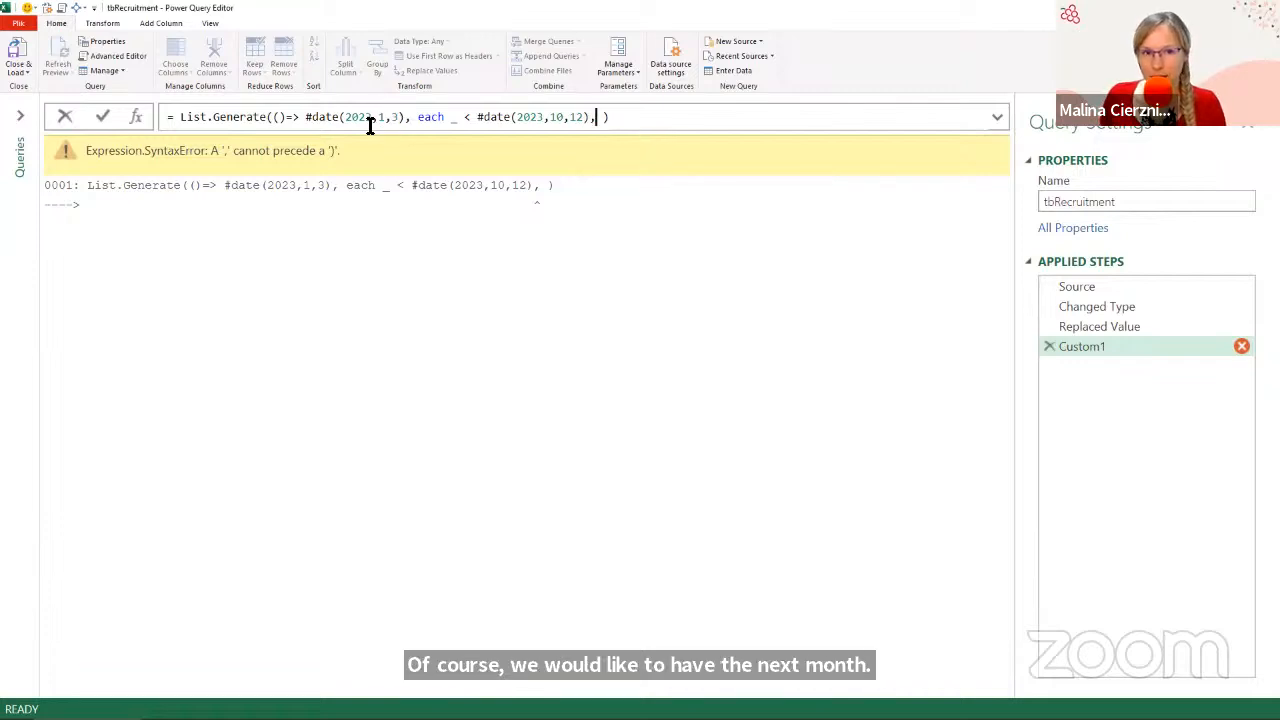
key(Right)
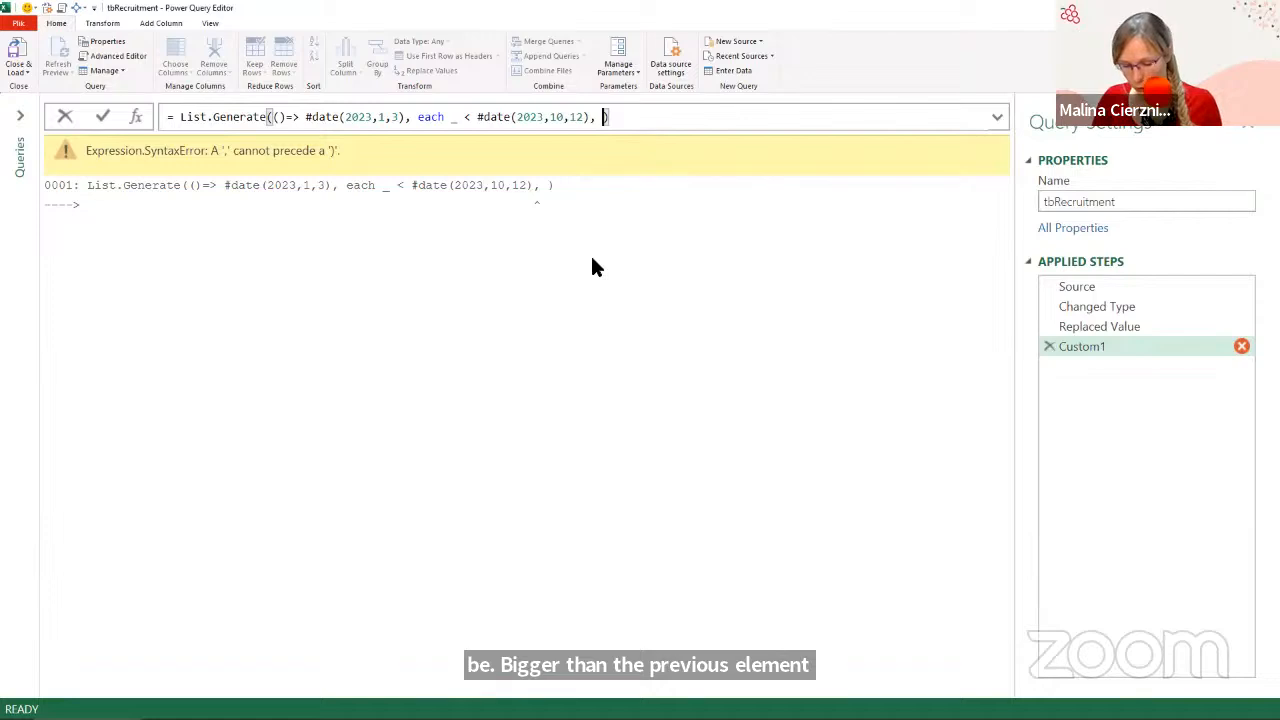
text(each)
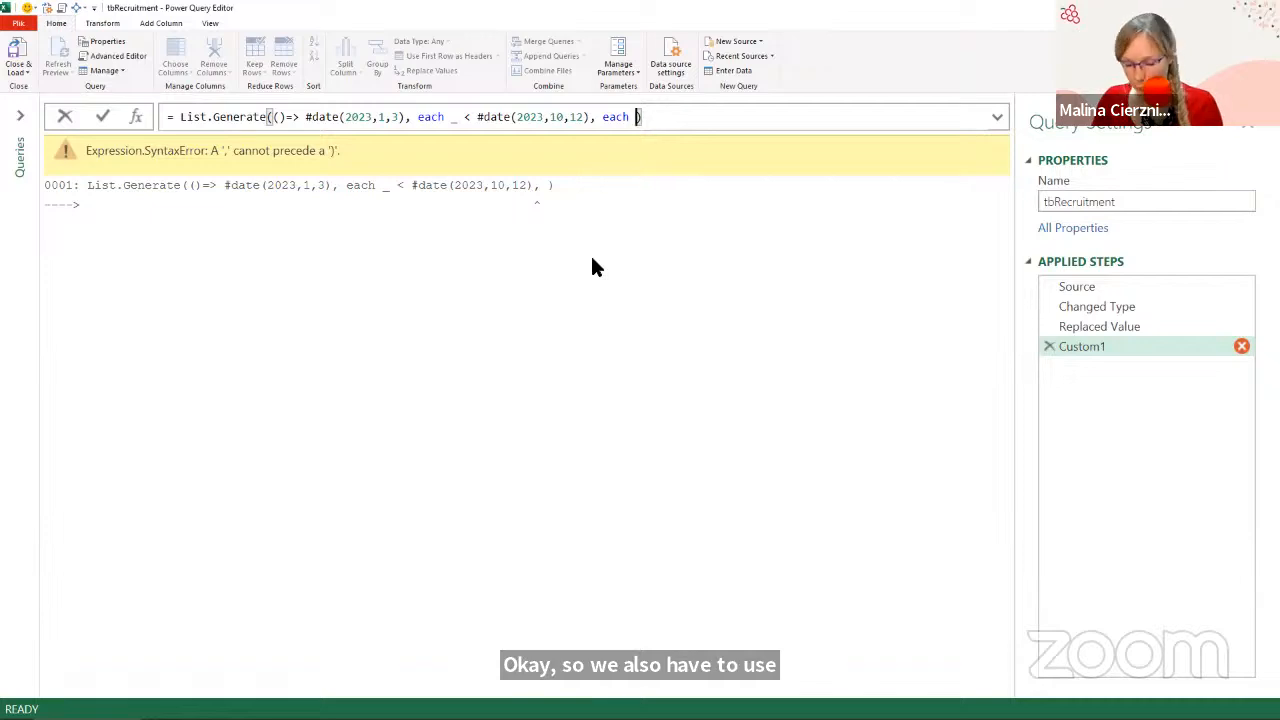
text(Datea)
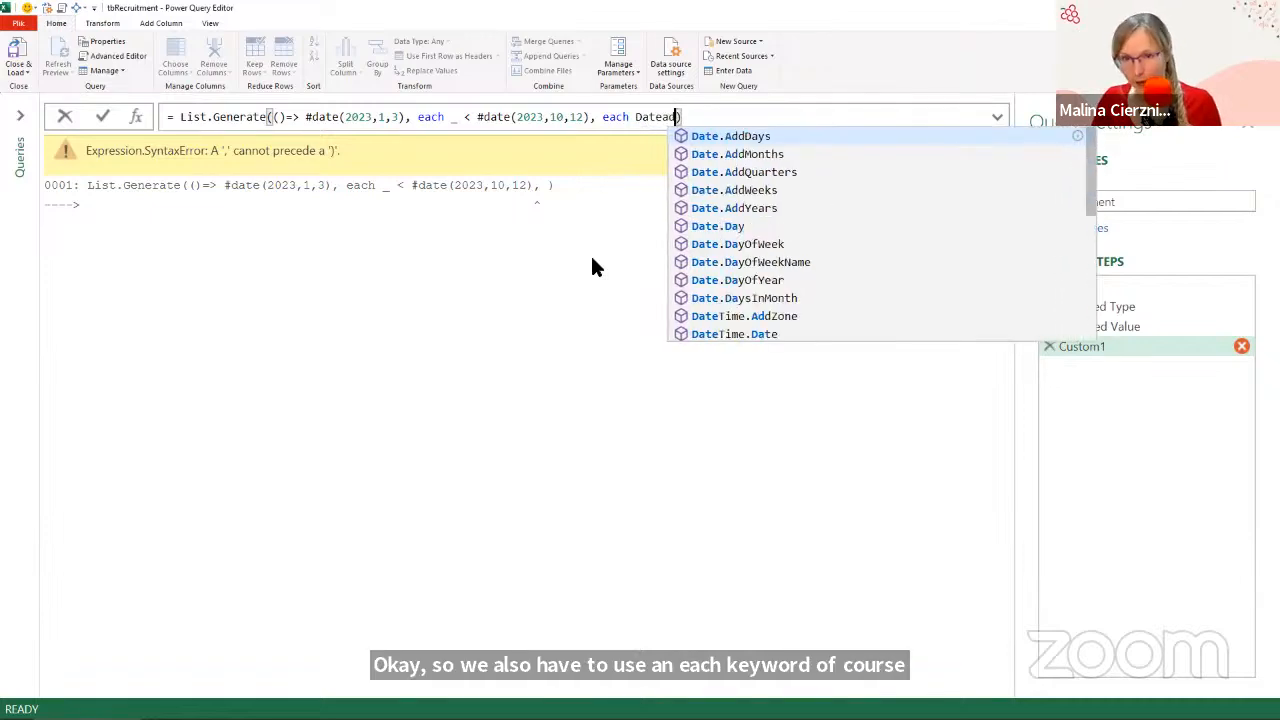
text(d)
key(Down)
key(Tab)
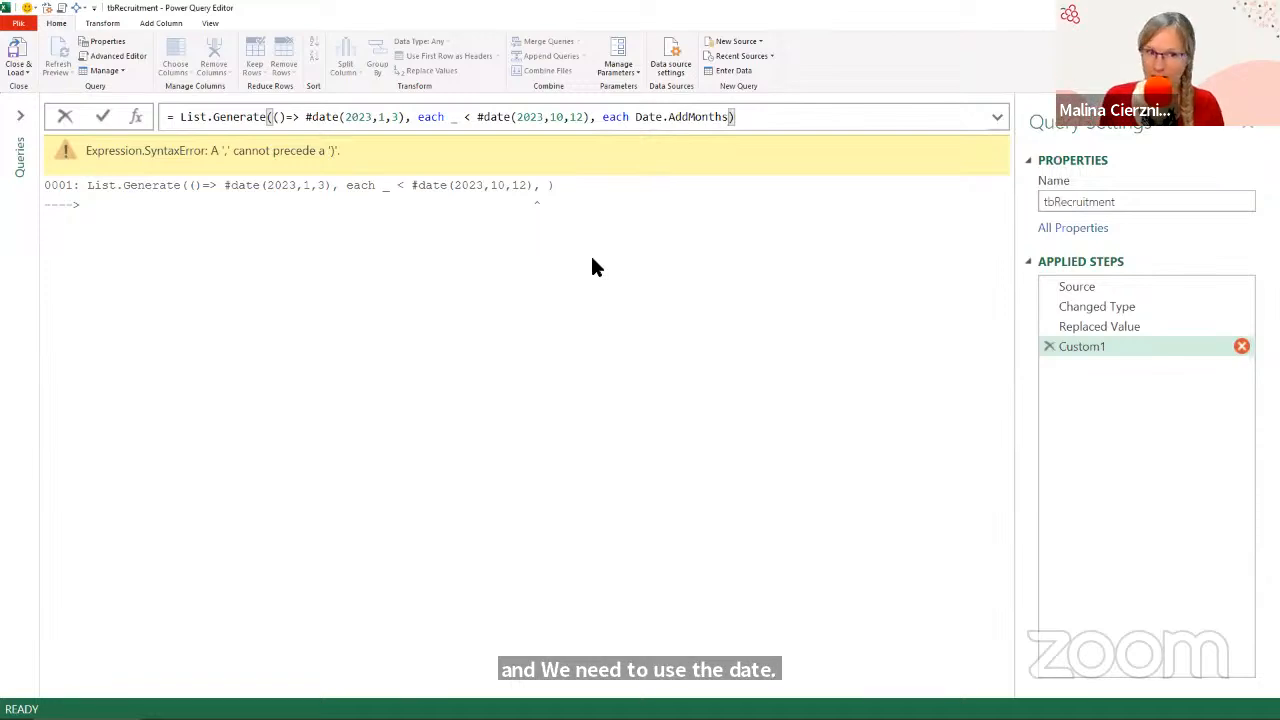
text((_)
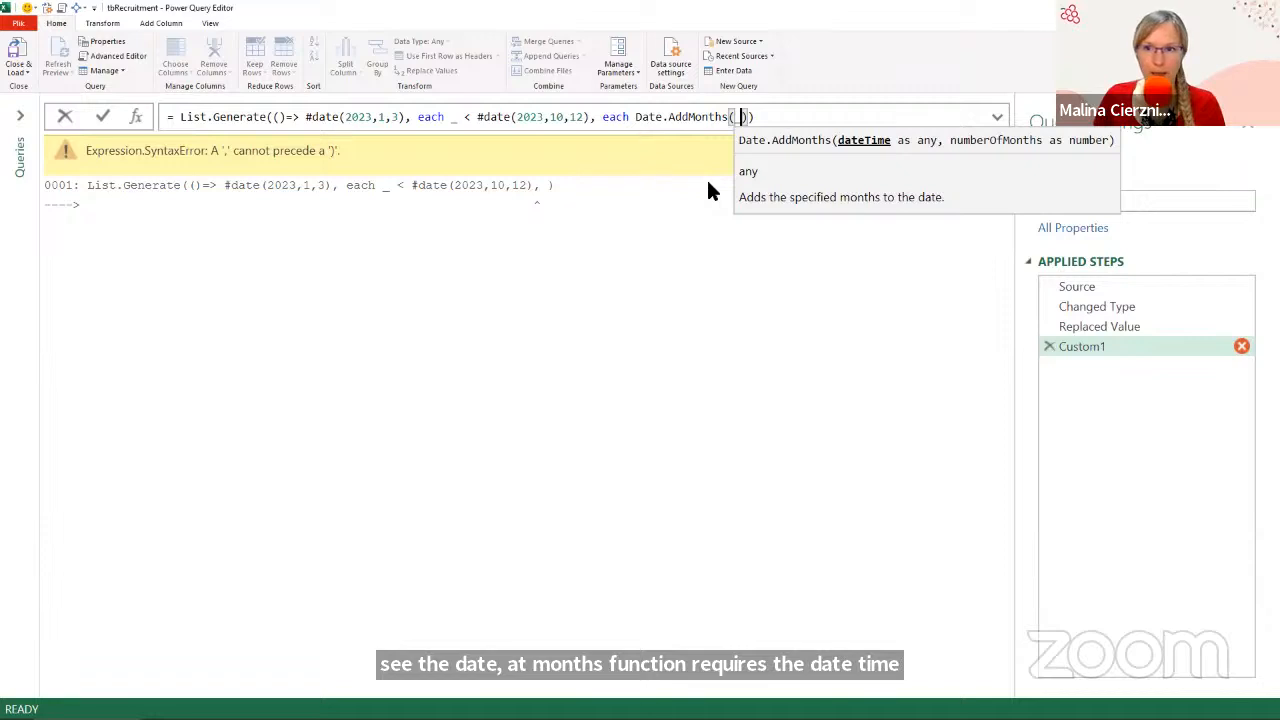
text(,)
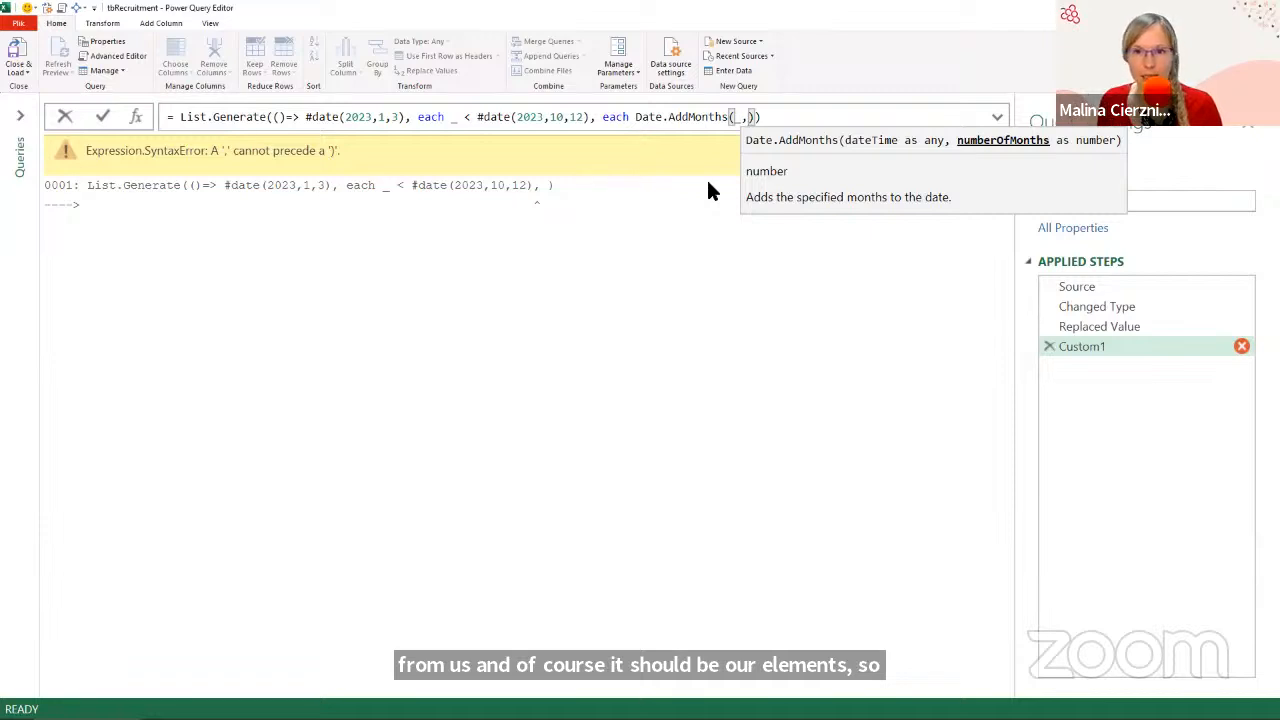
text(1)
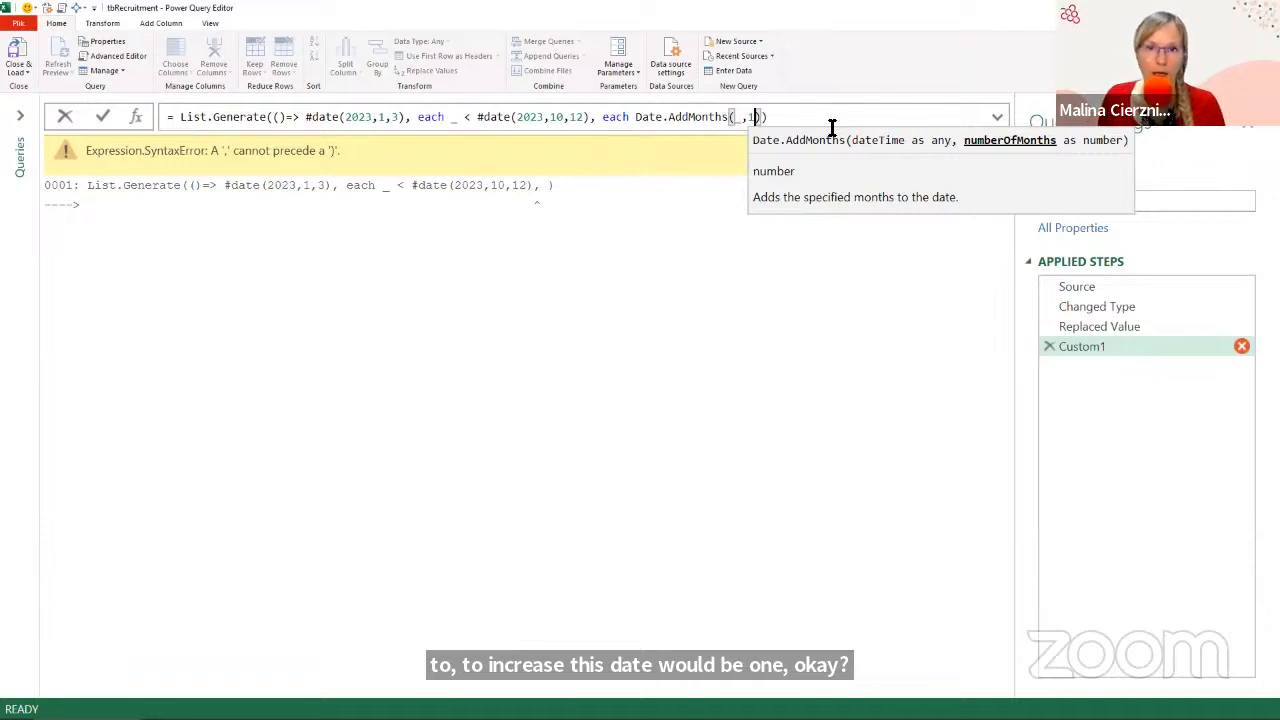
click(791, 116)
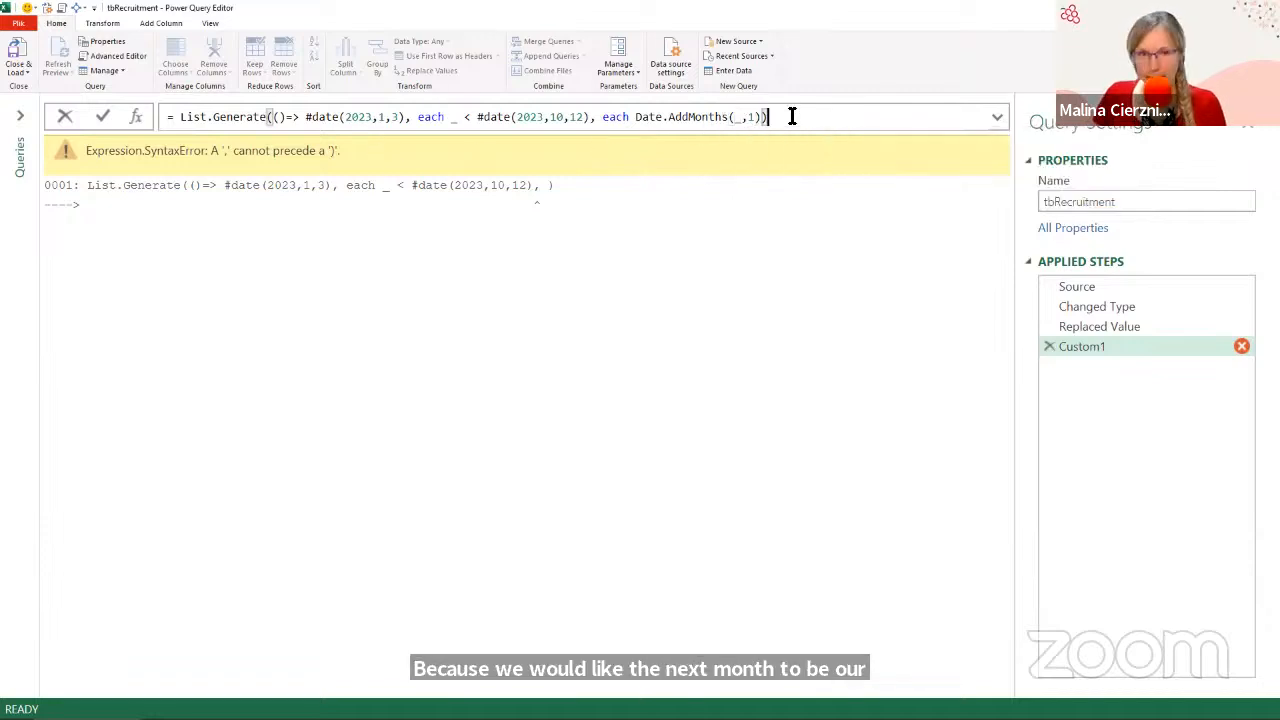
key(Return)
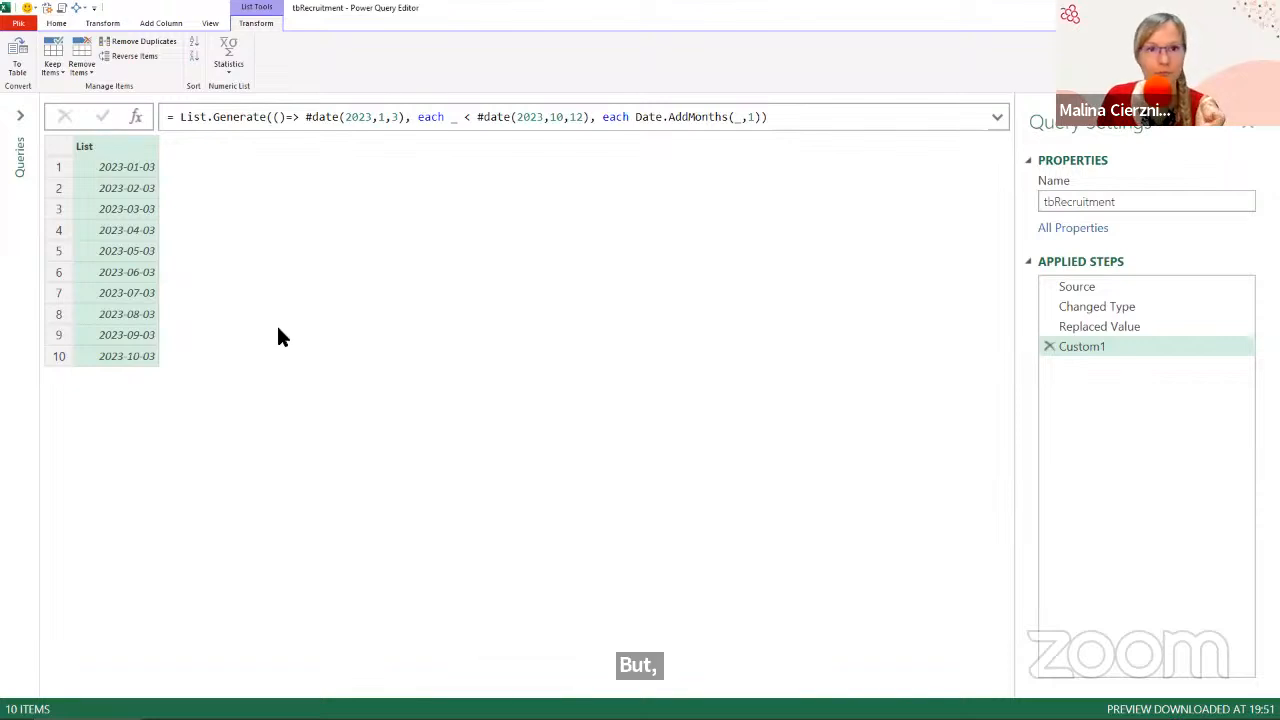
Open the Replaced Value step and examine the start and end dates of the recruitment in row 15.
click(1100, 328)
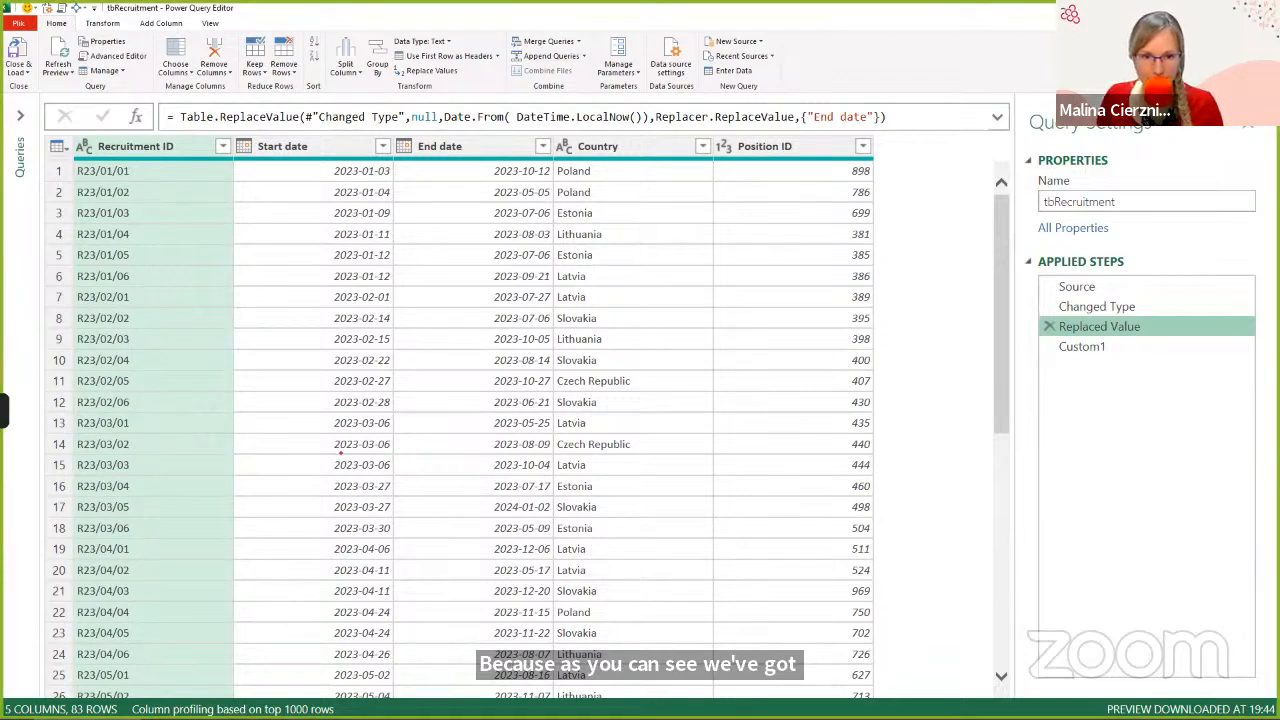
drag(318, 450, 566, 478)
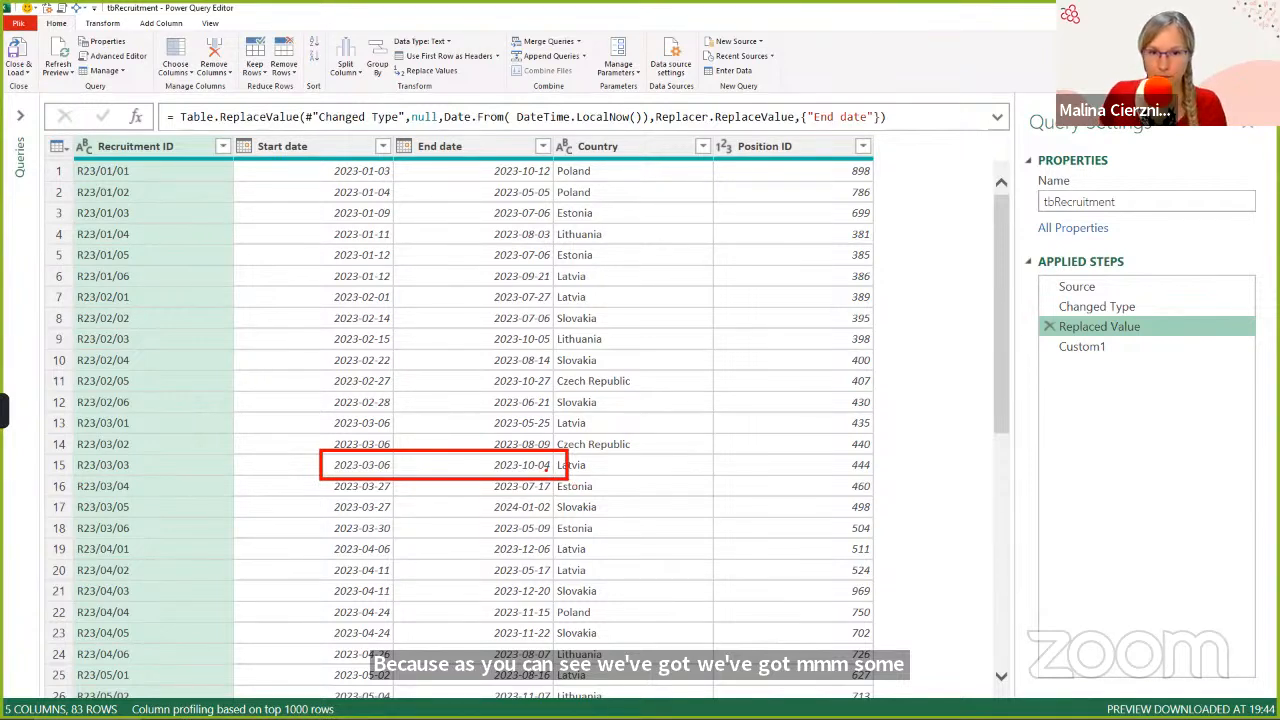
drag(548, 470, 610, 610)
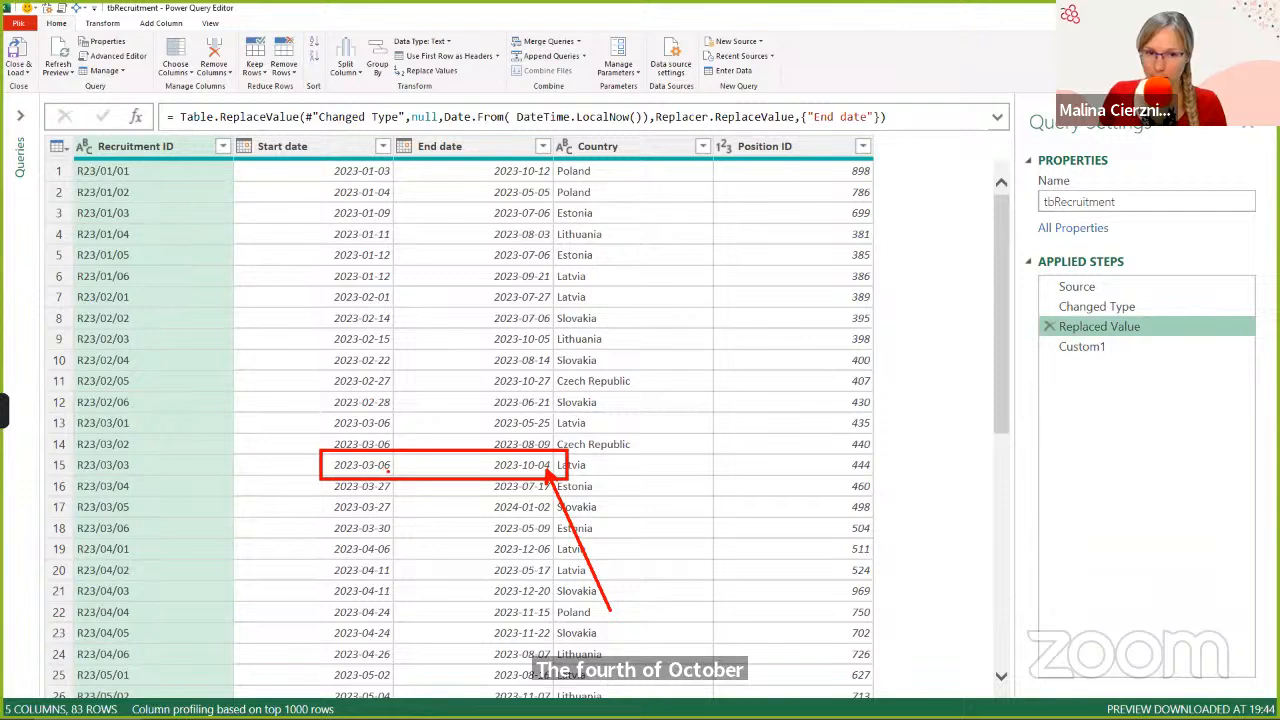
Compare the day of the start date with the day of the end date for the recruitment in row 15.
drag(420, 600, 388, 477)
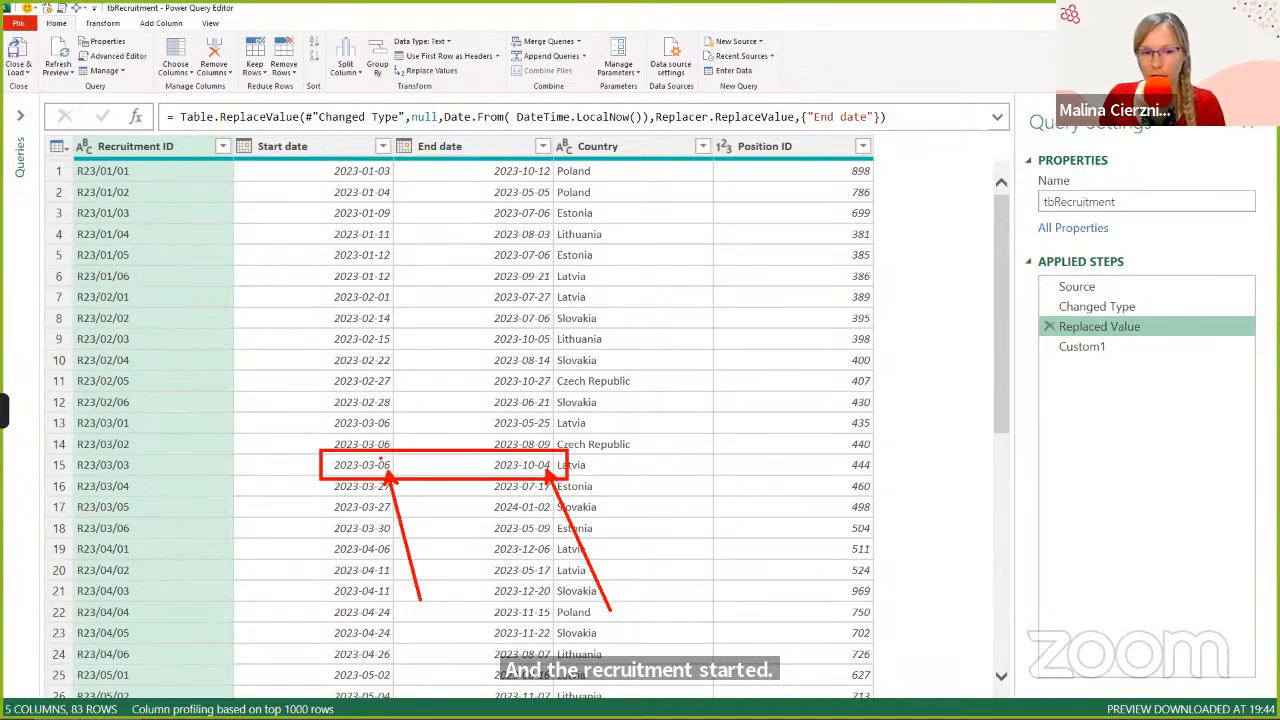
drag(387, 457, 404, 388)
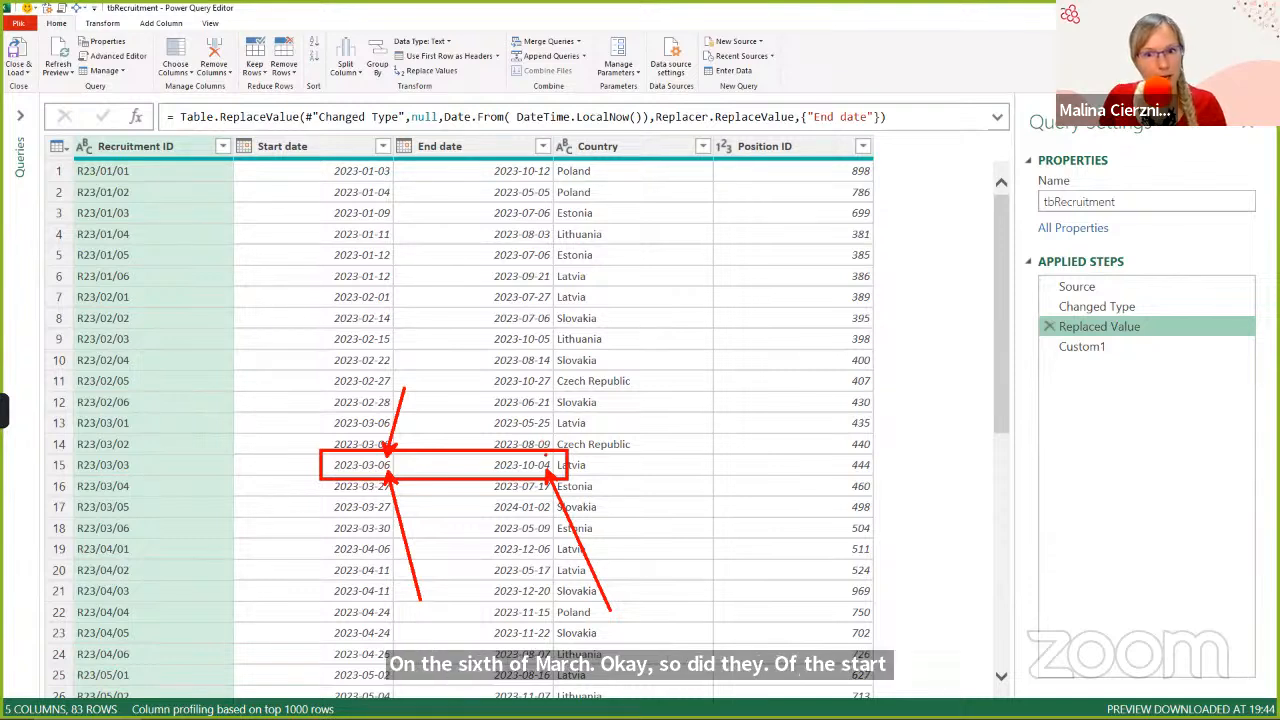
drag(546, 455, 546, 334)
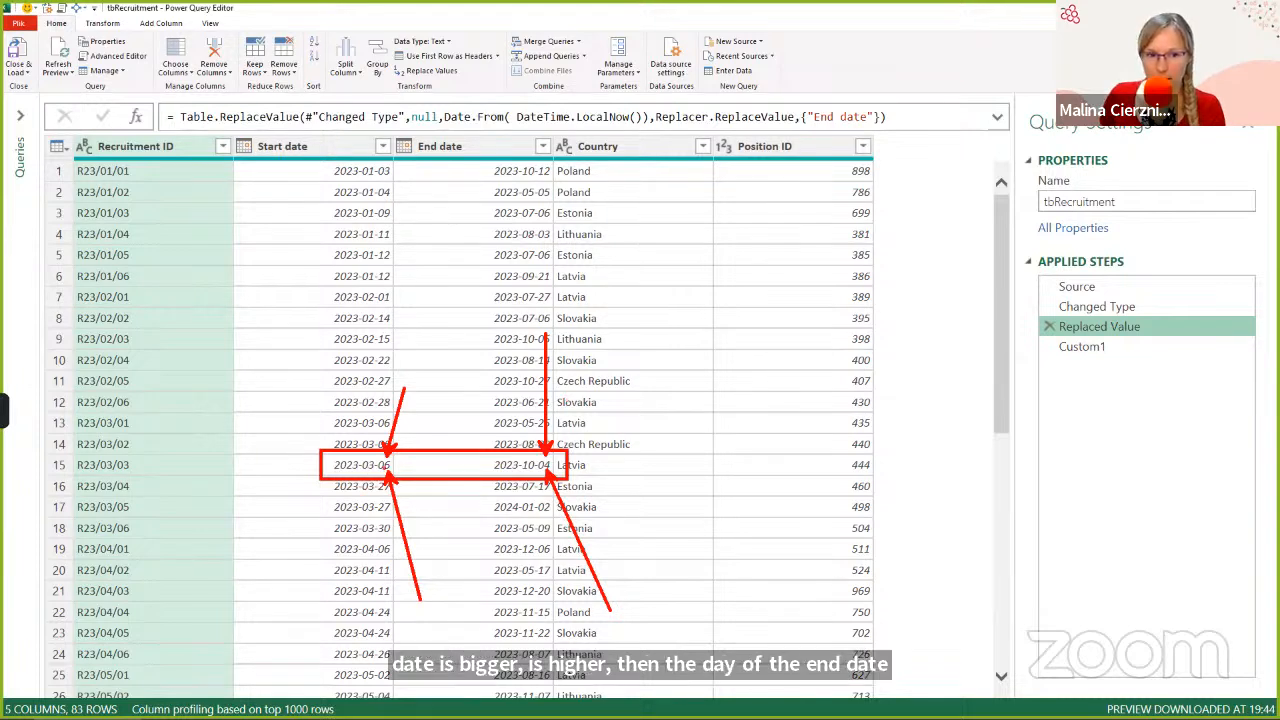
Change the initial value of the List.Generate formula in Custom1 to #date(2023,1,13) and commit the formula.
click(1086, 348)
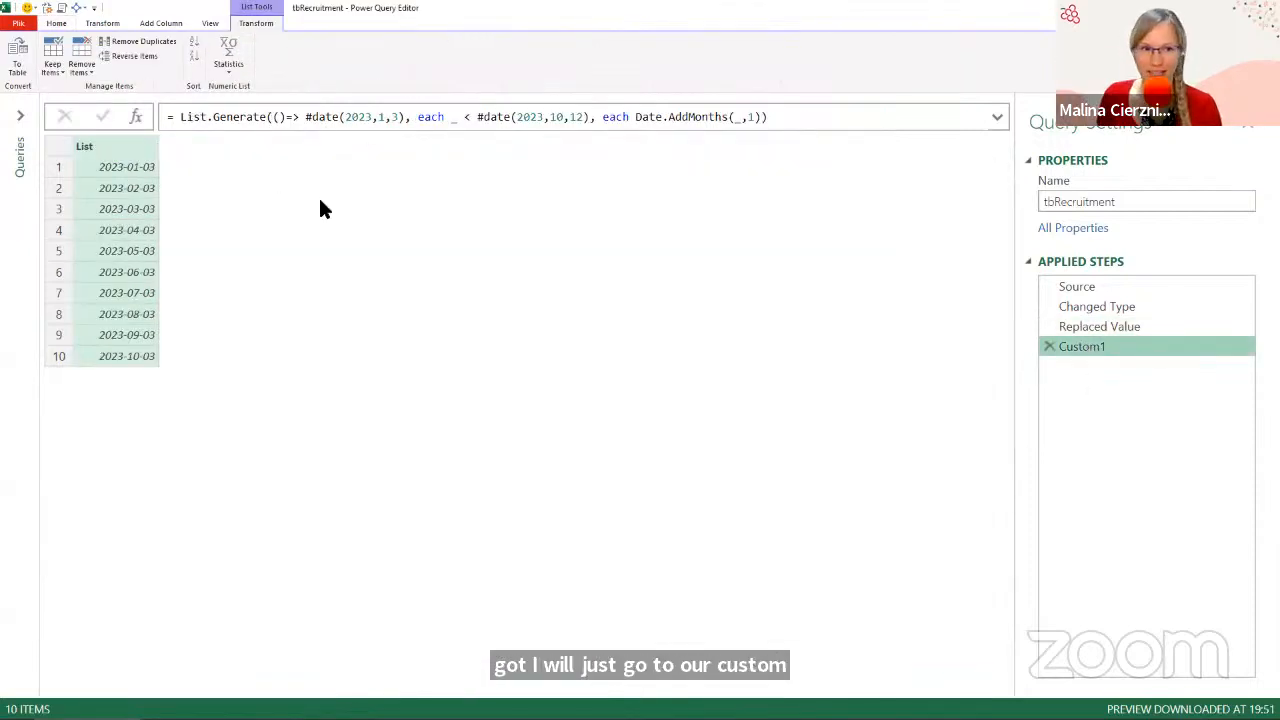
click(384, 117)
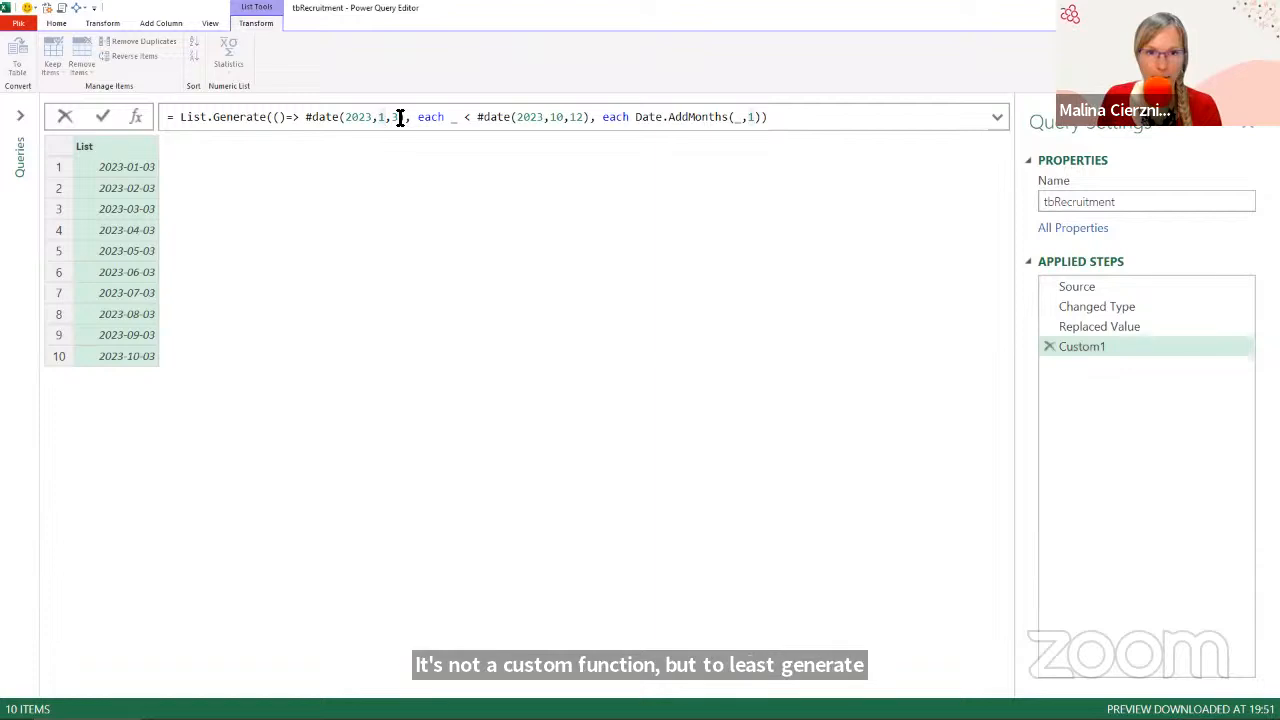
click(400, 118)
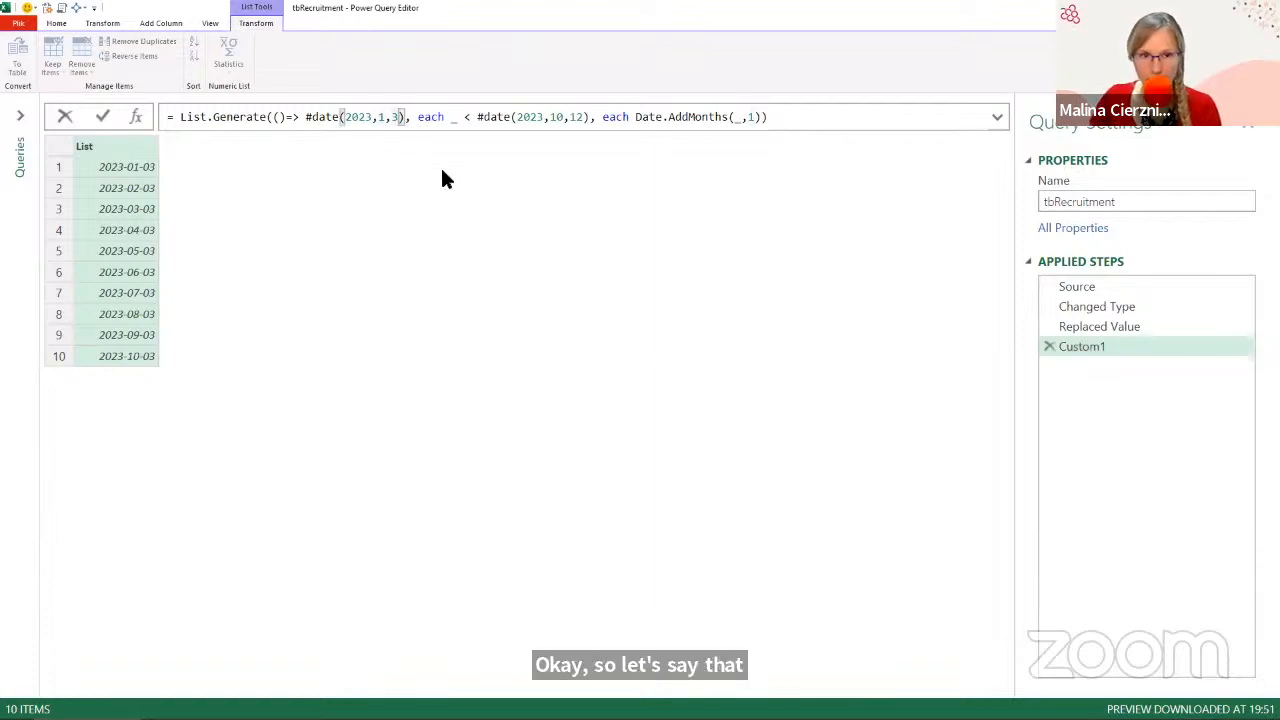
text(1)
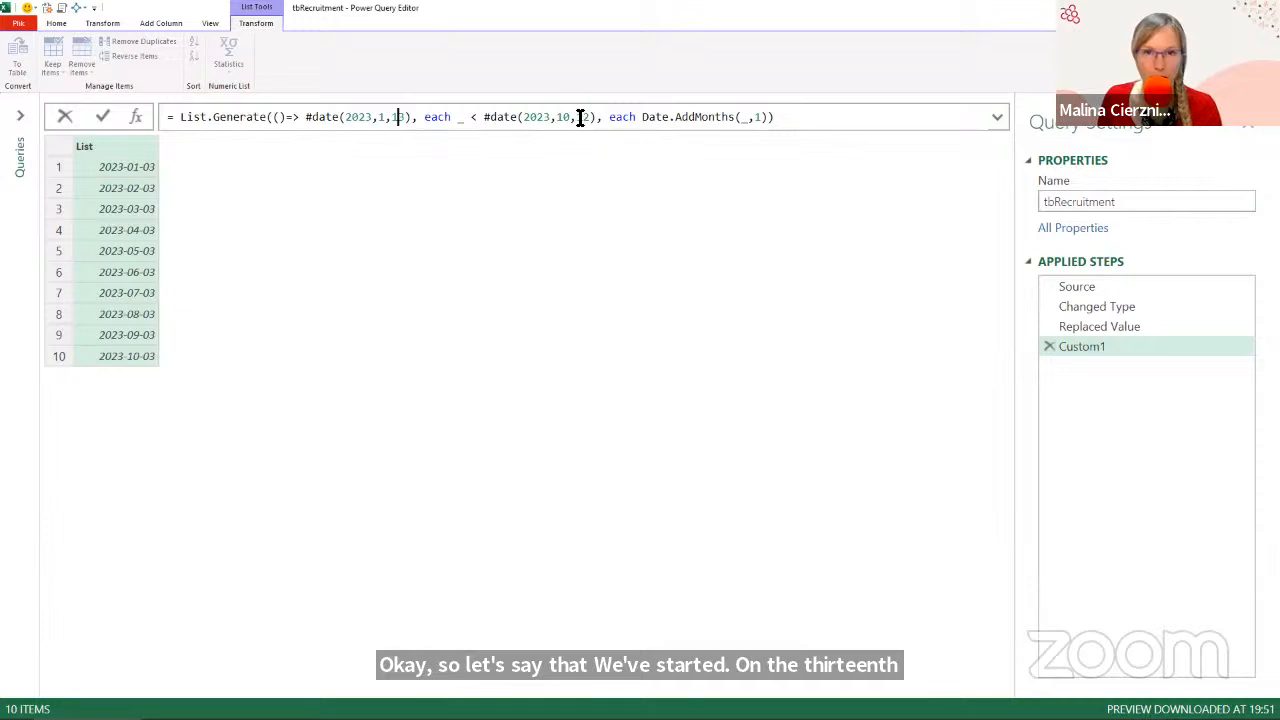
click(812, 117)
key(Return)
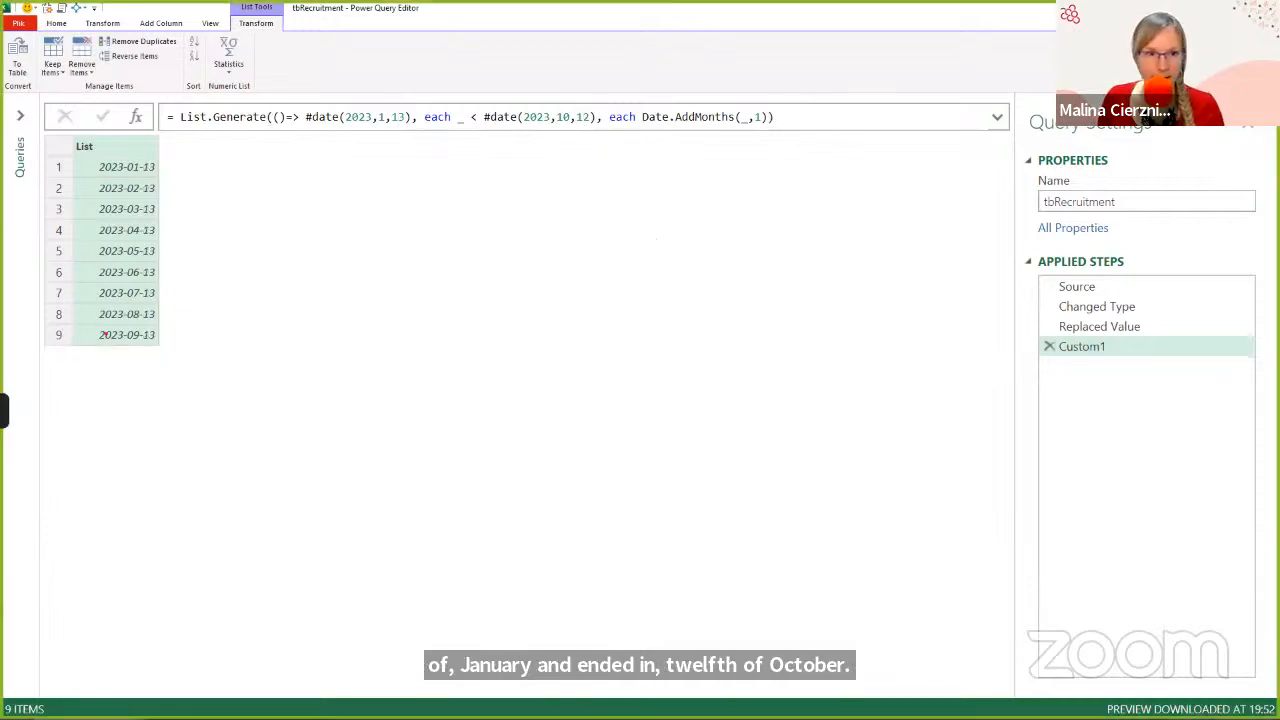
Examine the end of the generated list against the #date(2023,10,12) condition to see whether October is covered.
mouse_move(70, 343)
mouse_down()
mouse_move(170, 374)
mouse_move(235, 473)
mouse_up()
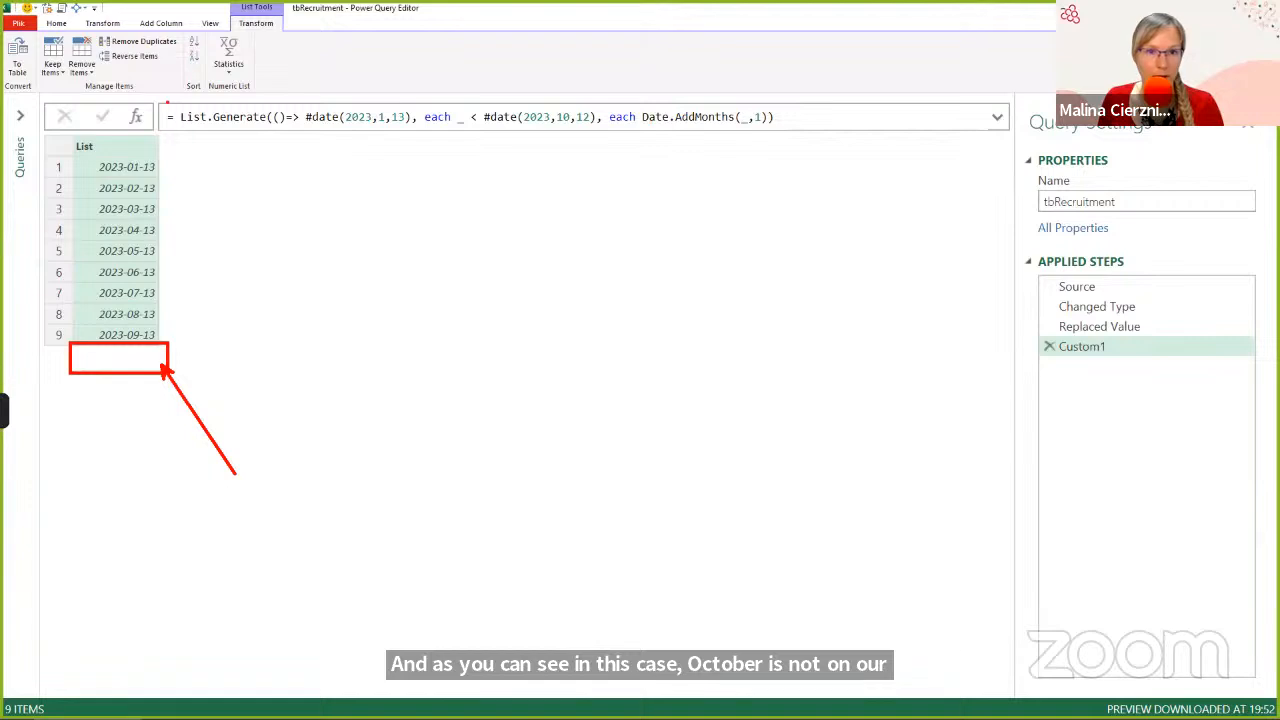
drag(168, 102, 281, 137)
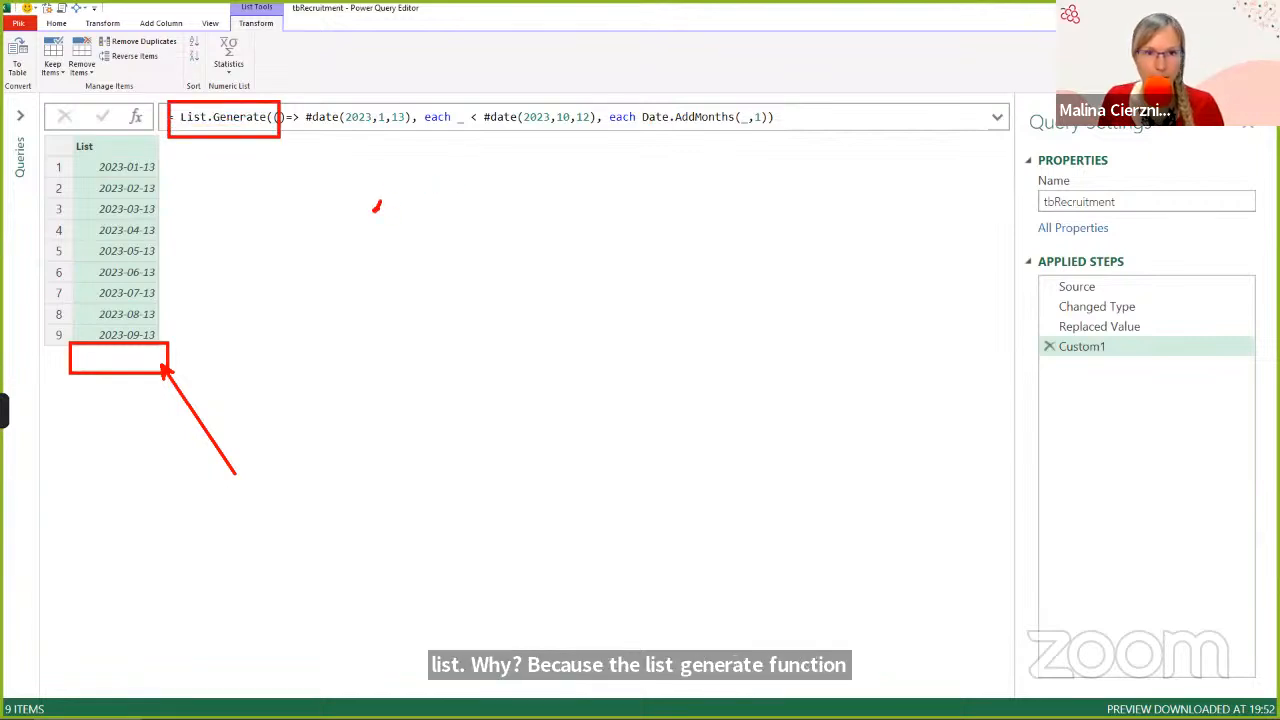
mouse_move(377, 207)
mouse_down()
mouse_move(379, 243)
mouse_move(420, 214)
mouse_move(398, 256)
mouse_up()
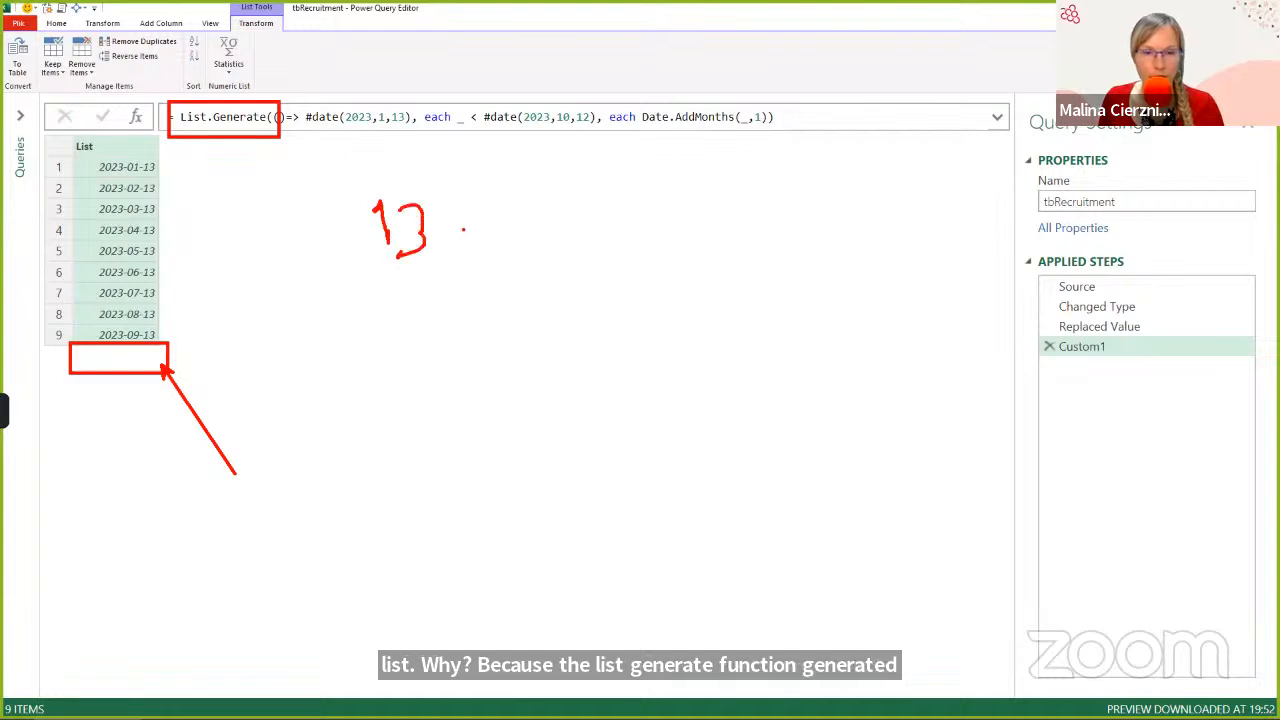
drag(486, 218, 540, 242)
mouse_move(550, 206)
mouse_down()
mouse_move(556, 250)
mouse_move(587, 215)
mouse_up()
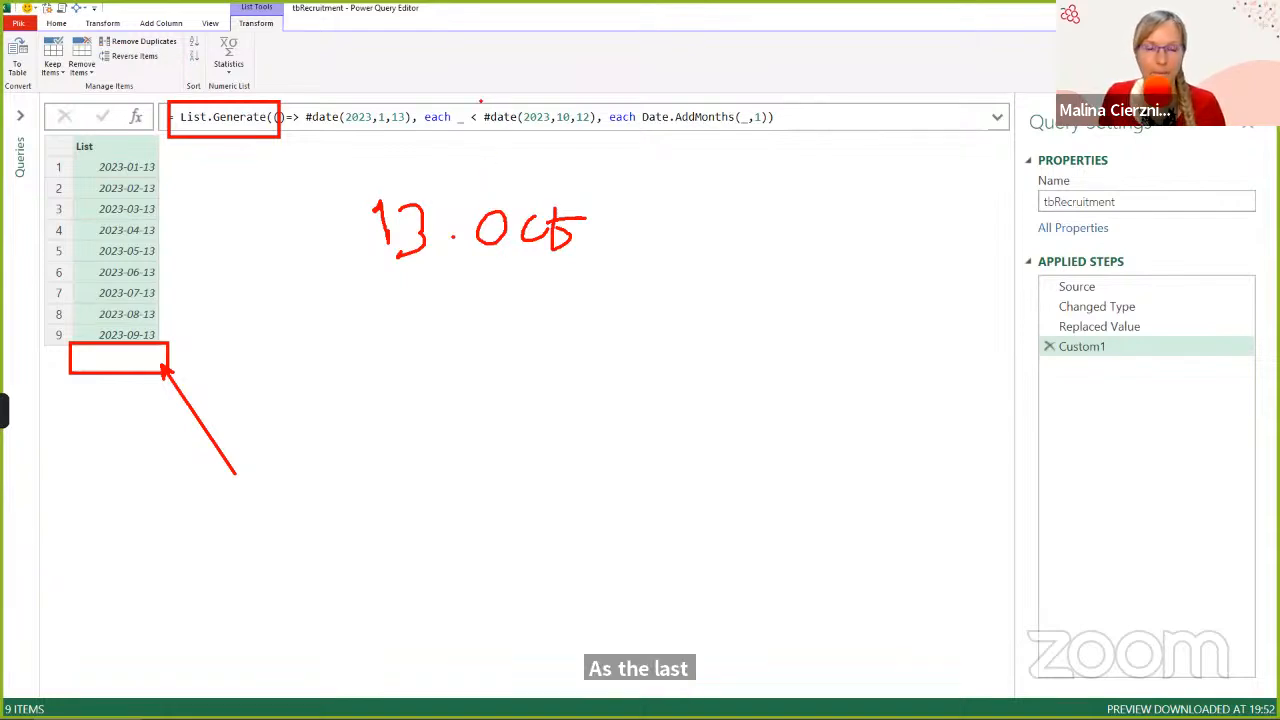
mouse_move(466, 98)
mouse_down()
mouse_move(540, 98)
mouse_move(600, 138)
mouse_move(466, 100)
mouse_up()
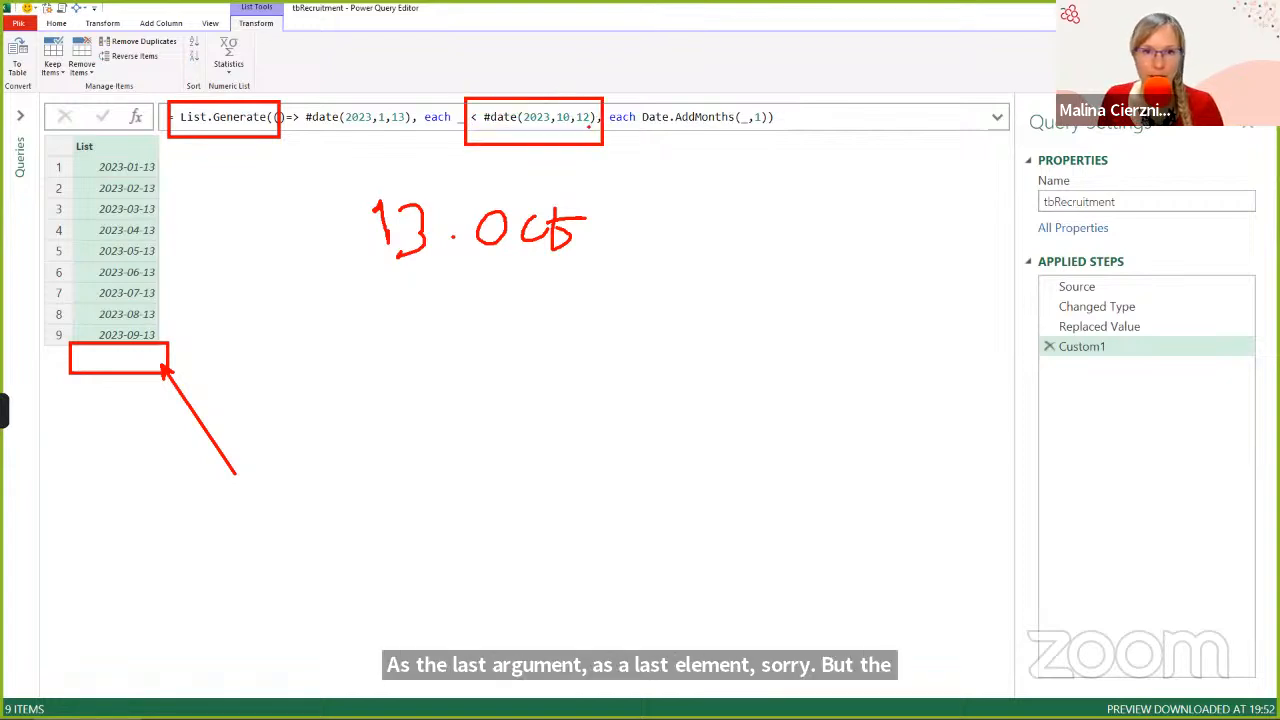
drag(585, 125, 614, 200)
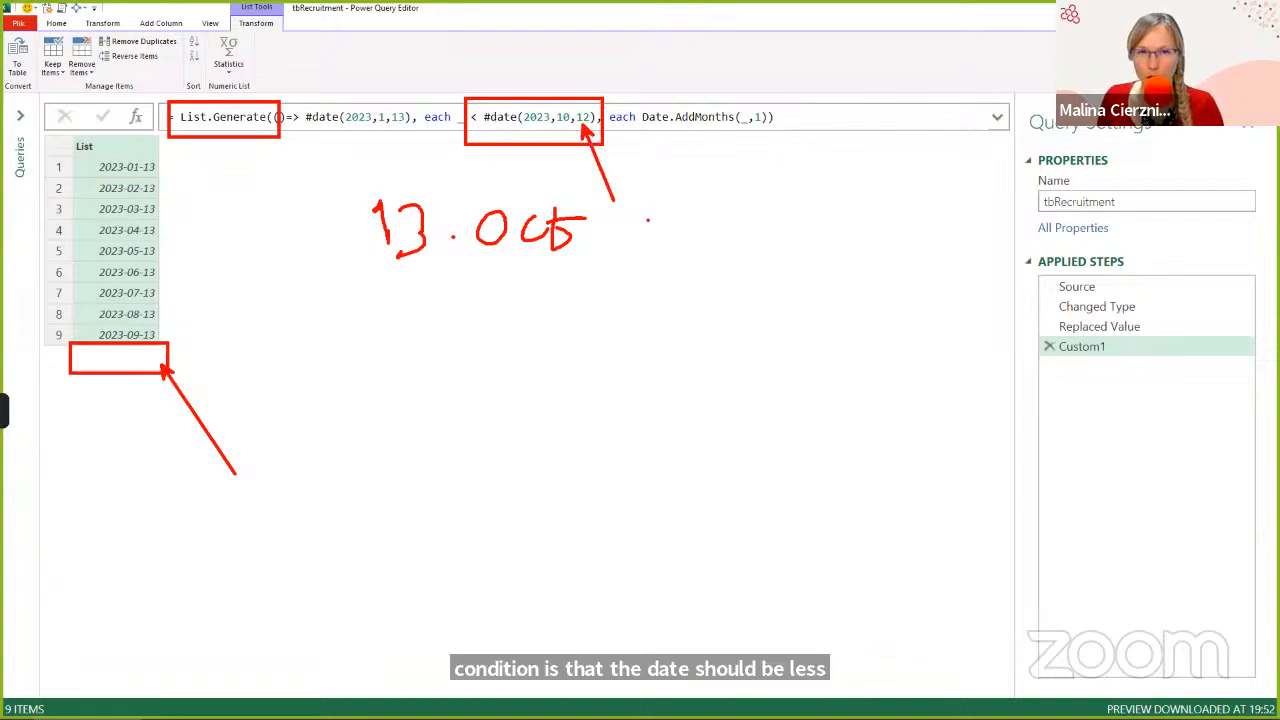
drag(388, 194, 602, 268)
drag(564, 188, 342, 284)
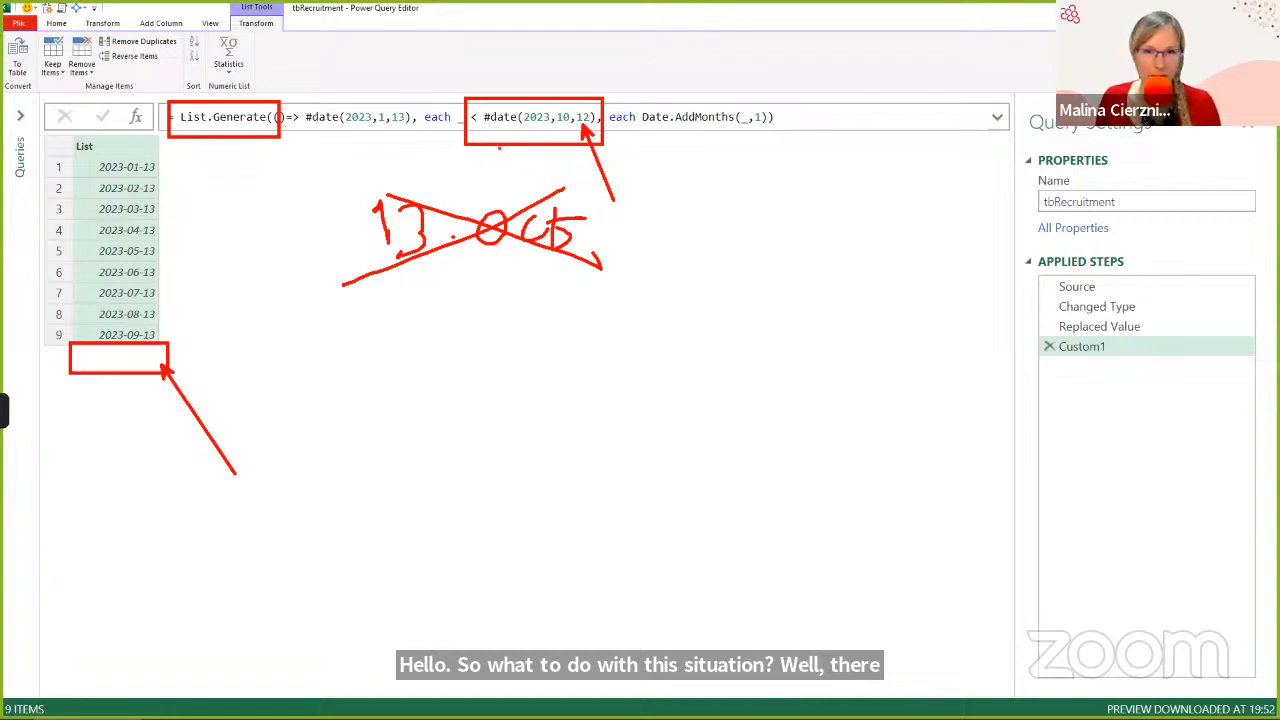
key(Escape)
Wrap the condition's #date(2023,10,12) in Date.EndOfMonth( ) and commit the List.Generate formula.
click(486, 118)
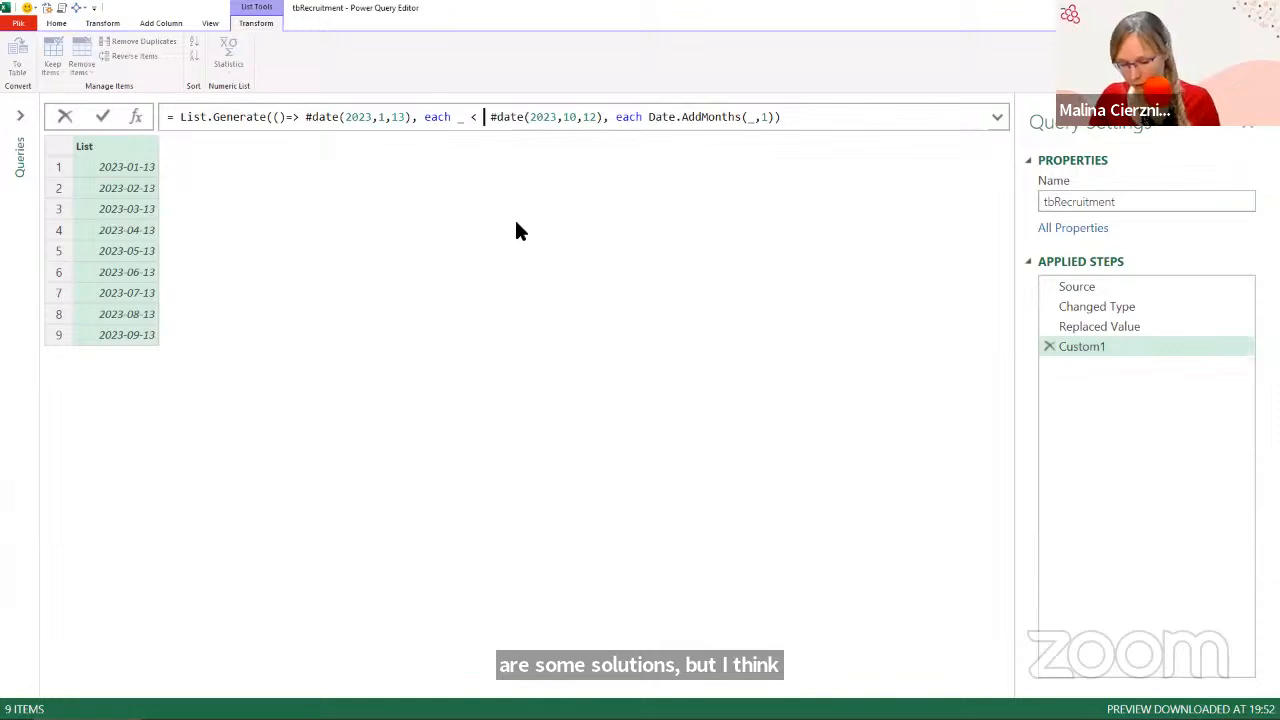
text(Date )
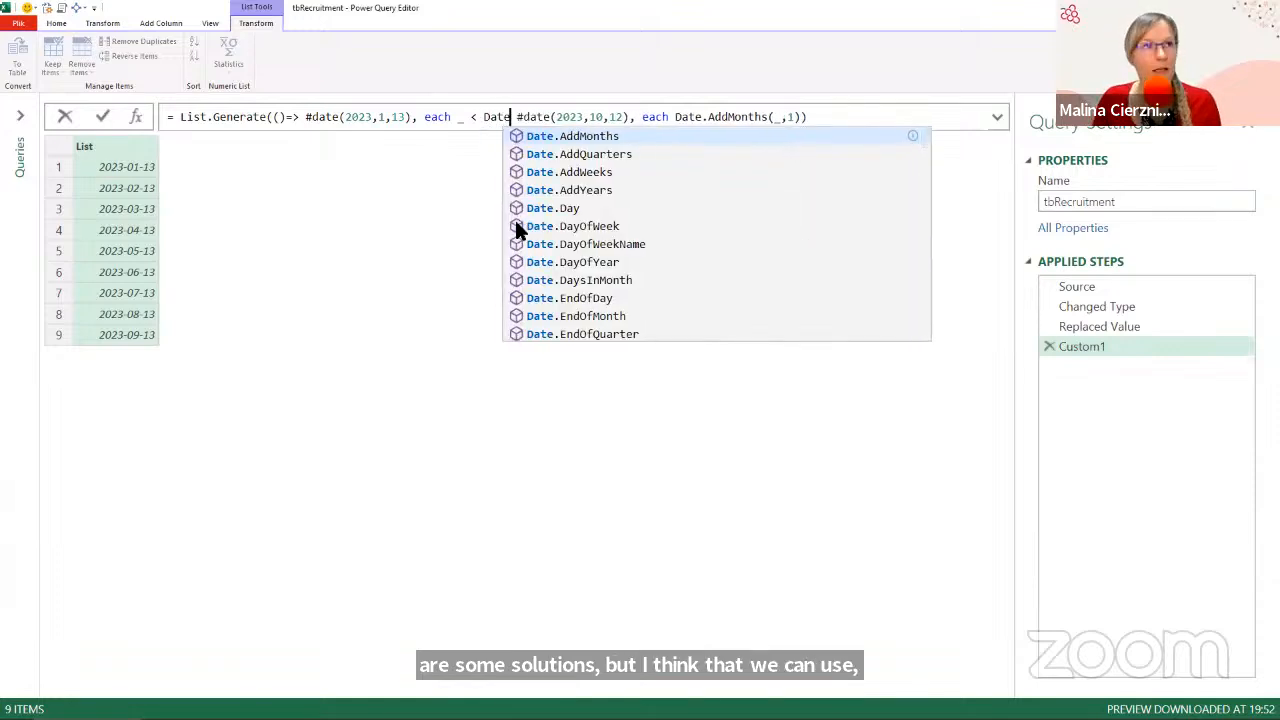
text(mon)
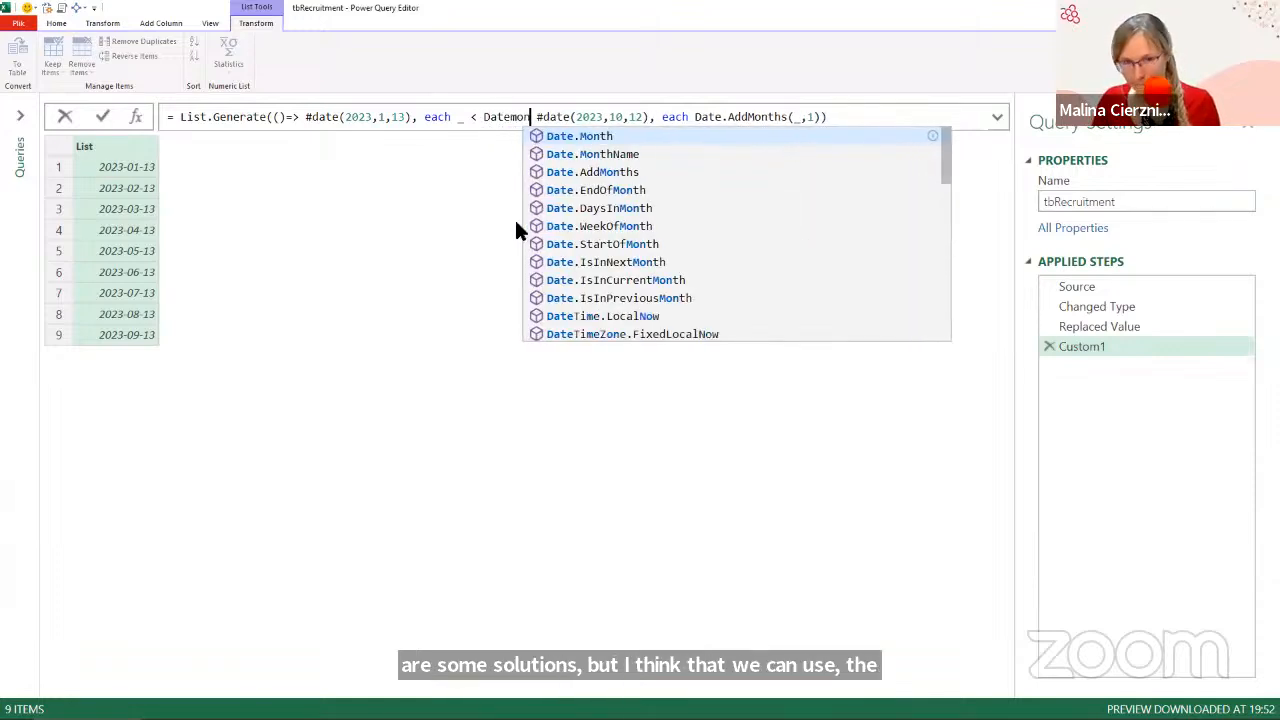
key(Down)
key(Down)
key(Down)
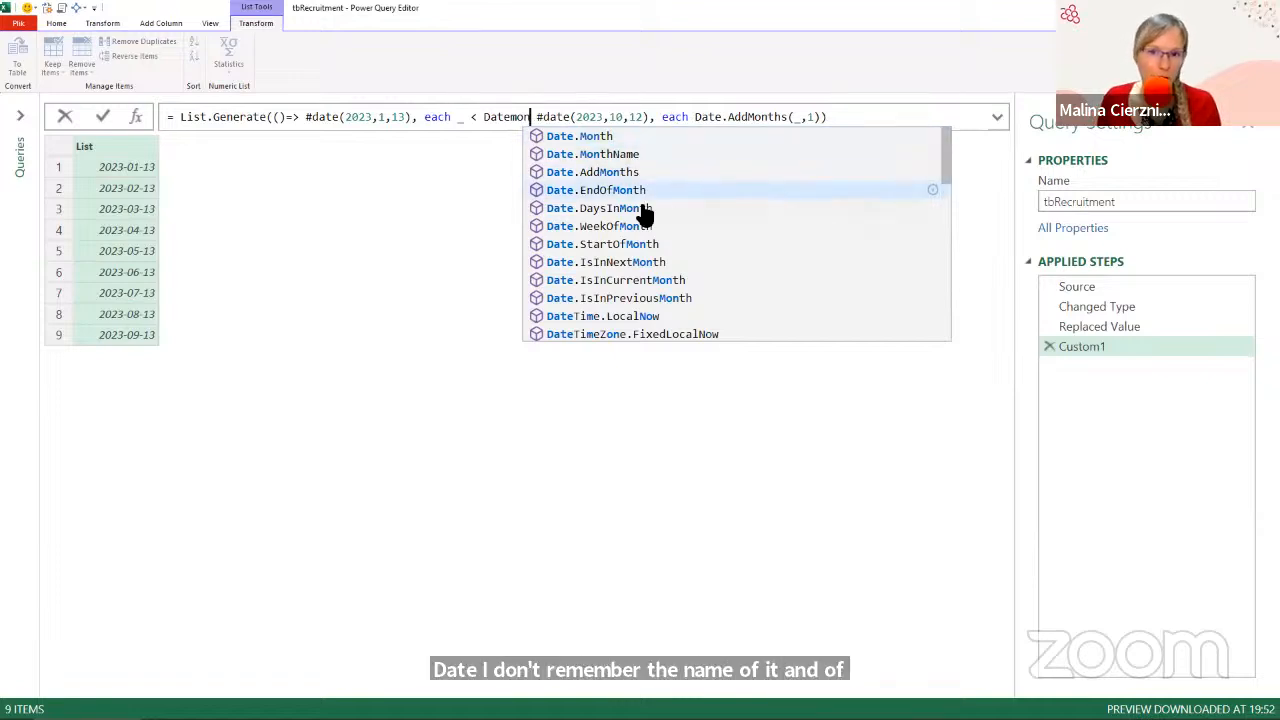
click(610, 190)
text(()
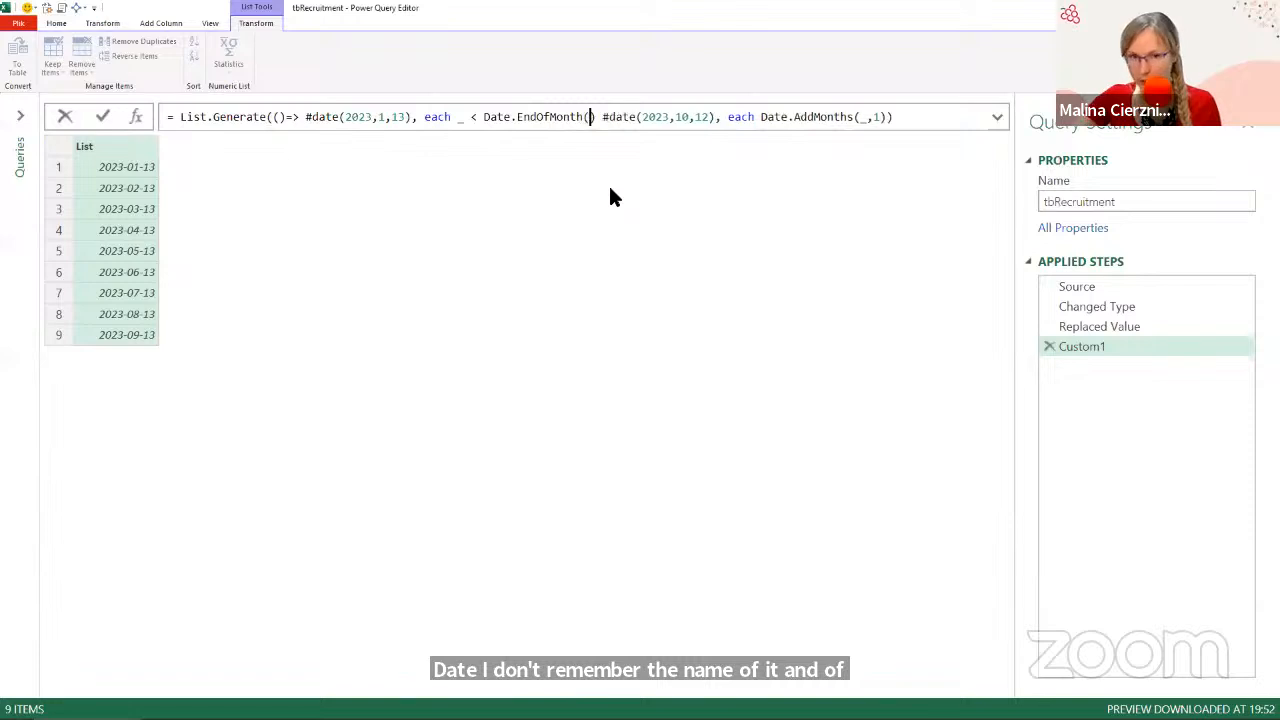
click(708, 117)
text())
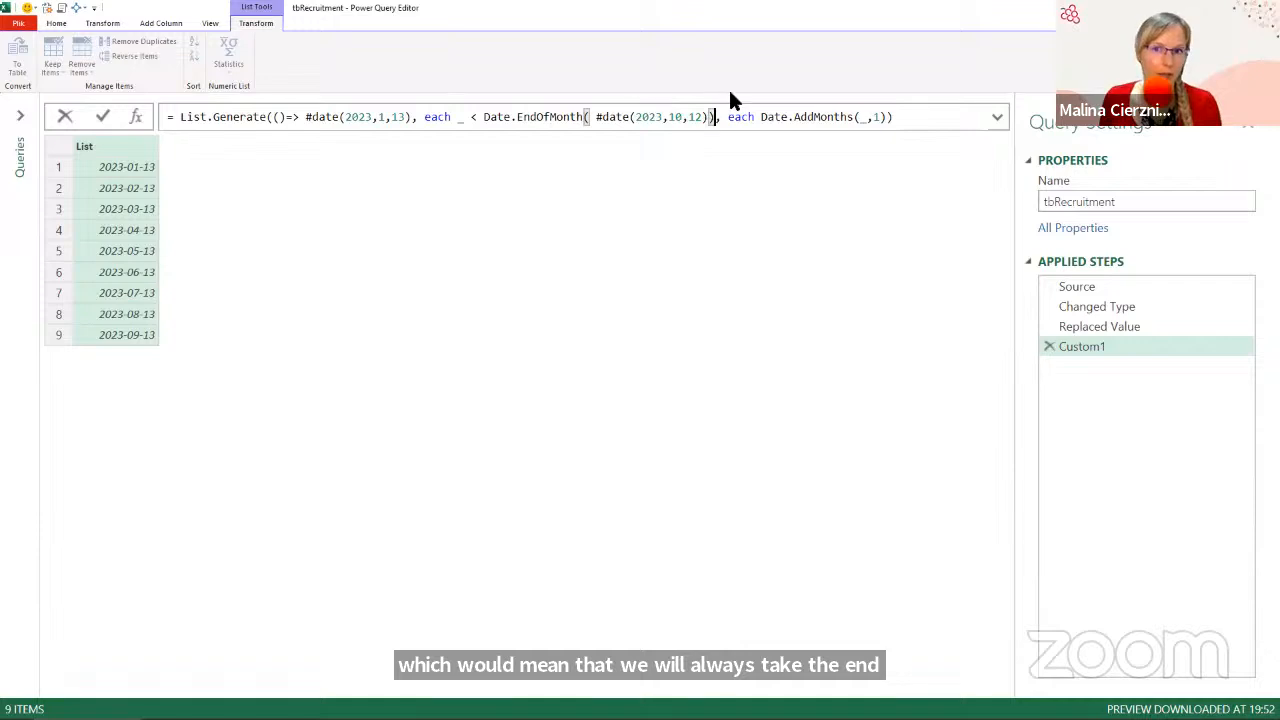
key(Return)
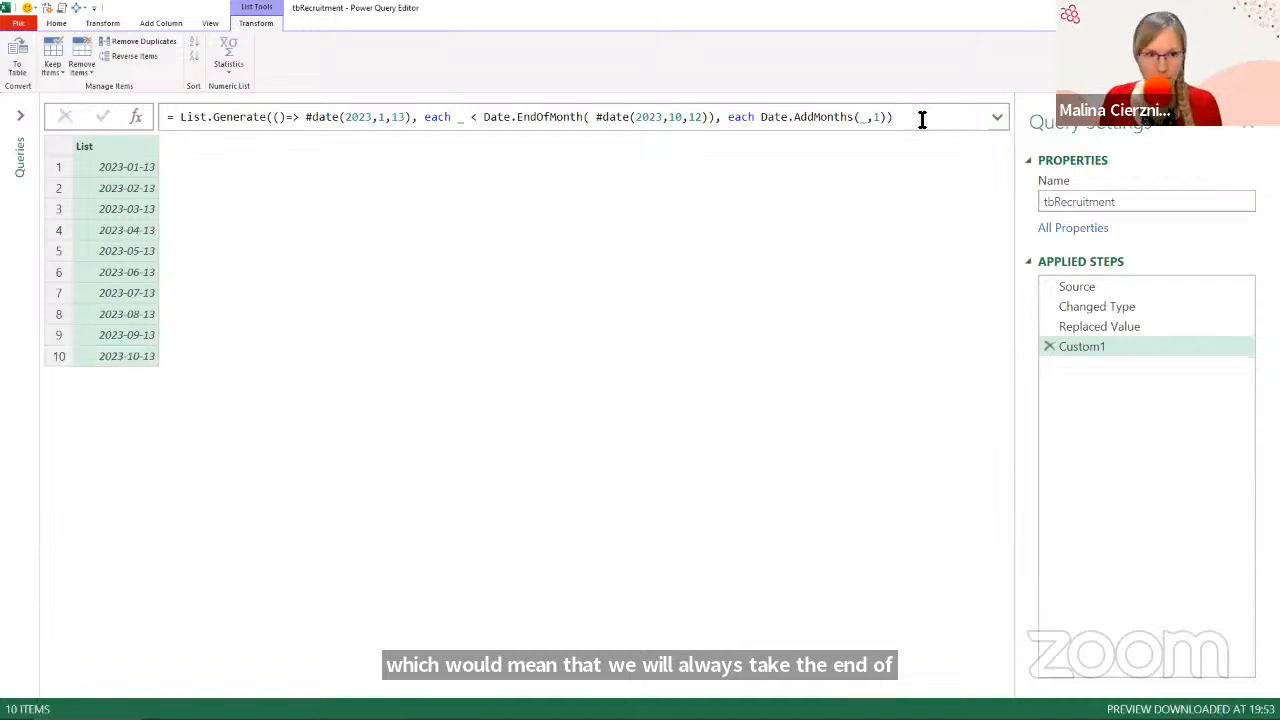
Check the last date in the regenerated list and copy the whole List.Generate expression without the equals sign.
key(ctrl+2)
drag(153, 363, 333, 545)
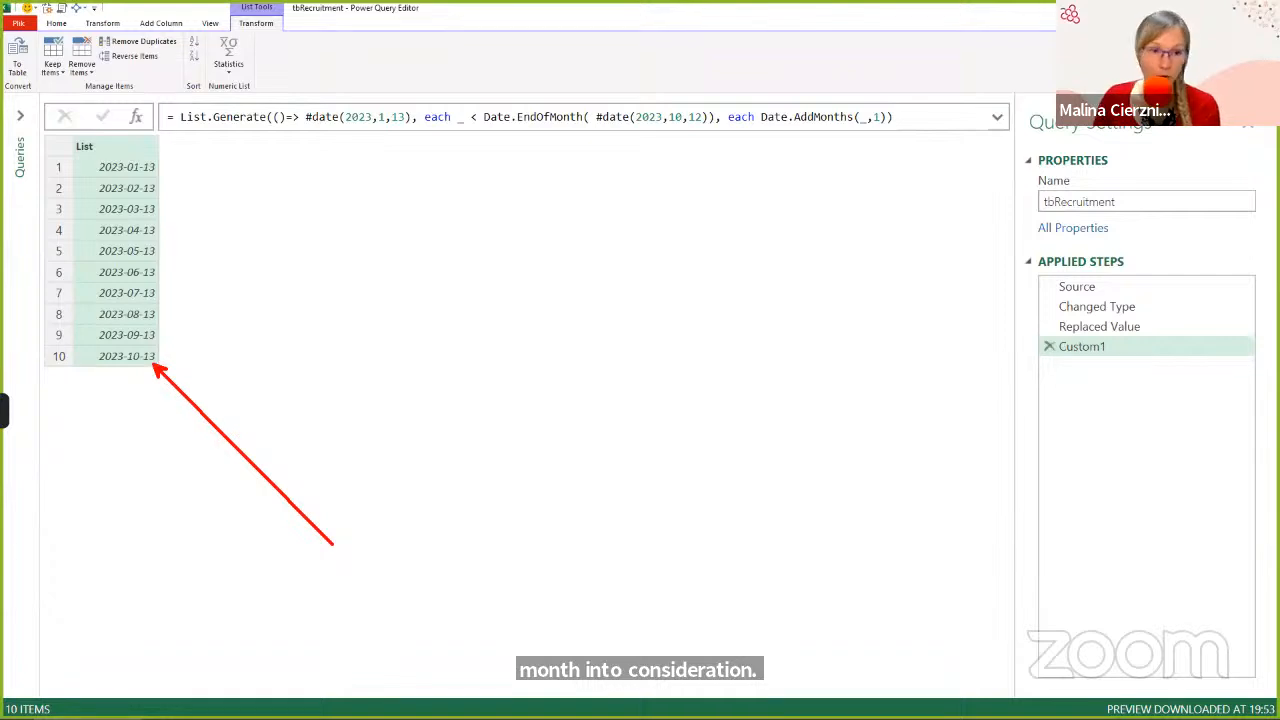
key(Escape)
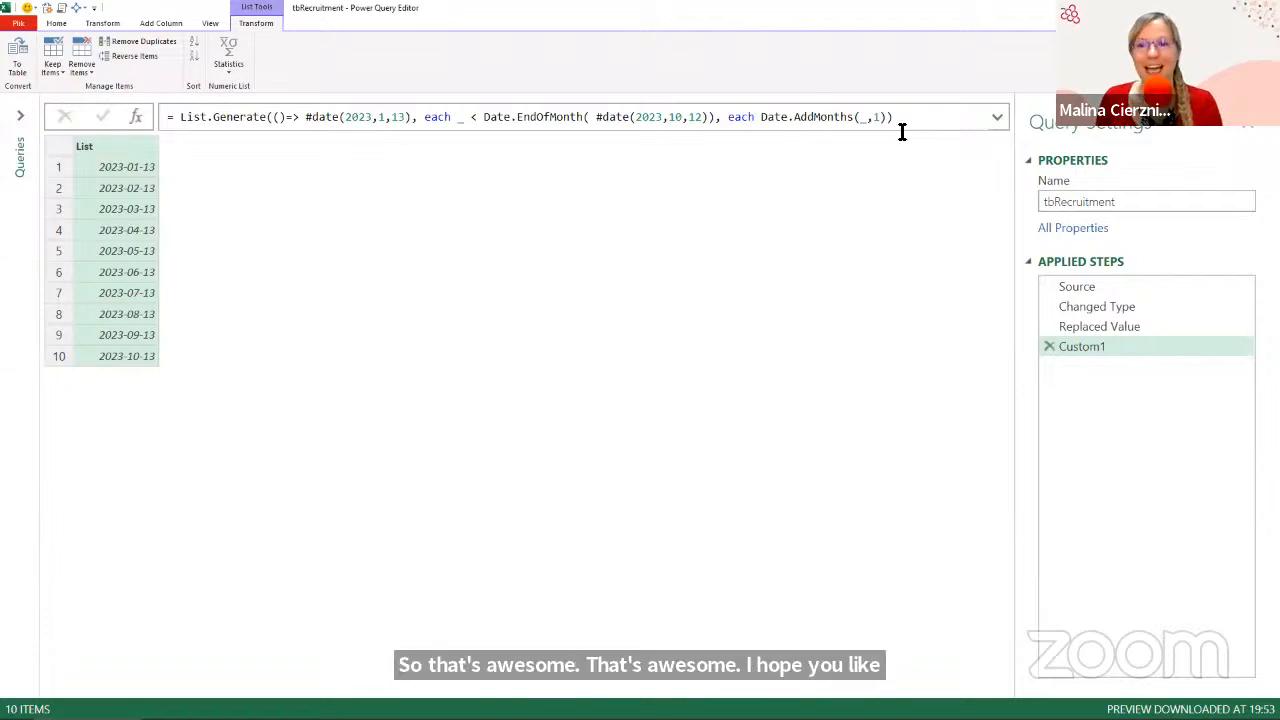
drag(903, 131, 180, 117)
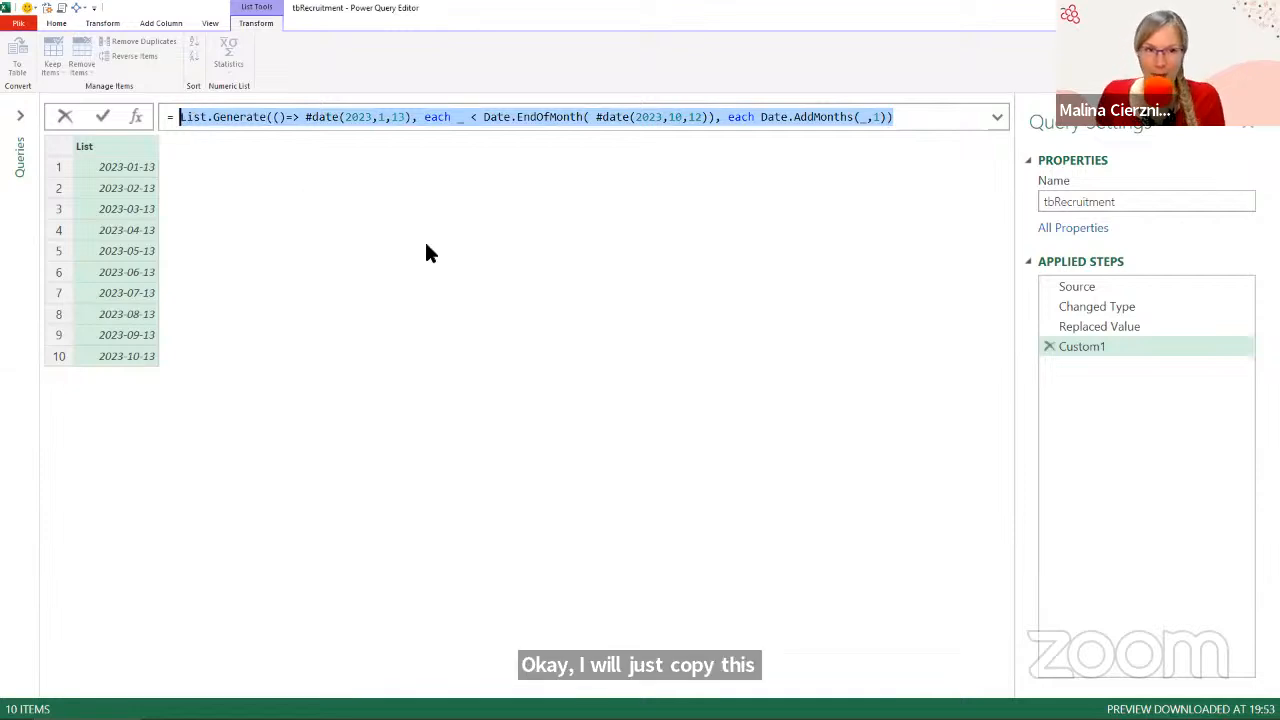
click(472, 295)
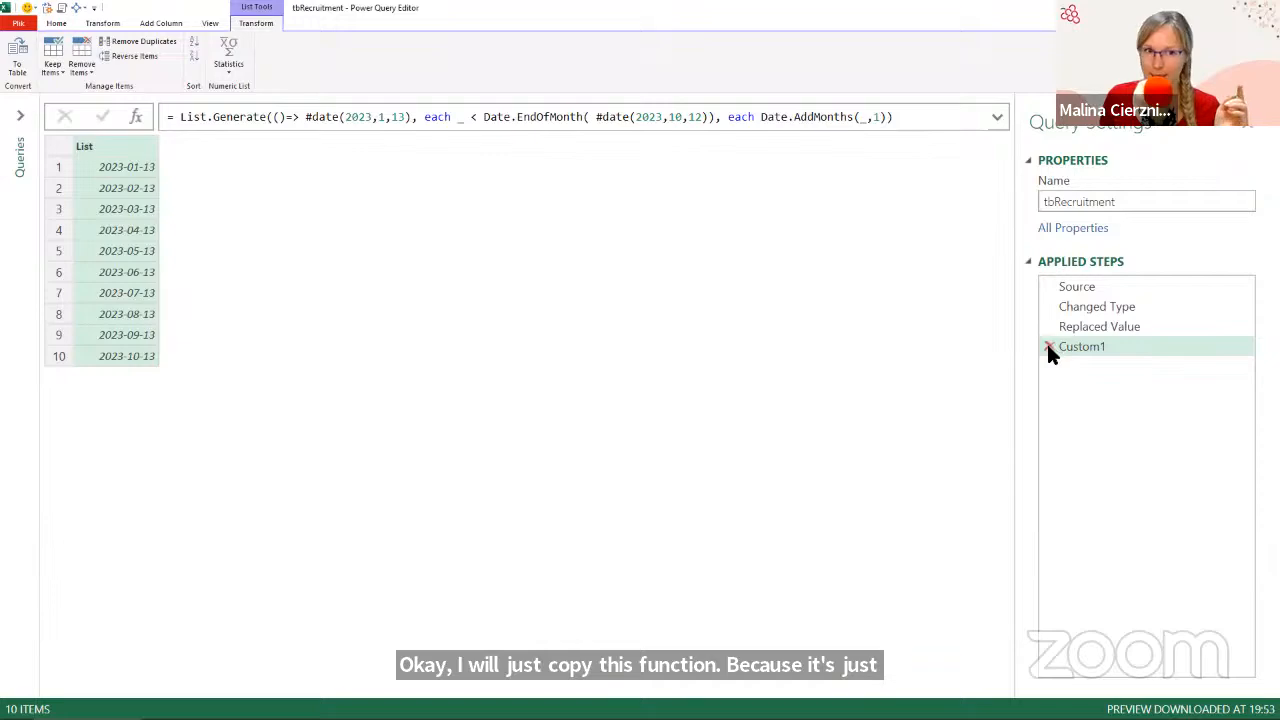
Open the Replaced Value step and examine the recruitment rows that each need their own generated list of months.
click(1082, 327)
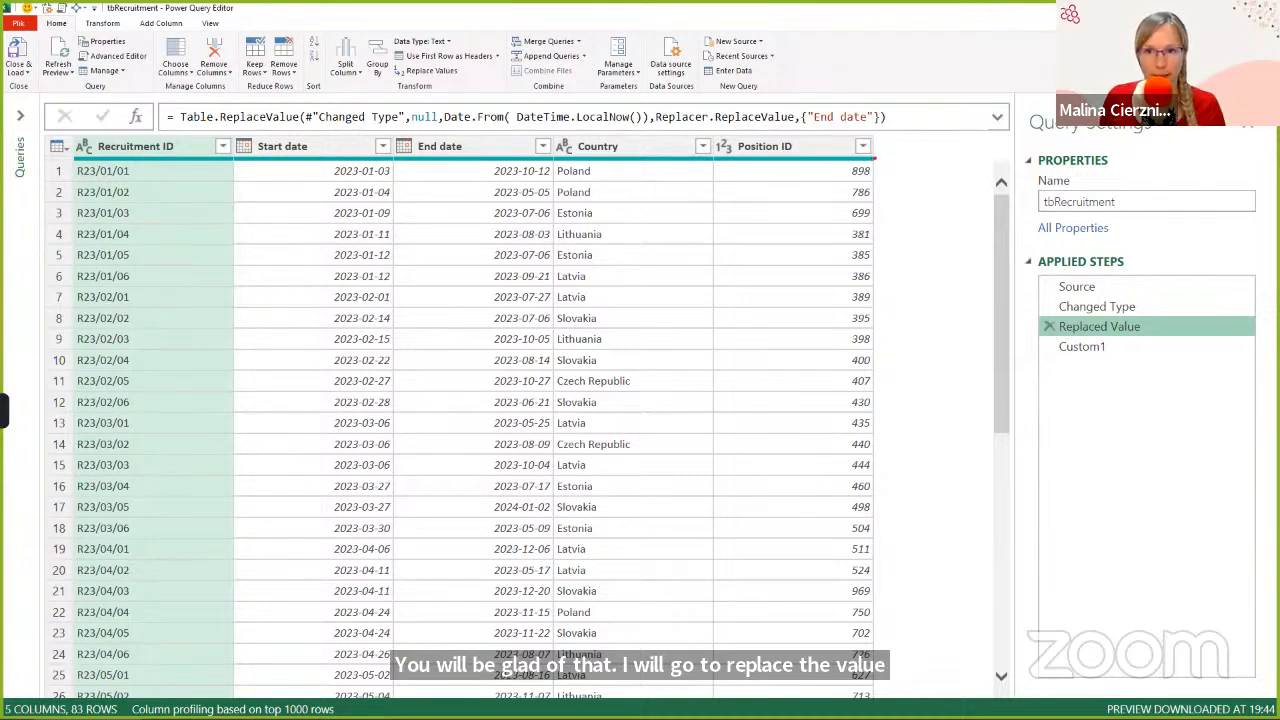
drag(876, 158, 977, 187)
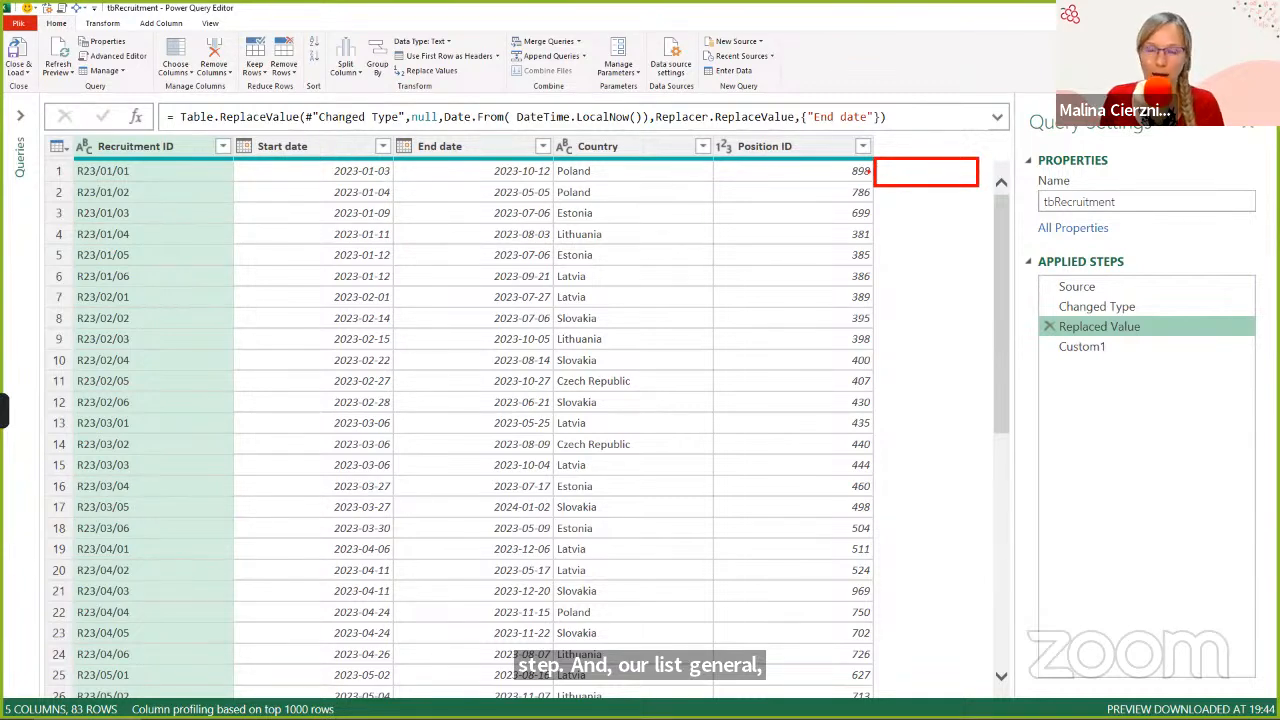
mouse_move(826, 167)
mouse_down()
mouse_move(851, 180)
mouse_move(844, 258)
mouse_move(852, 234)
mouse_up()
mouse_move(838, 285)
mouse_down()
mouse_move(838, 302)
mouse_move(853, 285)
mouse_up()
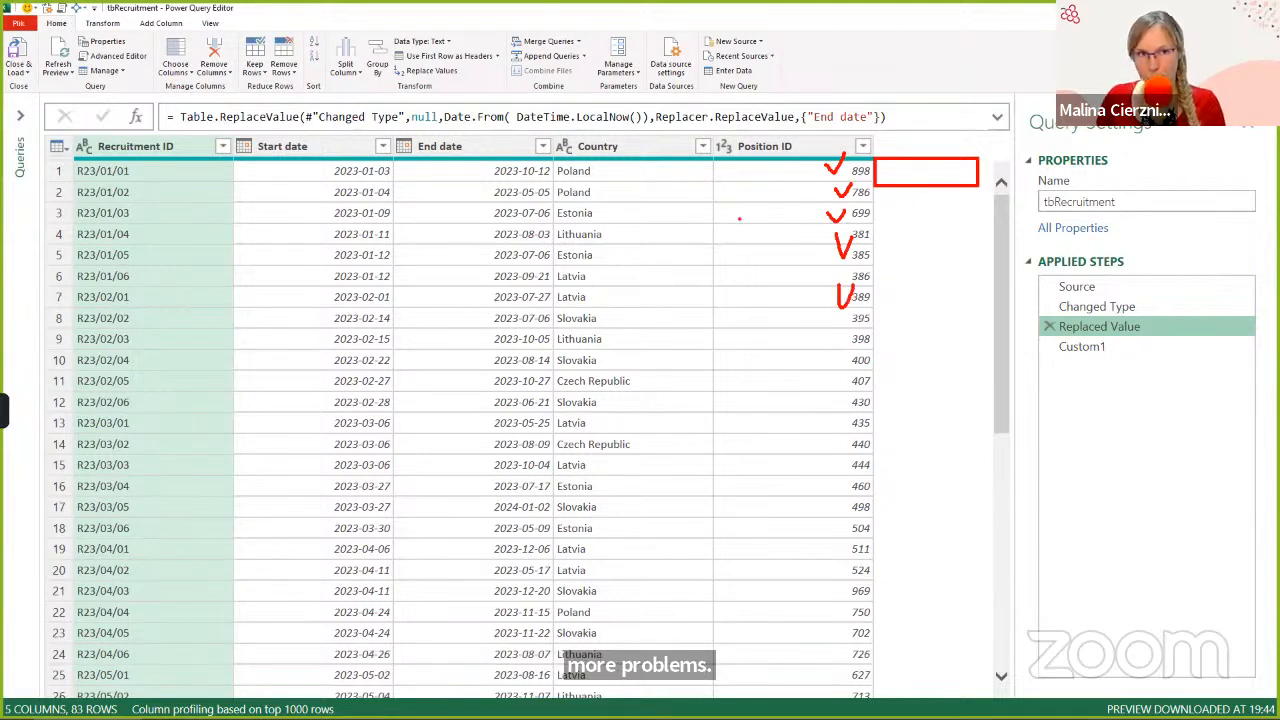
drag(1046, 330, 1144, 366)
drag(899, 187, 918, 186)
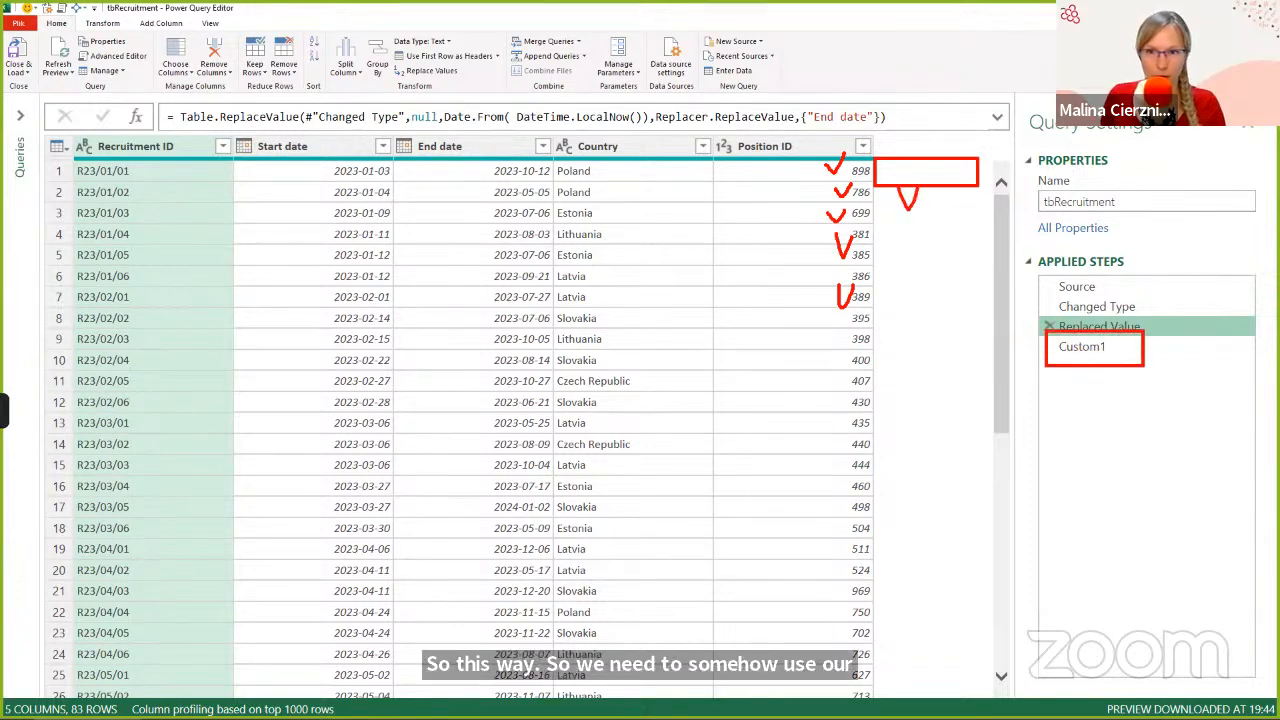
drag(913, 235, 944, 234)
mouse_move(796, 148)
mouse_down()
mouse_move(888, 674)
mouse_move(888, 656)
mouse_up()
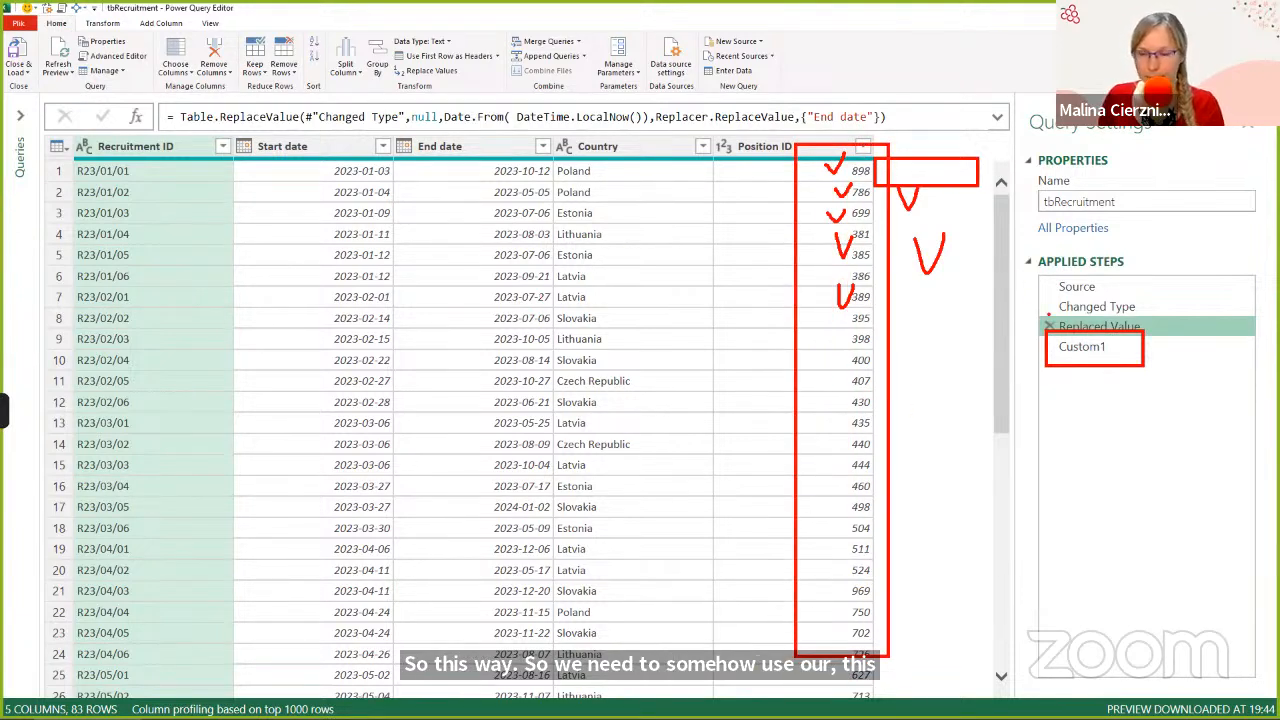
key(Escape)
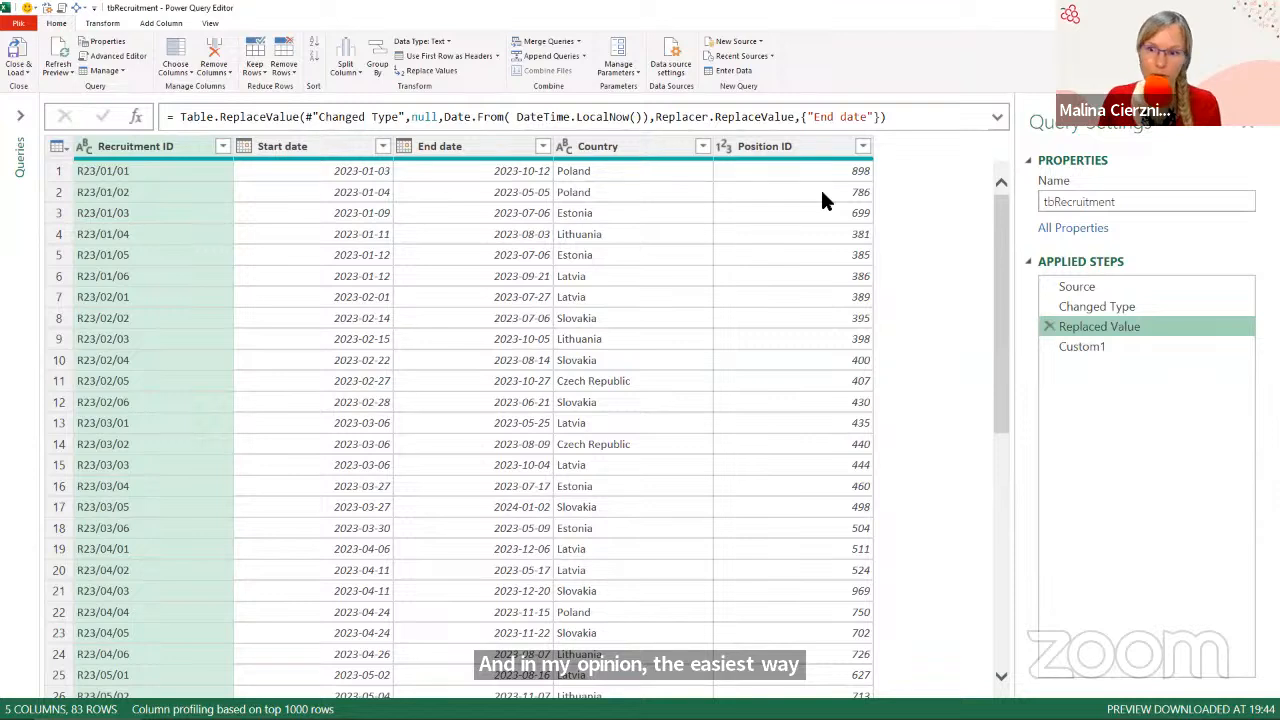
Revisit Custom1, return to the Replaced Value step and expand the list of queries.
click(1066, 347)
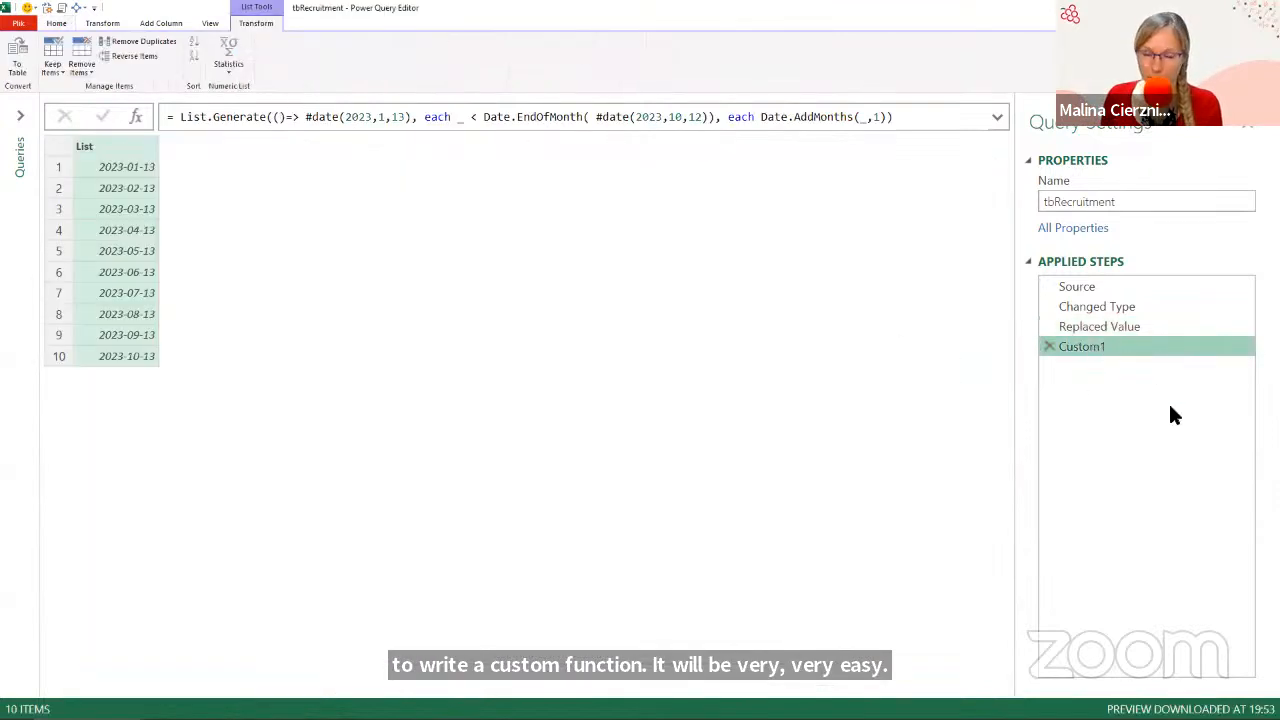
click(1103, 326)
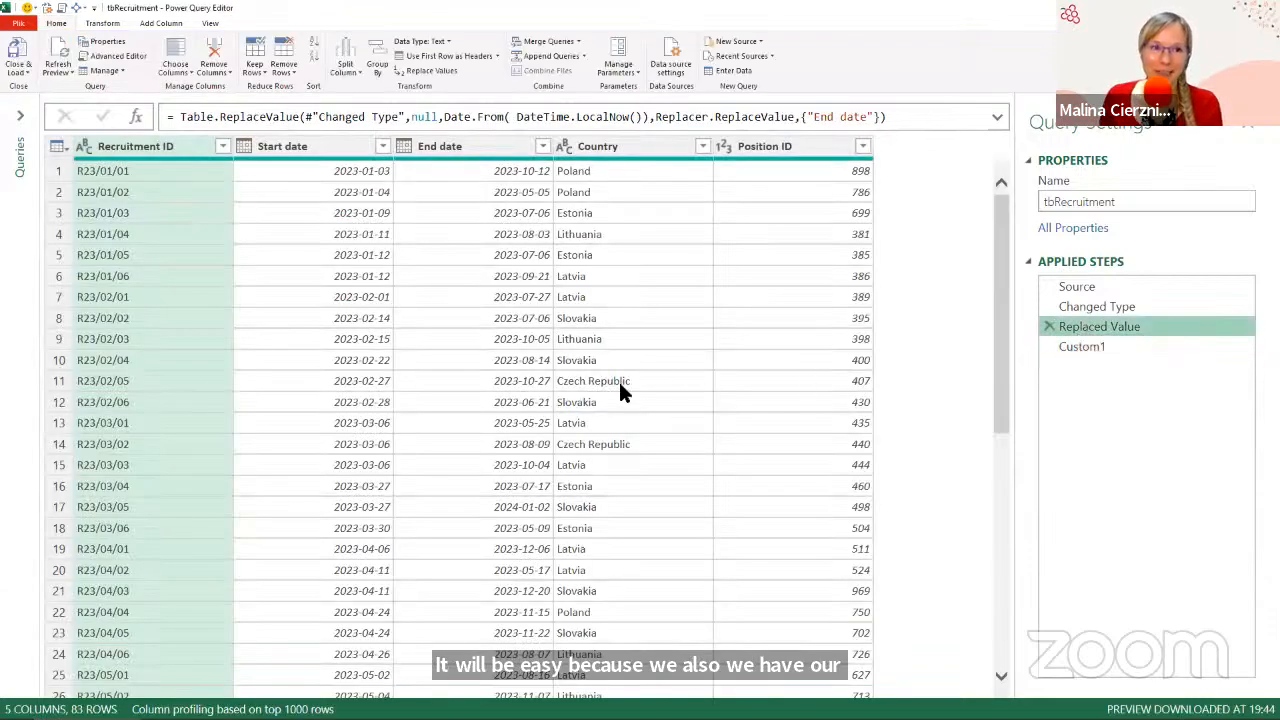
click(17, 118)
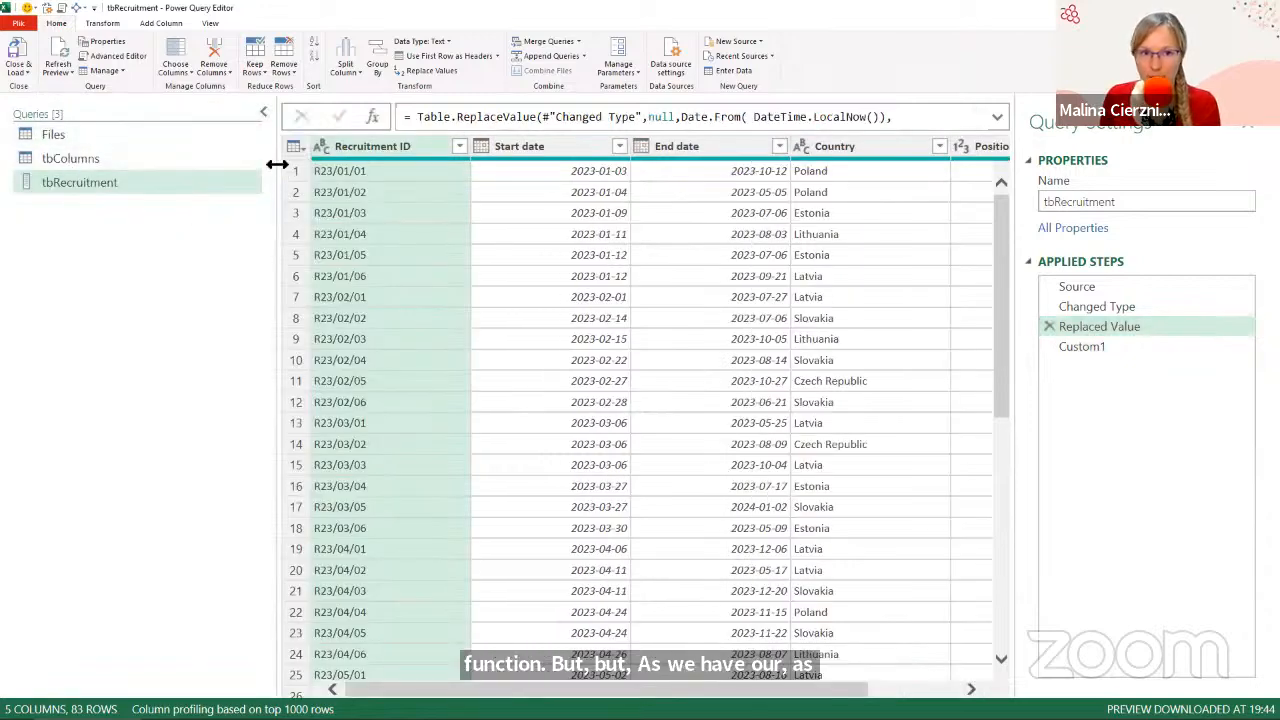
Narrow the queries list, create a blank query and name it fnListGen.
drag(277, 164, 193, 180)
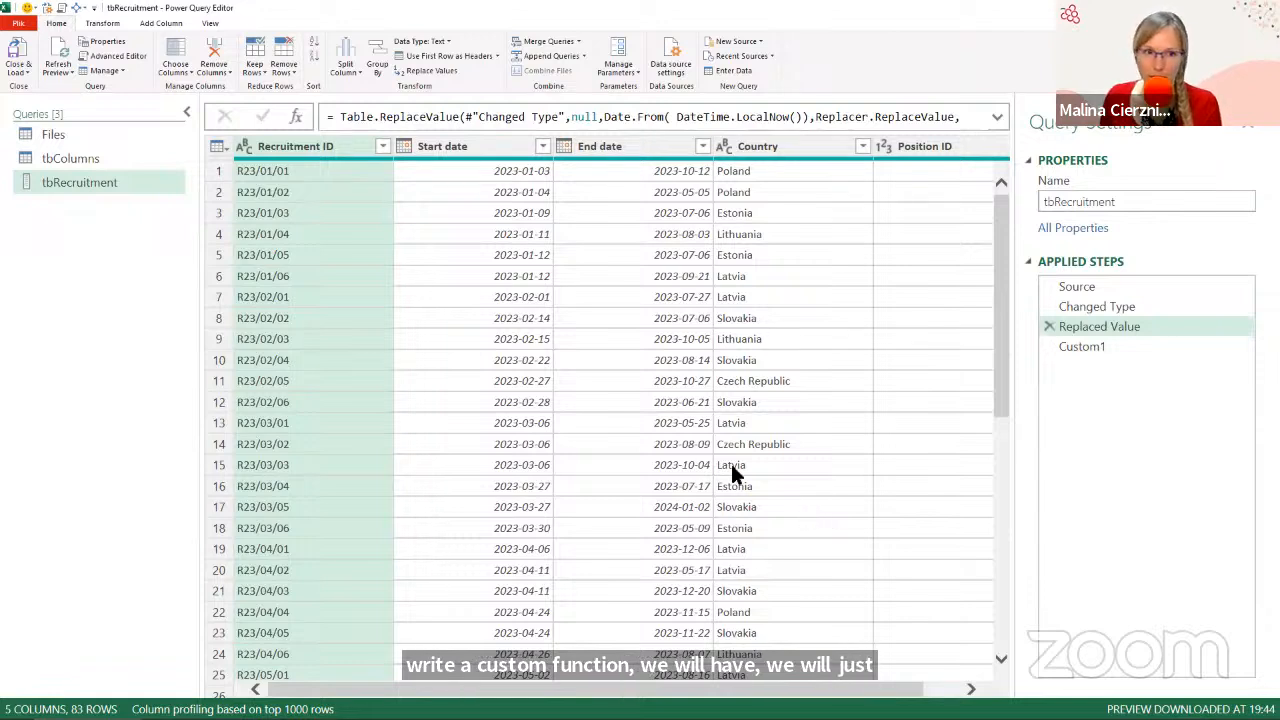
right_click(68, 222)
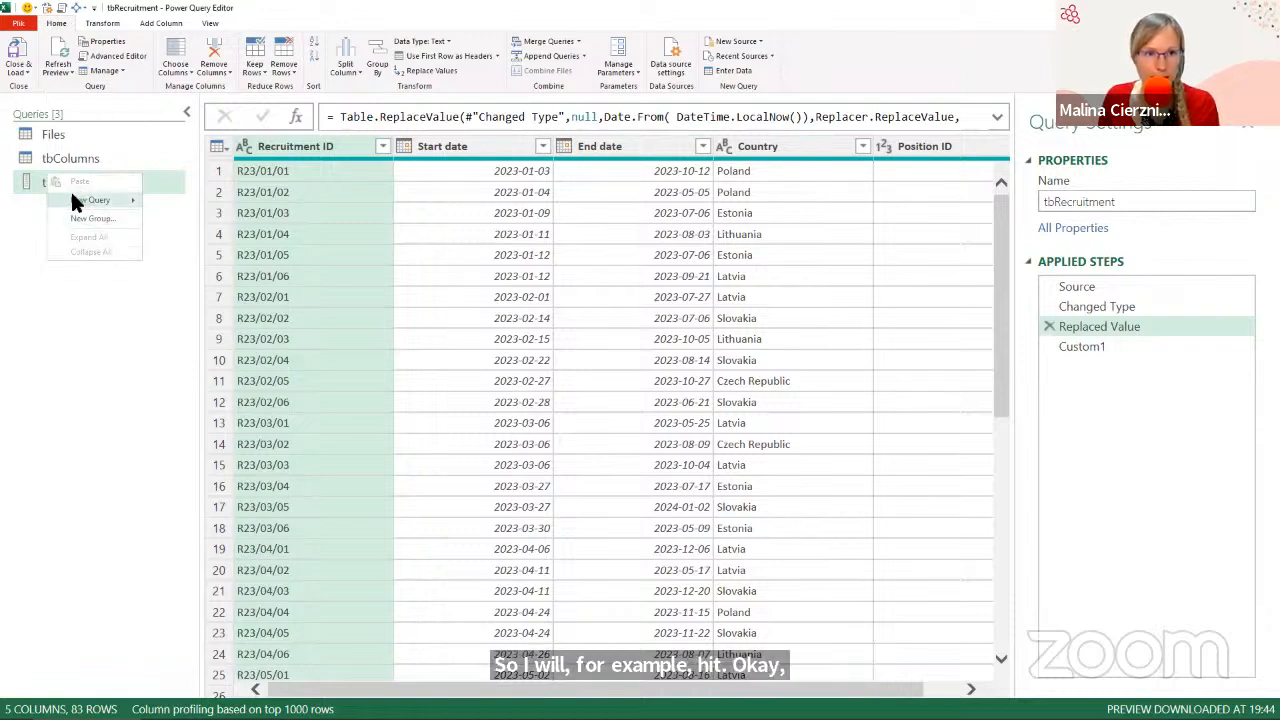
mouse_move(80, 208)
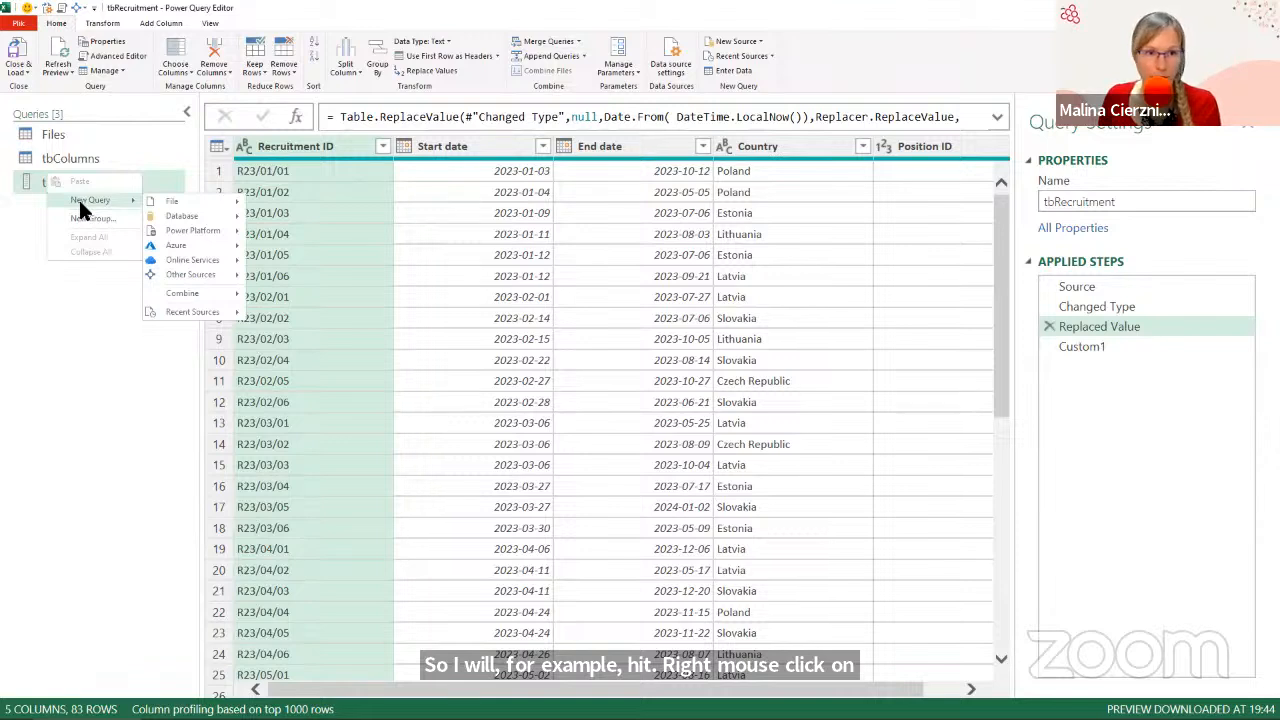
mouse_move(216, 272)
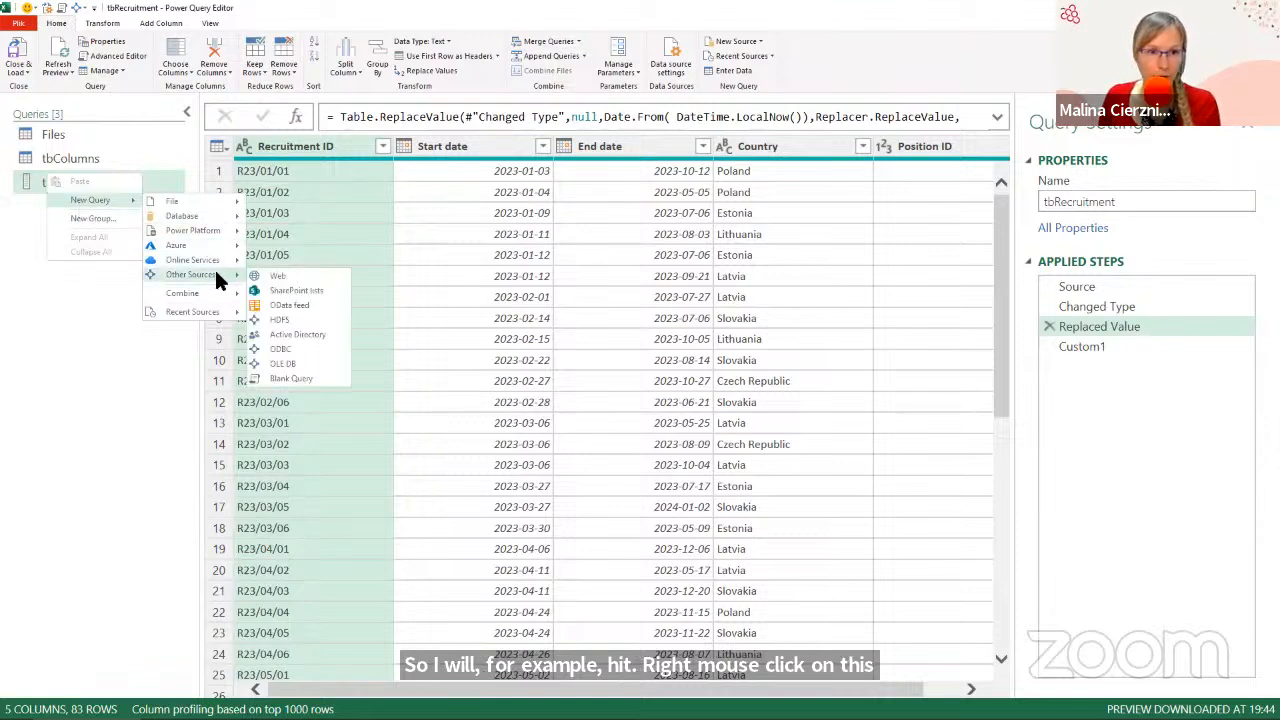
click(276, 377)
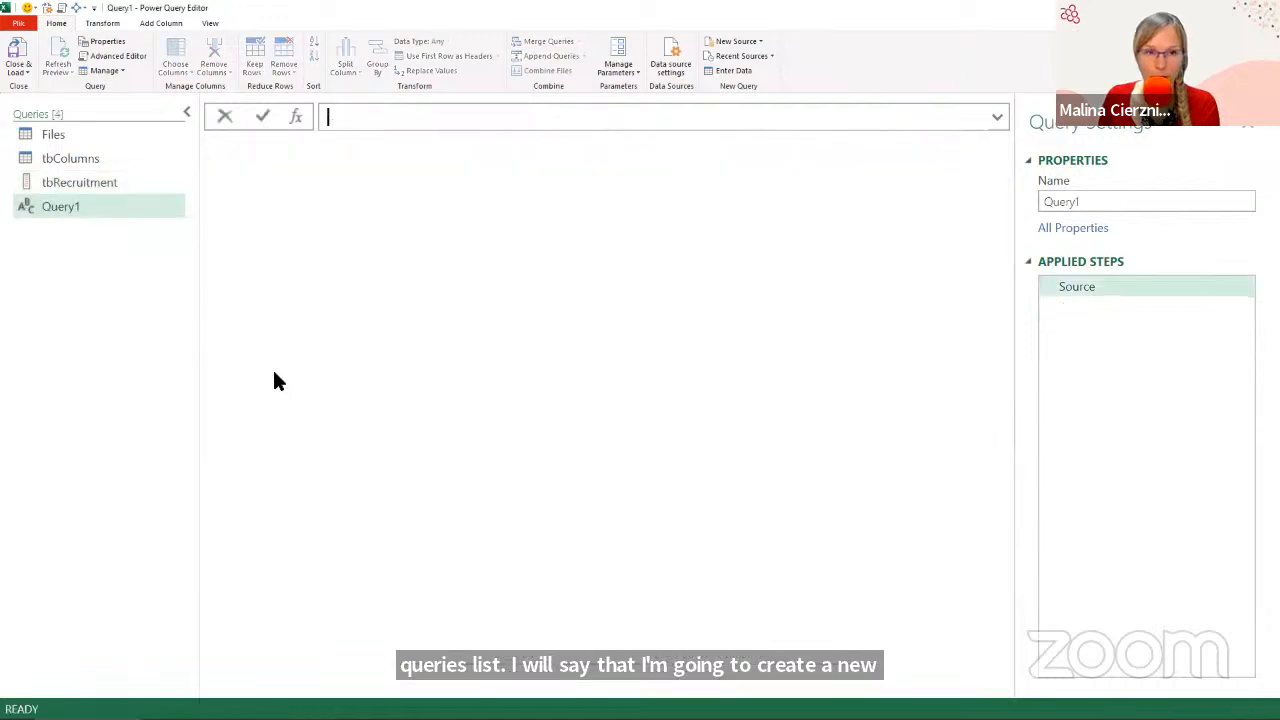
click(1114, 200)
text(fn)
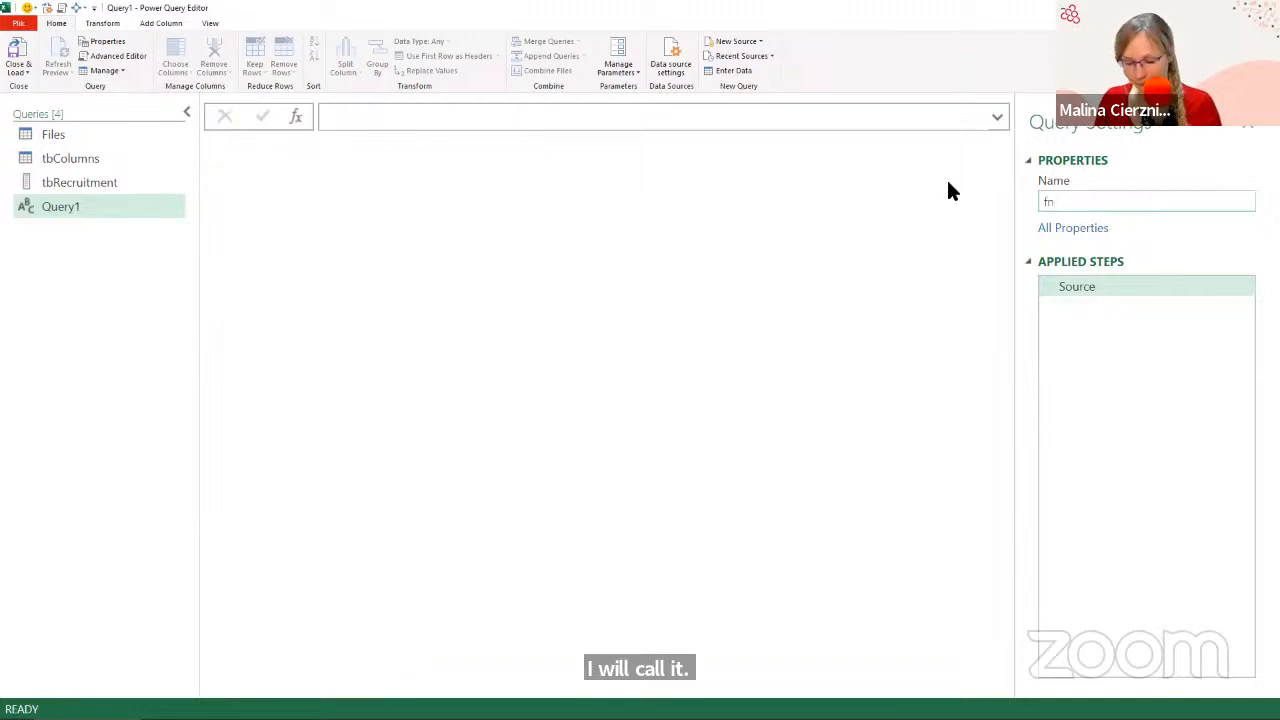
text(ListGen)
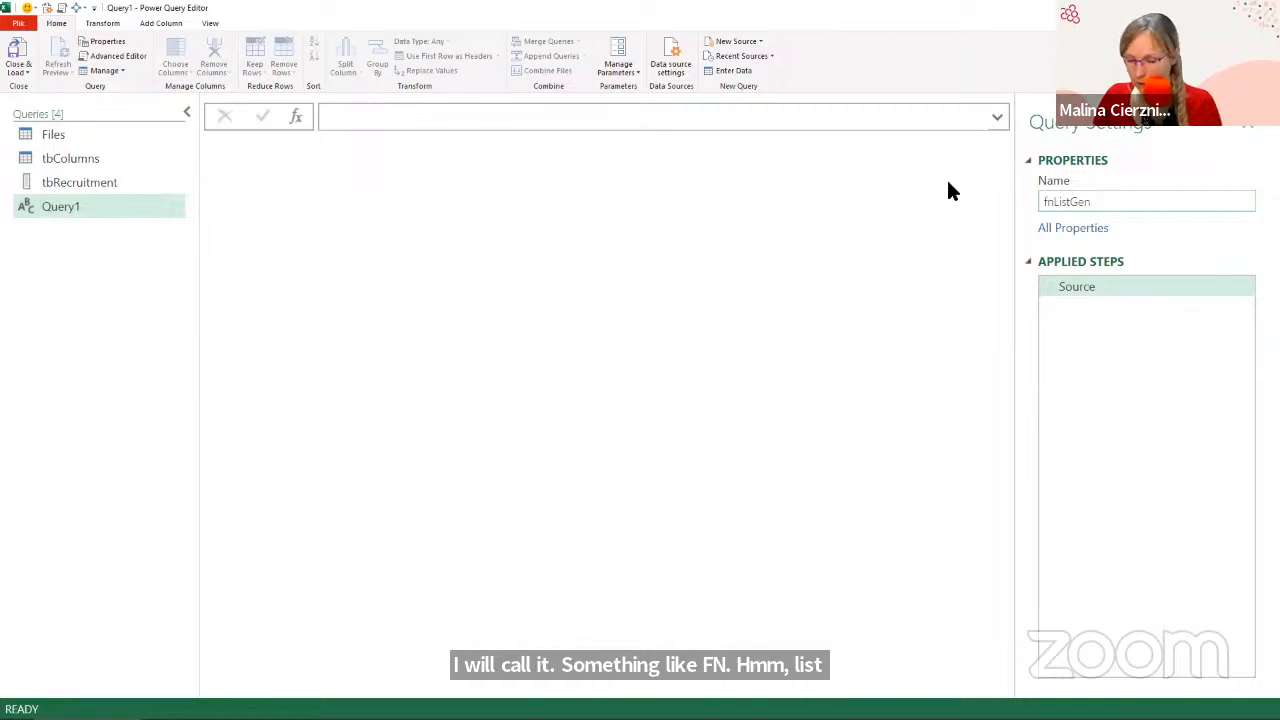
key(Return)
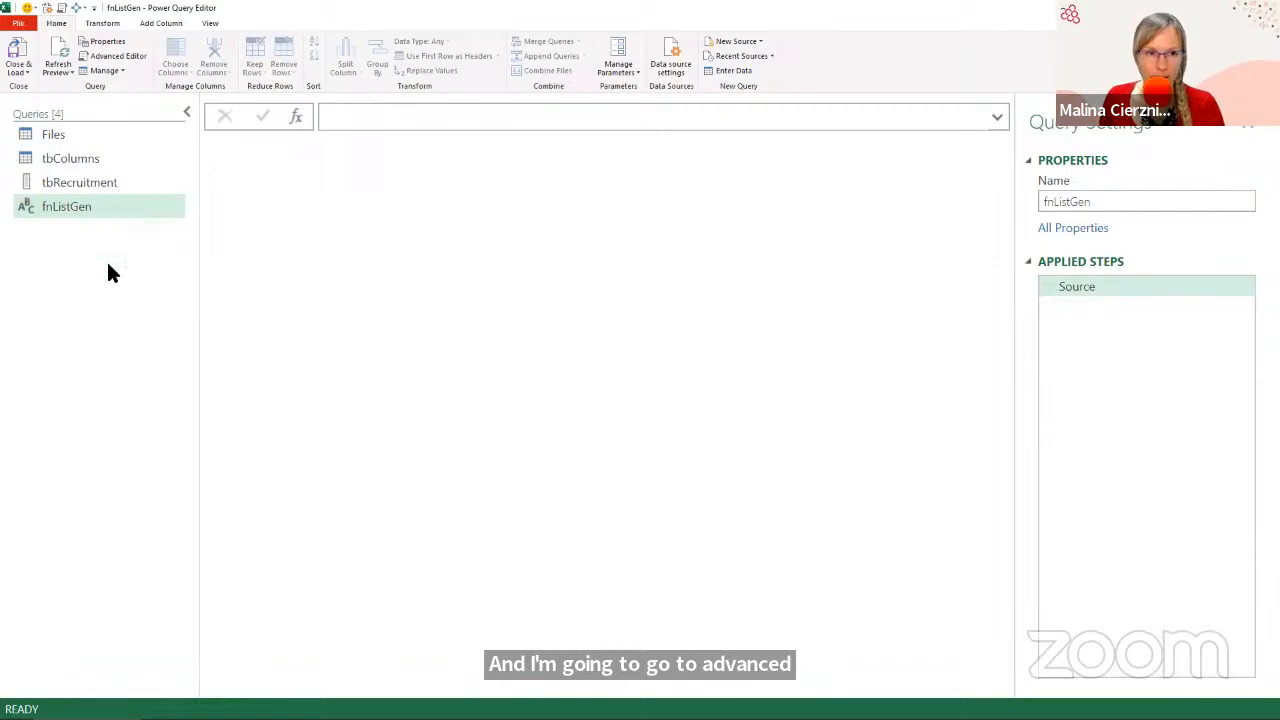
Open fnListGen's code in the Advanced Editor and insert empty lines above the let statement.
click(211, 24)
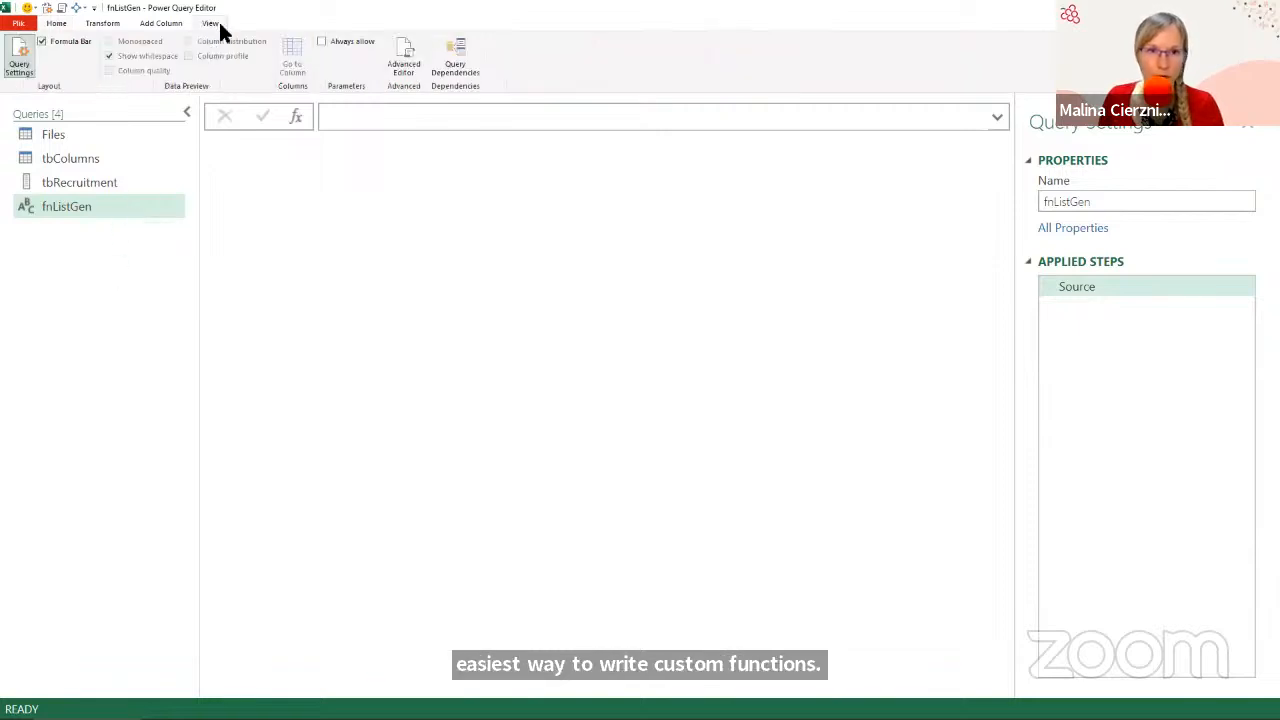
click(405, 70)
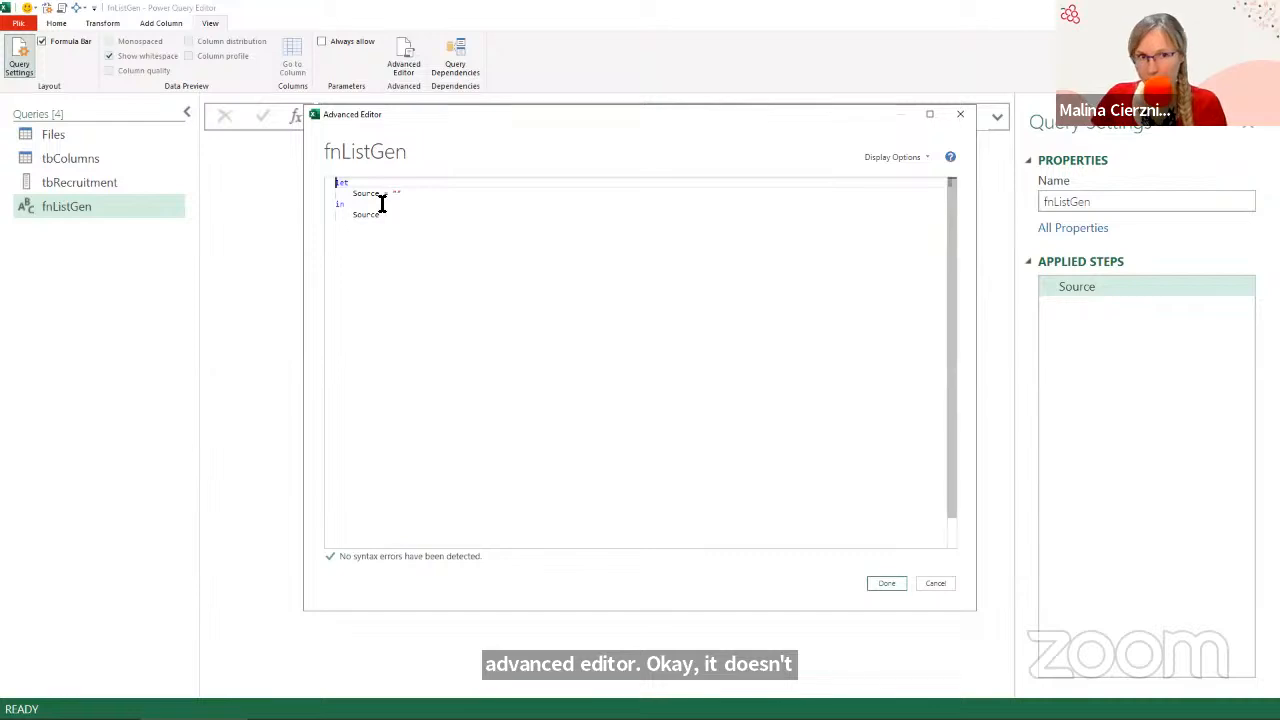
key(Return)
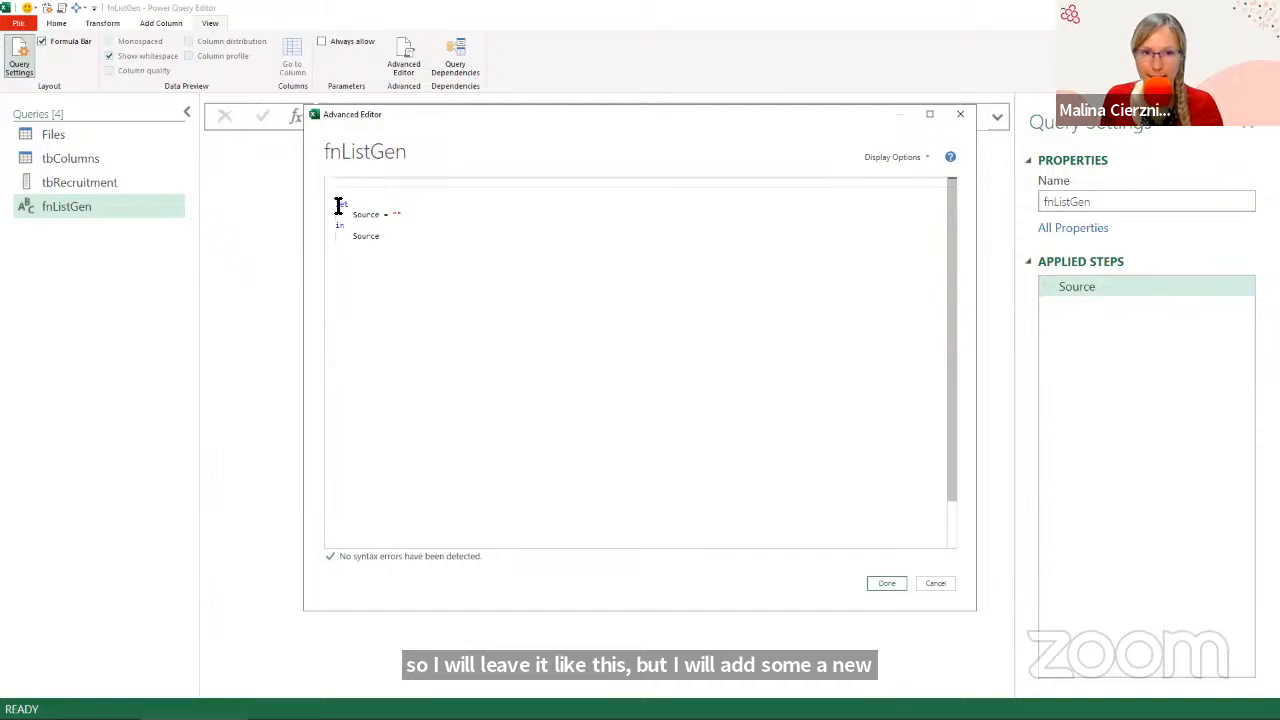
drag(337, 206, 409, 234)
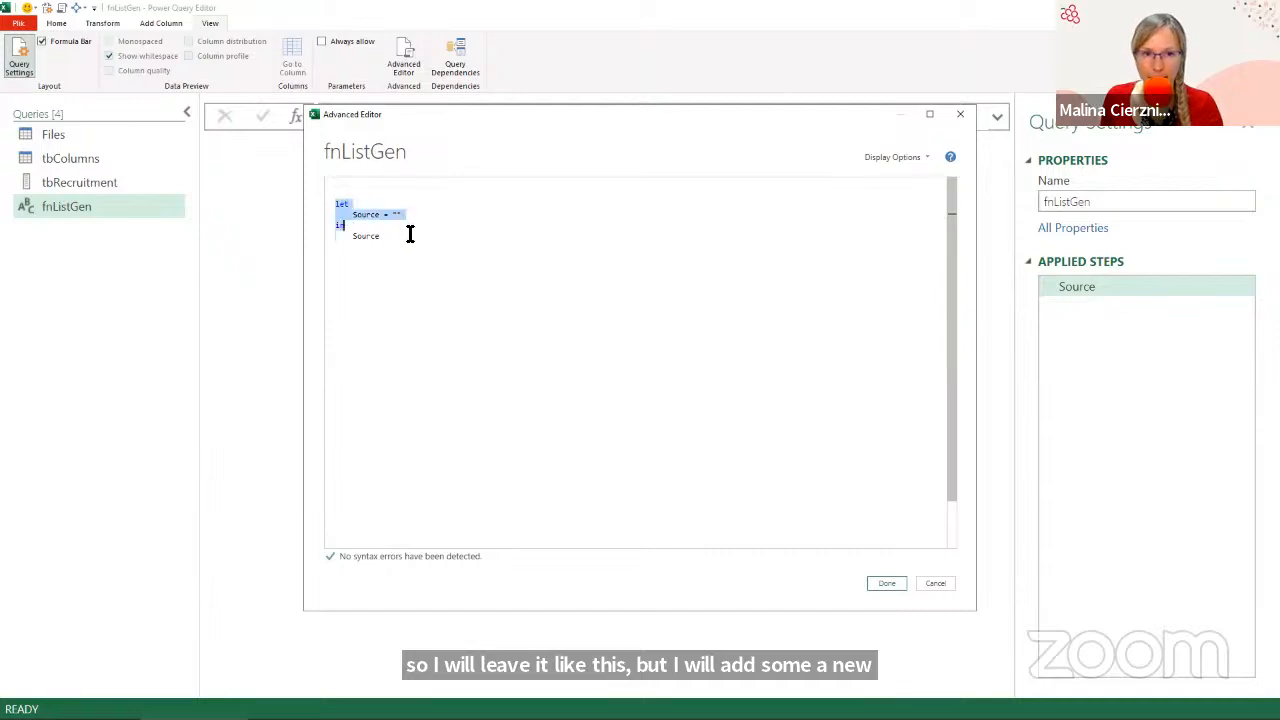
click(357, 183)
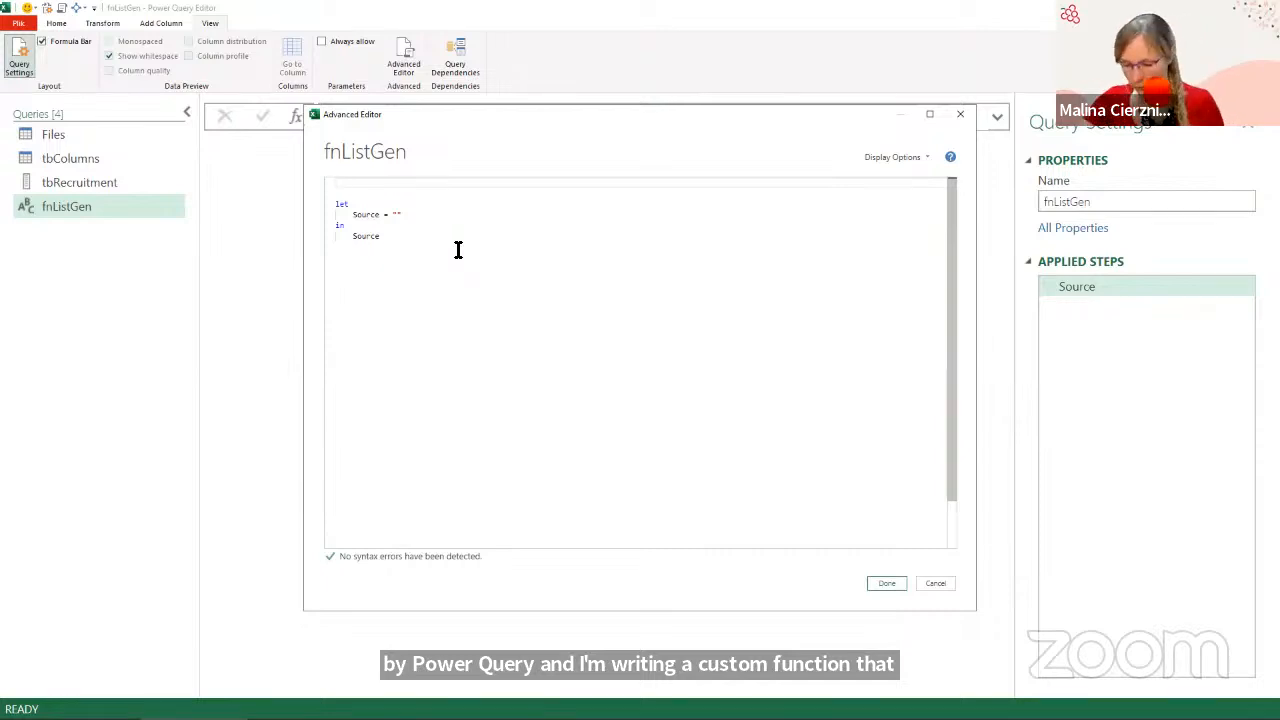
Declare the function header (StartD, EndD) => on the first line above let.
text((Stat)
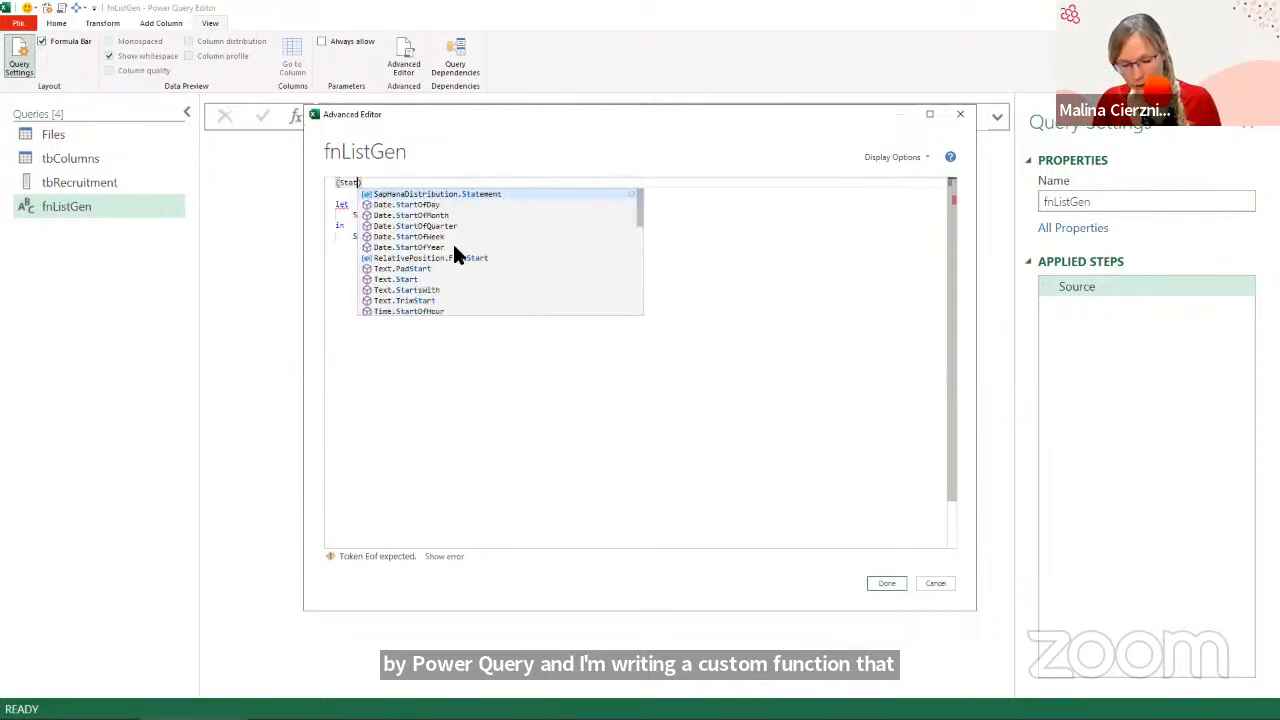
key(BackSpace)
text(rt)
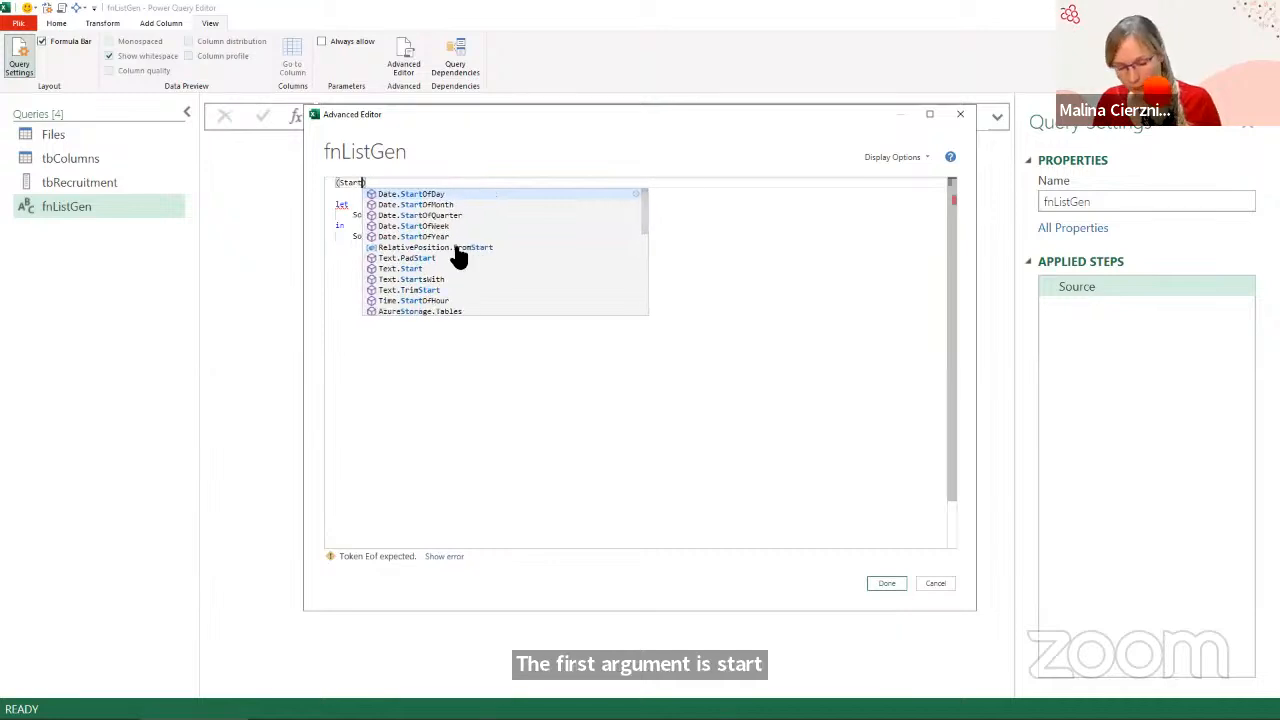
text(D)
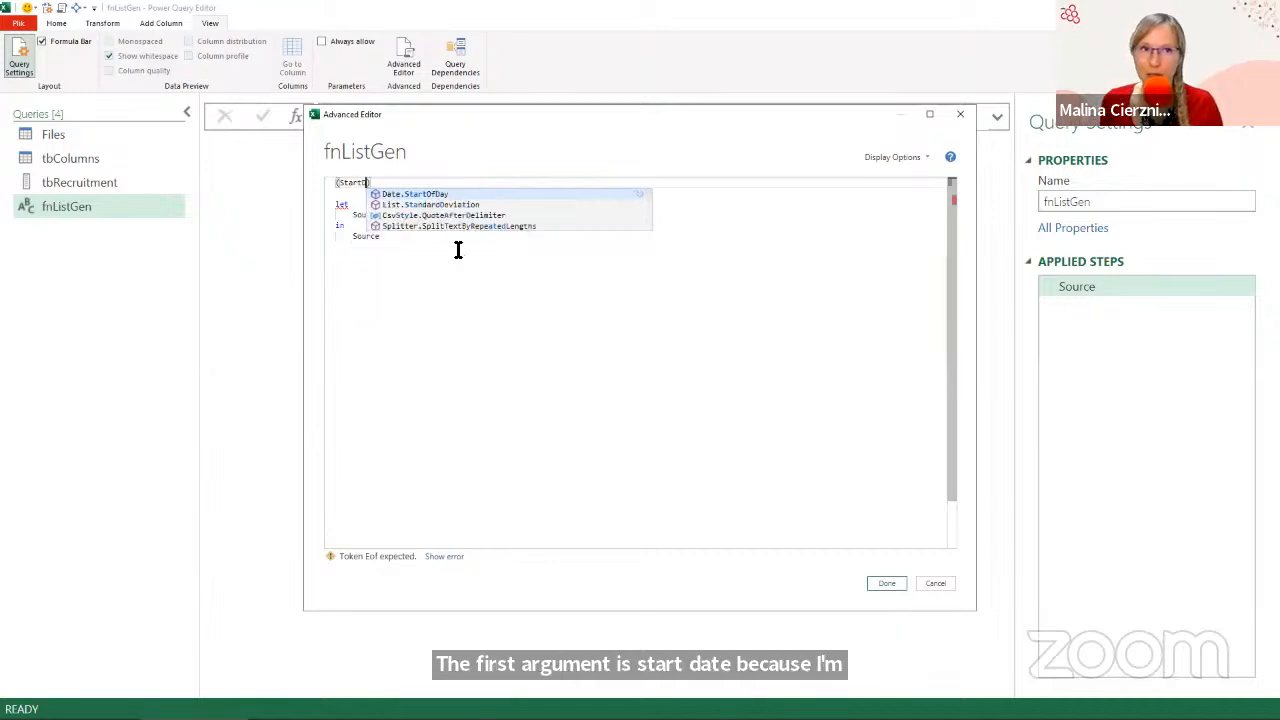
text(, End)
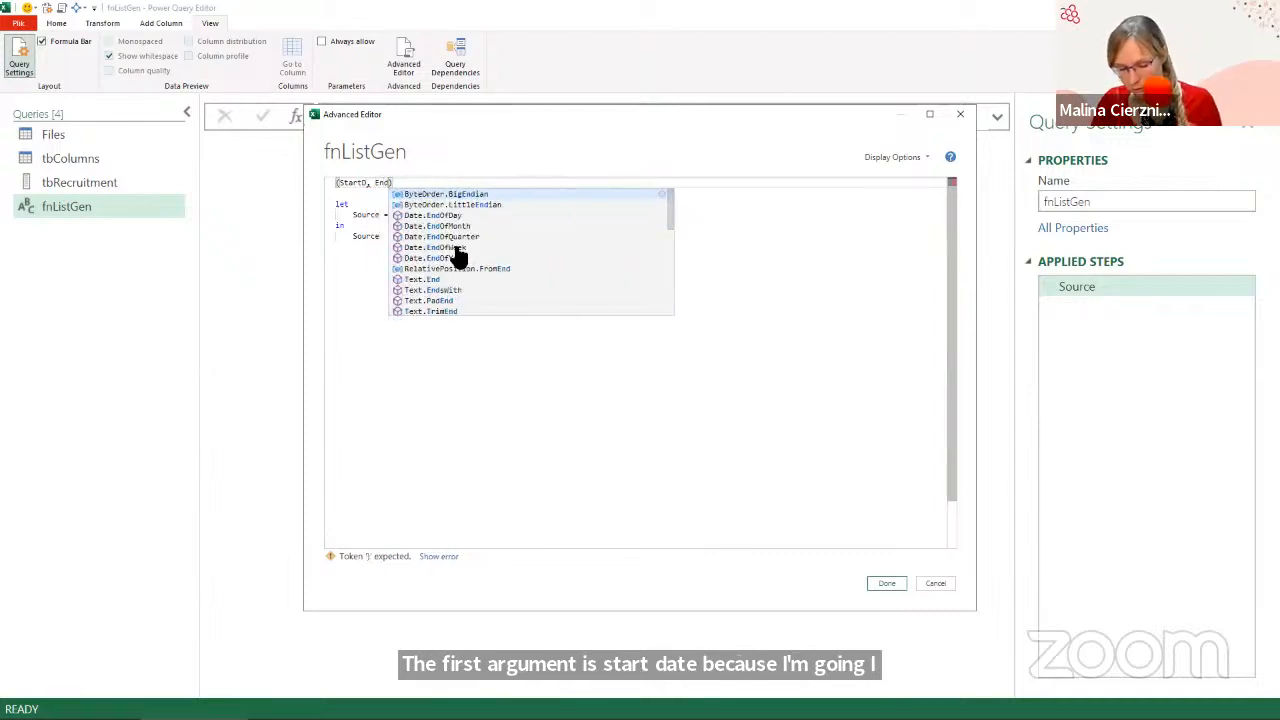
text(D)
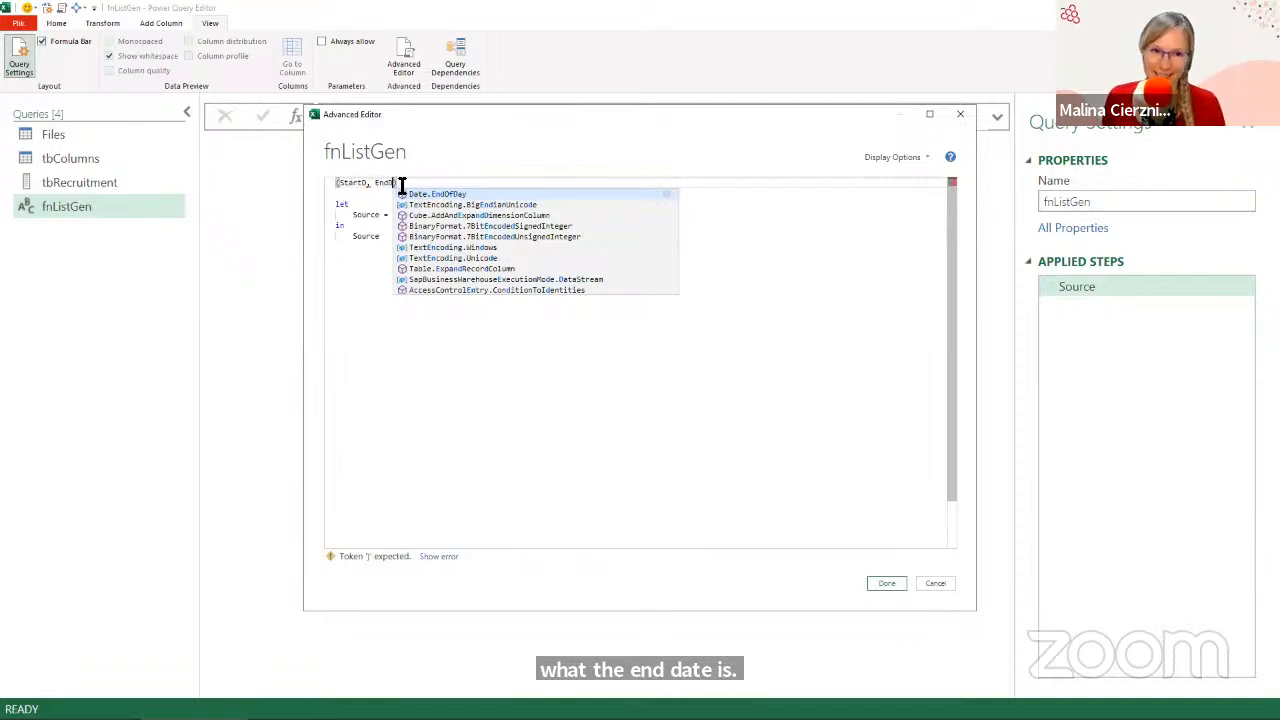
key(Escape)
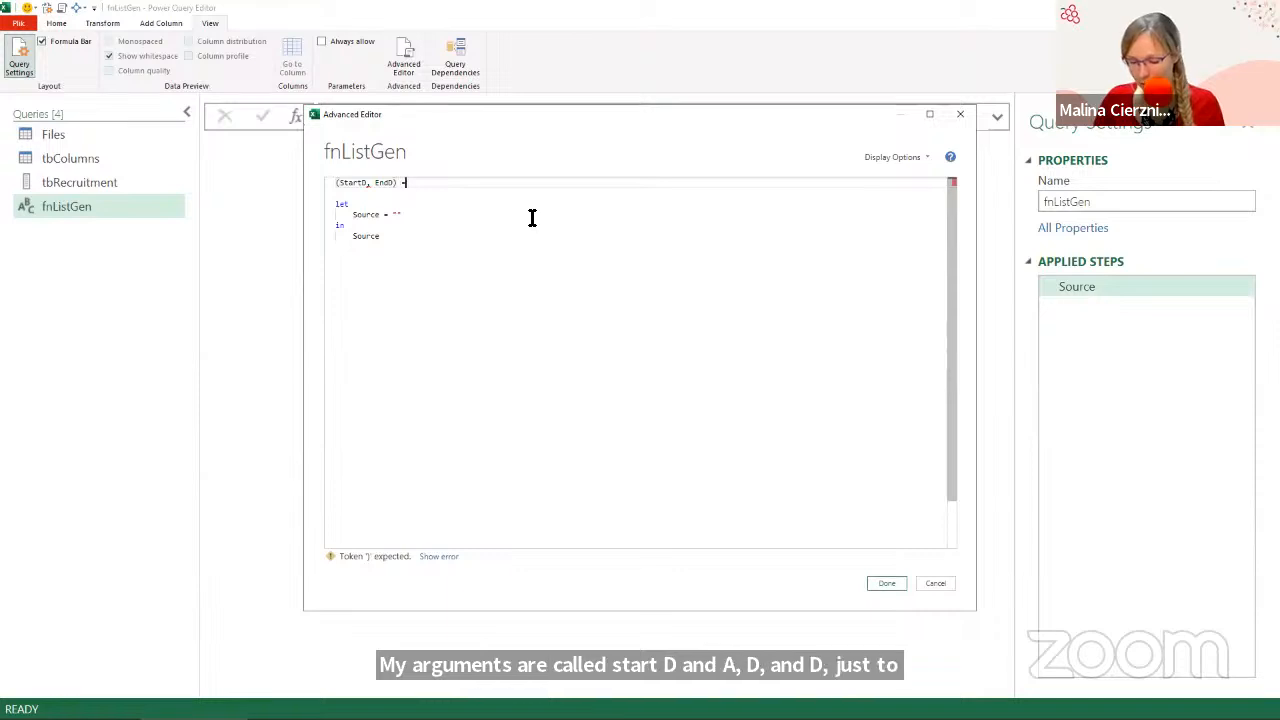
text(=>)
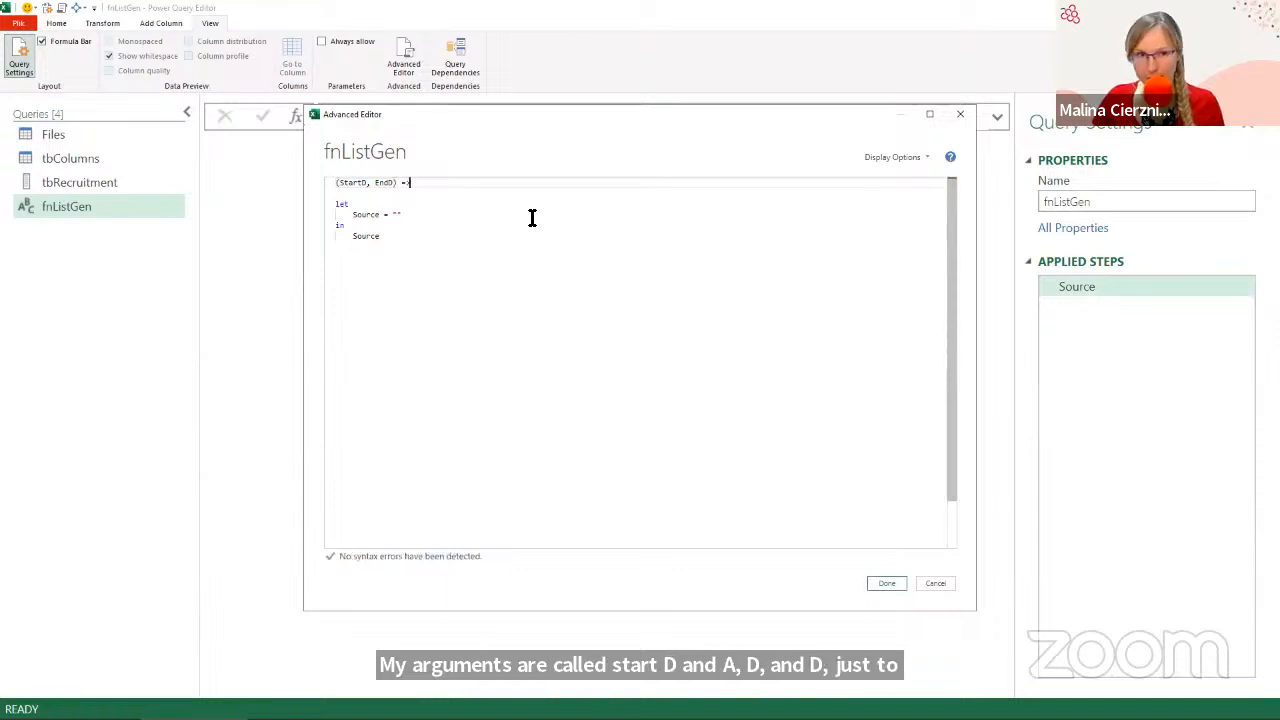
Replace the empty string in the Source line with the copied List.Generate expression and select the whole expression.
click(413, 213)
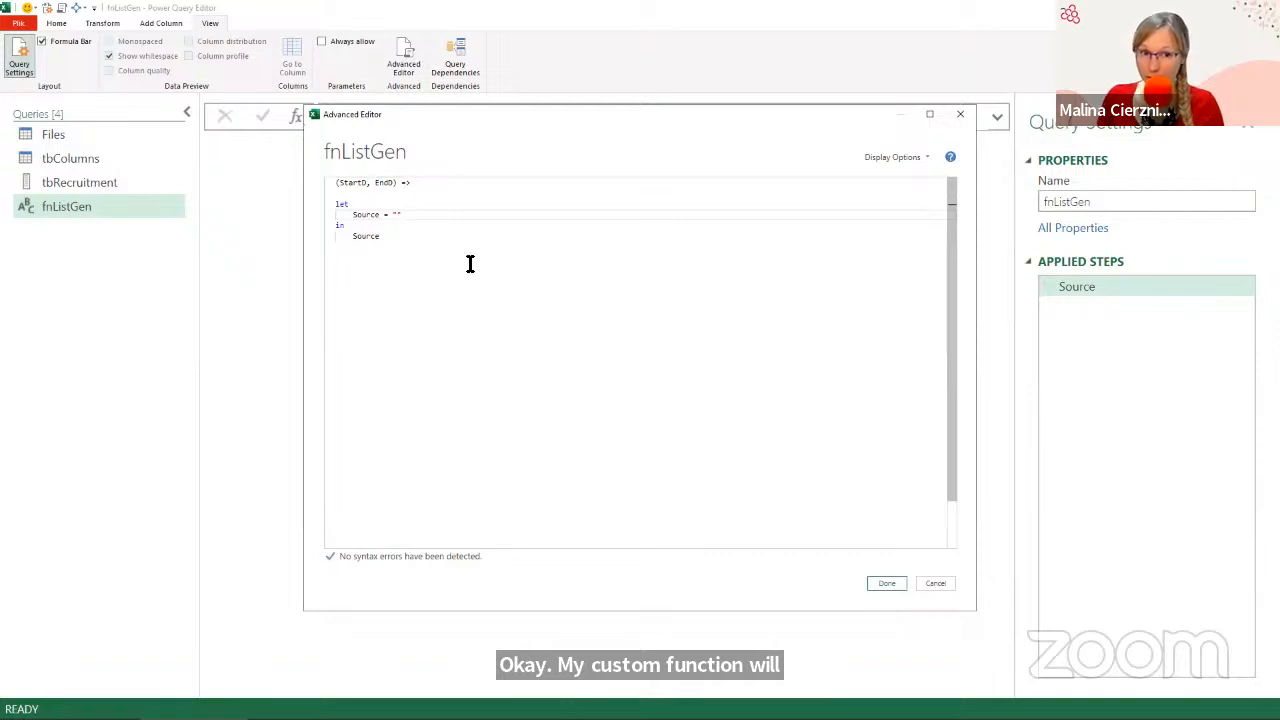
key(BackSpace)
key(BackSpace)
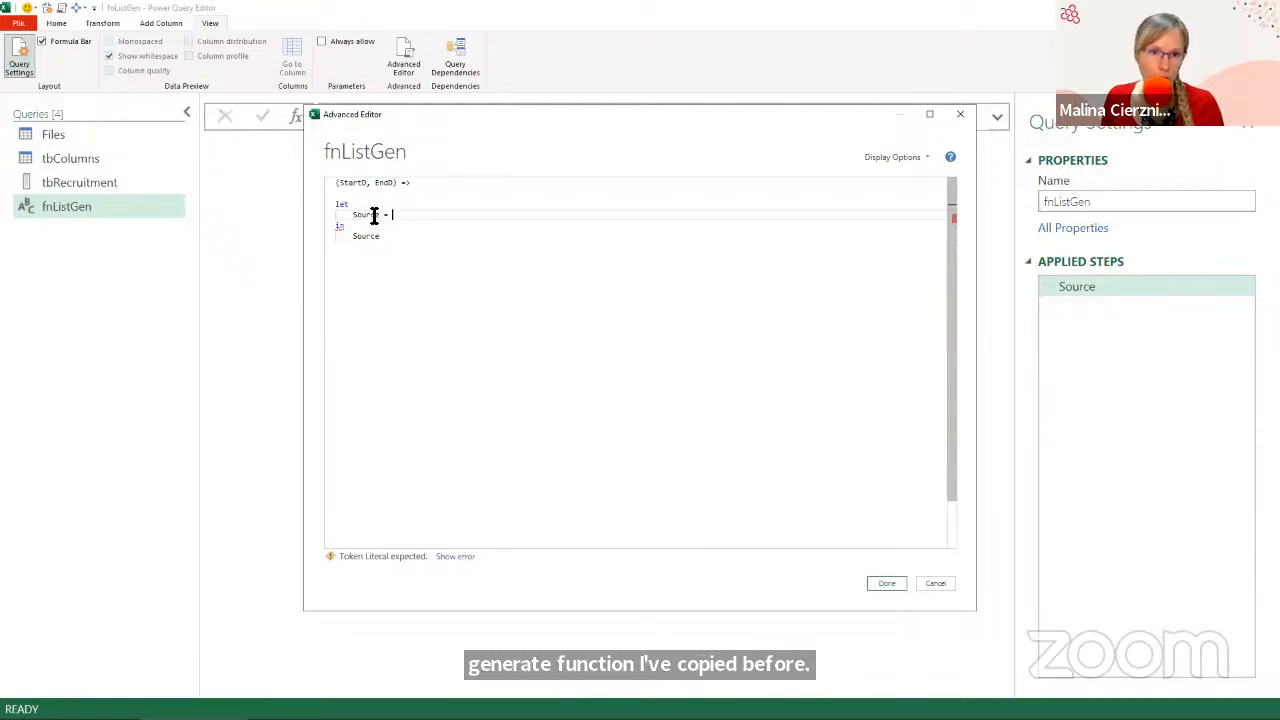
text(List.Generate(()=> #date(2023,1,13), each _ < Date.EndOfMonth( #date(2023,10,12)), each Date.AddMonths(_,1)))
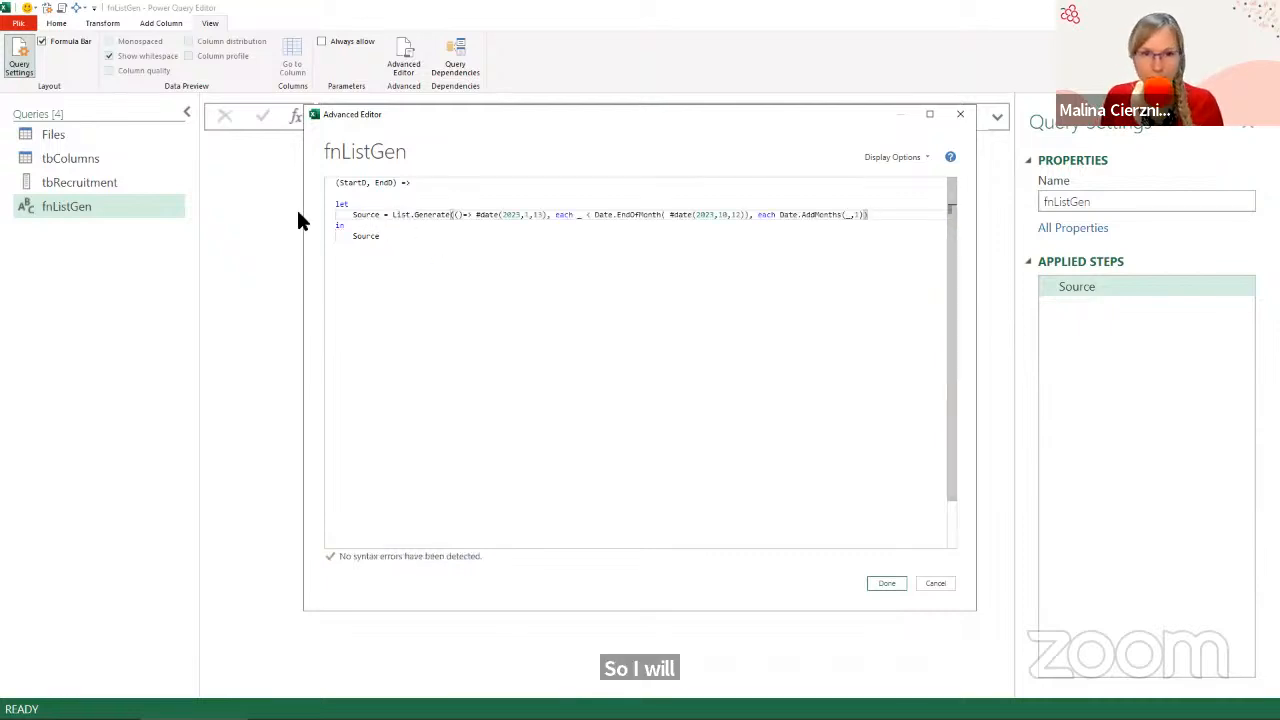
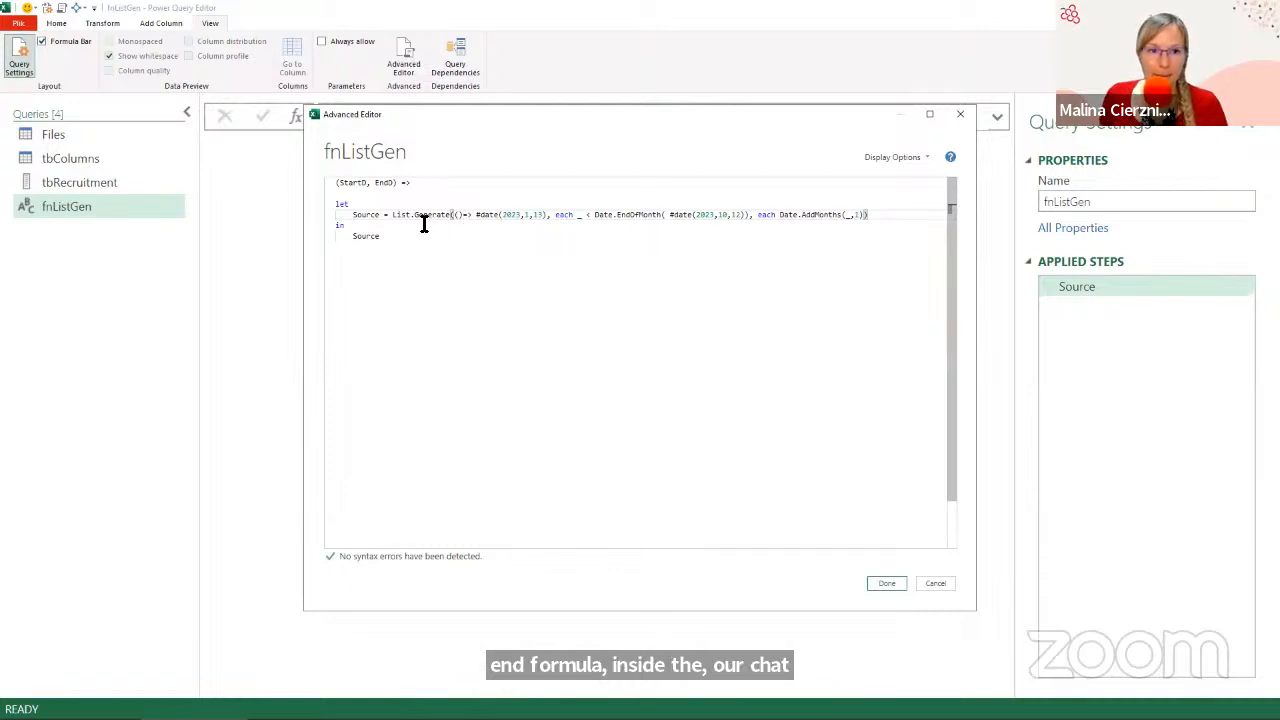
drag(393, 214, 866, 214)
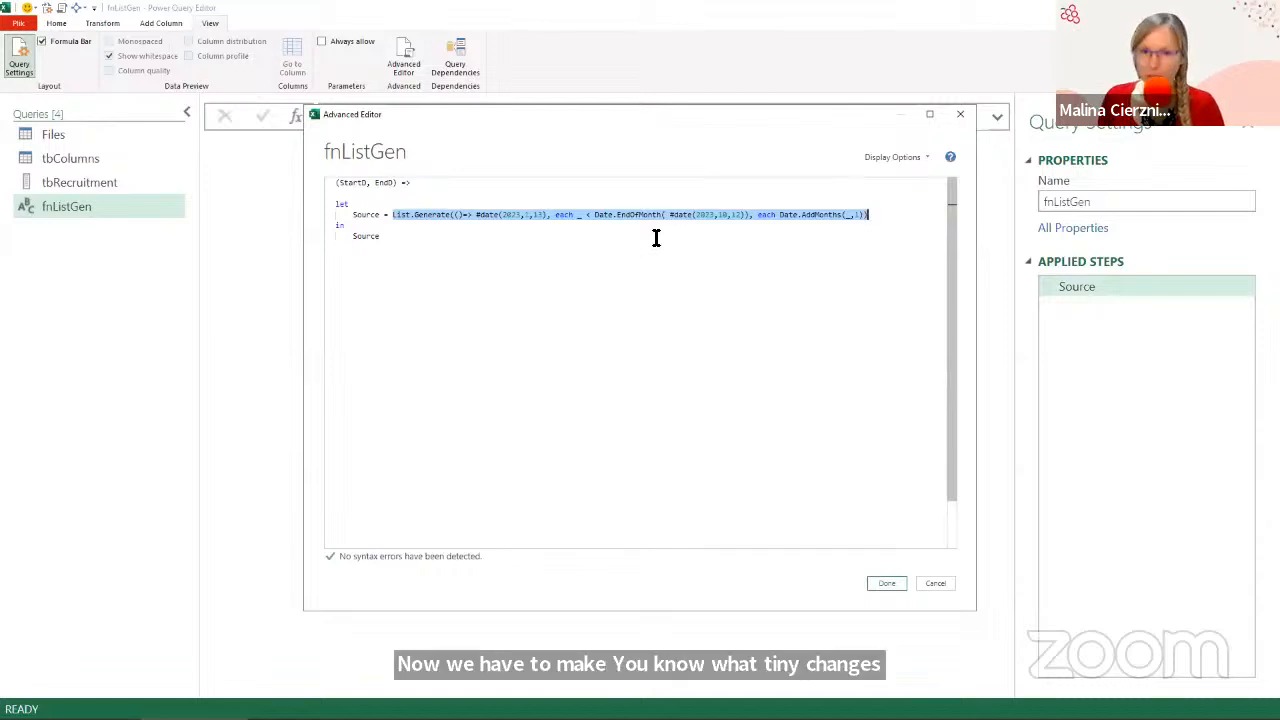
Replace the starting value #date(2023,1,13) in List.Generate with the StartD argument.
click(483, 215)
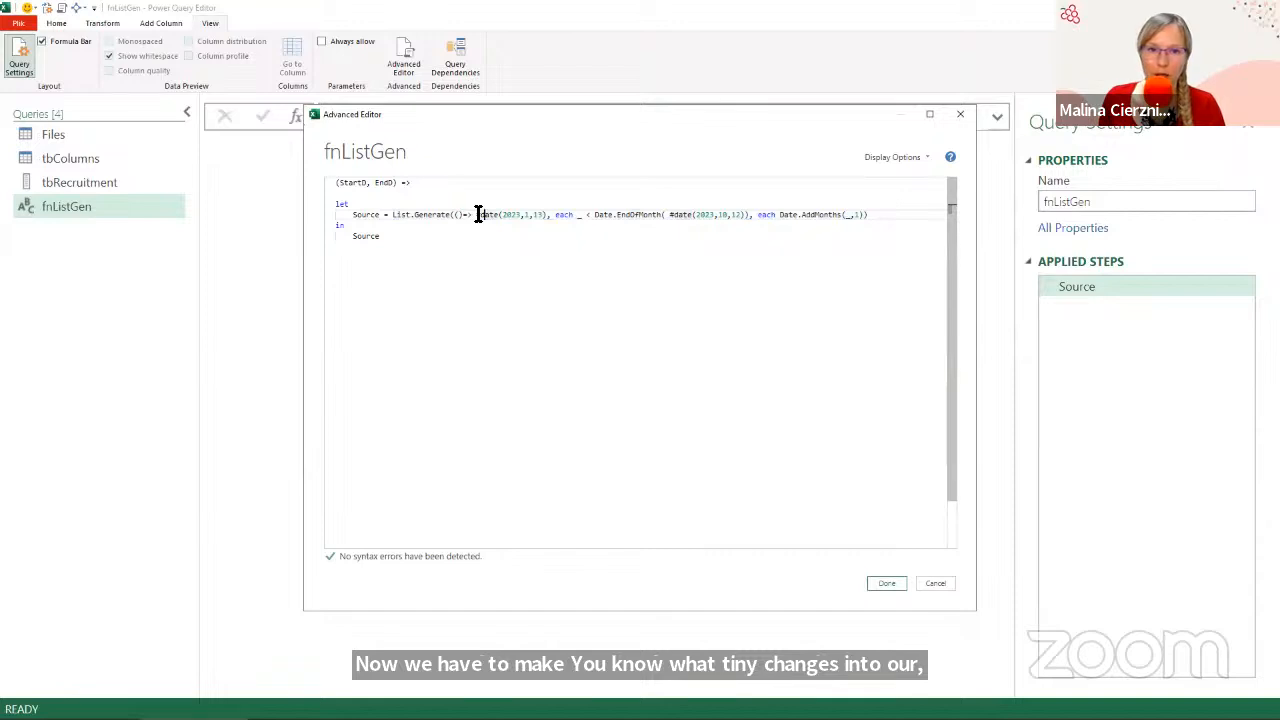
drag(477, 214, 549, 219)
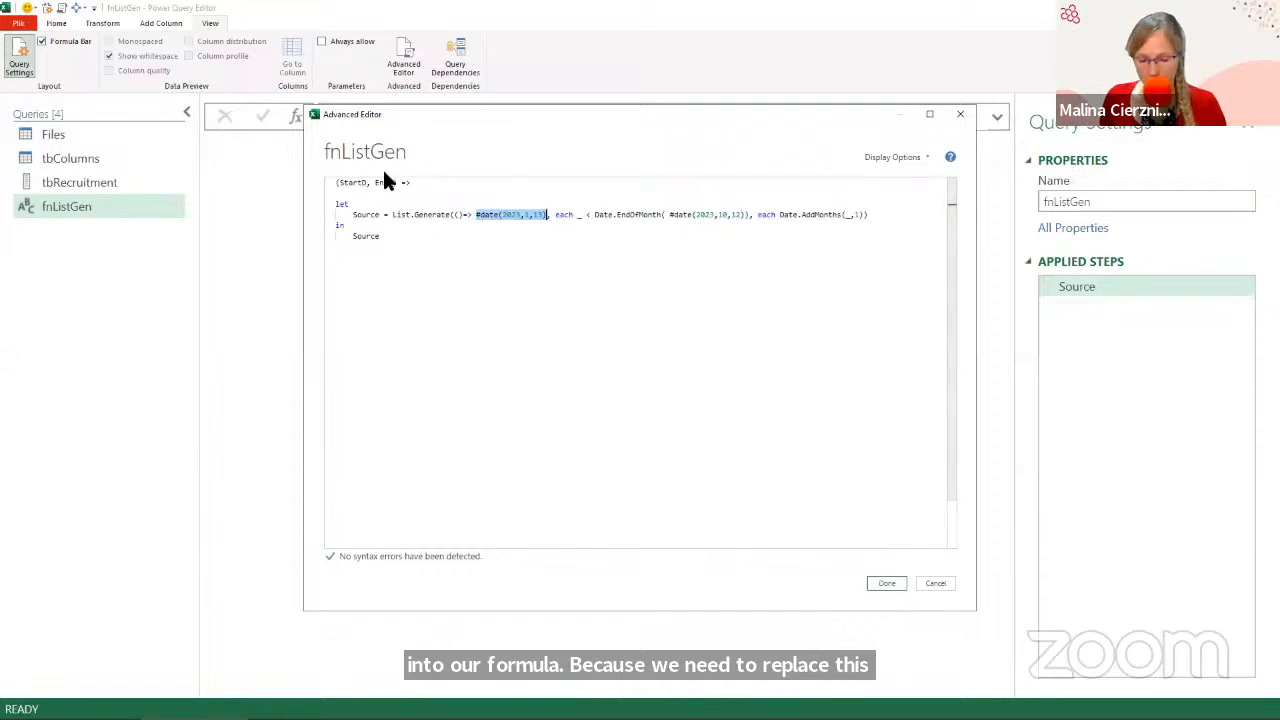
drag(356, 188, 500, 203)
mouse_move(383, 182)
mouse_down()
mouse_move(651, 167)
mouse_move(689, 205)
mouse_move(676, 204)
mouse_up()
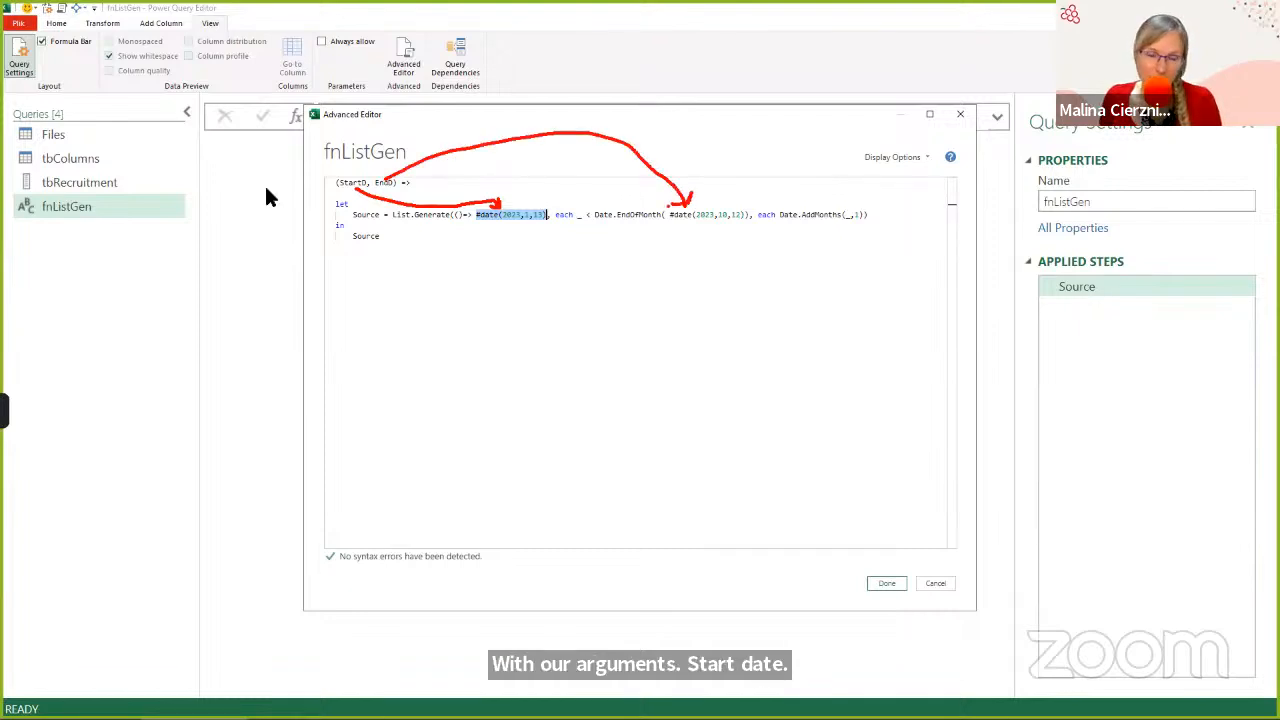
click(550, 214)
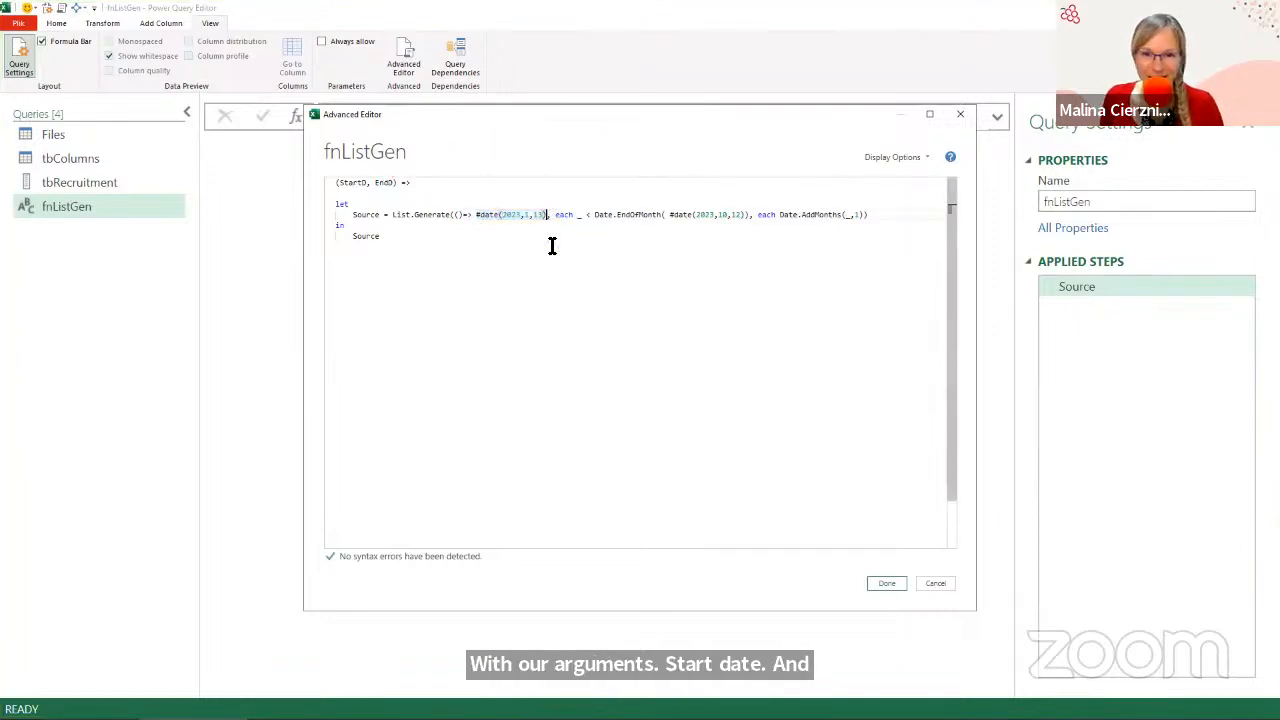
key(shift+Left)
key(shift+Left)
key(shift+Left)
key(shift+Left)
key(shift+Left)
key(shift+Left)
key(shift+Left)
key(shift+Left)
key(shift+Left)
key(shift+Left)
key(shift+Left)
key(shift+Left)
key(shift+Left)
key(shift+Left)
key(shift+Left)
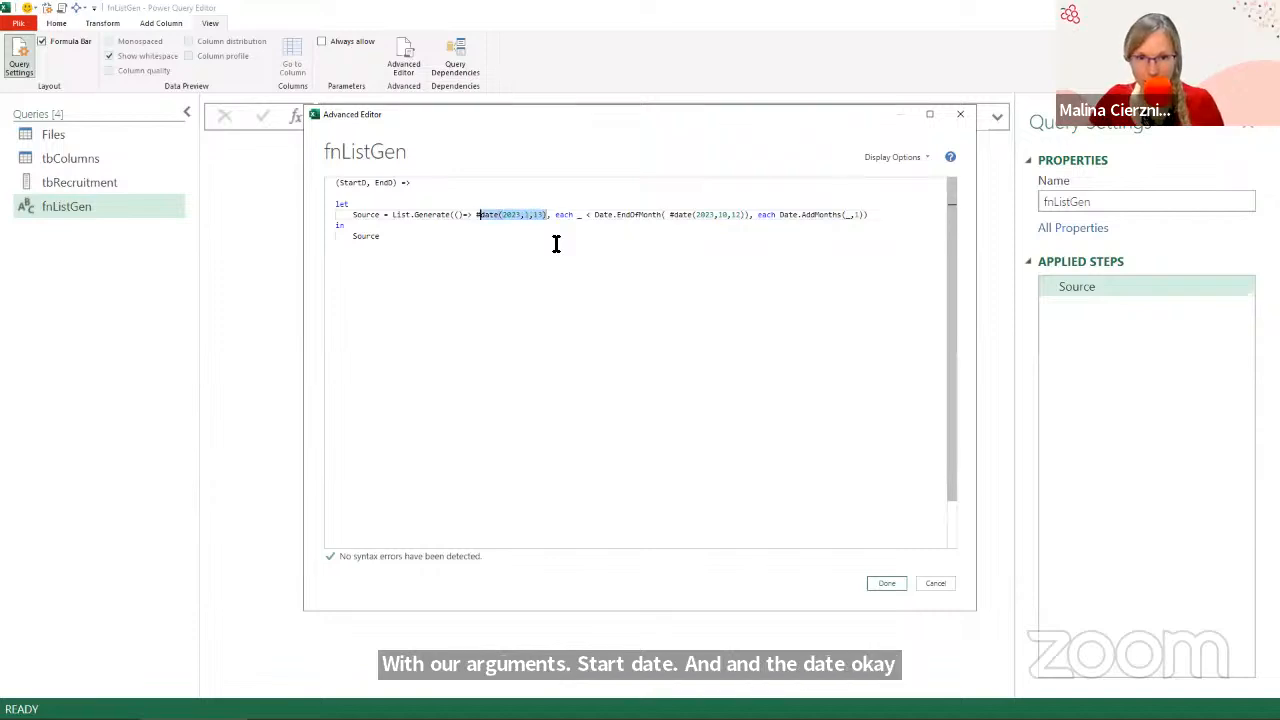
key(shift+Left)
text(Star)
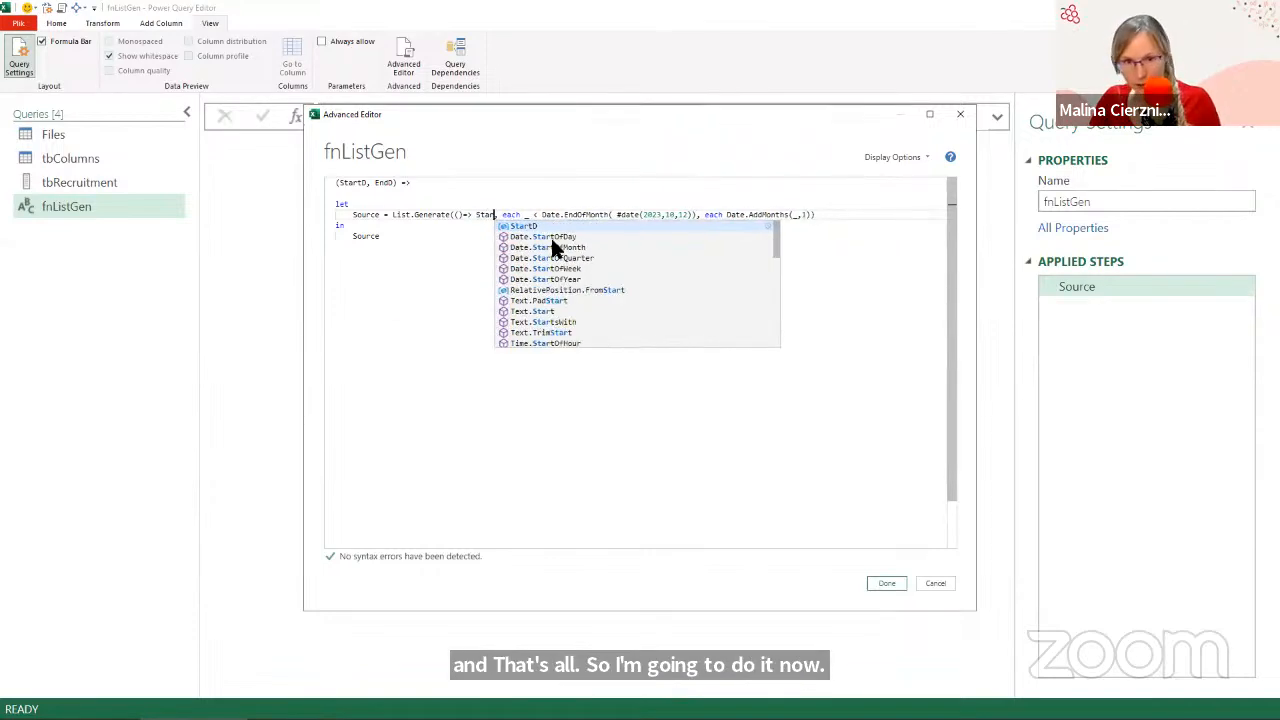
key(Tab)
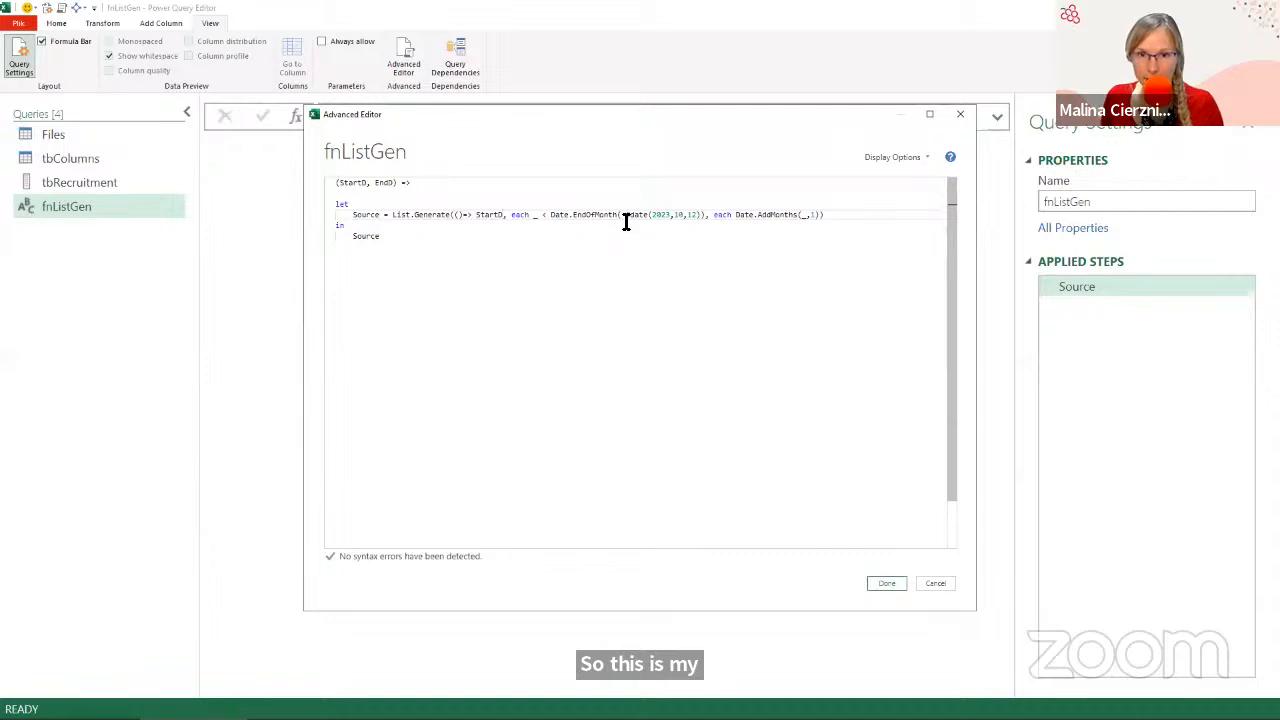
Replace #date(2023,10,12) inside Date.EndOfMonth with the EndD argument.
drag(627, 214, 702, 214)
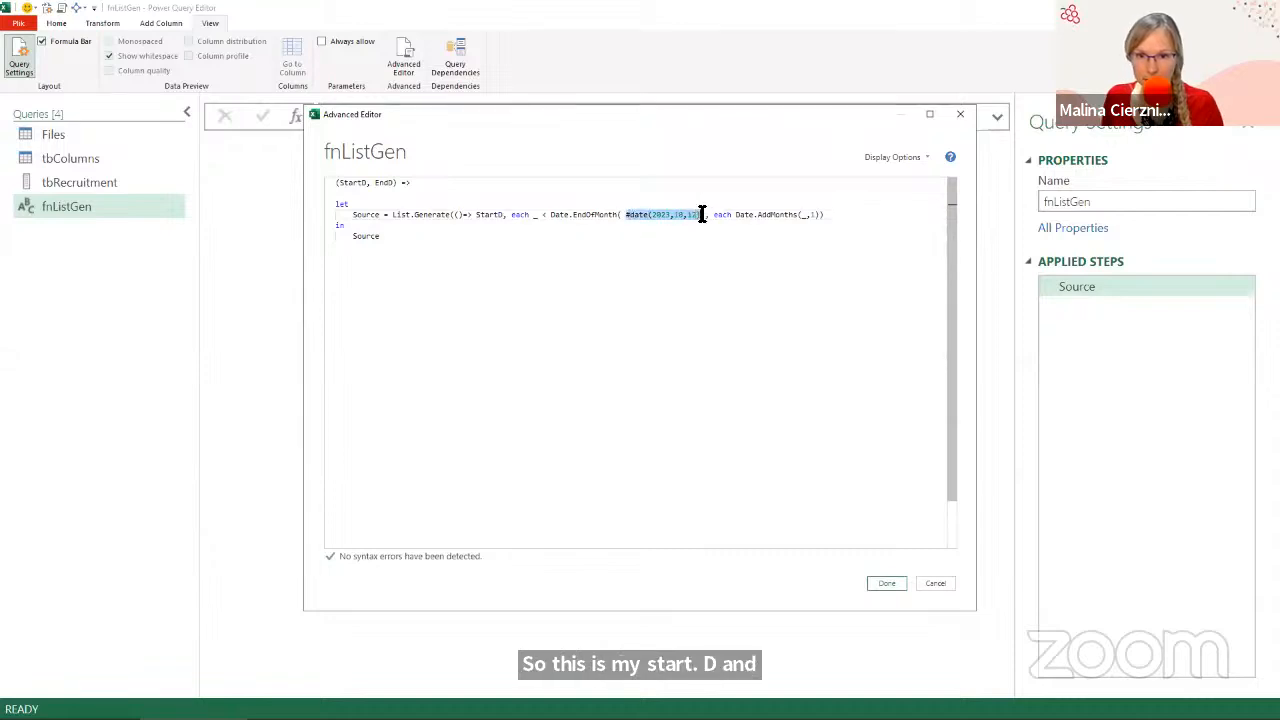
text(End)
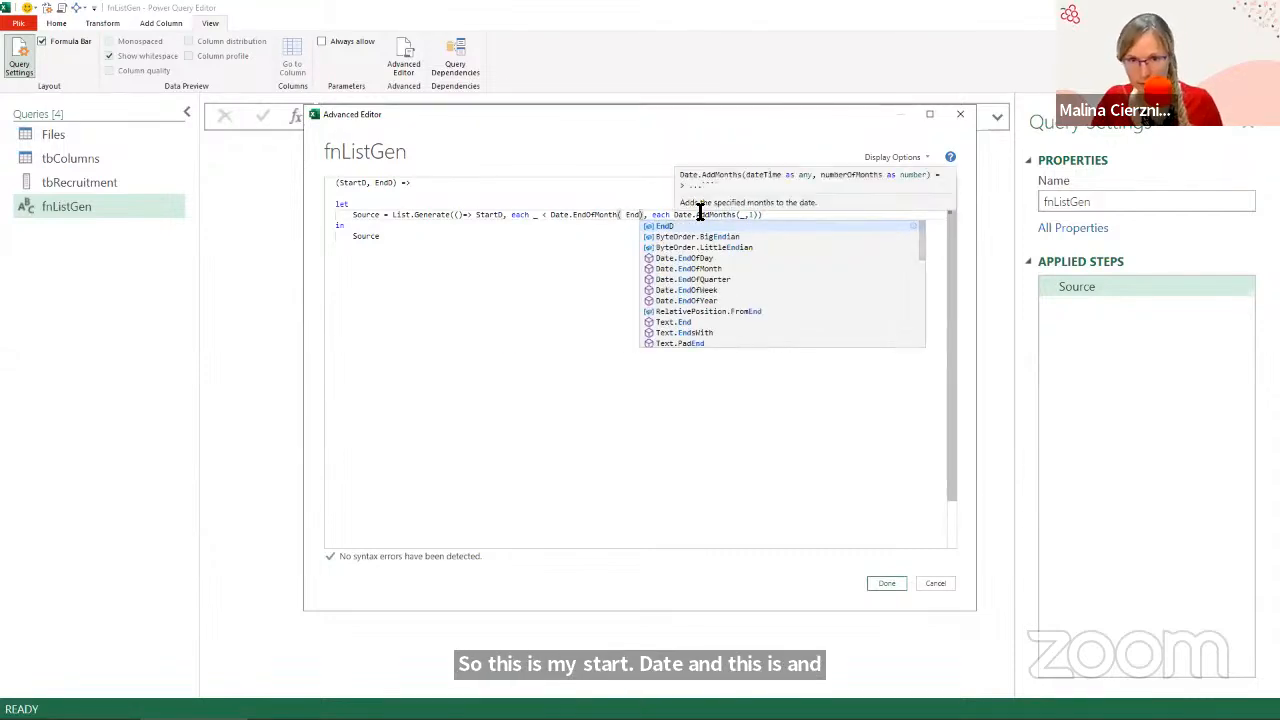
key(Tab)
click(623, 240)
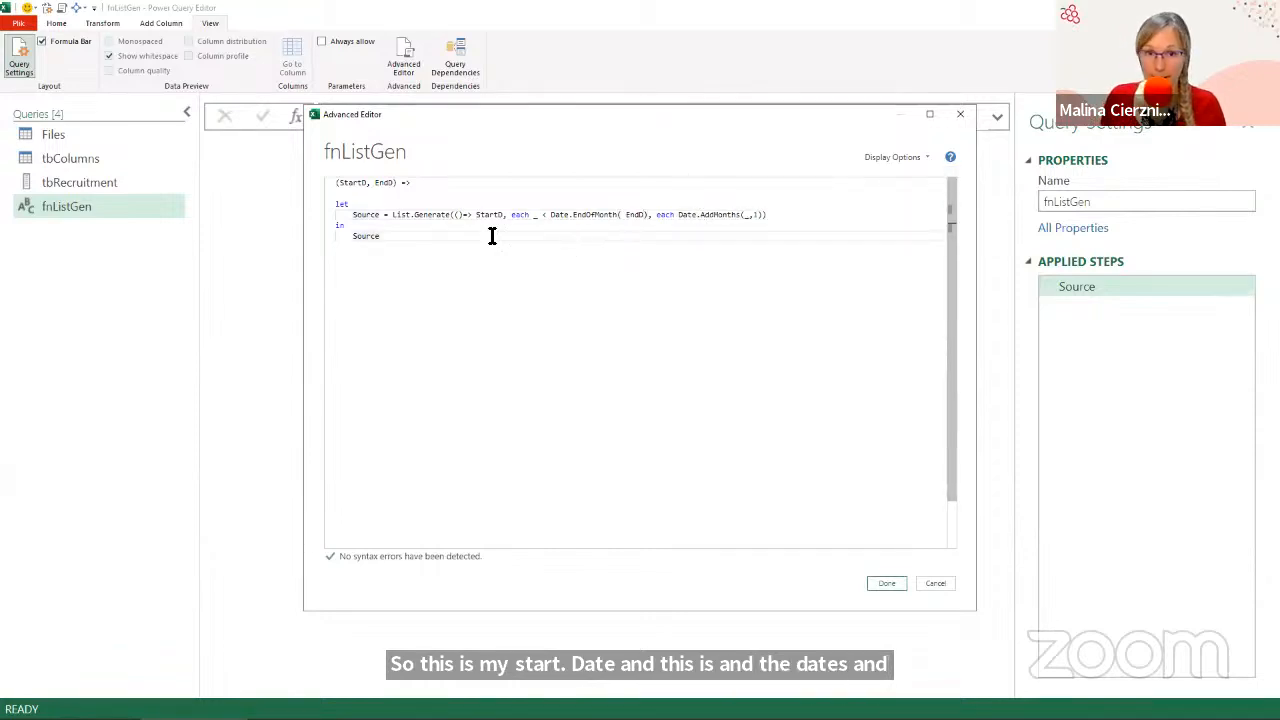
Select and copy the complete fnListGen code, and save the edited query as a function.
drag(423, 243, 297, 166)
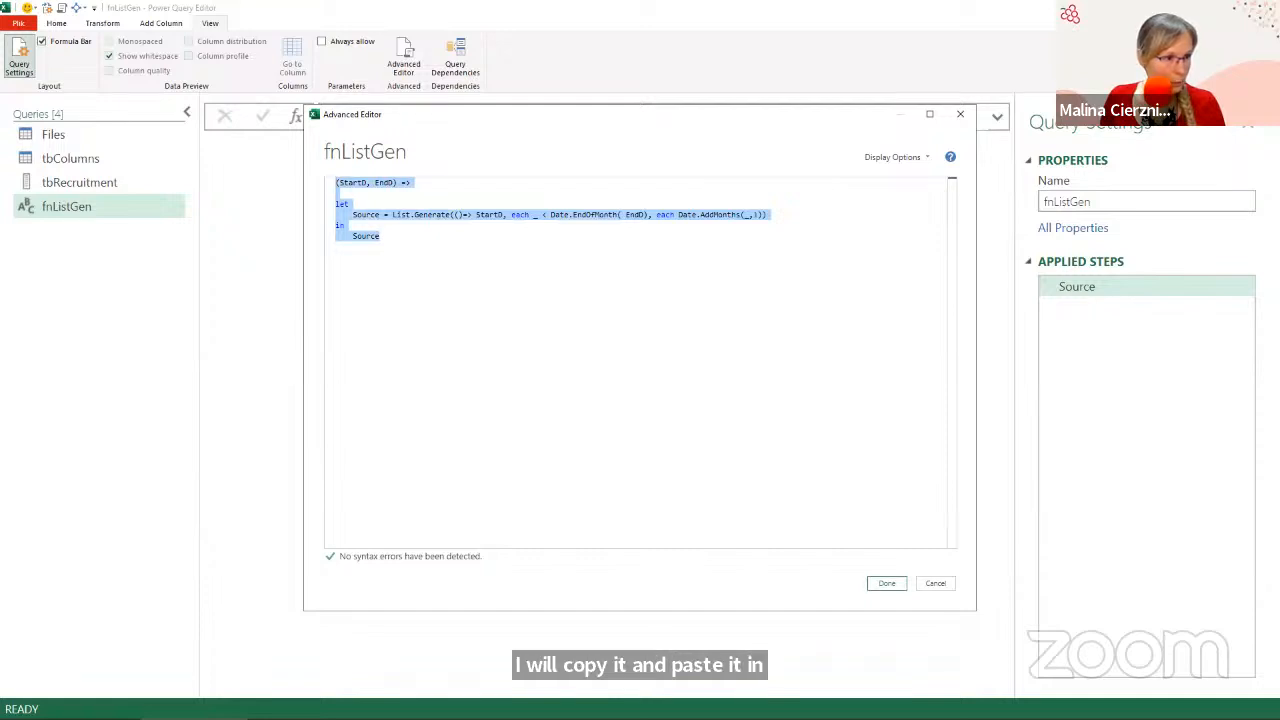
key(alt+Tab)
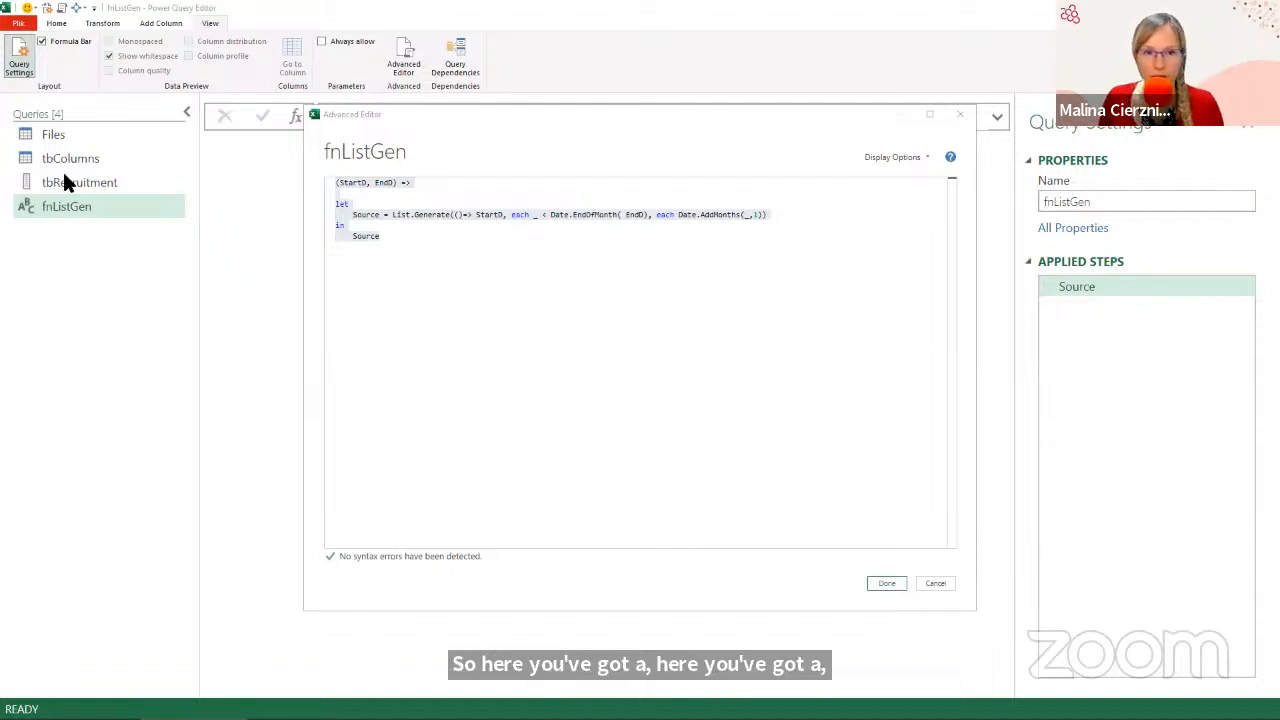
click(892, 588)
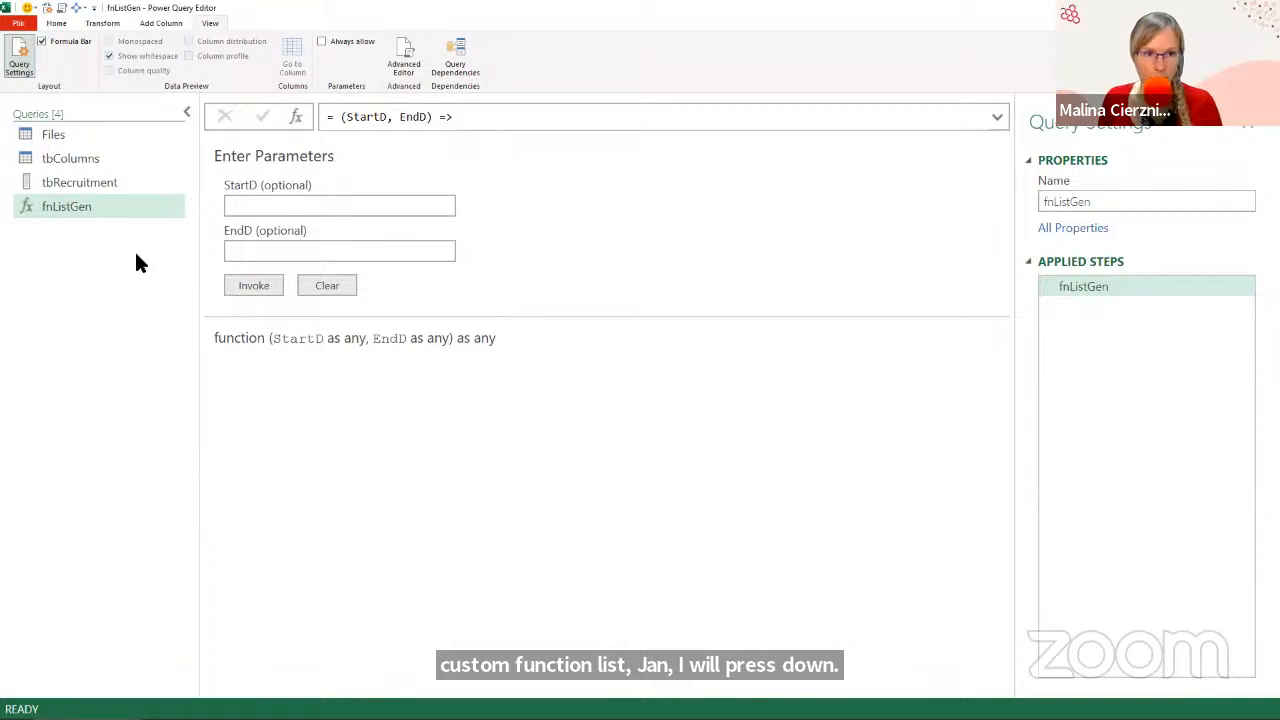
Delete the Custom1 step from the tbRecruitment query and collapse the queries list.
click(100, 181)
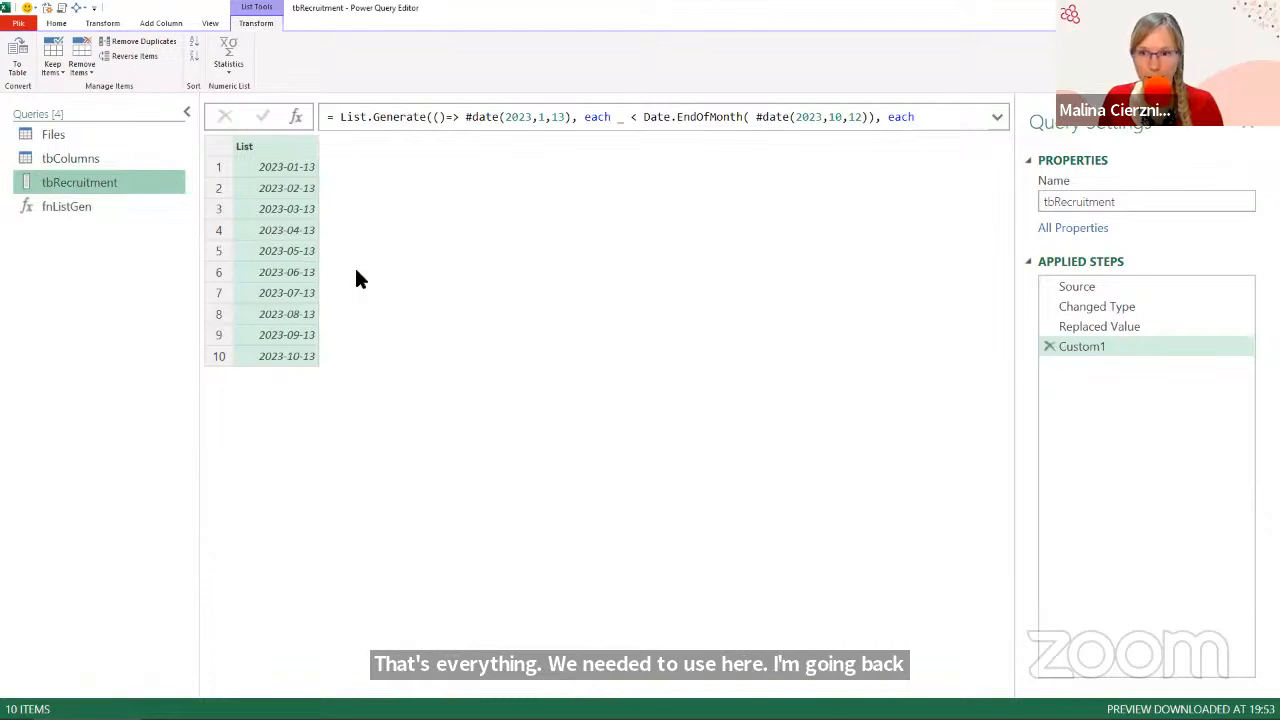
click(1049, 346)
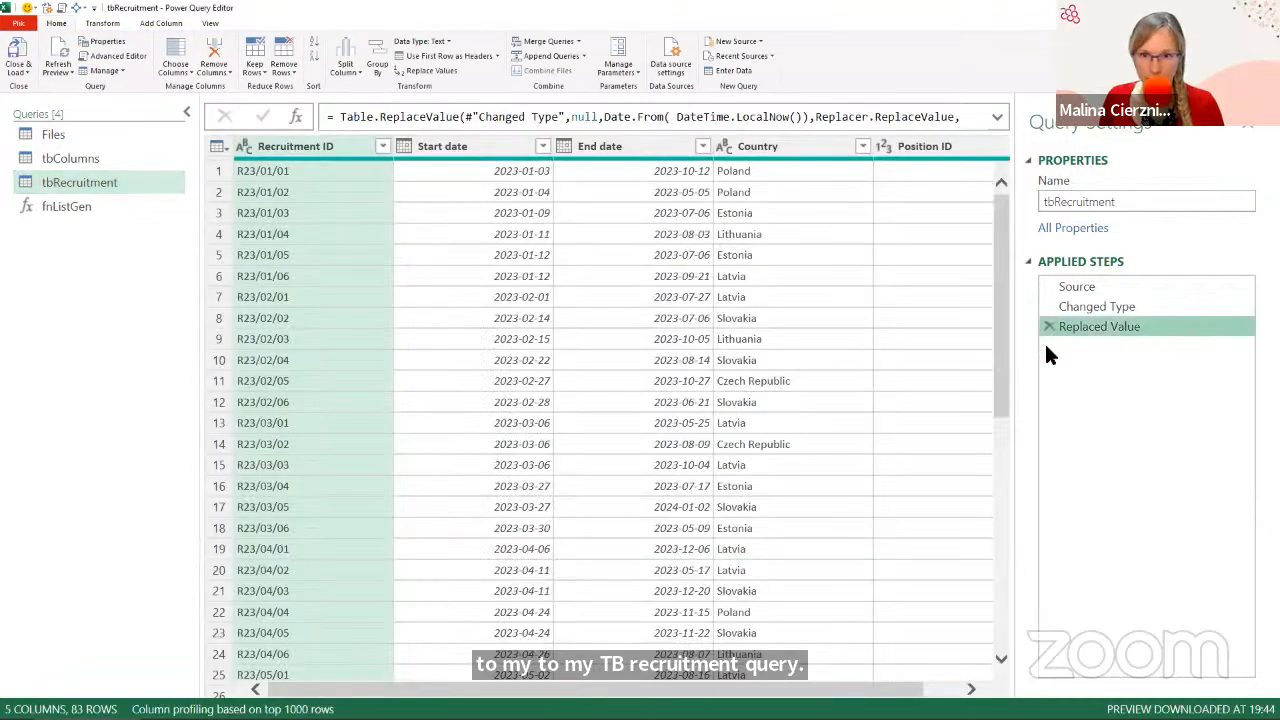
click(186, 112)
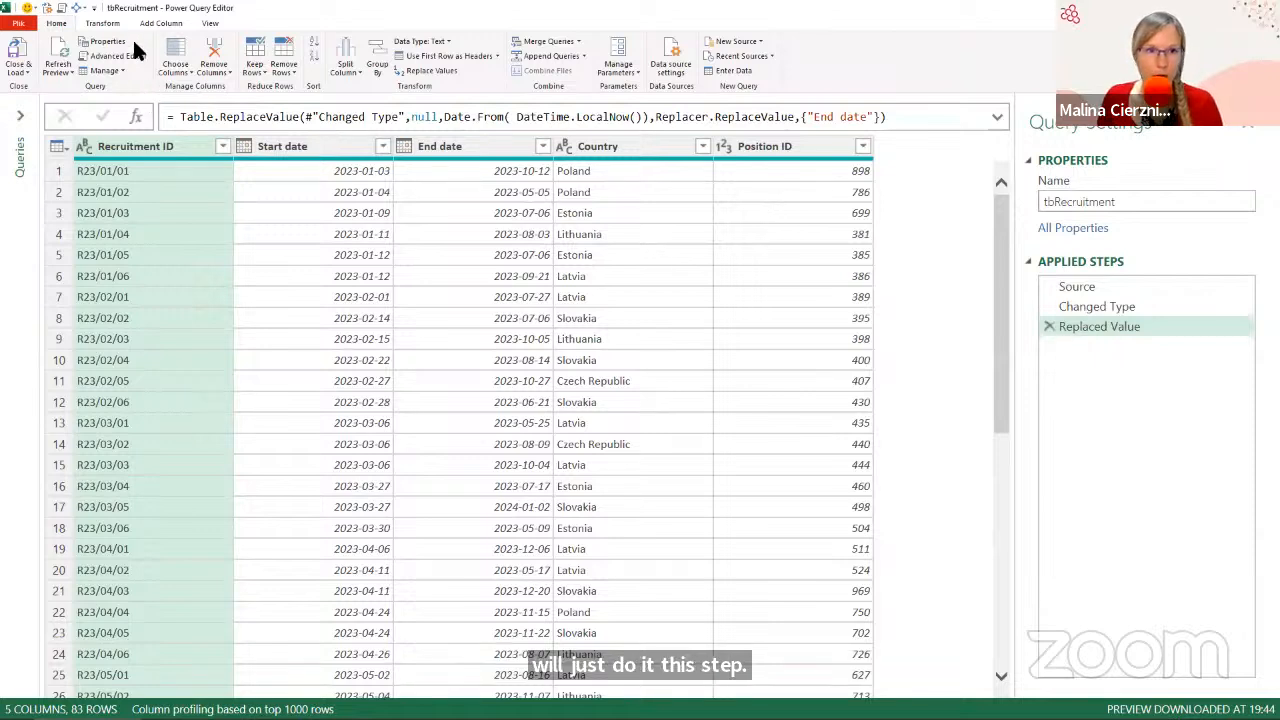
Start invoking a custom function for each row, with new column name Month and function query fnListGen.
click(155, 22)
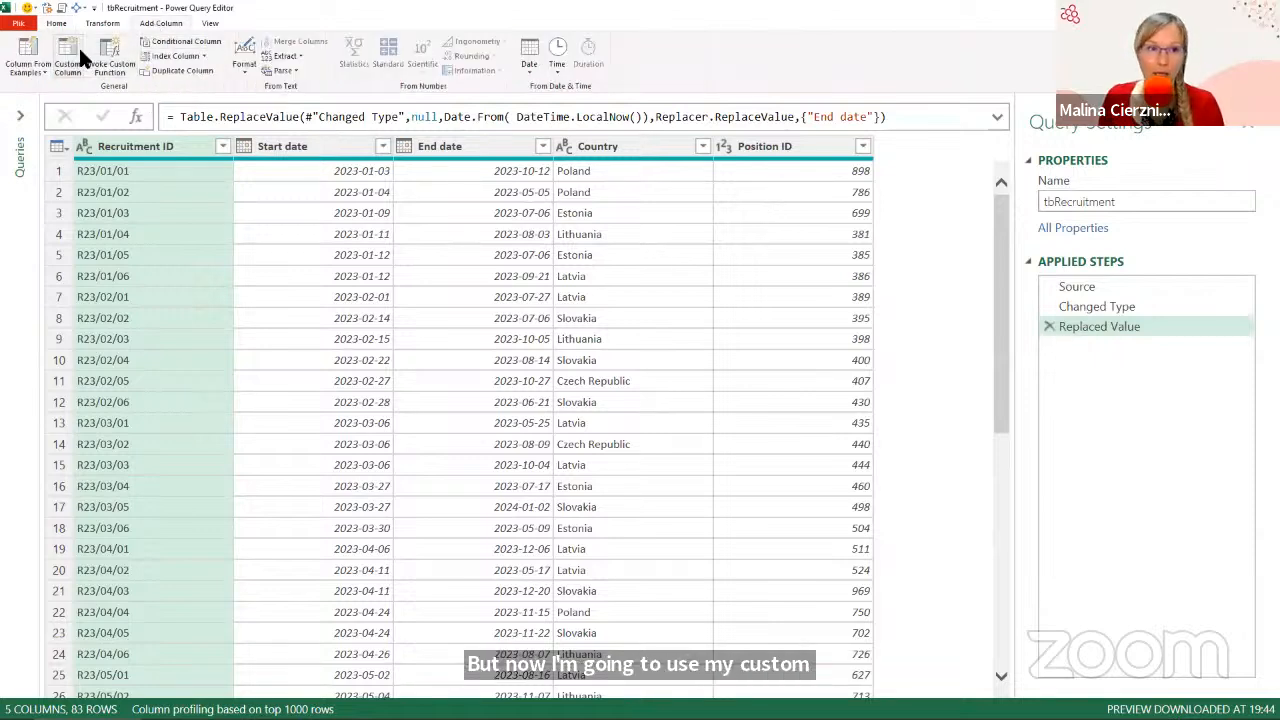
click(106, 53)
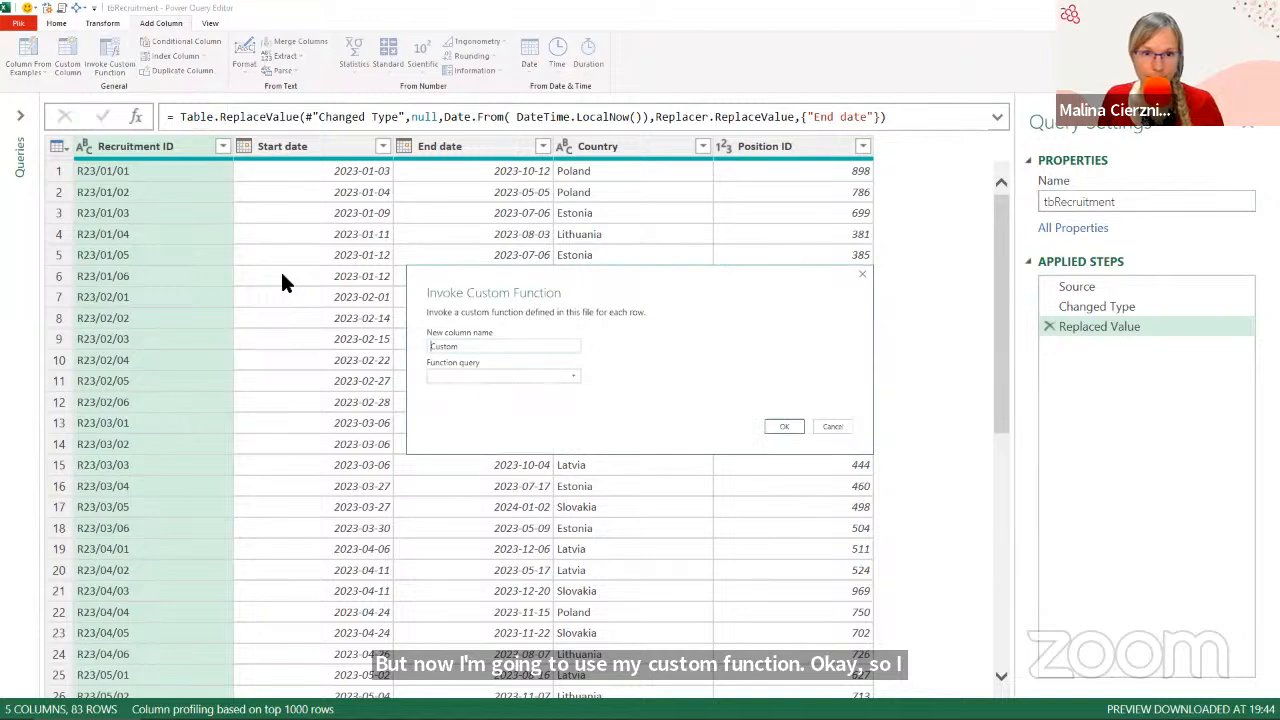
double_click(468, 348)
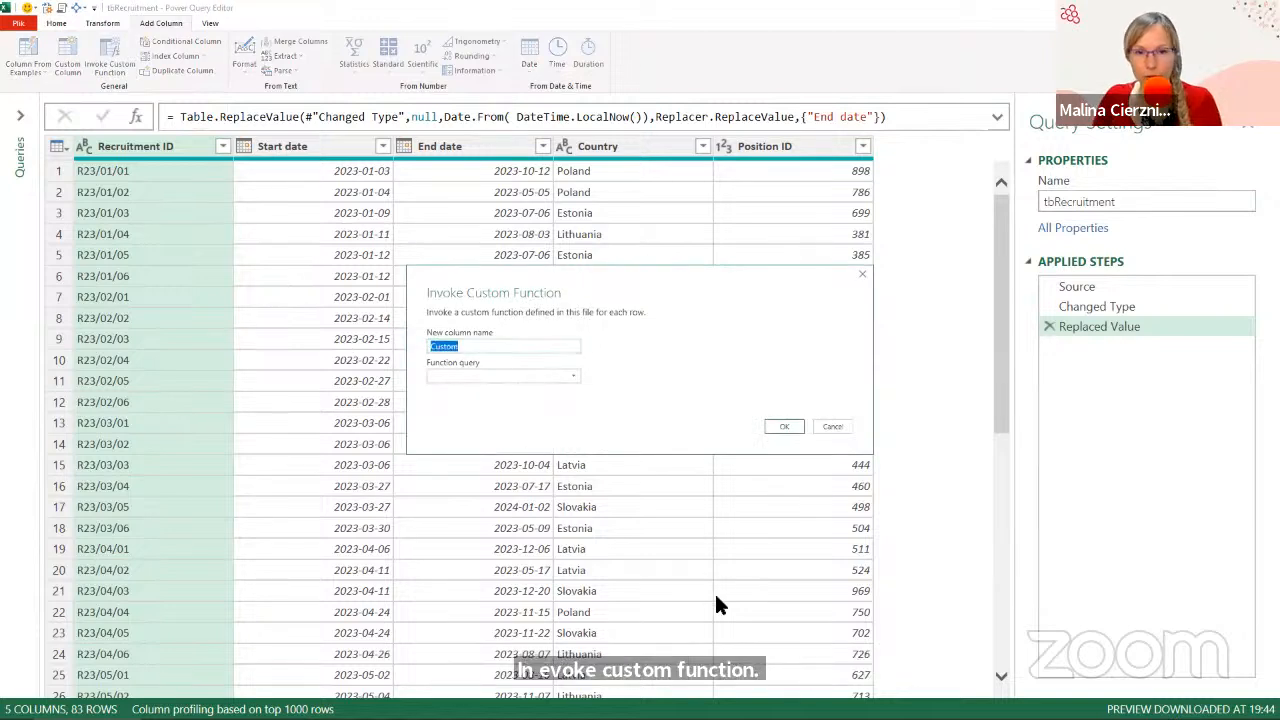
text(Mont)
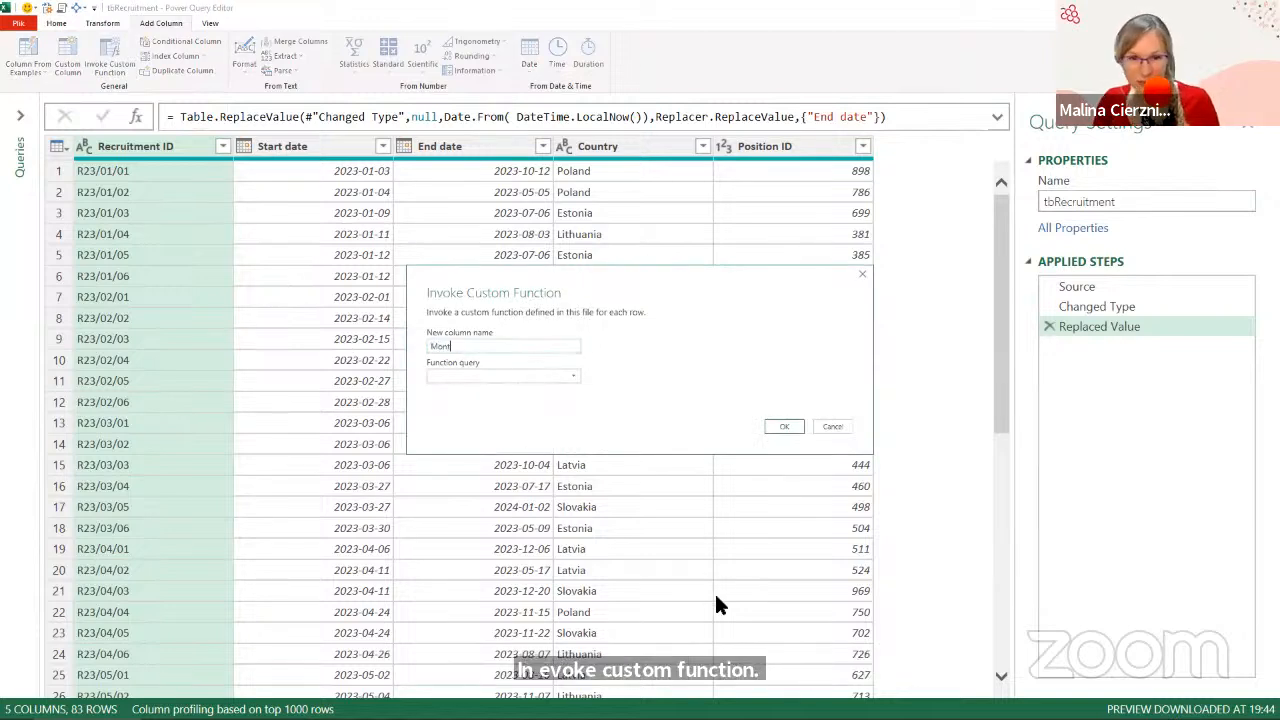
text(h)
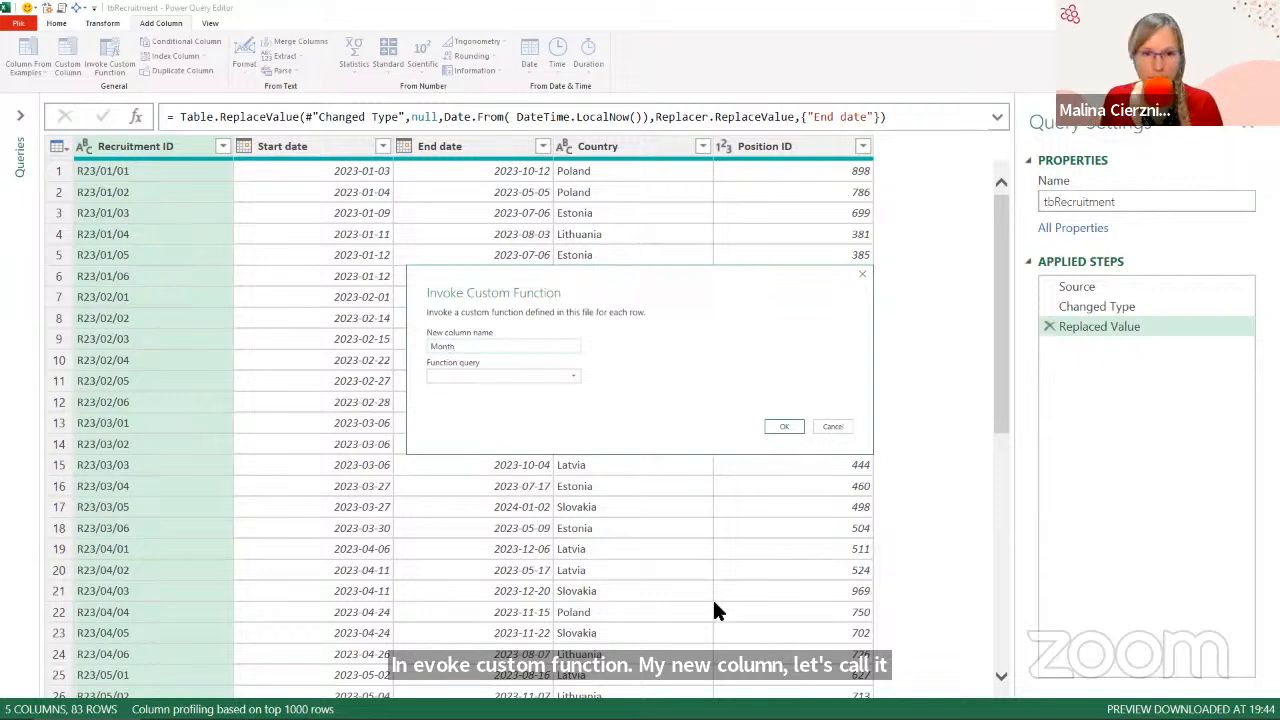
click(474, 373)
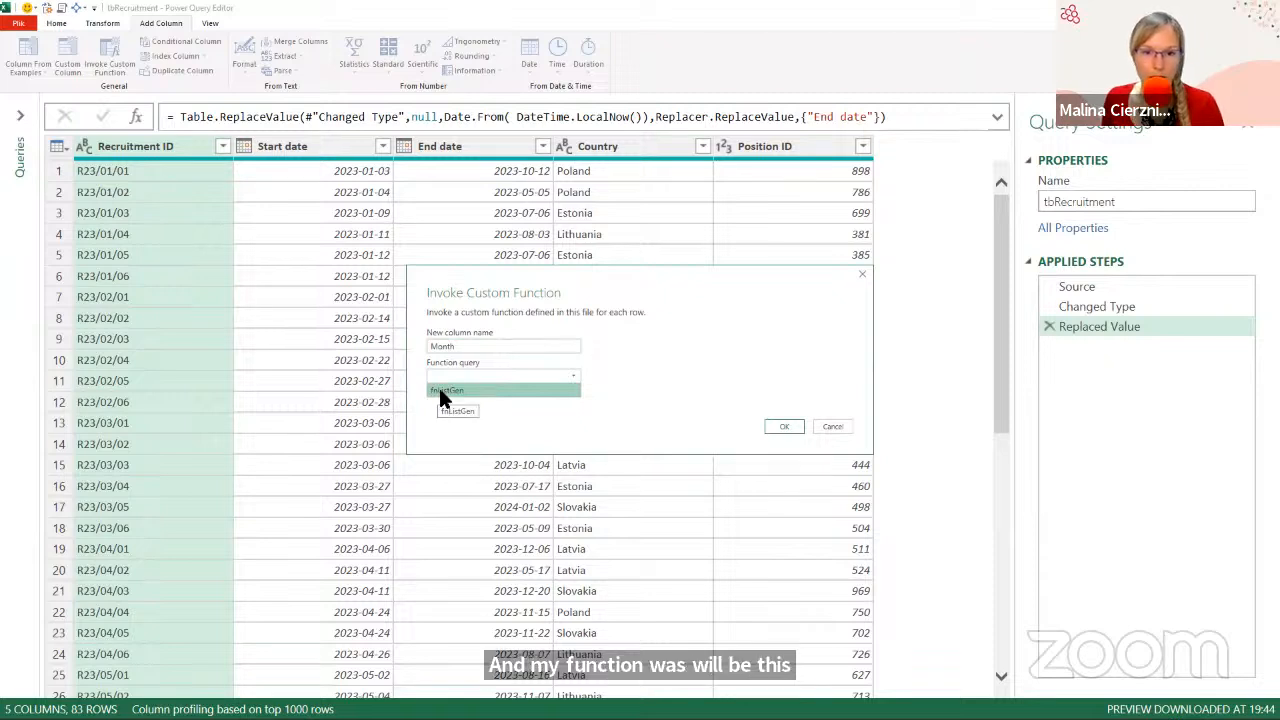
click(440, 390)
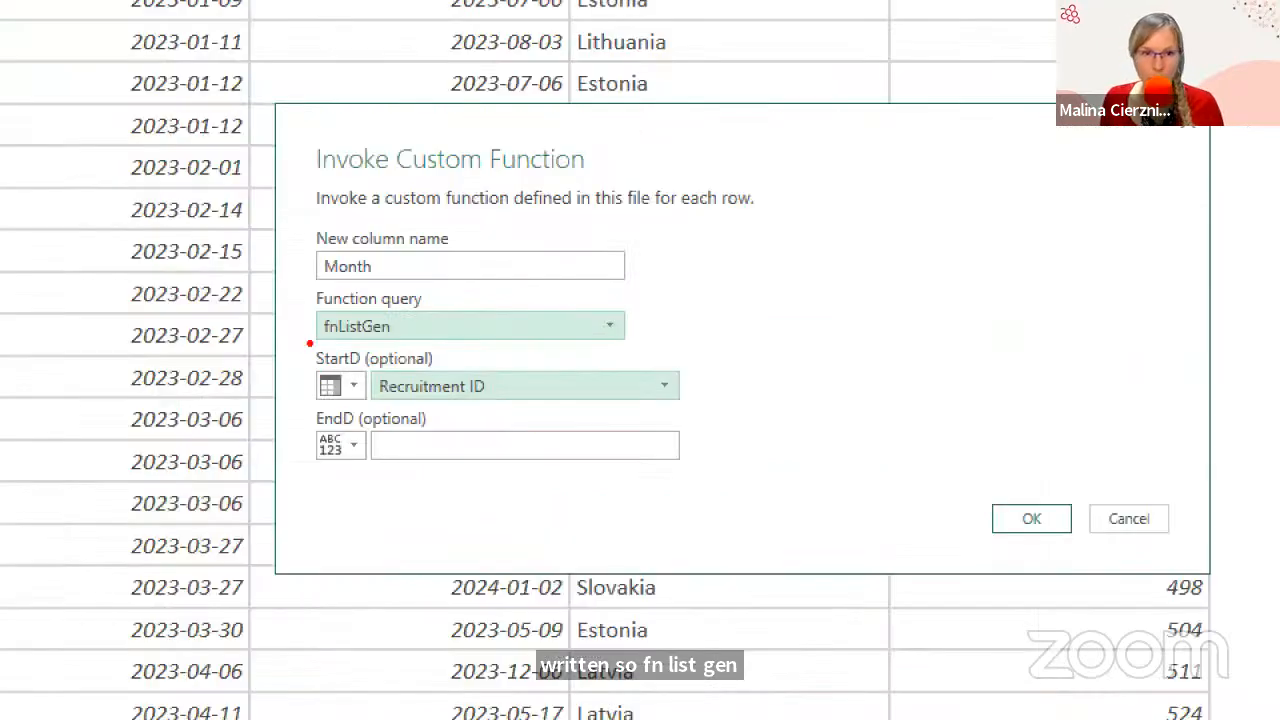
mouse_move(306, 340)
mouse_down()
mouse_move(766, 422)
mouse_move(730, 414)
mouse_up()
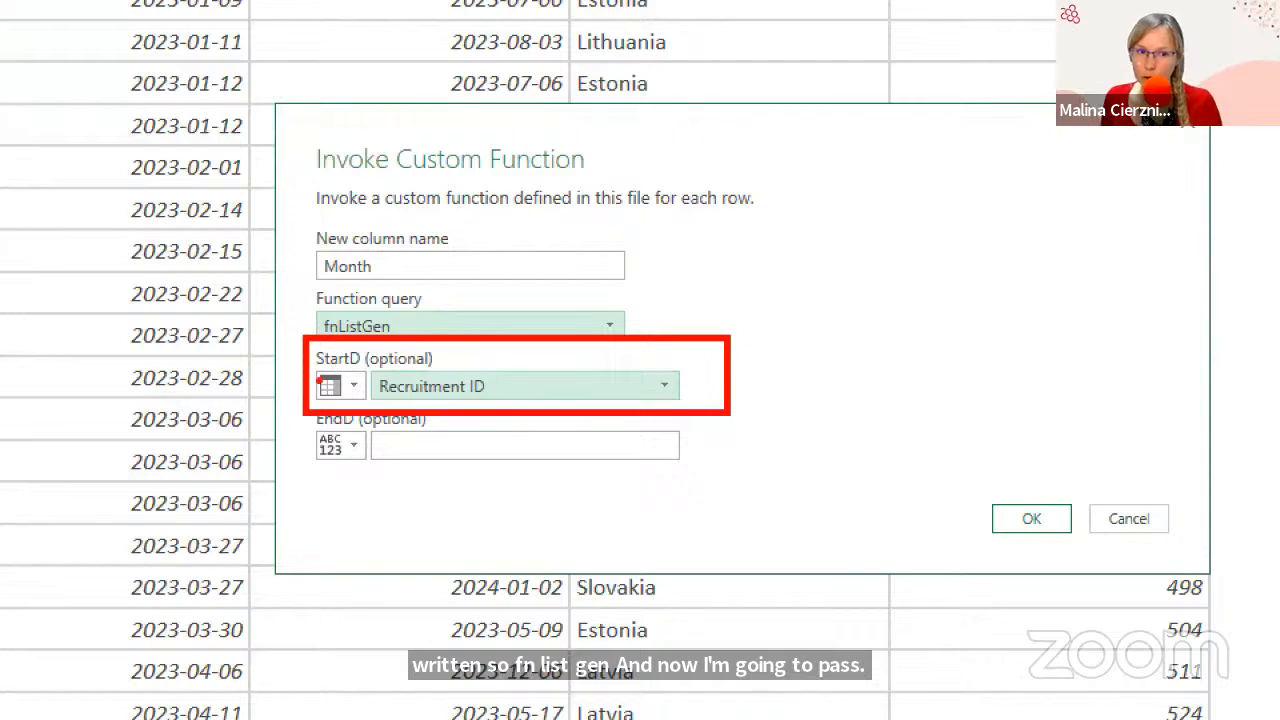
drag(312, 356, 198, 332)
mouse_move(330, 420)
mouse_down()
mouse_move(300, 458)
mouse_move(84, 452)
mouse_up()
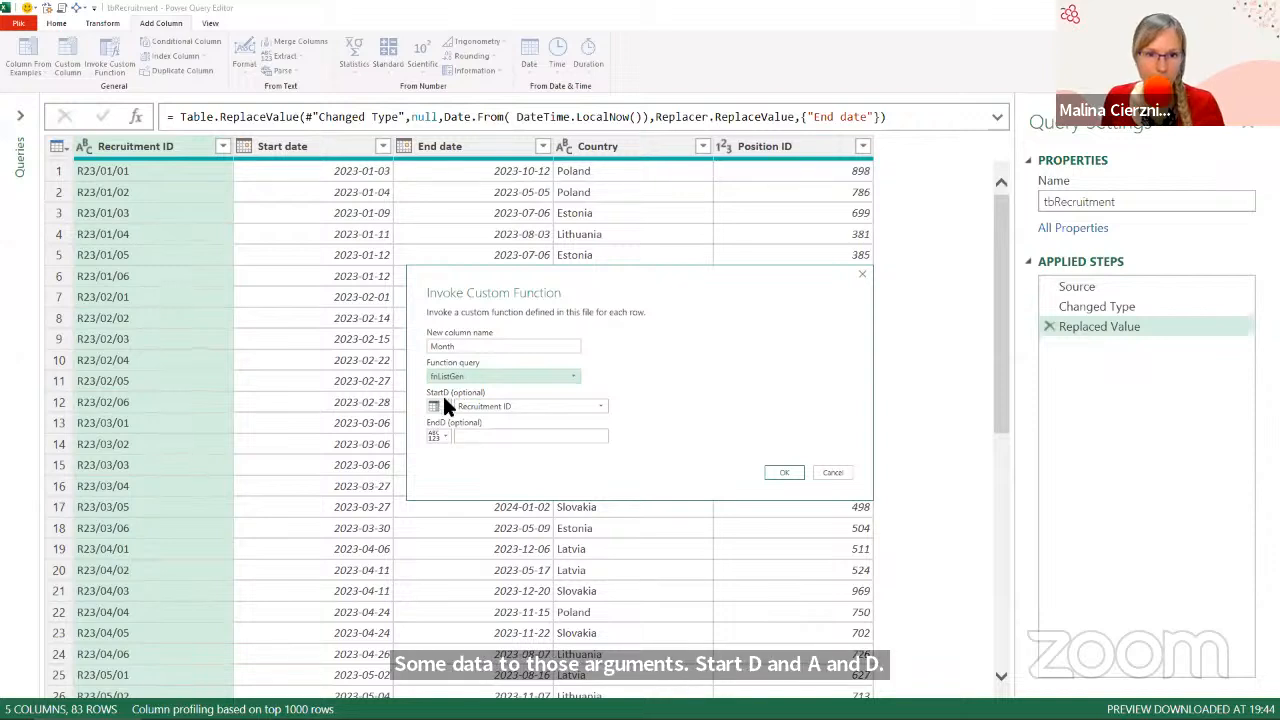
Pass the Start date column to StartD and the End date column to EndD, and create the Month column.
click(492, 406)
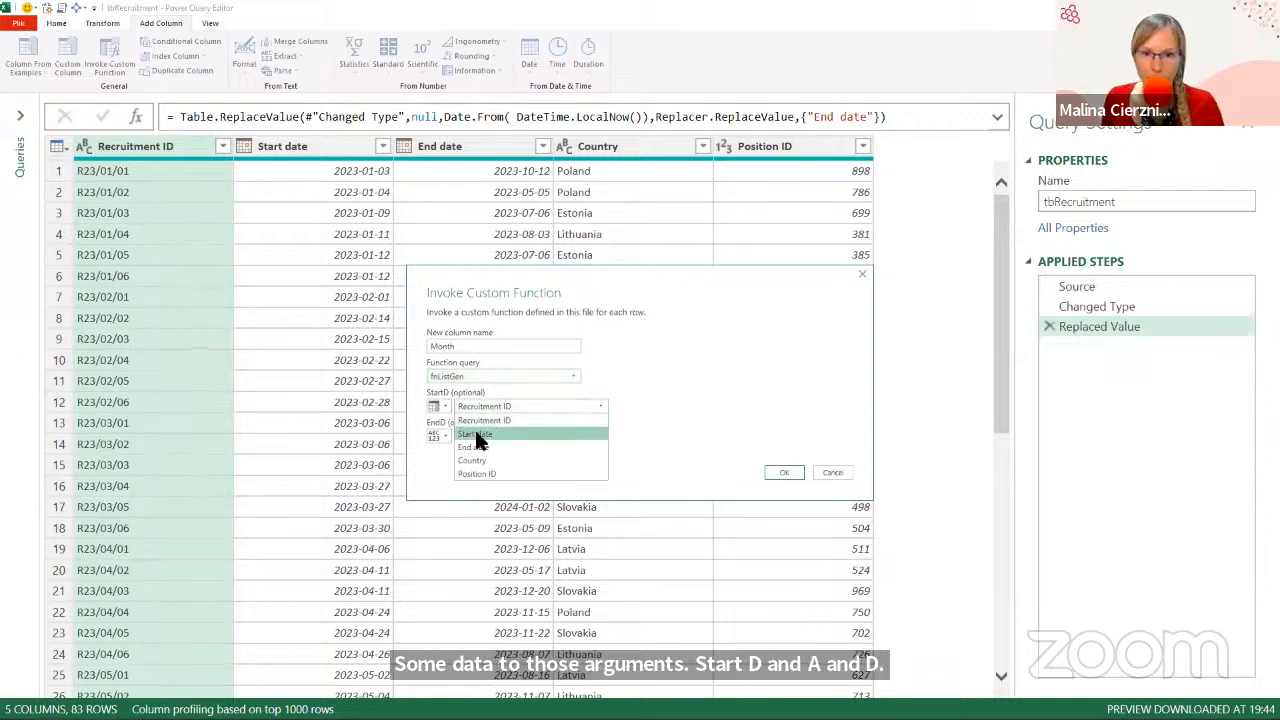
click(475, 433)
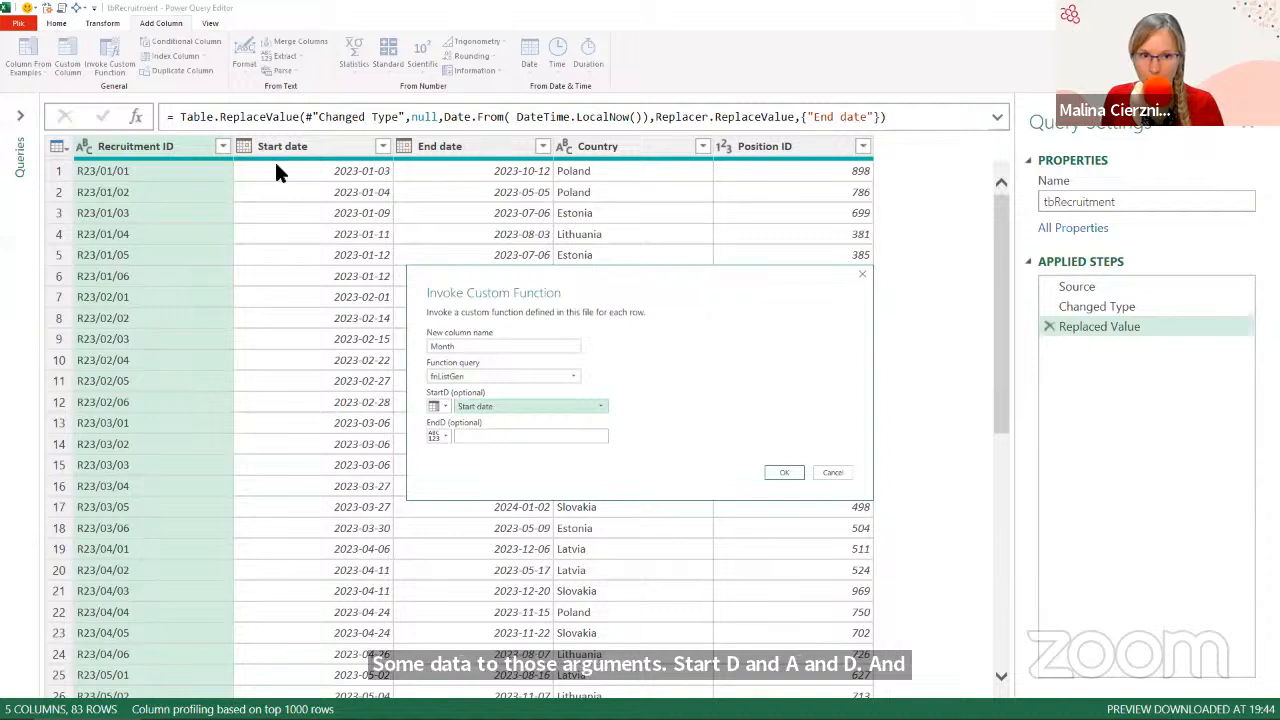
click(437, 428)
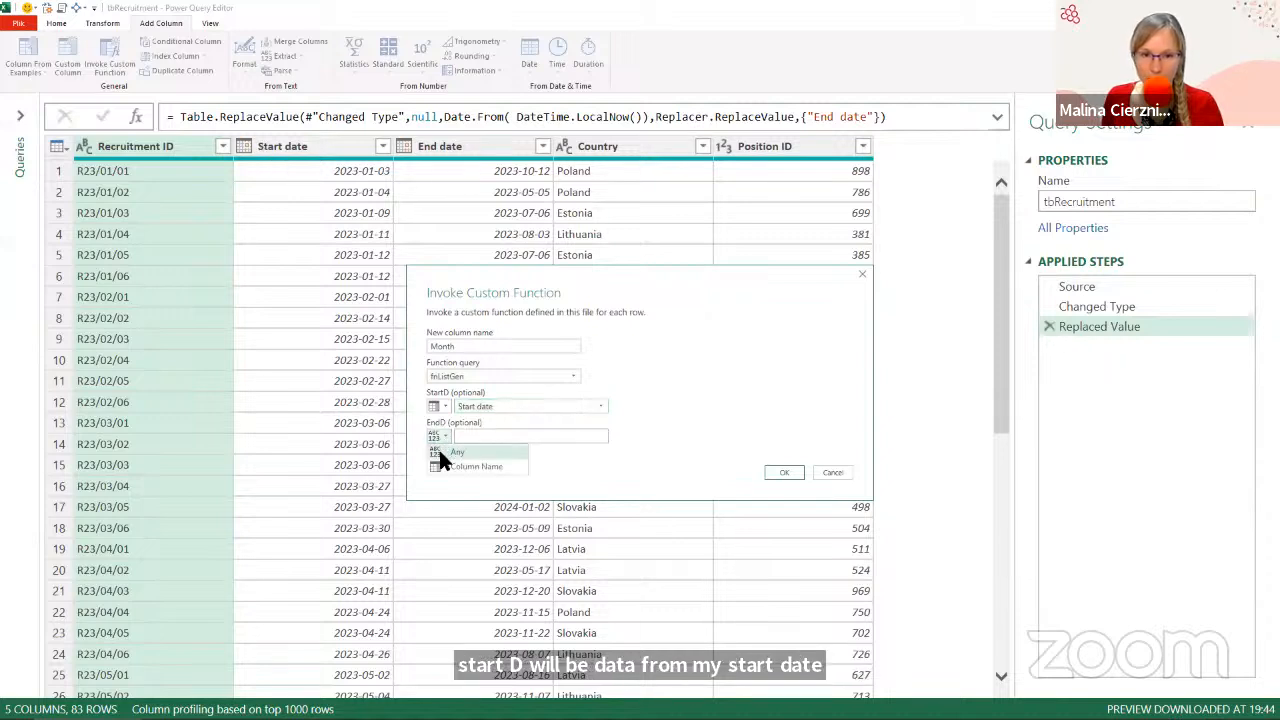
click(446, 459)
click(472, 435)
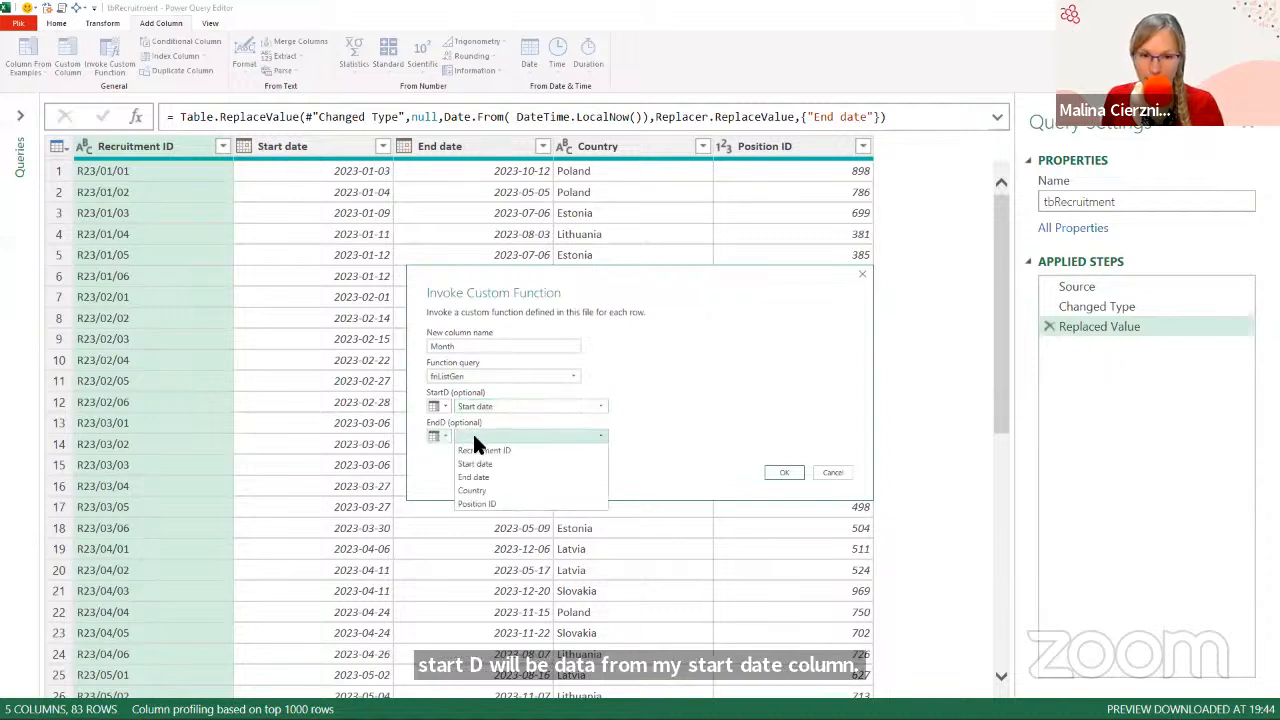
click(480, 480)
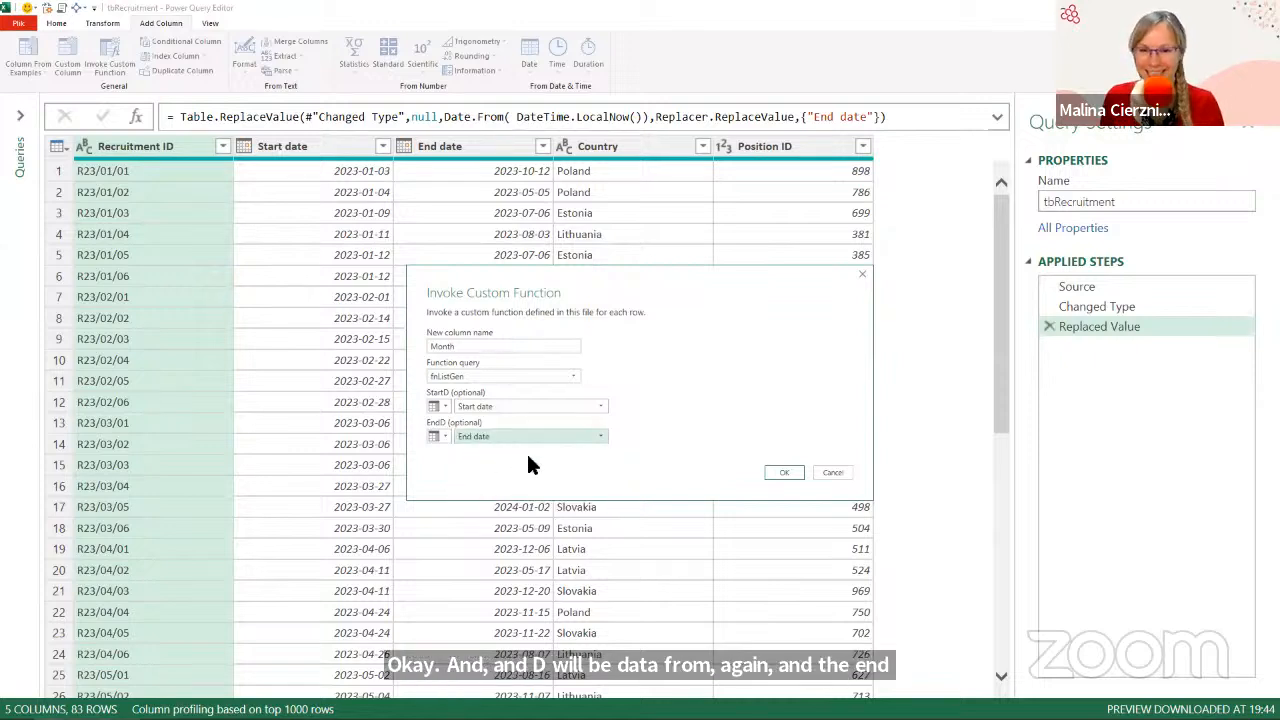
click(779, 473)
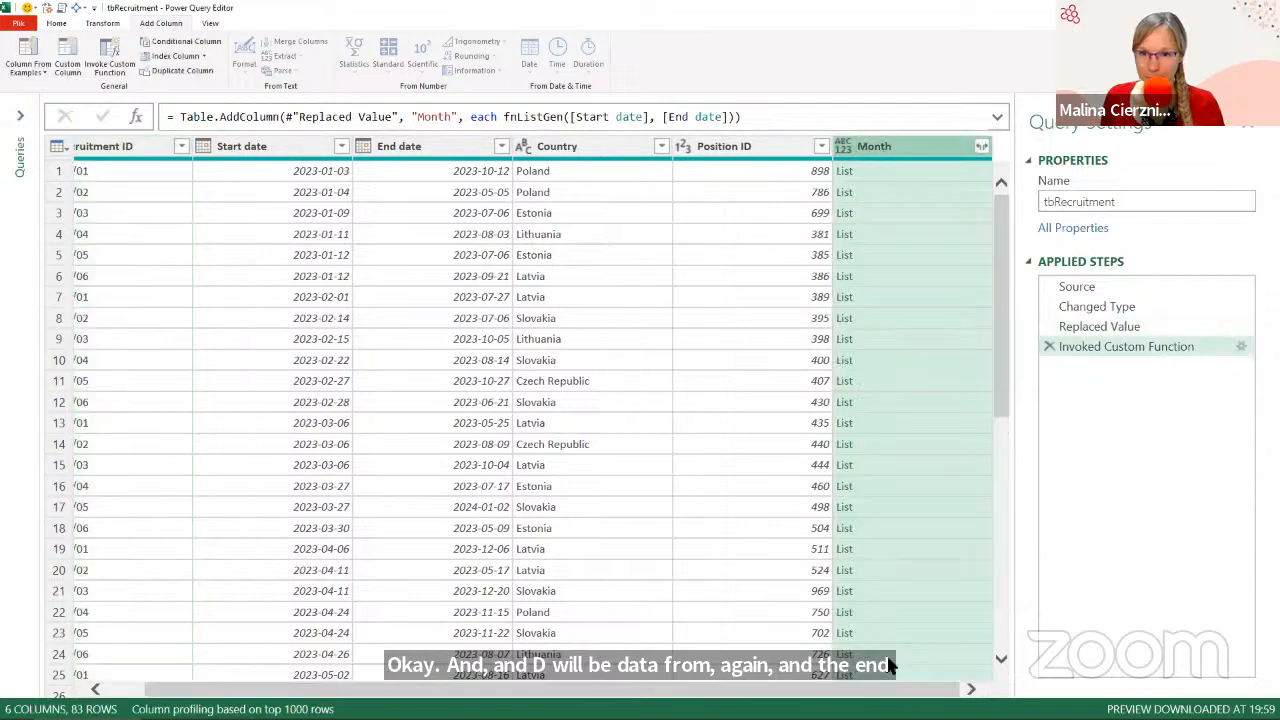
Preview the generated date lists in the first six rows of the Month column, enlarging the preview area.
click(952, 175)
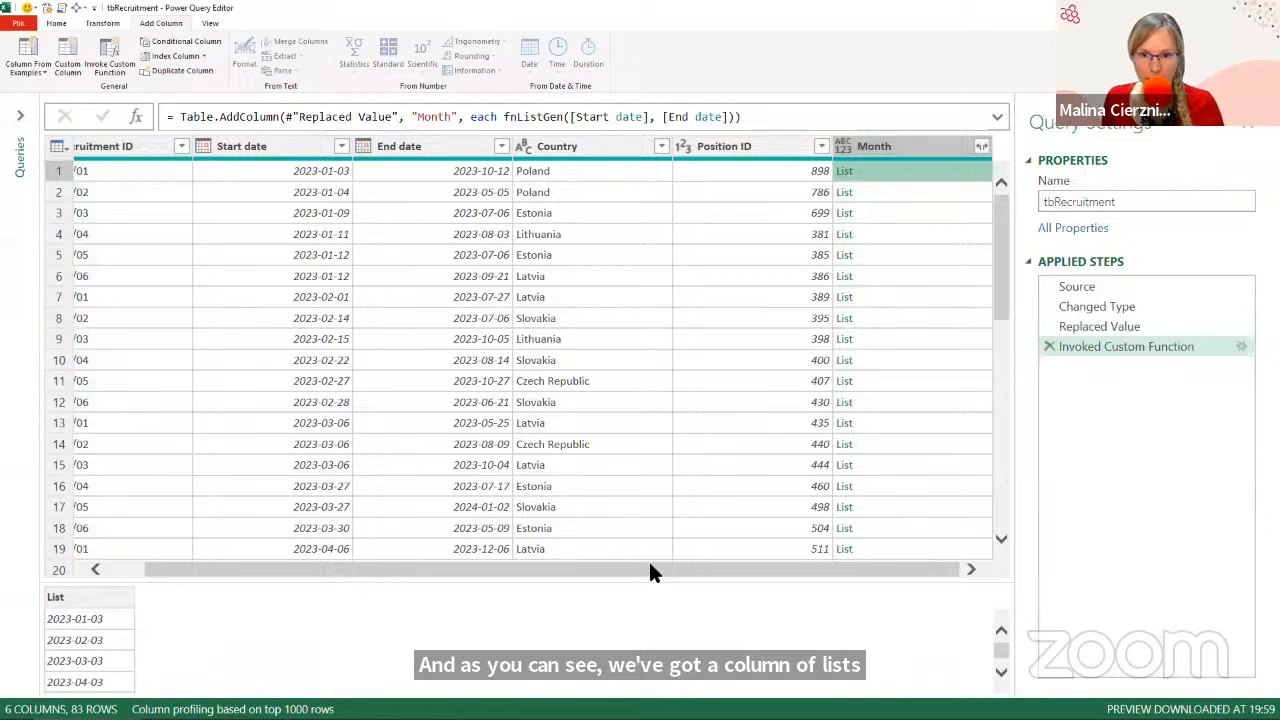
drag(657, 586, 662, 524)
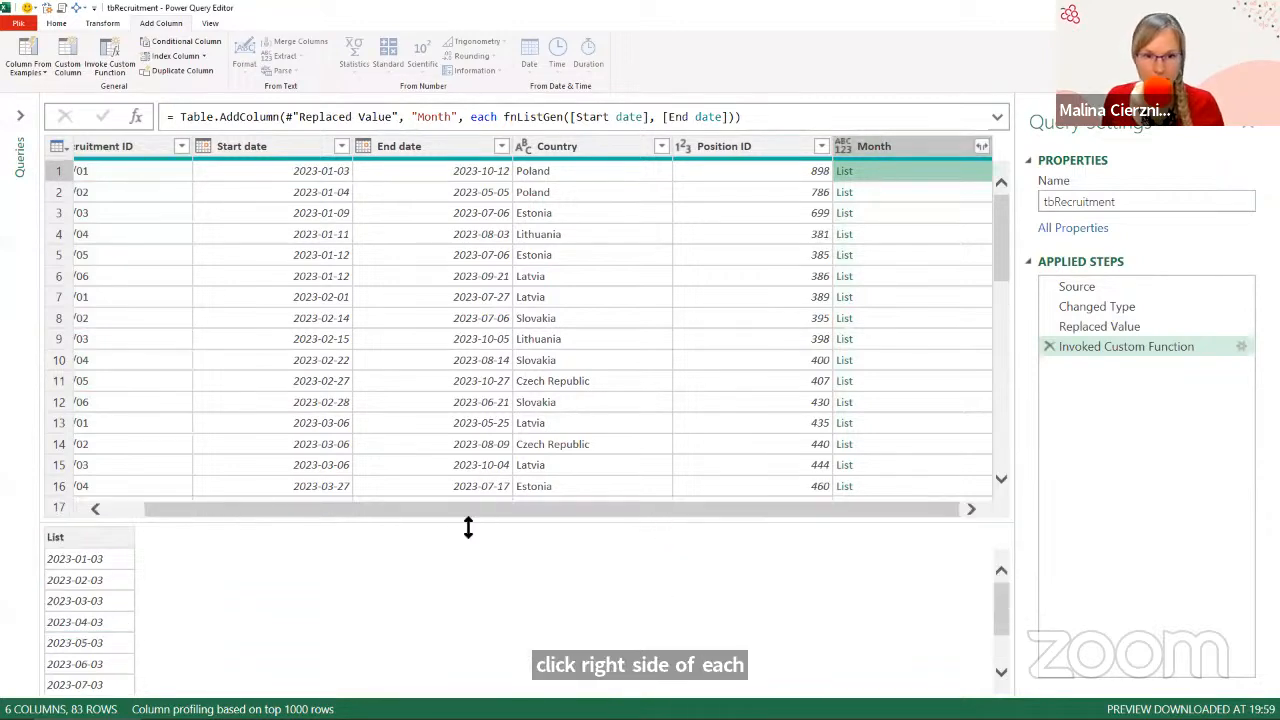
drag(468, 527, 400, 410)
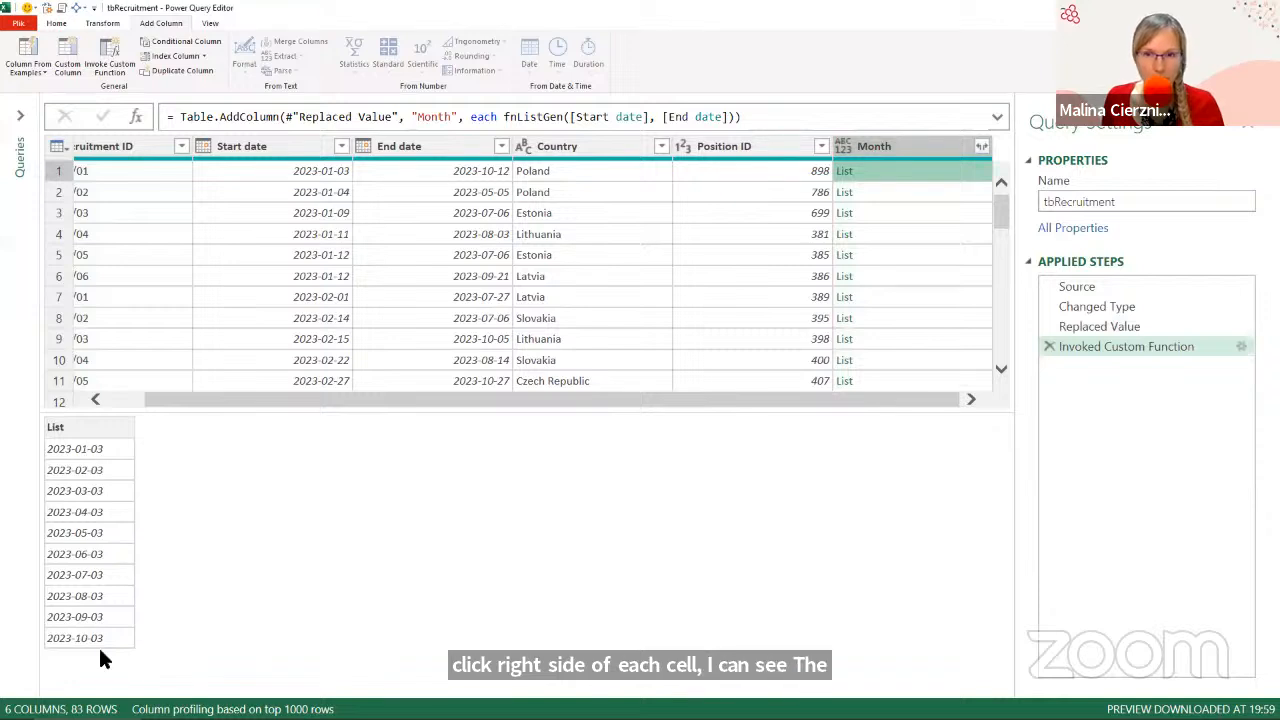
click(912, 197)
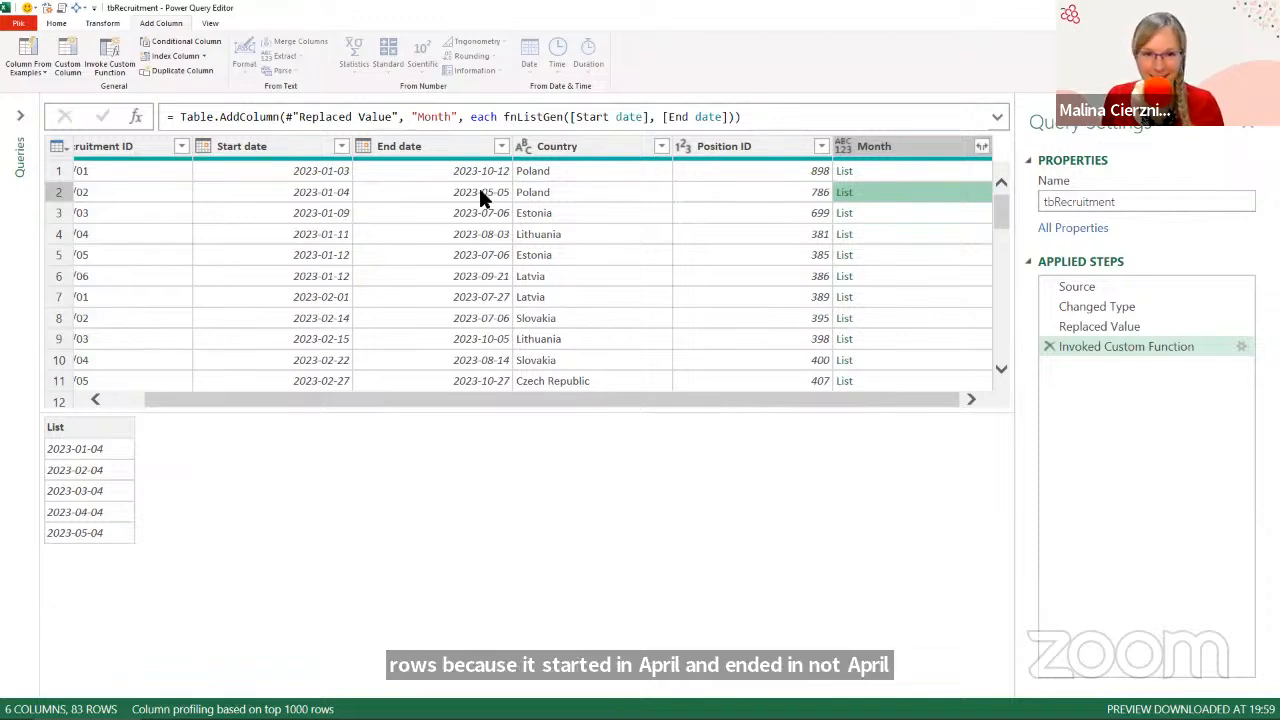
click(944, 222)
click(944, 234)
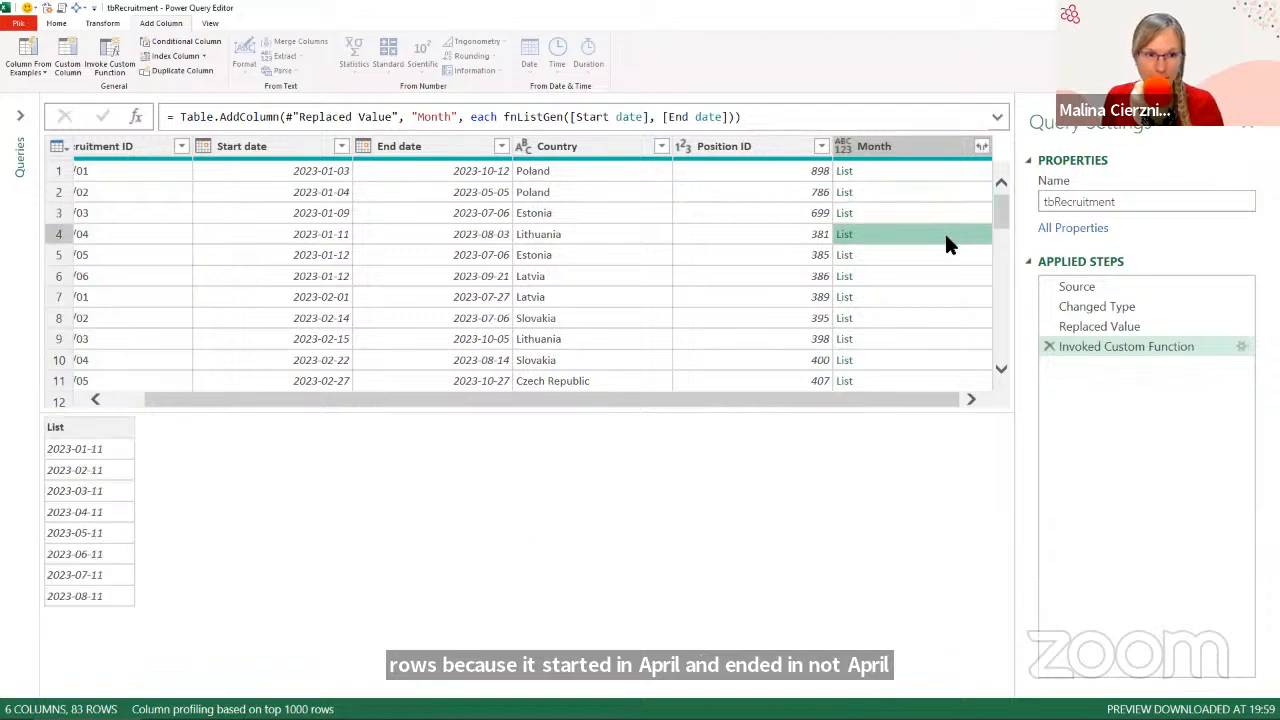
click(939, 256)
click(931, 276)
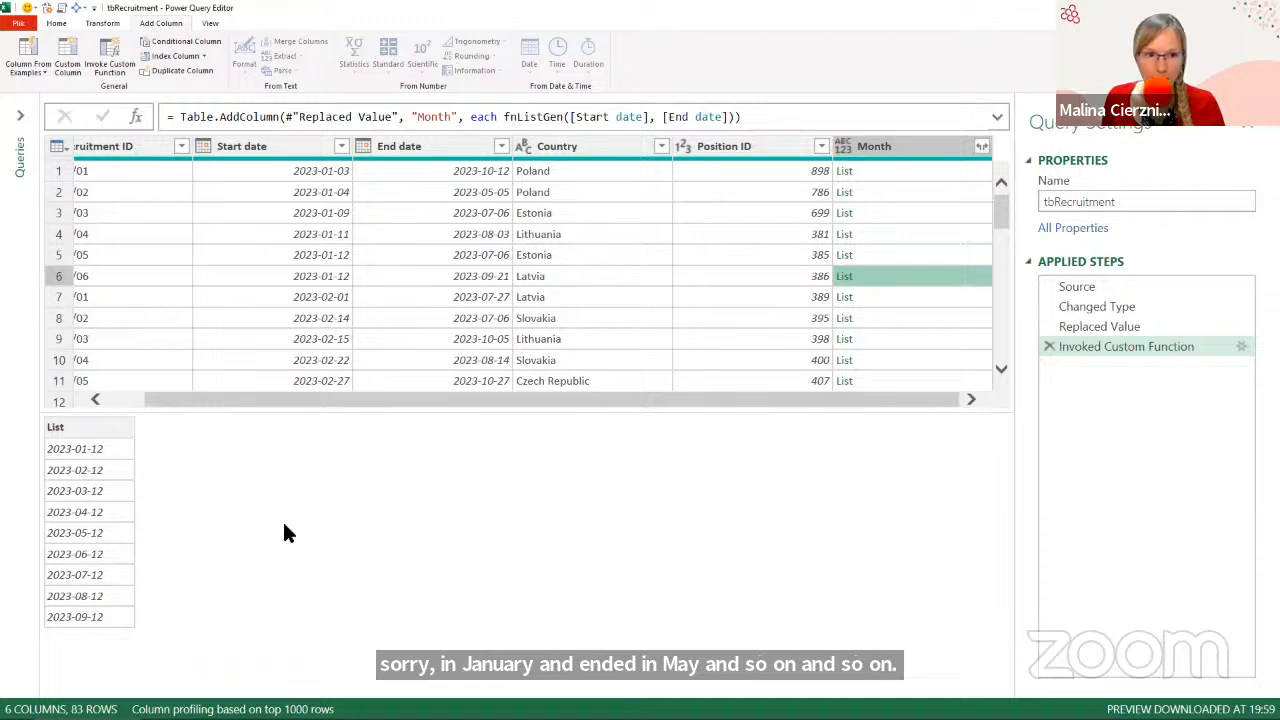
Expand the lists in the Month column to new rows.
click(982, 147)
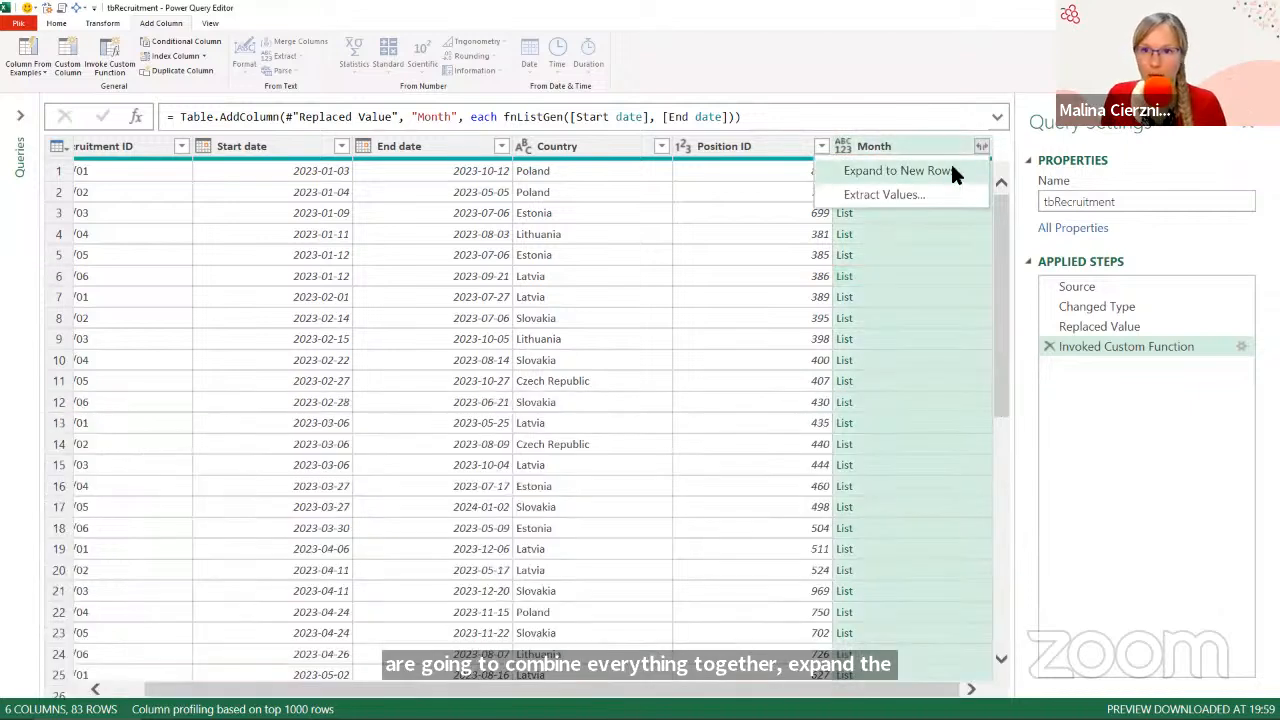
click(872, 170)
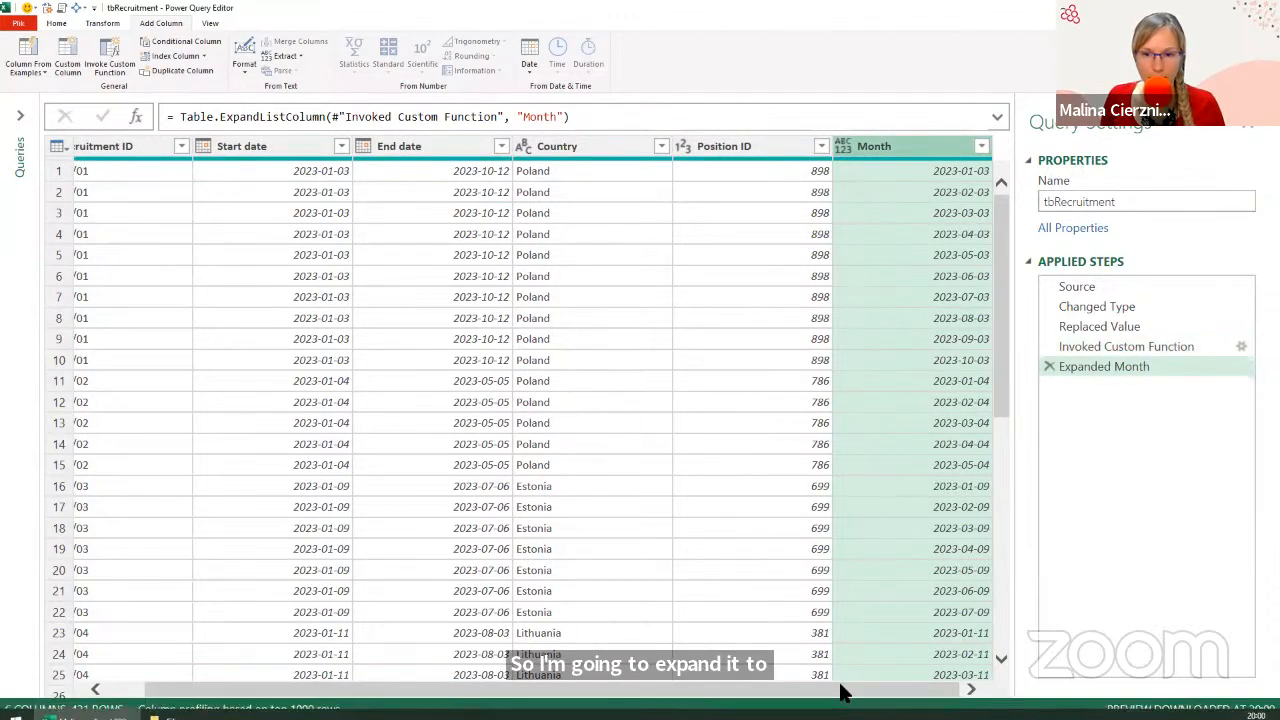
drag(842, 688, 802, 688)
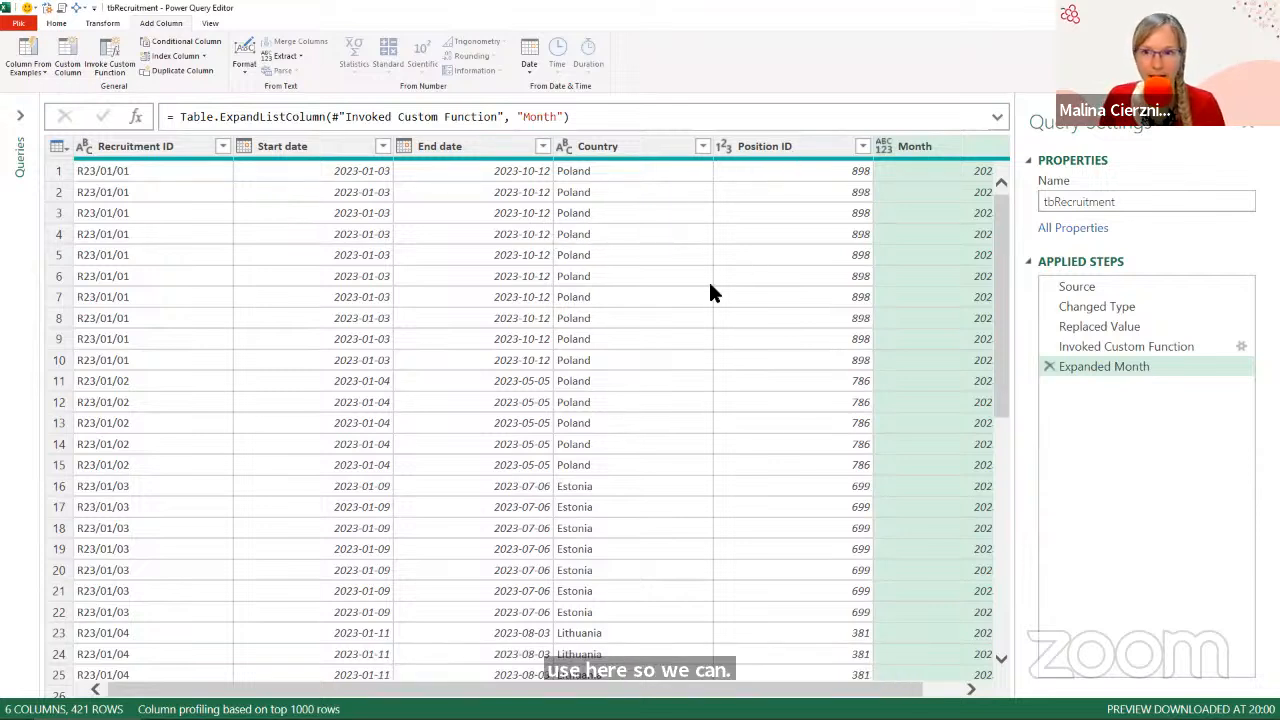
Change the data type of the Month column to Date.
drag(894, 691, 962, 690)
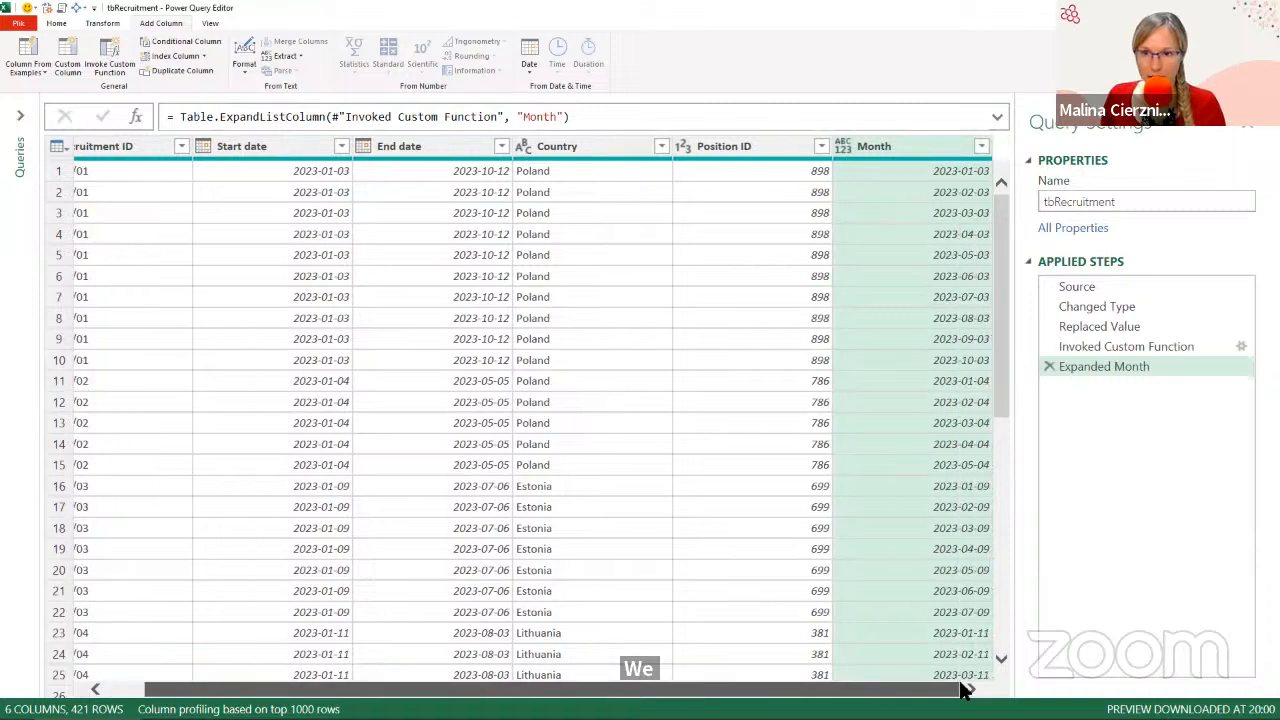
click(841, 150)
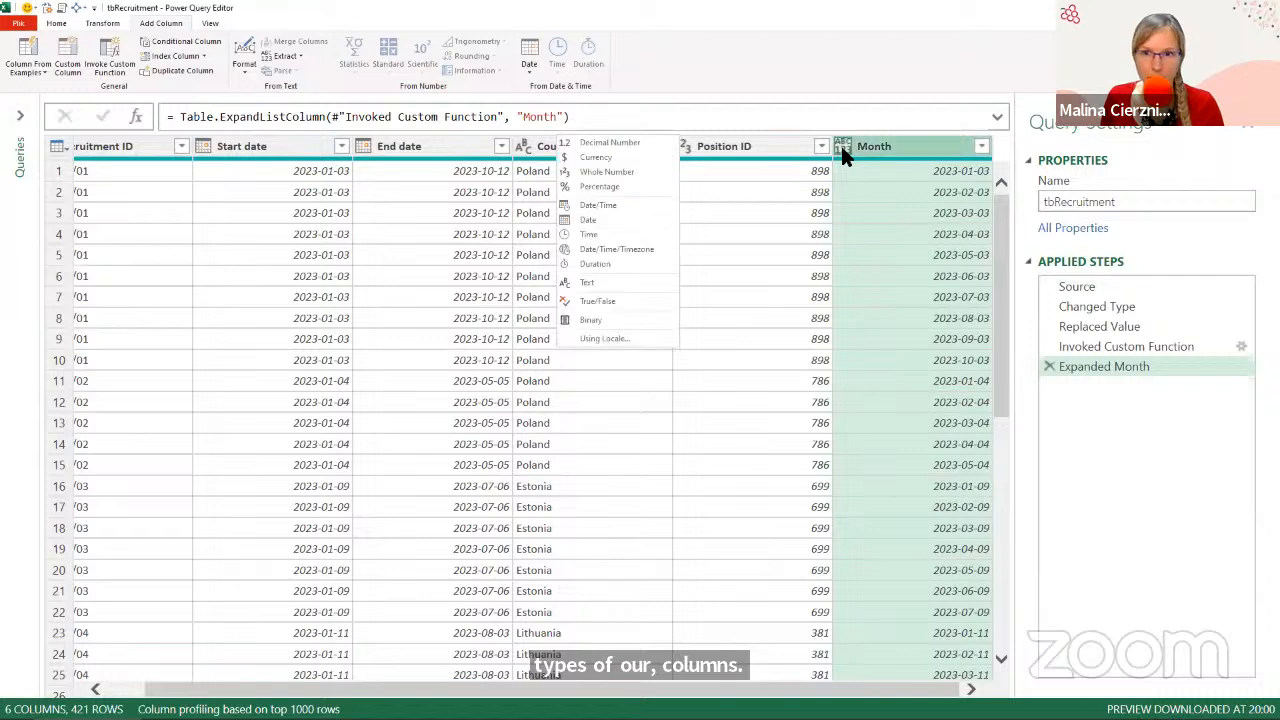
click(618, 216)
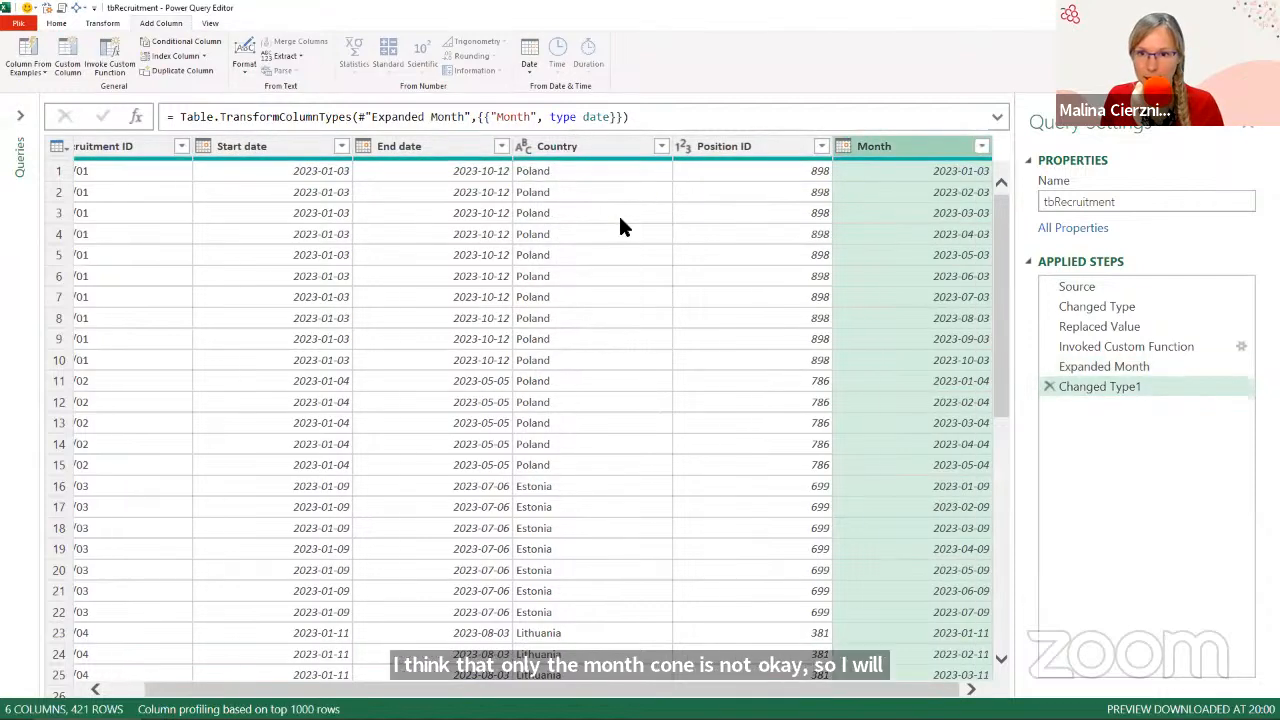
Close Power Query and load the recruitment query as a PivotTable Report on the existing worksheet at cell H11.
click(57, 23)
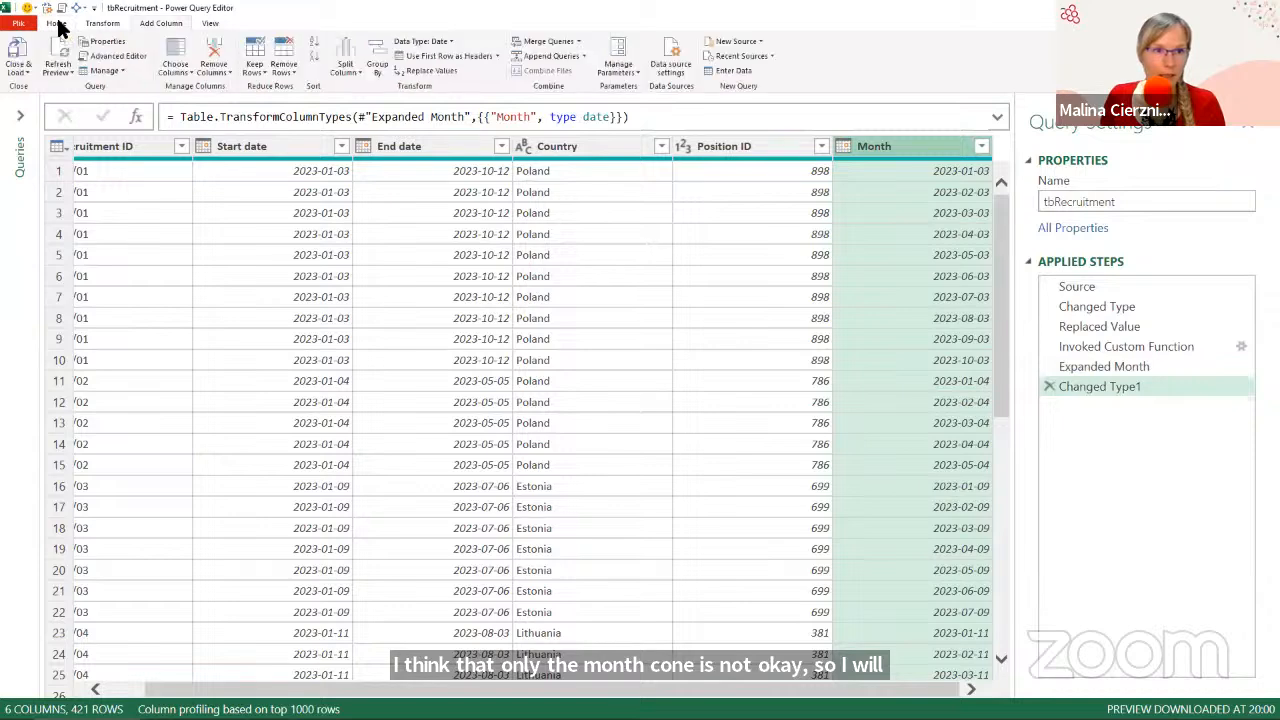
click(20, 72)
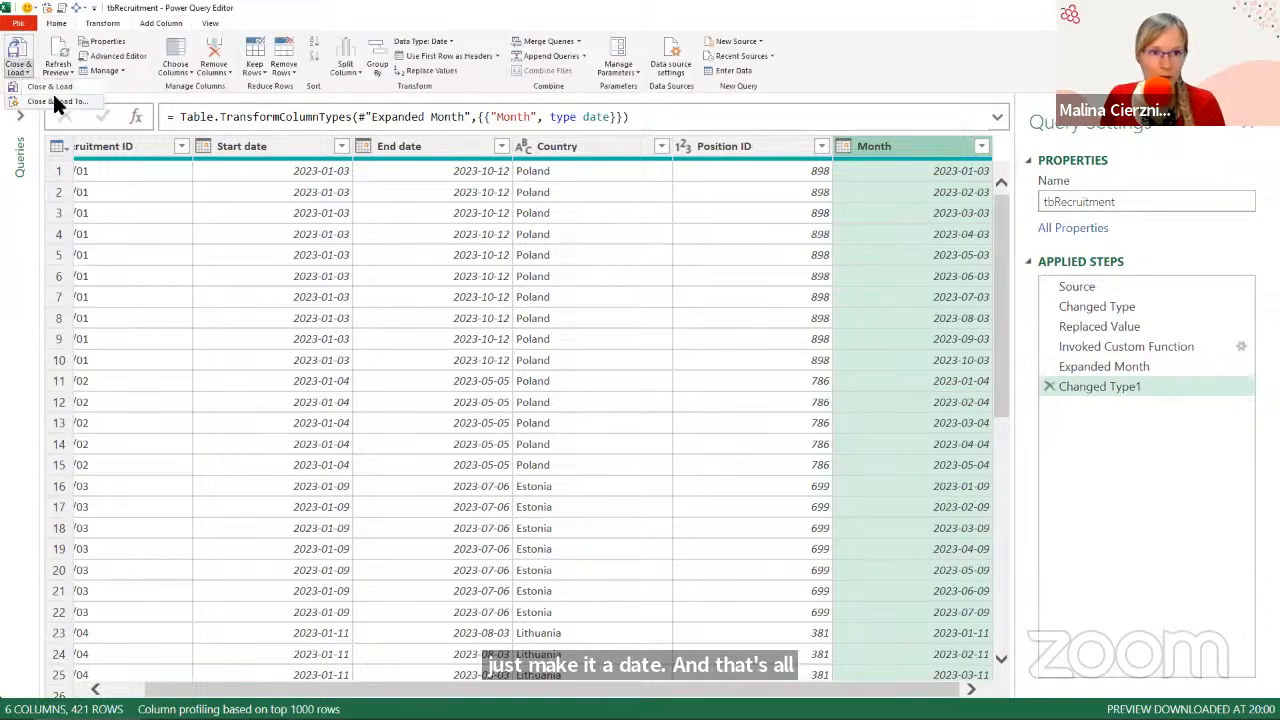
click(52, 91)
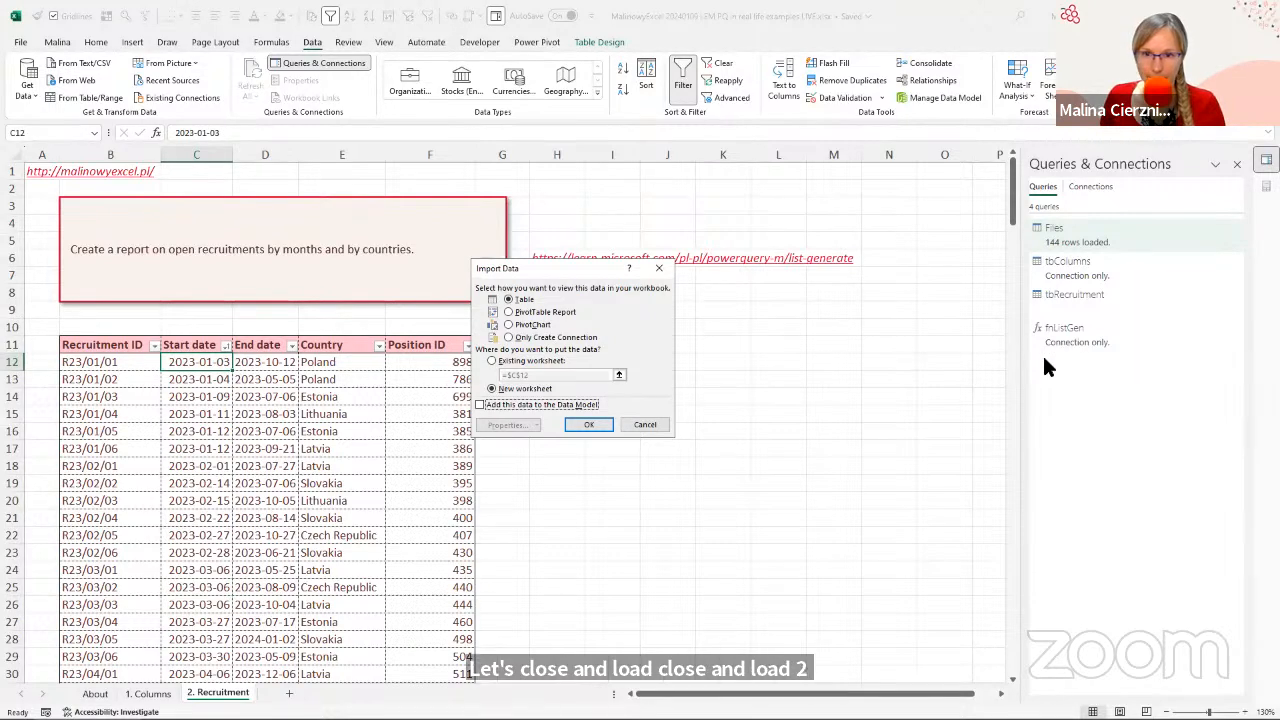
click(540, 312)
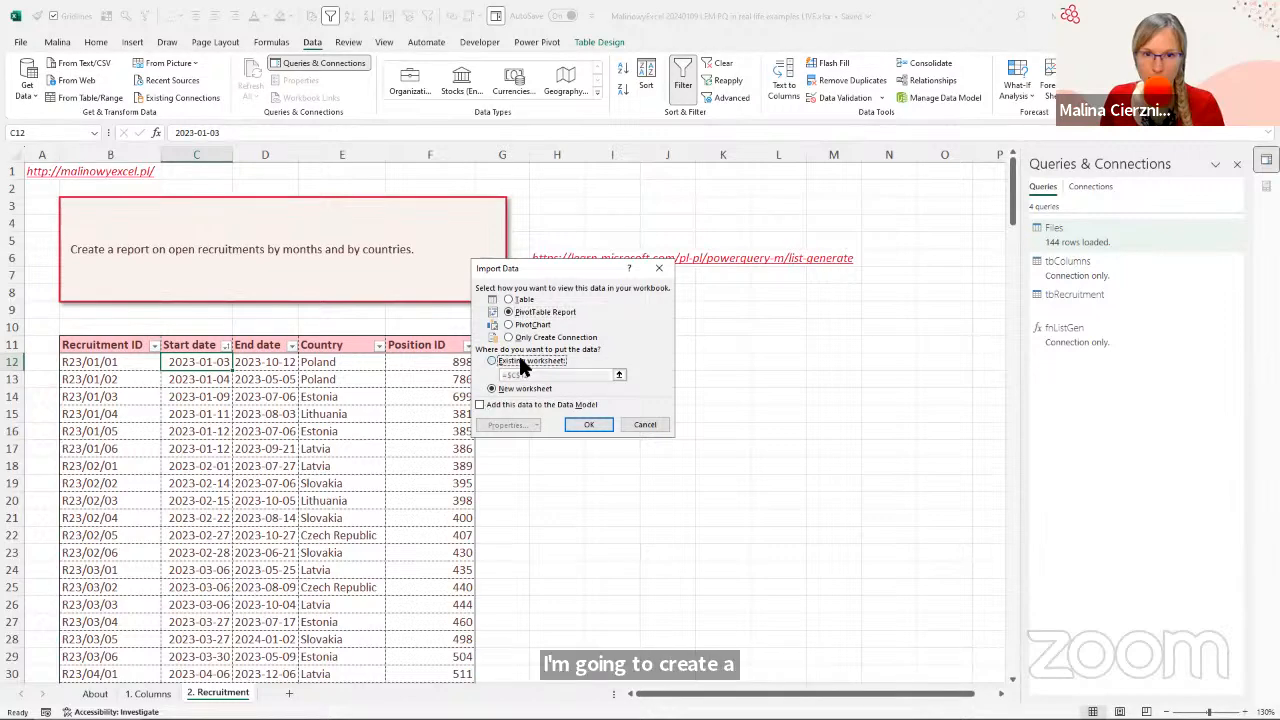
click(521, 360)
drag(544, 269, 346, 441)
click(557, 348)
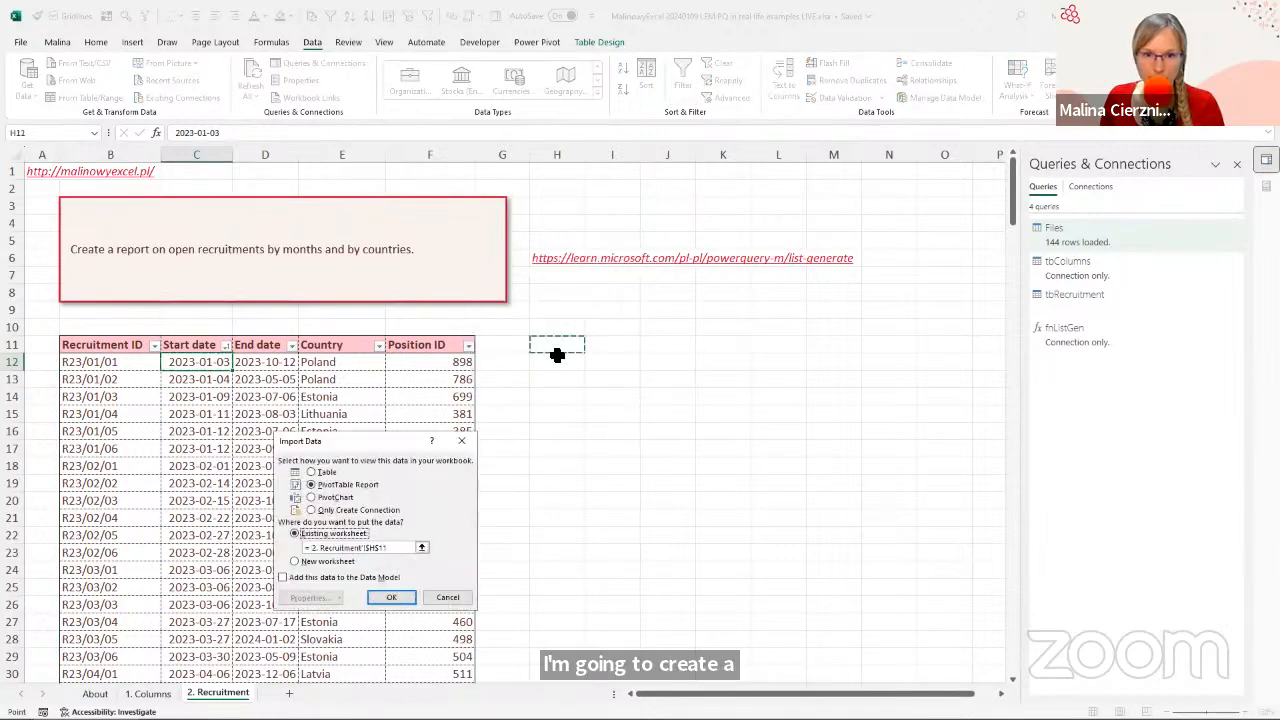
click(391, 597)
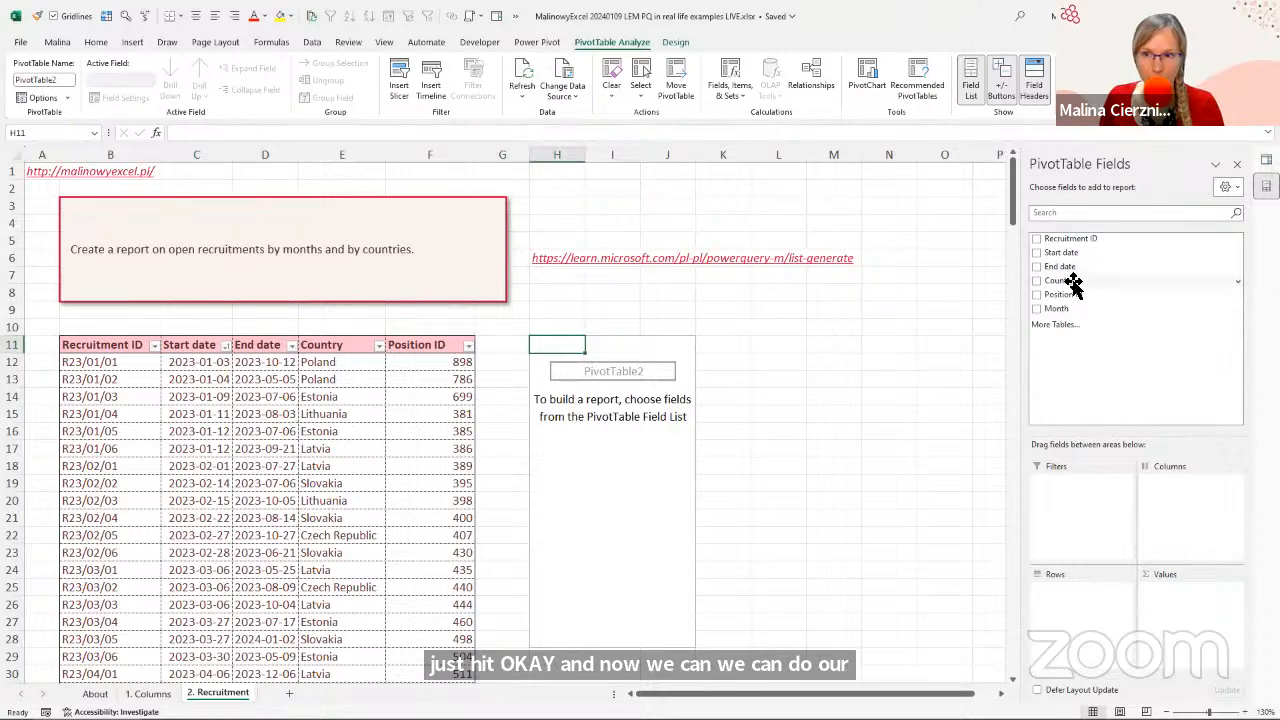
Lay out the PivotTable with Country in rows, Month in columns and Recruitment ID counted as values, removing the Years (Month) field.
drag(1060, 280, 1068, 611)
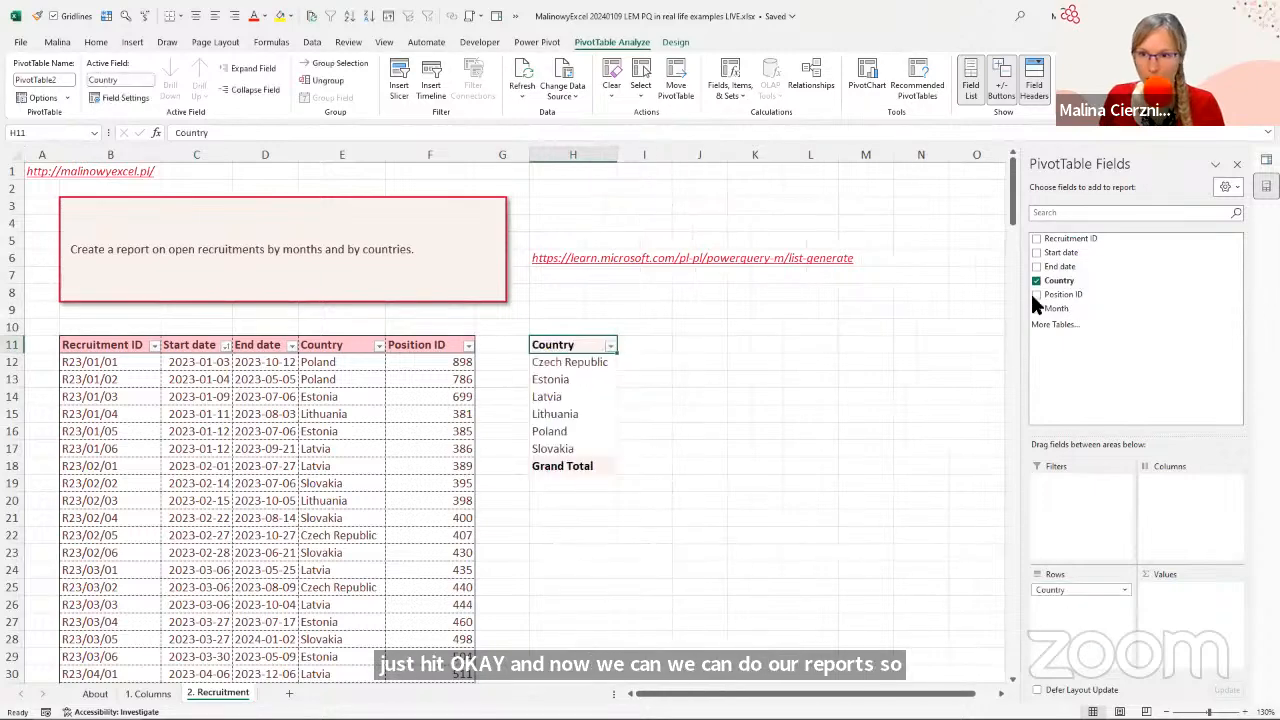
drag(1036, 306, 1160, 510)
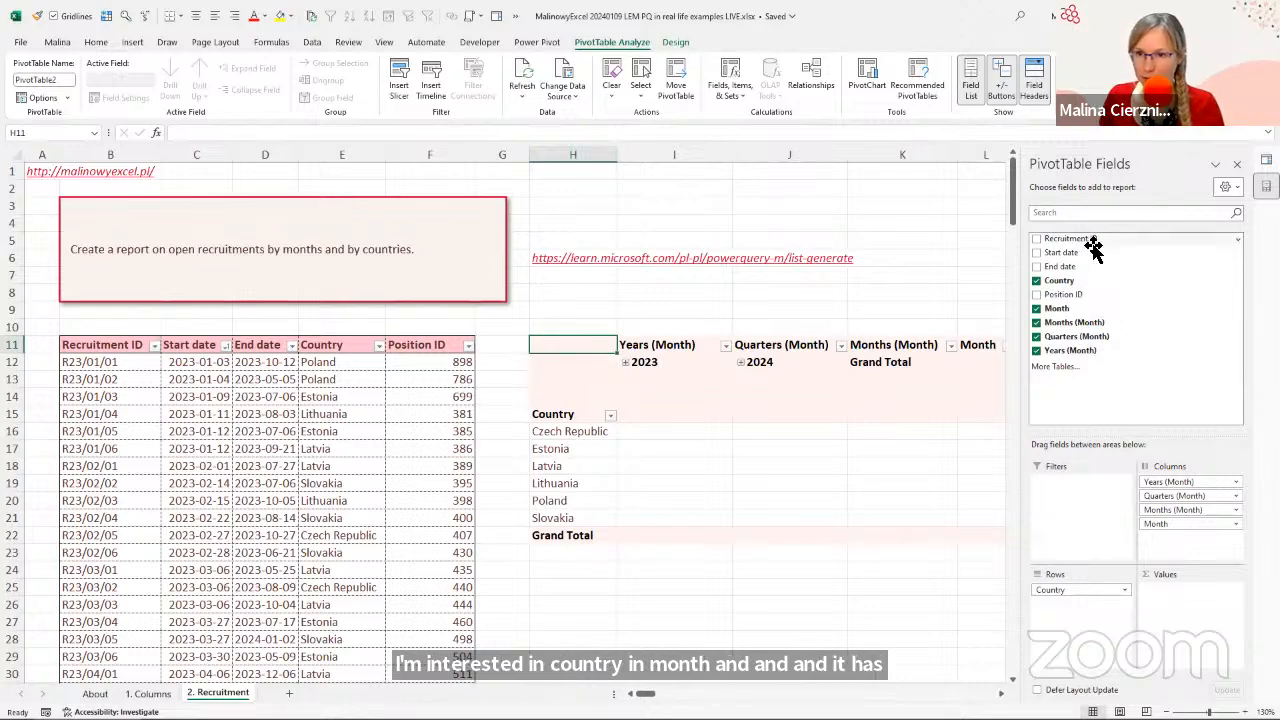
drag(1093, 248, 1160, 622)
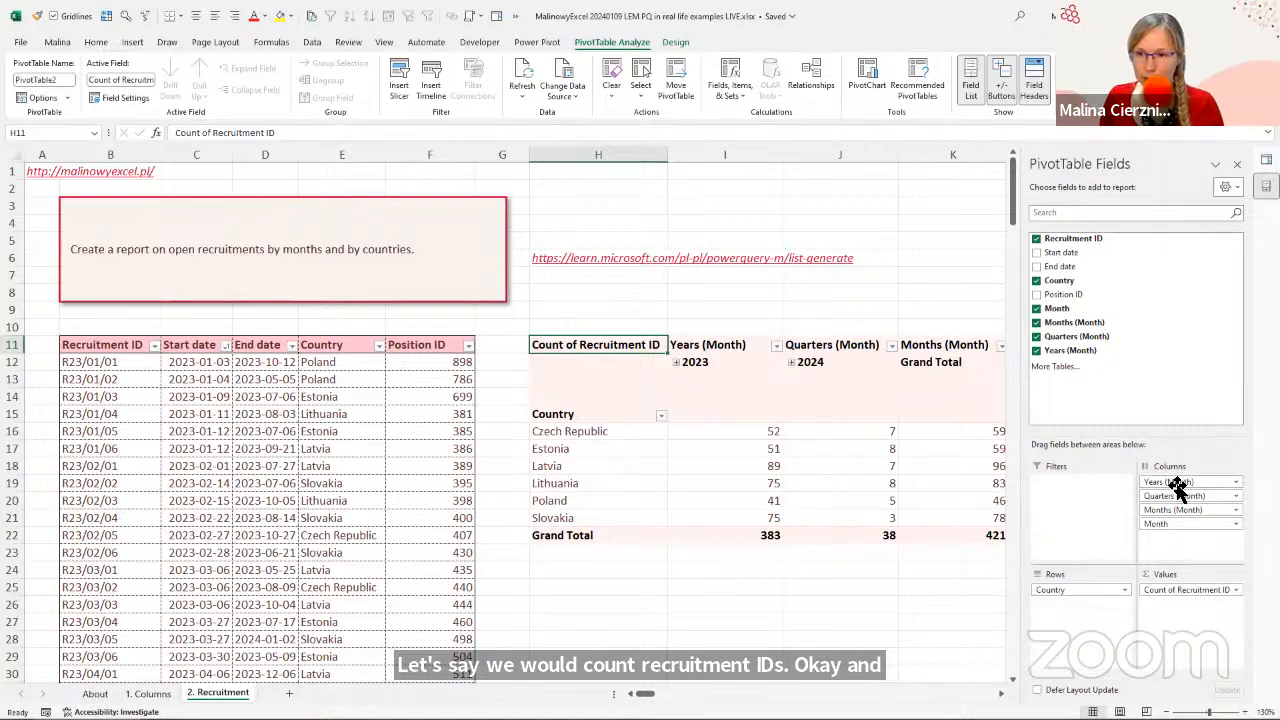
drag(1180, 486, 1166, 360)
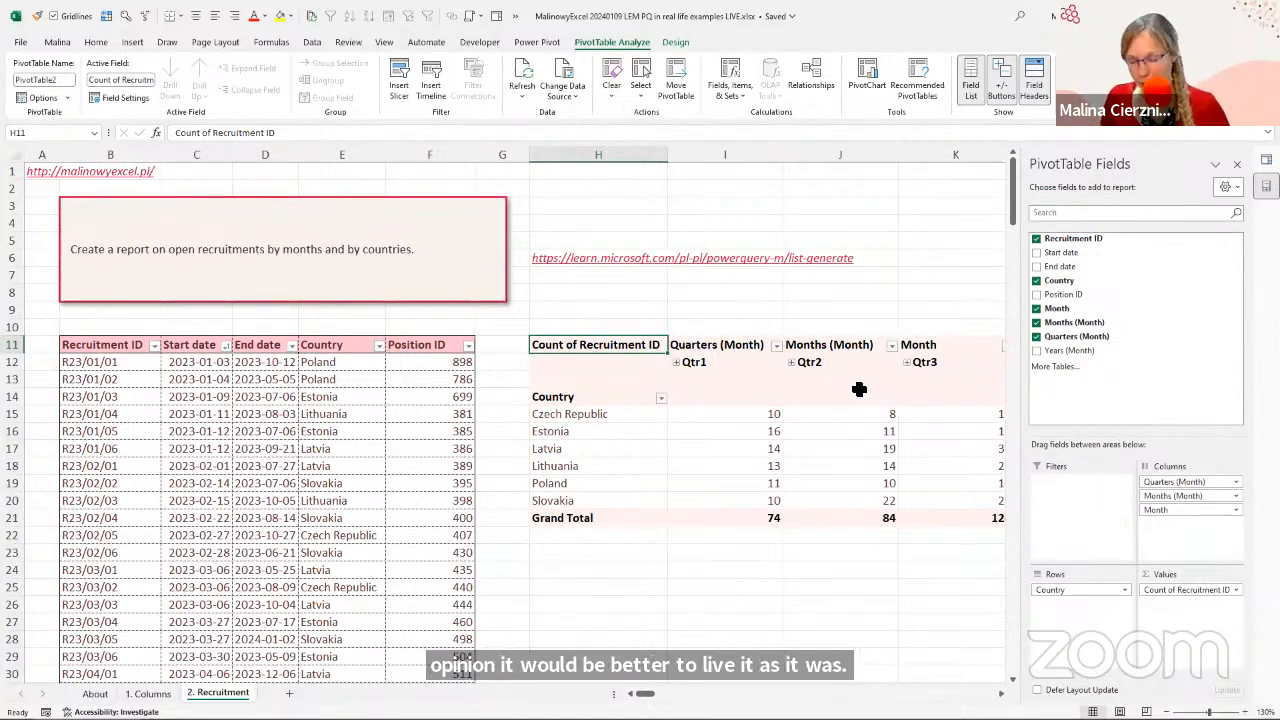
Delete the Changed Type1 step from the tbRecruitment query in Power Query and reload the result into the workbook.
key(alt+F12)
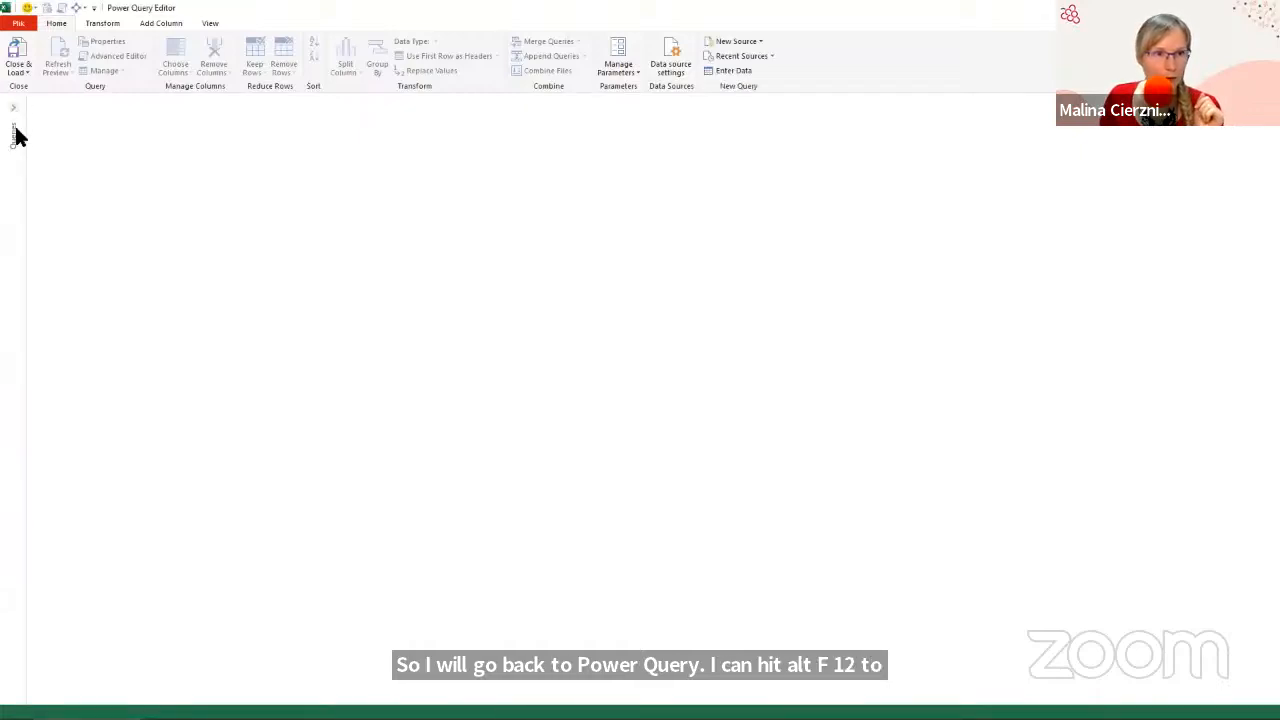
click(40, 152)
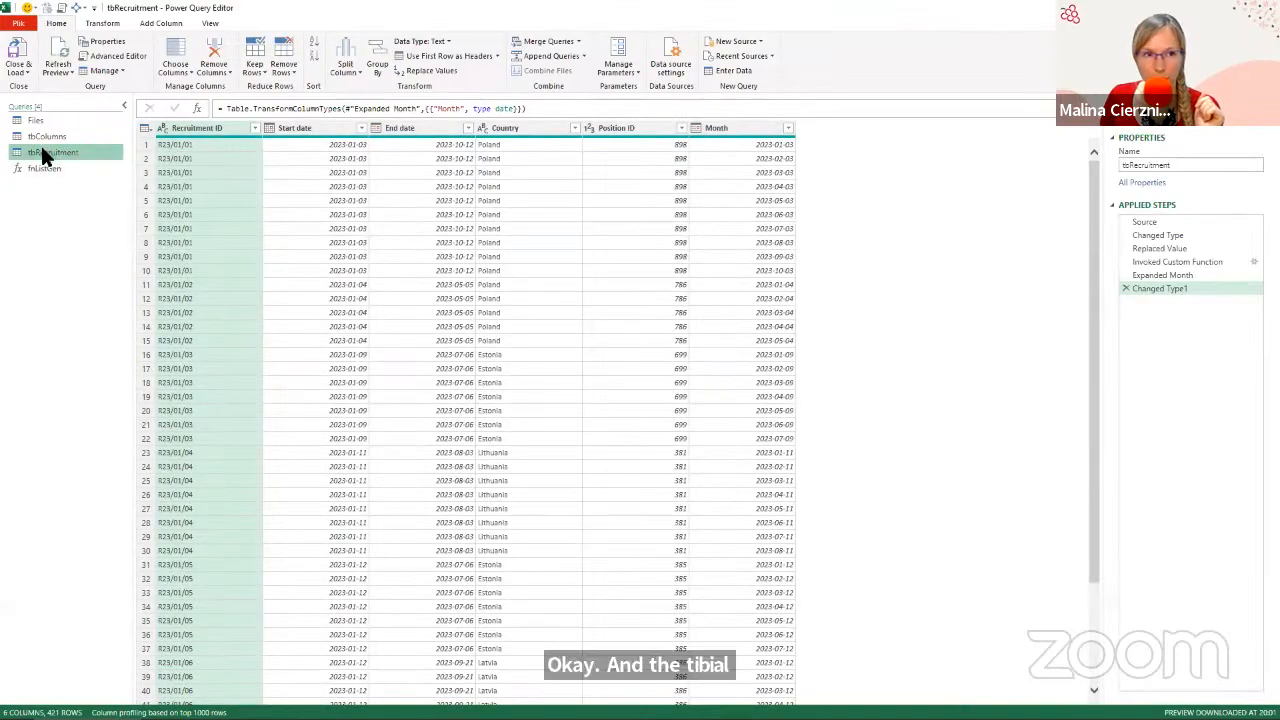
click(1126, 289)
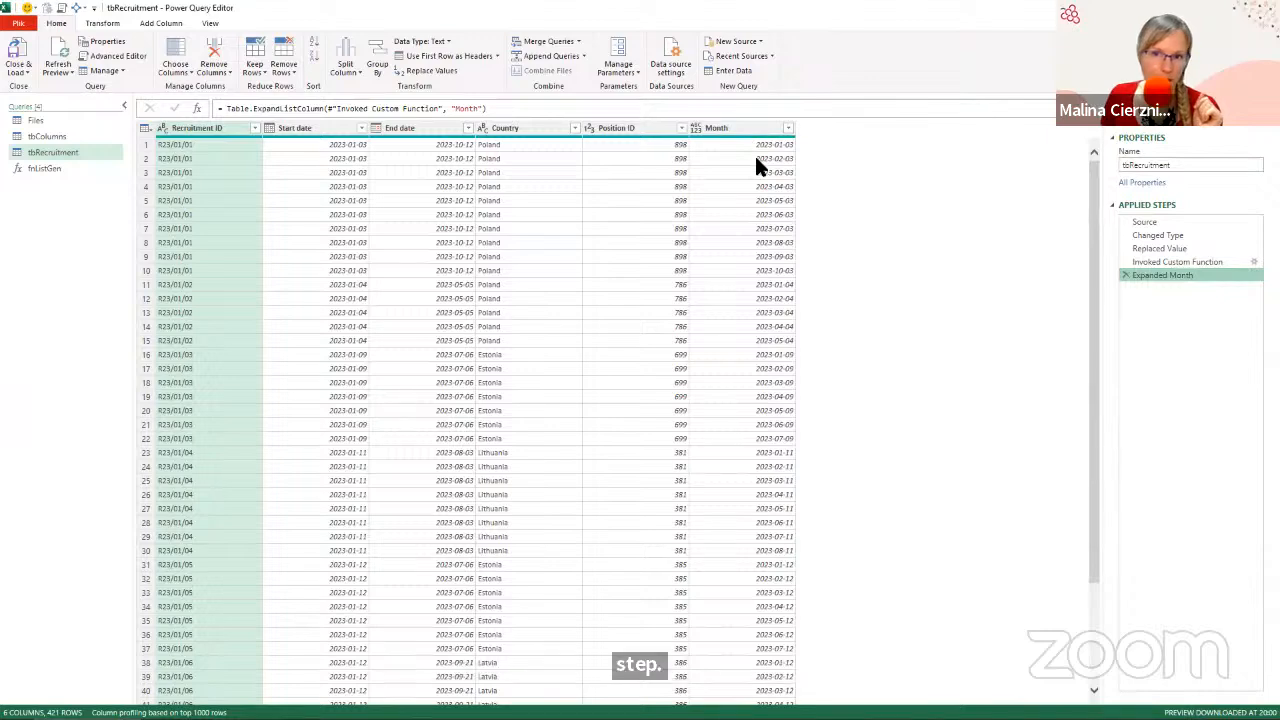
click(708, 130)
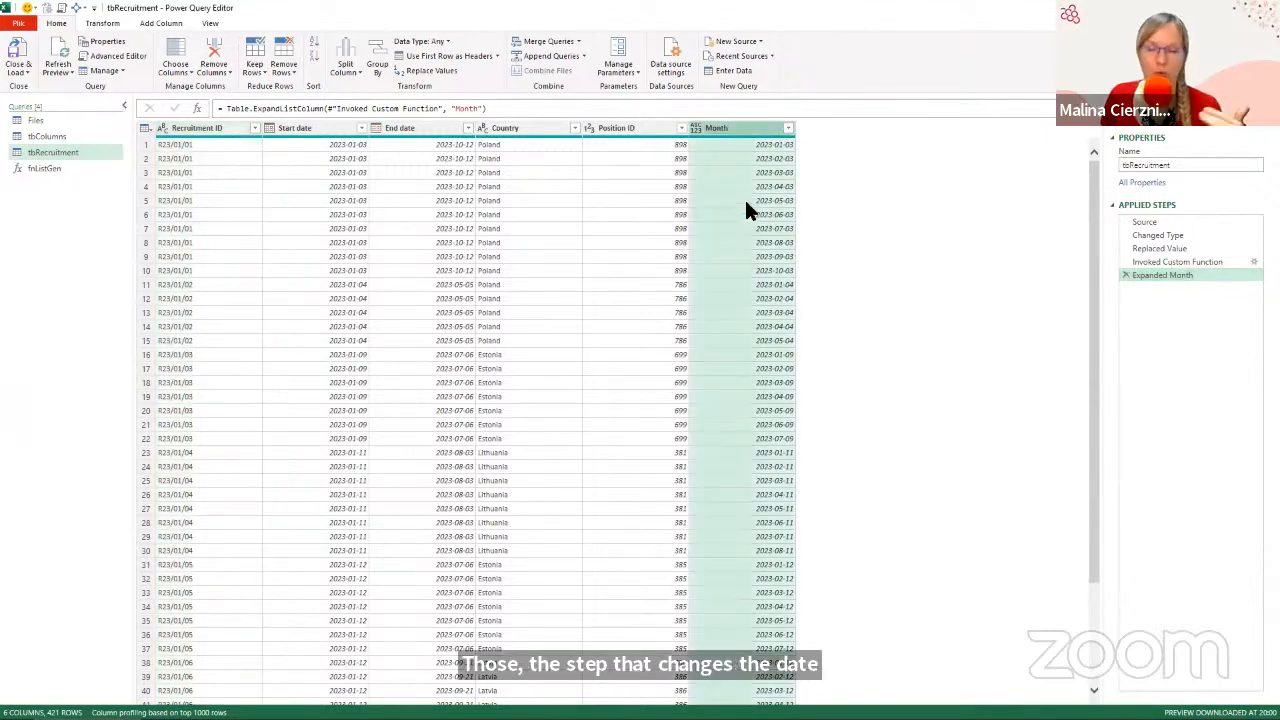
click(18, 50)
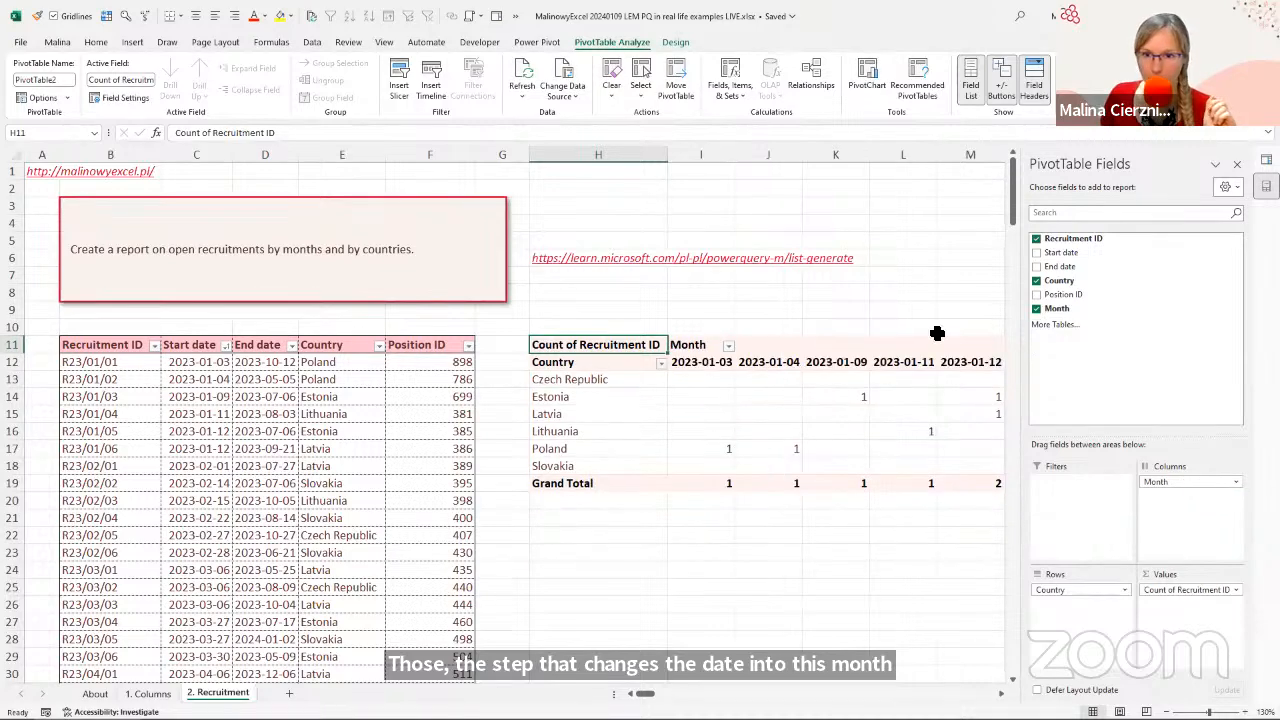
Remove the Month field from the PivotTable columns and add it back to re-check its date headers.
click(705, 360)
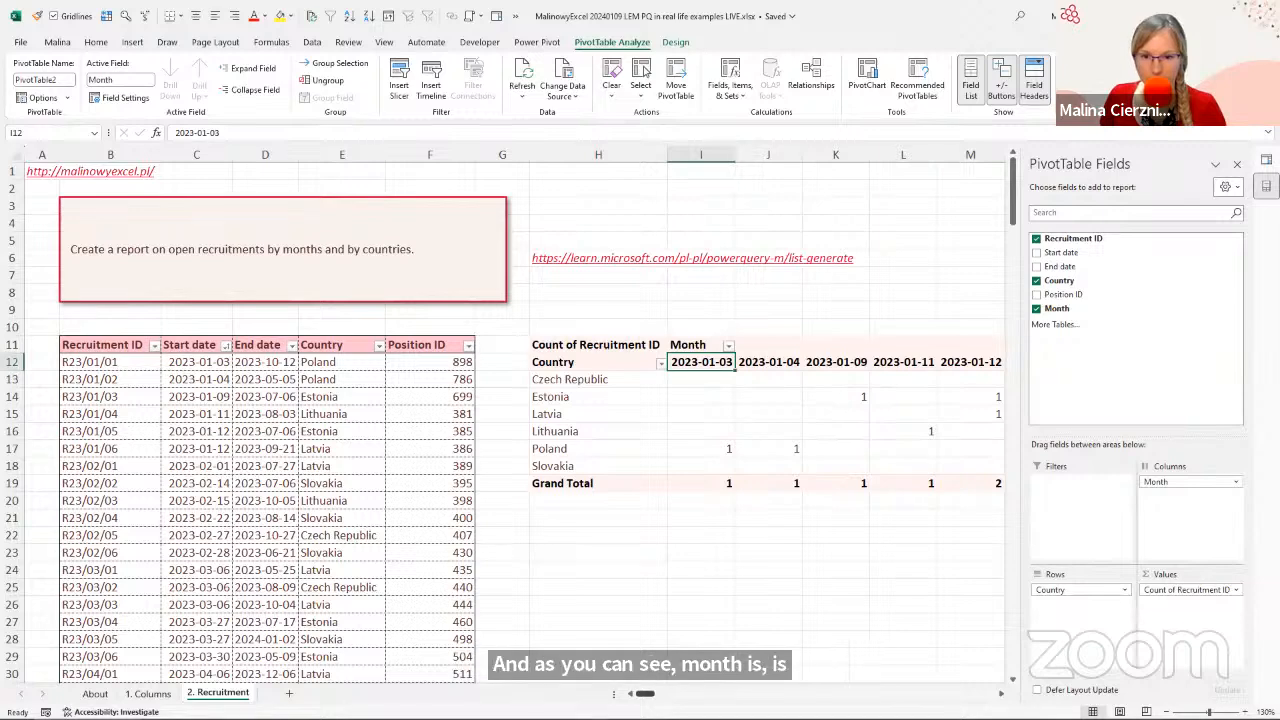
drag(647, 693, 547, 693)
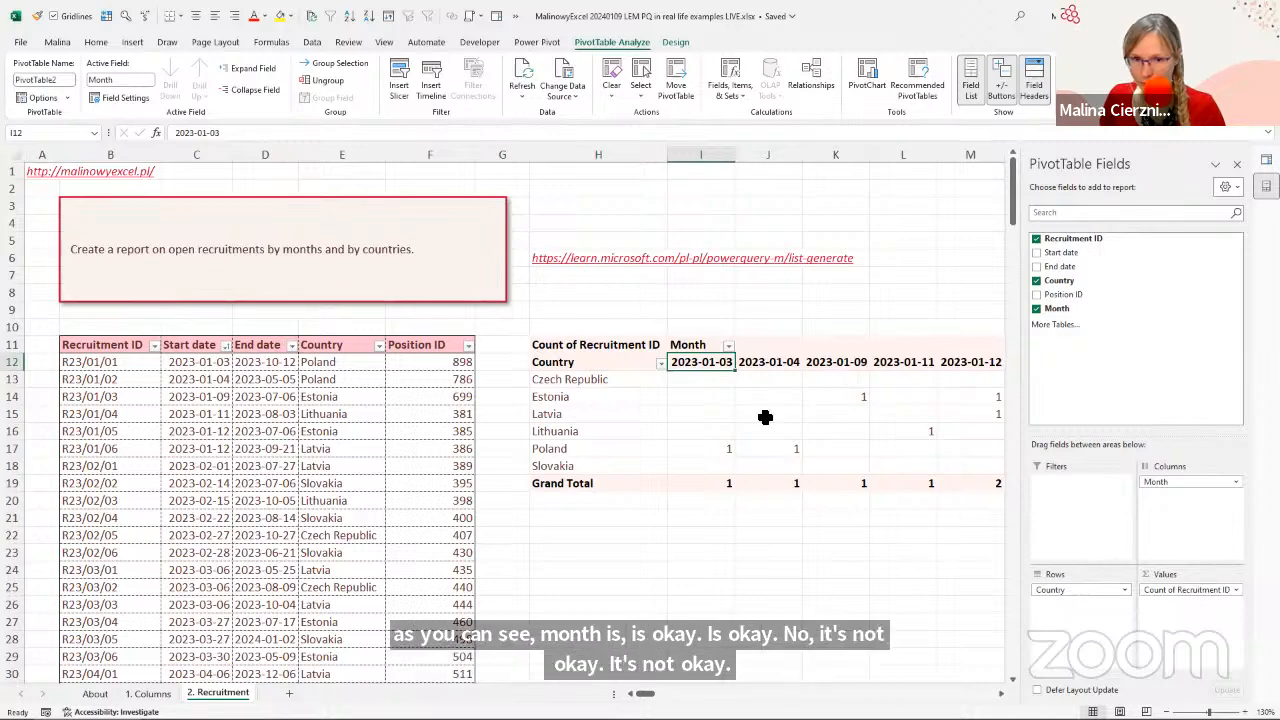
drag(645, 693, 645, 693)
drag(1160, 484, 1137, 343)
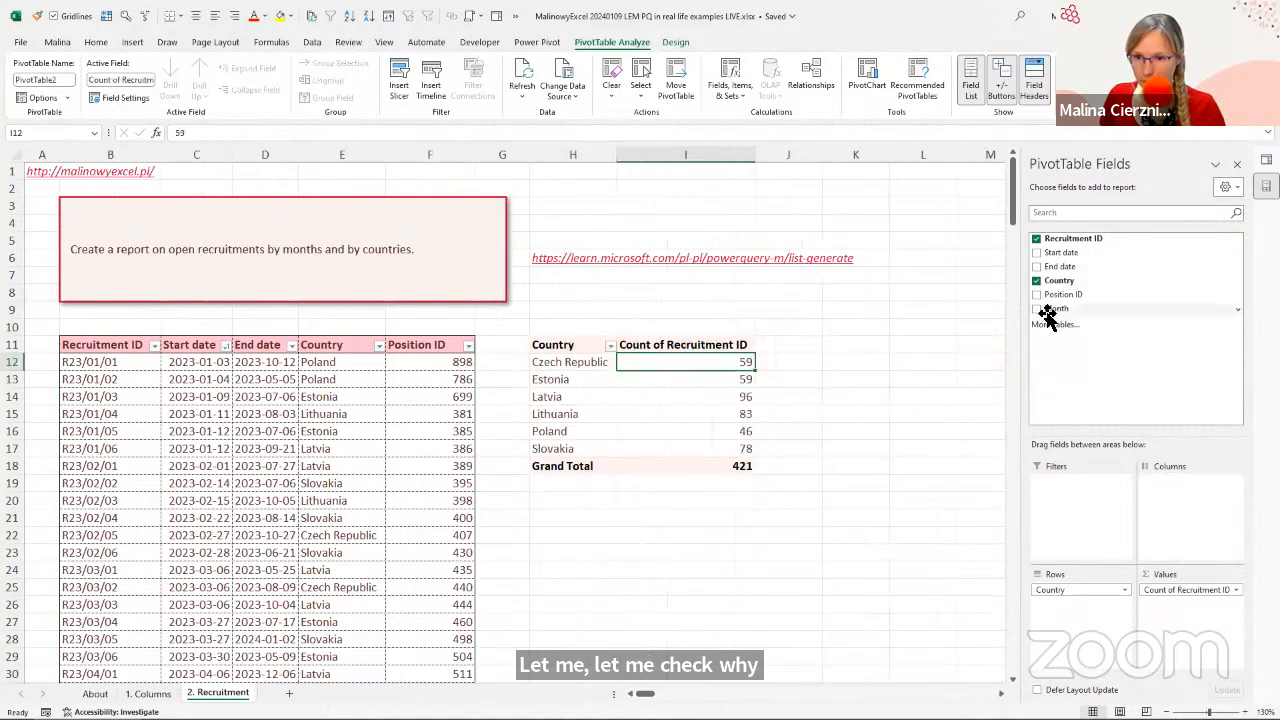
drag(1047, 316, 1160, 515)
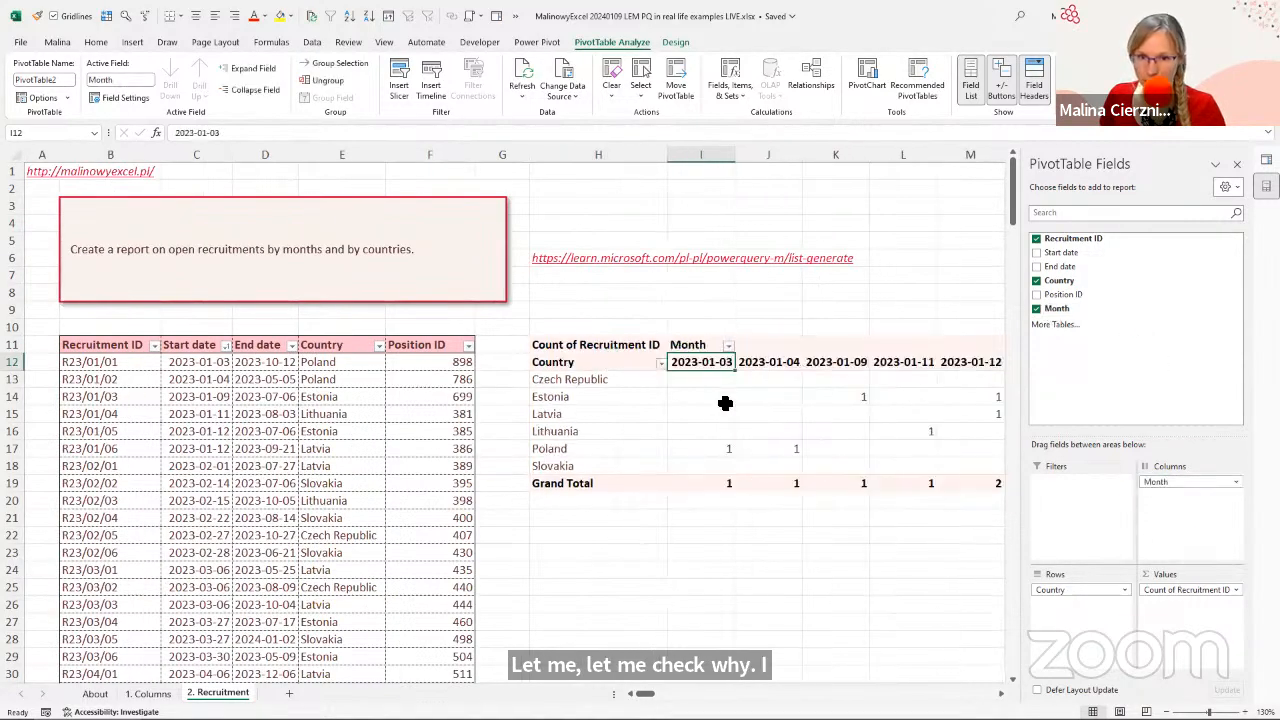
drag(645, 693, 636, 668)
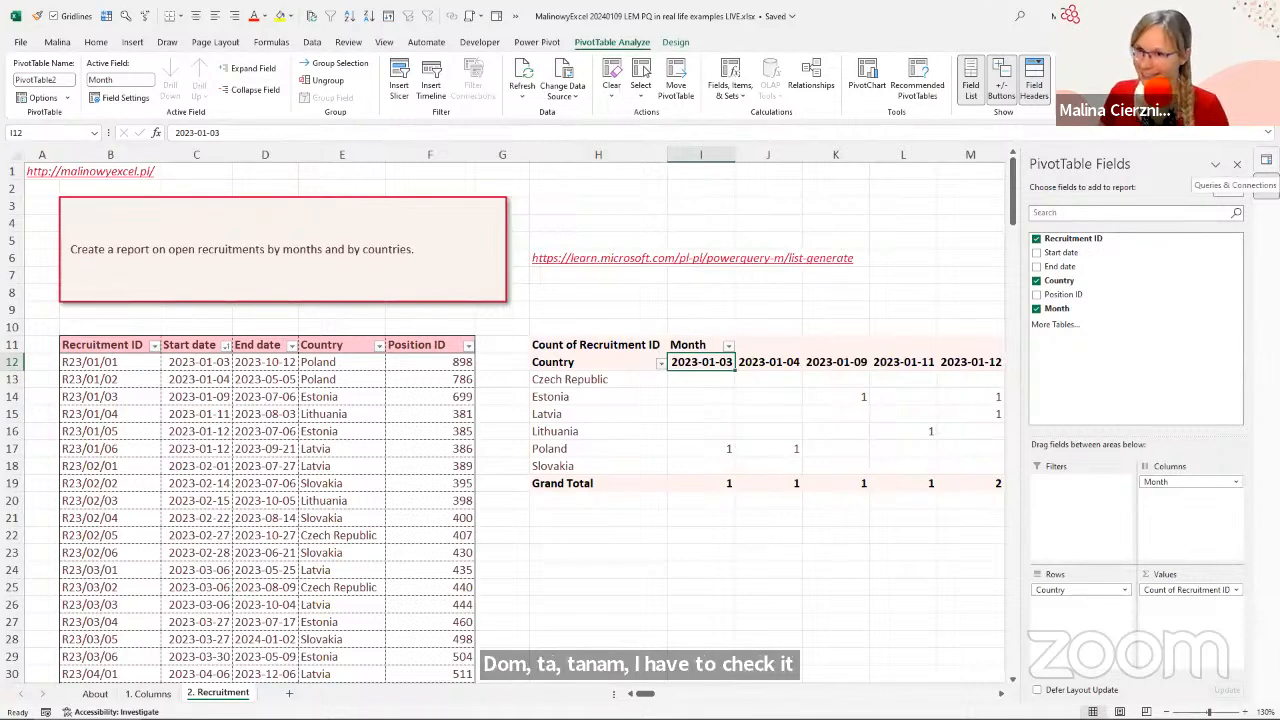
Examine the expanded Month dates in the tbRecruitment query in Power Query, and return to the worksheet.
click(1266, 159)
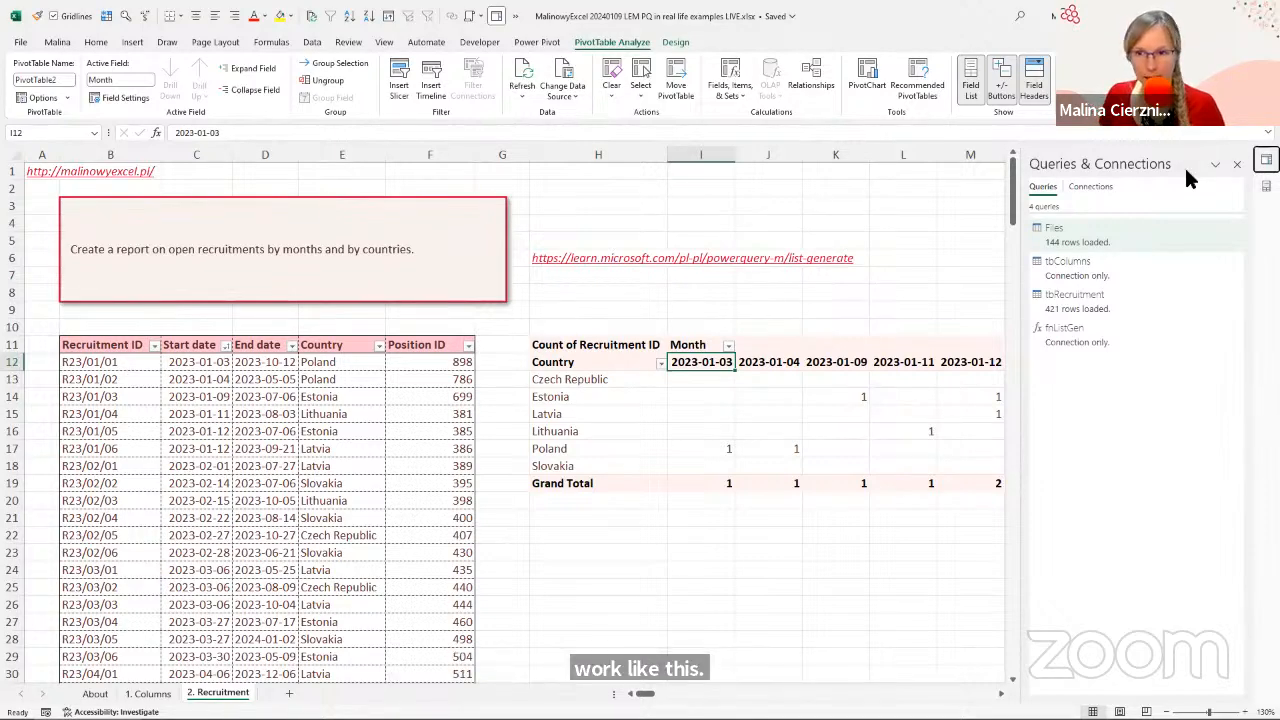
mouse_move(1126, 243)
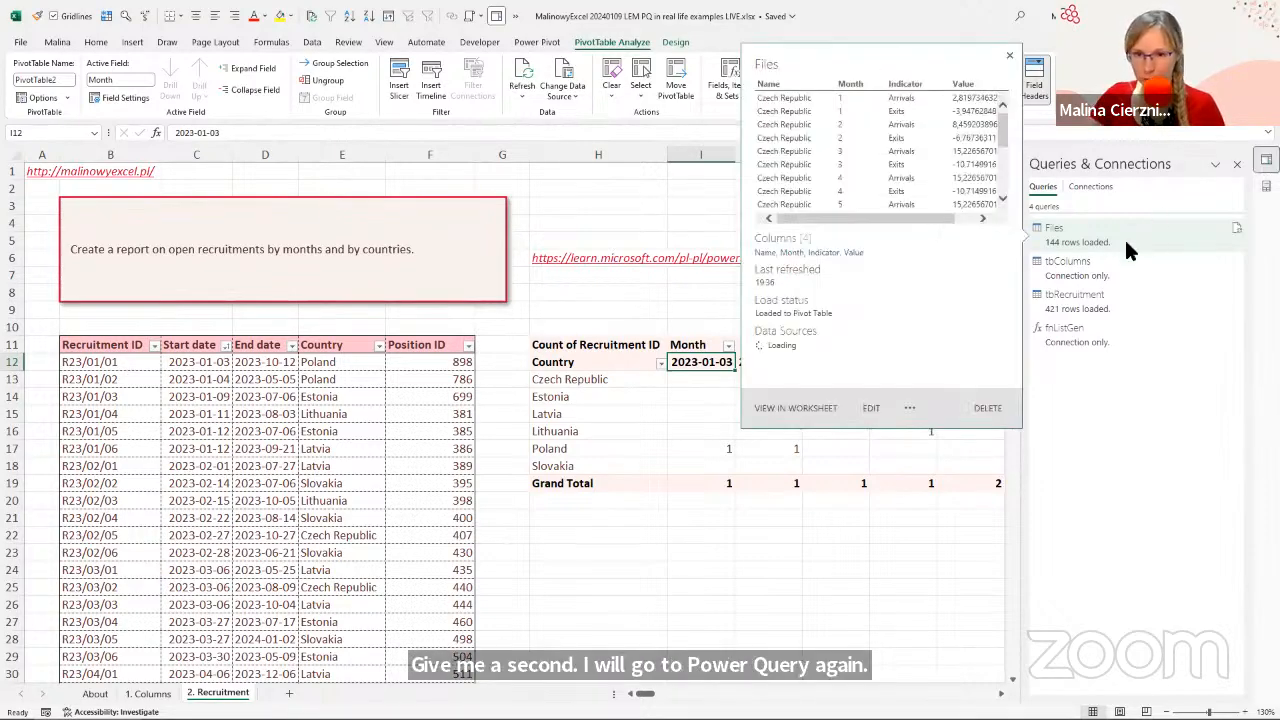
double_click(1125, 245)
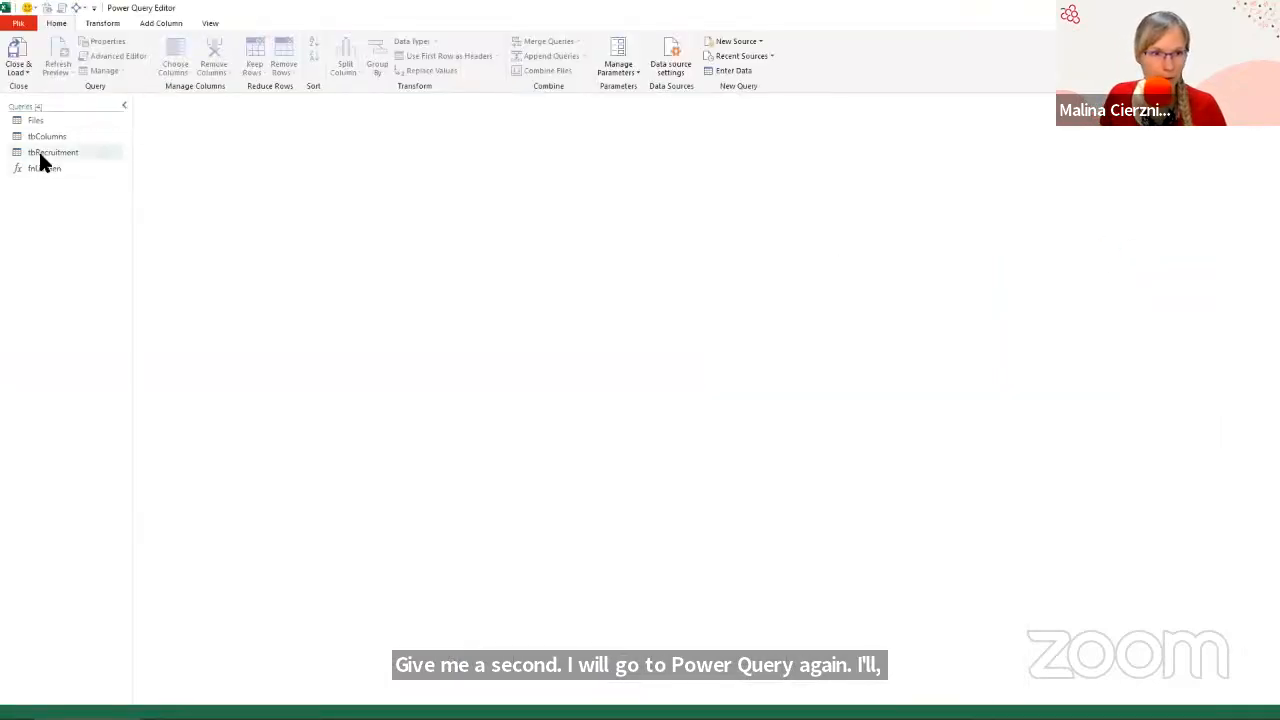
click(38, 150)
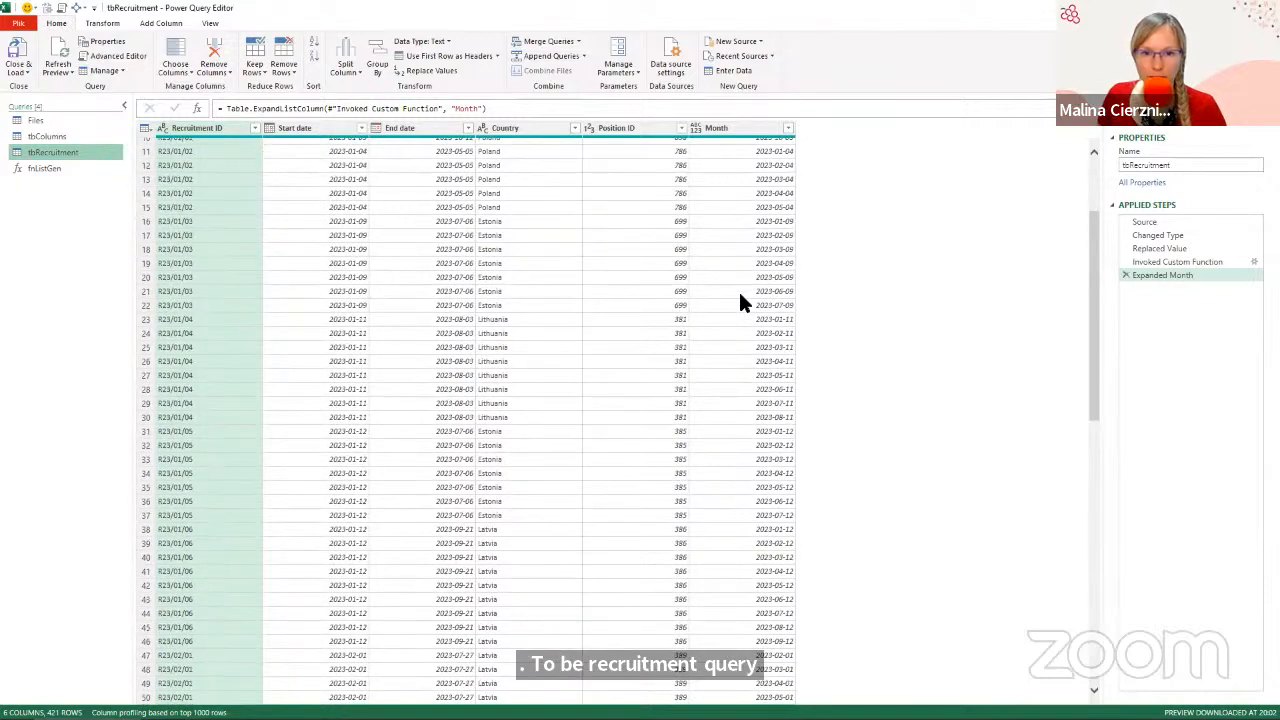
scroll(740, 300, down, 20)
scroll(740, 322, down, 20)
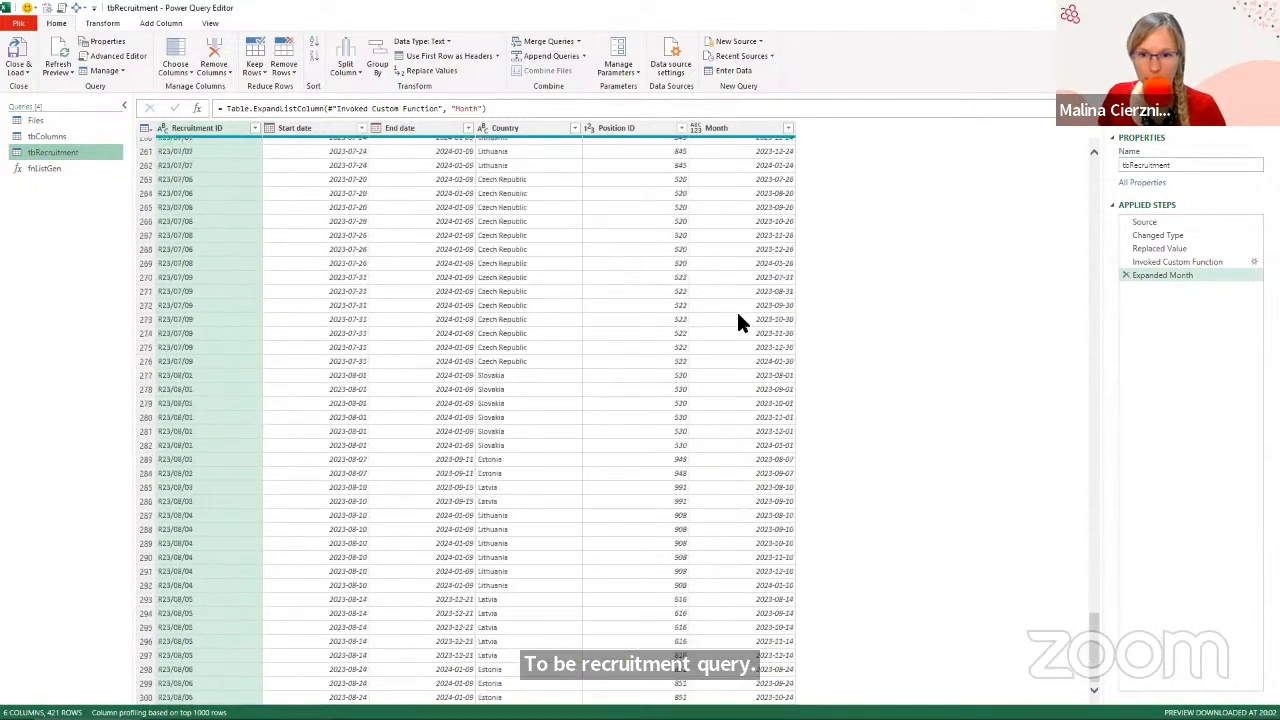
scroll(738, 325, up, 20)
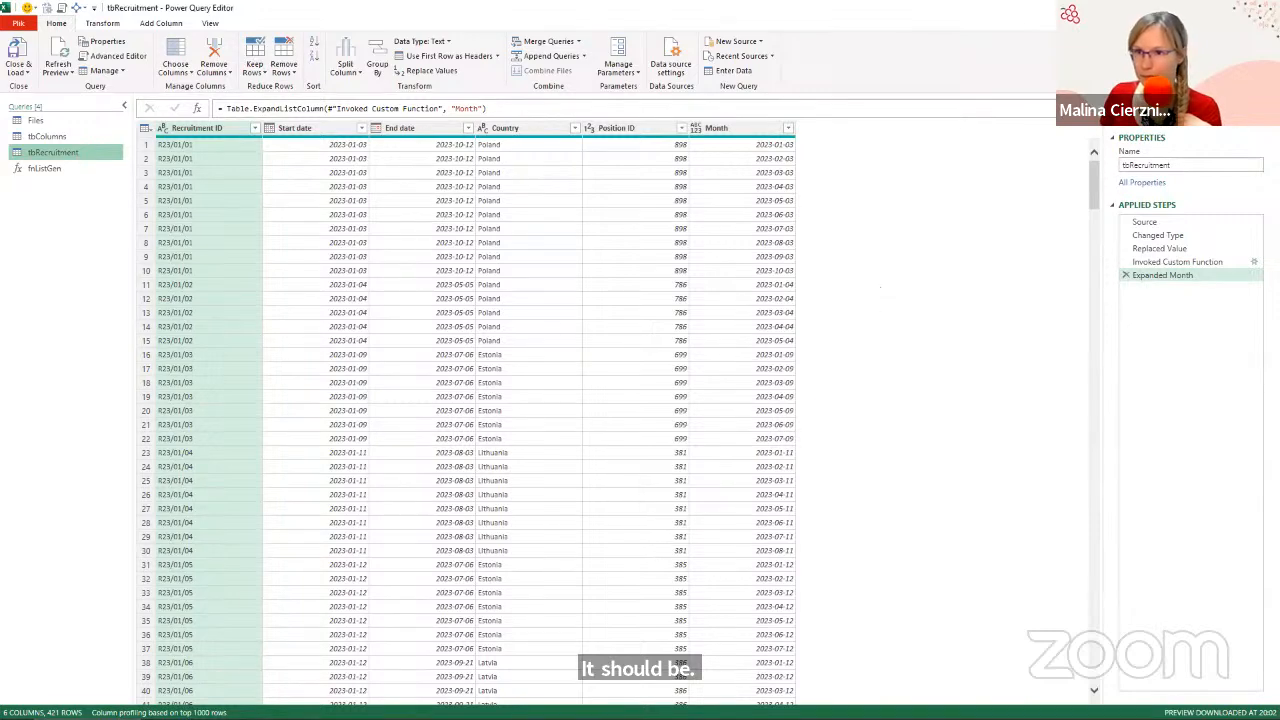
click(19, 50)
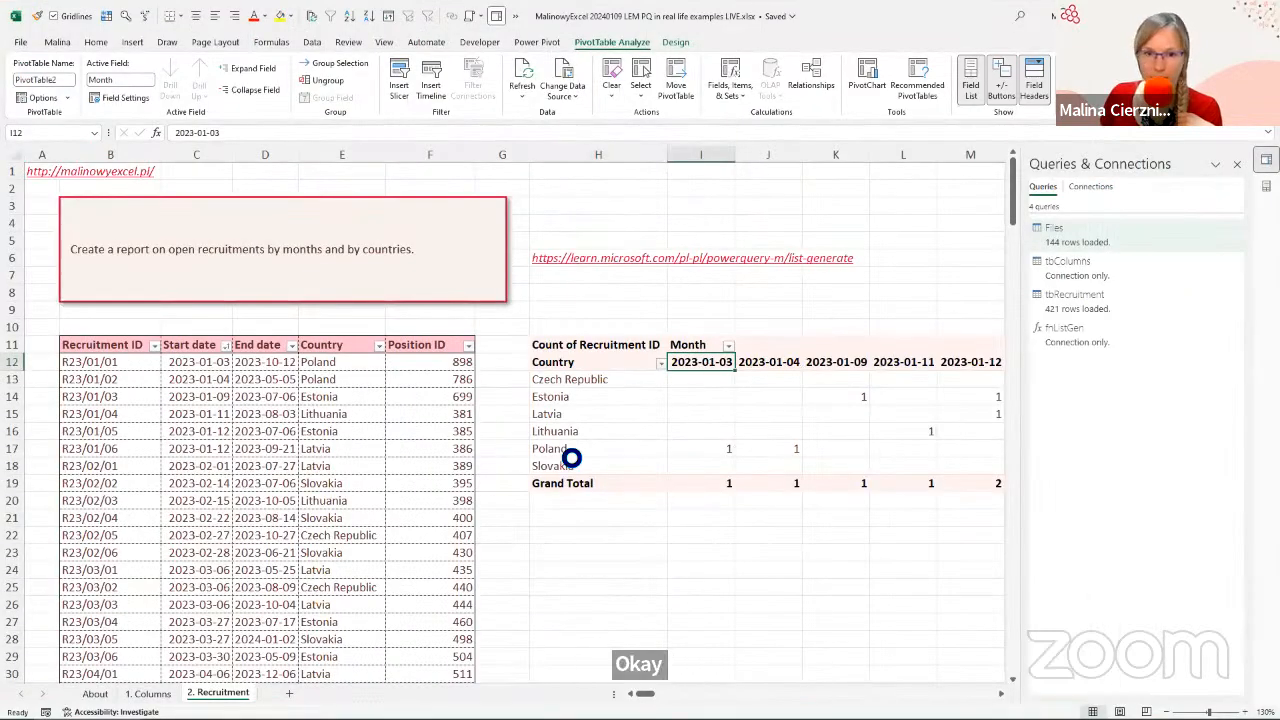
Examine the Month dates across the PivotTable's header row, working backwards from the last date, and return to the Country header.
click(705, 415)
click(760, 394)
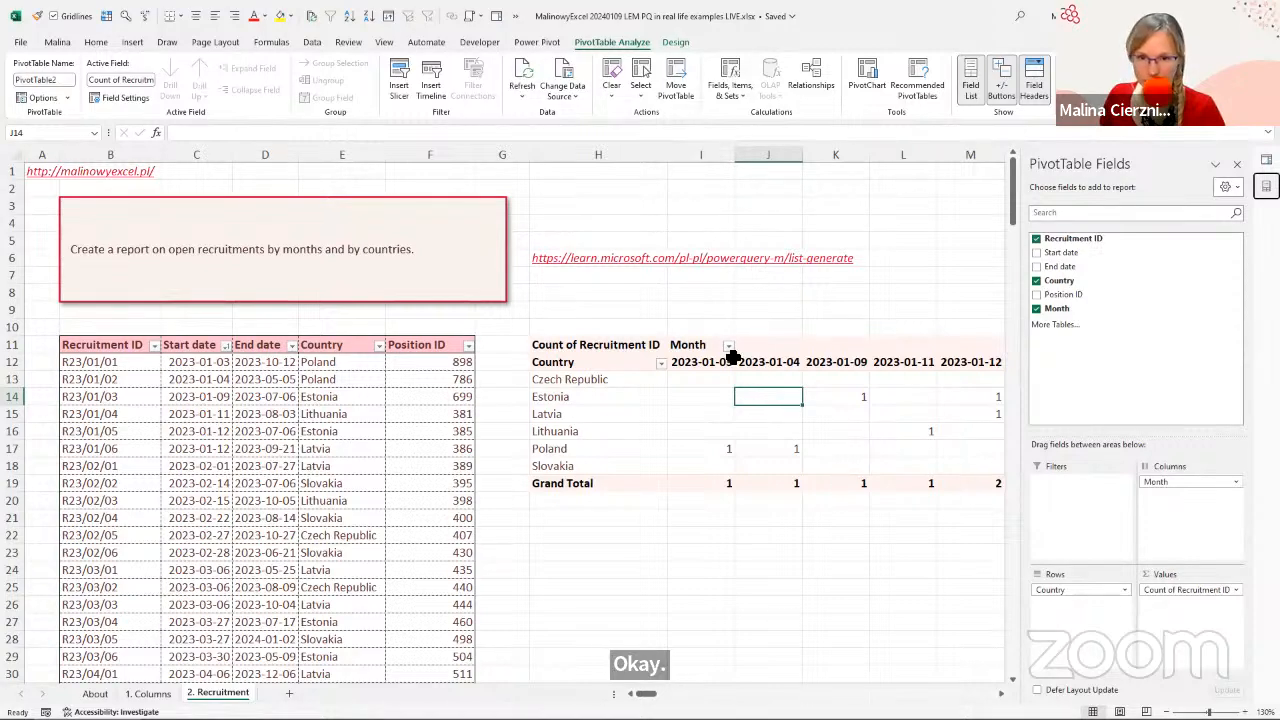
click(716, 382)
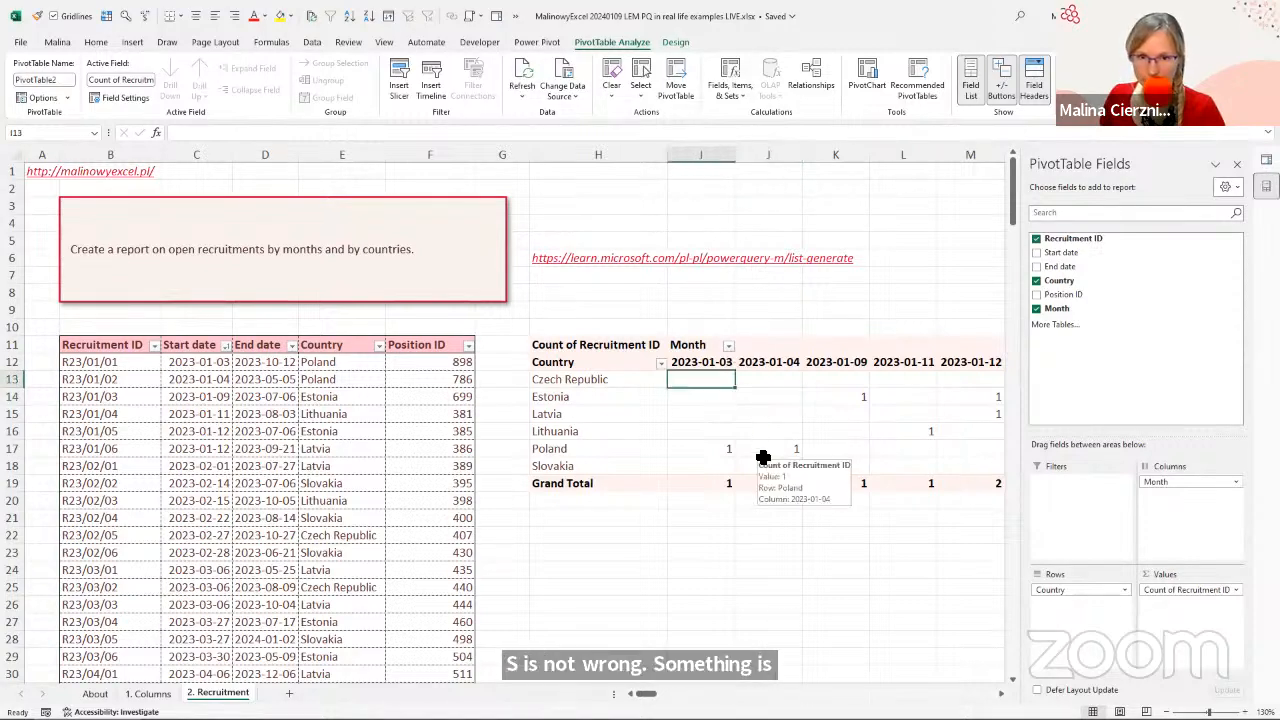
click(826, 362)
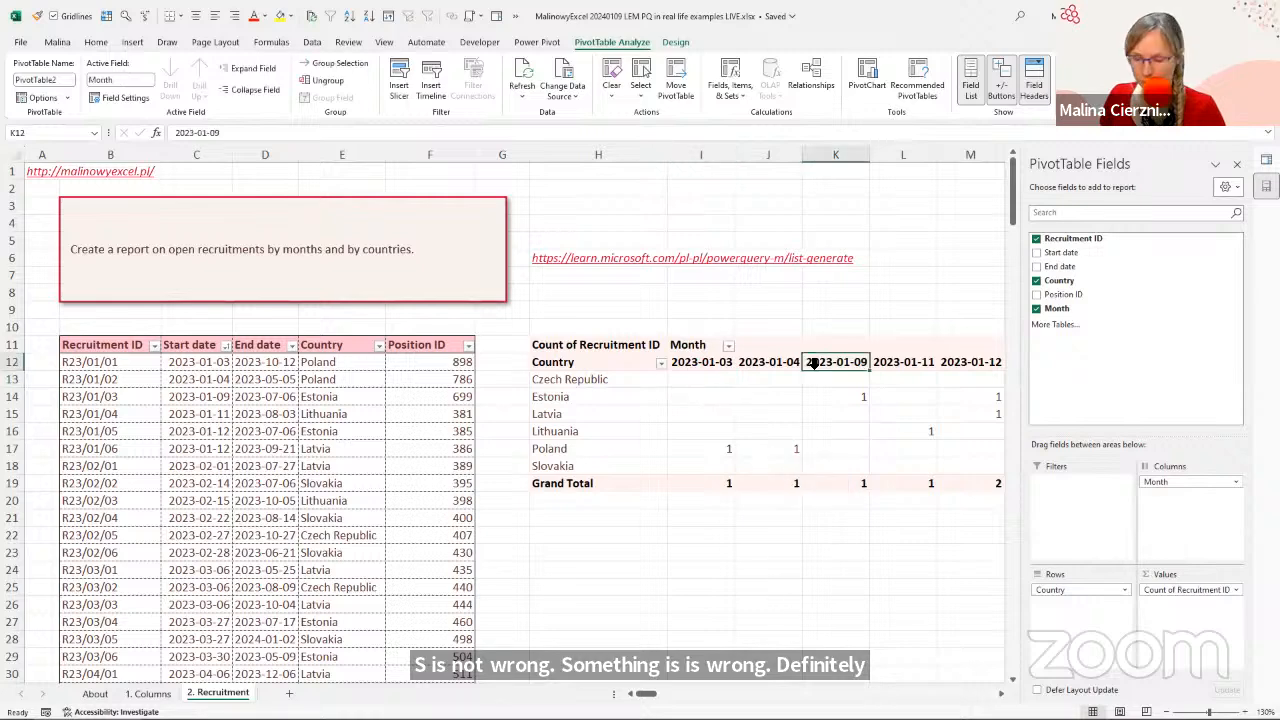
key(ctrl+Right)
key(Left)
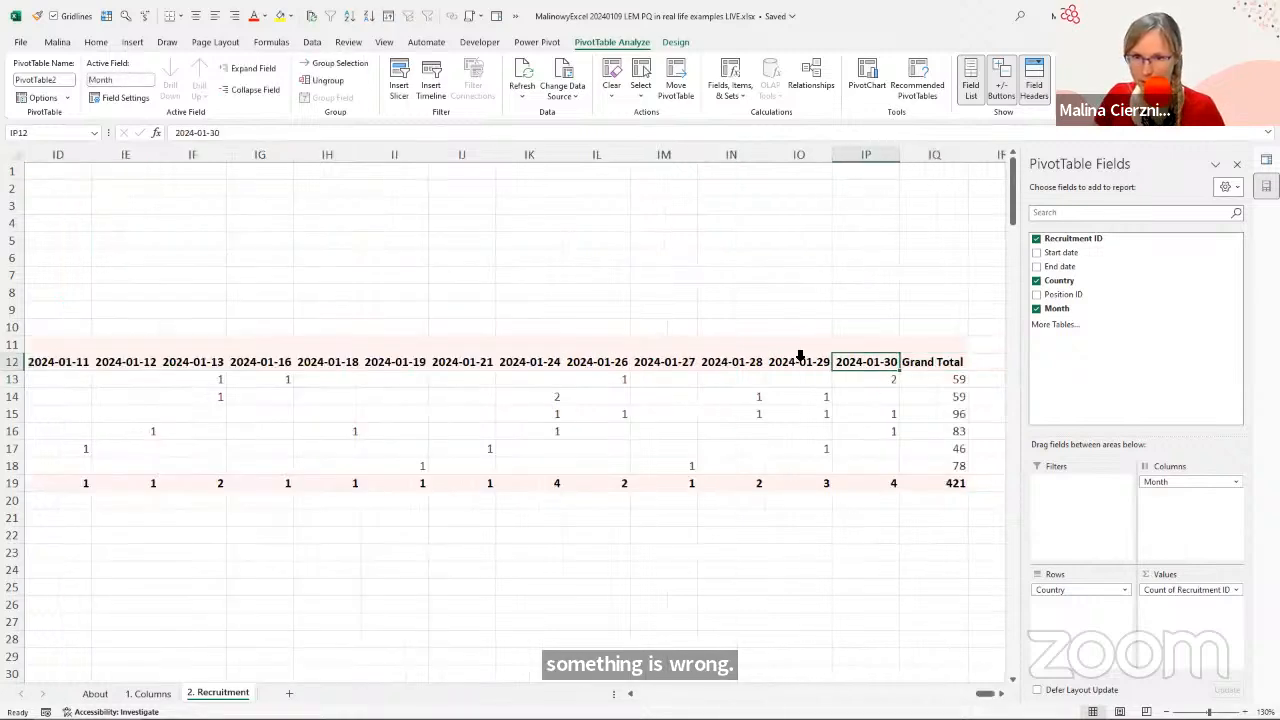
key(Left)
key(Left)
key(Left)
key(Left)
key(Left)
key(Left)
key(Left)
key(Left)
key(Left)
key(Left)
key(Left)
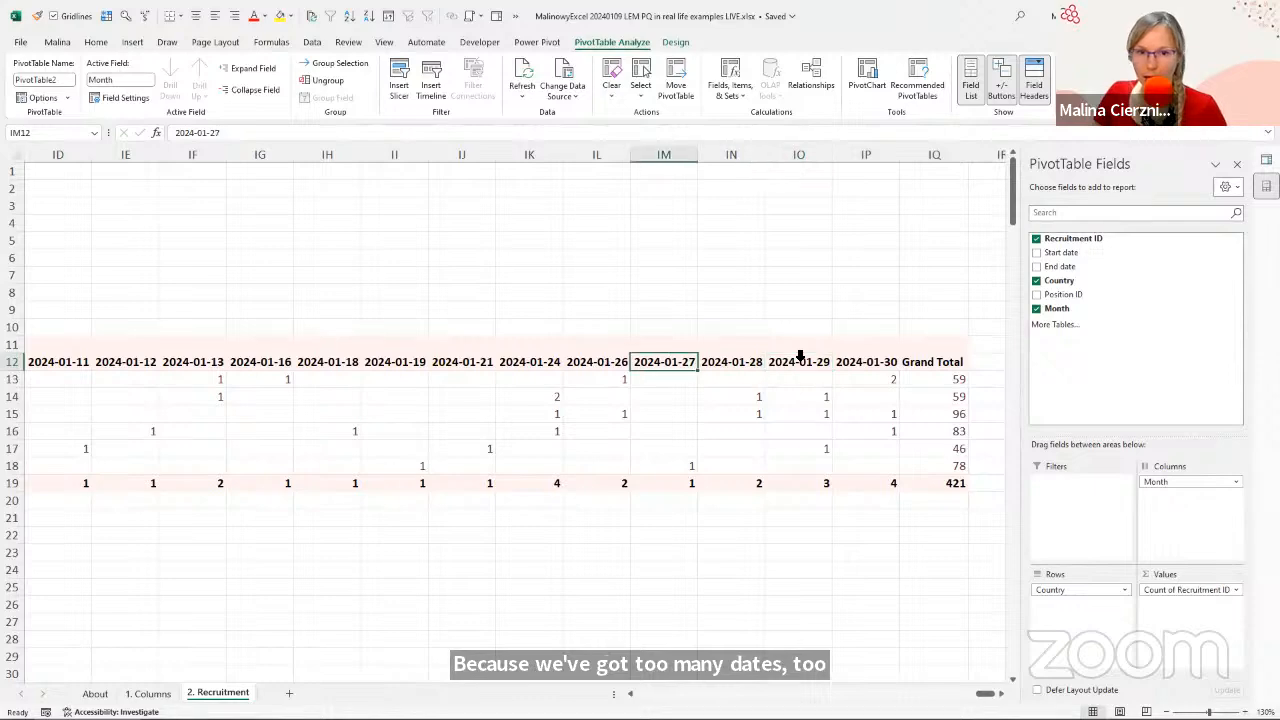
key(Left)
key(Left)
key(Left)
key(Left)
key(Left)
key(Left)
key(Left)
key(Left)
key(Left)
key(Left)
key(Left)
key(Left)
key(Left)
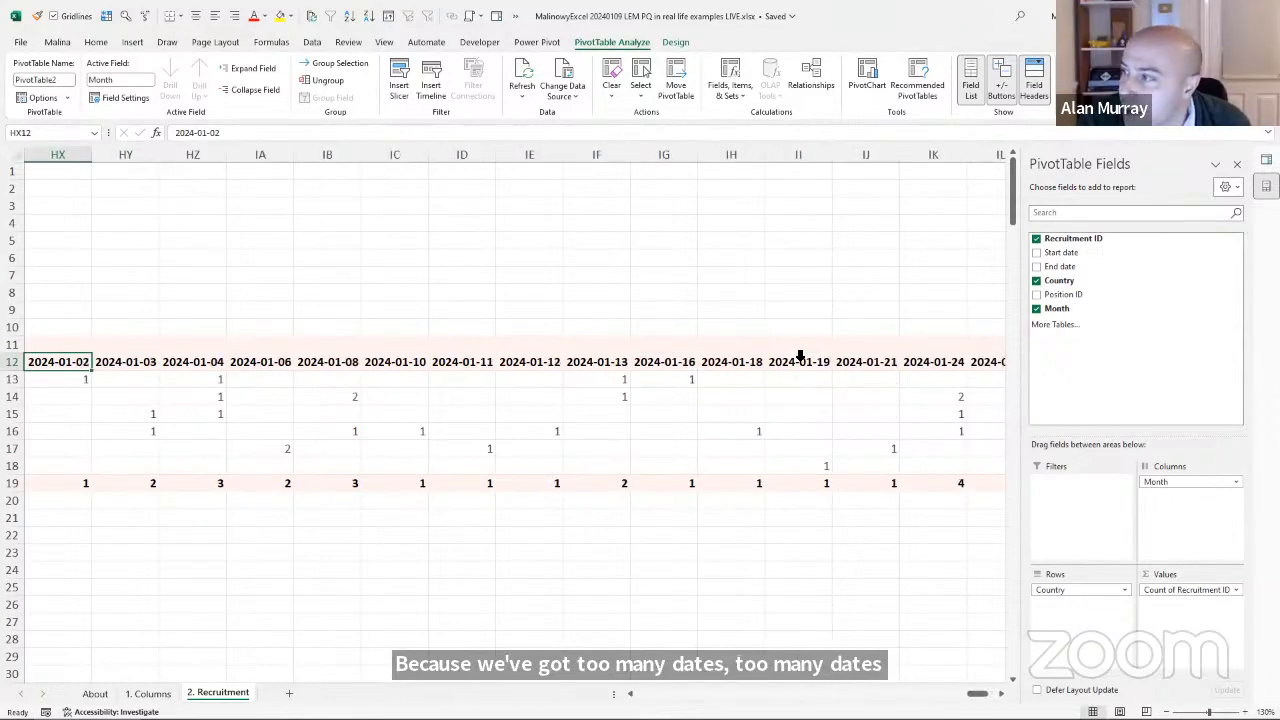
key(Left)
key(Left)
key(Left)
key(Left)
key(Left)
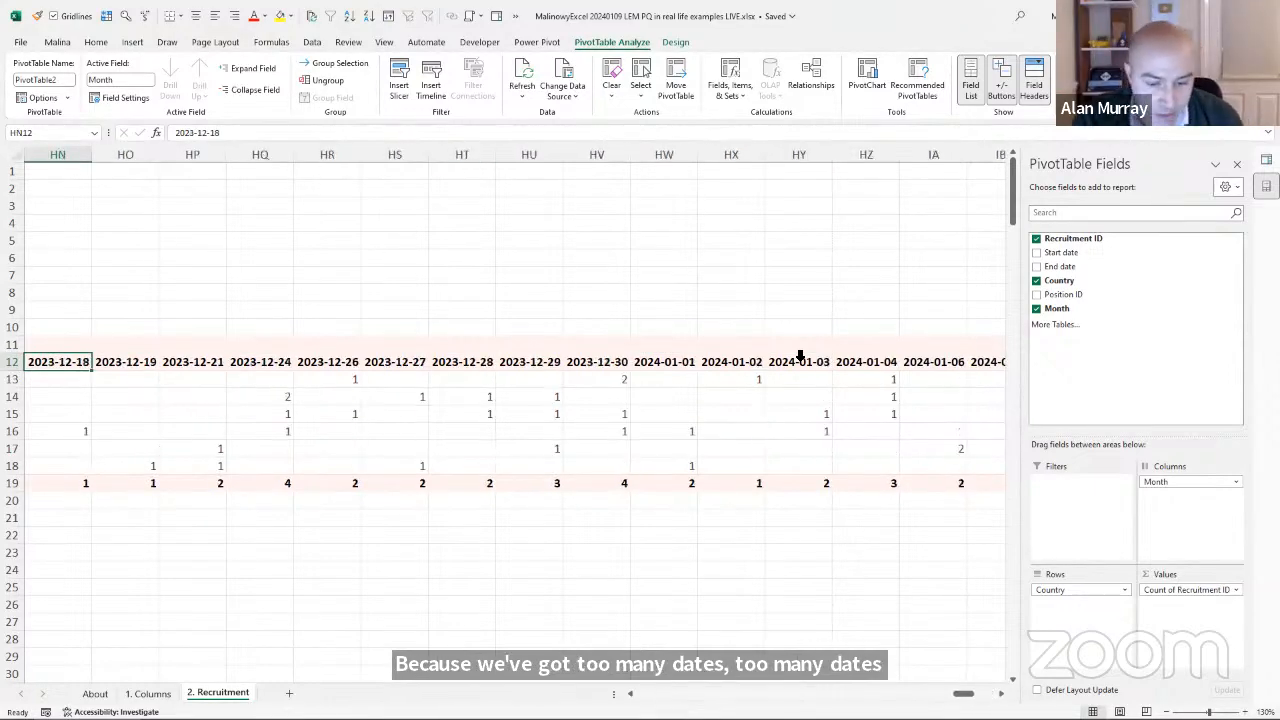
key(ctrl+Left)
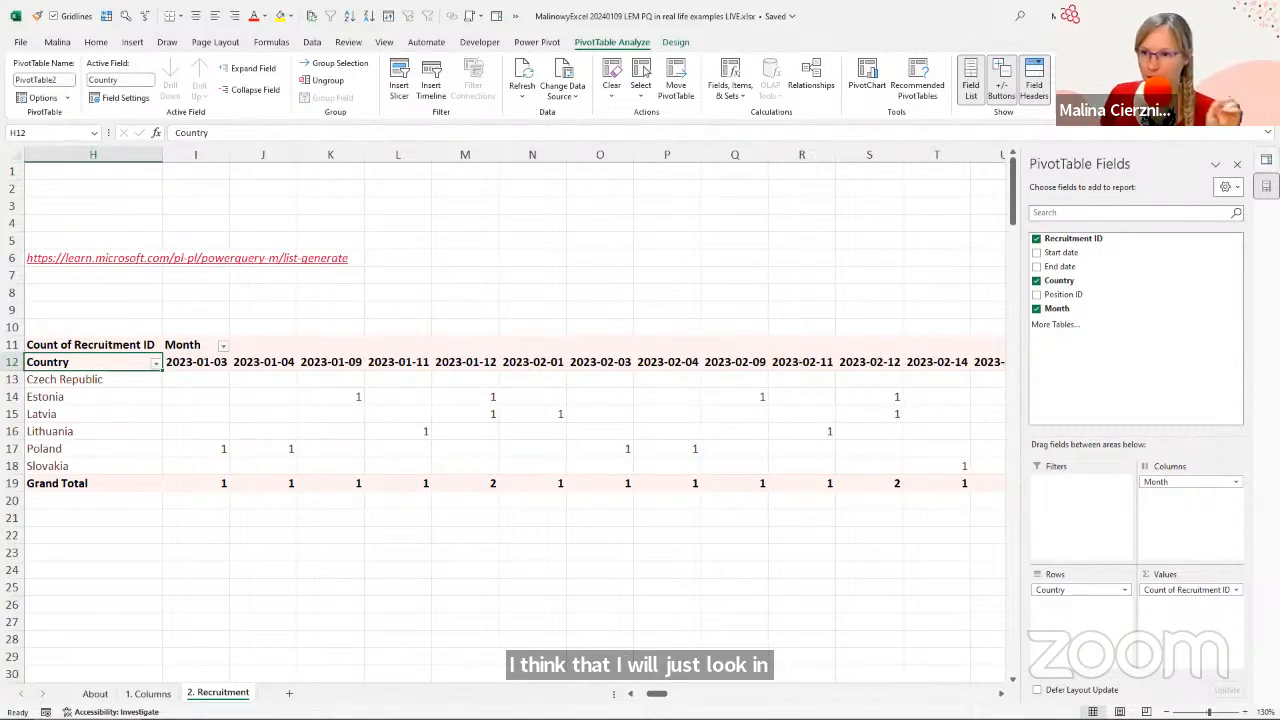
Open the fnListGen function's code in Power Query's Advanced Editor.
key(alt+F12)
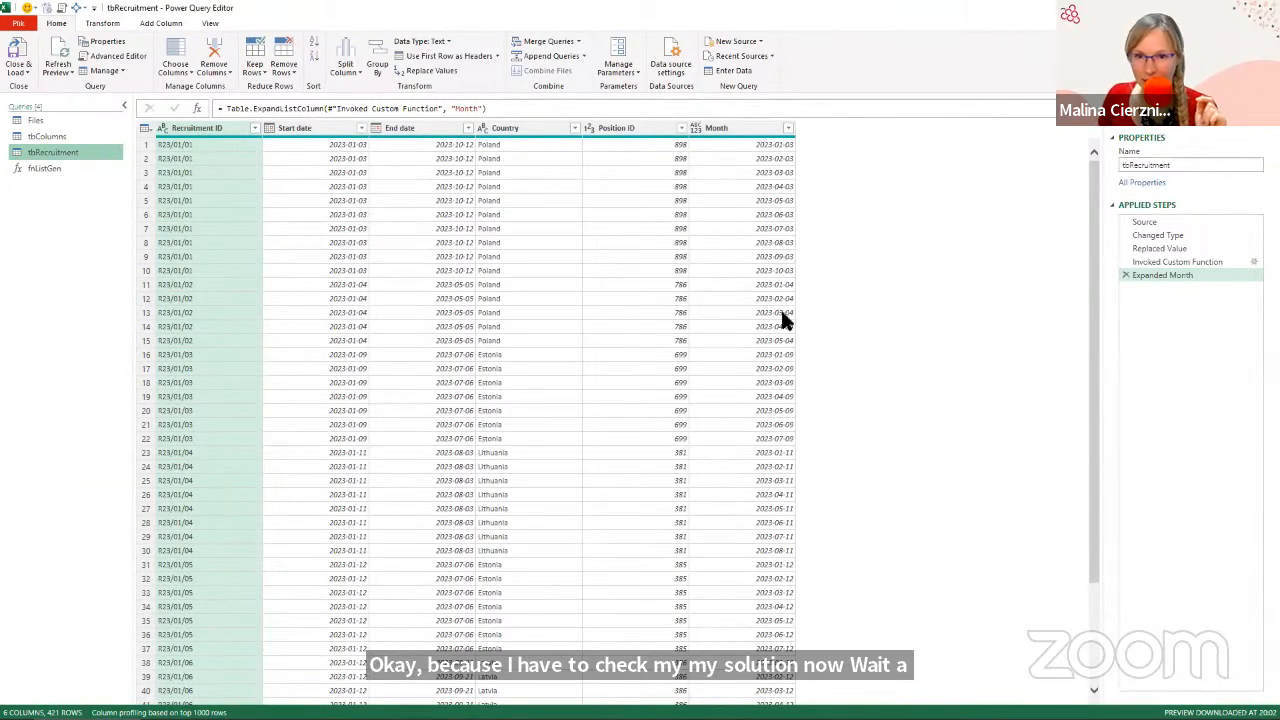
click(718, 130)
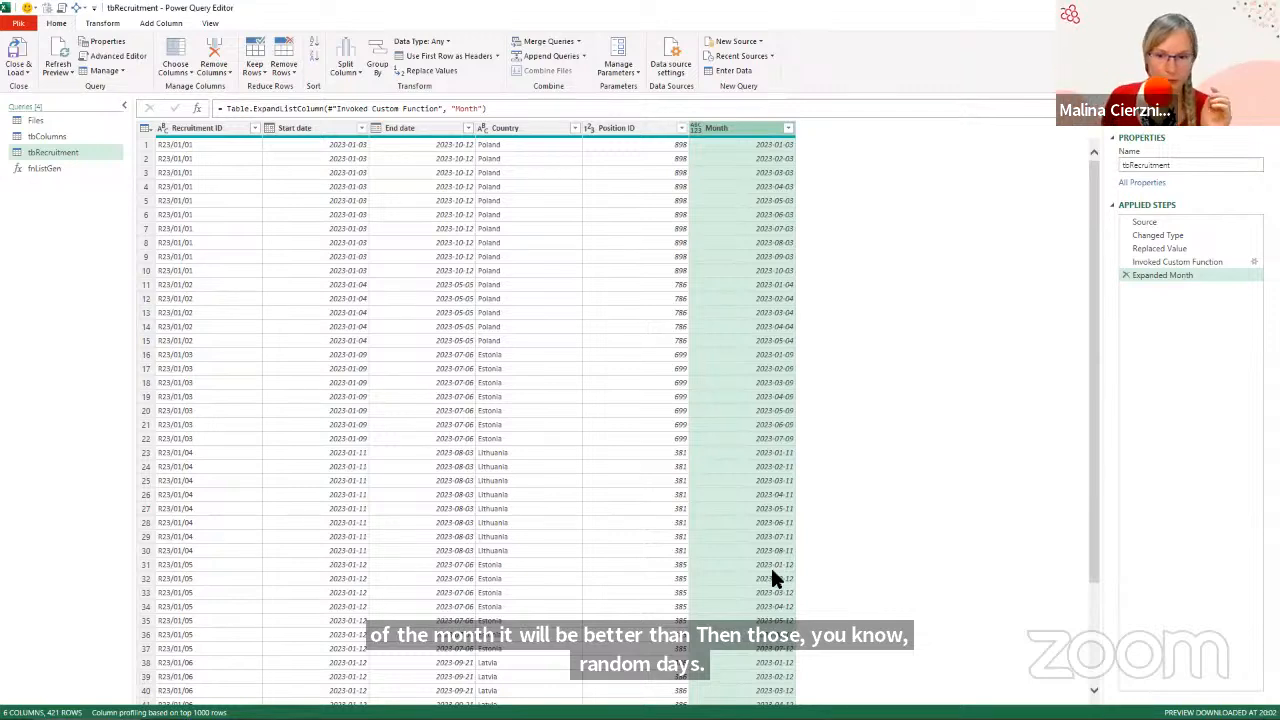
click(44, 166)
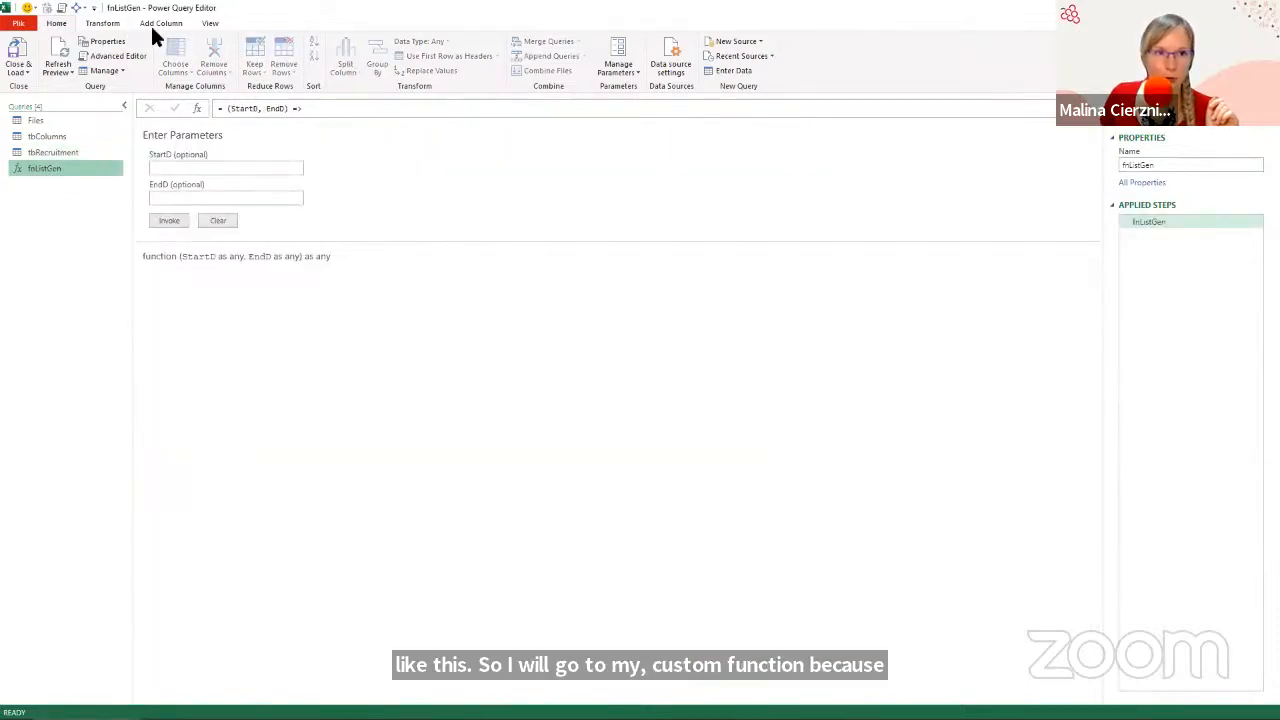
click(208, 24)
click(404, 55)
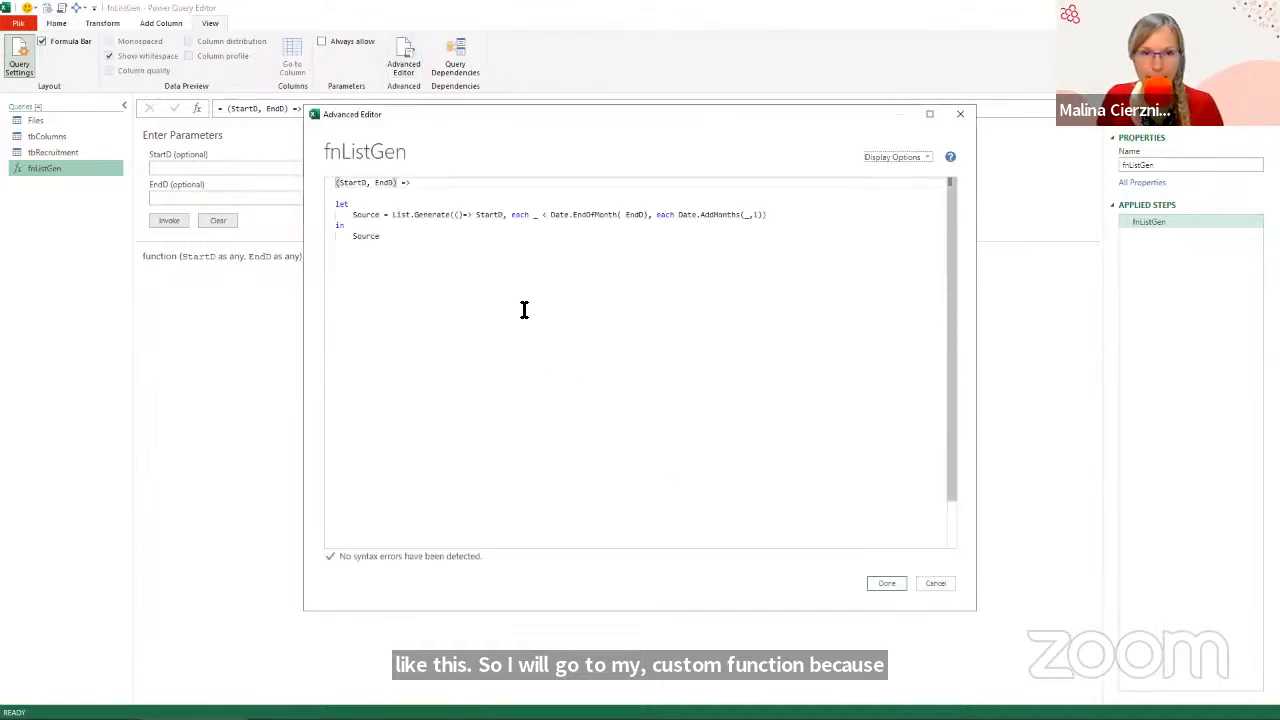
Wrap the StartD starting value of List.Generate in Date.StartOfMonth() and save the fnListGen function.
click(479, 215)
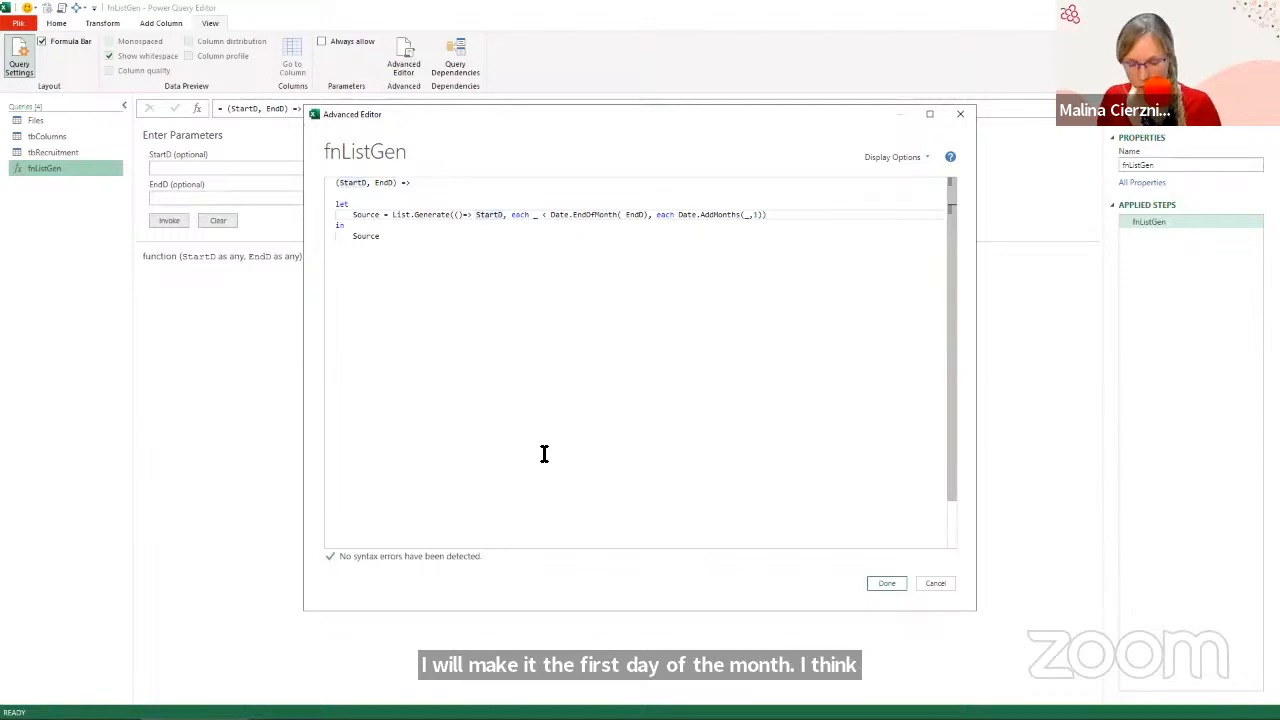
text(date)
key(Left)
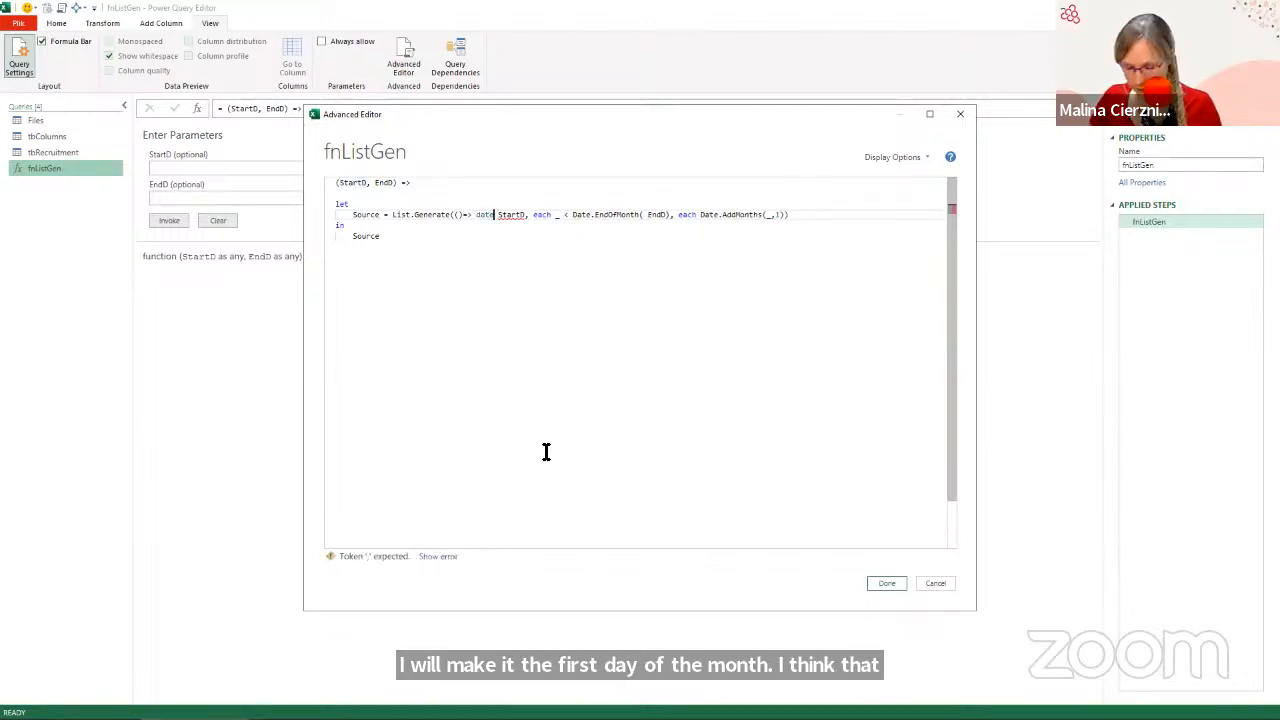
text(.)
key(BackSpace)
text(mon)
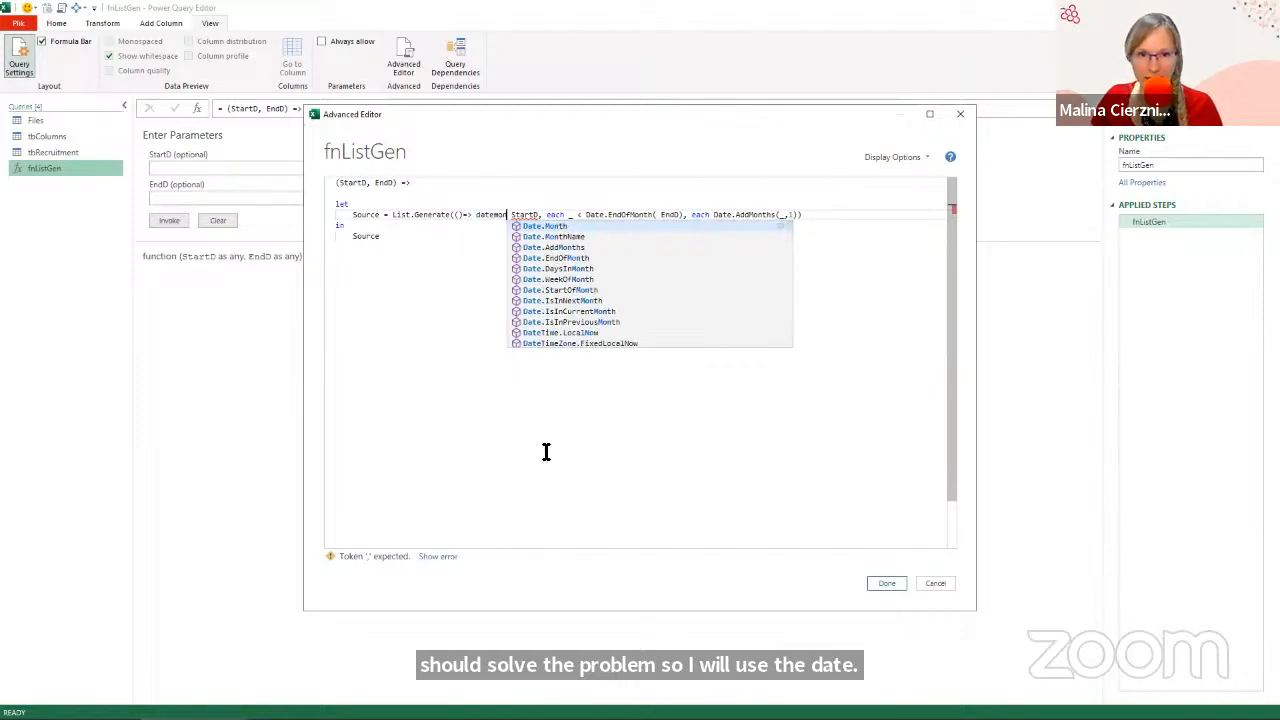
key(Down)
key(Down)
key(Down)
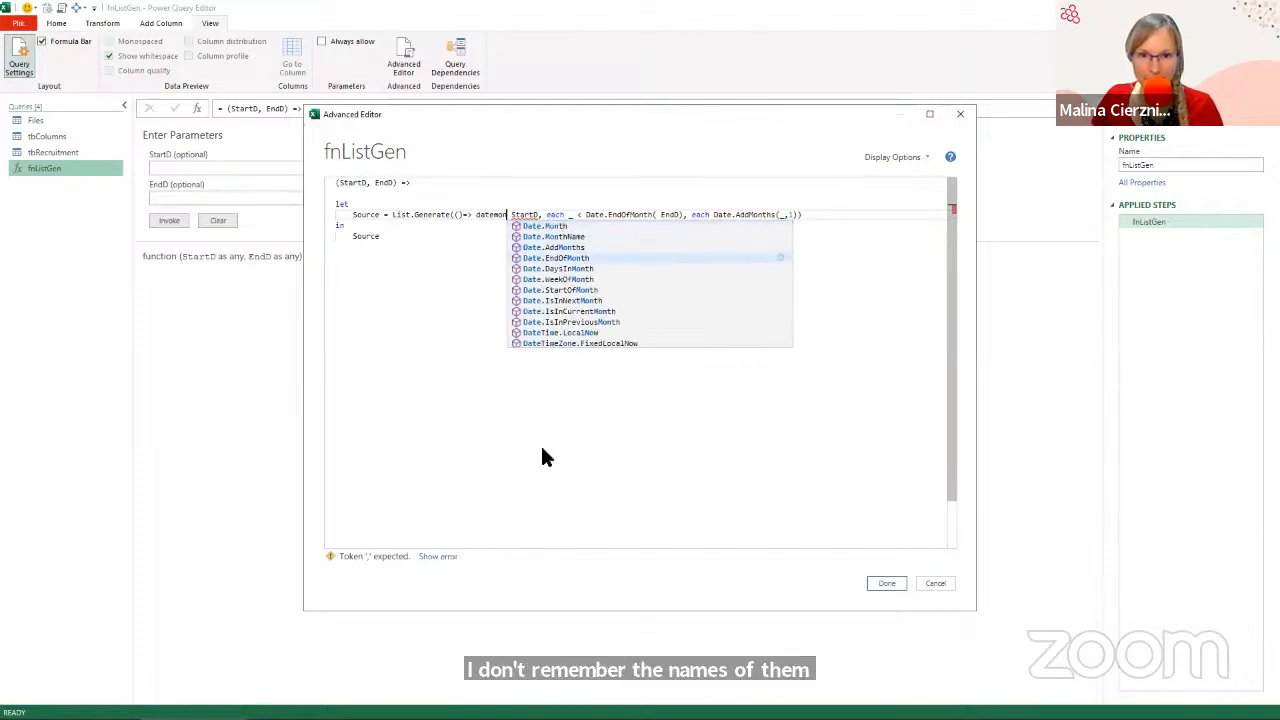
key(Down)
key(Down)
key(Down)
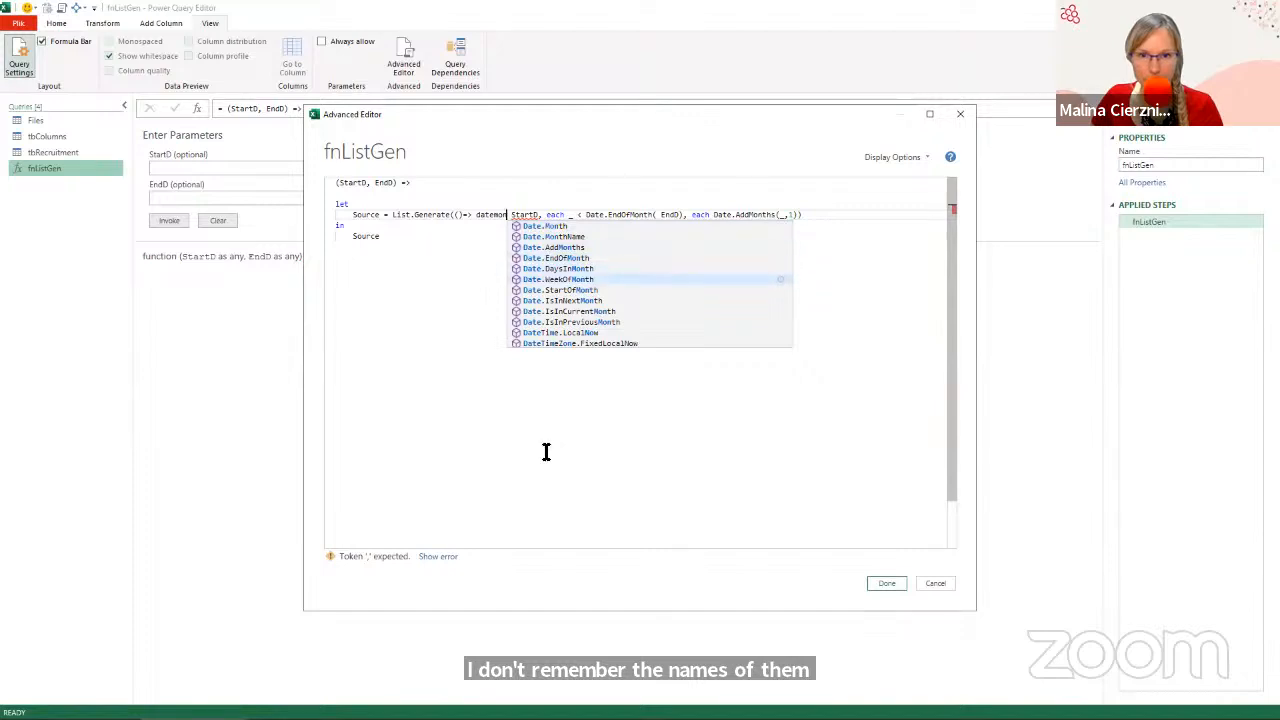
key(Tab)
text(()
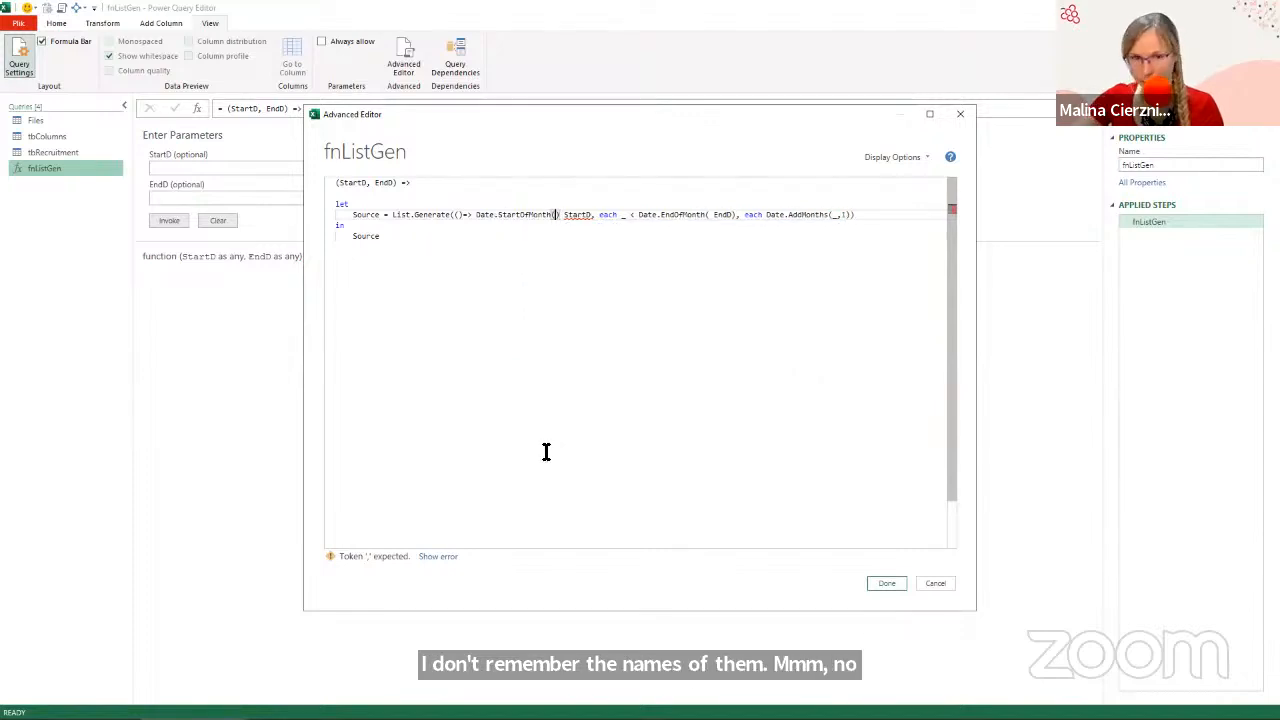
key(Delete)
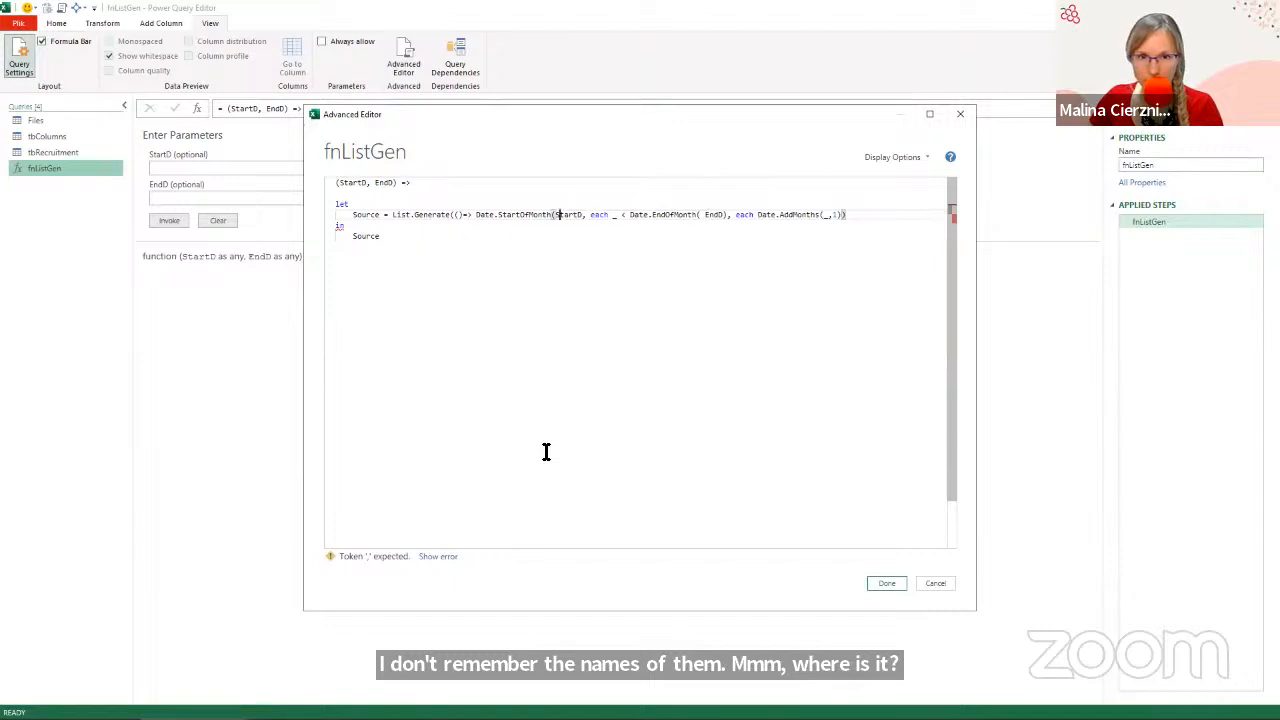
text())
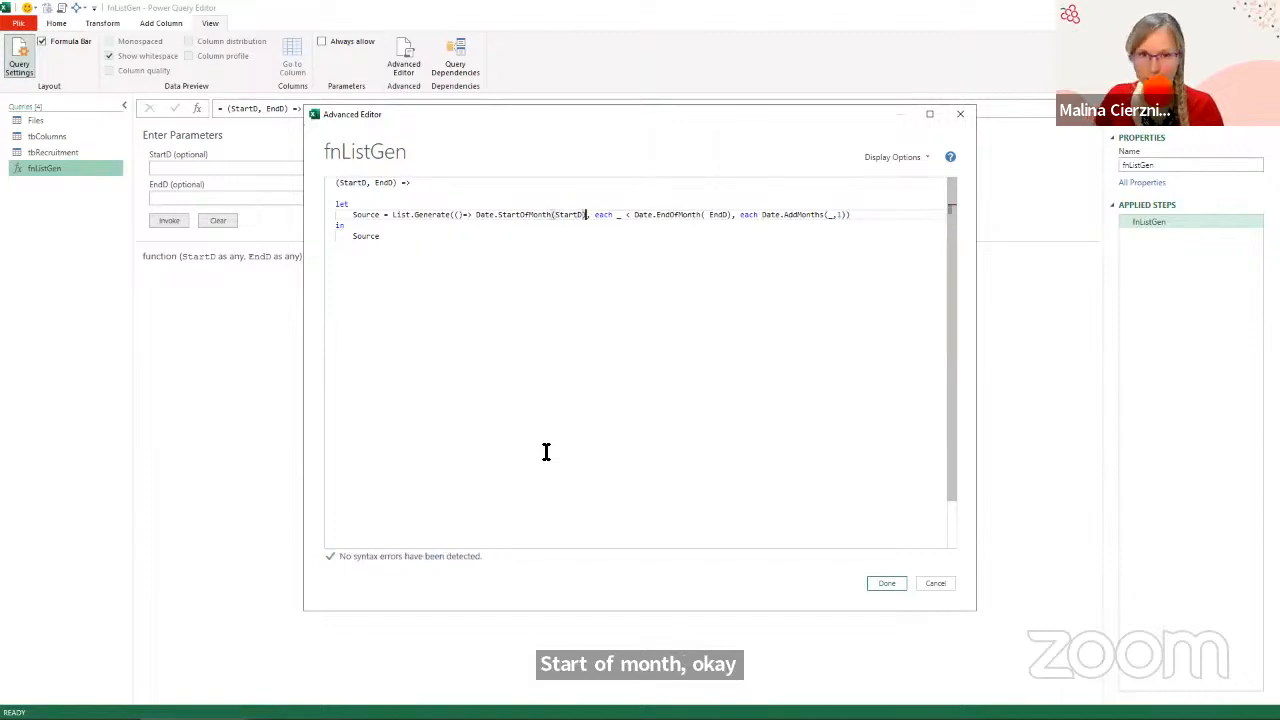
click(882, 582)
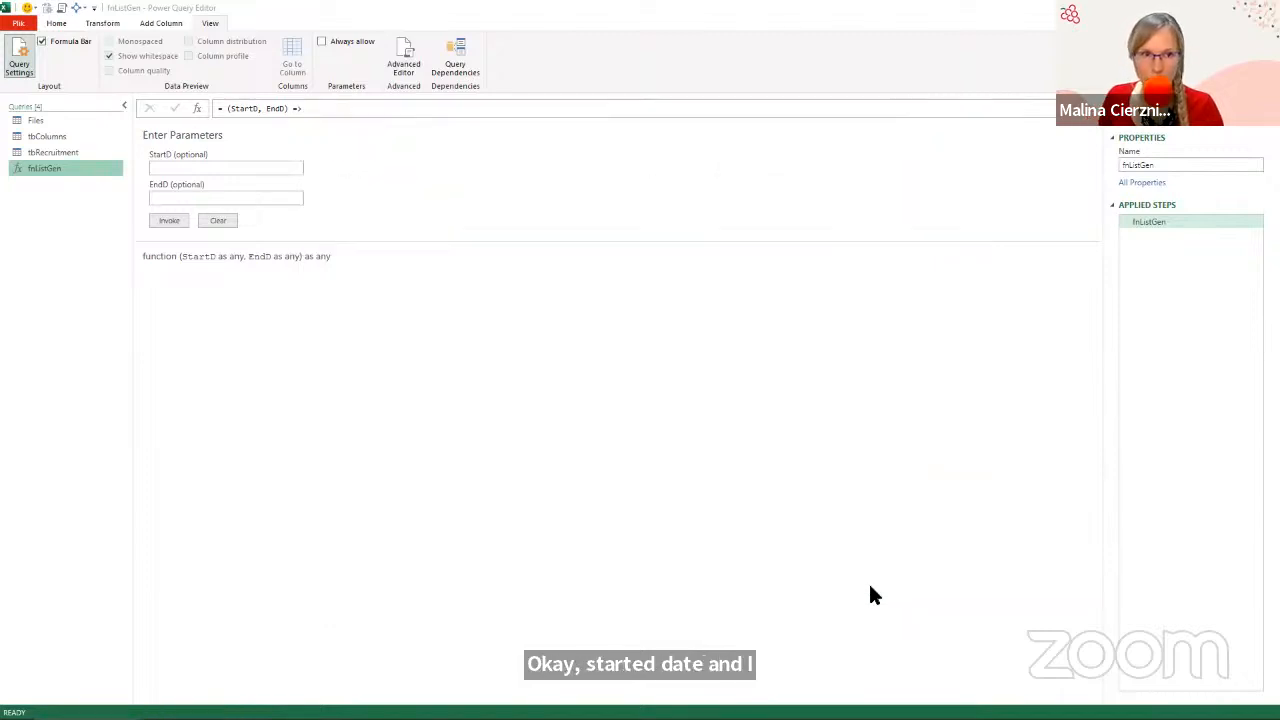
Check the Month dates in the tbRecruitment query and load the updated result into the workbook.
click(55, 153)
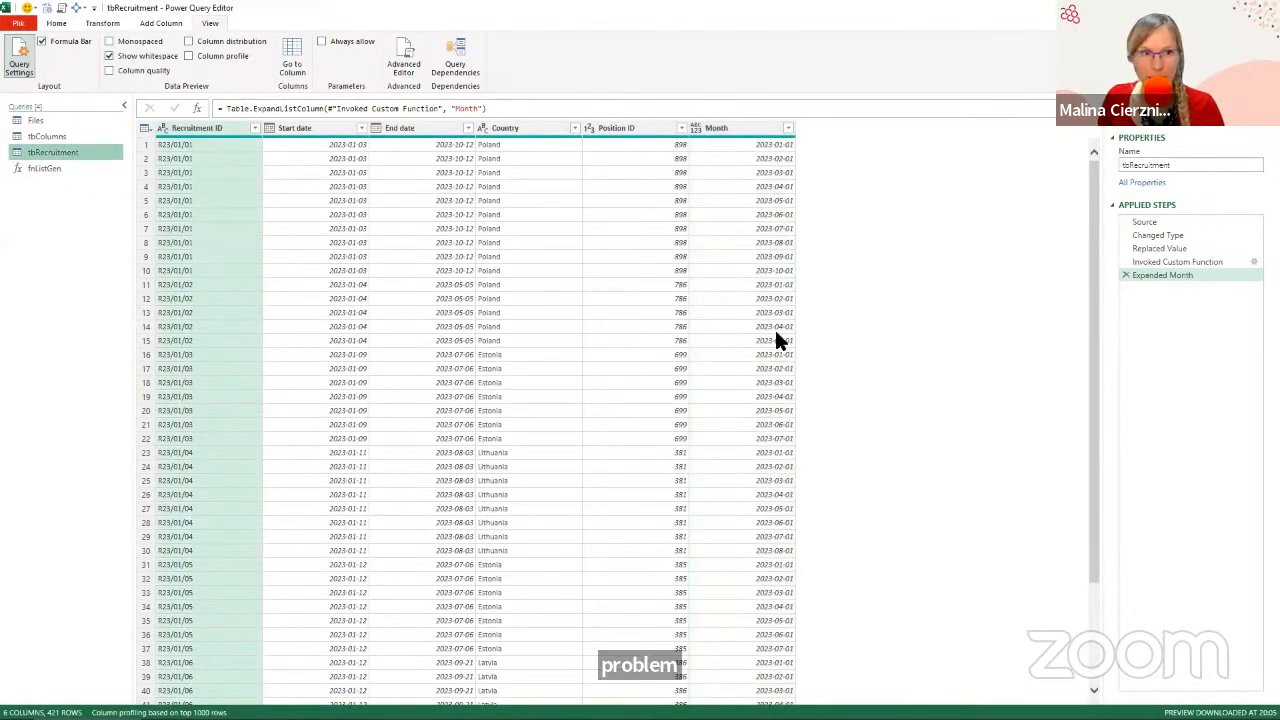
click(55, 23)
click(14, 52)
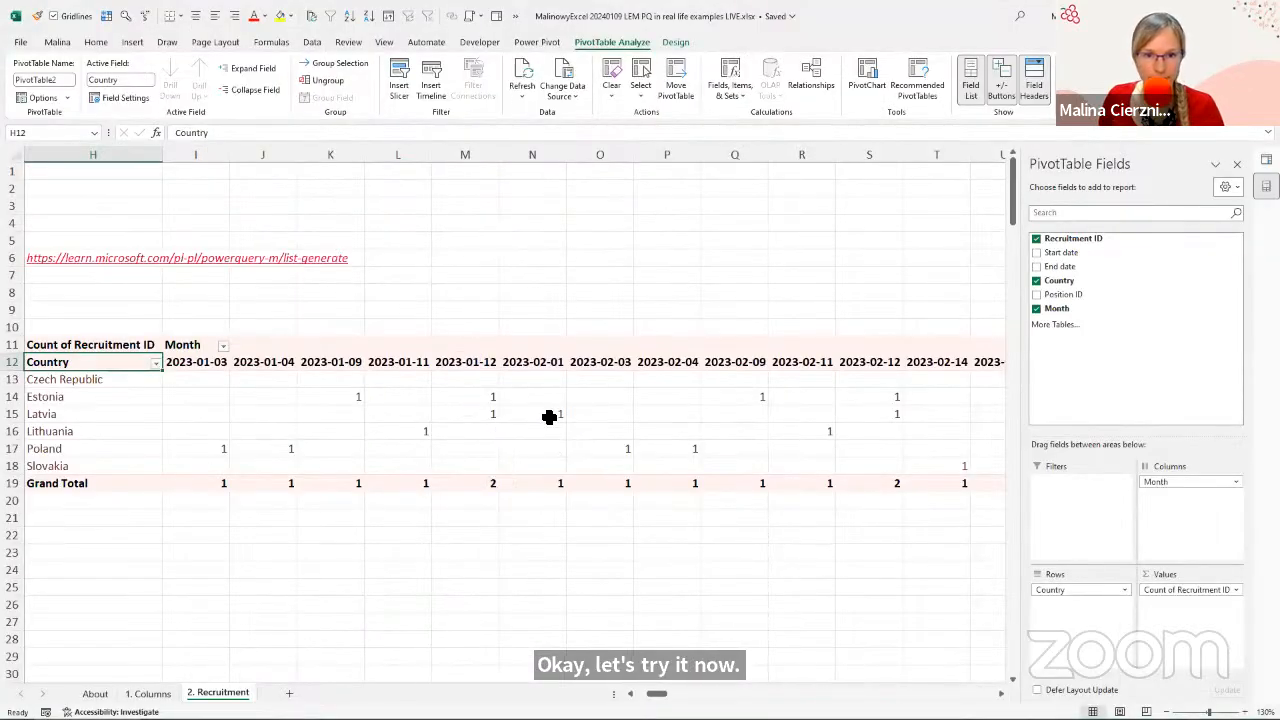
click(600, 413)
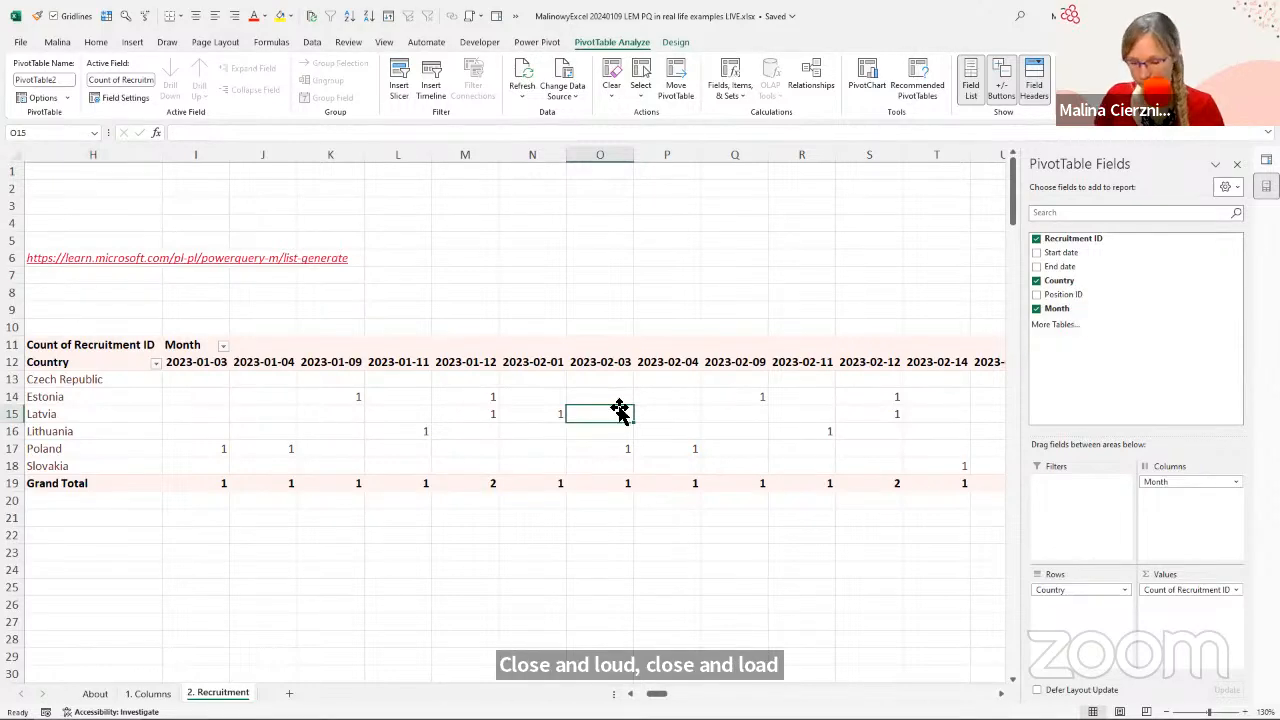
Examine the month headers and country counts across the whole refreshed PivotTable, from the first month to the Grand Total.
click(217, 381)
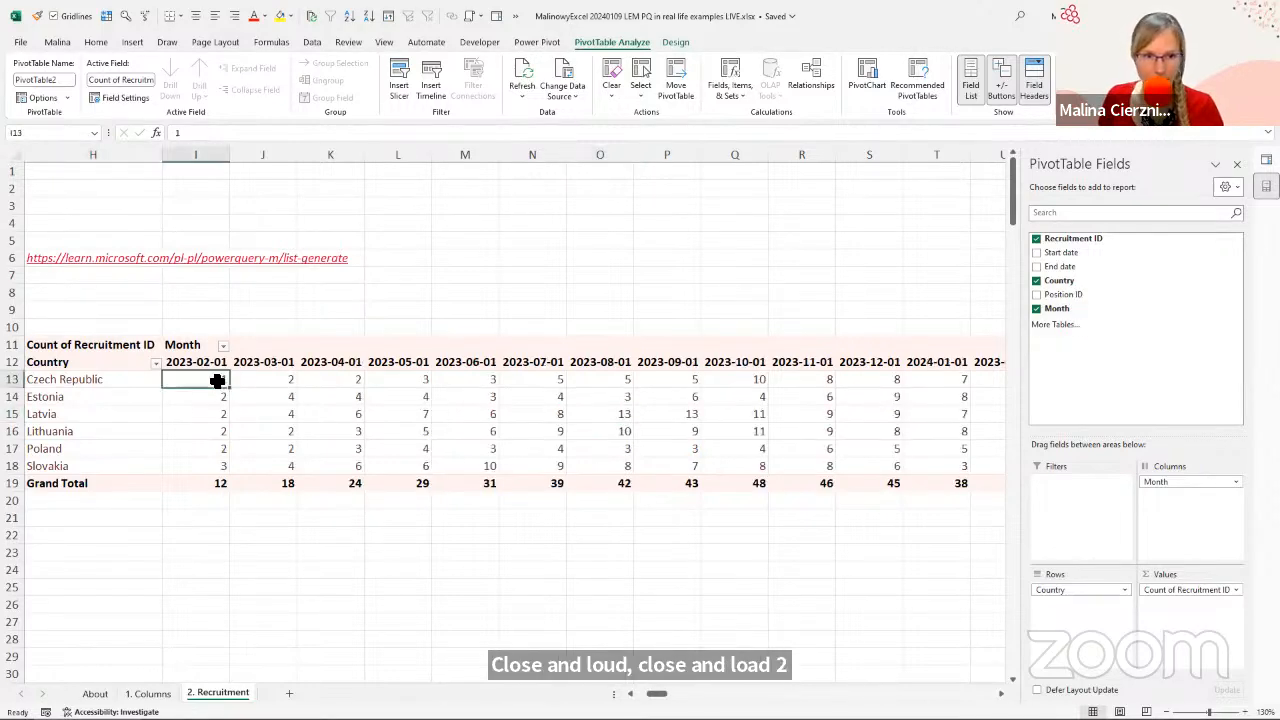
key(ctrl+Right)
key(ctrl+Right)
key(Left)
key(Left)
key(Left)
key(Left)
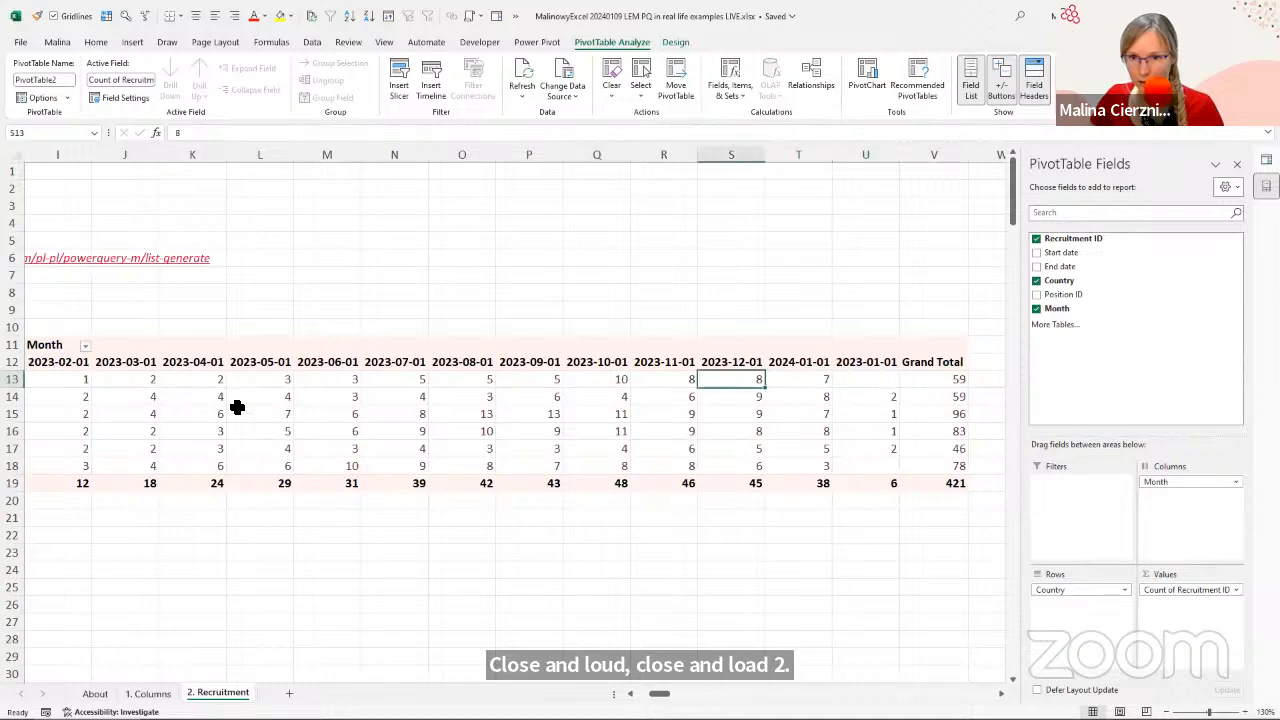
key(ctrl+Left)
key(ctrl+Left)
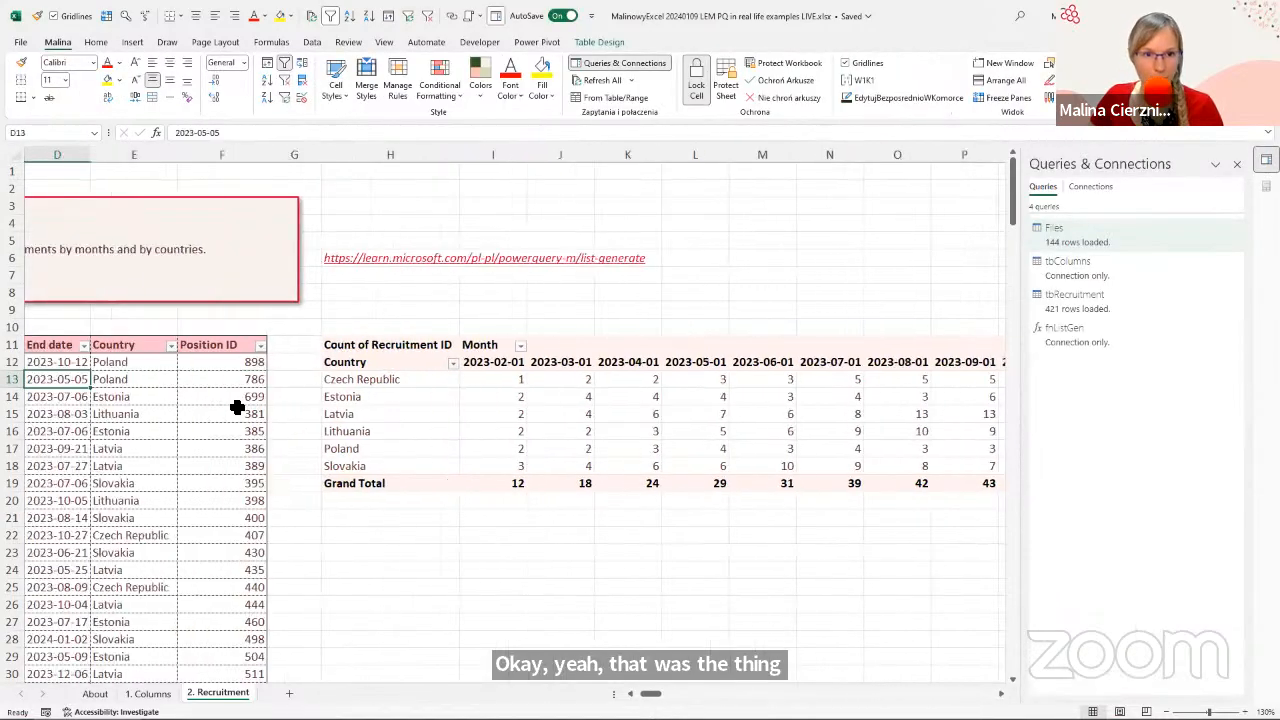
key(ctrl+Right)
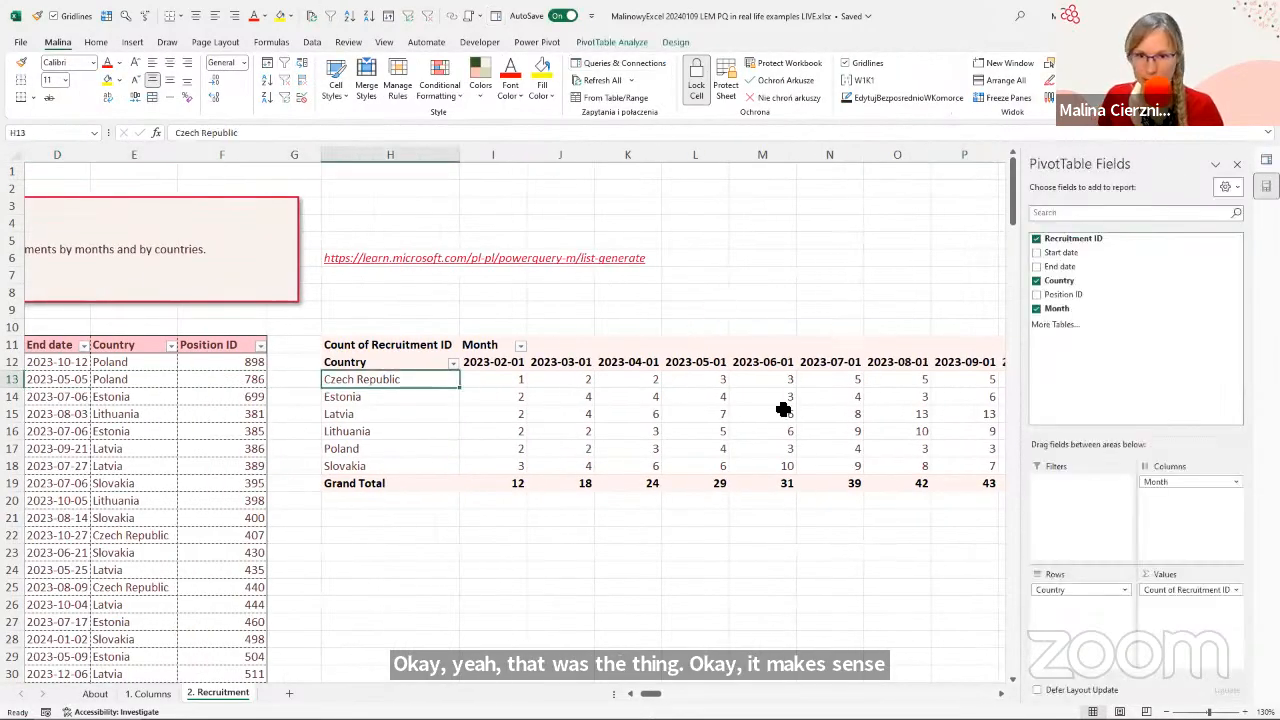
scroll(360, 410, down, 1)
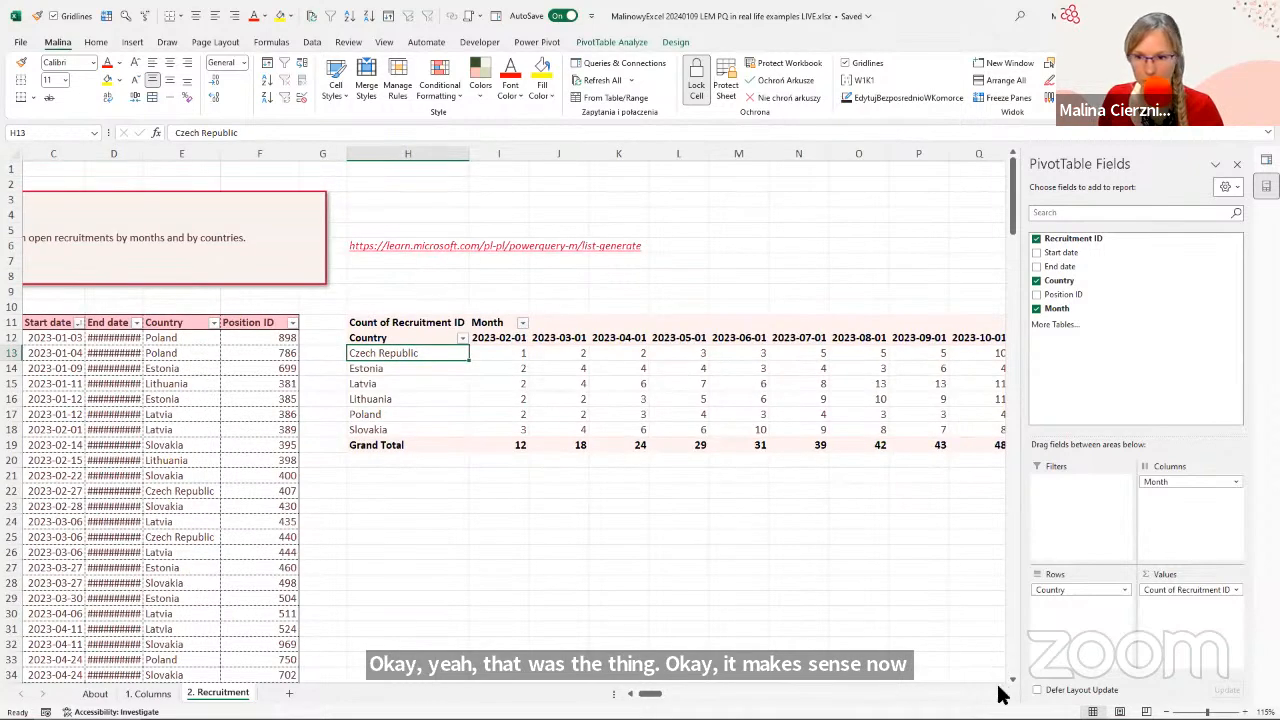
scroll(227, 355, right, 3)
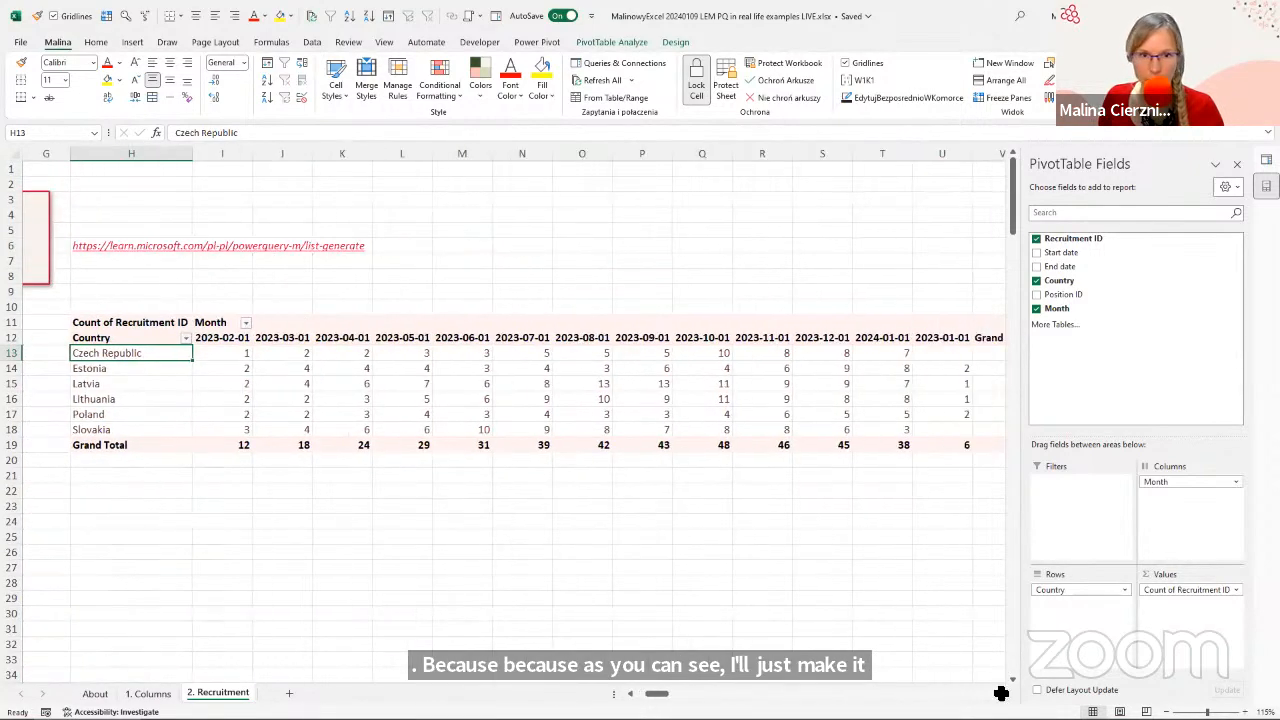
click(224, 339)
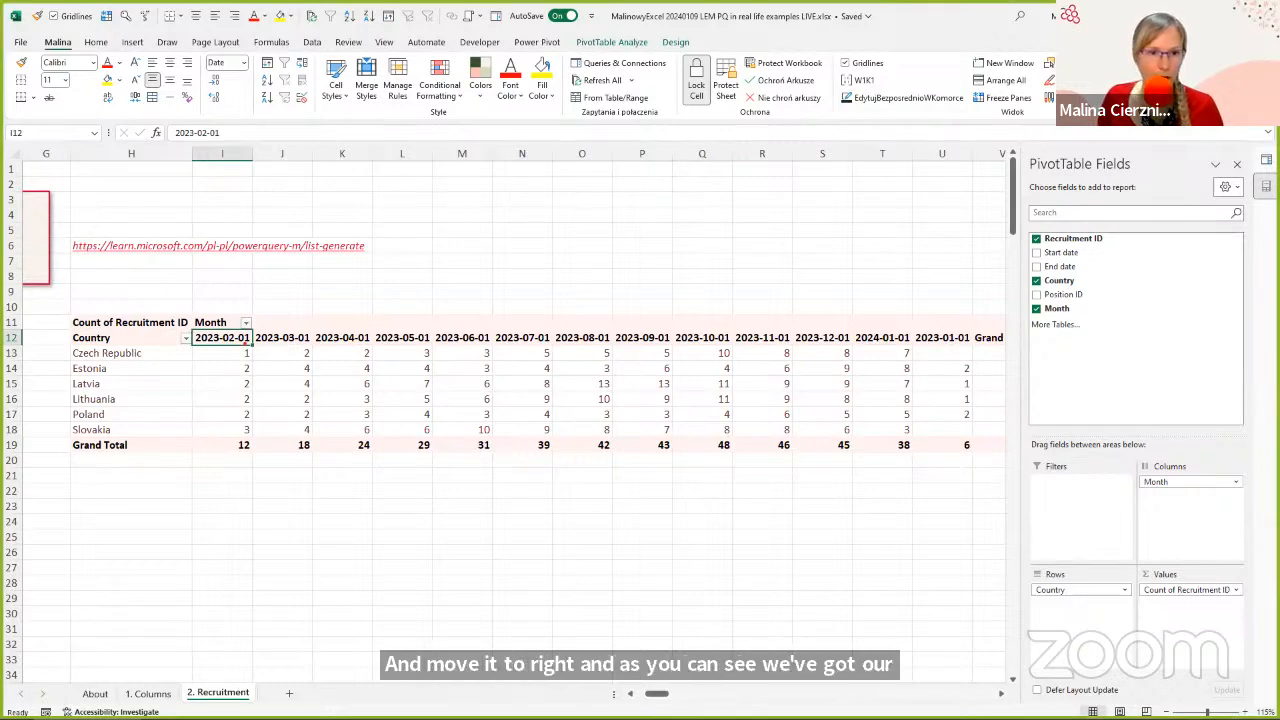
drag(243, 331, 343, 232)
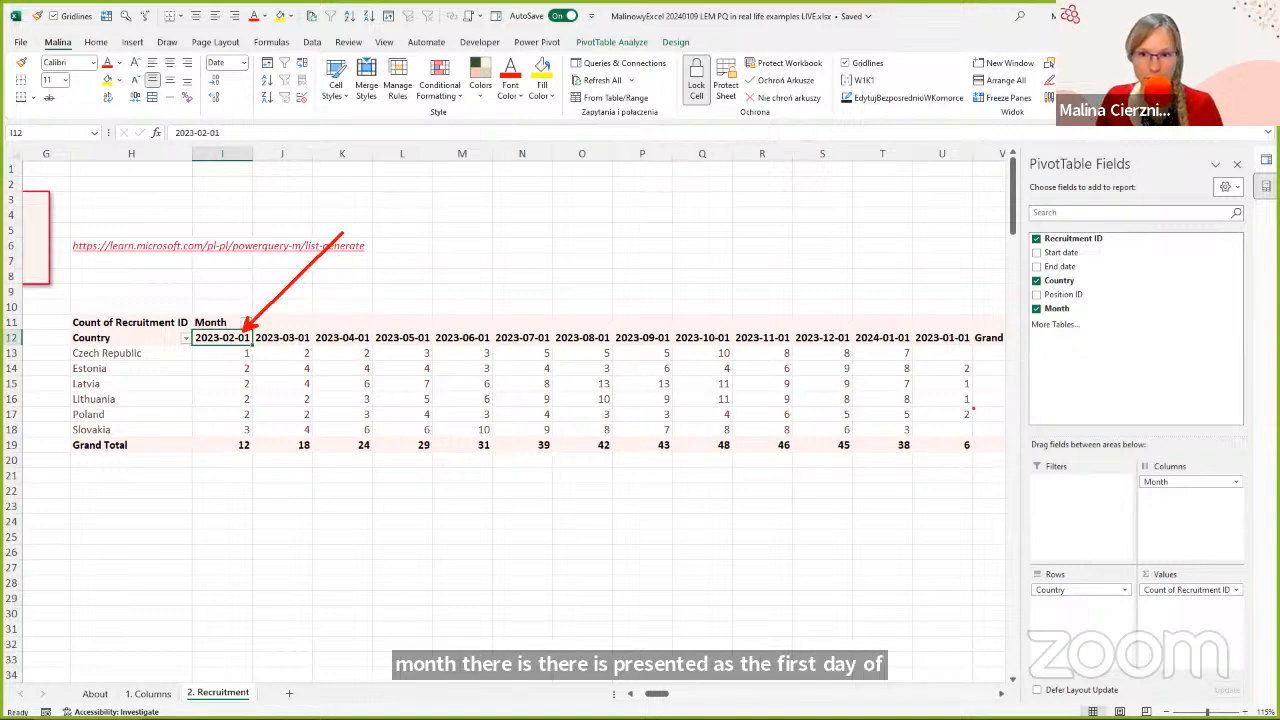
key(Escape)
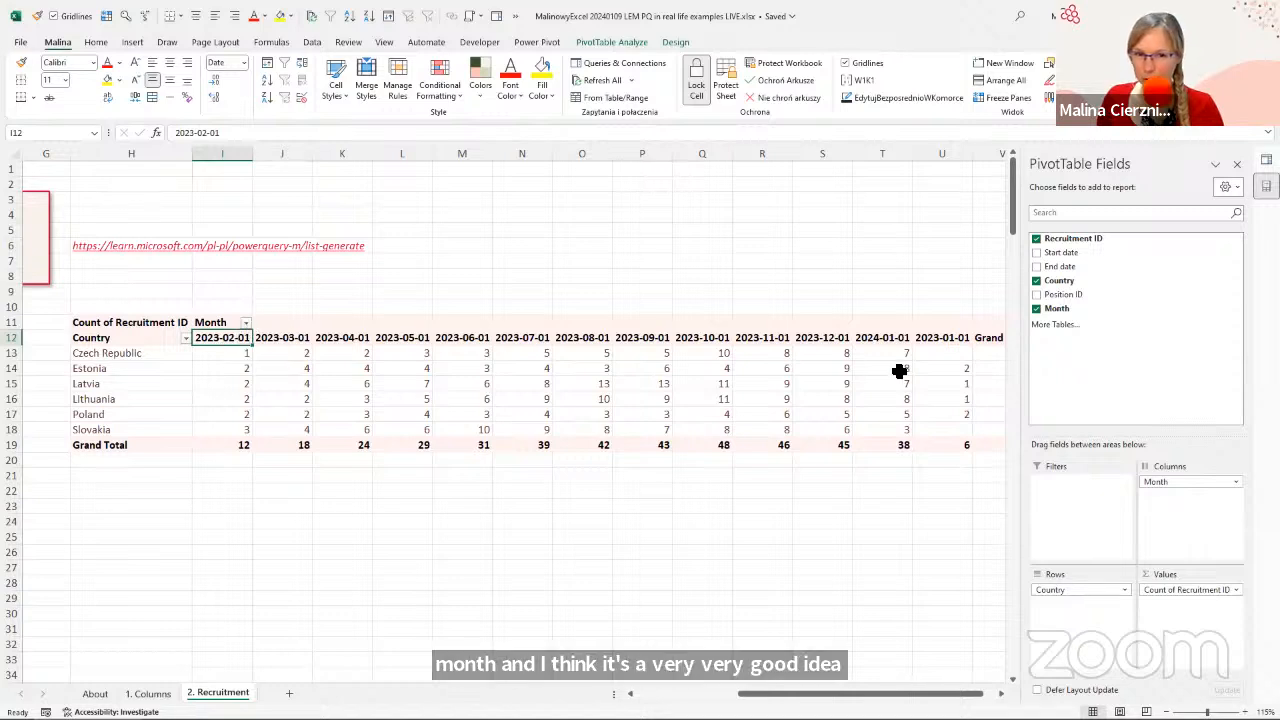
Sort the PivotTable's Month headers in ascending order.
click(955, 342)
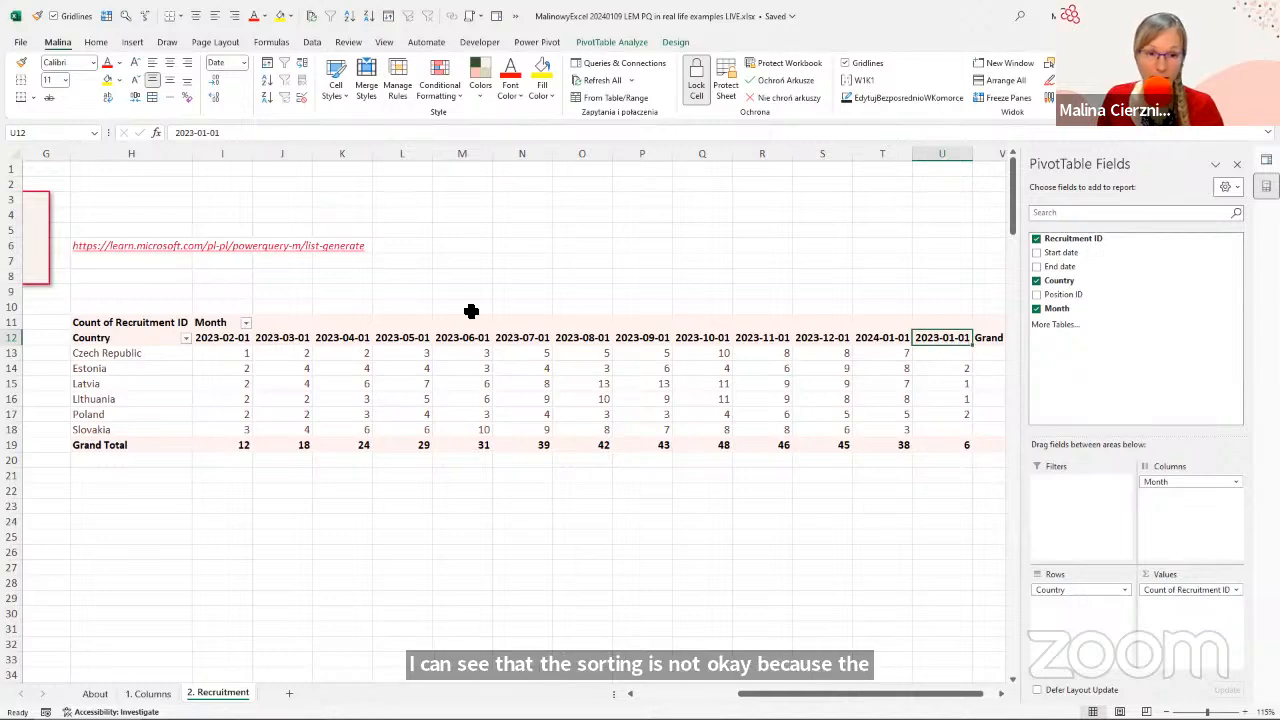
click(245, 322)
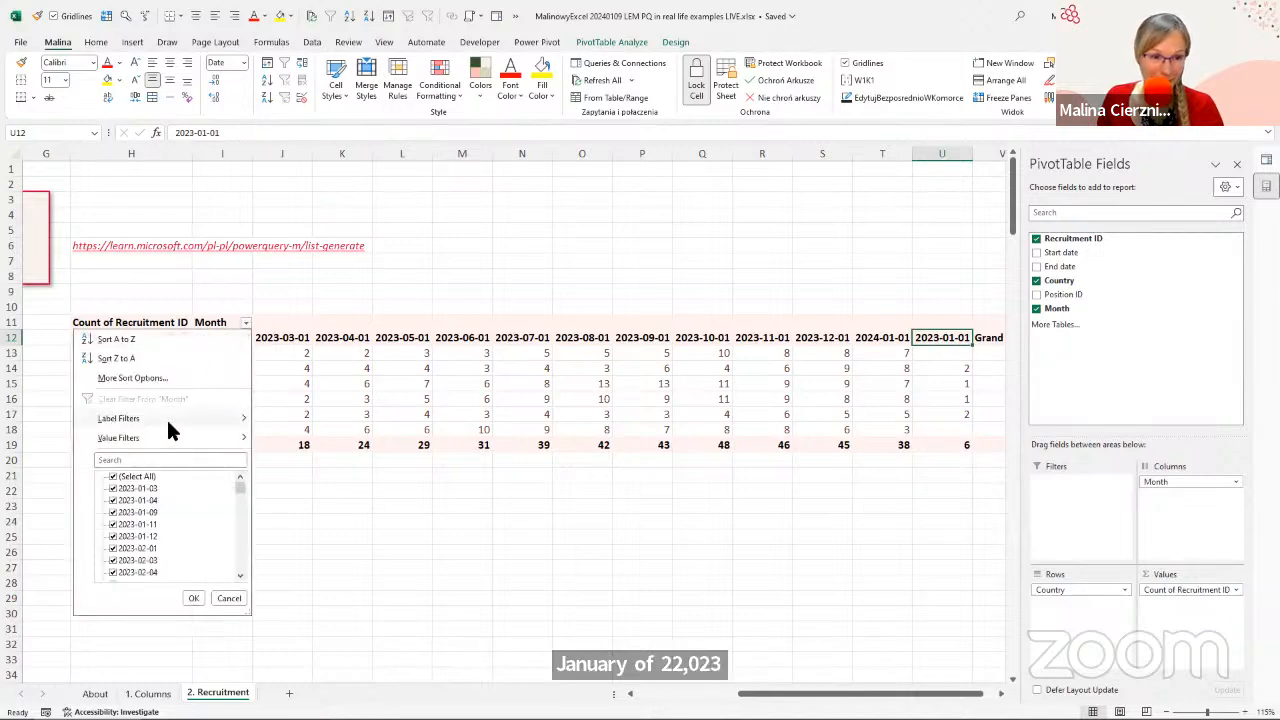
click(115, 339)
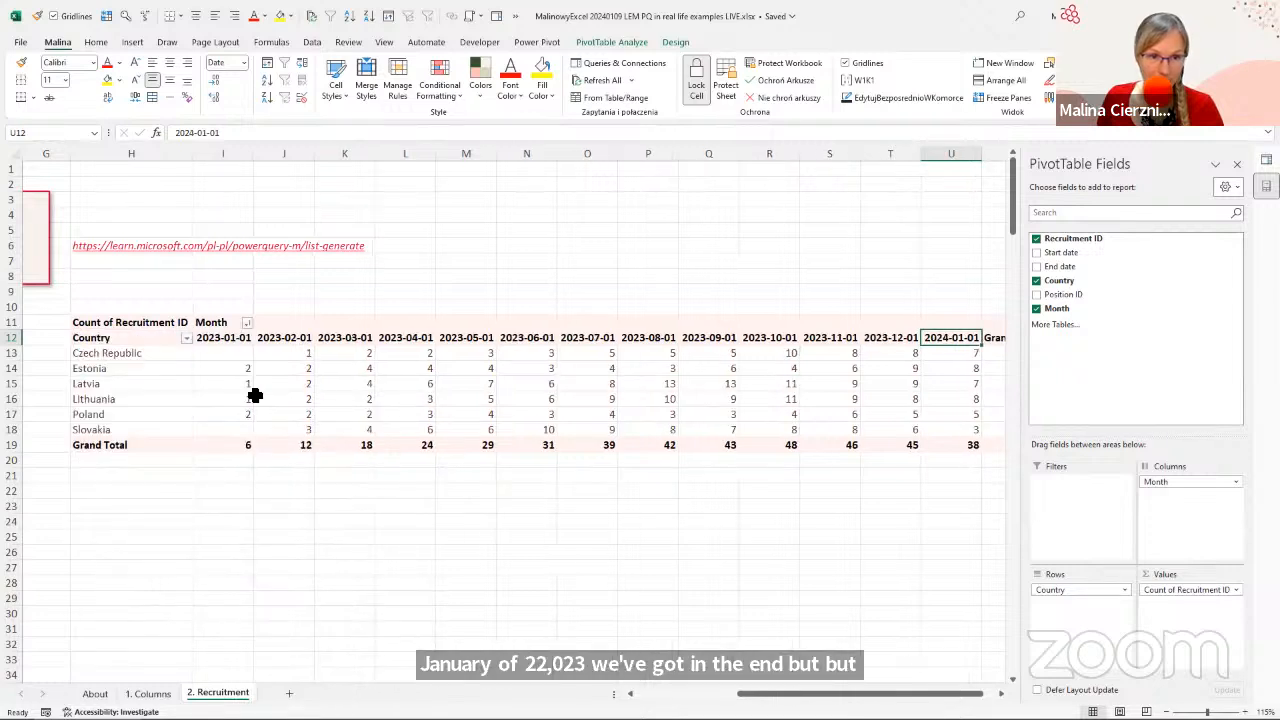
click(229, 432)
click(485, 428)
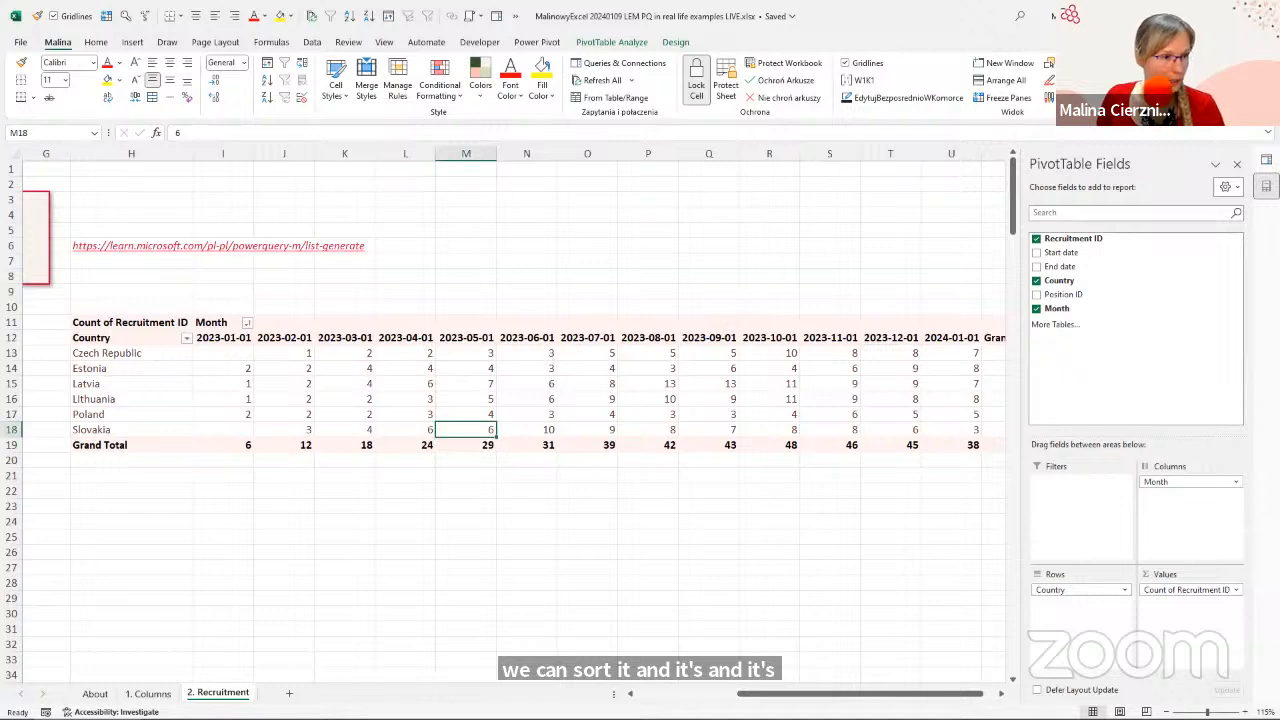
key(alt+Tab)
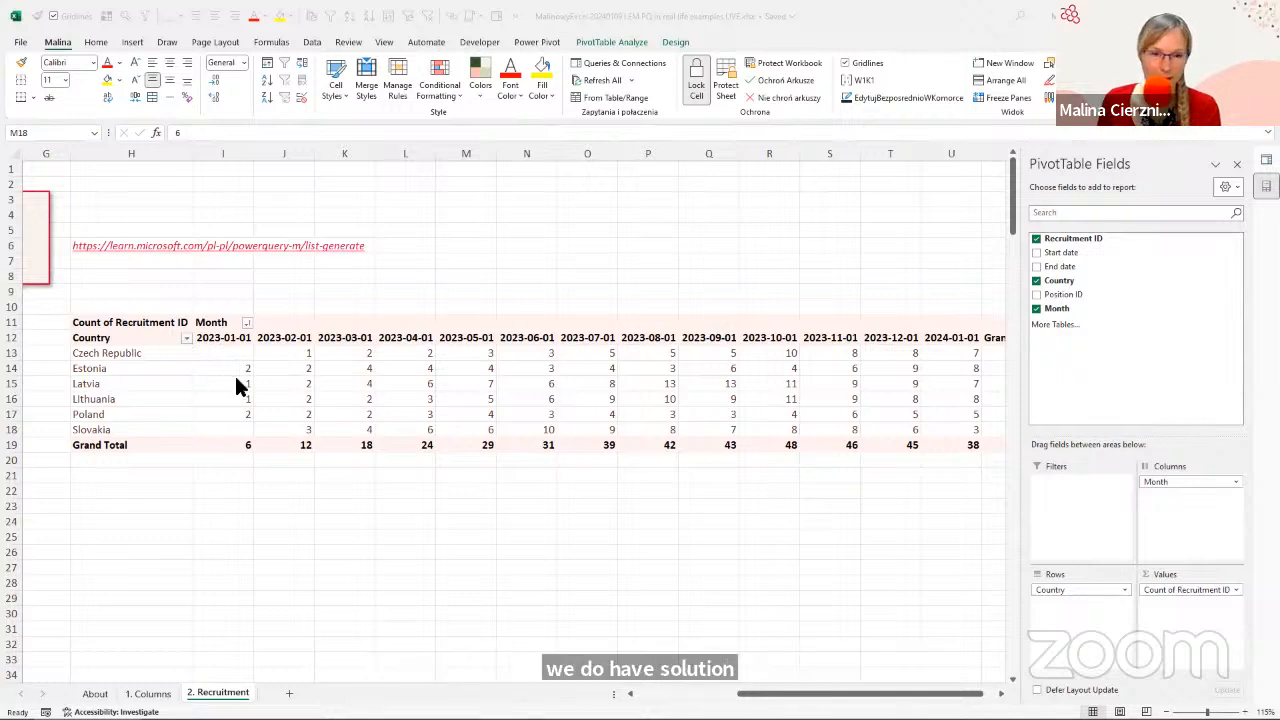
click(322, 378)
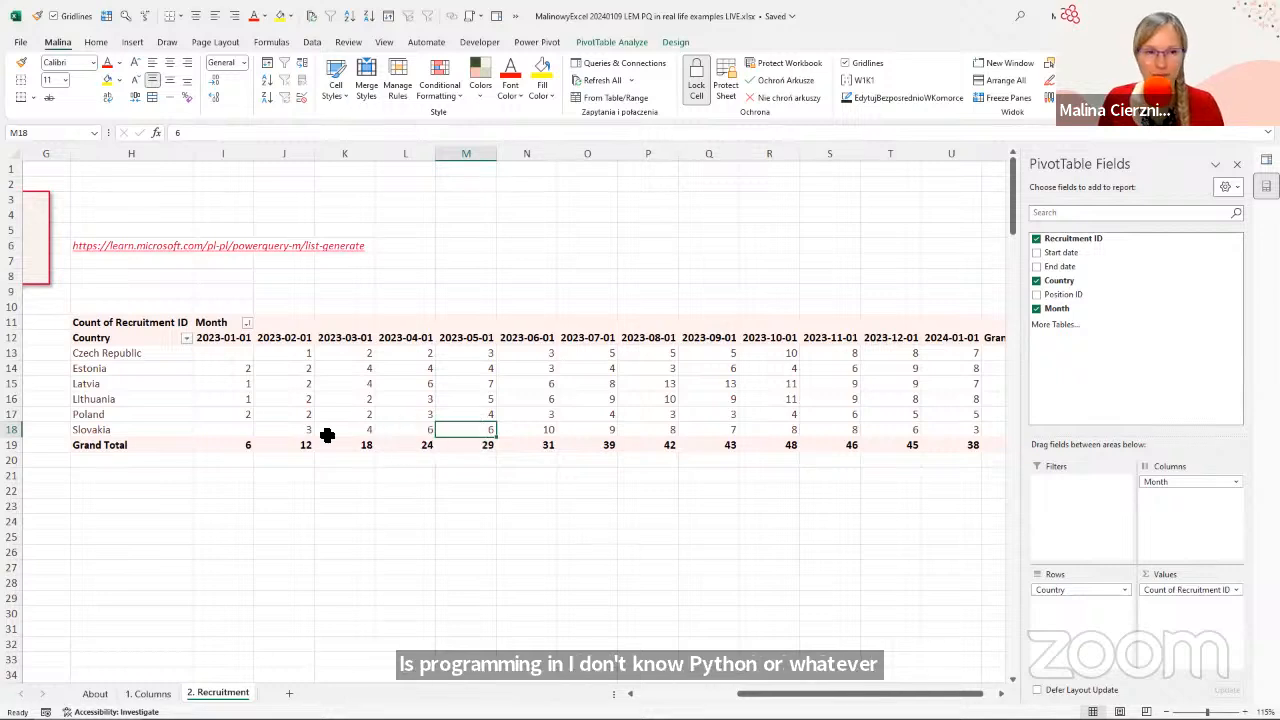
click(335, 391)
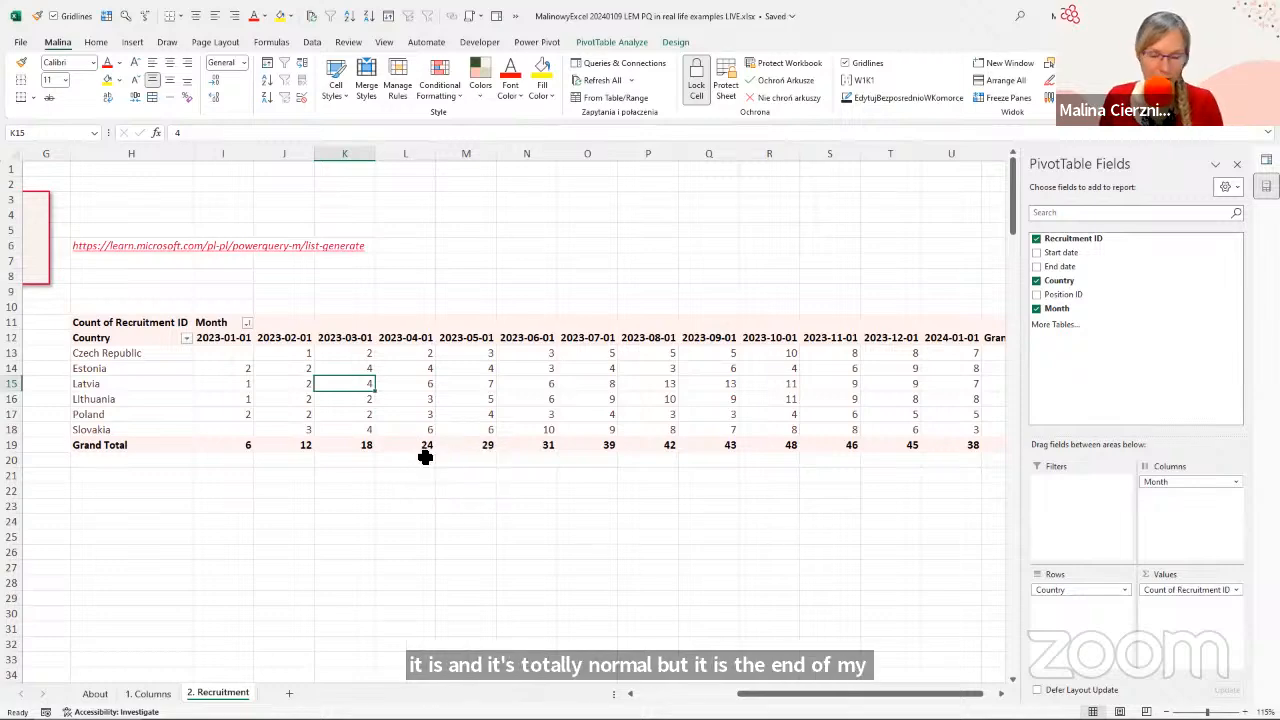
key(Left)
key(Left)
key(Left)
key(Left)
key(Left)
key(Left)
key(Left)
key(Left)
key(Left)
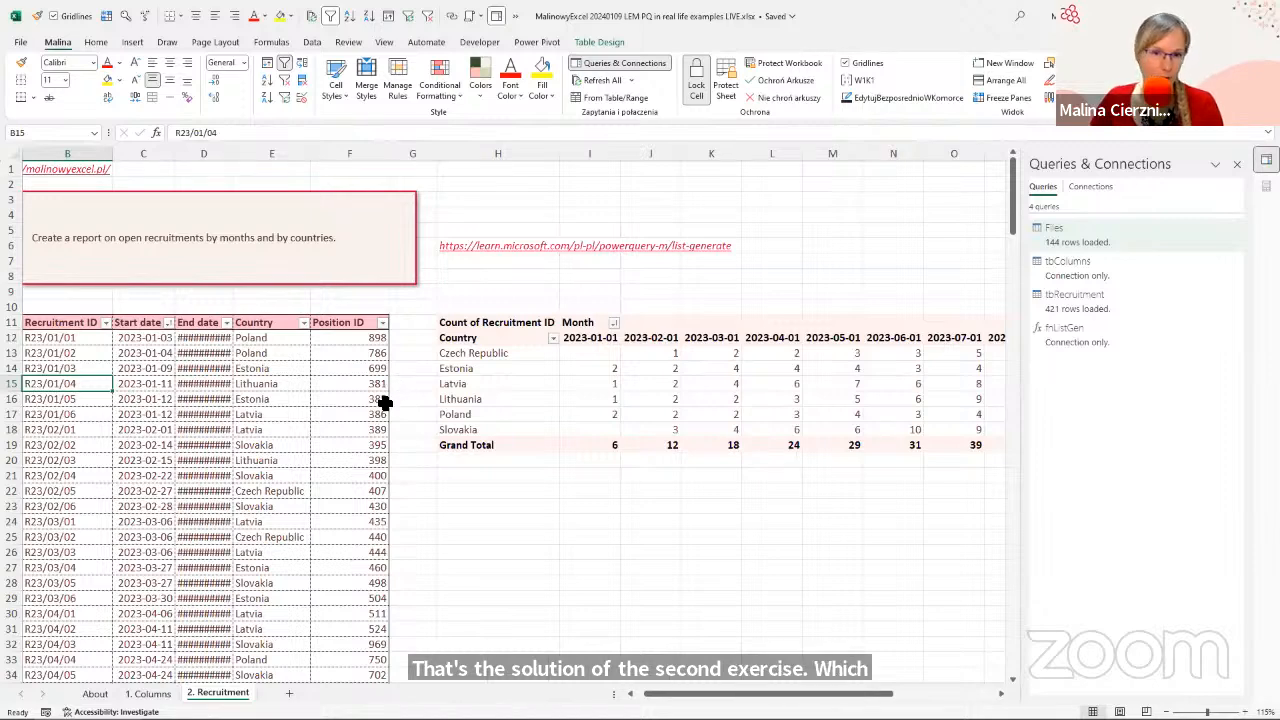
key(Right)
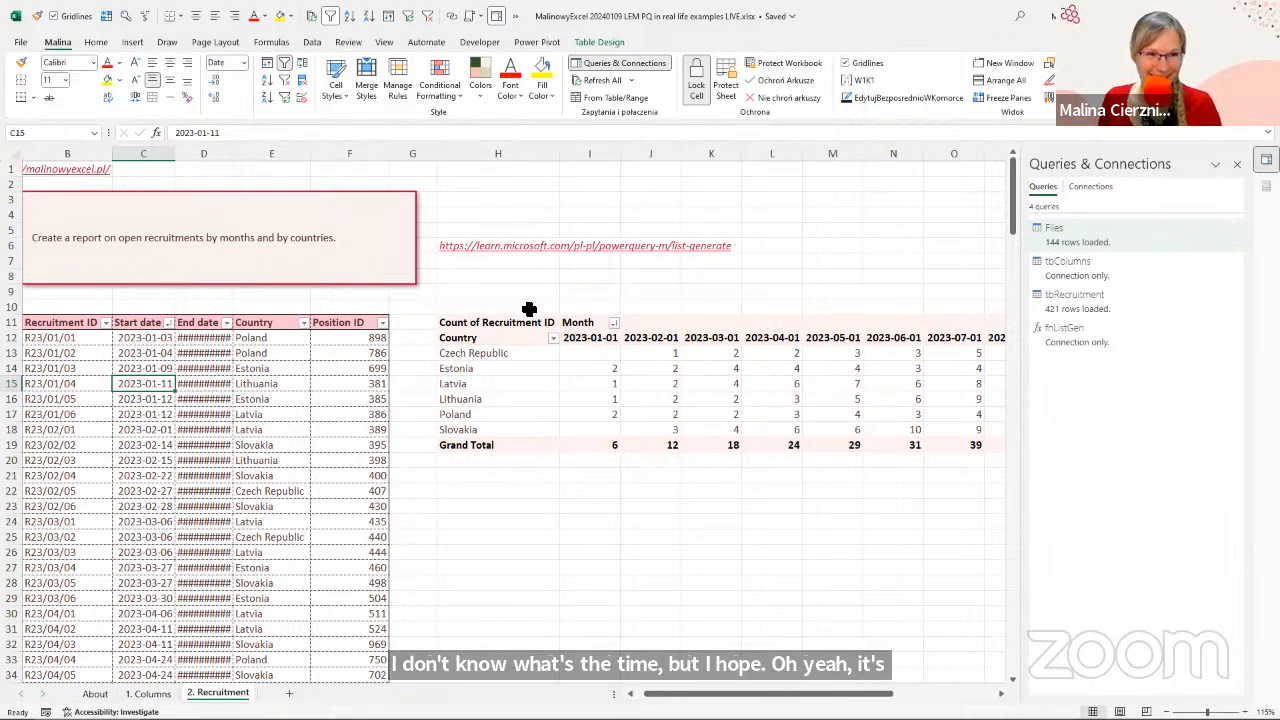
click(539, 357)
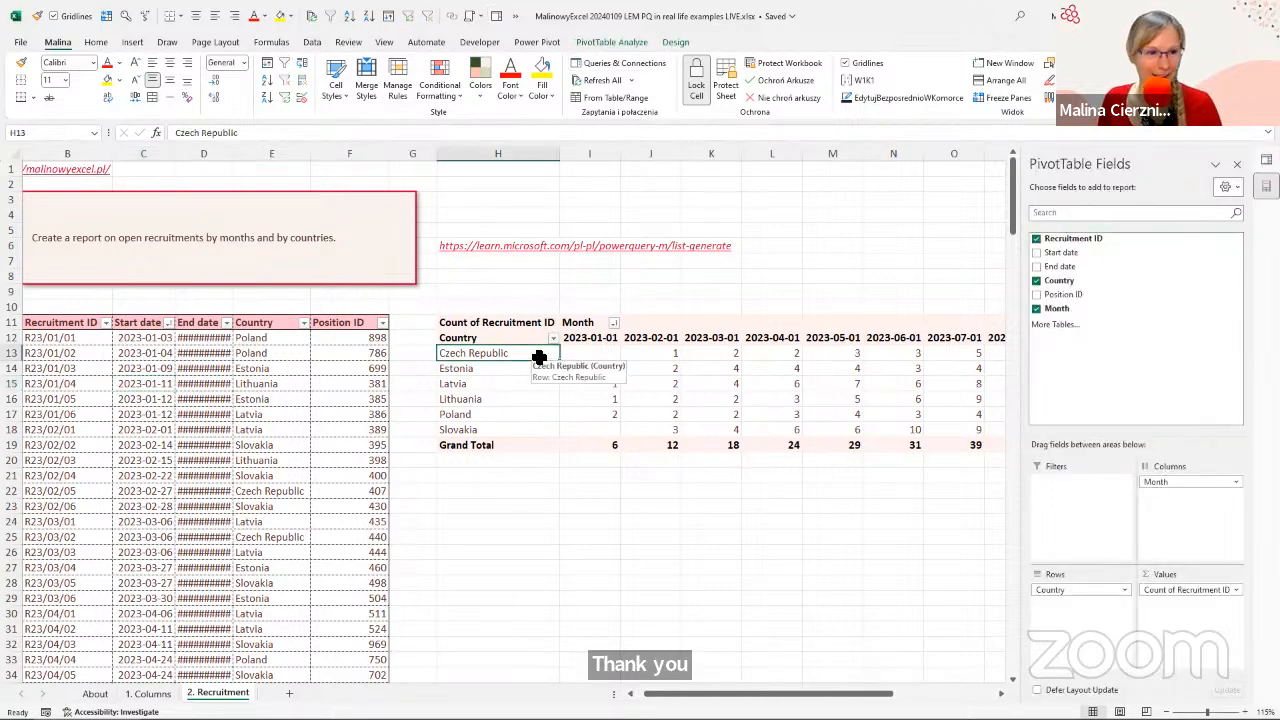